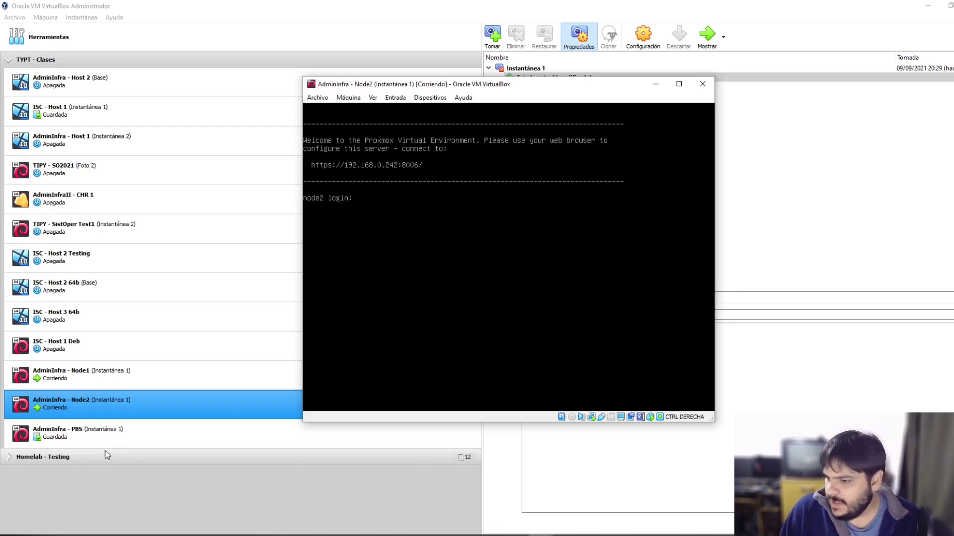
Step: Minimize VirtualBox Manager and show the 'Ejemplo LXC template' slide in the LibreOffice presentation
{"action": "left_click", "coordinate": [78, 441]}
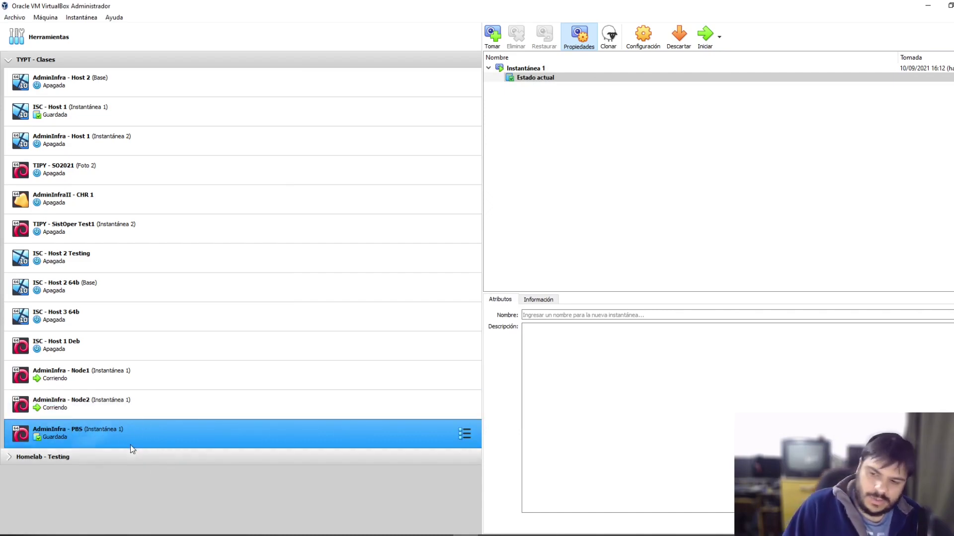
{"action": "left_click", "coordinate": [542, 534]}
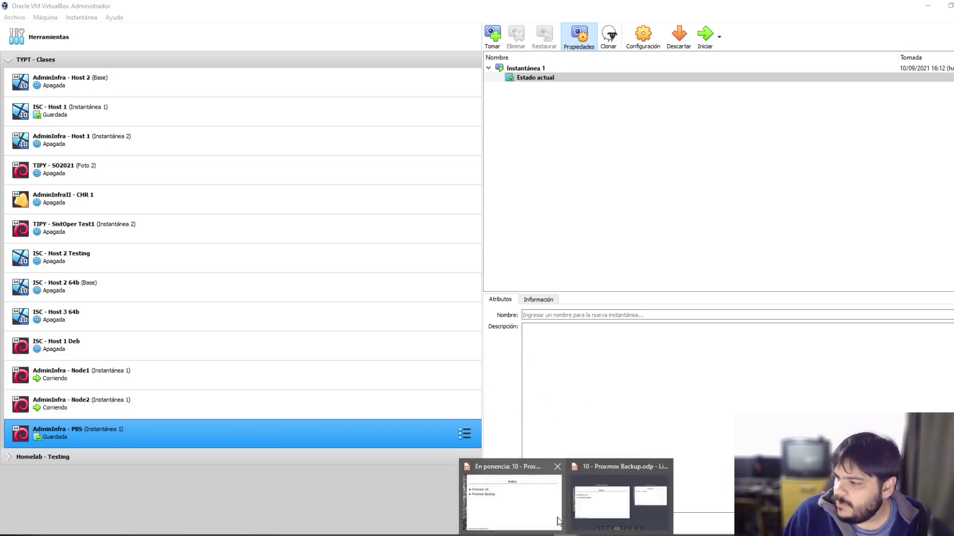
{"action": "left_click", "coordinate": [940, 11]}
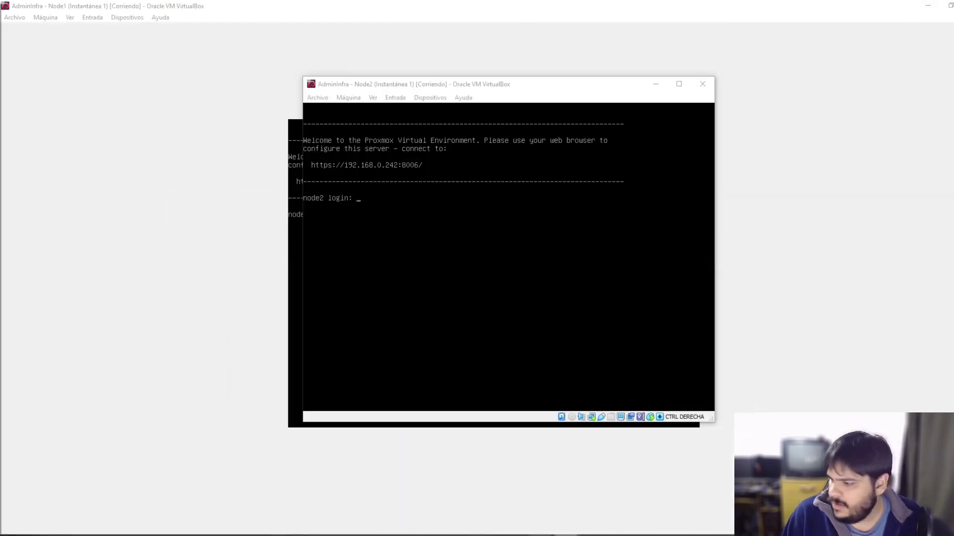
{"action": "left_click", "coordinate": [569, 524]}
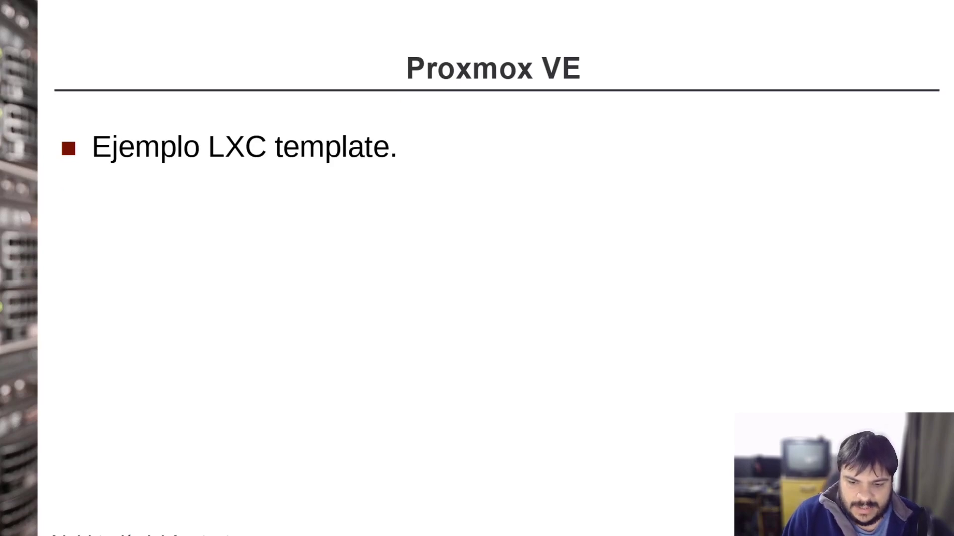
Step: Exit the slideshow, select AdminInfra - Node1 and bring its console with the node1 login prompt forward
{"action": "key", "text": "alt+Tab"}
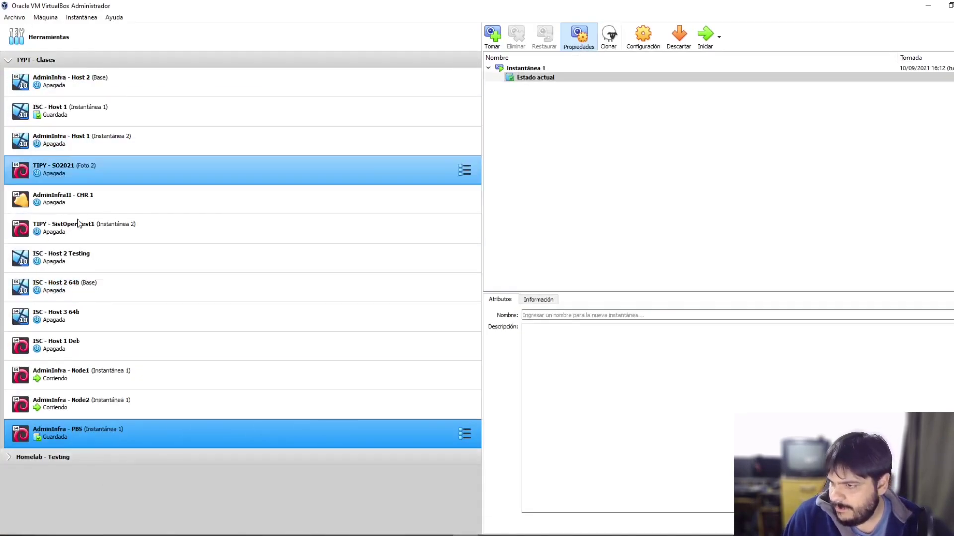
{"action": "left_click", "coordinate": [285, 375]}
{"action": "mouse_move", "coordinate": [591, 503]}
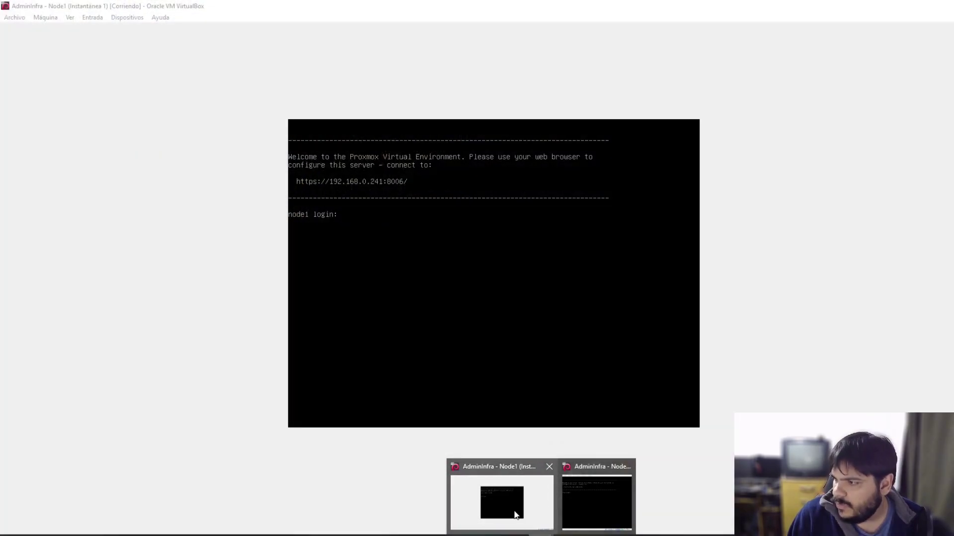
{"action": "left_click", "coordinate": [515, 514]}
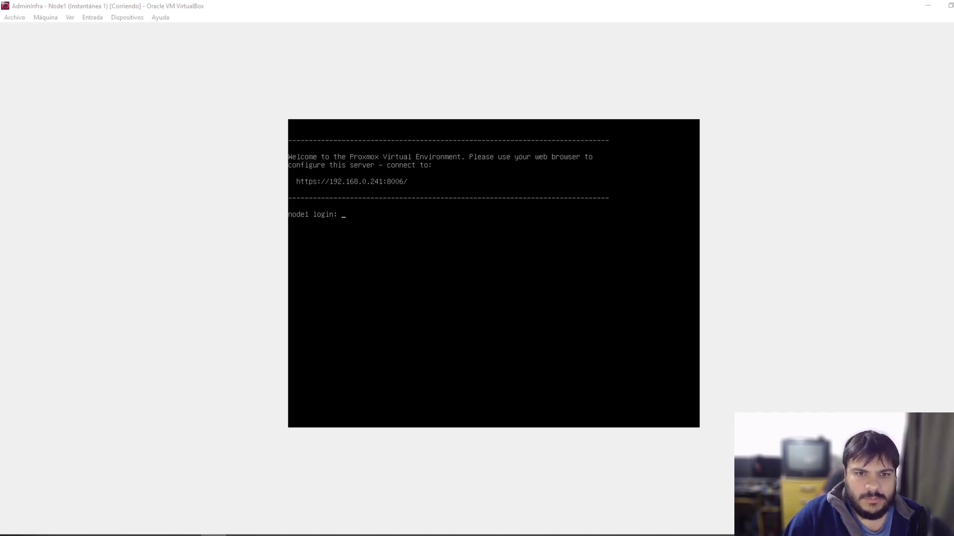
Step: Maximize the node1 SSH session and open .ssh/authorized_keys in vi
{"action": "key", "text": "alt+Tab"}
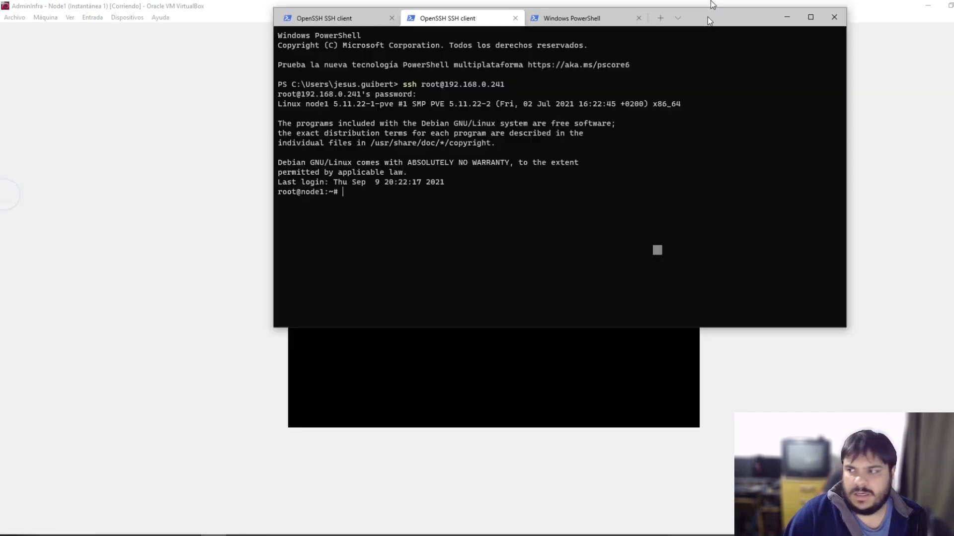
{"action": "double_click", "coordinate": [707, 17]}
{"action": "scroll", "coordinate": [407, 267], "scroll_direction": "up", "scroll_amount": 4}
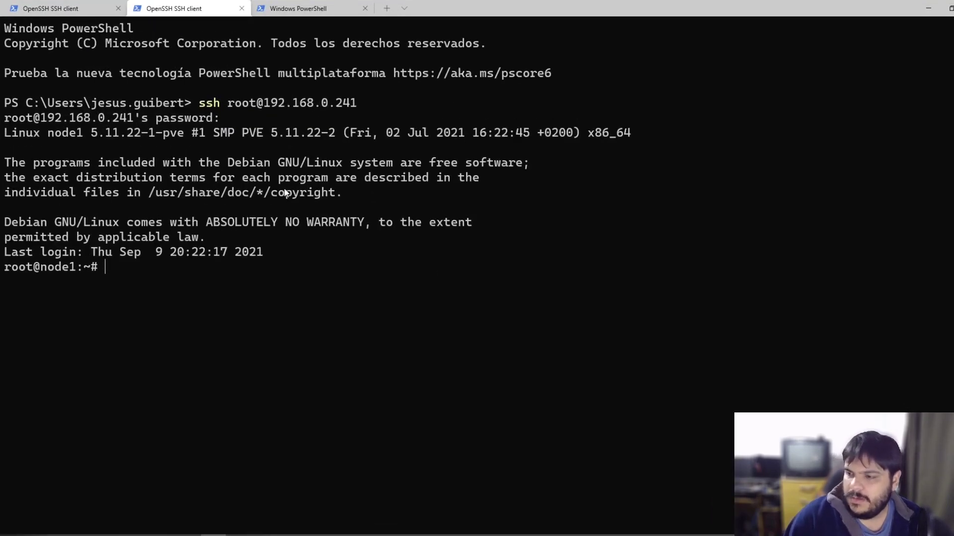
{"action": "scroll", "coordinate": [268, 195], "scroll_direction": "down", "scroll_amount": 5}
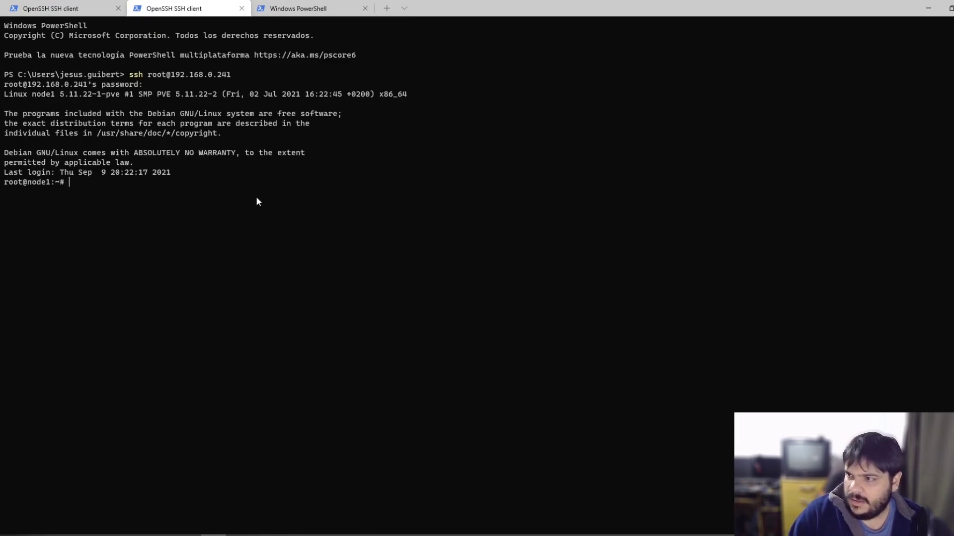
{"action": "scroll", "coordinate": [254, 198], "scroll_direction": "up", "scroll_amount": 2}
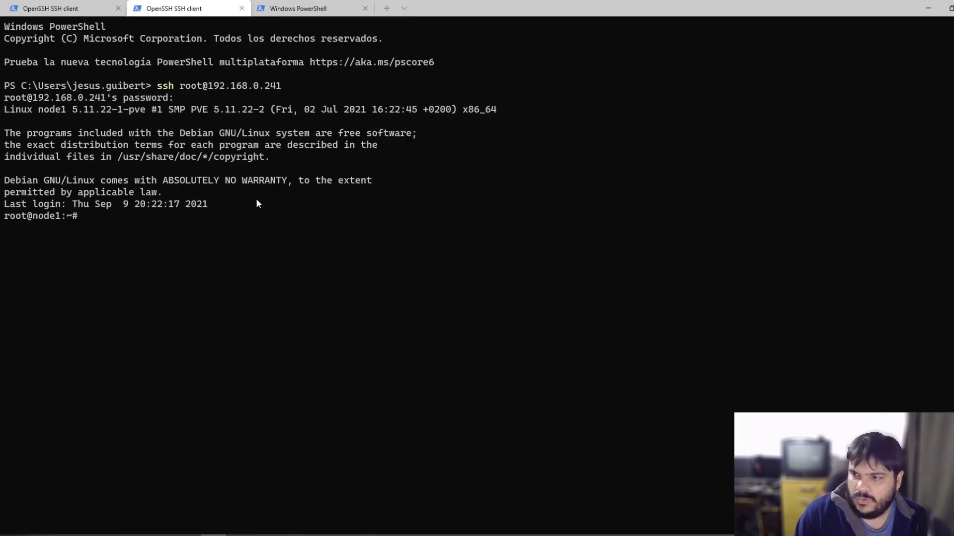
{"action": "type", "text": "vi ."}
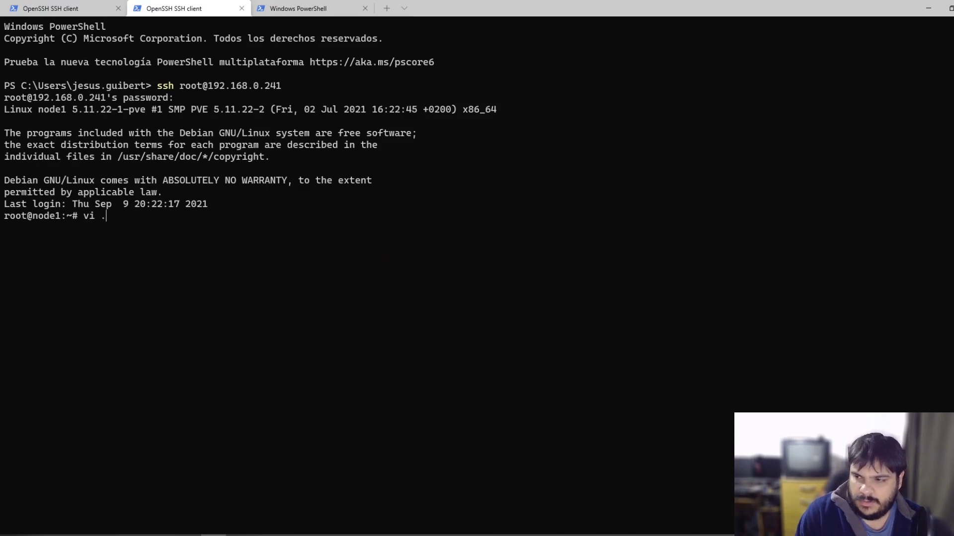
{"action": "type", "text": "ssh/au"}
{"action": "key", "text": "Tab"}
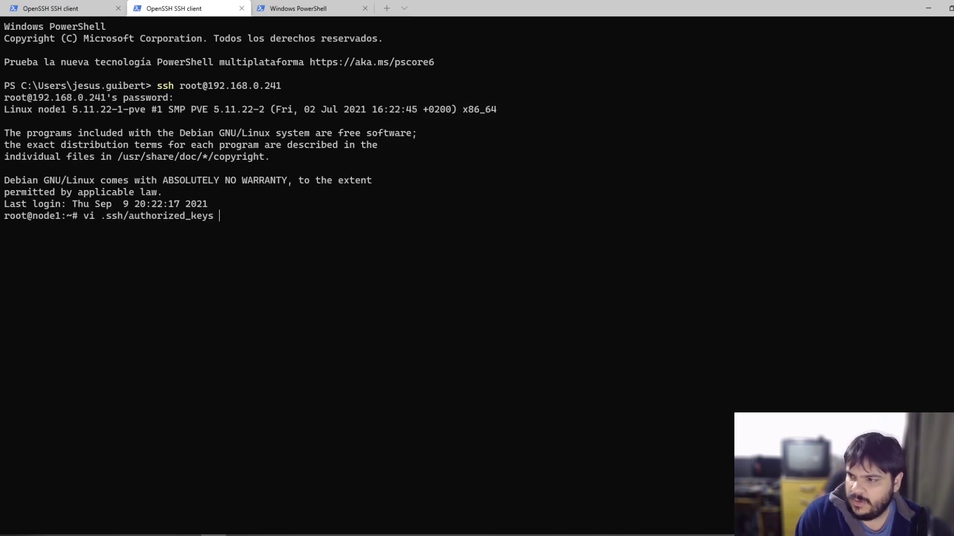
{"action": "key", "text": "Return"}
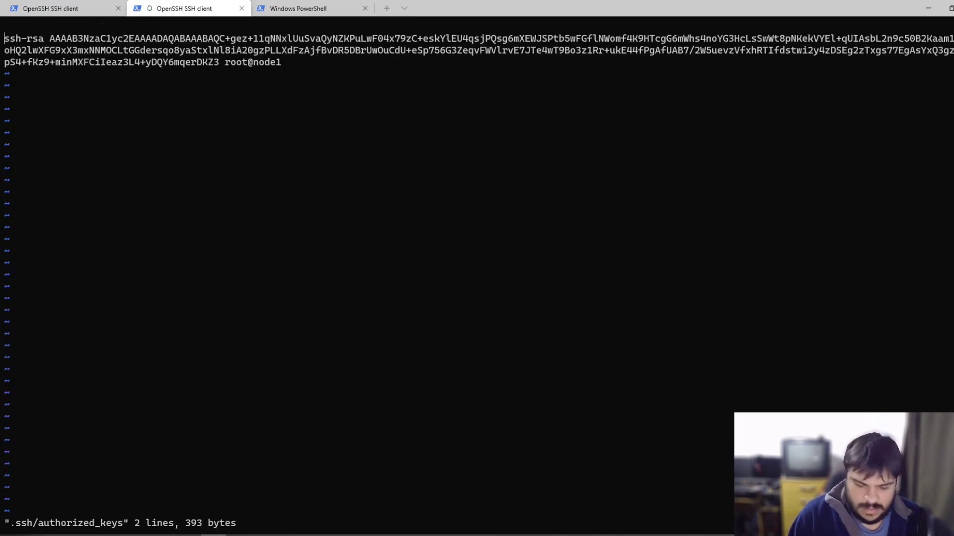
Step: Paste the new public key on line 2 and save the file with :wq
{"action": "key", "text": "Down"}
{"action": "right_click", "coordinate": [148, 91]}
{"action": "left_click", "coordinate": [489, 329]}
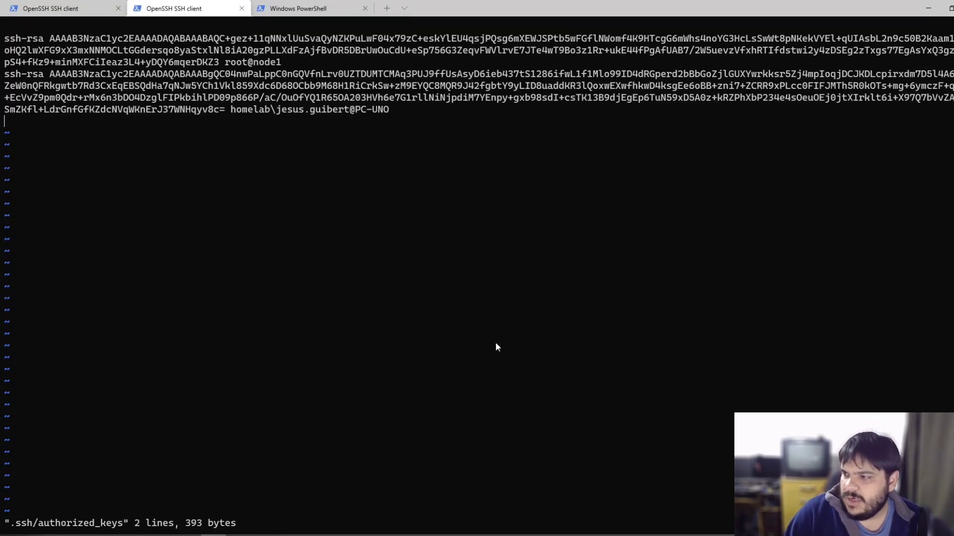
{"action": "key", "text": "Escape"}
{"action": "type", "text": ":wq"}
{"action": "key", "text": "Return"}
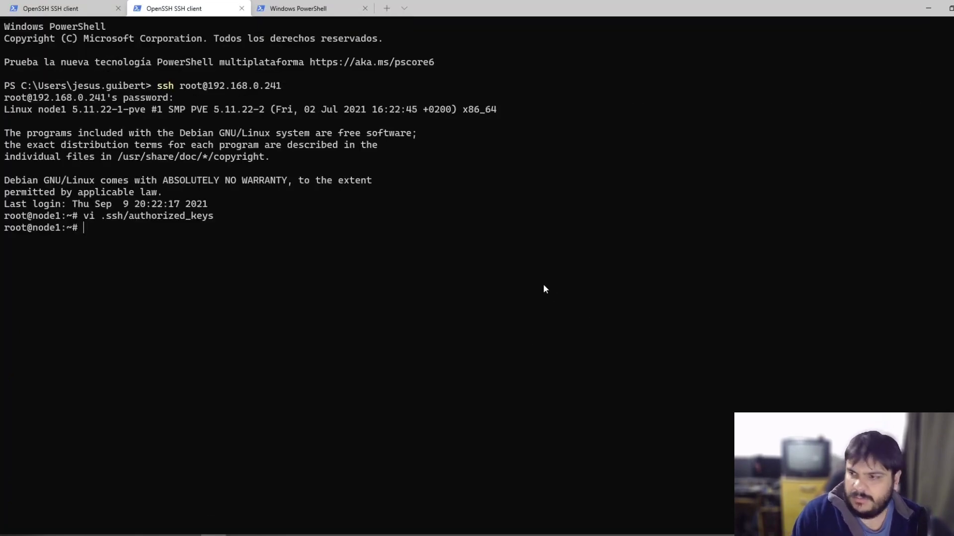
{"action": "type", "text": "exit"}
{"action": "key", "text": "Return"}
{"action": "key", "text": "Up"}
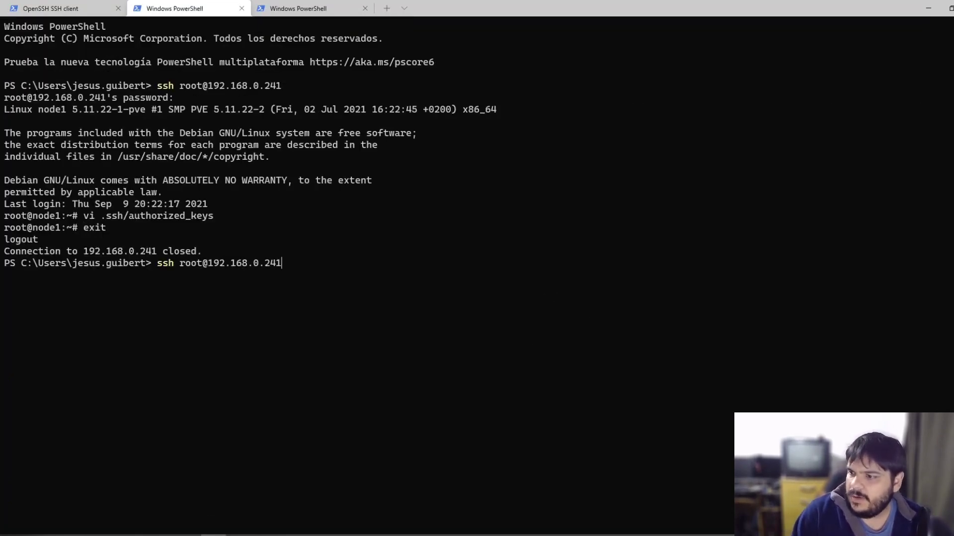
{"action": "key", "text": "Return"}
{"action": "type", "text": "clear"}
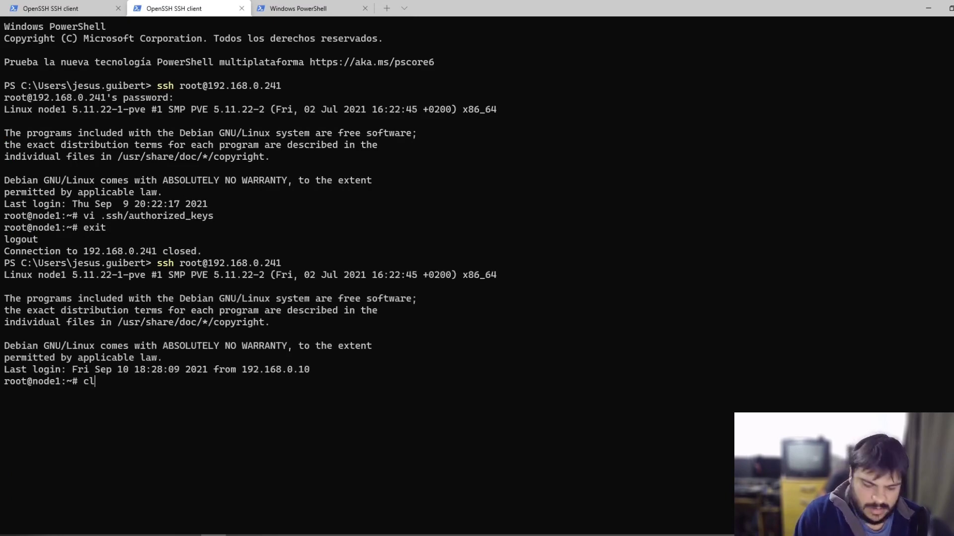
{"action": "key", "text": "Return"}
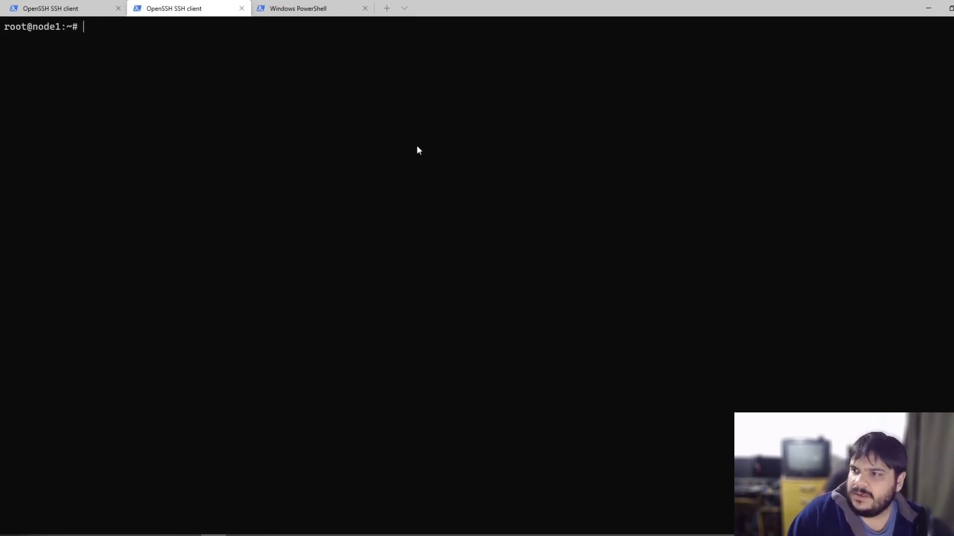
{"action": "scroll", "coordinate": [421, 189], "scroll_direction": "up", "scroll_amount": 3}
{"action": "scroll", "coordinate": [423, 224], "scroll_direction": "down", "scroll_amount": 1}
{"action": "scroll", "coordinate": [408, 213], "scroll_direction": "down", "scroll_amount": 1}
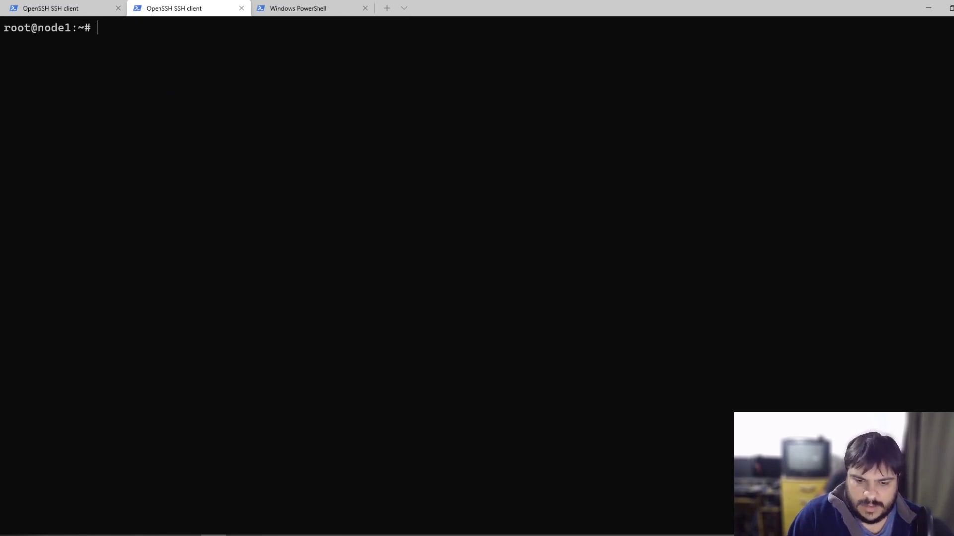
Step: In local (node1) CT Templates, search 'debian' and download debian-10-standard_10.7-1_amd64
{"action": "key", "text": "alt+Tab"}
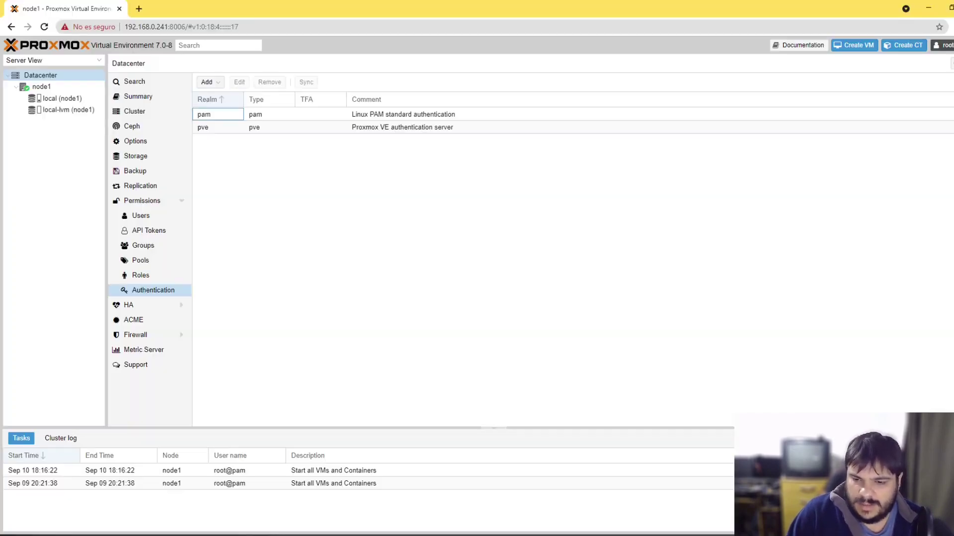
{"action": "left_click", "coordinate": [51, 86]}
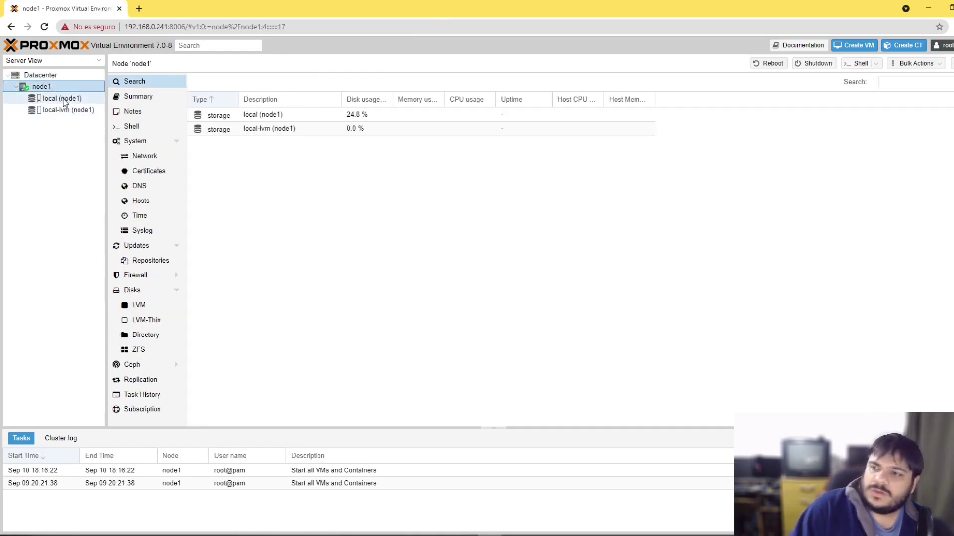
{"action": "left_click", "coordinate": [70, 99]}
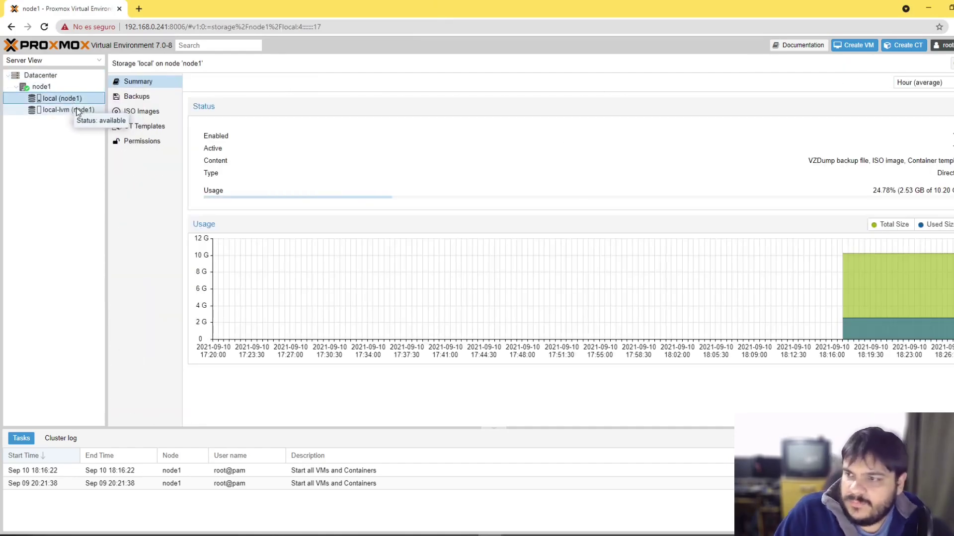
{"action": "left_click", "coordinate": [140, 126]}
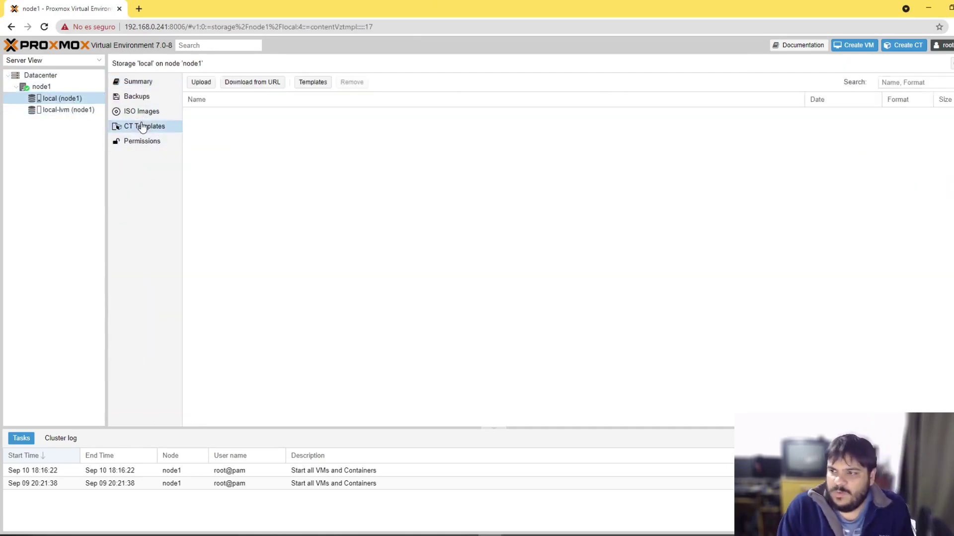
{"action": "left_click", "coordinate": [313, 82]}
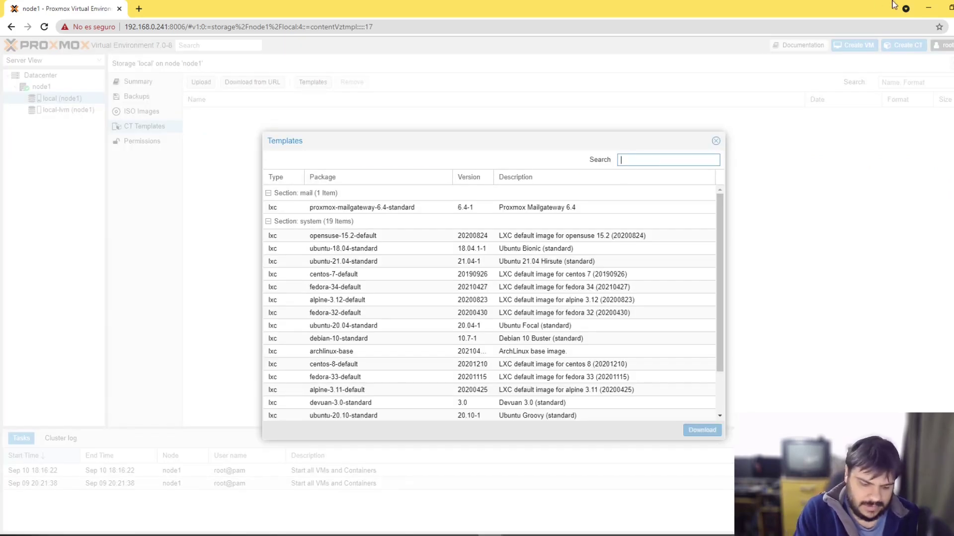
{"action": "type", "text": "debia"}
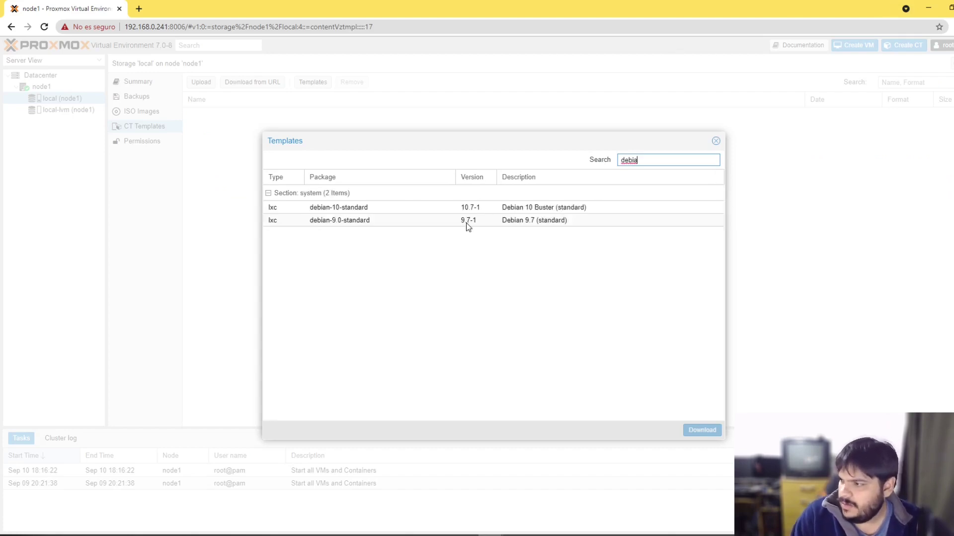
{"action": "left_click", "coordinate": [467, 207]}
{"action": "left_click", "coordinate": [700, 430]}
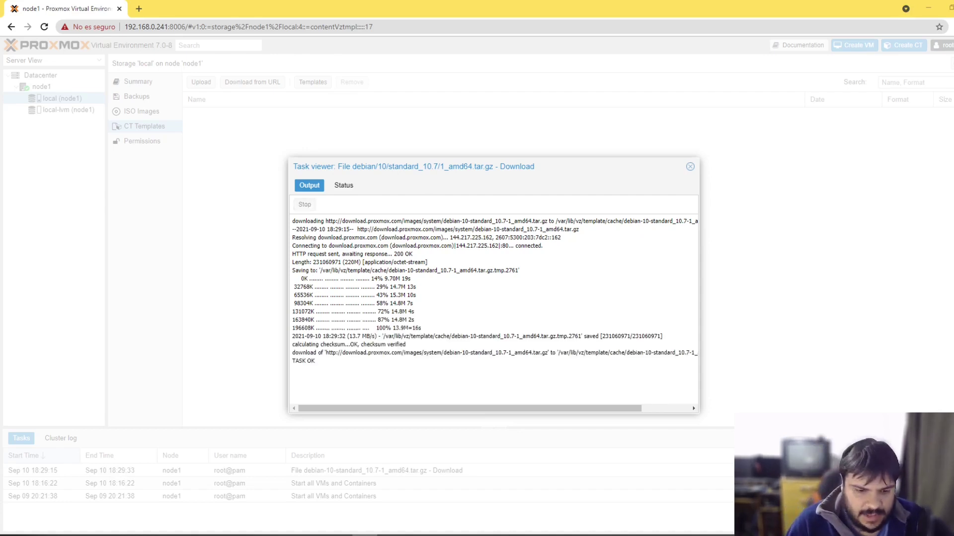
Step: Move the terminal aside to check the download log, then place the node1 SSH shell full screen
{"action": "key", "text": "alt+Tab"}
{"action": "left_click_drag", "start_coordinate": [325, 20], "coordinate": [457, 271]}
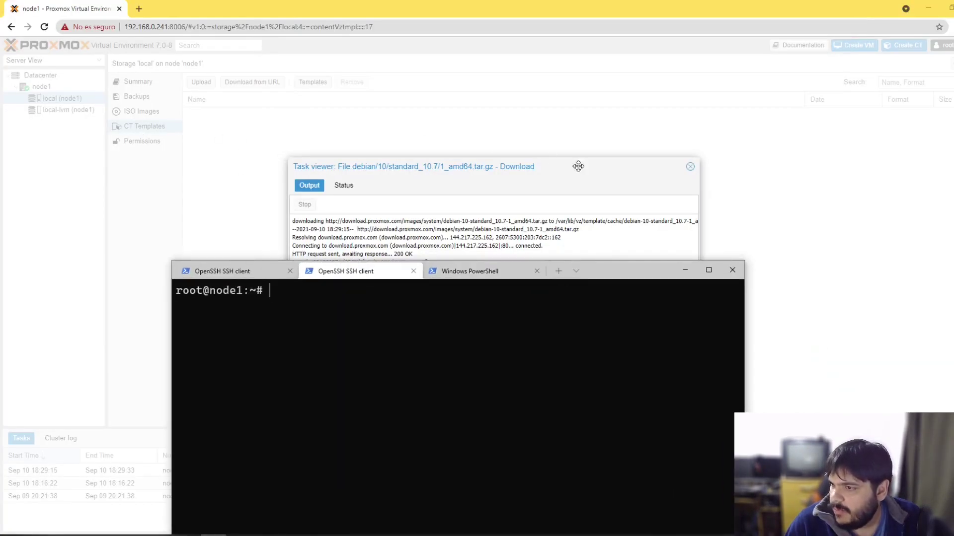
{"action": "left_click_drag", "start_coordinate": [593, 274], "coordinate": [473, 328]}
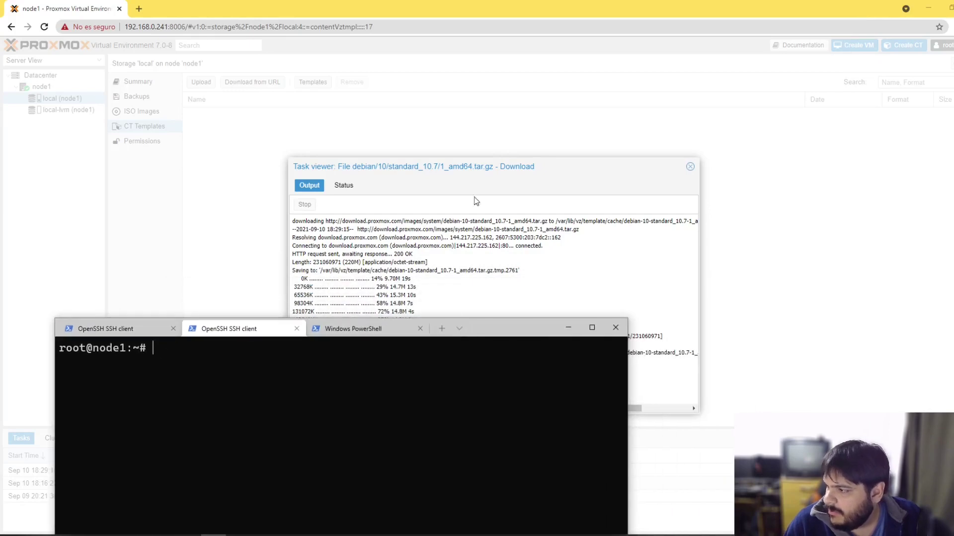
{"action": "left_click_drag", "start_coordinate": [507, 229], "coordinate": [537, 229]}
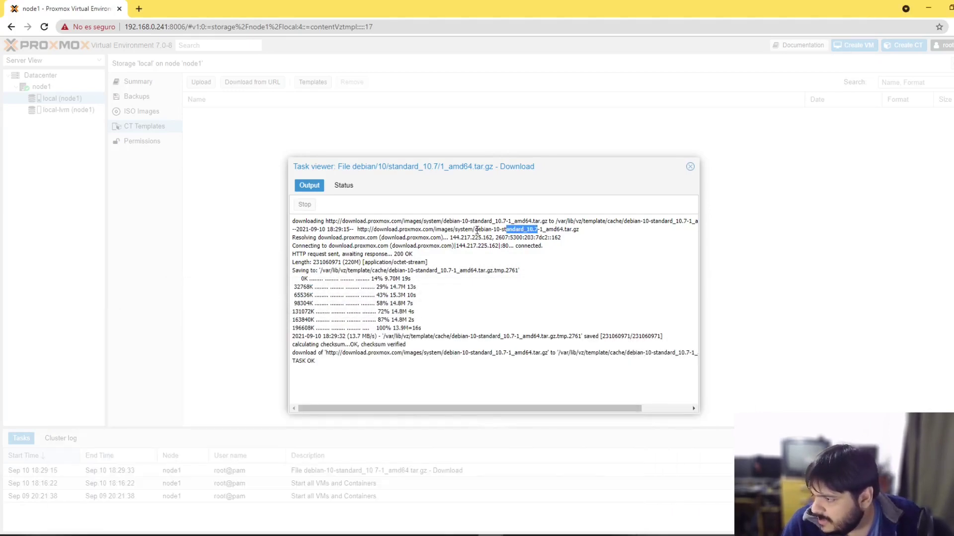
{"action": "left_click_drag", "start_coordinate": [474, 229], "coordinate": [564, 229]}
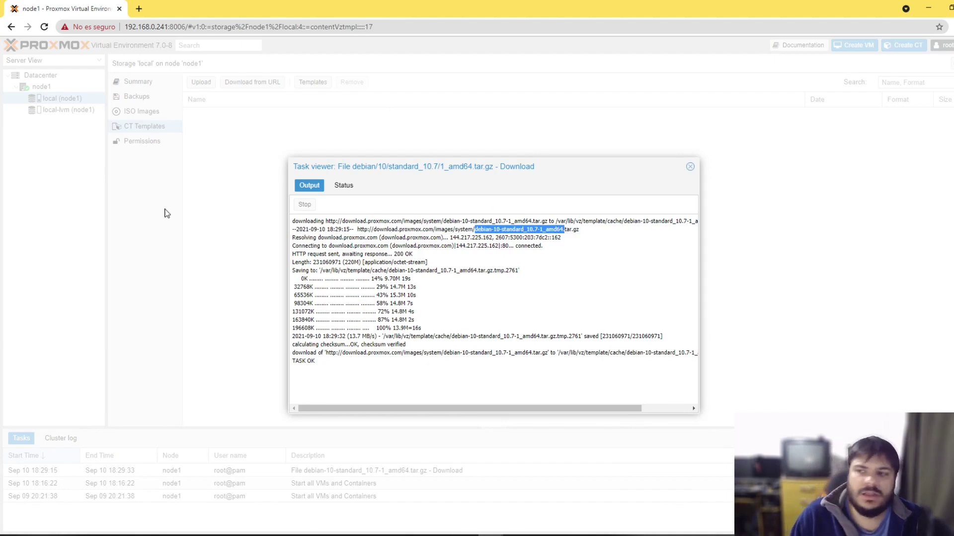
{"action": "left_click", "coordinate": [228, 532]}
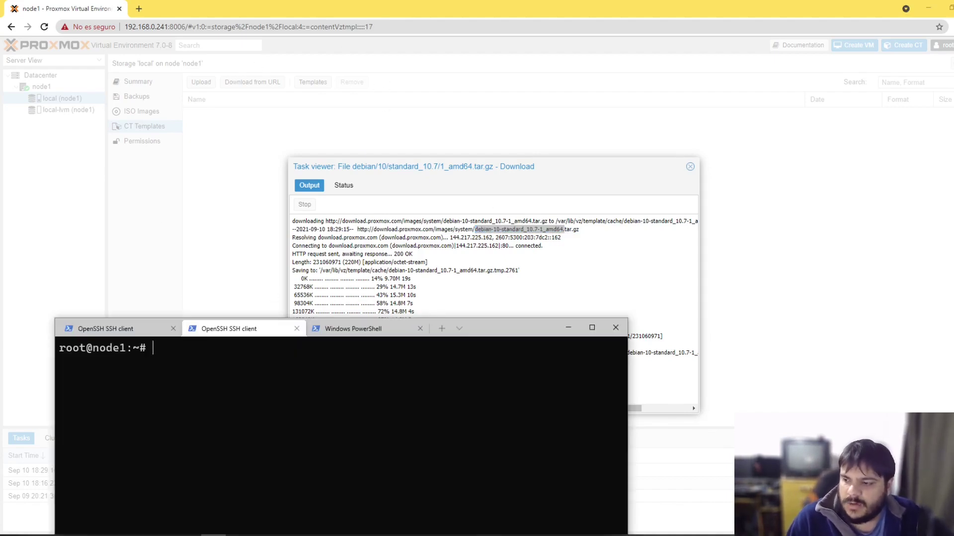
{"action": "left_click_drag", "start_coordinate": [499, 334], "coordinate": [538, 2]}
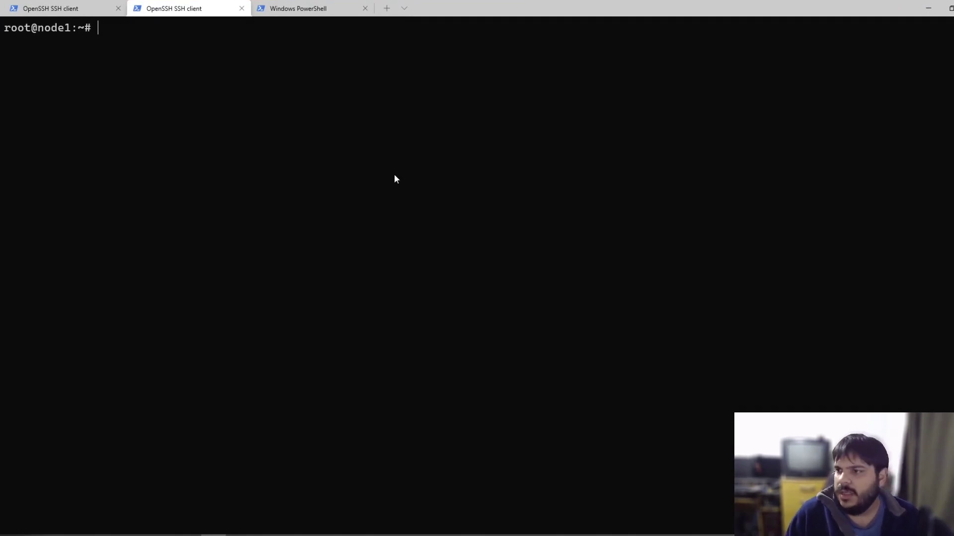
Step: Enlarge the terminal font, change into /srv and list it, finding it empty
{"action": "key", "text": "ctrl+plus"}
{"action": "key", "text": "ctrl+plus"}
{"action": "key", "text": "ctrl+plus"}
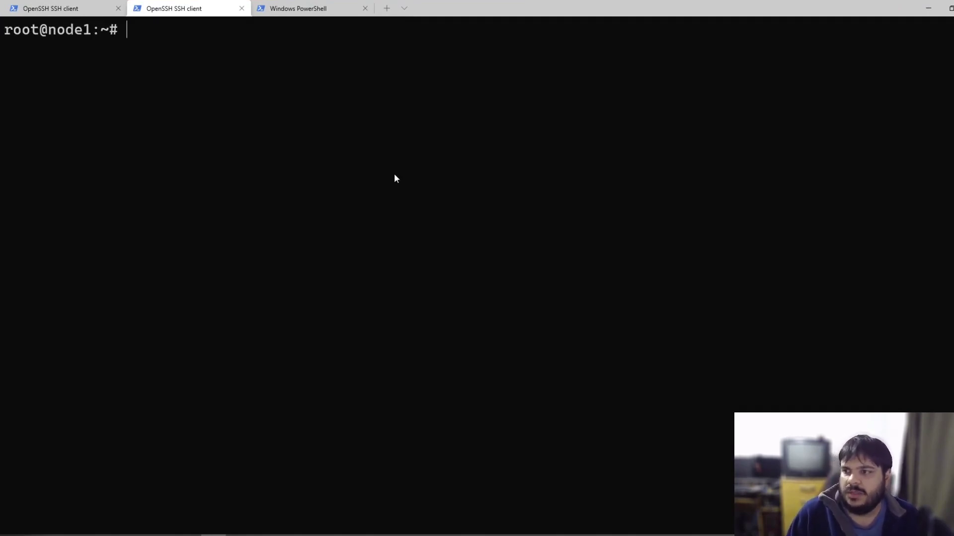
{"action": "type", "text": "cd /srv"}
{"action": "key", "text": "Return"}
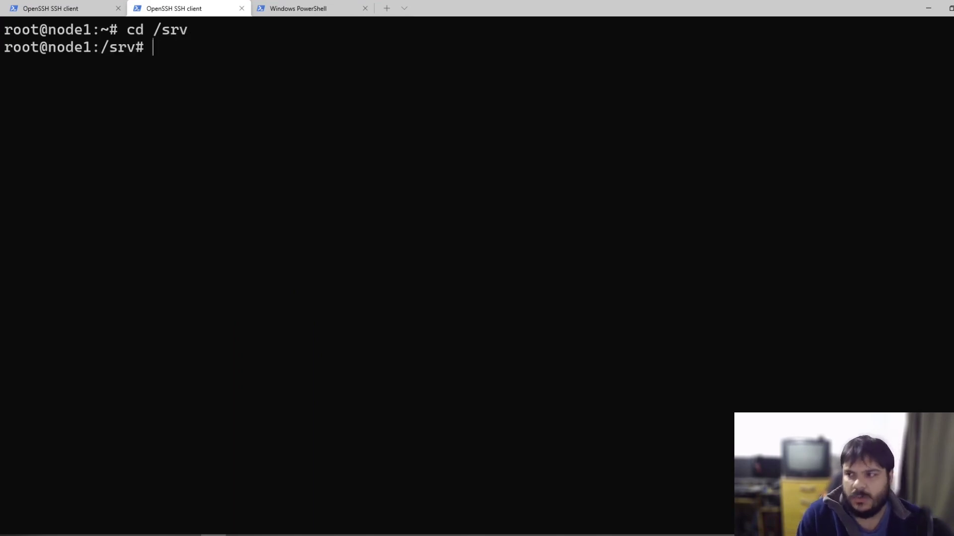
{"action": "type", "text": "ls"}
{"action": "key", "text": "Return"}
{"action": "type", "text": "cd"}
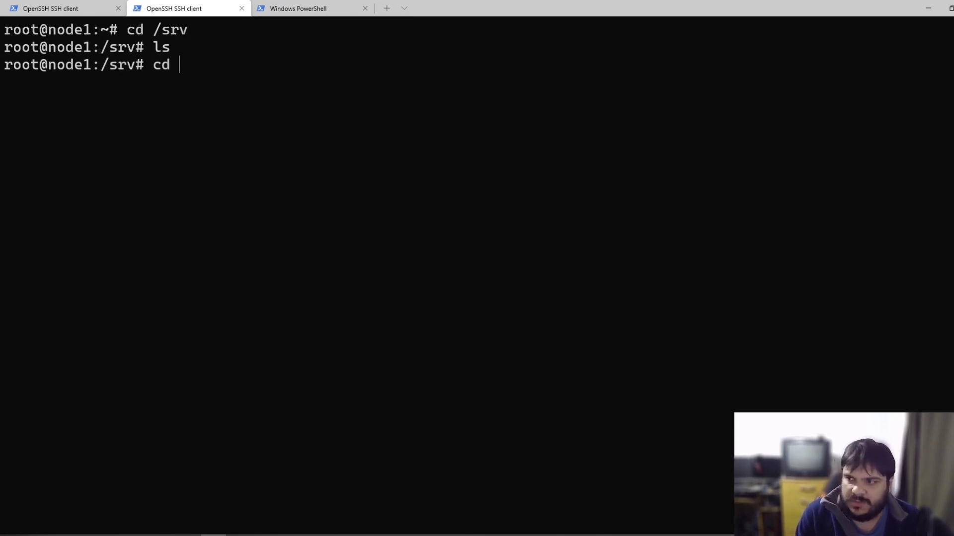
{"action": "key", "text": "ctrl+c"}
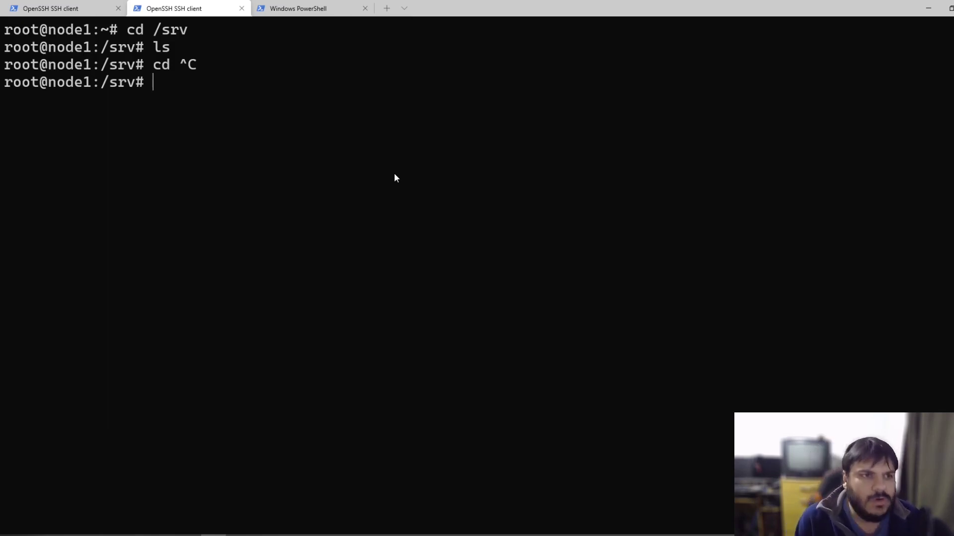
Step: Run pvesh get /cluster/nextid, which returns 100 as the next free ID
{"action": "type", "text": "pvseh"}
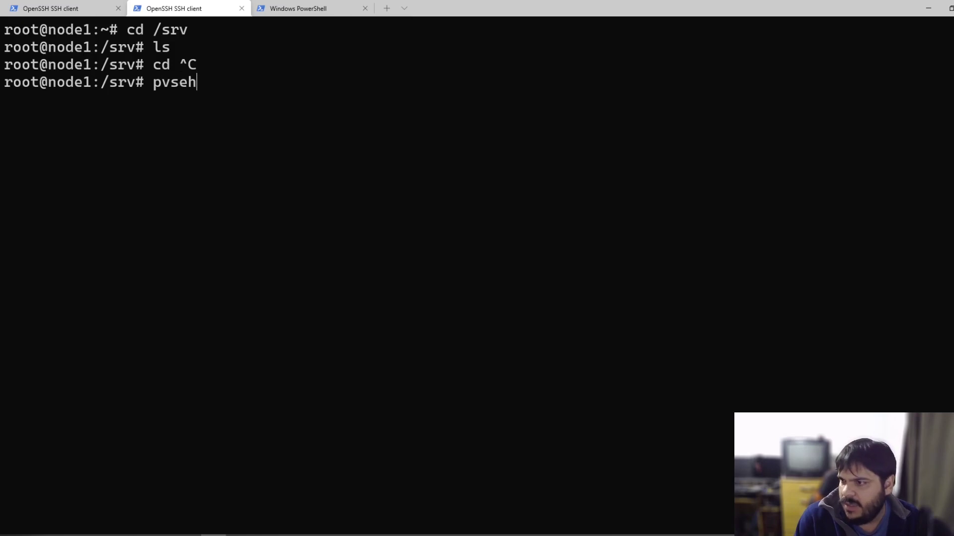
{"action": "key", "text": "BackSpace"}
{"action": "type", "text": "s"}
{"action": "key", "text": "BackSpace"}
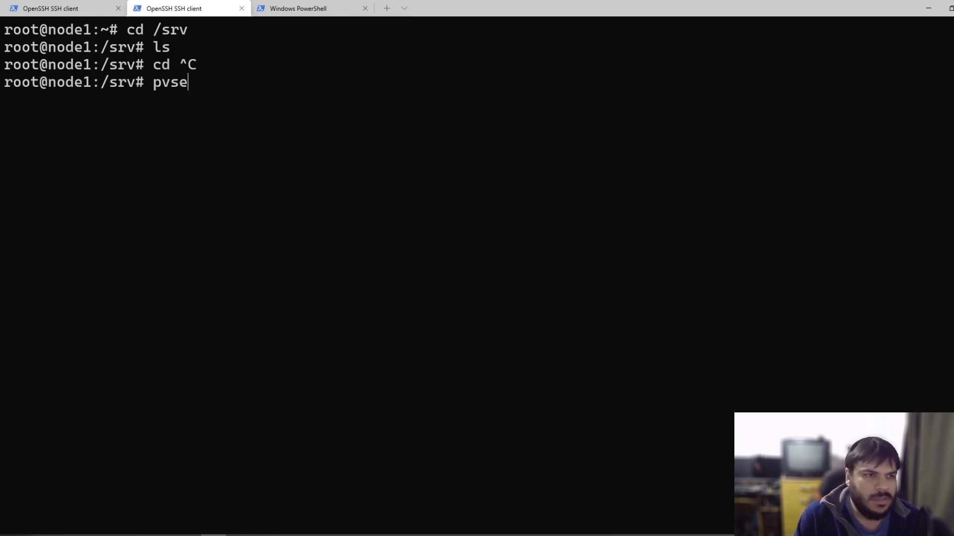
{"action": "key", "text": "BackSpace"}
{"action": "key", "text": "BackSpace"}
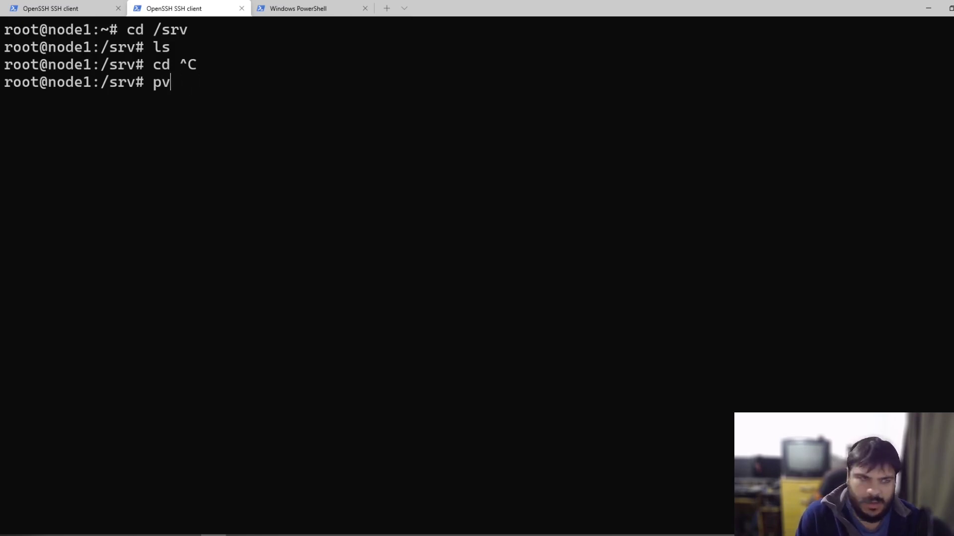
{"action": "type", "text": "esh get /cl"}
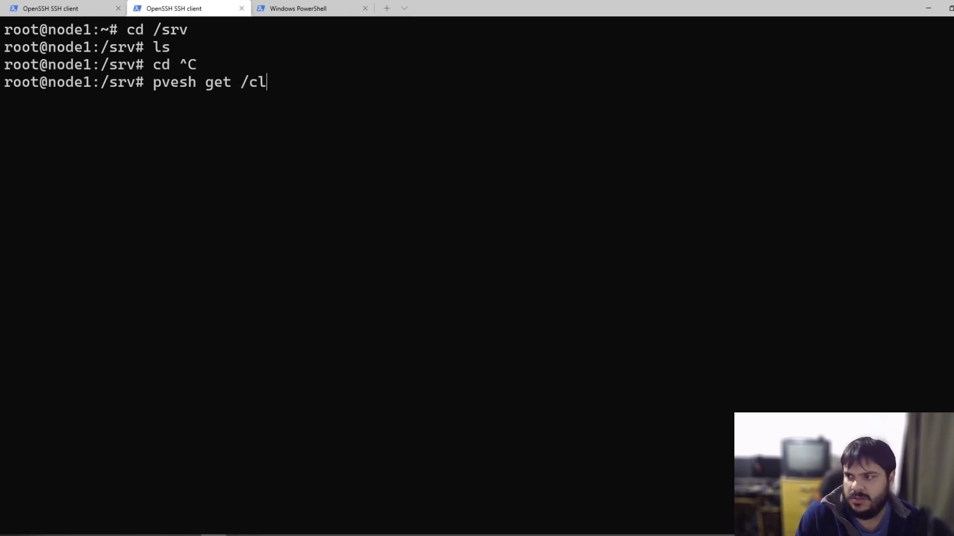
{"action": "type", "text": "uster/next"}
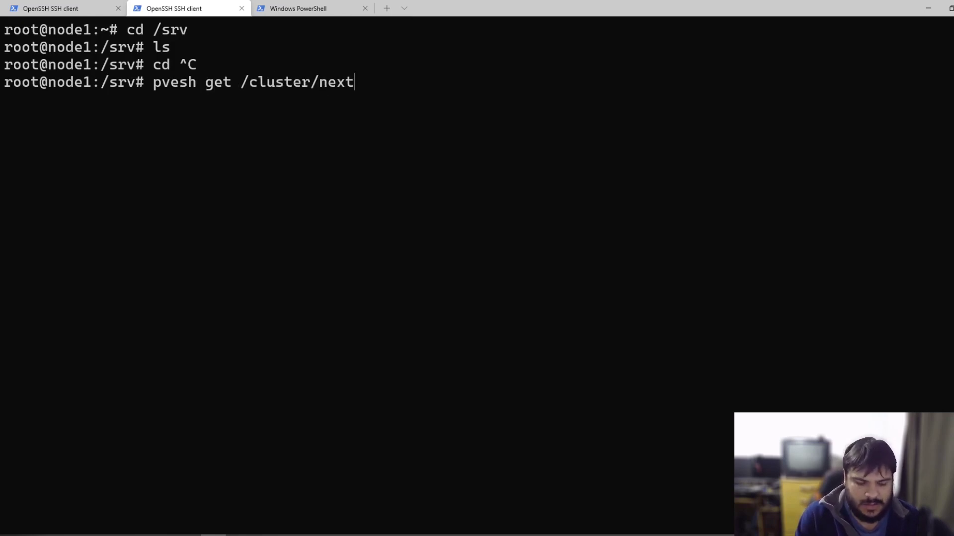
{"action": "type", "text": "id"}
{"action": "key", "text": "Return"}
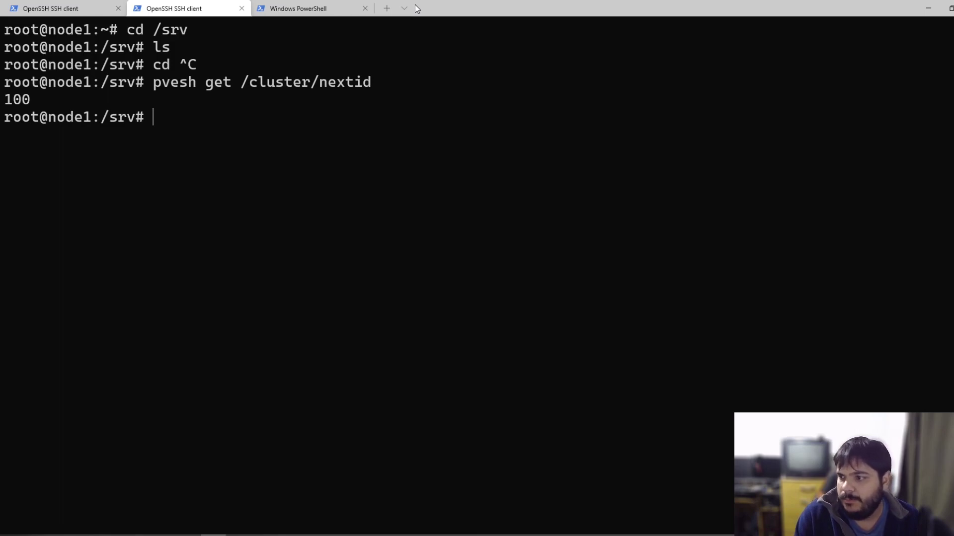
Step: Write a createlxc script containing #/bin/bash and pvesh get /cluster/nextid, and save it
{"action": "type", "text": "vi cr"}
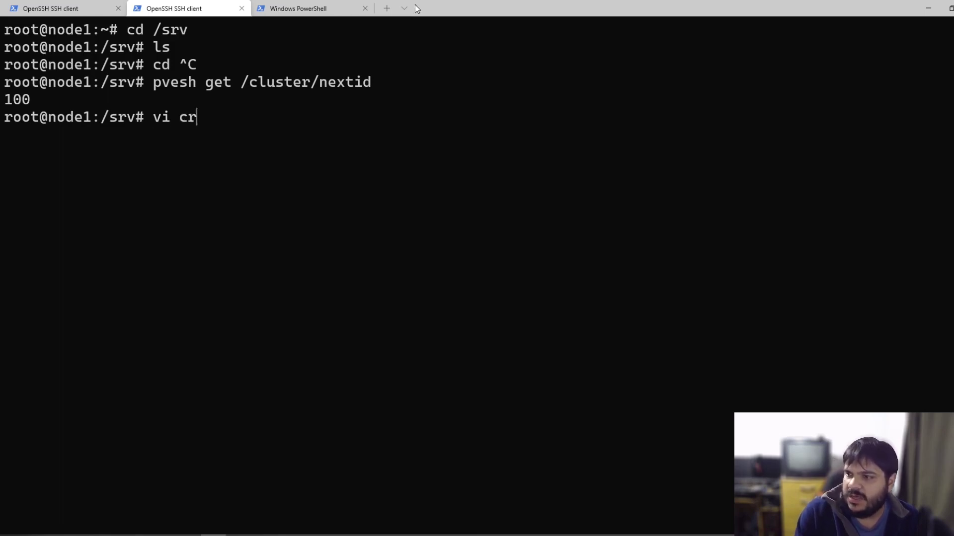
{"action": "type", "text": "eatelxc"}
{"action": "key", "text": "Return"}
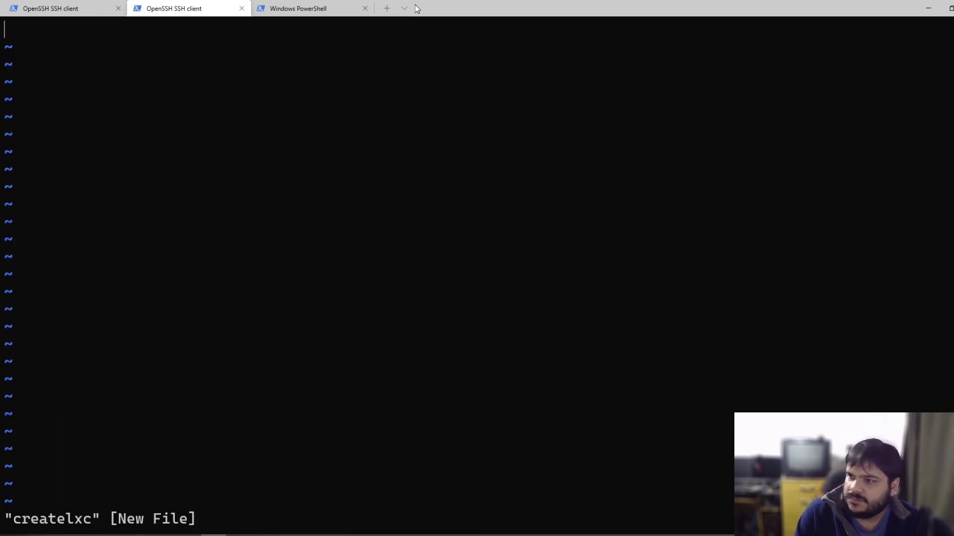
{"action": "type", "text": "./bin"}
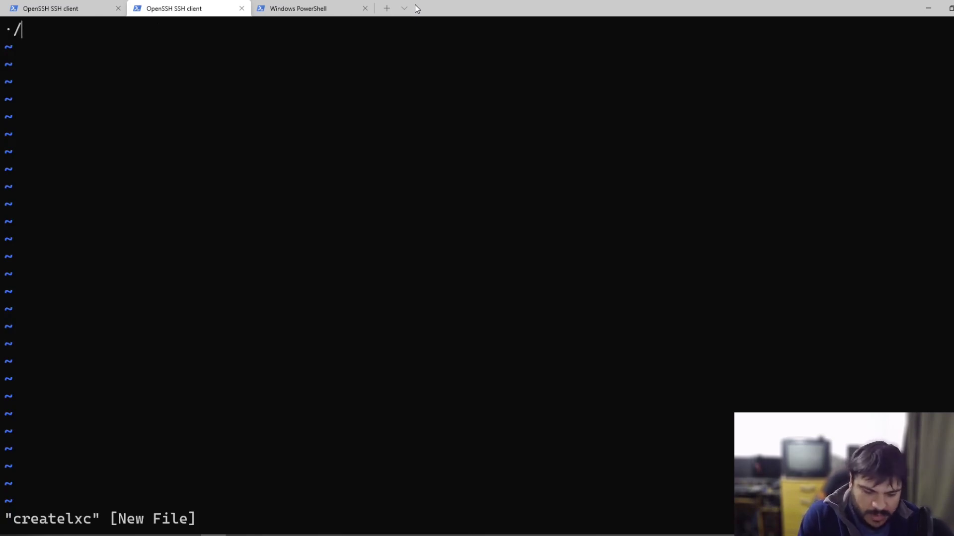
{"action": "key", "text": "Left"}
{"action": "key", "text": "Left"}
{"action": "key", "text": "Left"}
{"action": "key", "text": "Left"}
{"action": "key", "text": "BackSpace"}
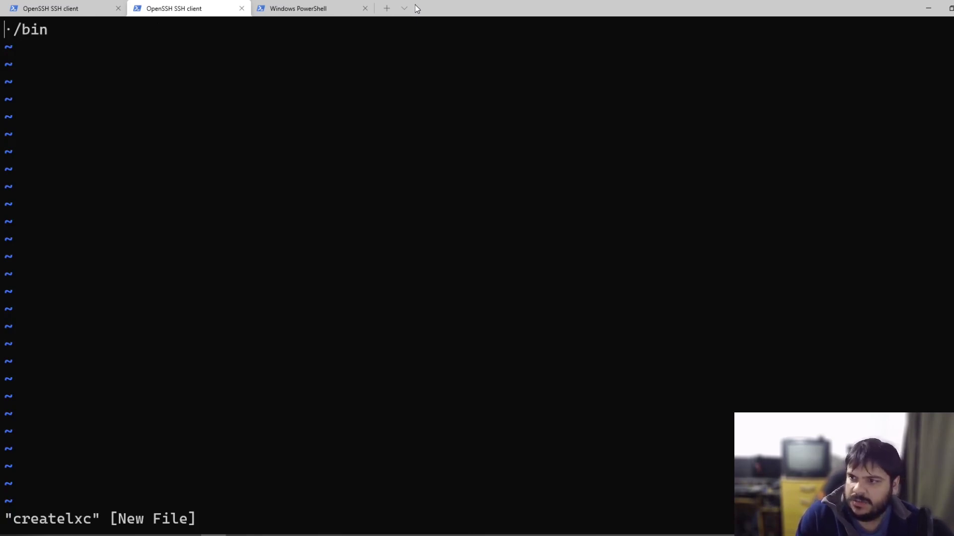
{"action": "type", "text": "#"}
{"action": "key", "text": "Right"}
{"action": "key", "text": "Right"}
{"action": "key", "text": "Right"}
{"action": "key", "text": "Right"}
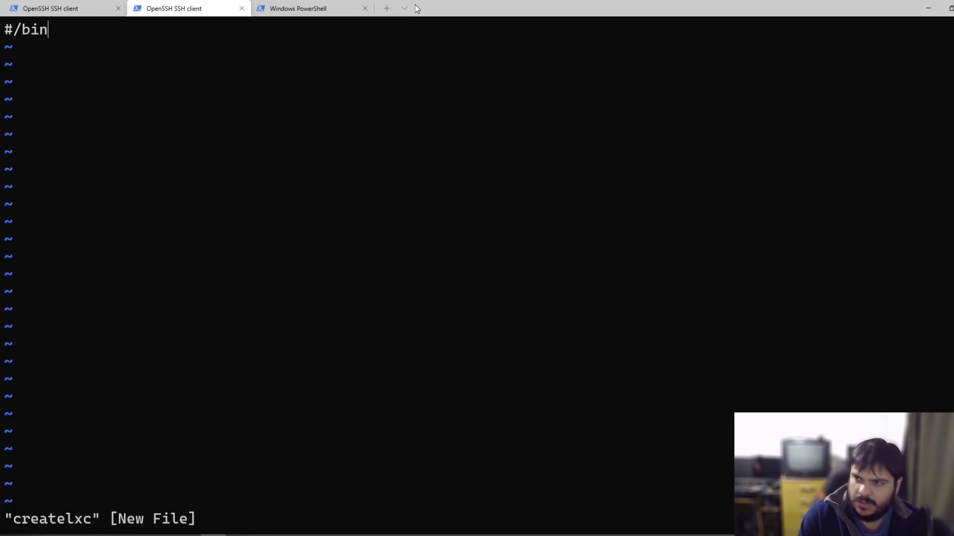
{"action": "type", "text": "/bash"}
{"action": "key", "text": "Return"}
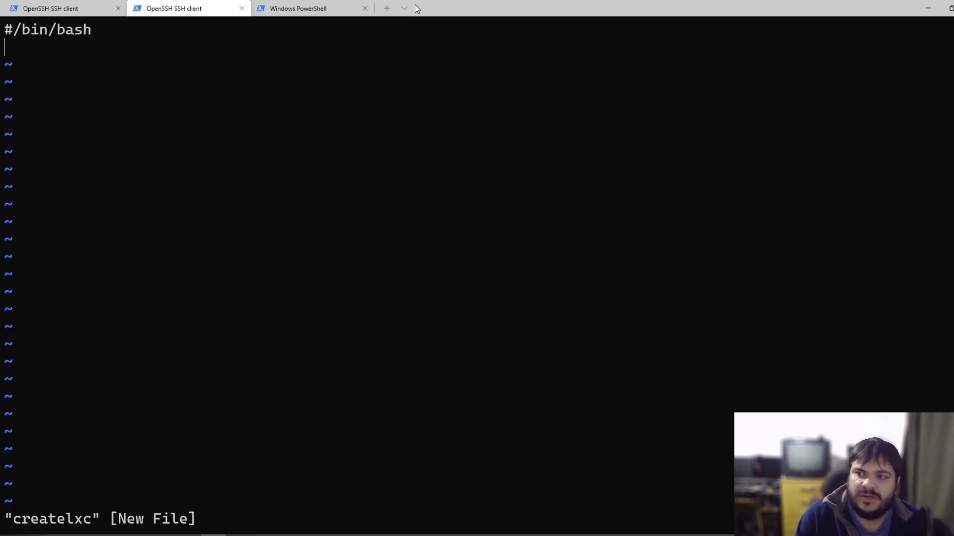
{"action": "type", "text": "p"}
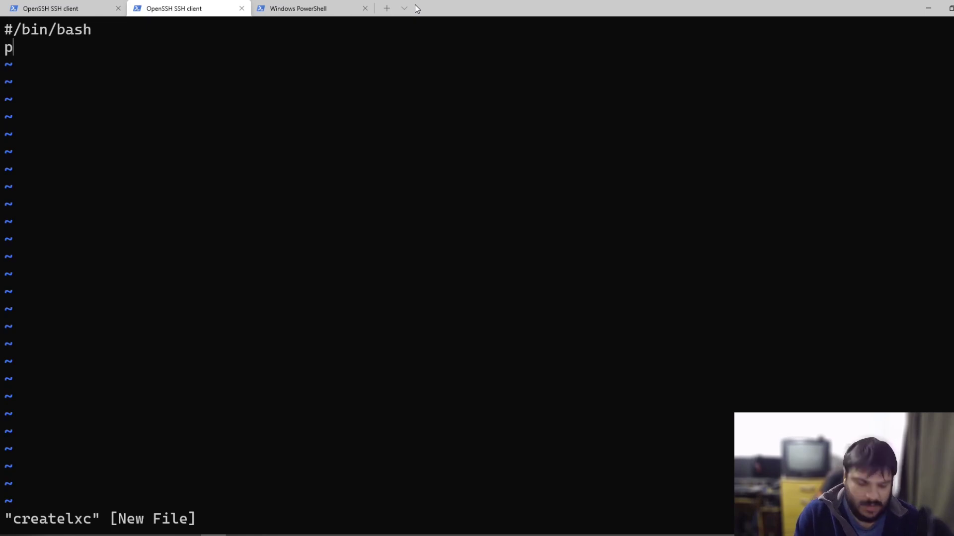
{"action": "type", "text": "v"}
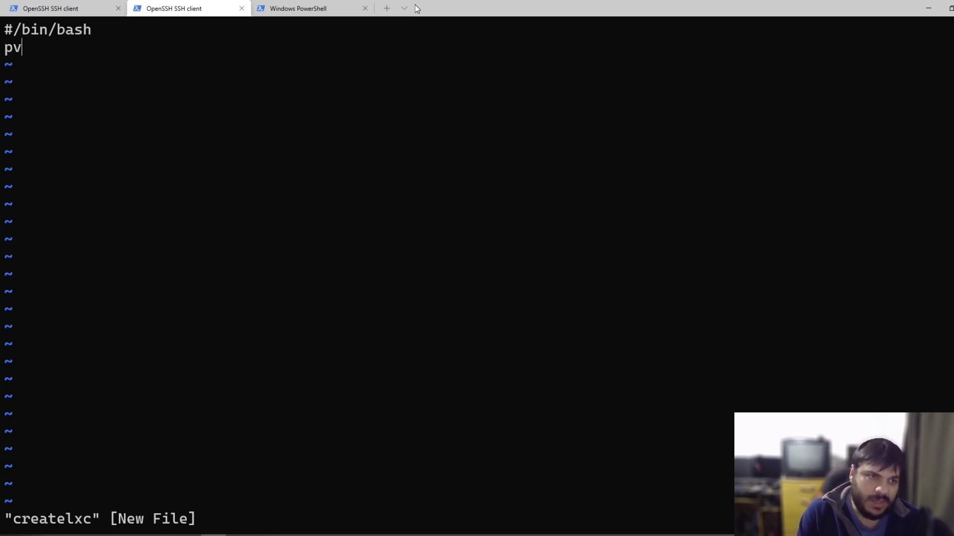
{"action": "type", "text": "esh"}
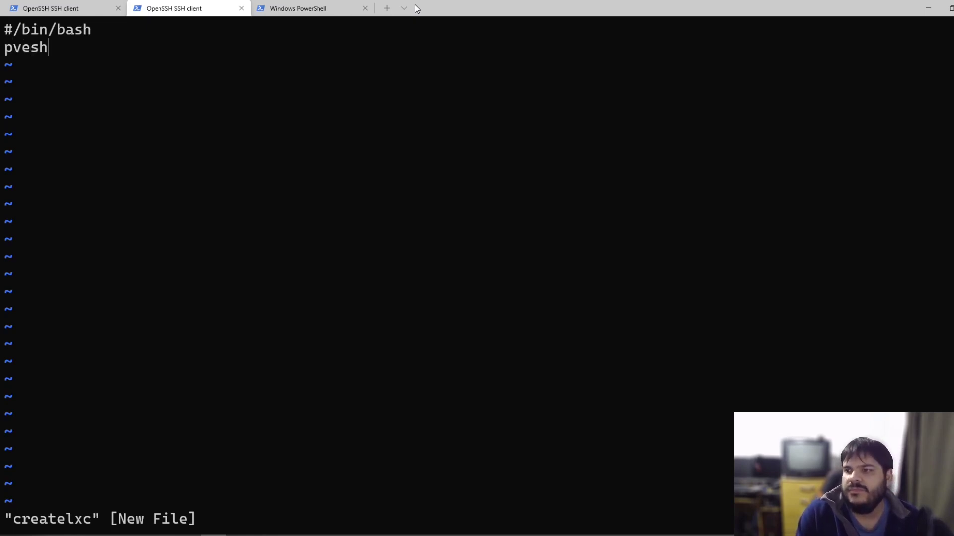
{"action": "type", "text": " get "}
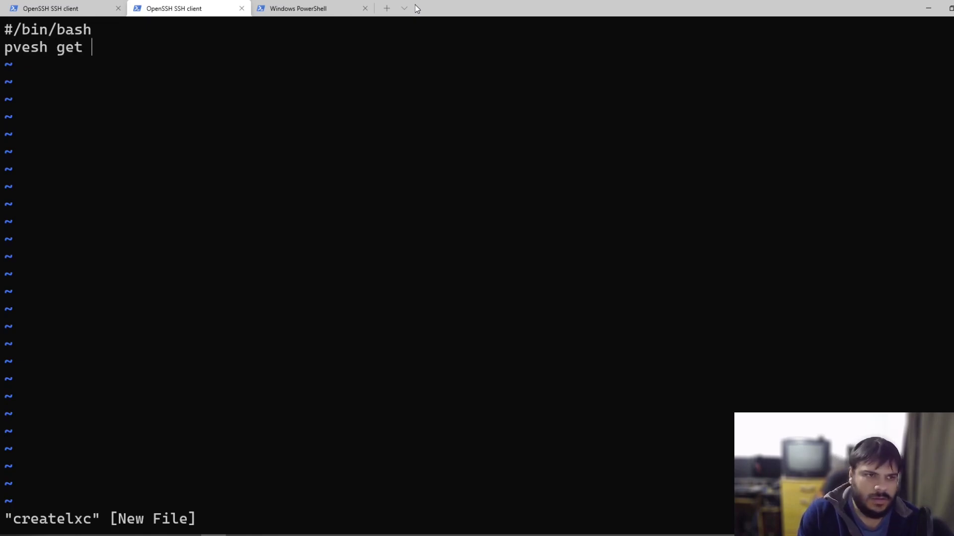
{"action": "type", "text": "/cluster/n"}
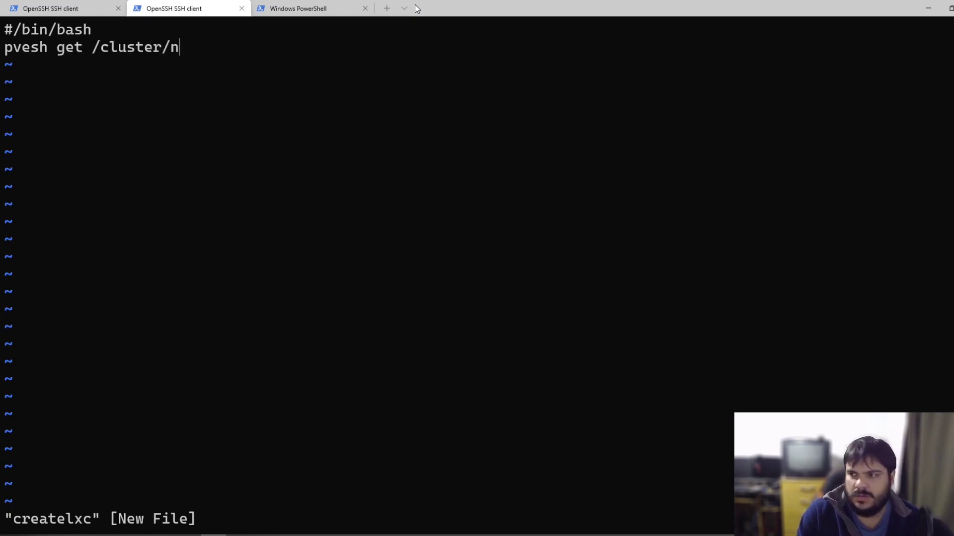
{"action": "type", "text": "extid"}
{"action": "key", "text": "Escape"}
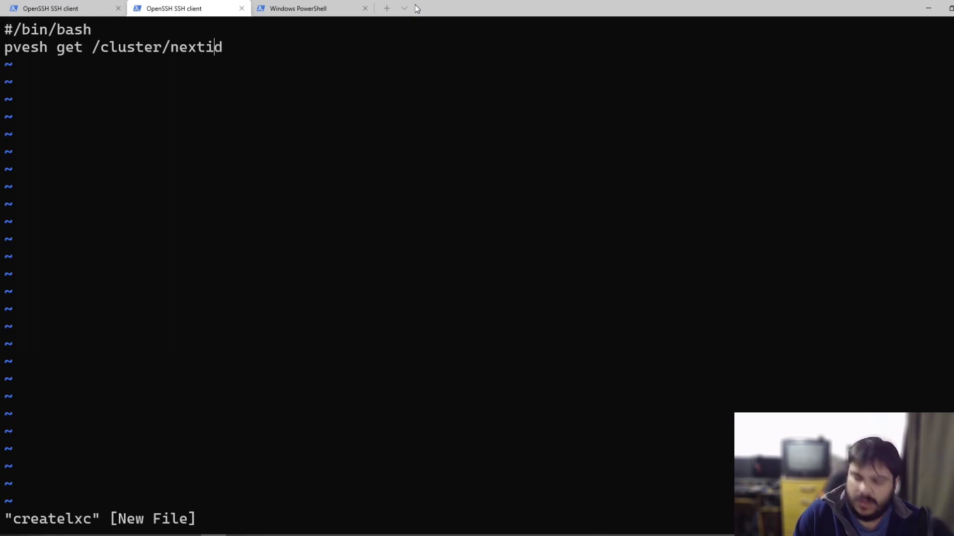
{"action": "type", "text": ":wq"}
{"action": "key", "text": "Return"}
Step: Make createlxc executable with chmod +x and run ./createlxc, which prints 100
{"action": "type", "text": "chmod +x"}
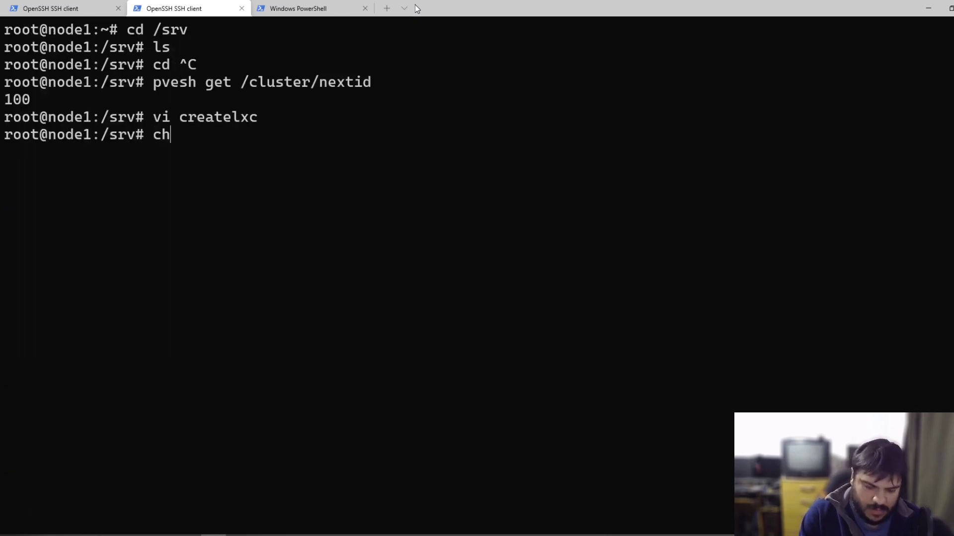
{"action": "type", "text": " createlxc"}
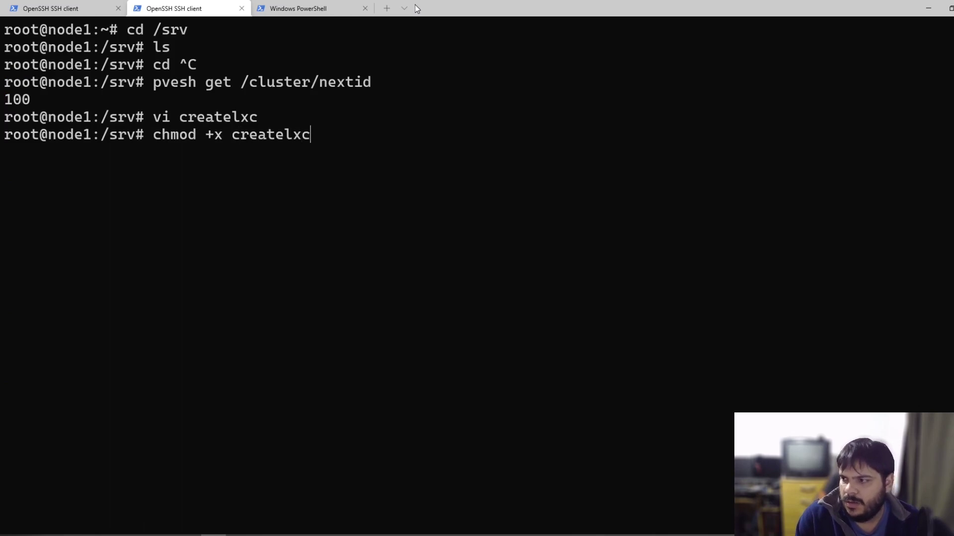
{"action": "key", "text": "Return"}
{"action": "type", "text": "./cre"}
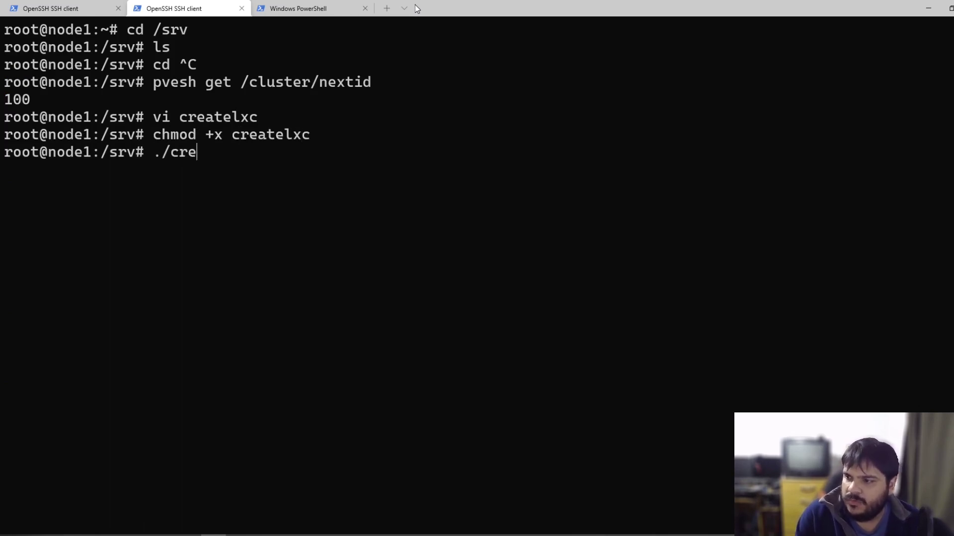
{"action": "key", "text": "Tab"}
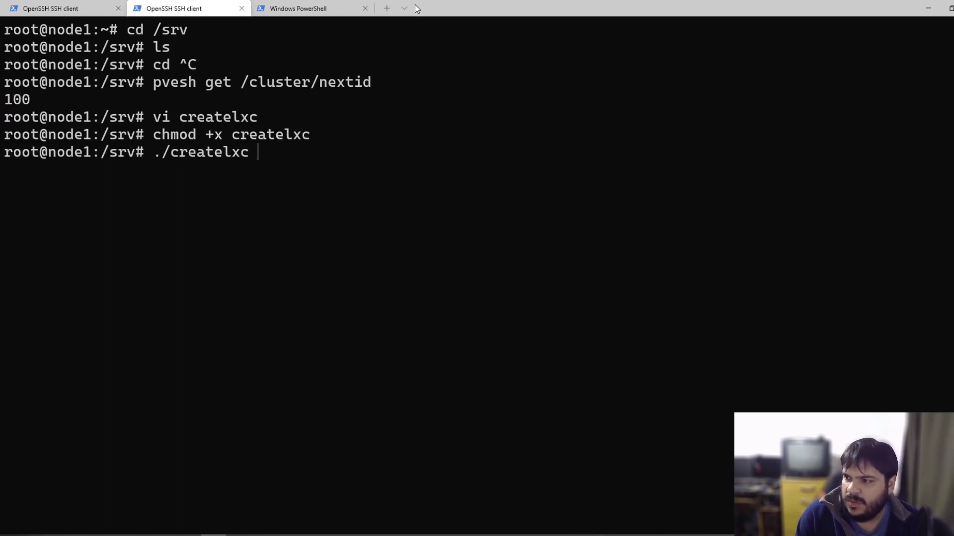
{"action": "key", "text": "Return"}
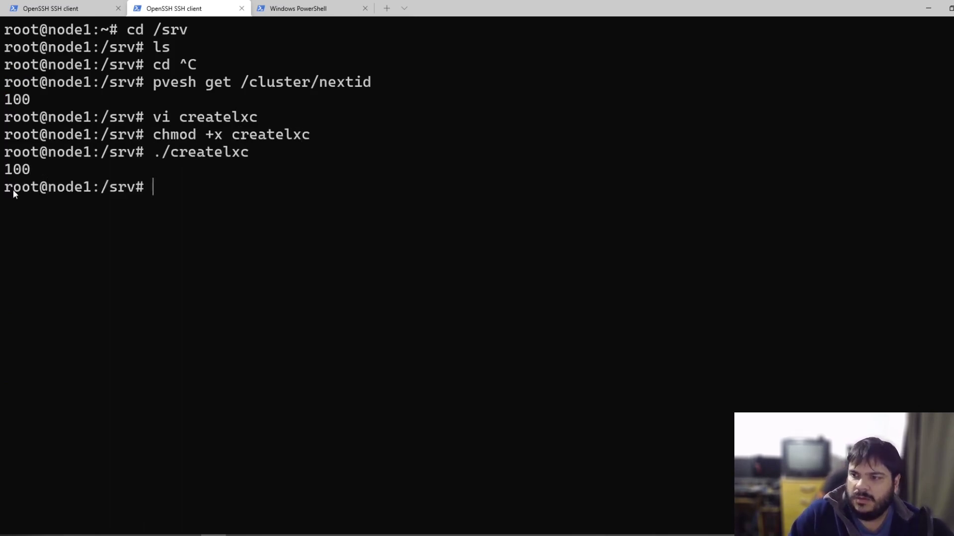
{"action": "left_click_drag", "start_coordinate": [7, 171], "coordinate": [49, 168]}
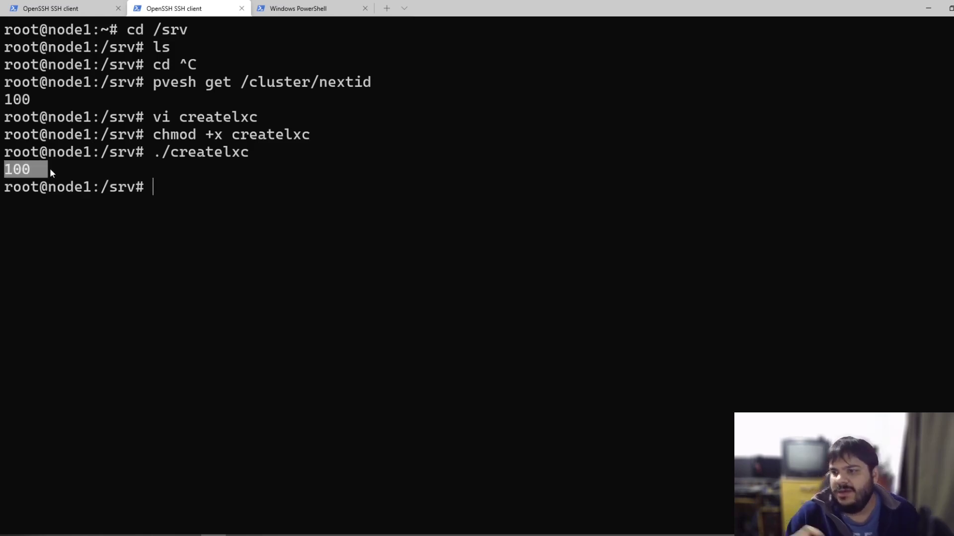
{"action": "key", "text": "Up"}
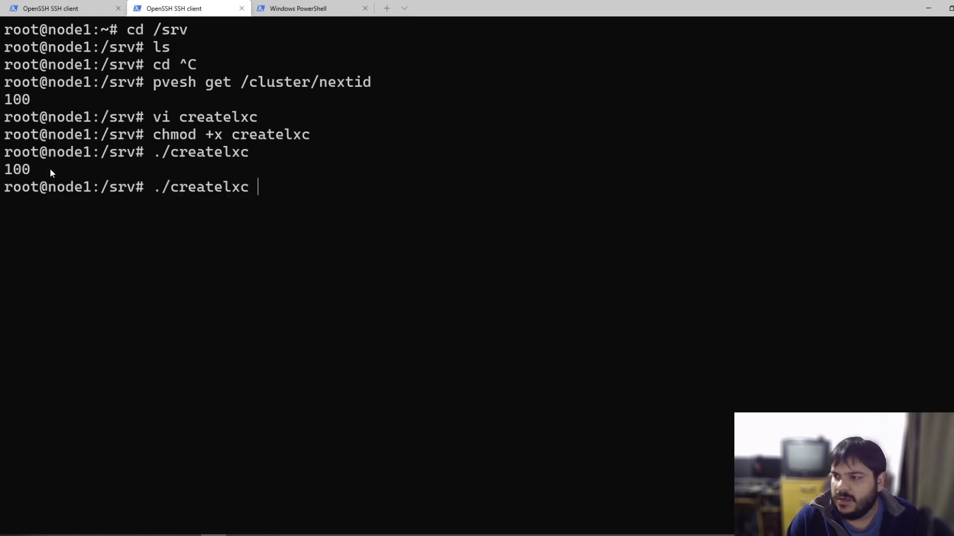
{"action": "key", "text": "Down"}
Step: Change line 2 of createlxc to id=$(pvesh get /cluster/nextid) and save
{"action": "type", "text": "vi cr"}
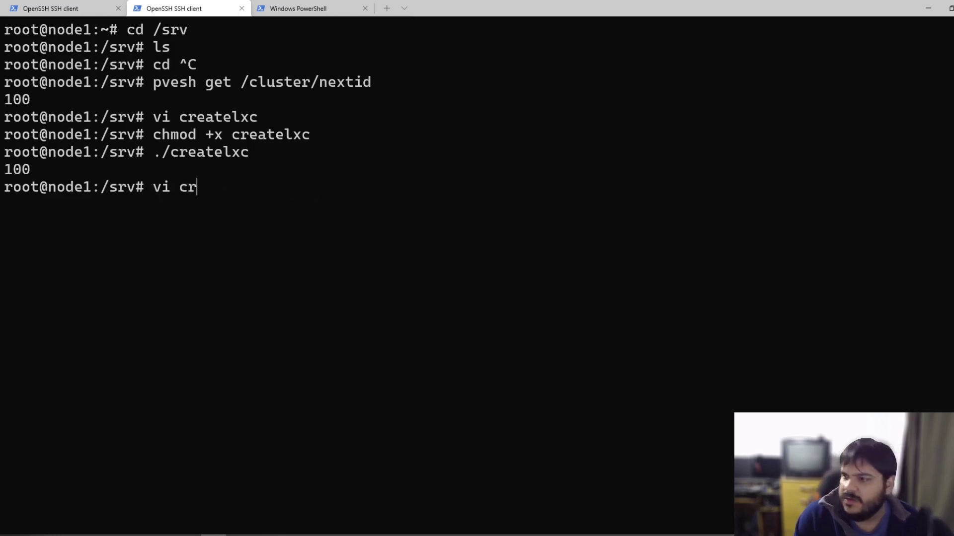
{"action": "key", "text": "Tab"}
{"action": "key", "text": "Return"}
{"action": "key", "text": "j"}
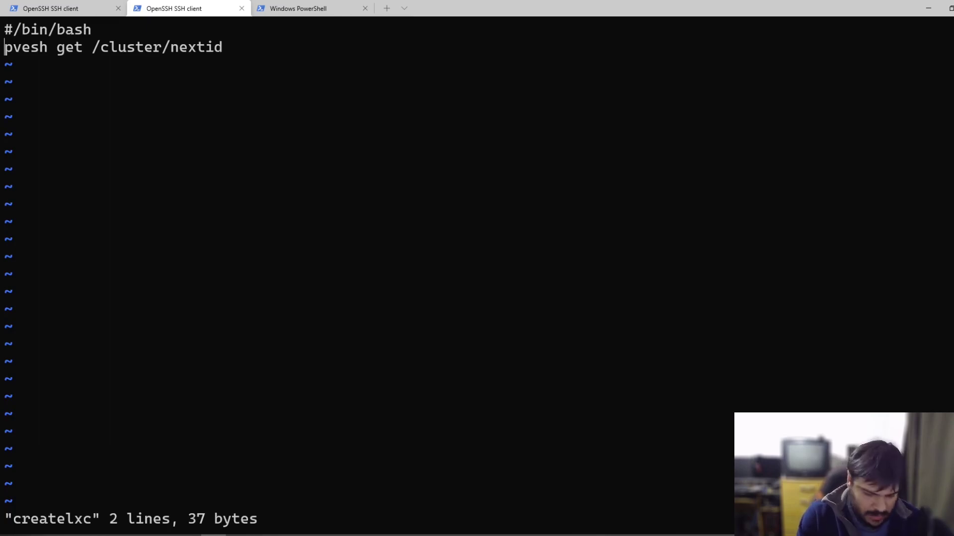
{"action": "type", "text": "iid="}
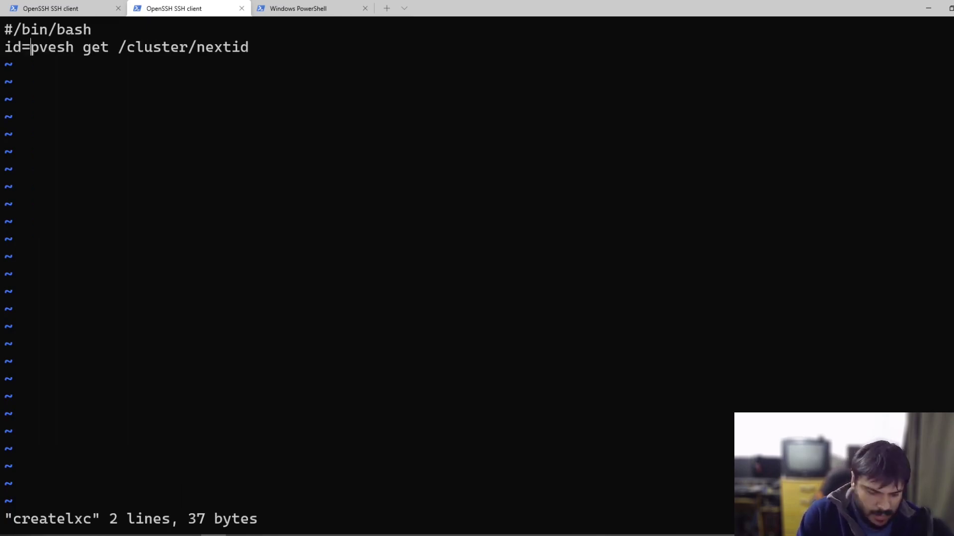
{"action": "type", "text": "$("}
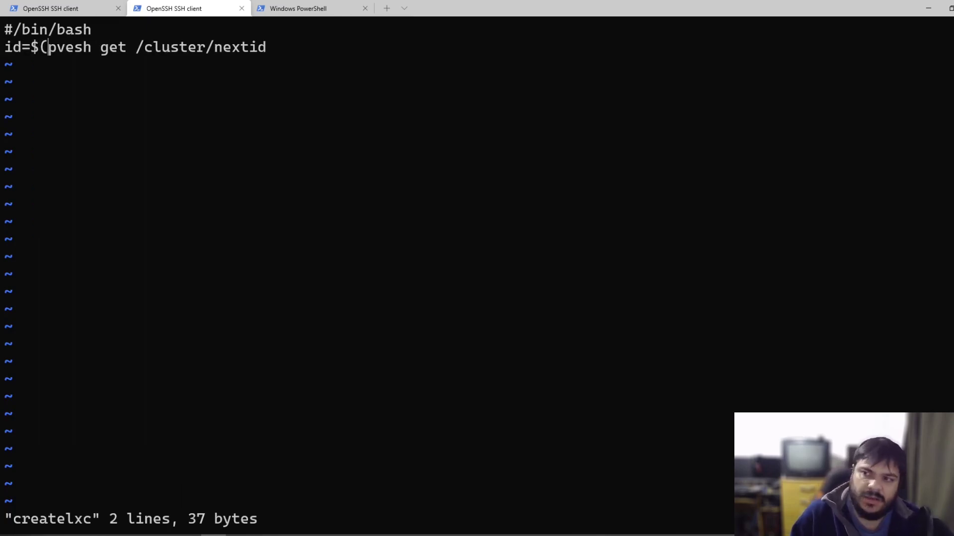
{"action": "key", "text": "Right"}
{"action": "key", "text": "Right"}
{"action": "key", "text": "Right"}
{"action": "key", "text": "Right"}
{"action": "key", "text": "Right"}
{"action": "key", "text": "Right"}
{"action": "key", "text": "Right"}
{"action": "key", "text": "Right"}
{"action": "key", "text": "Right"}
{"action": "key", "text": "Right"}
{"action": "key", "text": "Right"}
{"action": "key", "text": "Right"}
{"action": "key", "text": "Right"}
{"action": "key", "text": "Right"}
{"action": "key", "text": "Right"}
{"action": "key", "text": "Right"}
{"action": "key", "text": "Right"}
{"action": "key", "text": "Right"}
{"action": "key", "text": "Right"}
{"action": "key", "text": "Right"}
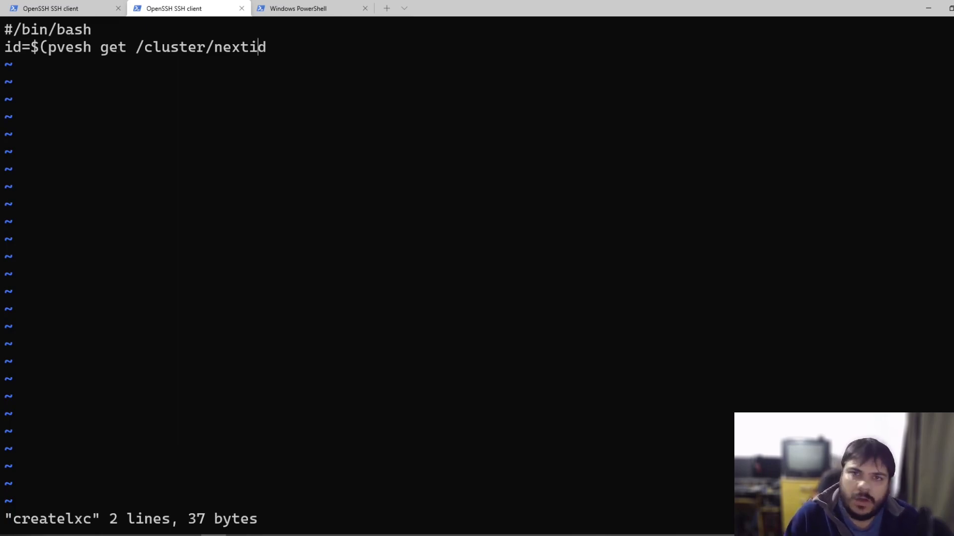
{"action": "type", "text": "a"}
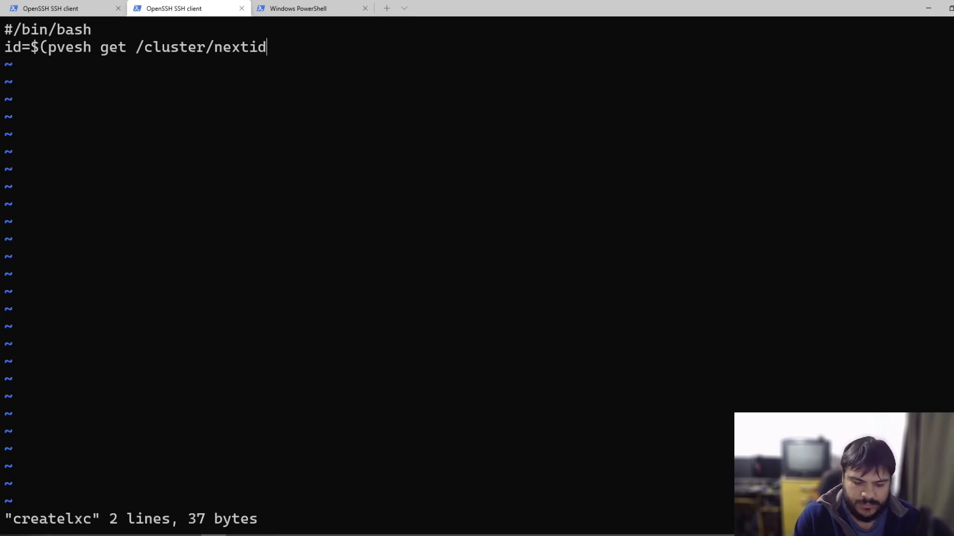
{"action": "type", "text": ")"}
{"action": "key", "text": "Escape"}
{"action": "type", "text": ":wq"}
{"action": "key", "text": "Return"}
Step: Reopen createlxc and highlight the id variable and the captured pvesh command
{"action": "type", "text": "vi"}
{"action": "key", "text": "Tab"}
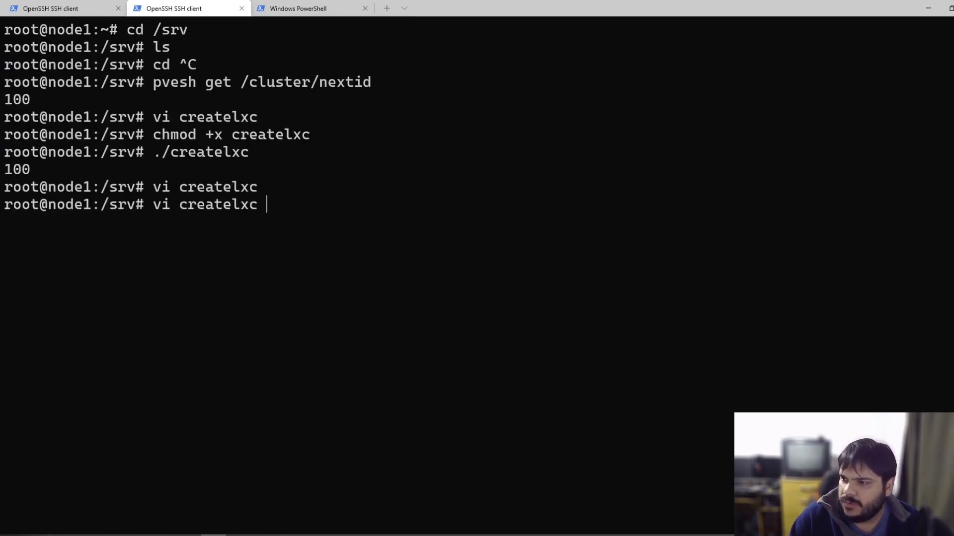
{"action": "key", "text": "ctrl+c"}
{"action": "key", "text": "Up"}
{"action": "key", "text": "Return"}
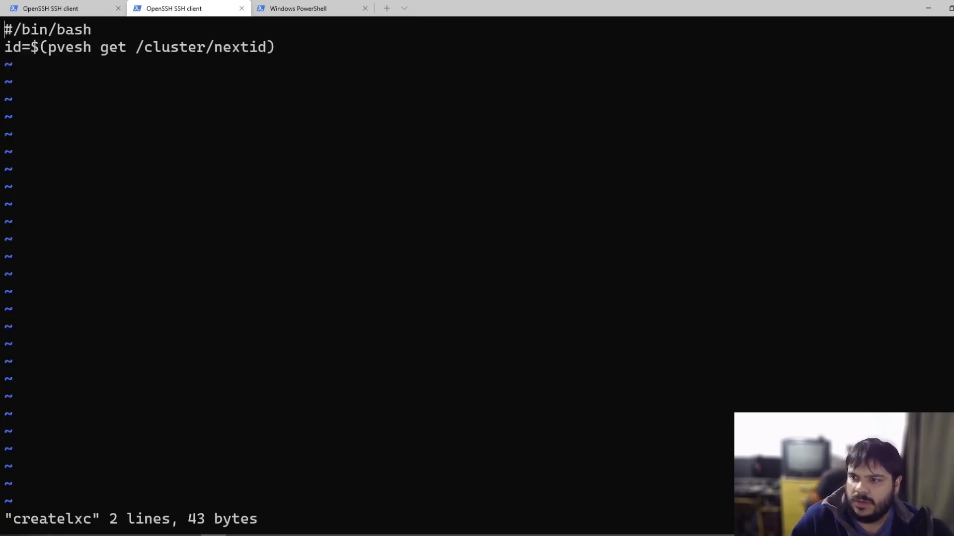
{"action": "key", "text": "j"}
{"action": "double_click", "coordinate": [16, 51]}
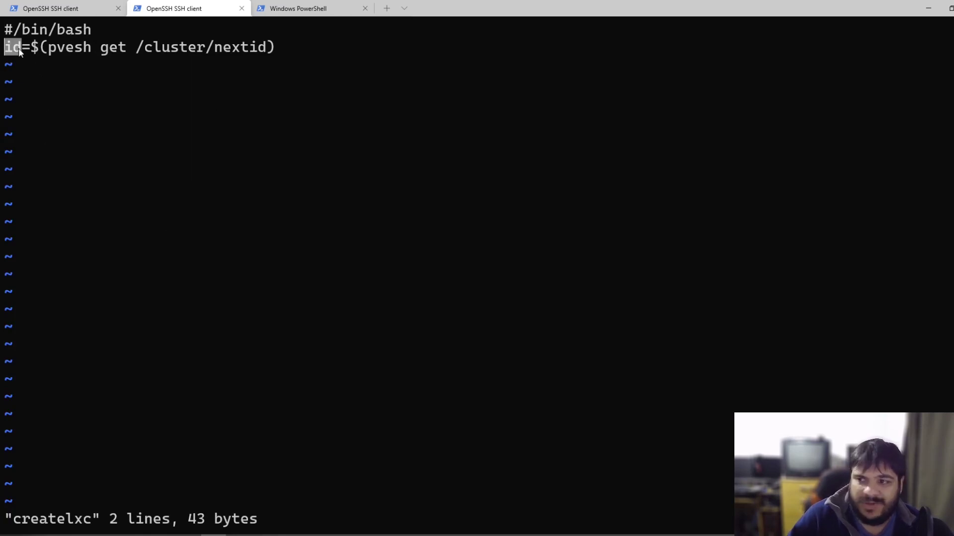
{"action": "left_click_drag", "start_coordinate": [47, 47], "coordinate": [260, 48]}
{"action": "key", "text": "ctrl+c"}
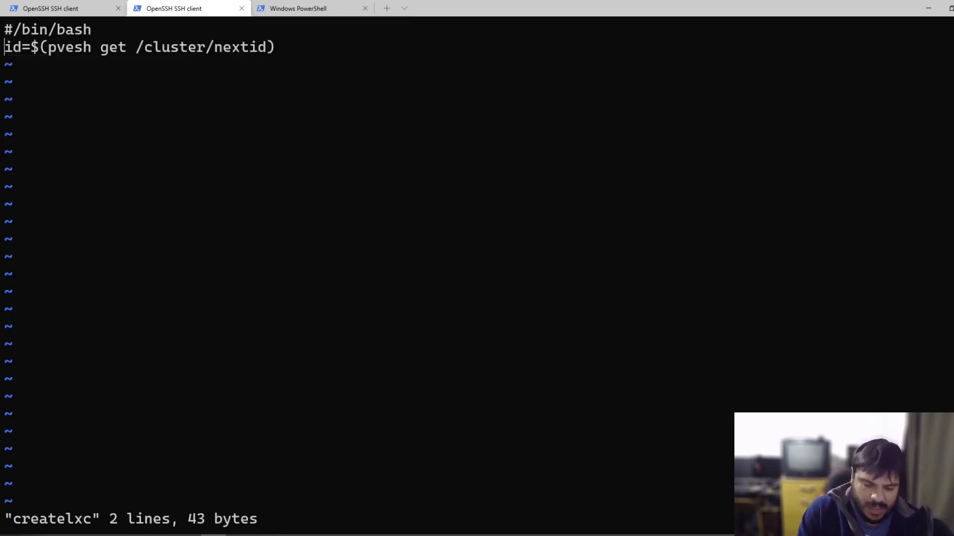
Step: Add a new line 'echo Creando contenedor $id' to the script
{"action": "type", "text": "oecho "}
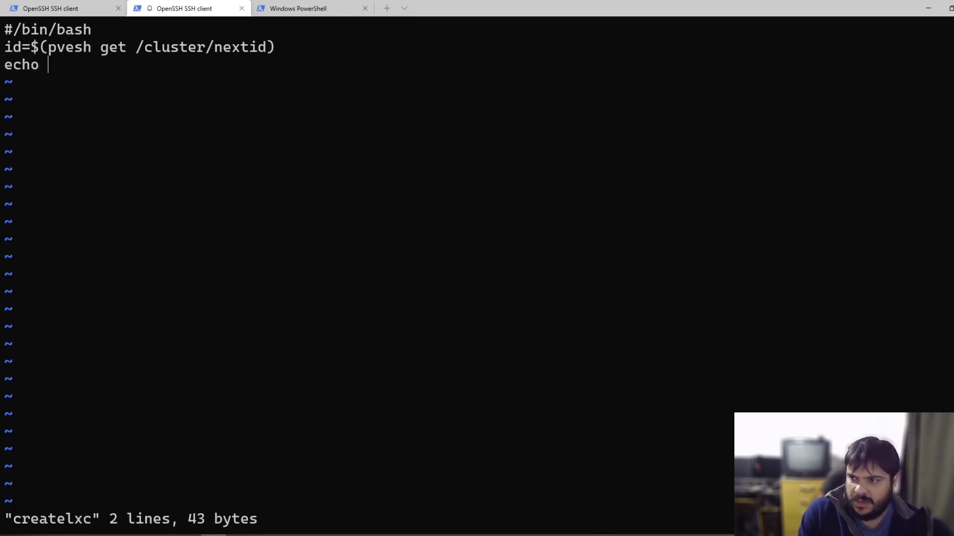
{"action": "type", "text": "Creando "}
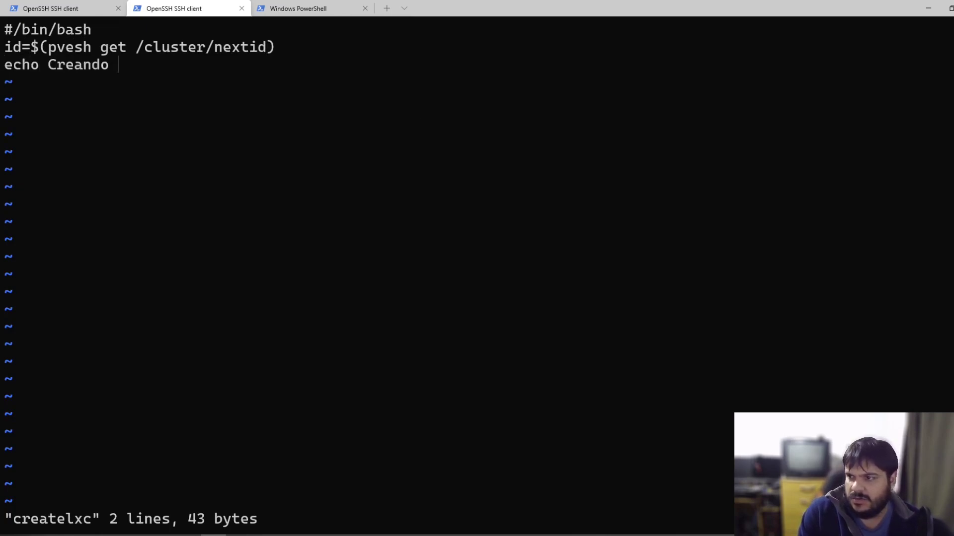
{"action": "type", "text": "con"}
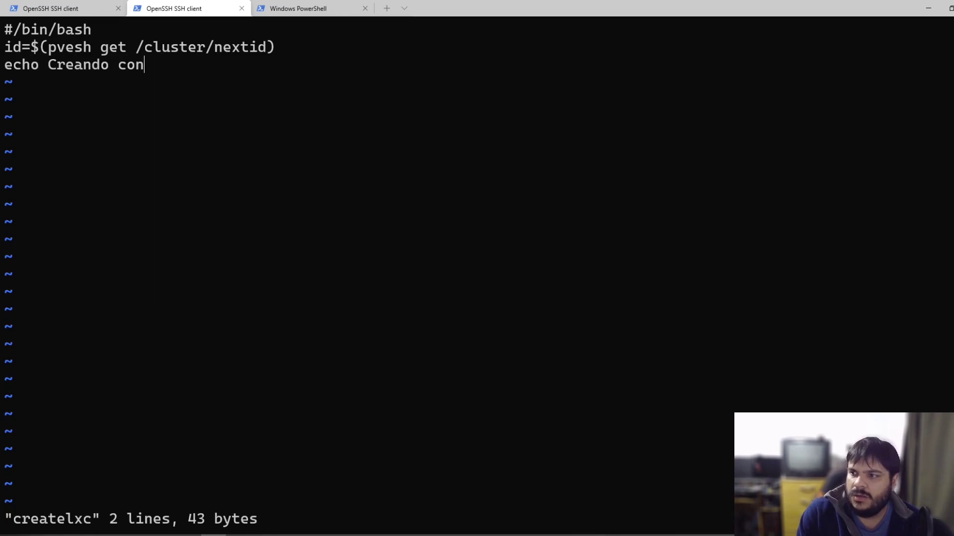
{"action": "type", "text": "tenedor %"}
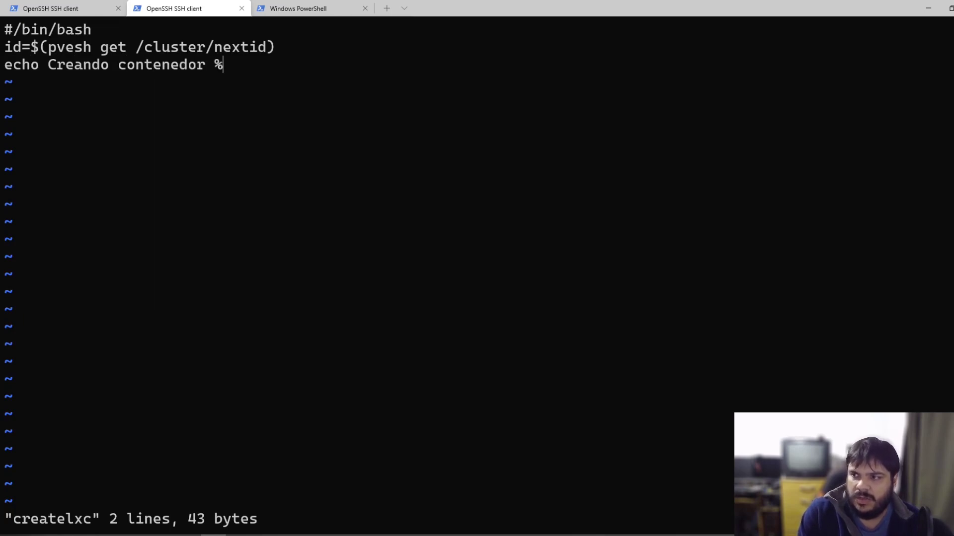
{"action": "key", "text": "BackSpace"}
{"action": "type", "text": "$id"}
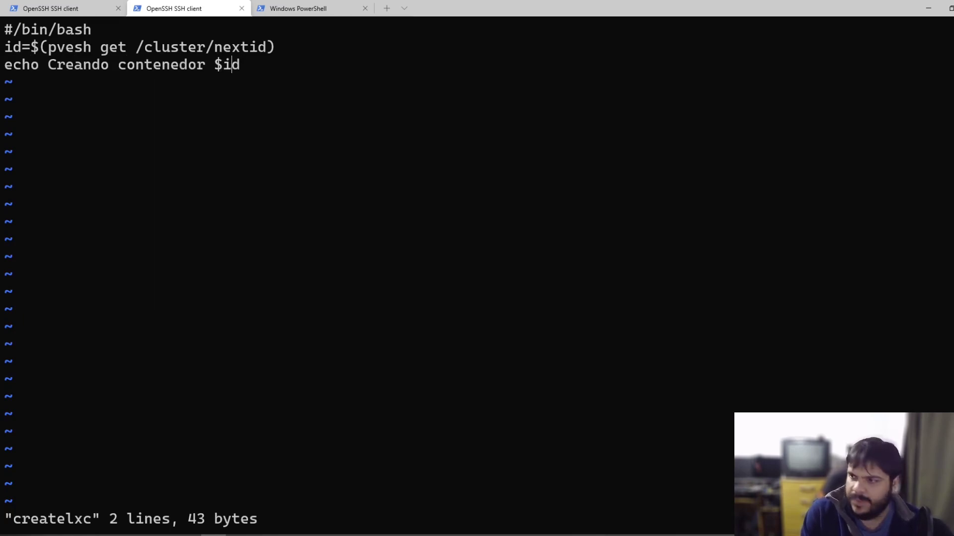
{"action": "key", "text": "Escape"}
Step: Save and quit with :wq, getting past the mistyped command and the command-history window
{"action": "type", "text": ":ewq"}
{"action": "key", "text": "BackSpace"}
{"action": "key", "text": "BackSpace"}
{"action": "key", "text": "BackSpace"}
{"action": "key", "text": "BackSpace"}
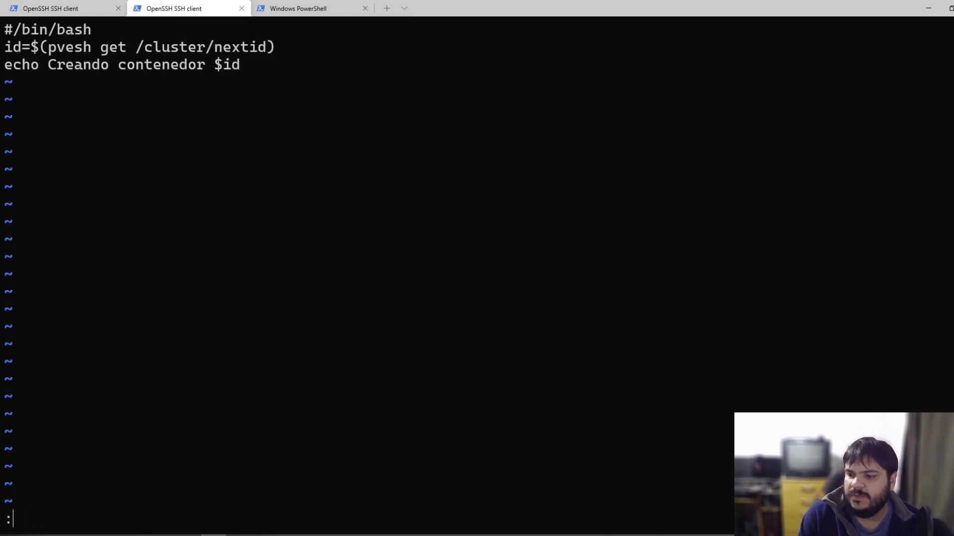
{"action": "key", "text": "q"}
{"action": "key", "text": "colon"}
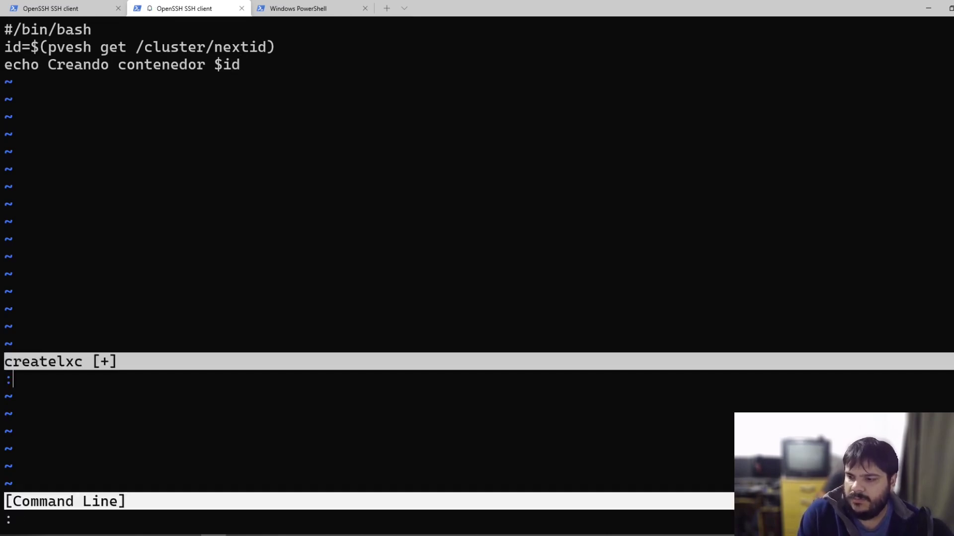
{"action": "type", "text": ":wq"}
{"action": "key", "text": "Return"}
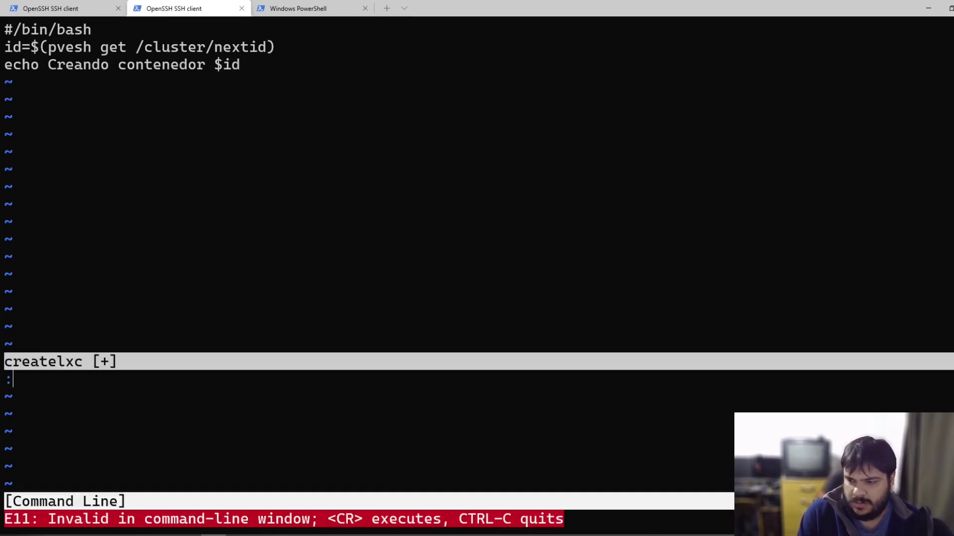
{"action": "key", "text": "ctrl+v"}
{"action": "type", "text": ":wq"}
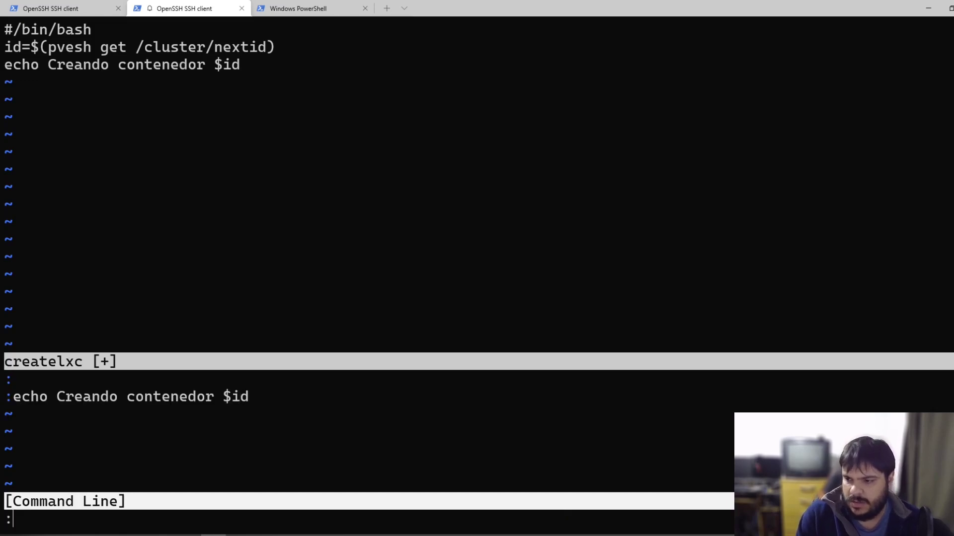
{"action": "key", "text": "Return"}
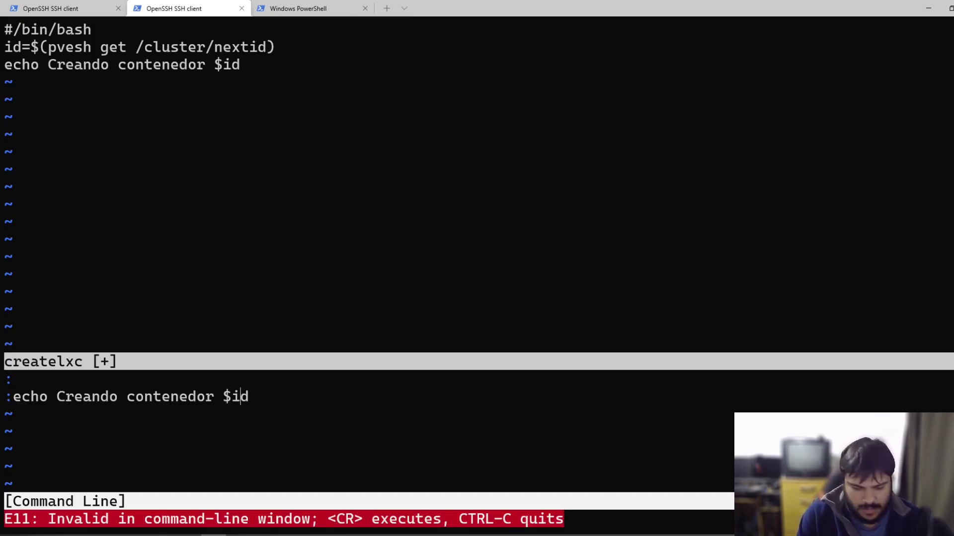
{"action": "key", "text": "ctrl+c"}
{"action": "key", "text": "Escape"}
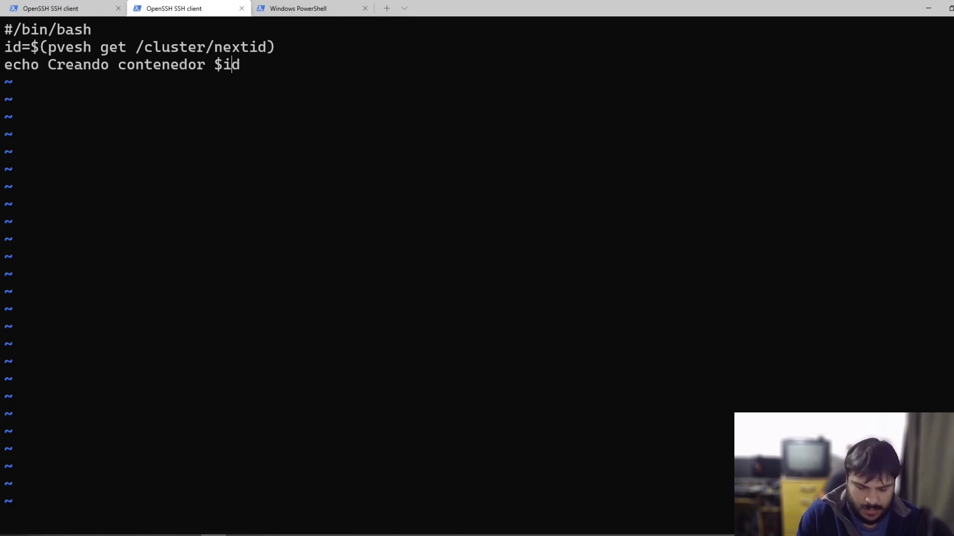
{"action": "type", "text": ":wq"}
{"action": "key", "text": "Return"}
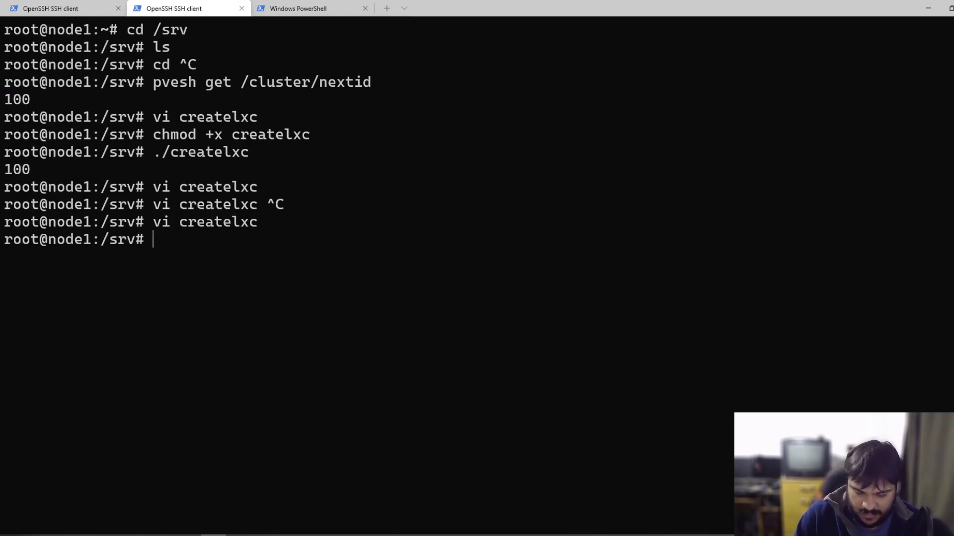
Step: Reopen createlxc in vi and paste a pct create command for node-test below the echo line
{"action": "key", "text": "Up"}
{"action": "key", "text": "Return"}
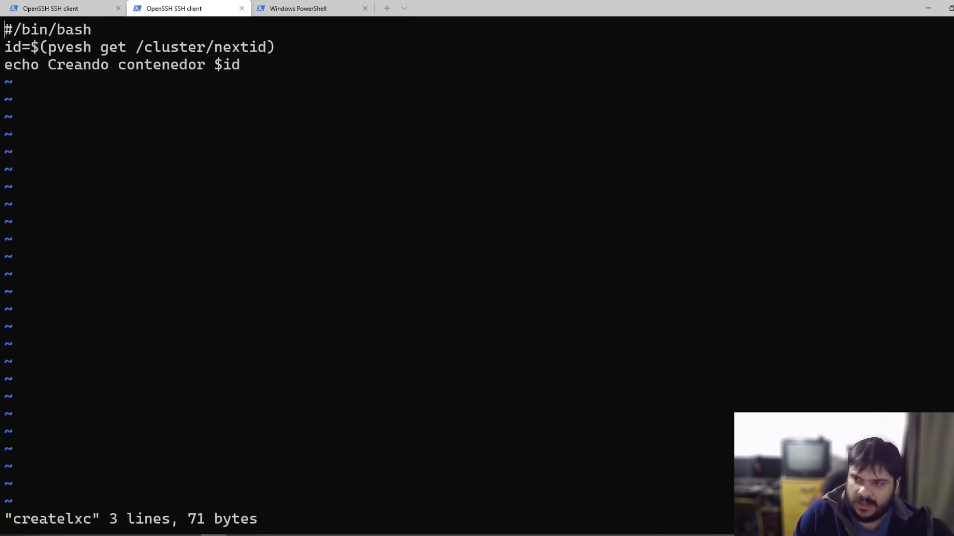
{"action": "key", "text": "Down"}
{"action": "key", "text": "Down"}
{"action": "key", "text": "Down"}
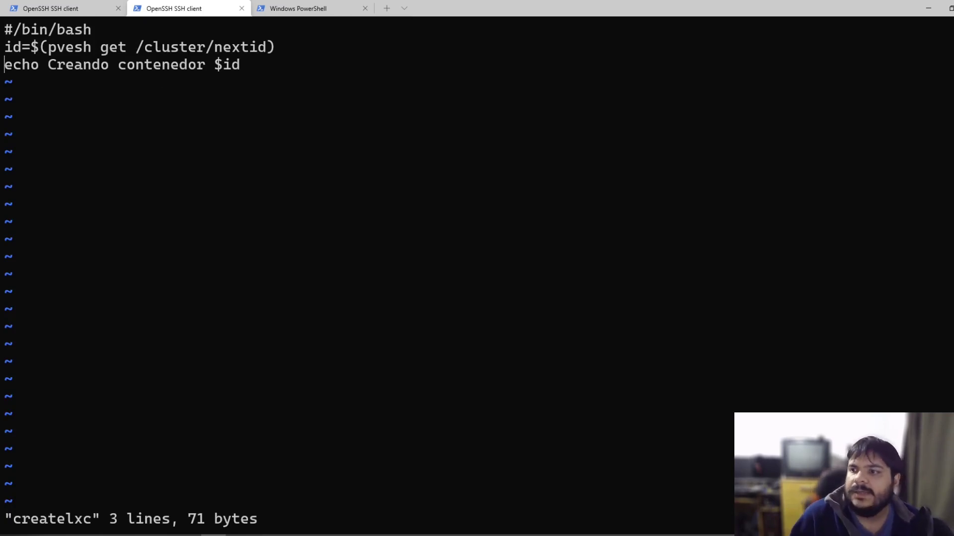
{"action": "key", "text": "o"}
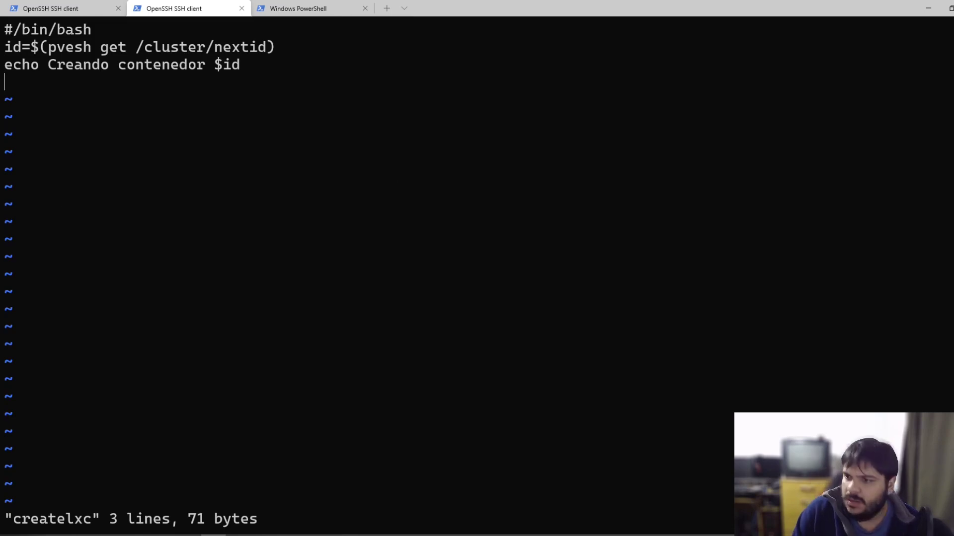
{"action": "type", "text": "i"}
{"action": "key", "text": "Escape"}
{"action": "key", "text": "x"}
{"action": "key", "text": "i"}
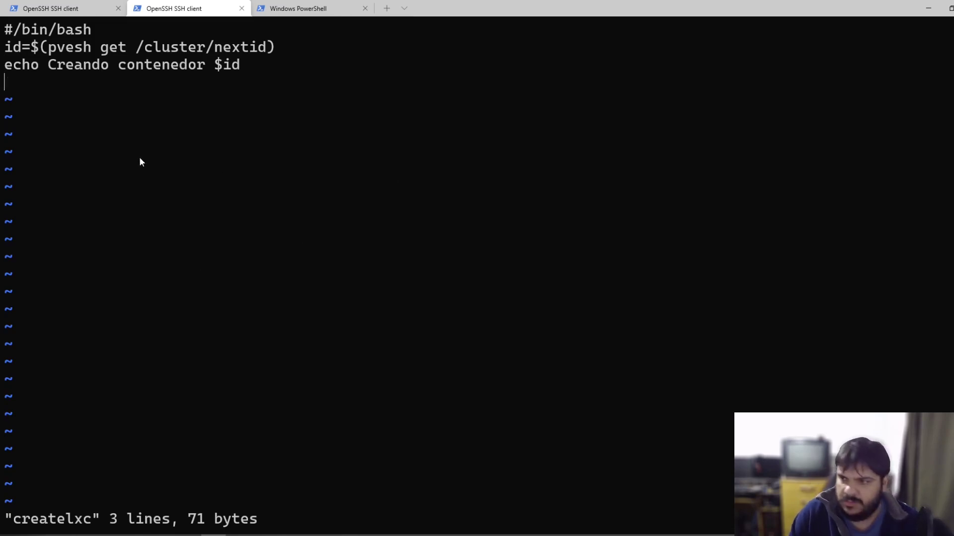
{"action": "key", "text": "ctrl+v"}
{"action": "key", "text": "Escape"}
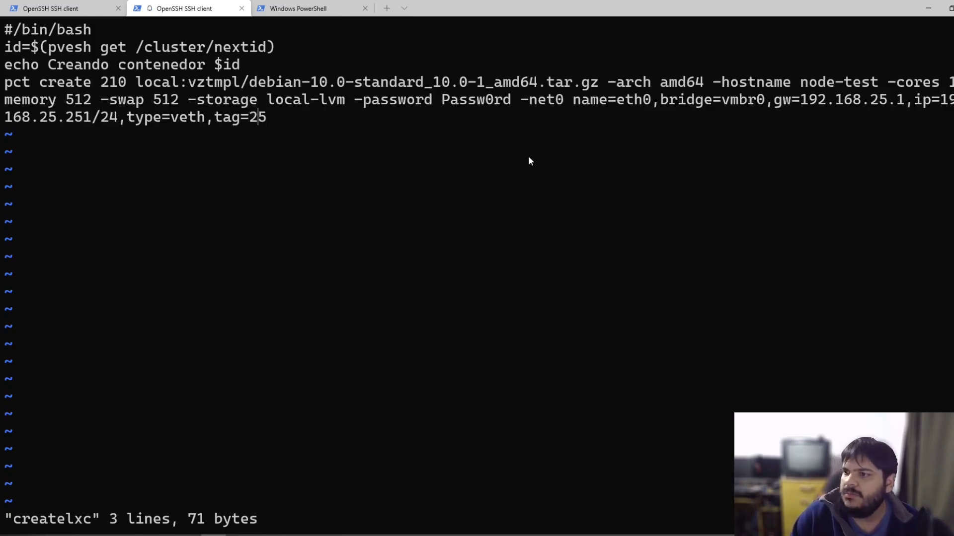
Step: Replace the hard-coded container ID 210 with $id and select the template path
{"action": "key", "text": "Up"}
{"action": "key", "text": "Right"}
{"action": "key", "text": "Left"}
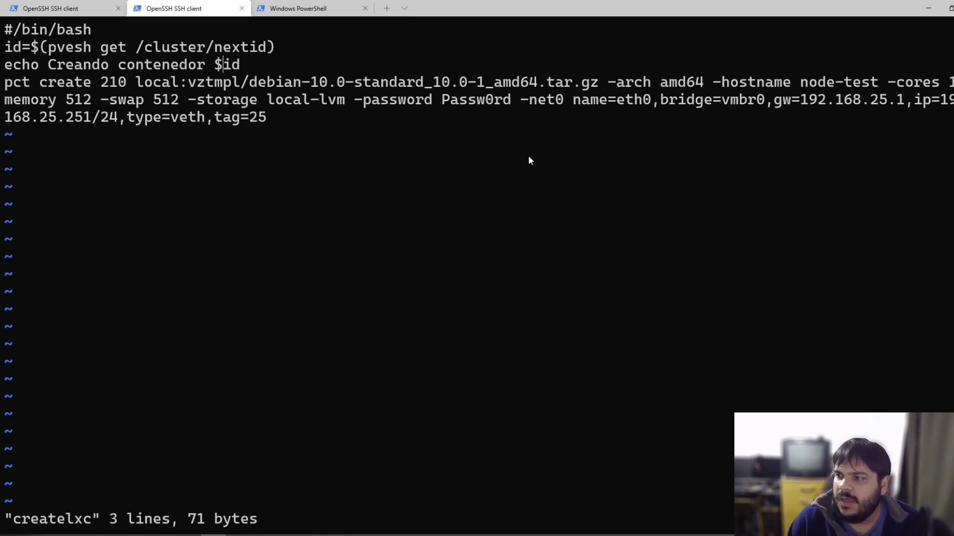
{"action": "key", "text": "Left"}
{"action": "key", "text": "Right"}
{"action": "key", "text": "Down"}
{"action": "key", "text": "ctrl+Left"}
{"action": "key", "text": "ctrl+Left"}
{"action": "key", "text": "ctrl+Left"}
{"action": "key", "text": "ctrl+Right"}
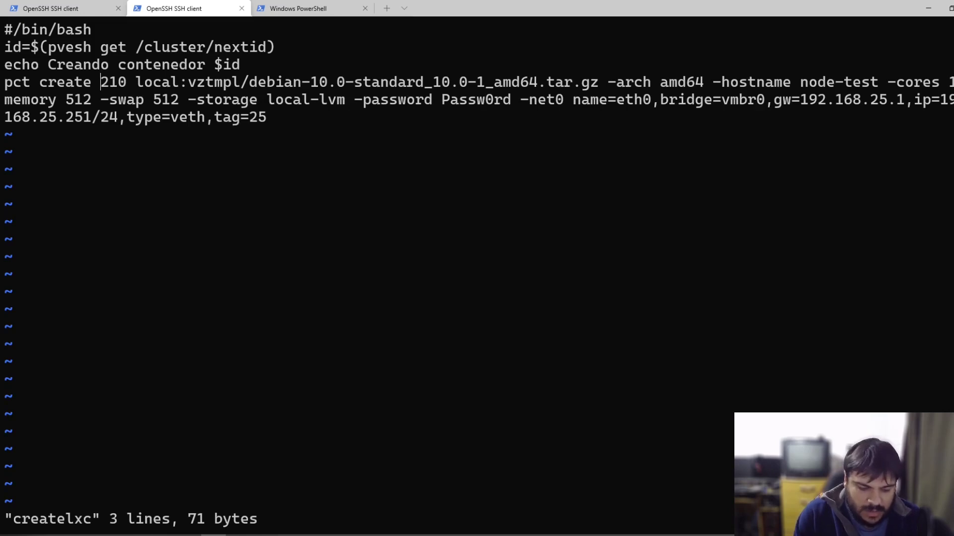
{"action": "type", "text": "$id"}
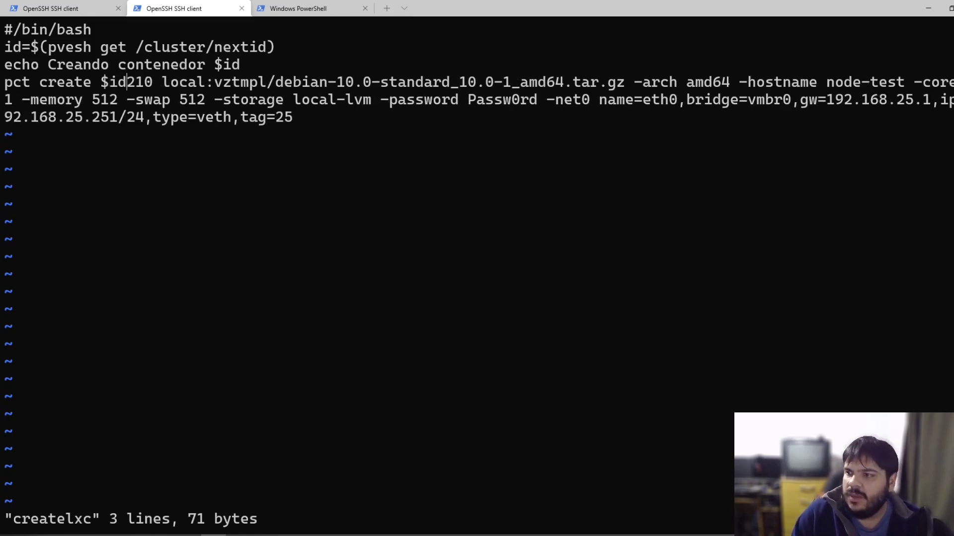
{"action": "key", "text": "Delete"}
{"action": "key", "text": "Delete"}
{"action": "key", "text": "Delete"}
{"action": "key", "text": "Right"}
{"action": "key", "text": "Right"}
{"action": "key", "text": "Right"}
{"action": "key", "text": "Right"}
{"action": "key", "text": "Right"}
{"action": "key", "text": "Right"}
{"action": "key", "text": "Right"}
{"action": "key", "text": "Right"}
{"action": "key", "text": "Right"}
{"action": "key", "text": "Right"}
{"action": "key", "text": "Right"}
{"action": "key", "text": "Right"}
{"action": "key", "text": "Right"}
{"action": "key", "text": "Right"}
{"action": "key", "text": "Right"}
{"action": "key", "text": "Right"}
{"action": "key", "text": "Right"}
{"action": "key", "text": "Right"}
{"action": "key", "text": "Right"}
{"action": "key", "text": "Right"}
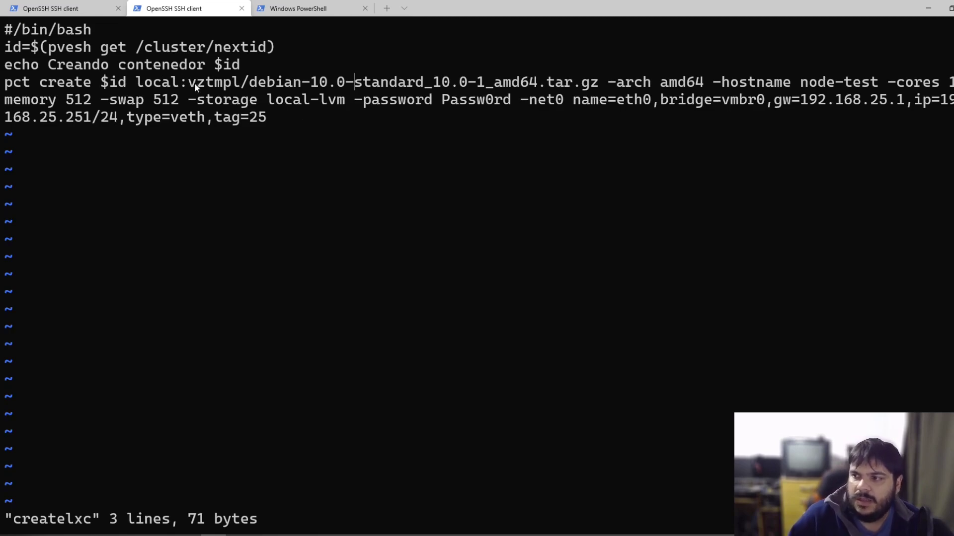
{"action": "left_click_drag", "start_coordinate": [195, 82], "coordinate": [590, 85]}
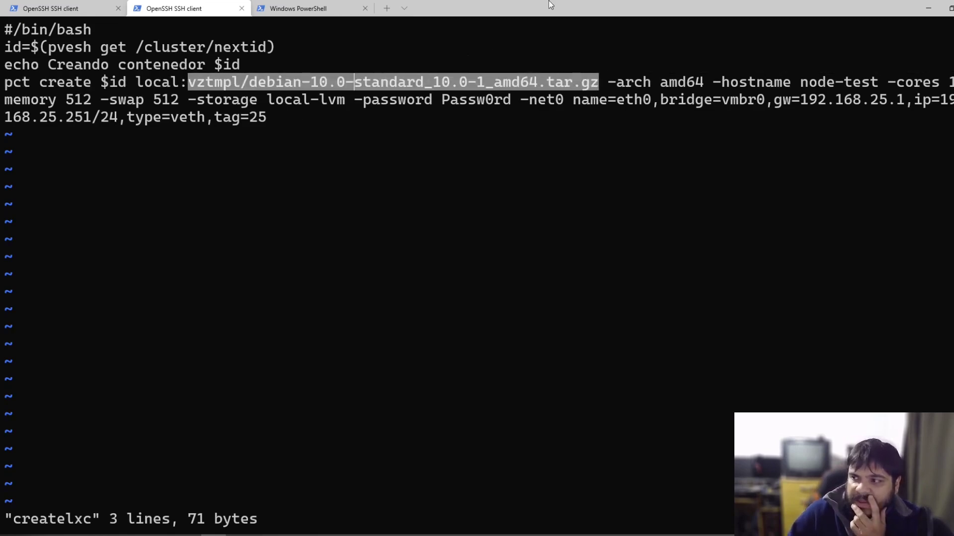
Step: Check the downloaded template's name in the Proxmox download task log
{"action": "key", "text": "alt+Tab"}
{"action": "left_click", "coordinate": [560, 349]}
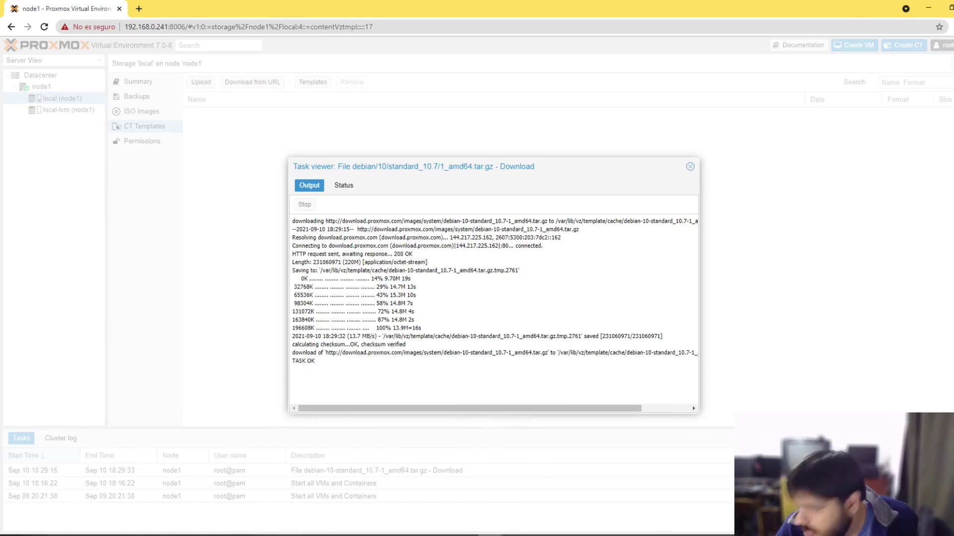
{"action": "key", "text": "alt+Tab"}
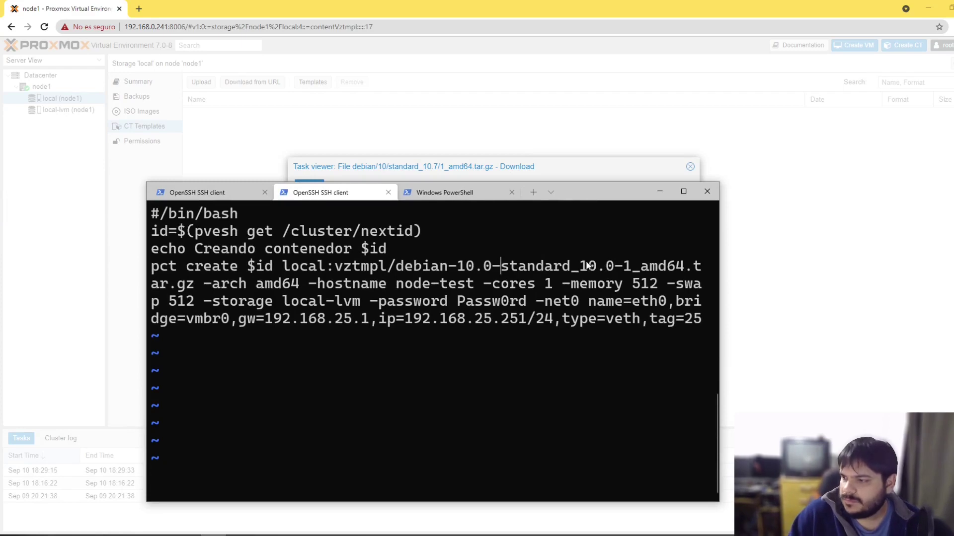
{"action": "key", "text": "Right"}
{"action": "key", "text": "Left"}
{"action": "key", "text": "Left"}
{"action": "key", "text": "Left"}
{"action": "key", "text": "Left"}
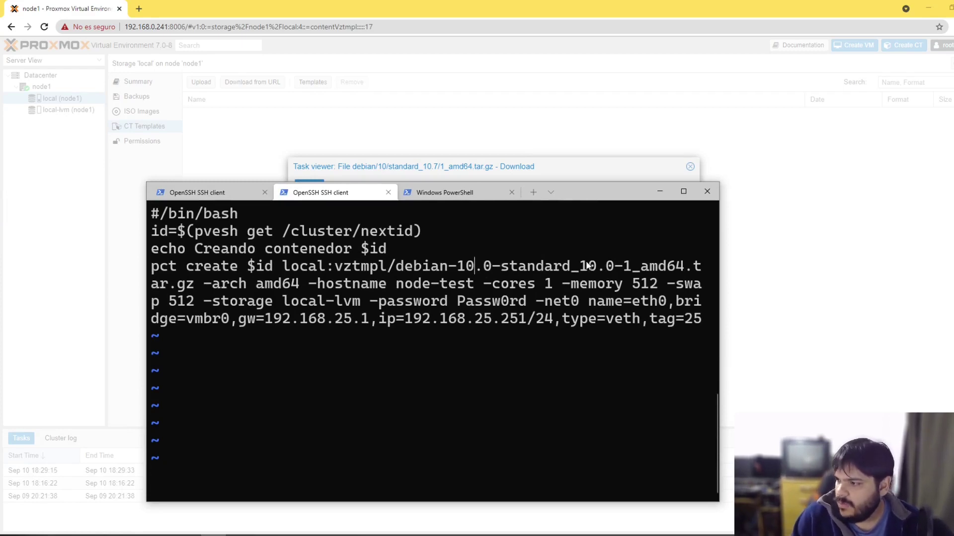
{"action": "left_click_drag", "start_coordinate": [587, 198], "coordinate": [544, 146]}
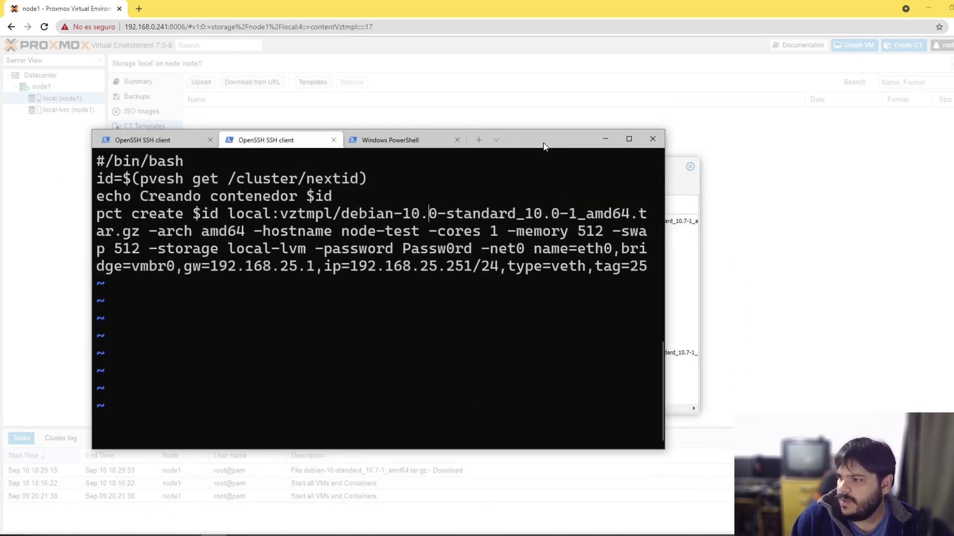
Step: Change the template version in the pct create path from 10.0 to 10.7
{"action": "key", "text": "Delete"}
{"action": "key", "text": "Delete"}
{"action": "key", "text": "Right"}
{"action": "key", "text": "Right"}
{"action": "key", "text": "Right"}
{"action": "key", "text": "Right"}
{"action": "key", "text": "Right"}
{"action": "key", "text": "Right"}
{"action": "key", "text": "Right"}
{"action": "key", "text": "Right"}
{"action": "key", "text": "Right"}
{"action": "key", "text": "Right"}
{"action": "key", "text": "Right"}
{"action": "key", "text": "Right"}
{"action": "key", "text": "Right"}
{"action": "key", "text": "Right"}
{"action": "key", "text": "Right"}
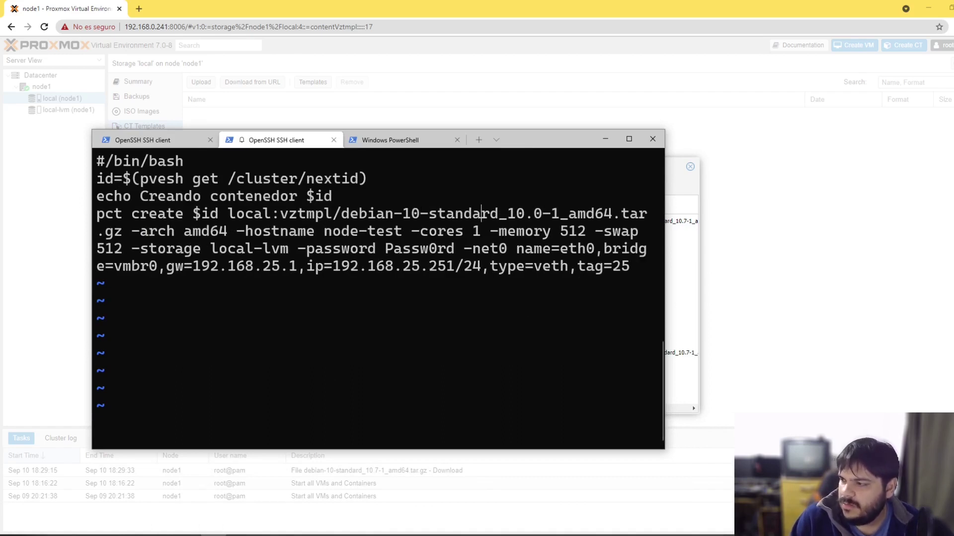
{"action": "key", "text": "Left"}
{"action": "key", "text": "Left"}
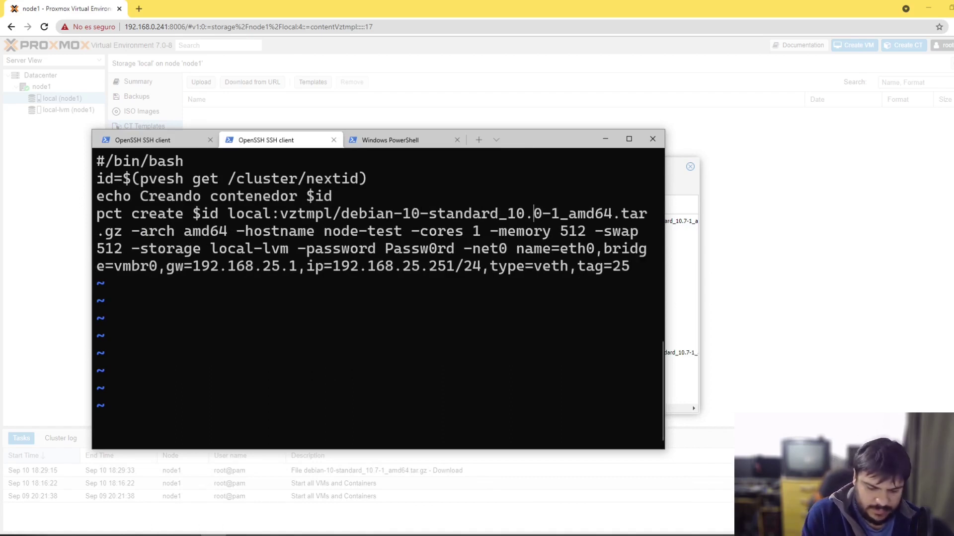
{"action": "type", "text": "7"}
{"action": "key", "text": "Delete"}
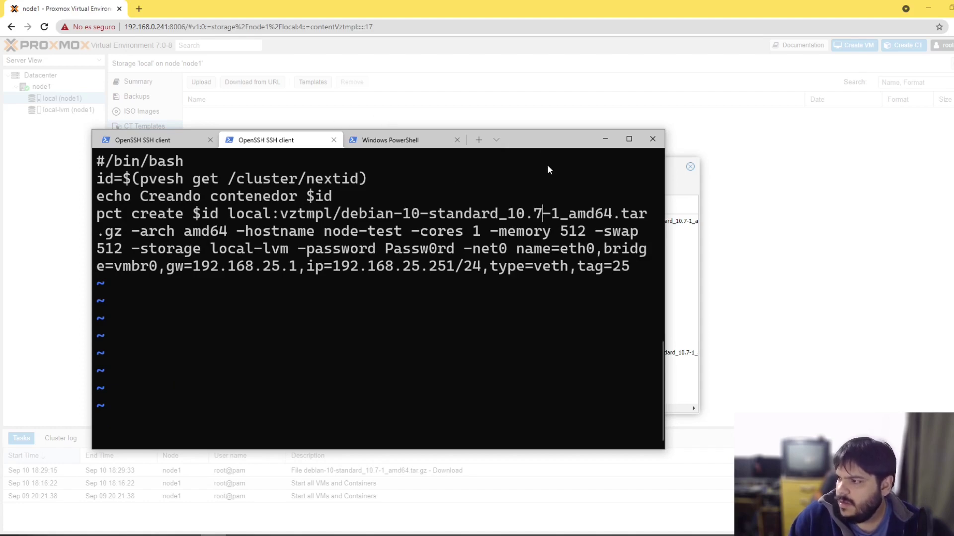
{"action": "left_click_drag", "start_coordinate": [532, 139], "coordinate": [528, 95]}
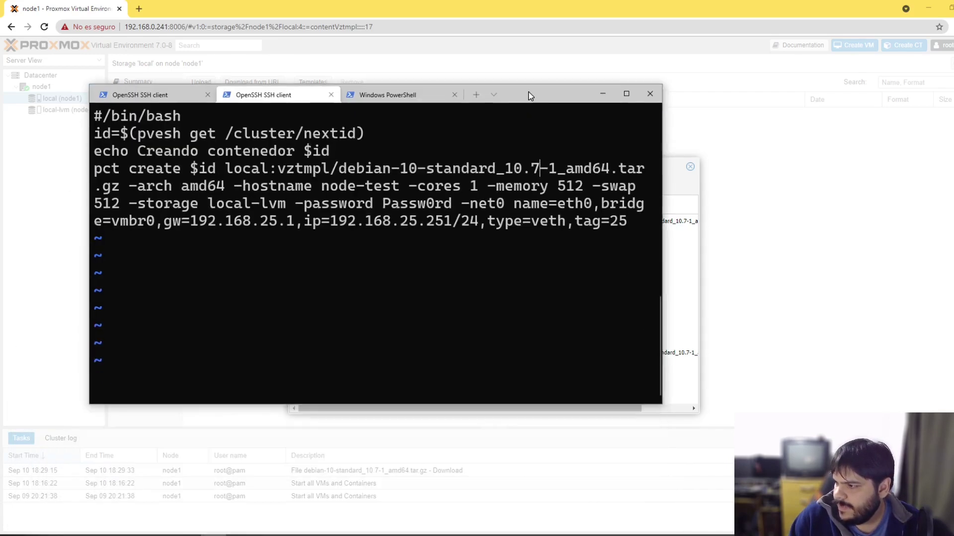
{"action": "key", "text": "Right"}
{"action": "key", "text": "Right"}
{"action": "key", "text": "Right"}
{"action": "key", "text": "Right"}
{"action": "key", "text": "Right"}
{"action": "key", "text": "Right"}
{"action": "key", "text": "Right"}
{"action": "key", "text": "Right"}
{"action": "key", "text": "Right"}
{"action": "key", "text": "Right"}
{"action": "key", "text": "Right"}
{"action": "key", "text": "Right"}
{"action": "key", "text": "Right"}
{"action": "key", "text": "Right"}
{"action": "key", "text": "Right"}
{"action": "key", "text": "Right"}
{"action": "key", "text": "Right"}
{"action": "key", "text": "Right"}
{"action": "key", "text": "Right"}
{"action": "key", "text": "Right"}
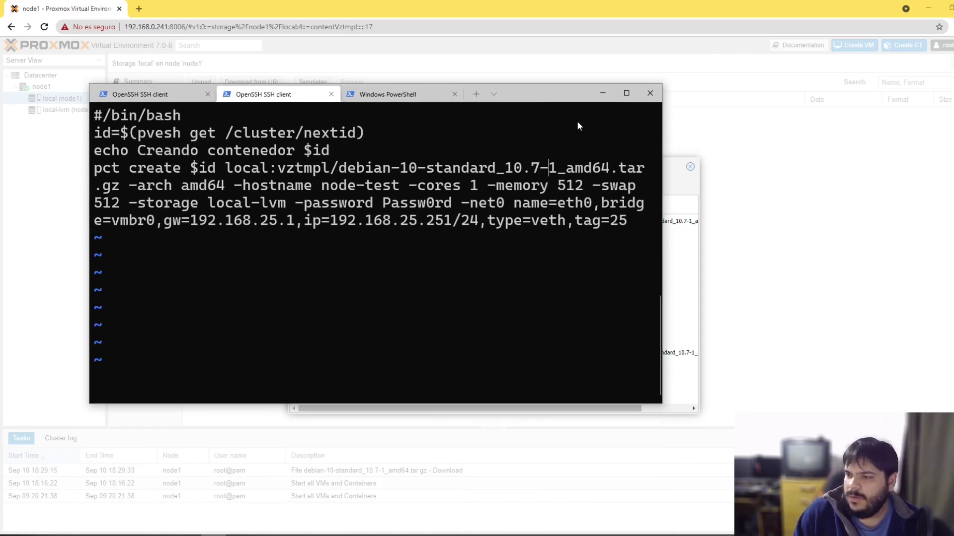
{"action": "key", "text": "Right"}
{"action": "key", "text": "Right"}
{"action": "key", "text": "Right"}
{"action": "key", "text": "Right"}
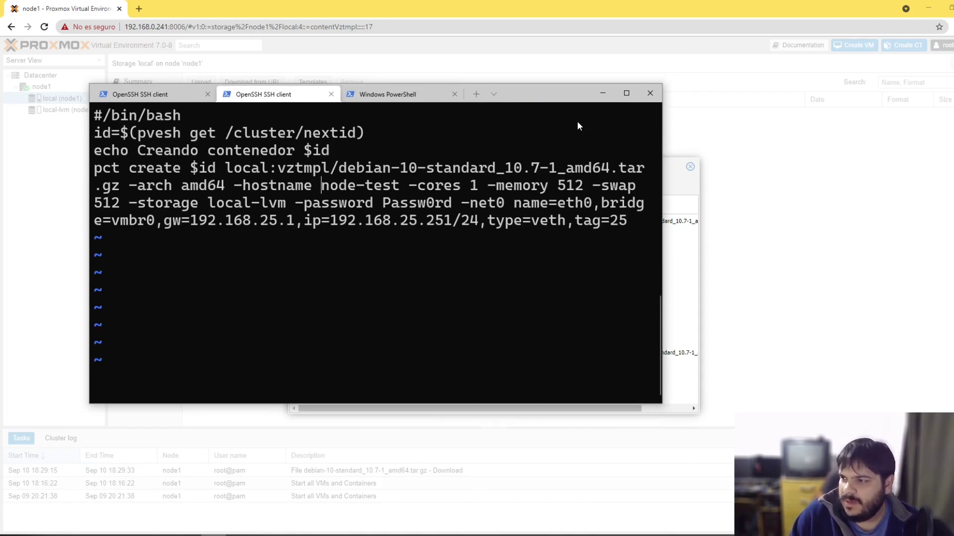
{"action": "key", "text": "Right"}
{"action": "key", "text": "Left"}
{"action": "key", "text": "Left"}
{"action": "key", "text": "Right"}
{"action": "key", "text": "Right"}
{"action": "key", "text": "Left"}
{"action": "key", "text": "Left"}
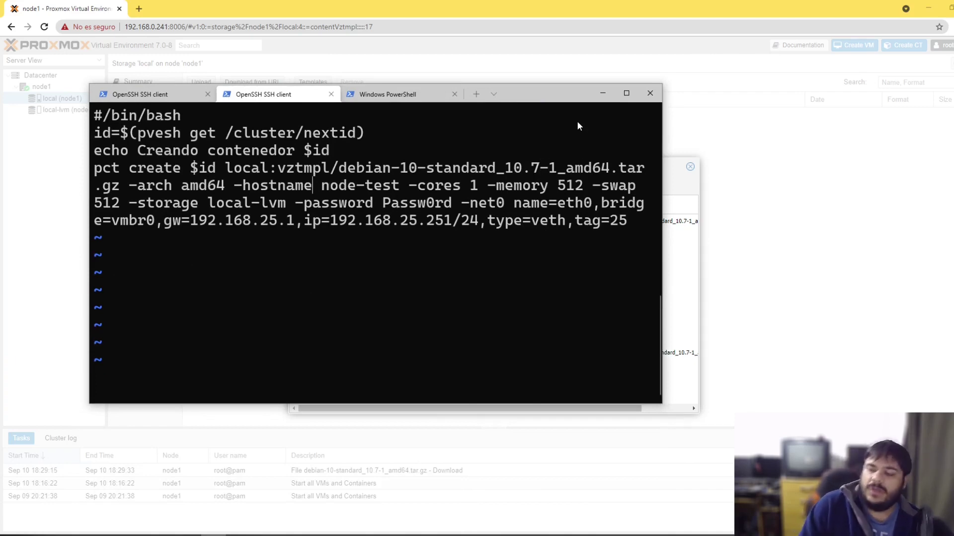
{"action": "key", "text": "Right"}
{"action": "key", "text": "Right"}
{"action": "key", "text": "Left"}
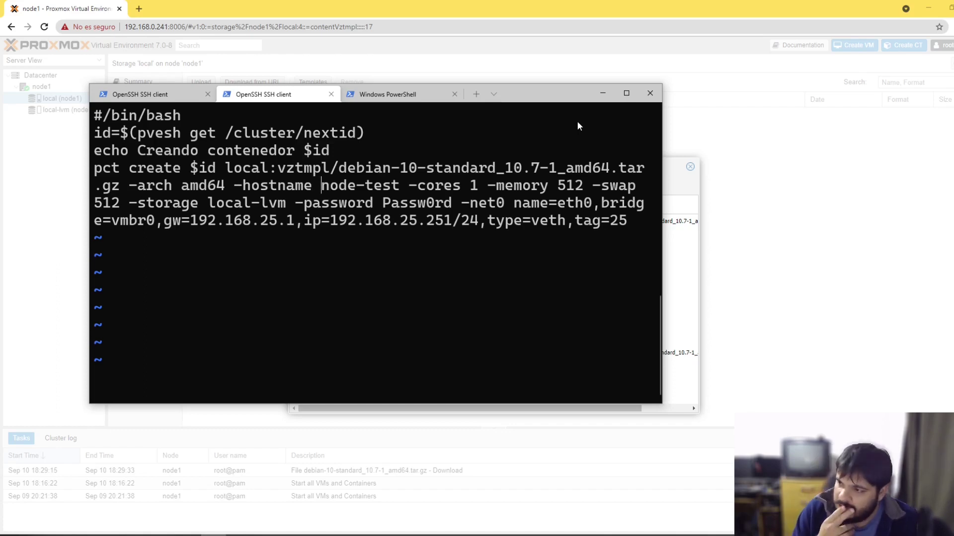
{"action": "key", "text": "Right"}
{"action": "key", "text": "Right"}
{"action": "key", "text": "Right"}
{"action": "key", "text": "Right"}
{"action": "key", "text": "Right"}
{"action": "key", "text": "Right"}
{"action": "key", "text": "Right"}
{"action": "key", "text": "Right"}
{"action": "key", "text": "Right"}
{"action": "key", "text": "Right"}
{"action": "key", "text": "Right"}
{"action": "key", "text": "Right"}
{"action": "key", "text": "Right"}
{"action": "key", "text": "Right"}
{"action": "key", "text": "Right"}
{"action": "key", "text": "Right"}
{"action": "key", "text": "Right"}
{"action": "key", "text": "Right"}
{"action": "key", "text": "Right"}
{"action": "key", "text": "Right"}
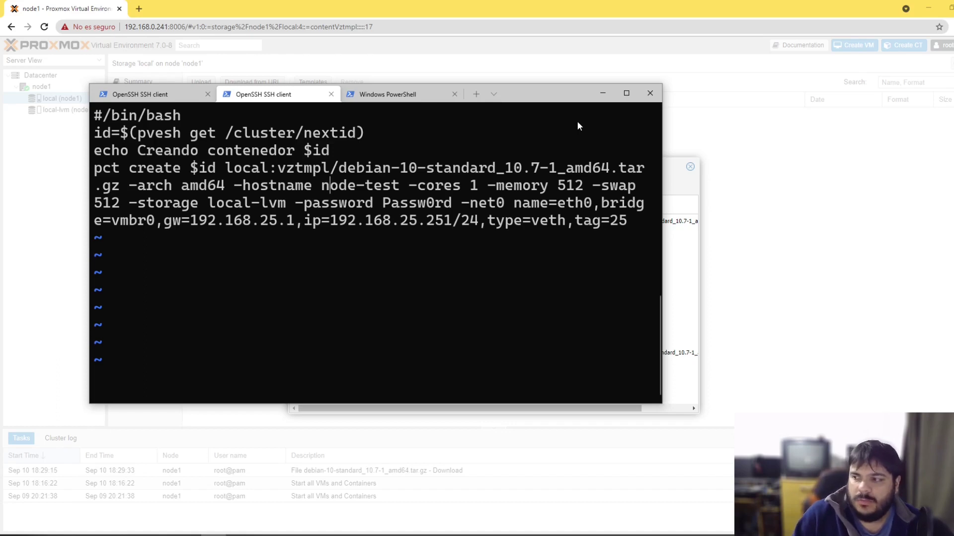
{"action": "key", "text": "Right"}
{"action": "key", "text": "Right"}
{"action": "key", "text": "Right"}
{"action": "key", "text": "Right"}
{"action": "key", "text": "Right"}
{"action": "key", "text": "Right"}
{"action": "key", "text": "Right"}
{"action": "key", "text": "Right"}
{"action": "key", "text": "Right"}
{"action": "key", "text": "Right"}
{"action": "key", "text": "Right"}
{"action": "key", "text": "Right"}
{"action": "key", "text": "Right"}
{"action": "key", "text": "Right"}
{"action": "key", "text": "Right"}
{"action": "key", "text": "Right"}
{"action": "key", "text": "Right"}
{"action": "key", "text": "Right"}
{"action": "key", "text": "Right"}
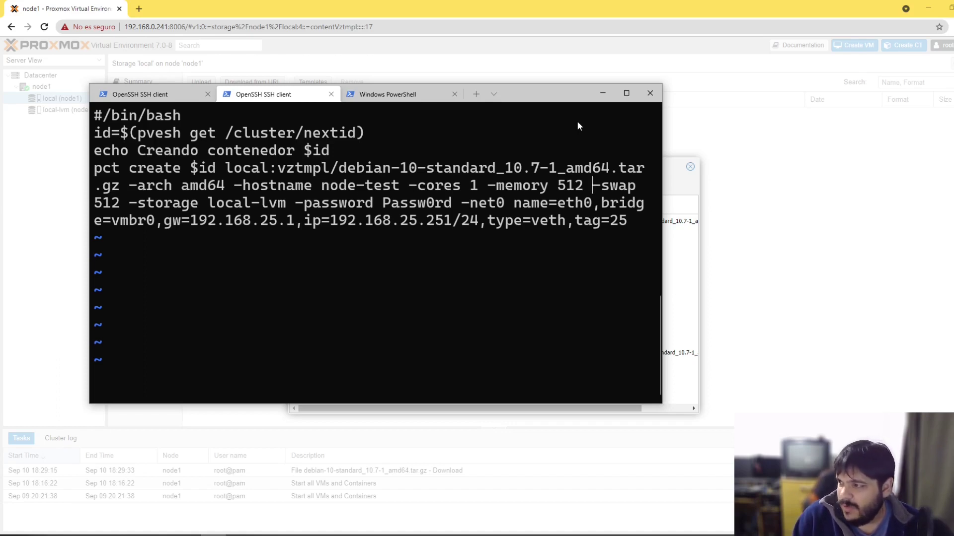
{"action": "key", "text": "Right"}
{"action": "key", "text": "Right"}
{"action": "key", "text": "Right"}
{"action": "key", "text": "Right"}
{"action": "key", "text": "Right"}
{"action": "key", "text": "Right"}
{"action": "key", "text": "Right"}
{"action": "key", "text": "Right"}
{"action": "key", "text": "Right"}
{"action": "key", "text": "Right"}
{"action": "key", "text": "Right"}
{"action": "key", "text": "Right"}
{"action": "key", "text": "Right"}
{"action": "key", "text": "Right"}
{"action": "key", "text": "Right"}
{"action": "key", "text": "Right"}
{"action": "key", "text": "Right"}
{"action": "key", "text": "Right"}
{"action": "key", "text": "Right"}
{"action": "key", "text": "Right"}
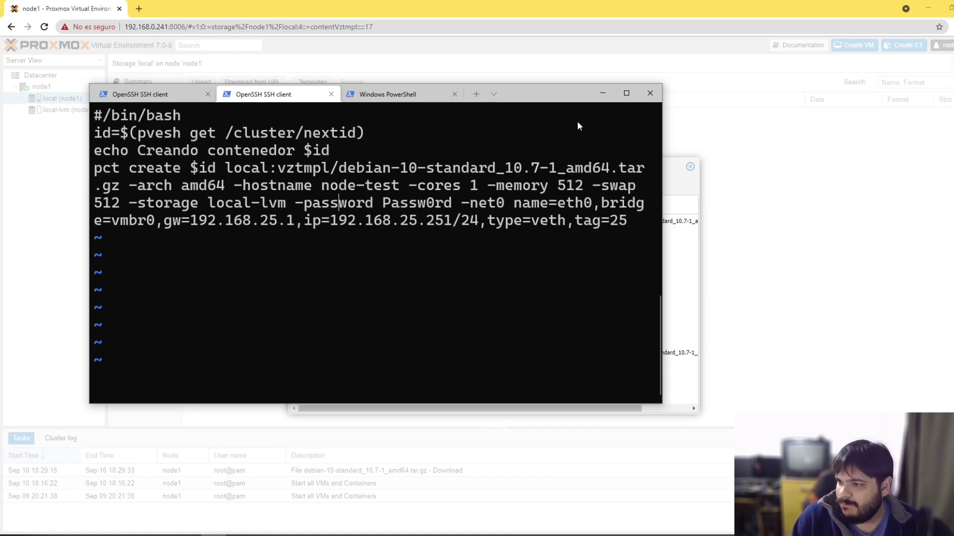
{"action": "key", "text": "Left"}
{"action": "key", "text": "Left"}
{"action": "key", "text": "Left"}
{"action": "key", "text": "Left"}
{"action": "key", "text": "Left"}
{"action": "key", "text": "Left"}
{"action": "key", "text": "Left"}
{"action": "key", "text": "Left"}
{"action": "key", "text": "Left"}
{"action": "key", "text": "Left"}
{"action": "key", "text": "Left"}
{"action": "key", "text": "Left"}
{"action": "key", "text": "Left"}
{"action": "key", "text": "Left"}
{"action": "key", "text": "Left"}
{"action": "key", "text": "Left"}
{"action": "key", "text": "Left"}
{"action": "key", "text": "Left"}
{"action": "key", "text": "Left"}
{"action": "key", "text": "Left"}
{"action": "key", "text": "Left"}
{"action": "key", "text": "Left"}
{"action": "key", "text": "Left"}
{"action": "key", "text": "Left"}
{"action": "key", "text": "Left"}
{"action": "key", "text": "Left"}
{"action": "key", "text": "Left"}
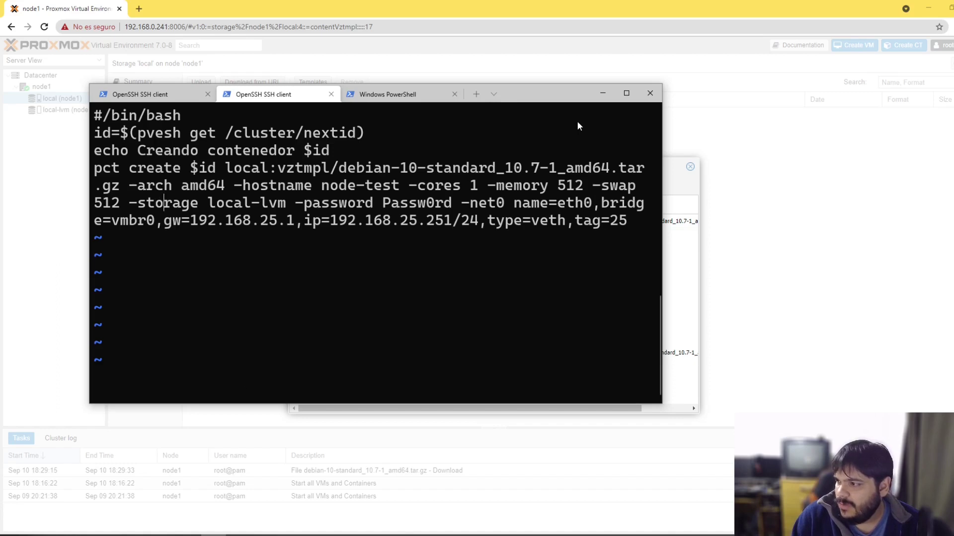
{"action": "key", "text": "Right"}
{"action": "key", "text": "Right"}
{"action": "key", "text": "Right"}
{"action": "key", "text": "Right"}
{"action": "key", "text": "Right"}
{"action": "key", "text": "Right"}
{"action": "key", "text": "Right"}
{"action": "key", "text": "Right"}
{"action": "key", "text": "Right"}
{"action": "key", "text": "Right"}
{"action": "key", "text": "Right"}
{"action": "key", "text": "Right"}
{"action": "key", "text": "Right"}
{"action": "key", "text": "Right"}
{"action": "key", "text": "Right"}
{"action": "key", "text": "Right"}
{"action": "key", "text": "Right"}
{"action": "key", "text": "Right"}
{"action": "key", "text": "Right"}
{"action": "key", "text": "Right"}
{"action": "key", "text": "Right"}
{"action": "key", "text": "Right"}
{"action": "key", "text": "Right"}
{"action": "key", "text": "Right"}
{"action": "key", "text": "Right"}
{"action": "key", "text": "Right"}
{"action": "key", "text": "Right"}
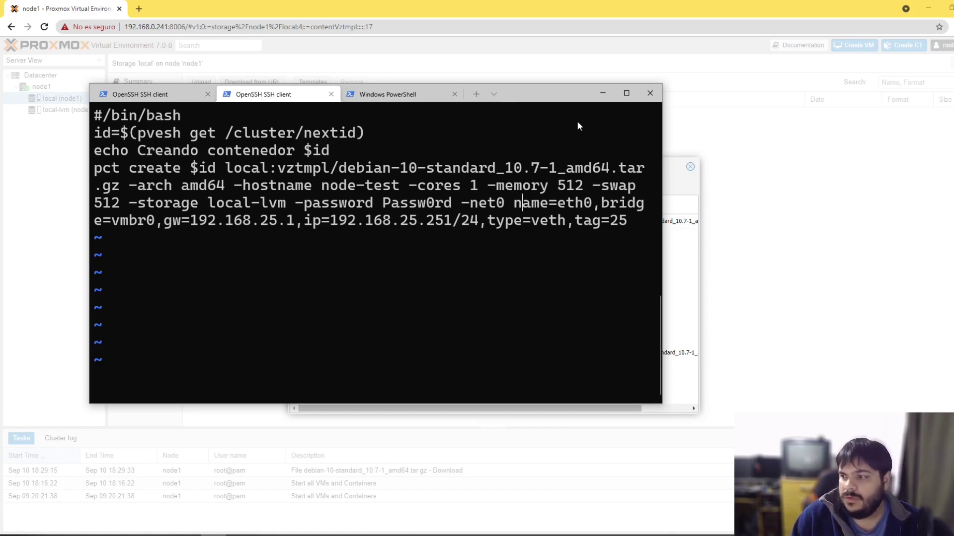
{"action": "left_click_drag", "start_coordinate": [208, 205], "coordinate": [449, 207]}
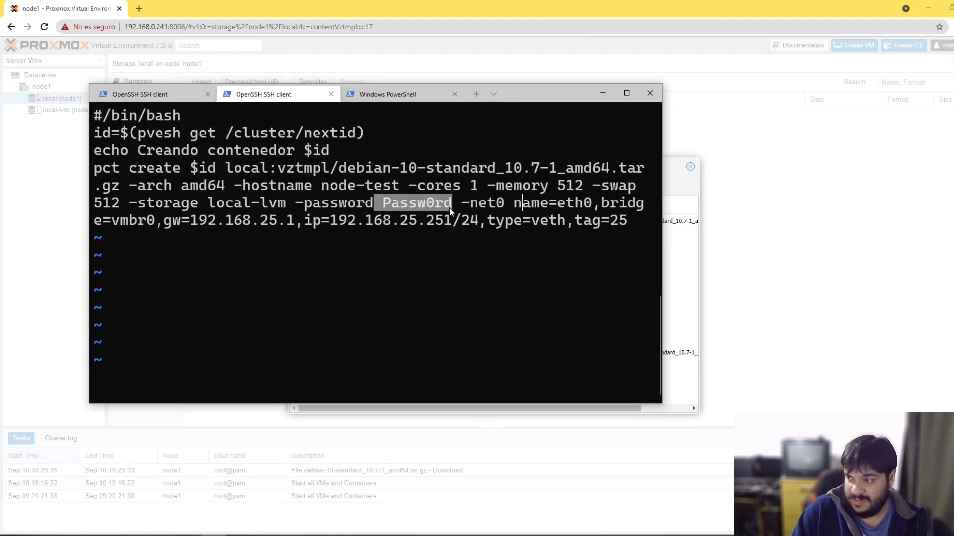
{"action": "left_click", "coordinate": [473, 206]}
{"action": "left_click_drag", "start_coordinate": [515, 206], "coordinate": [602, 208]}
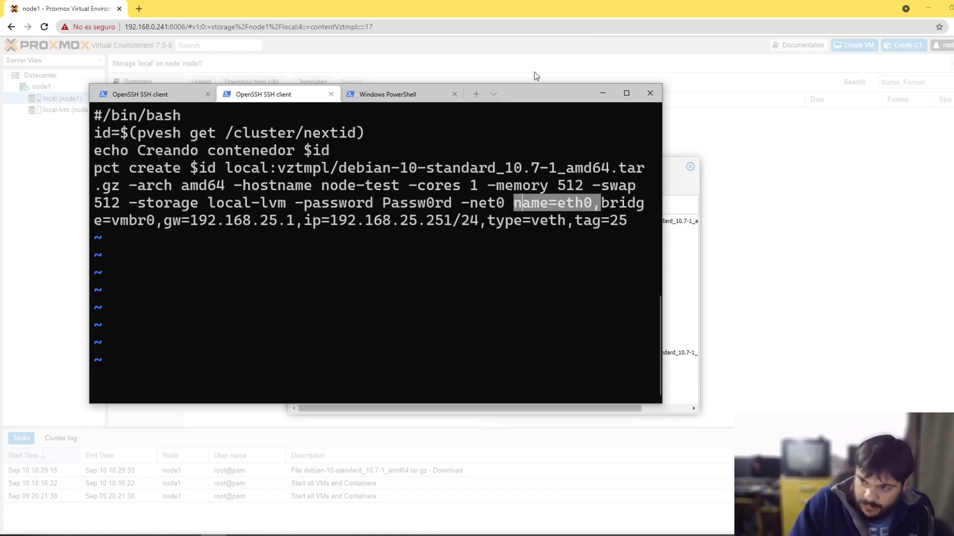
{"action": "key", "text": "Escape"}
{"action": "key", "text": "Right"}
{"action": "key", "text": "Right"}
{"action": "key", "text": "Right"}
{"action": "key", "text": "Right"}
{"action": "key", "text": "Right"}
{"action": "key", "text": "Right"}
{"action": "key", "text": "Right"}
{"action": "key", "text": "Right"}
{"action": "key", "text": "Right"}
{"action": "key", "text": "Right"}
{"action": "key", "text": "Right"}
{"action": "key", "text": "Right"}
{"action": "key", "text": "Right"}
{"action": "key", "text": "Right"}
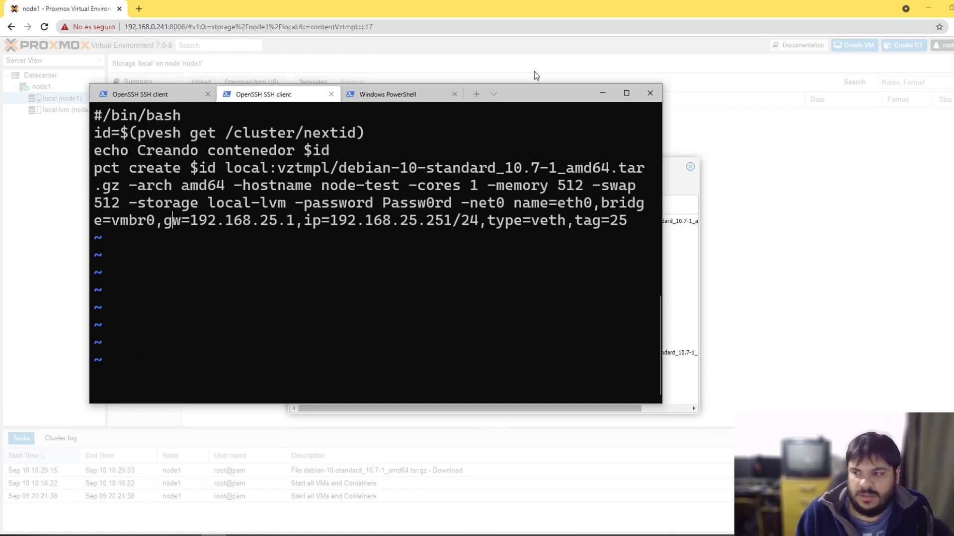
{"action": "key", "text": "Left"}
{"action": "key", "text": "Left"}
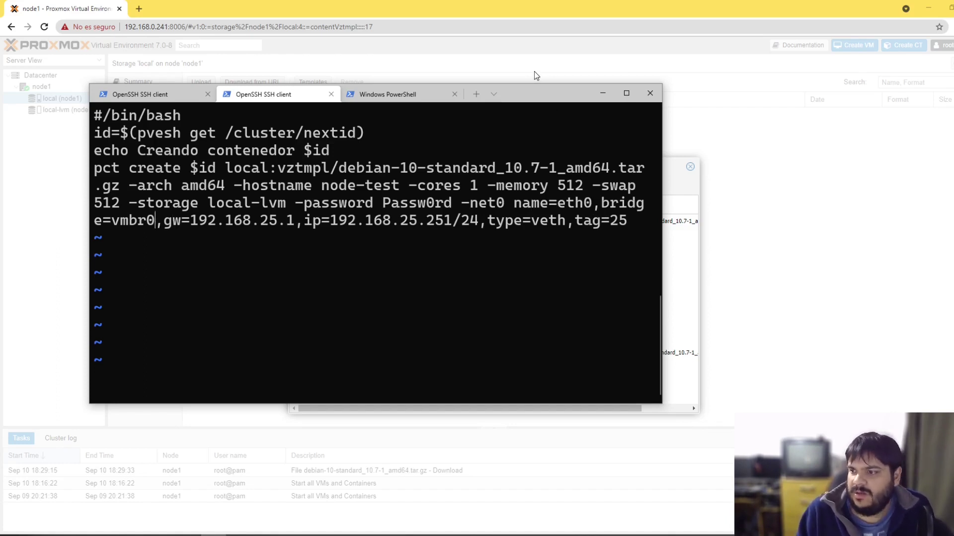
{"action": "key", "text": "Right"}
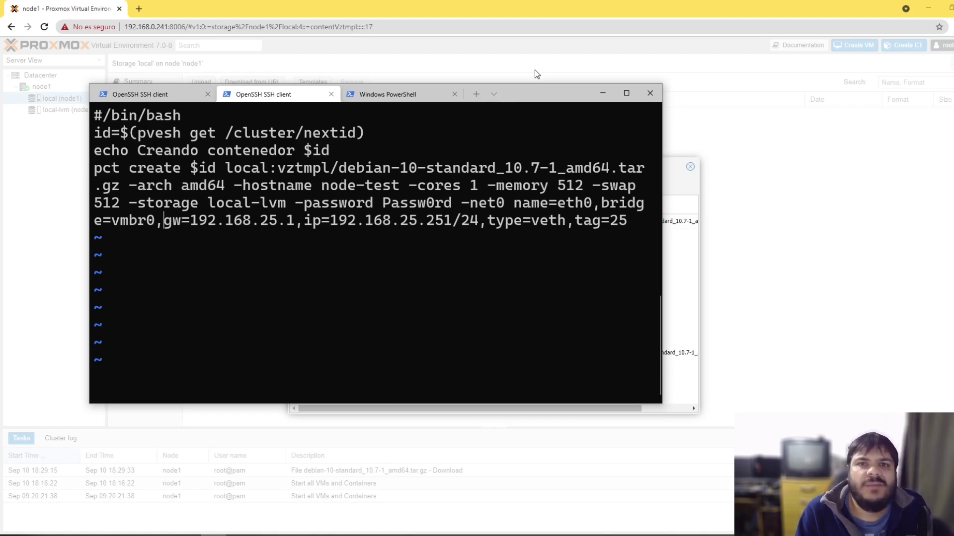
{"action": "key", "text": "Up"}
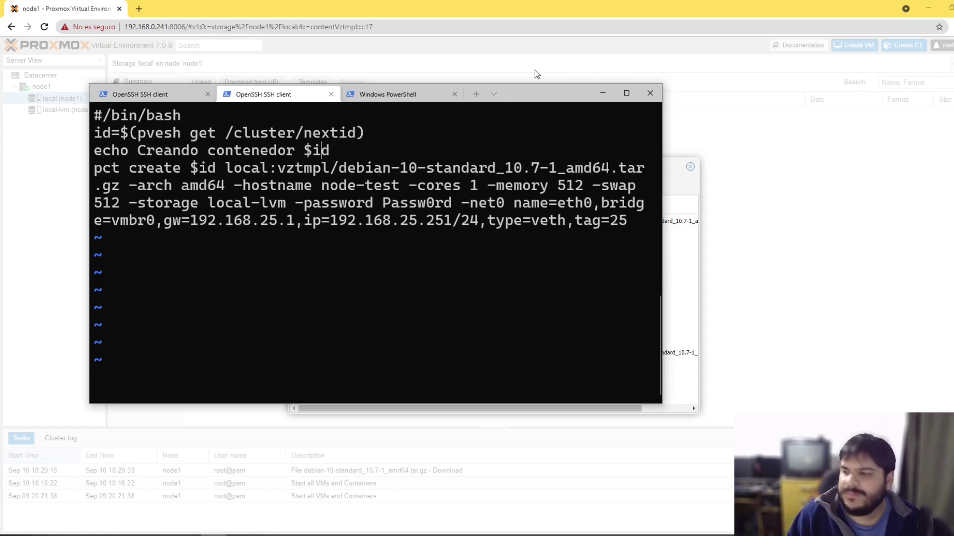
{"action": "key", "text": "Left"}
{"action": "key", "text": "Right"}
{"action": "key", "text": "Down"}
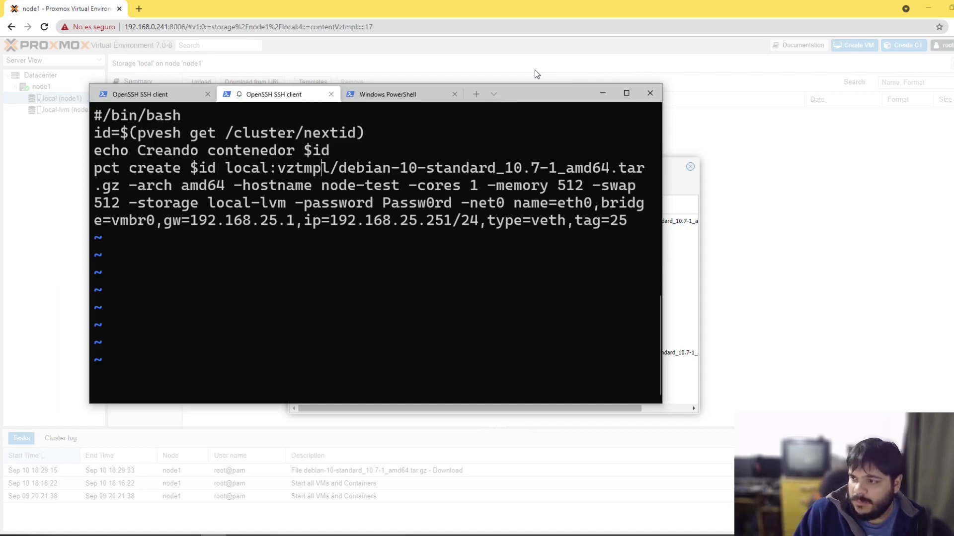
{"action": "key", "text": "Right"}
{"action": "key", "text": "Right"}
{"action": "key", "text": "Right"}
{"action": "key", "text": "Right"}
{"action": "key", "text": "Right"}
{"action": "key", "text": "Right"}
{"action": "key", "text": "Right"}
{"action": "key", "text": "Right"}
{"action": "key", "text": "Right"}
{"action": "key", "text": "Right"}
{"action": "key", "text": "Right"}
{"action": "key", "text": "Right"}
{"action": "key", "text": "Right"}
{"action": "key", "text": "Right"}
{"action": "key", "text": "Right"}
{"action": "key", "text": "Right"}
{"action": "key", "text": "Right"}
{"action": "key", "text": "Right"}
{"action": "key", "text": "Right"}
{"action": "key", "text": "Right"}
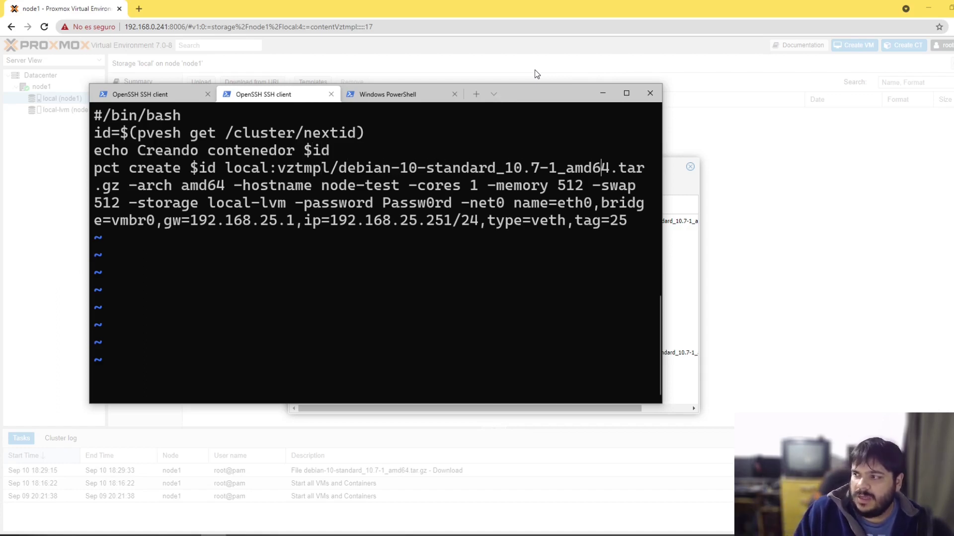
{"action": "key", "text": "Right"}
{"action": "key", "text": "Right"}
{"action": "key", "text": "Right"}
{"action": "key", "text": "Right"}
{"action": "key", "text": "Right"}
{"action": "key", "text": "Right"}
{"action": "key", "text": "Right"}
{"action": "key", "text": "Right"}
{"action": "key", "text": "Right"}
{"action": "key", "text": "Right"}
{"action": "key", "text": "Right"}
{"action": "key", "text": "Right"}
{"action": "key", "text": "Right"}
{"action": "key", "text": "Right"}
{"action": "key", "text": "Right"}
{"action": "key", "text": "Right"}
{"action": "key", "text": "Right"}
{"action": "key", "text": "Right"}
{"action": "key", "text": "Right"}
{"action": "key", "text": "Right"}
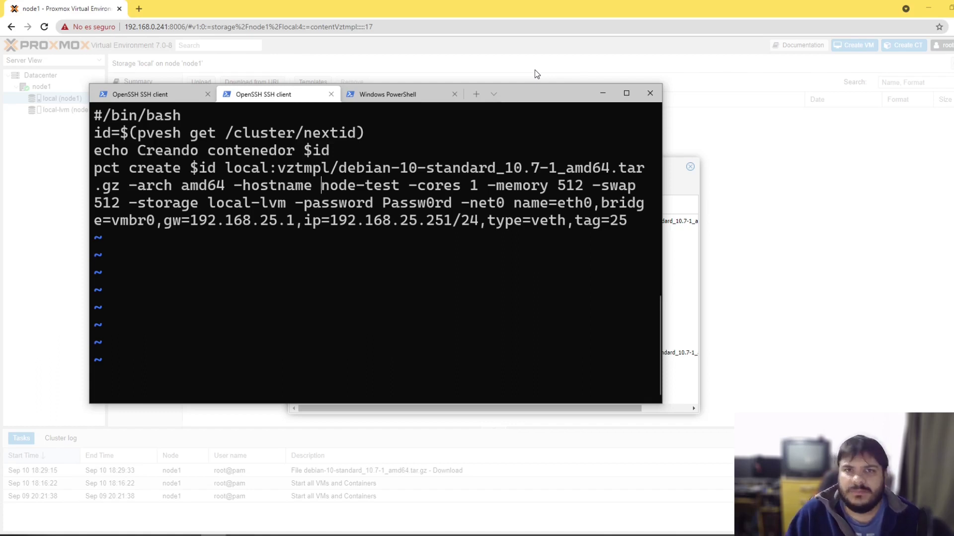
Step: Remove the gateway and static IP from net0 and set ip=dhcp
{"action": "key", "text": "Right"}
{"action": "key", "text": "Right"}
{"action": "key", "text": "Right"}
{"action": "key", "text": "Right"}
{"action": "key", "text": "Right"}
{"action": "key", "text": "Right"}
{"action": "key", "text": "Right"}
{"action": "key", "text": "Right"}
{"action": "key", "text": "Right"}
{"action": "key", "text": "Right"}
{"action": "key", "text": "Right"}
{"action": "key", "text": "Right"}
{"action": "key", "text": "Right"}
{"action": "key", "text": "Right"}
{"action": "key", "text": "Right"}
{"action": "key", "text": "Right"}
{"action": "key", "text": "Right"}
{"action": "key", "text": "Right"}
{"action": "key", "text": "Right"}
{"action": "key", "text": "Right"}
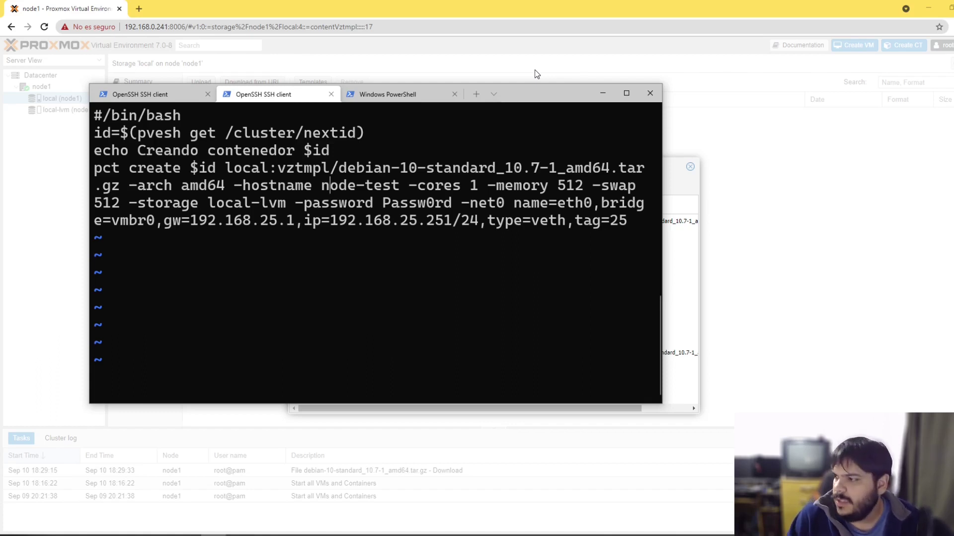
{"action": "key", "text": "Right"}
{"action": "key", "text": "Right"}
{"action": "key", "text": "Right"}
{"action": "key", "text": "Right"}
{"action": "key", "text": "Right"}
{"action": "key", "text": "Right"}
{"action": "key", "text": "Right"}
{"action": "key", "text": "Right"}
{"action": "key", "text": "Right"}
{"action": "key", "text": "Right"}
{"action": "key", "text": "Right"}
{"action": "key", "text": "Right"}
{"action": "key", "text": "Right"}
{"action": "key", "text": "Right"}
{"action": "key", "text": "Right"}
{"action": "key", "text": "Right"}
{"action": "key", "text": "Right"}
{"action": "key", "text": "Right"}
{"action": "key", "text": "Right"}
{"action": "key", "text": "Right"}
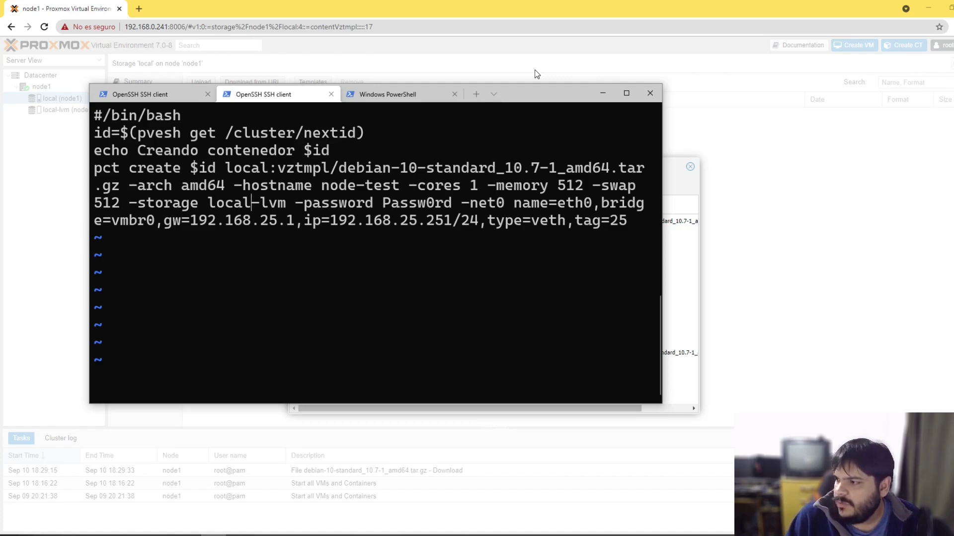
{"action": "key", "text": "Right"}
{"action": "key", "text": "Right"}
{"action": "key", "text": "Right"}
{"action": "key", "text": "Right"}
{"action": "key", "text": "Right"}
{"action": "key", "text": "Right"}
{"action": "key", "text": "Right"}
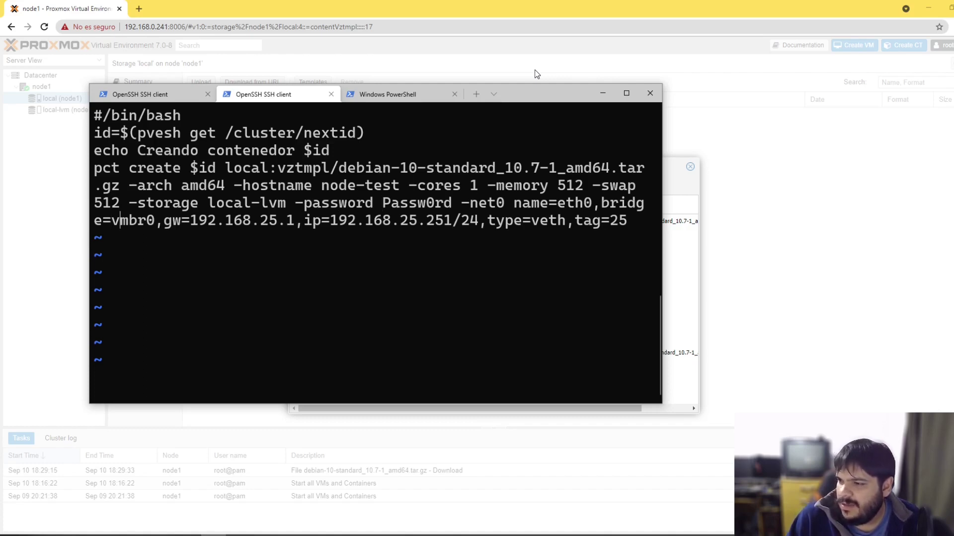
{"action": "key", "text": "Delete"}
{"action": "key", "text": "Delete"}
{"action": "key", "text": "Delete"}
{"action": "key", "text": "Delete"}
{"action": "key", "text": "Delete"}
{"action": "key", "text": "Delete"}
{"action": "key", "text": "Delete"}
{"action": "key", "text": "Delete"}
{"action": "key", "text": "Delete"}
{"action": "key", "text": "Delete"}
{"action": "key", "text": "Delete"}
{"action": "key", "text": "Delete"}
{"action": "key", "text": "Delete"}
{"action": "key", "text": "Delete"}
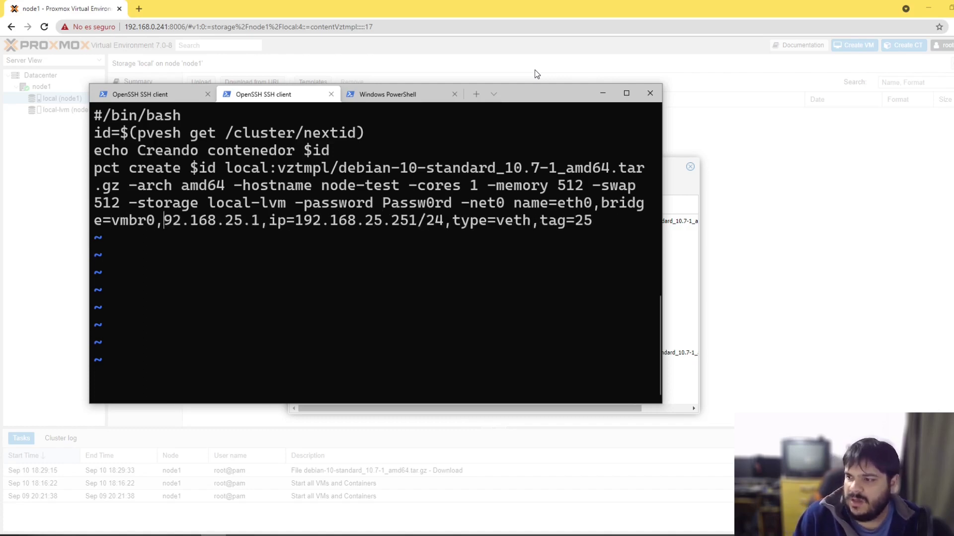
{"action": "key", "text": "Delete"}
{"action": "key", "text": "Delete"}
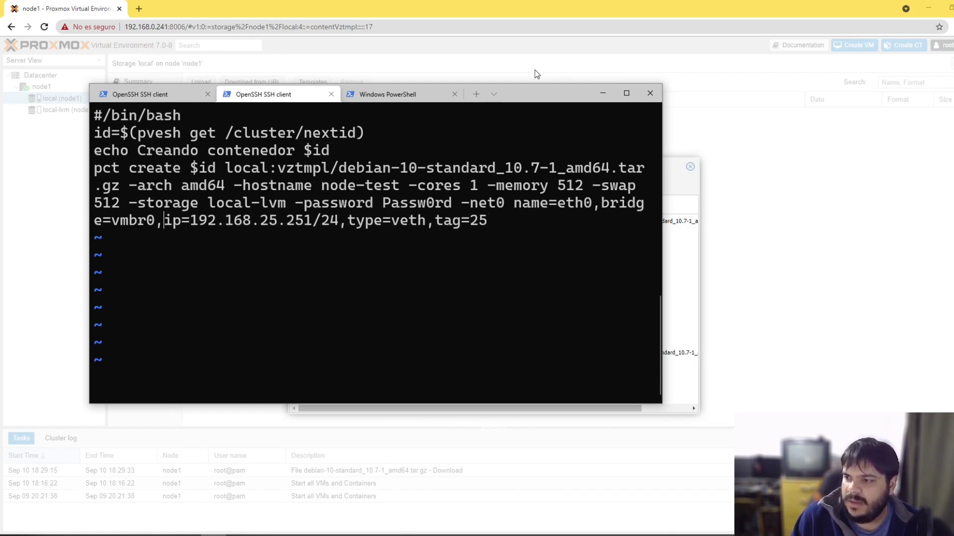
{"action": "key", "text": "Right"}
{"action": "key", "text": "Right"}
{"action": "key", "text": "Right"}
{"action": "type", "text": "dhcp"}
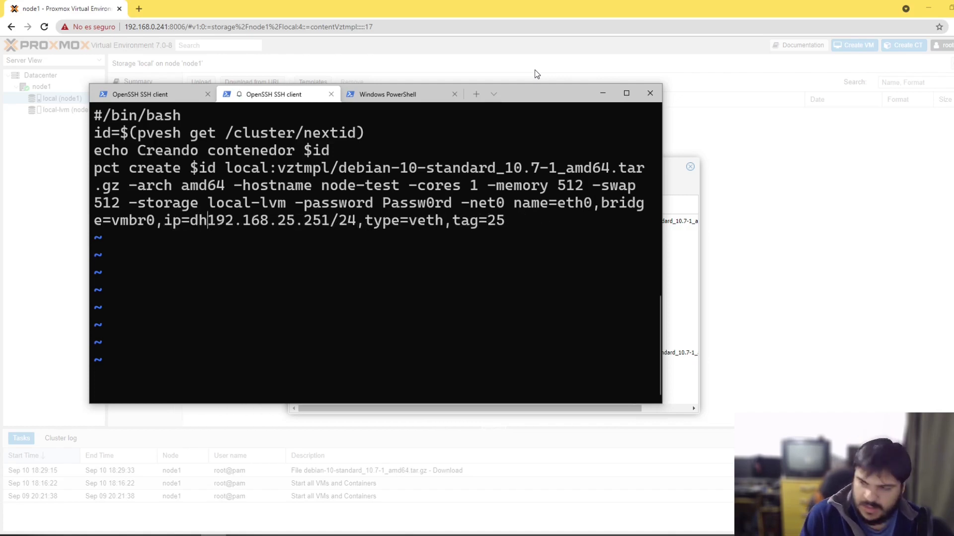
{"action": "key", "text": "Escape"}
{"action": "key", "text": "Right"}
{"action": "key", "text": "Delete"}
{"action": "key", "text": "Delete"}
{"action": "key", "text": "Delete"}
{"action": "key", "text": "Delete"}
{"action": "key", "text": "Delete"}
{"action": "key", "text": "Delete"}
{"action": "key", "text": "Delete"}
{"action": "key", "text": "Delete"}
{"action": "key", "text": "Delete"}
{"action": "key", "text": "Delete"}
{"action": "key", "text": "Delete"}
{"action": "key", "text": "Delete"}
{"action": "key", "text": "Delete"}
{"action": "key", "text": "Delete"}
{"action": "key", "text": "Delete"}
{"action": "key", "text": "Delete"}
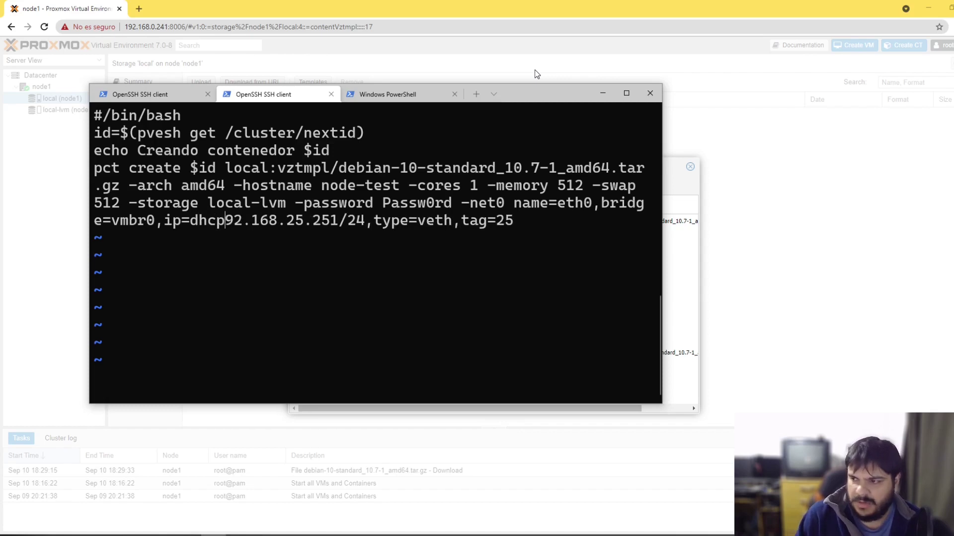
{"action": "key", "text": "Delete"}
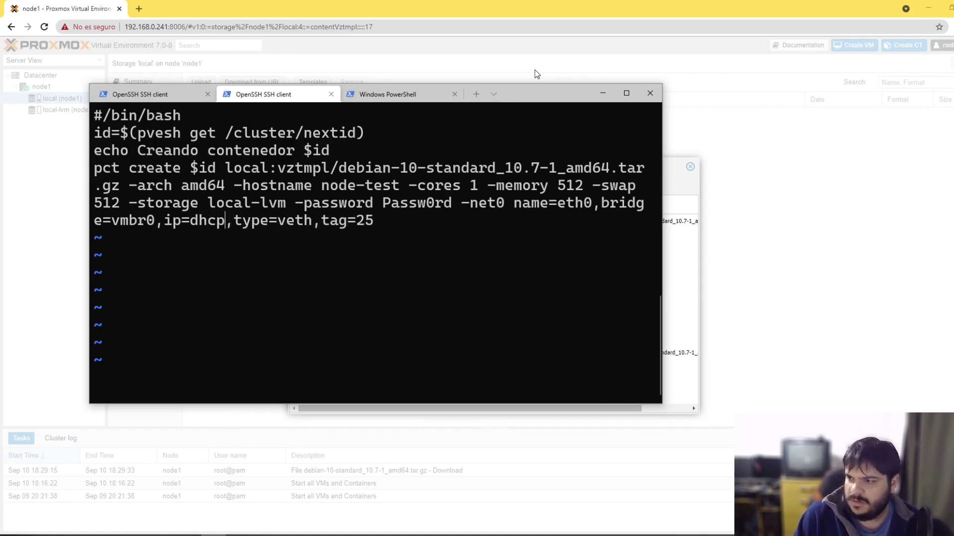
Step: Delete the ,tag=25 VLAN option and save the script with :wq
{"action": "key", "text": "Right"}
{"action": "key", "text": "Right"}
{"action": "key", "text": "Right"}
{"action": "key", "text": "Right"}
{"action": "key", "text": "Right"}
{"action": "key", "text": "Right"}
{"action": "key", "text": "Right"}
{"action": "key", "text": "Right"}
{"action": "key", "text": "Right"}
{"action": "key", "text": "Right"}
{"action": "key", "text": "Right"}
{"action": "key", "text": "Left"}
{"action": "key", "text": "Left"}
{"action": "key", "text": "Right"}
{"action": "key", "text": "Left"}
{"action": "key", "text": "Left"}
{"action": "key", "text": "Left"}
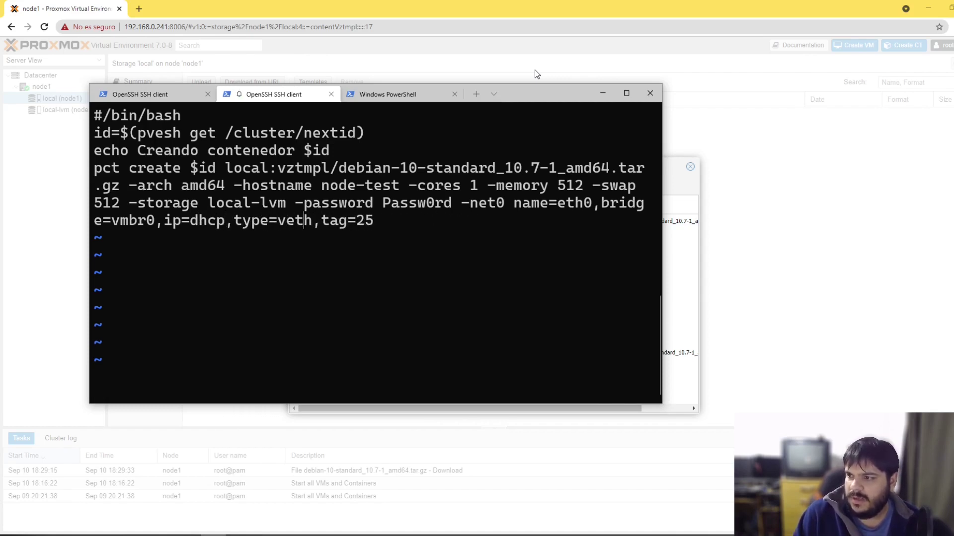
{"action": "key", "text": "Right"}
{"action": "key", "text": "Right"}
{"action": "key", "text": "Right"}
{"action": "key", "text": "Right"}
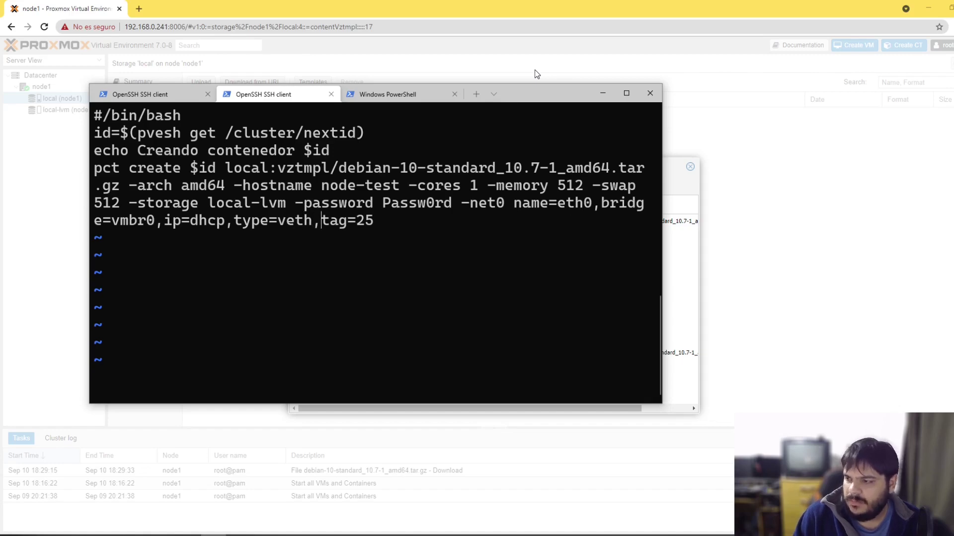
{"action": "key", "text": "Delete"}
{"action": "key", "text": "Delete"}
{"action": "key", "text": "Delete"}
{"action": "key", "text": "x"}
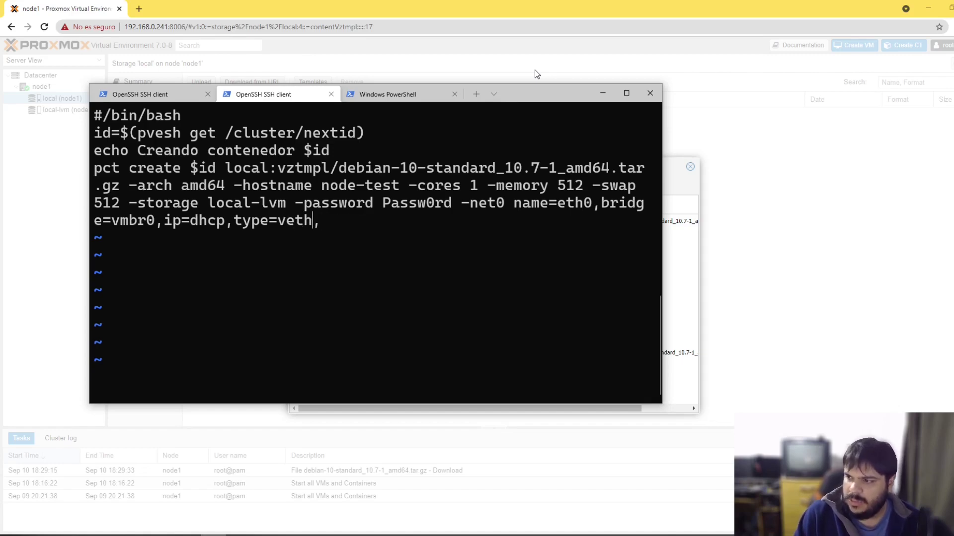
{"action": "type", "text": "x:wq"}
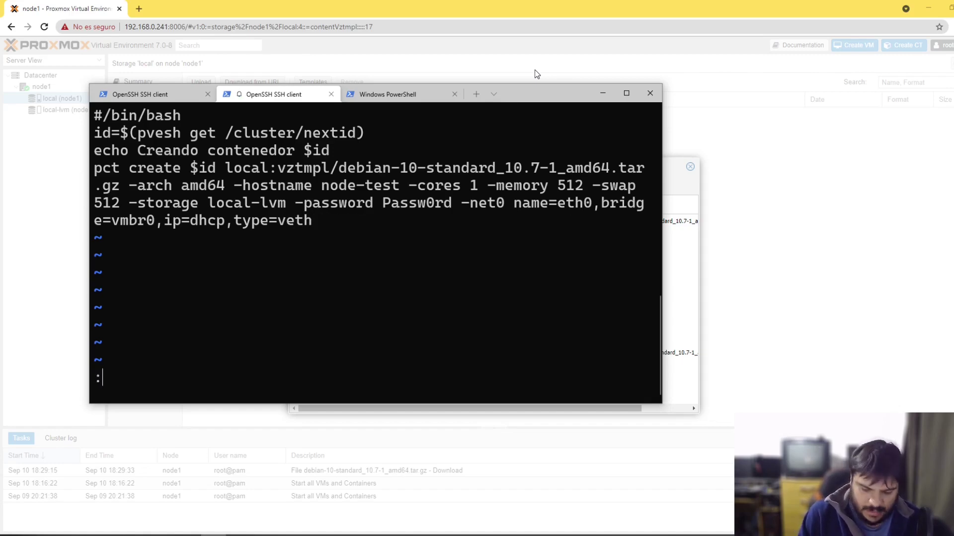
{"action": "key", "text": "Return"}
Step: Run ./createlxc to create container 100 and check its create task in Proxmox
{"action": "type", "text": "."}
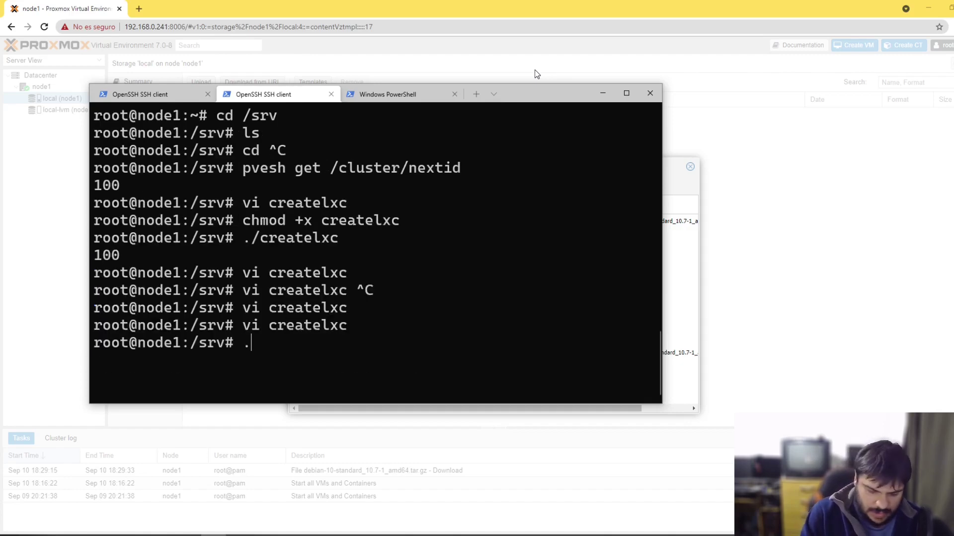
{"action": "type", "text": "/createlxc"}
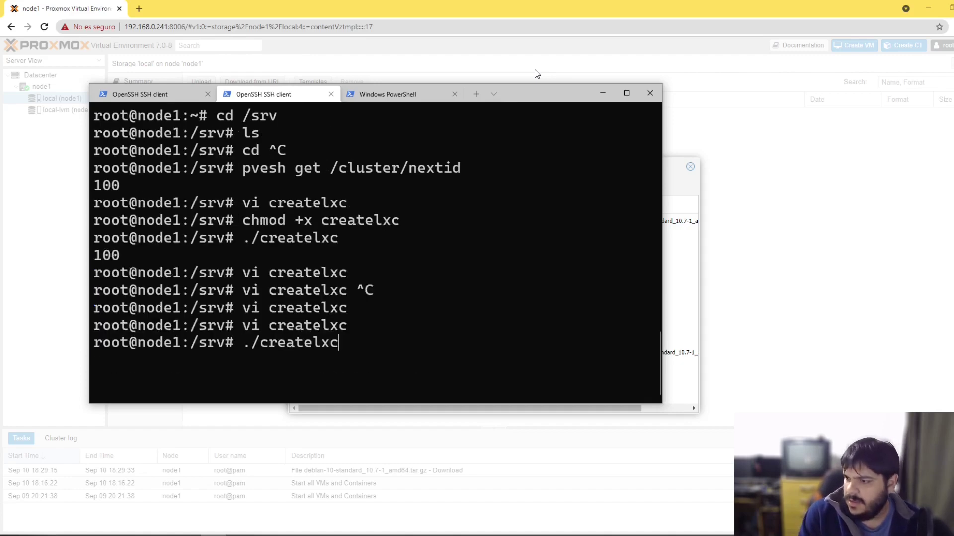
{"action": "key", "text": "Return"}
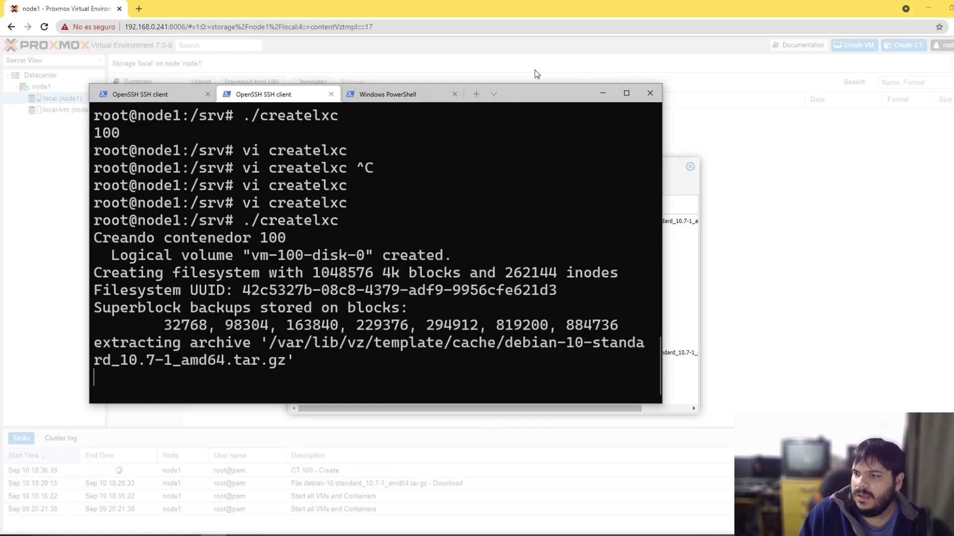
{"action": "left_click_drag", "start_coordinate": [529, 98], "coordinate": [750, 100]}
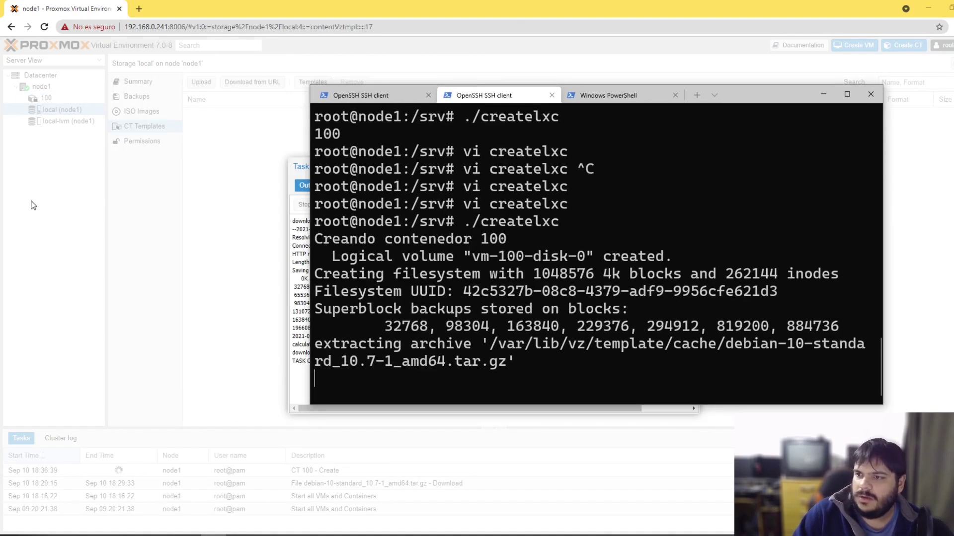
{"action": "left_click", "coordinate": [71, 185]}
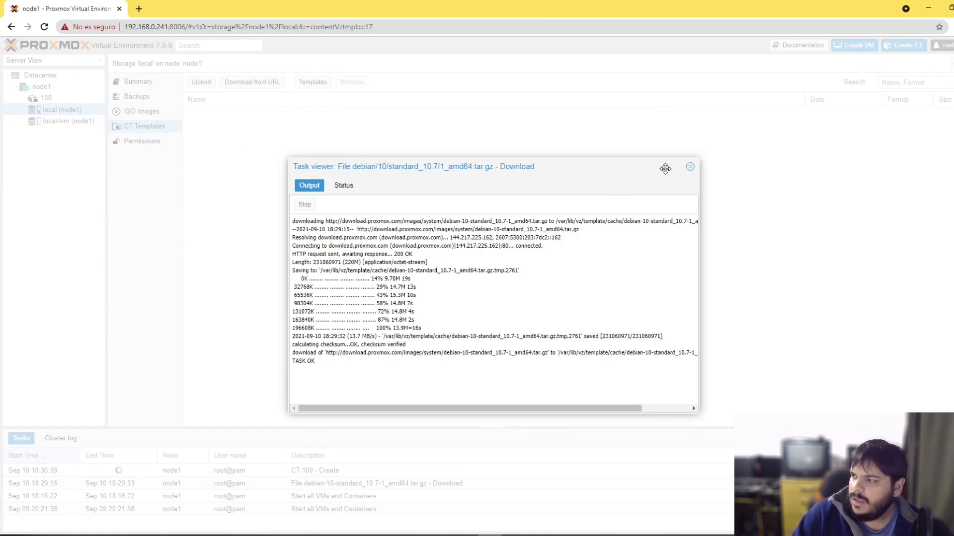
{"action": "left_click", "coordinate": [689, 167]}
{"action": "left_click", "coordinate": [367, 472]}
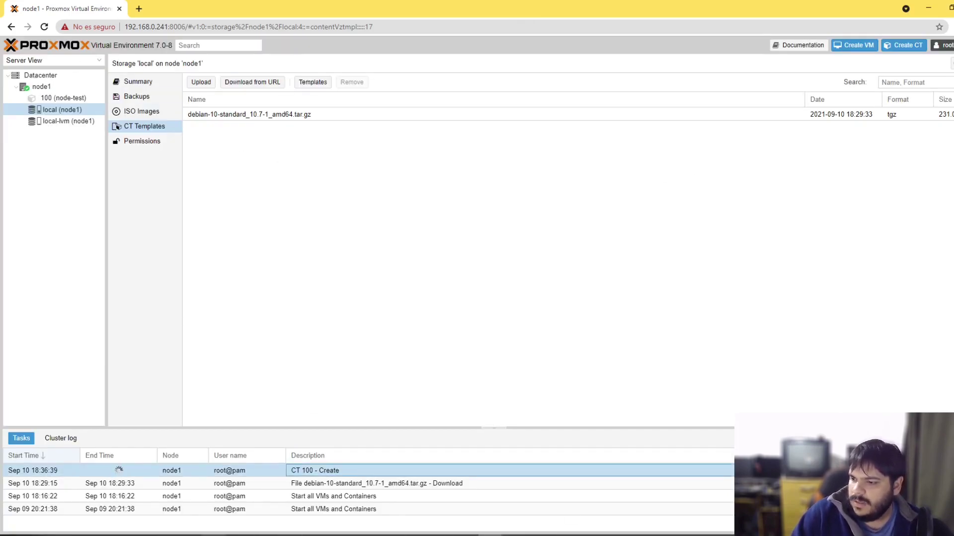
{"action": "key", "text": "alt+Tab"}
{"action": "left_click_drag", "start_coordinate": [750, 95], "coordinate": [604, 47]}
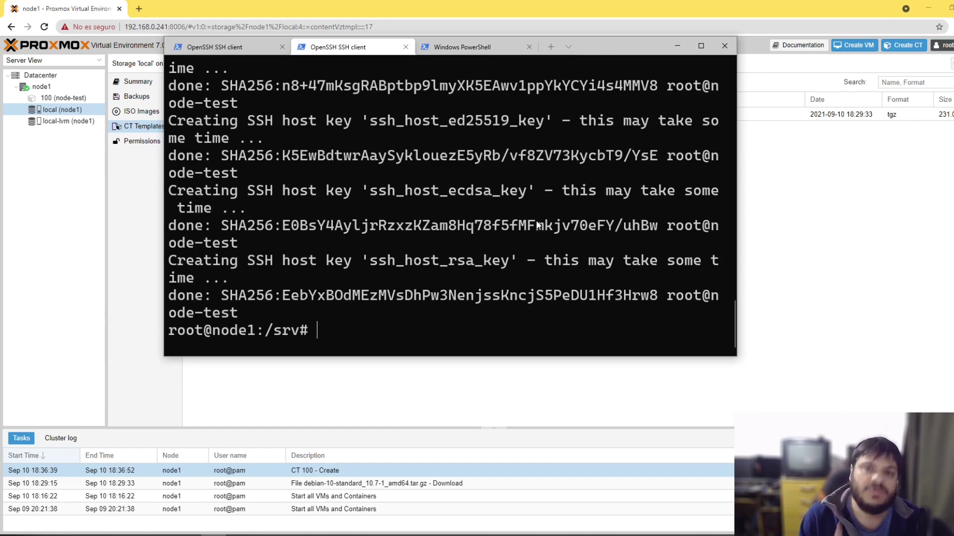
Step: Add a 'pct start $id' line to createlxc in vi and save with :wq
{"action": "type", "text": "vi "}
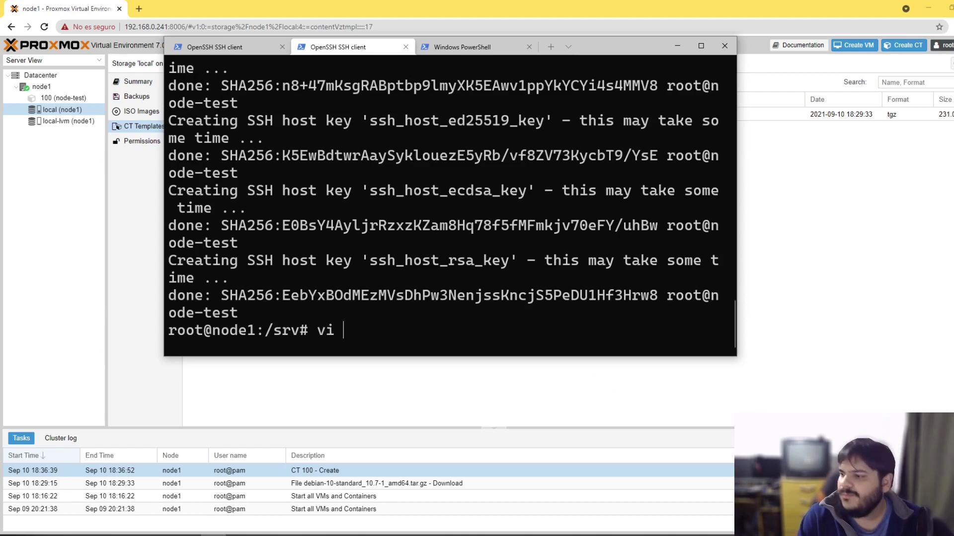
{"action": "type", "text": "createlxc"}
{"action": "key", "text": "Return"}
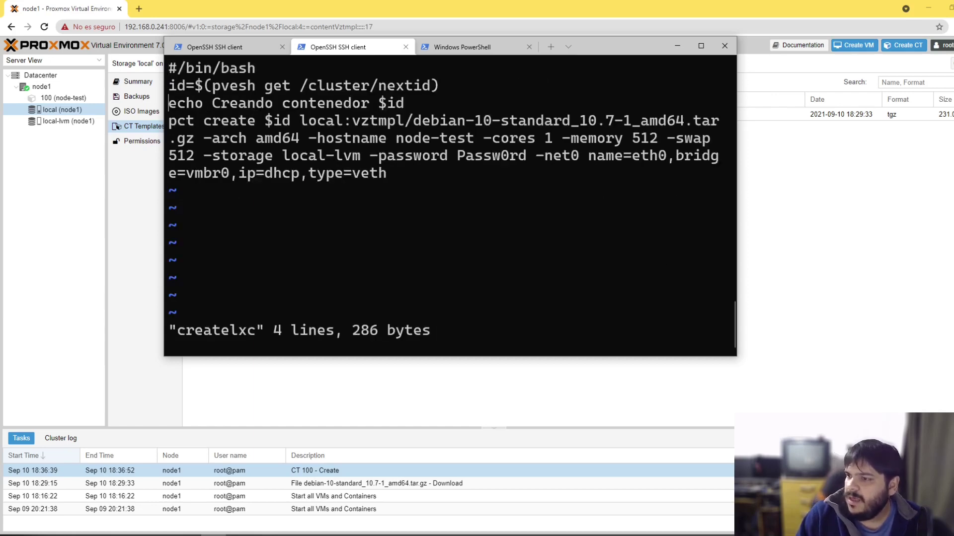
{"action": "type", "text": "o"}
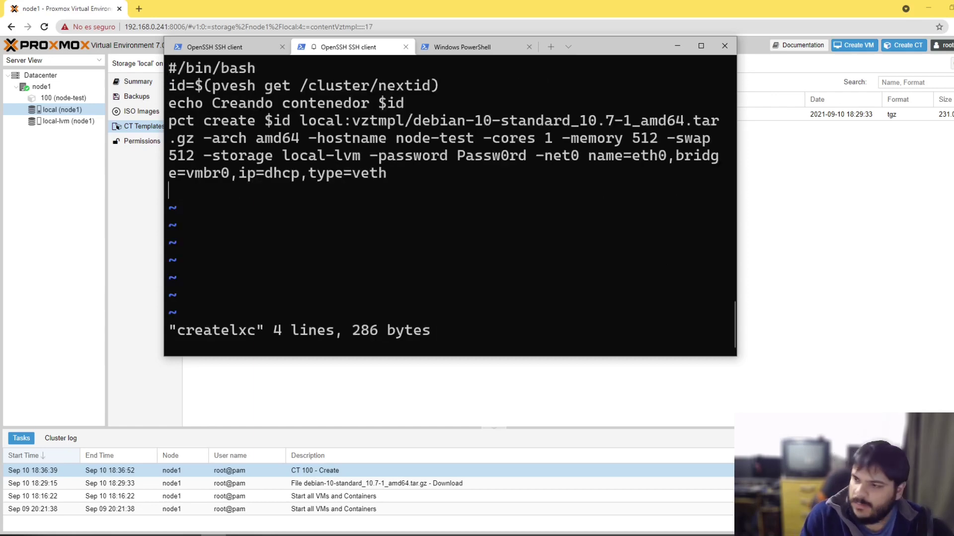
{"action": "type", "text": "p"}
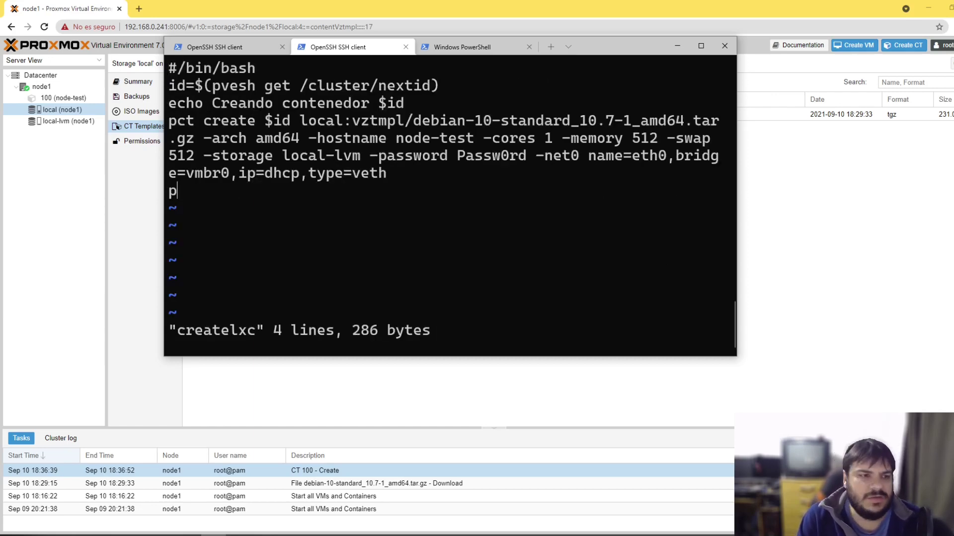
{"action": "type", "text": "ct start"}
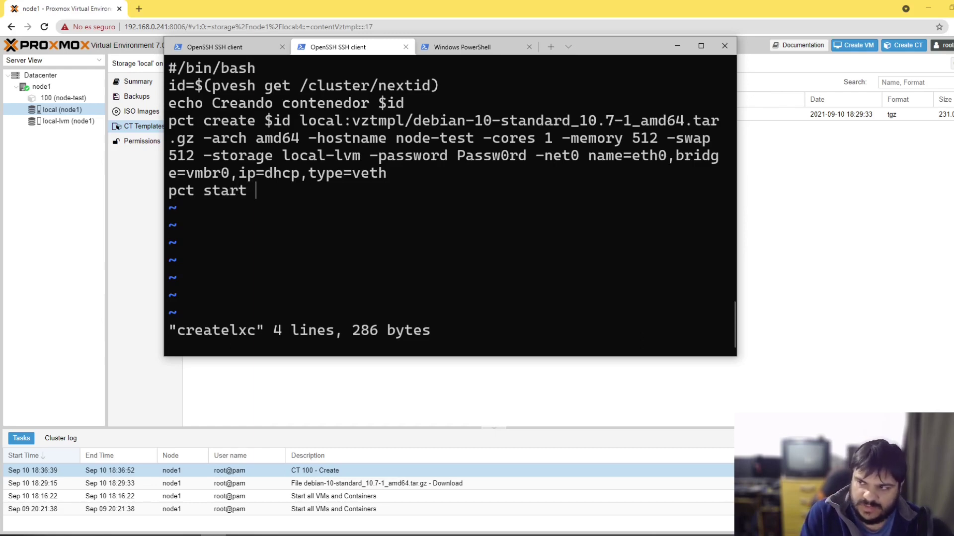
{"action": "type", "text": " $"}
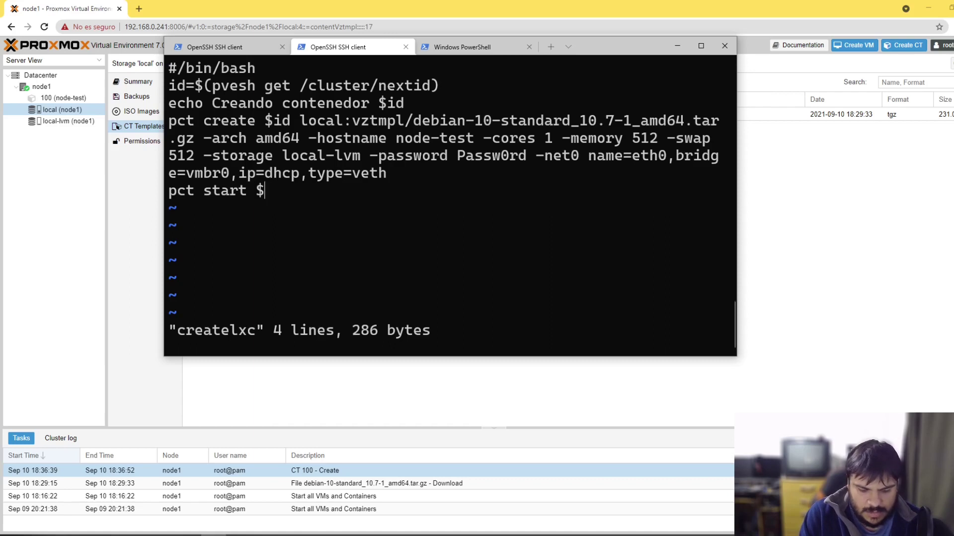
{"action": "type", "text": "id"}
{"action": "key", "text": "Escape"}
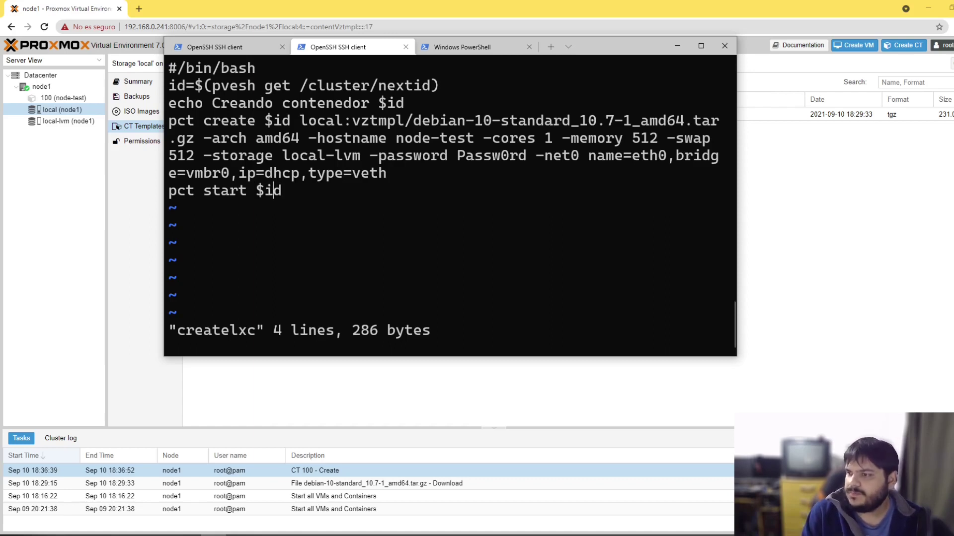
{"action": "type", "text": ":wq"}
{"action": "key", "text": "Return"}
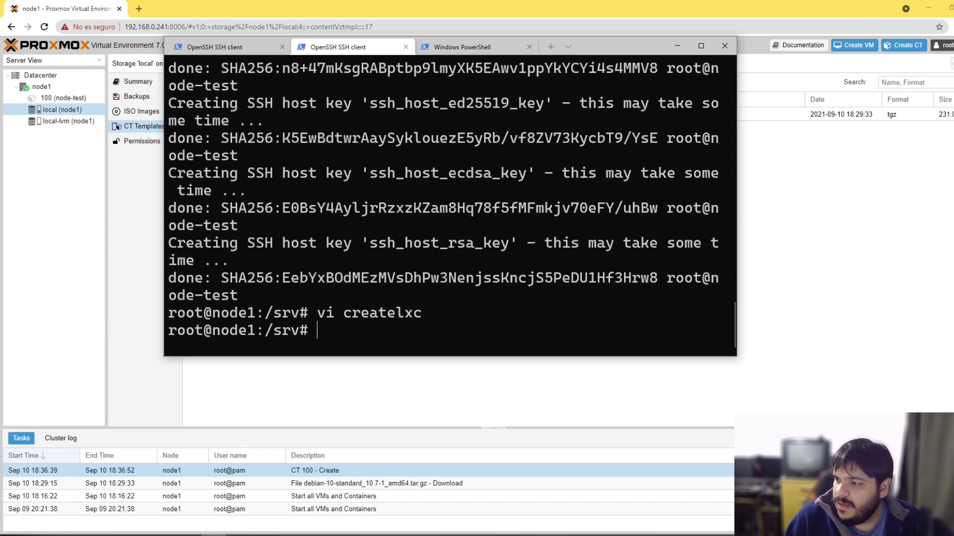
Step: Select 100 (node-test) in the resource tree to show its Summary page
{"action": "right_click", "coordinate": [63, 98]}
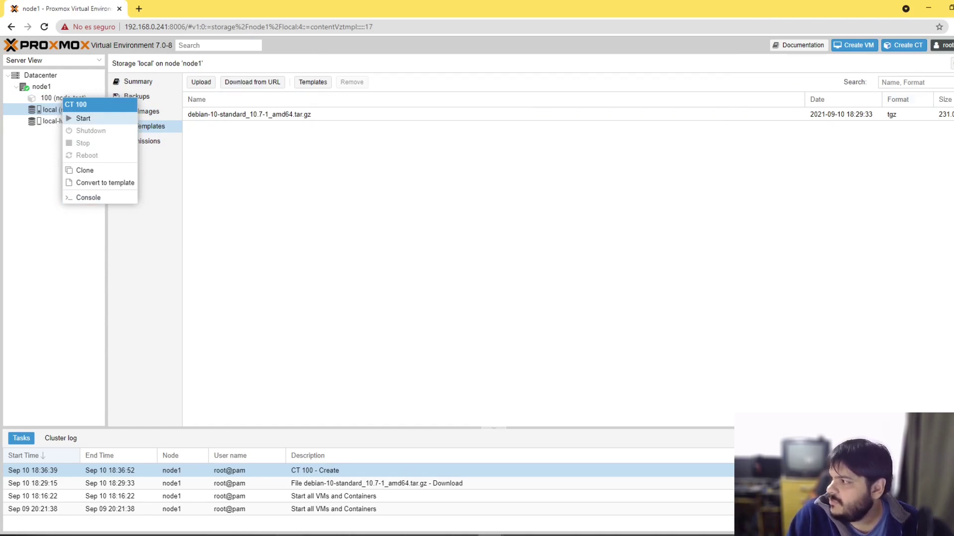
{"action": "left_click", "coordinate": [445, 210]}
{"action": "left_click", "coordinate": [63, 98]}
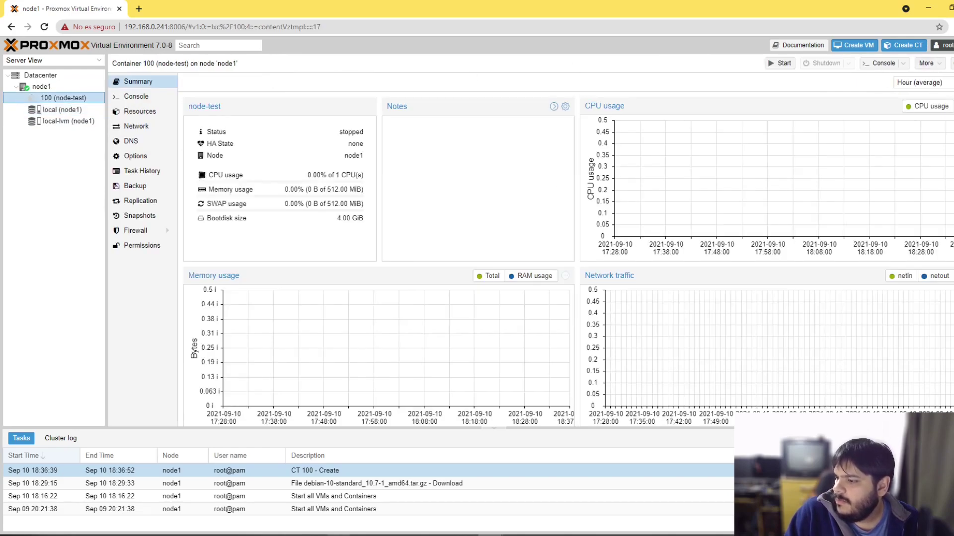
{"action": "key", "text": "alt+Tab"}
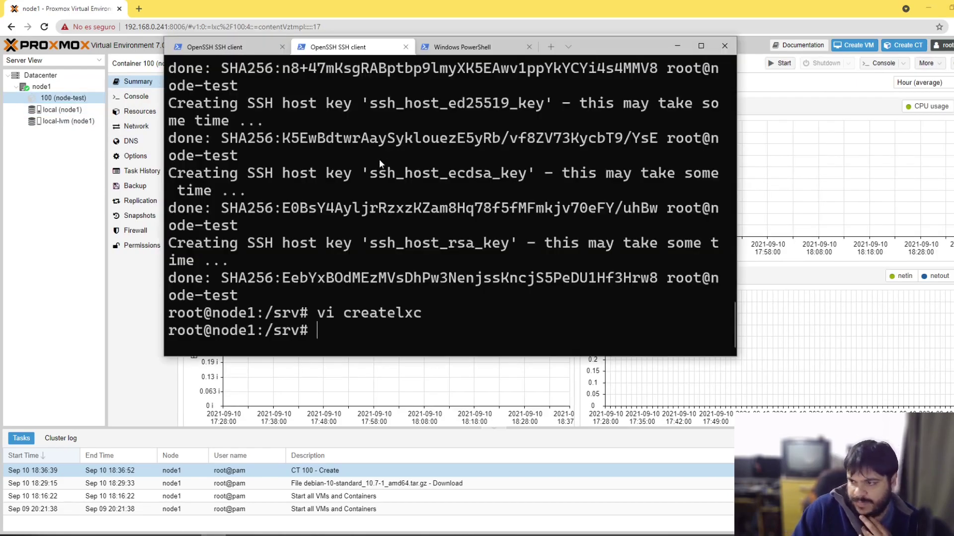
Step: Reopen createlxc in vi to check its contents, then quit with :q
{"action": "type", "text": "."}
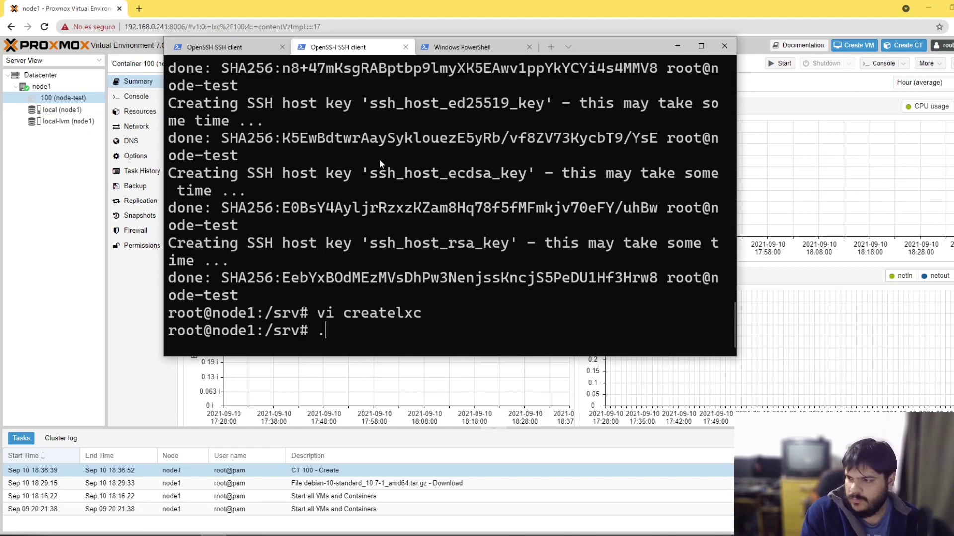
{"action": "type", "text": "/cr"}
{"action": "key", "text": "Tab"}
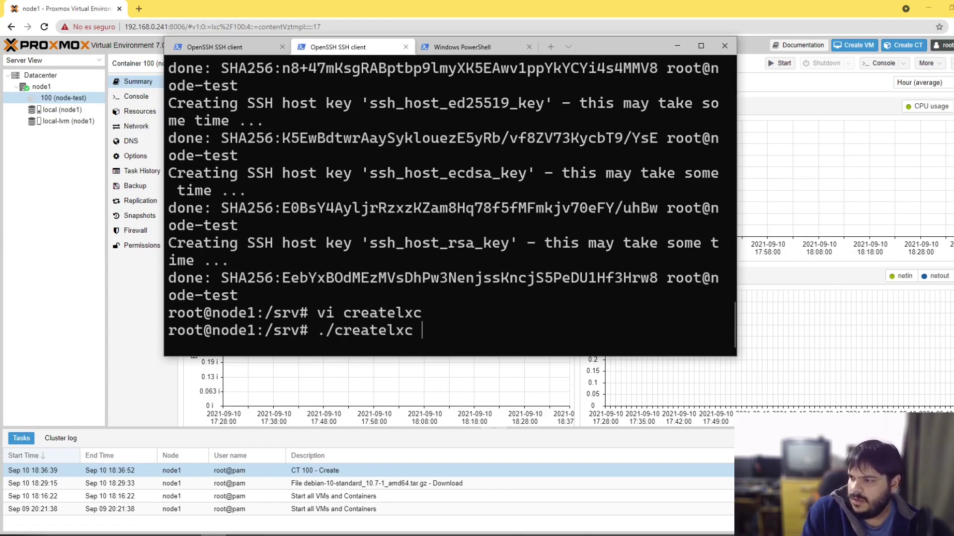
{"action": "key", "text": "Up"}
{"action": "key", "text": "Return"}
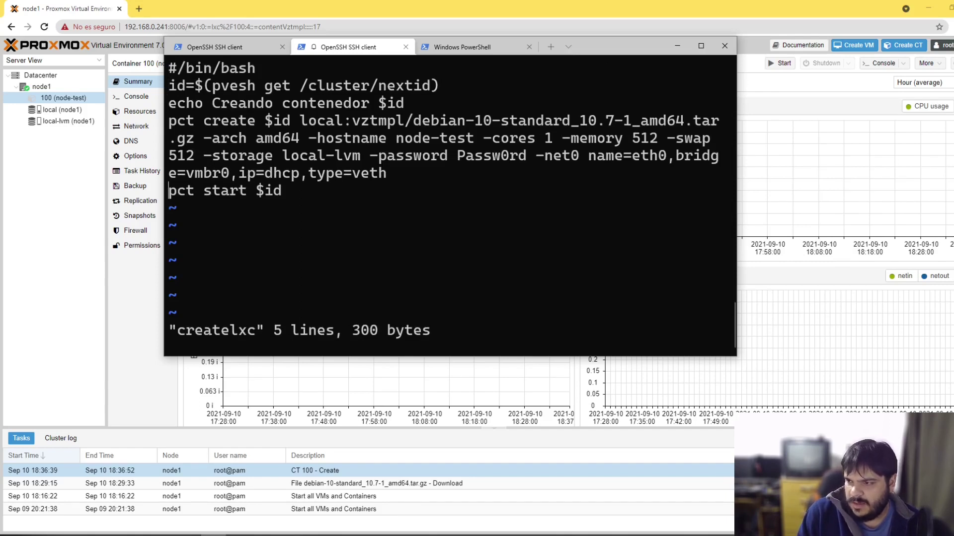
{"action": "type", "text": ":q"}
{"action": "key", "text": "Return"}
Step: Run ./createlxc from the recalled command to create and start a new container
{"action": "key", "text": "Up"}
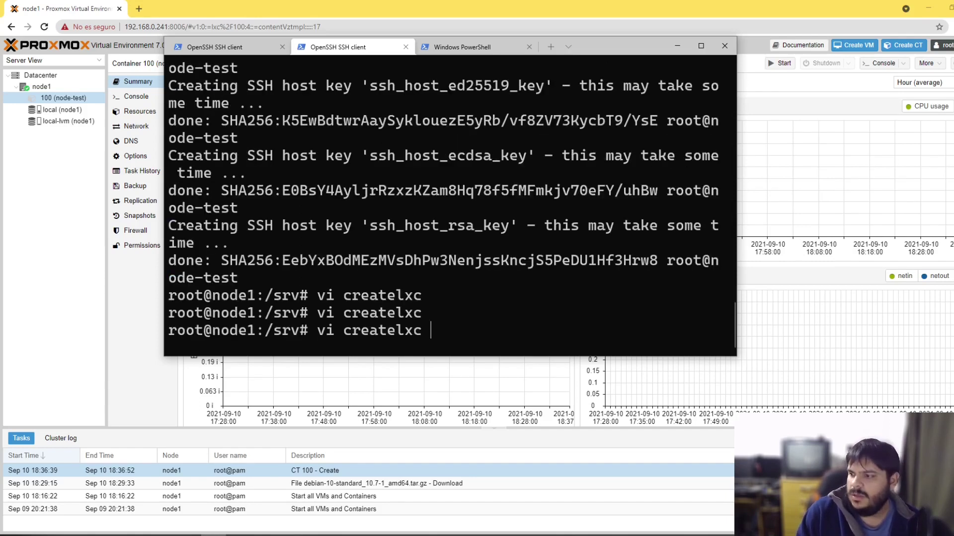
{"action": "key", "text": "Home"}
{"action": "key", "text": "Delete"}
{"action": "key", "text": "Delete"}
{"action": "key", "text": "Delete"}
{"action": "type", "text": "./"}
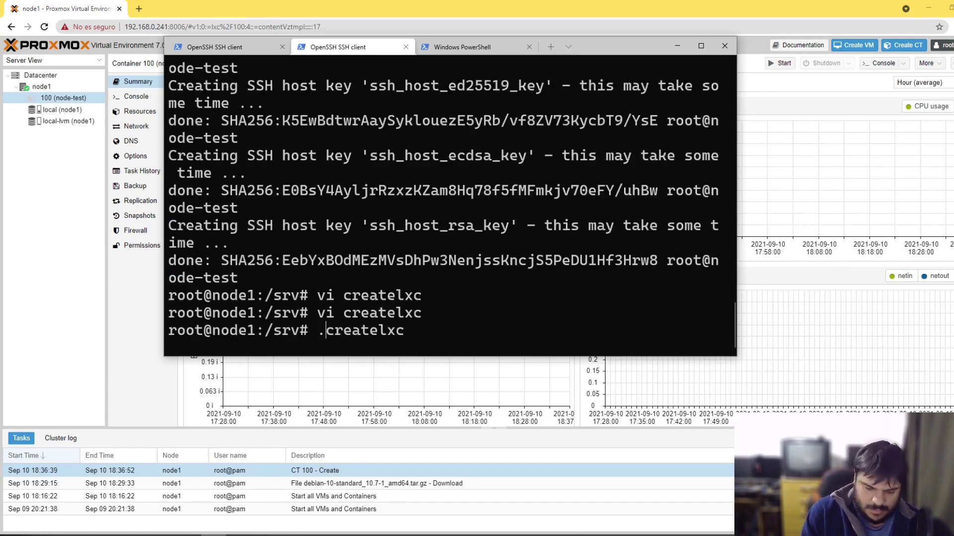
{"action": "key", "text": "Return"}
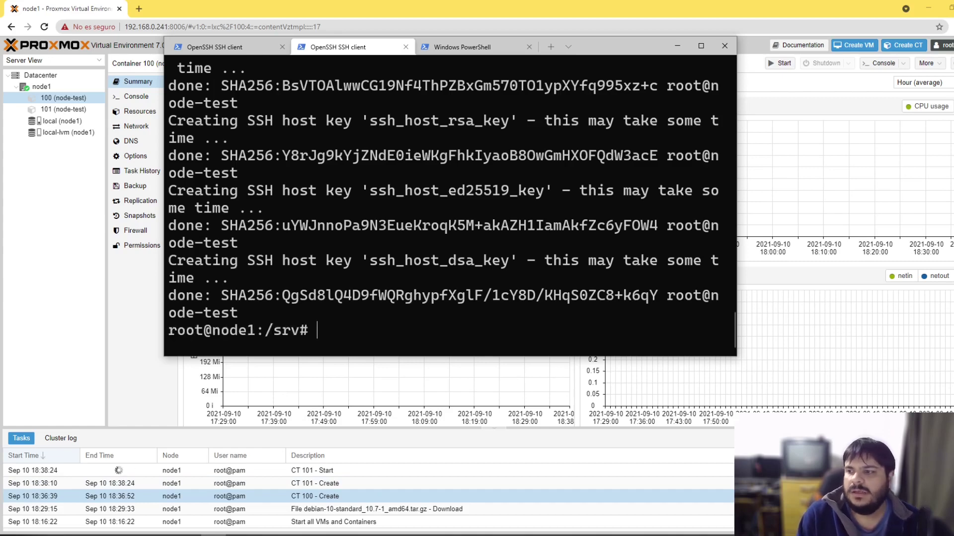
Step: Check the CT 101 start task and open container 101's Console at its login prompt
{"action": "left_click", "coordinate": [363, 468]}
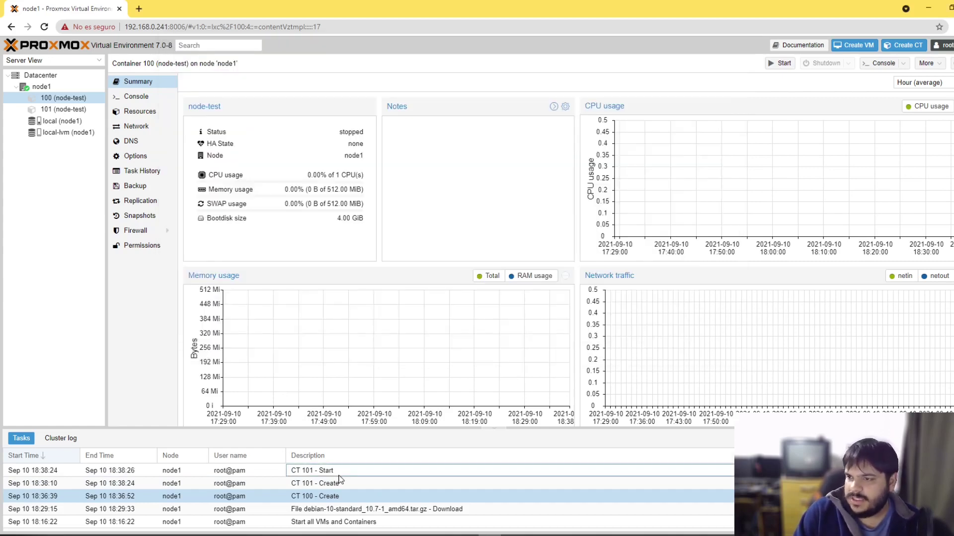
{"action": "left_click", "coordinate": [343, 473]}
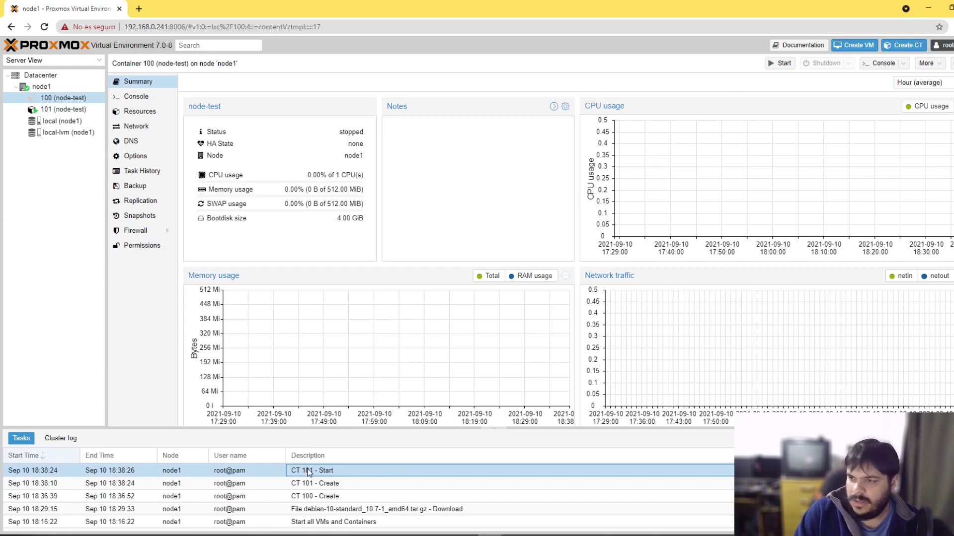
{"action": "left_click", "coordinate": [63, 110]}
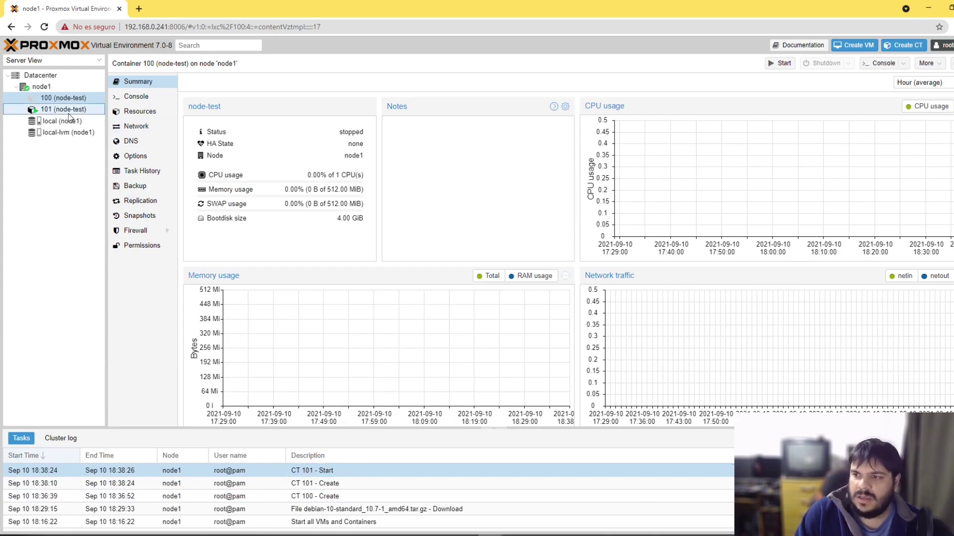
{"action": "left_click", "coordinate": [133, 97]}
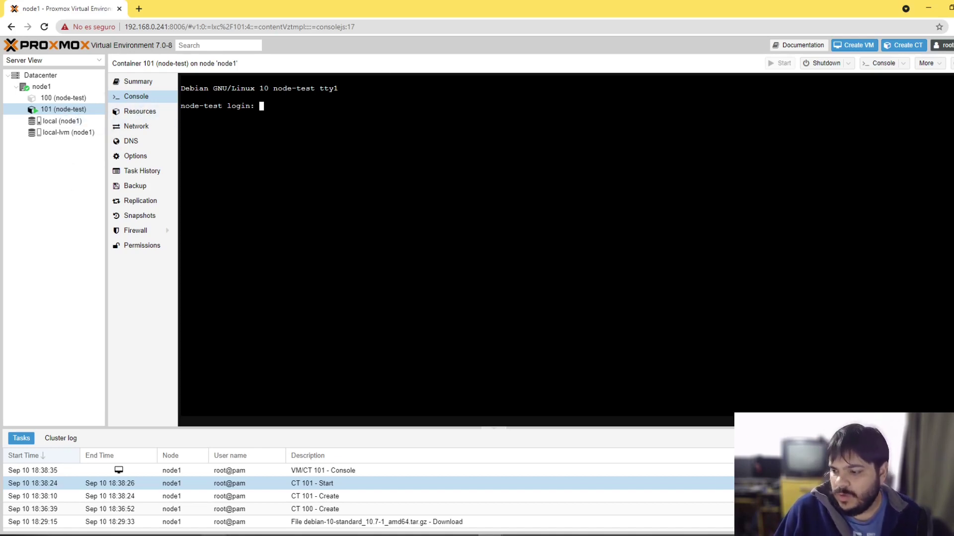
{"action": "key", "text": "alt+Tab"}
{"action": "key", "text": "Up"}
{"action": "key", "text": "Up"}
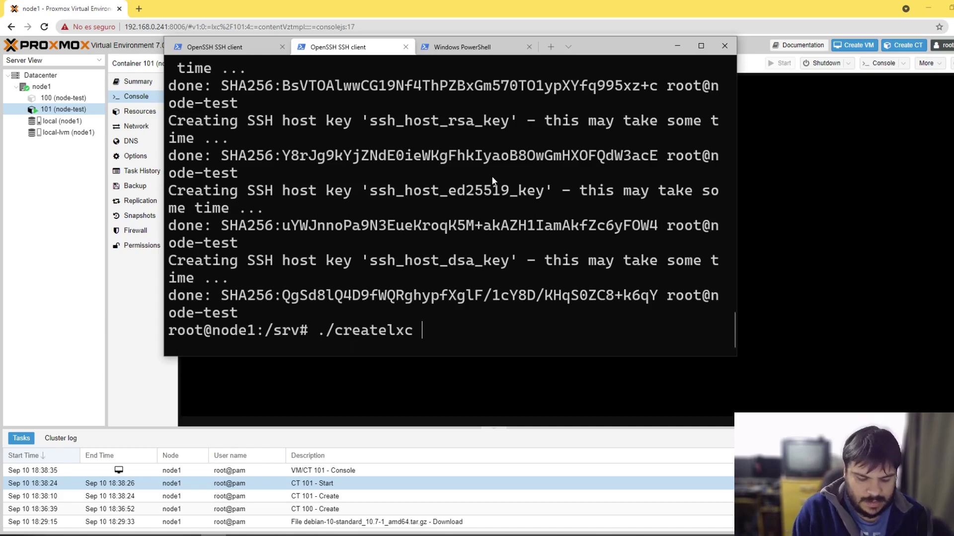
{"action": "type", "text": "http"}
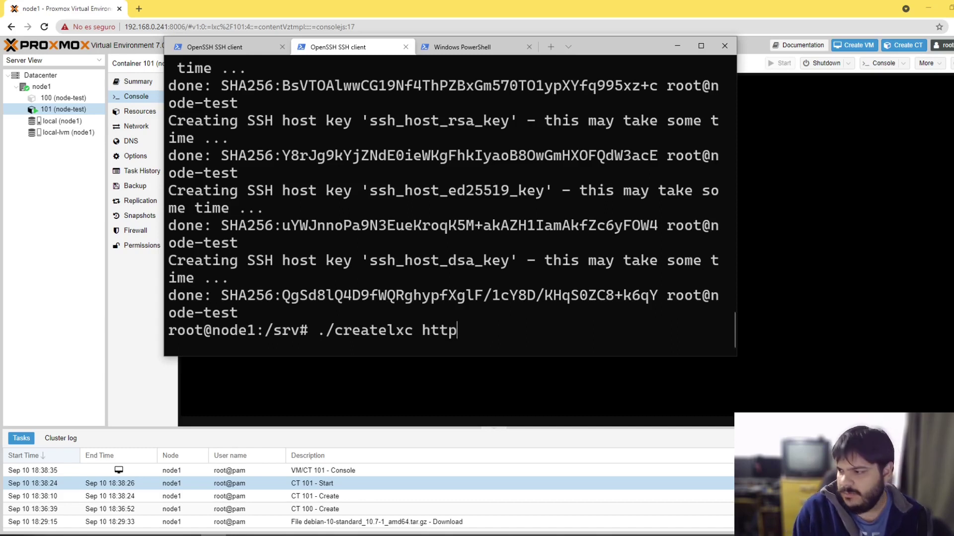
{"action": "key", "text": "BackSpace"}
{"action": "key", "text": "BackSpace"}
{"action": "key", "text": "BackSpace"}
{"action": "key", "text": "BackSpace"}
{"action": "type", "text": "ct-"}
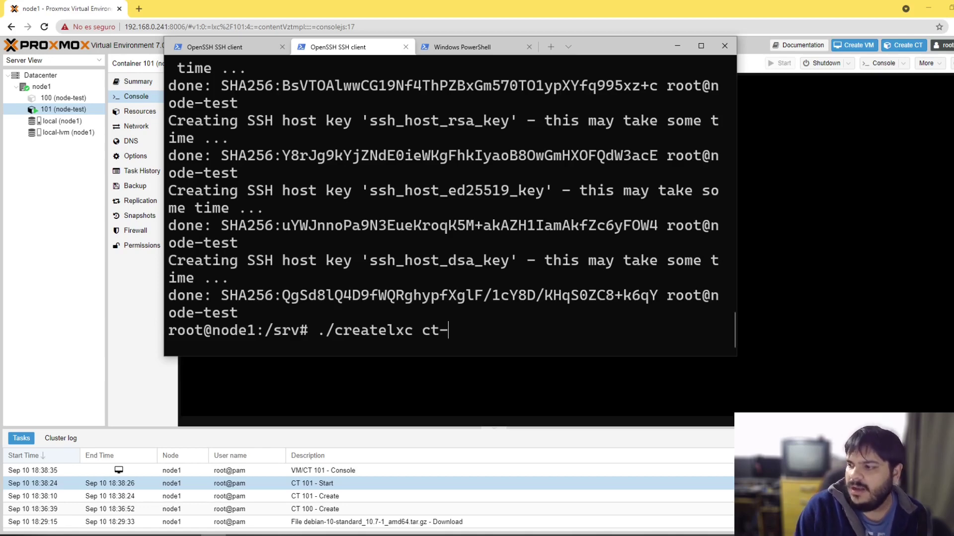
{"action": "type", "text": "n"}
{"action": "key", "text": "BackSpace"}
{"action": "type", "text": "ng"}
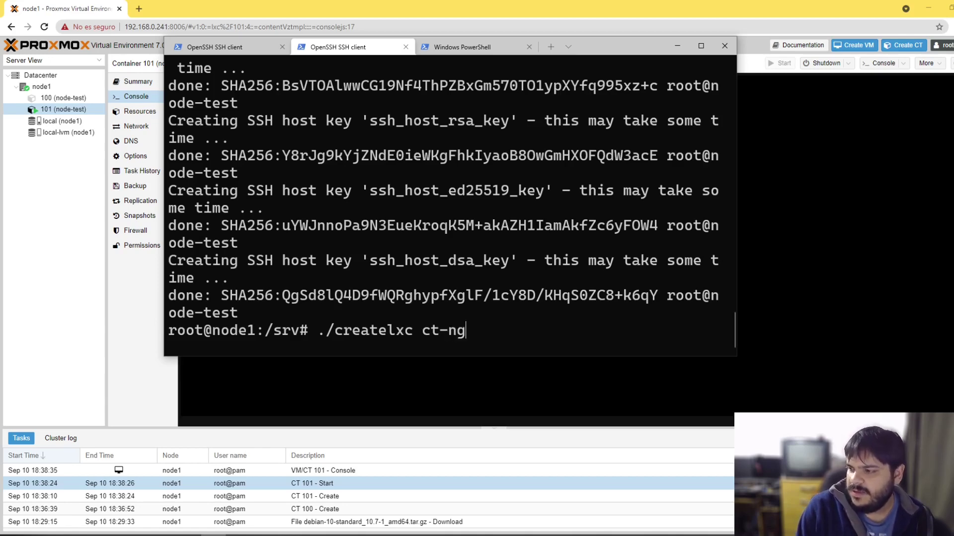
{"action": "type", "text": "inx-prod1"}
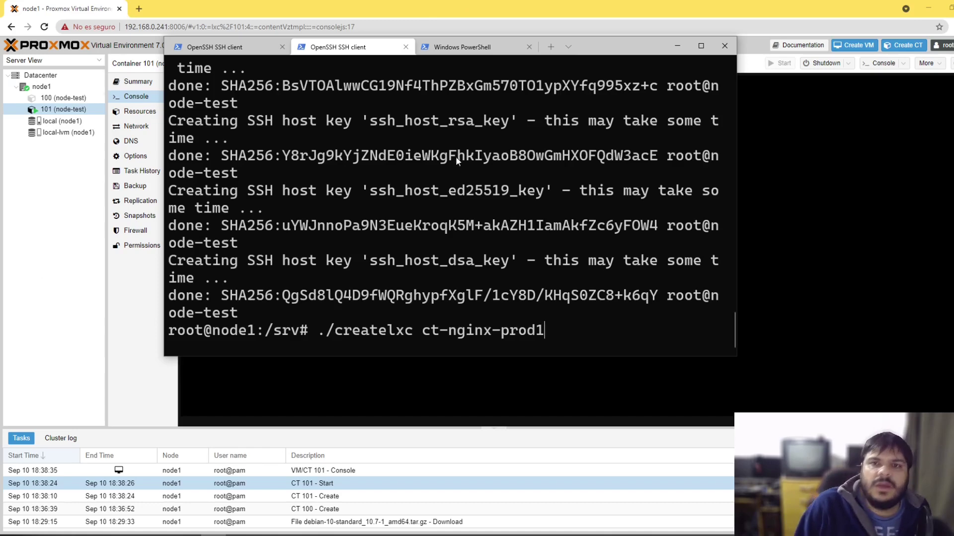
{"action": "left_click_drag", "start_coordinate": [423, 330], "coordinate": [544, 330]}
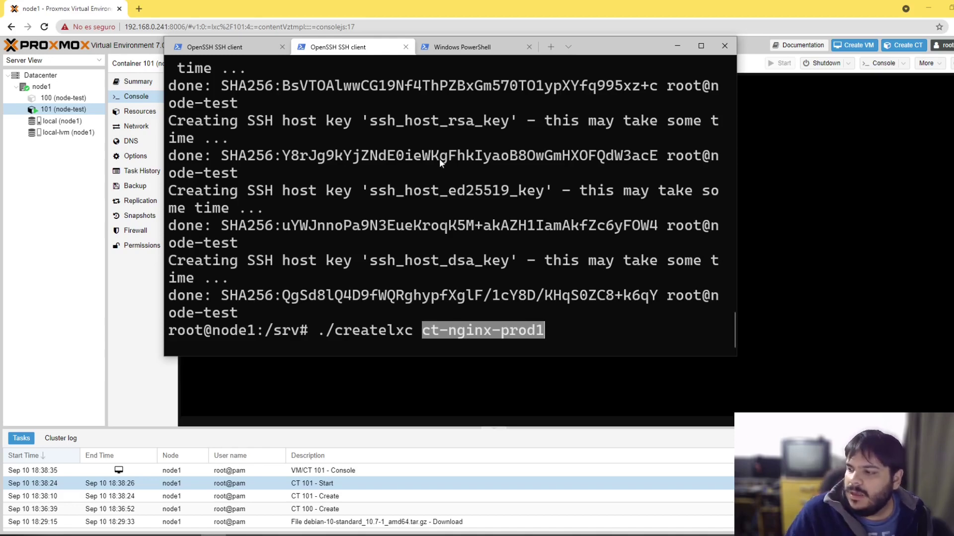
{"action": "left_click", "coordinate": [392, 289]}
{"action": "left_click_drag", "start_coordinate": [430, 334], "coordinate": [525, 342]}
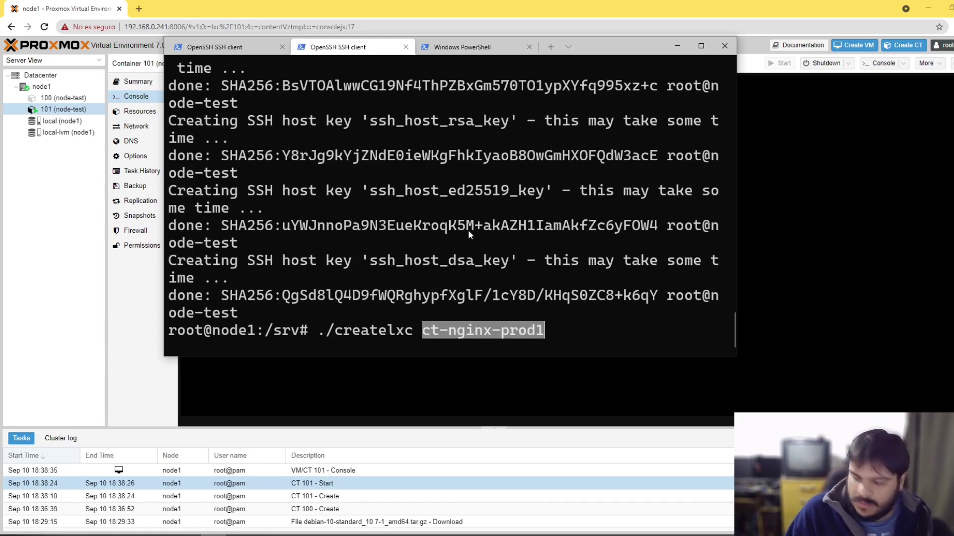
{"action": "key", "text": "ctrl+c"}
{"action": "key", "text": "ctrl+c"}
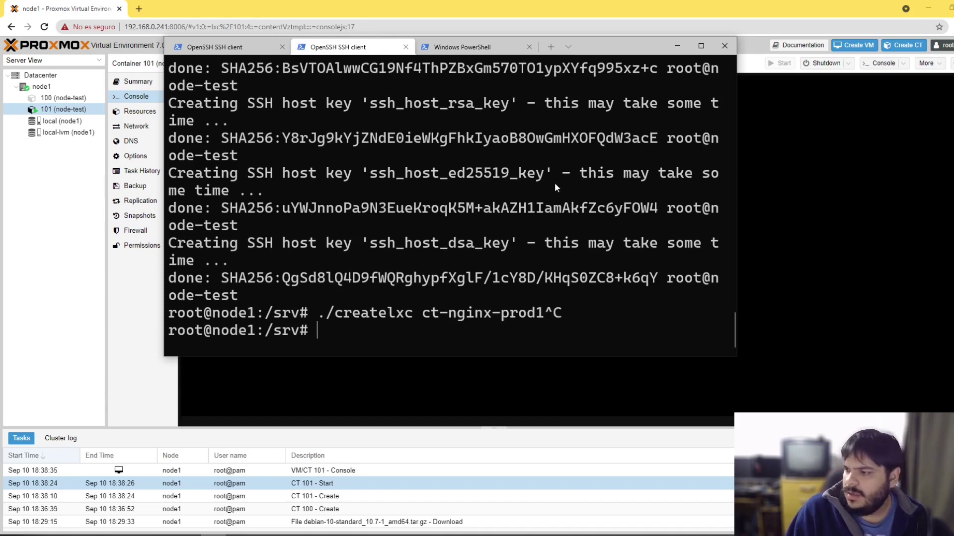
Step: Open createlxc in vi and append 'con nombre $1' to the echo line
{"action": "type", "text": "vi createlxc"}
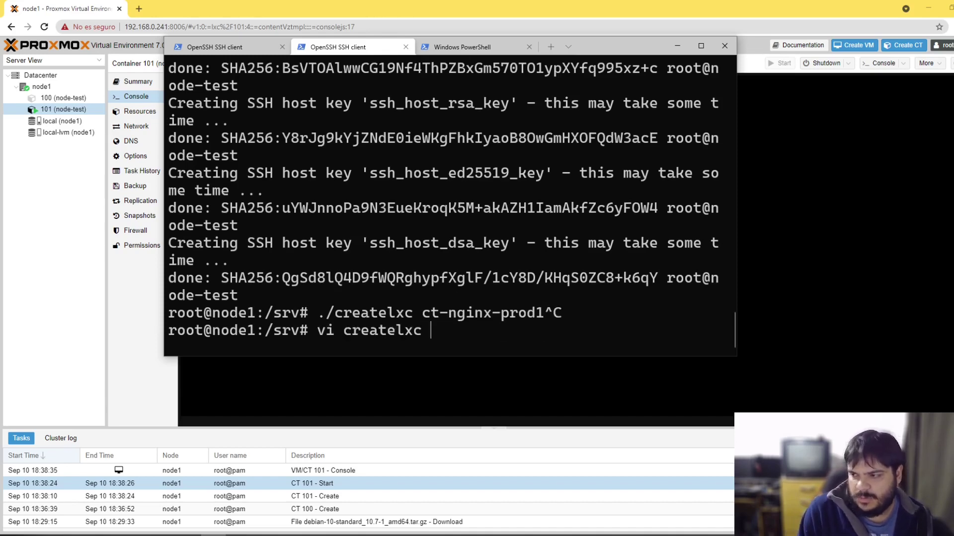
{"action": "key", "text": "Return"}
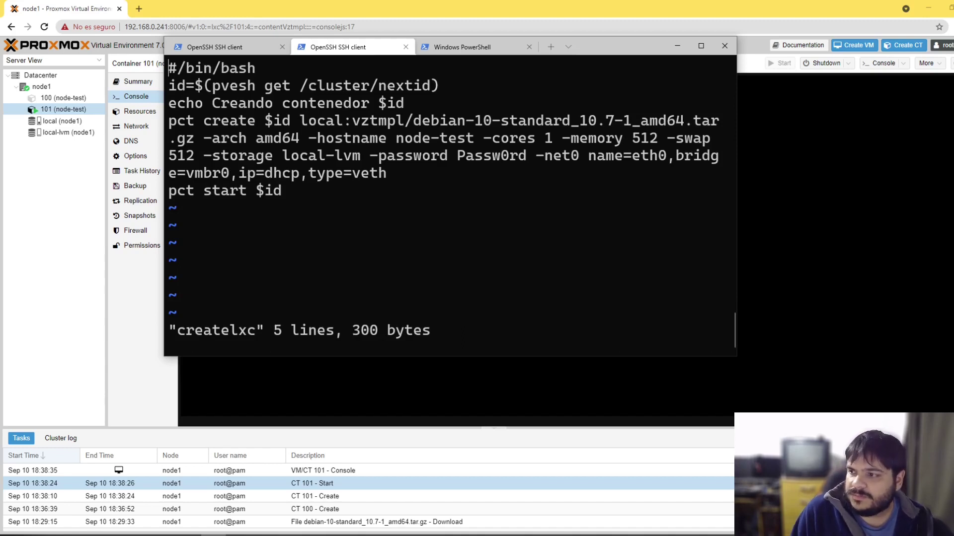
{"action": "key", "text": "Right"}
{"action": "key", "text": "Down"}
{"action": "key", "text": "Down"}
{"action": "key", "text": "Right"}
{"action": "key", "text": "Right"}
{"action": "key", "text": "Right"}
{"action": "key", "text": "Right"}
{"action": "key", "text": "Right"}
{"action": "key", "text": "Right"}
{"action": "key", "text": "Right"}
{"action": "key", "text": "Right"}
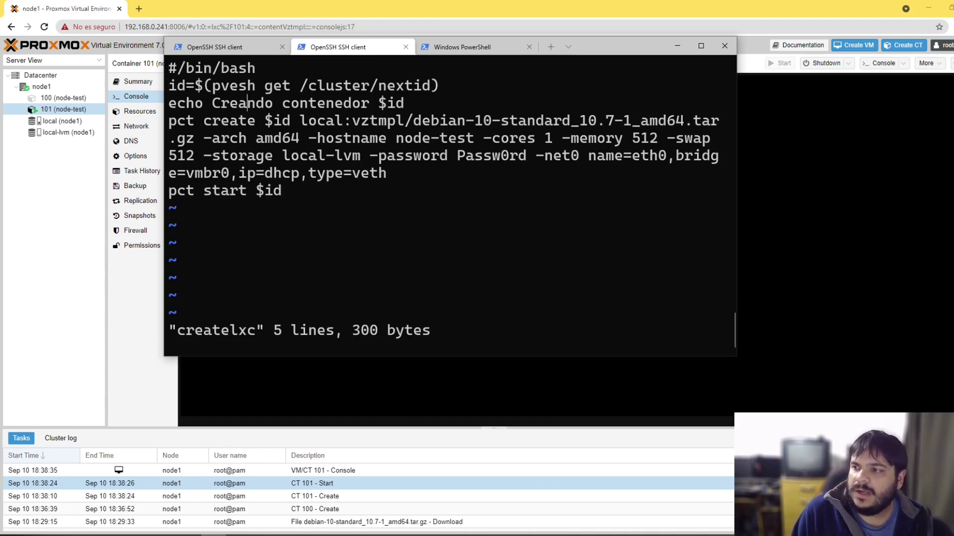
{"action": "key", "text": "Right"}
{"action": "key", "text": "Right"}
{"action": "key", "text": "Right"}
{"action": "key", "text": "Right"}
{"action": "key", "text": "Right"}
{"action": "key", "text": "Right"}
{"action": "key", "text": "Right"}
{"action": "key", "text": "Right"}
{"action": "key", "text": "Right"}
{"action": "key", "text": "Right"}
{"action": "key", "text": "Right"}
{"action": "key", "text": "Right"}
{"action": "key", "text": "Right"}
{"action": "key", "text": "Right"}
{"action": "key", "text": "Right"}
{"action": "key", "text": "Right"}
{"action": "key", "text": "Right"}
{"action": "key", "text": "Right"}
{"action": "type", "text": "a "}
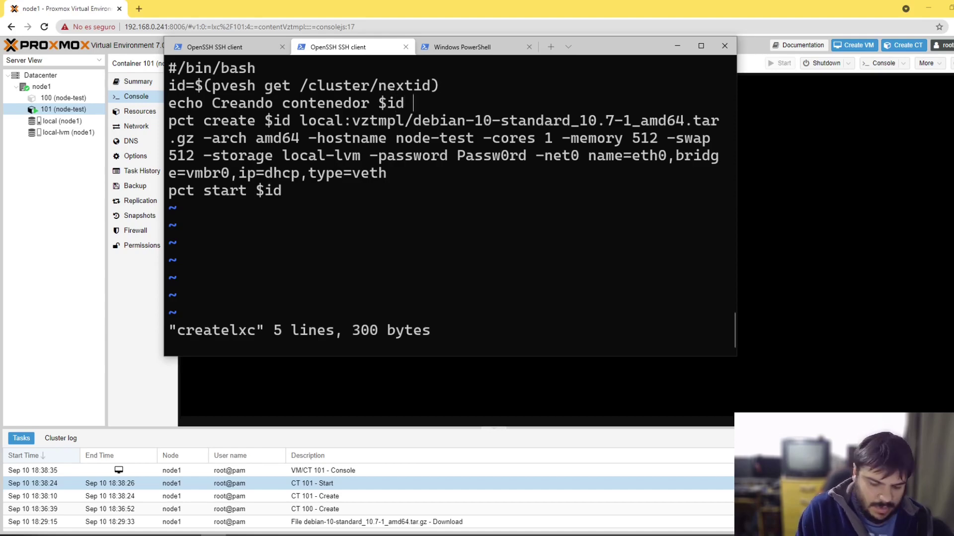
{"action": "type", "text": "con nombre $"}
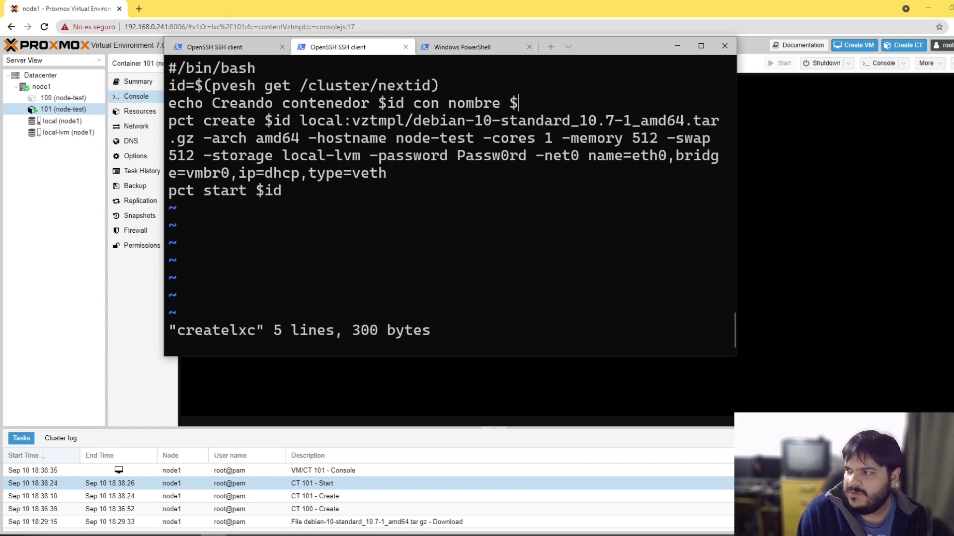
{"action": "type", "text": "1"}
Step: Comment out the pct create and pct start lines with # and save
{"action": "key", "text": "Down"}
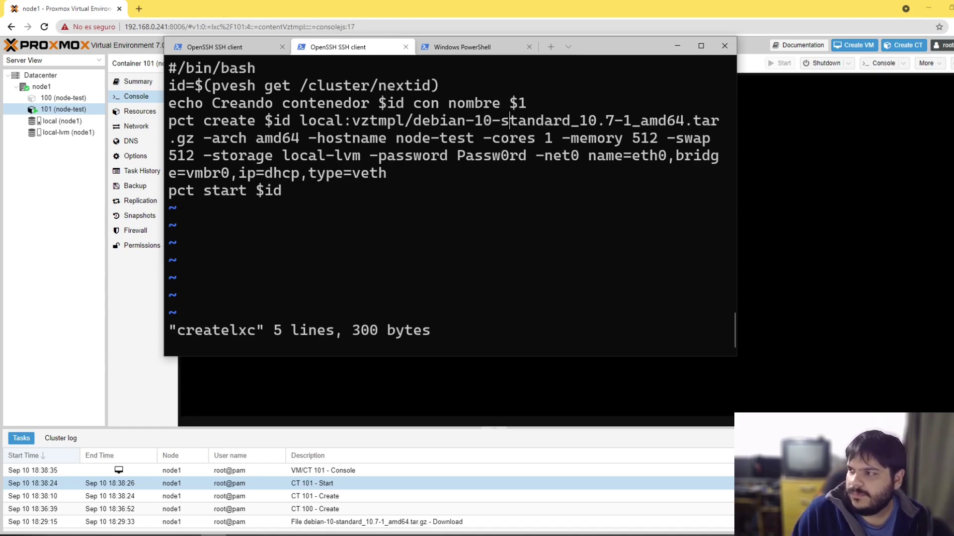
{"action": "key", "text": "Left"}
{"action": "key", "text": "Left"}
{"action": "key", "text": "Left"}
{"action": "key", "text": "Left"}
{"action": "key", "text": "Left"}
{"action": "key", "text": "Left"}
{"action": "key", "text": "Left"}
{"action": "key", "text": "Left"}
{"action": "key", "text": "Left"}
{"action": "key", "text": "Left"}
{"action": "key", "text": "Left"}
{"action": "key", "text": "Left"}
{"action": "key", "text": "Left"}
{"action": "key", "text": "Left"}
{"action": "key", "text": "Left"}
{"action": "key", "text": "Left"}
{"action": "key", "text": "Left"}
{"action": "key", "text": "Left"}
{"action": "key", "text": "Left"}
{"action": "key", "text": "Left"}
{"action": "key", "text": "Left"}
{"action": "key", "text": "Left"}
{"action": "key", "text": "Left"}
{"action": "key", "text": "Left"}
{"action": "key", "text": "Left"}
{"action": "key", "text": "Left"}
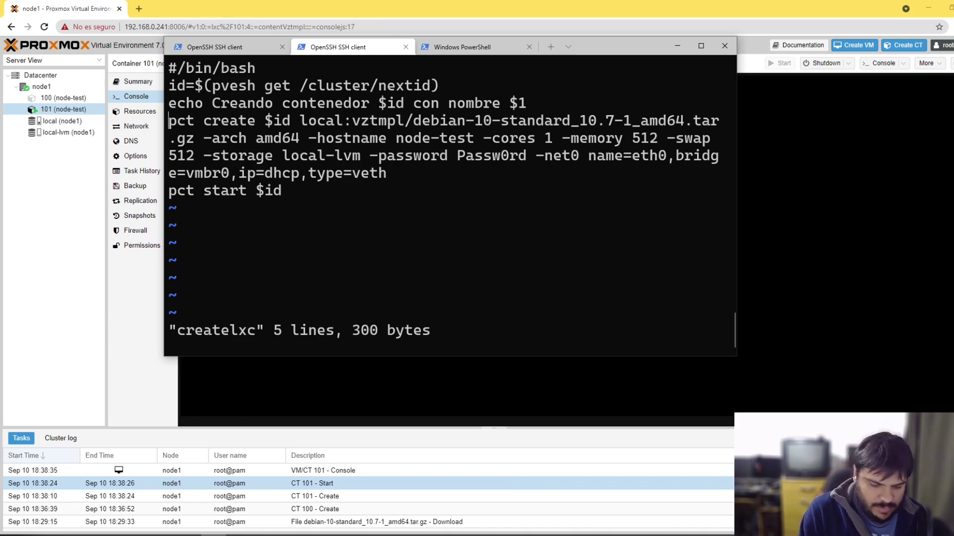
{"action": "type", "text": "i#"}
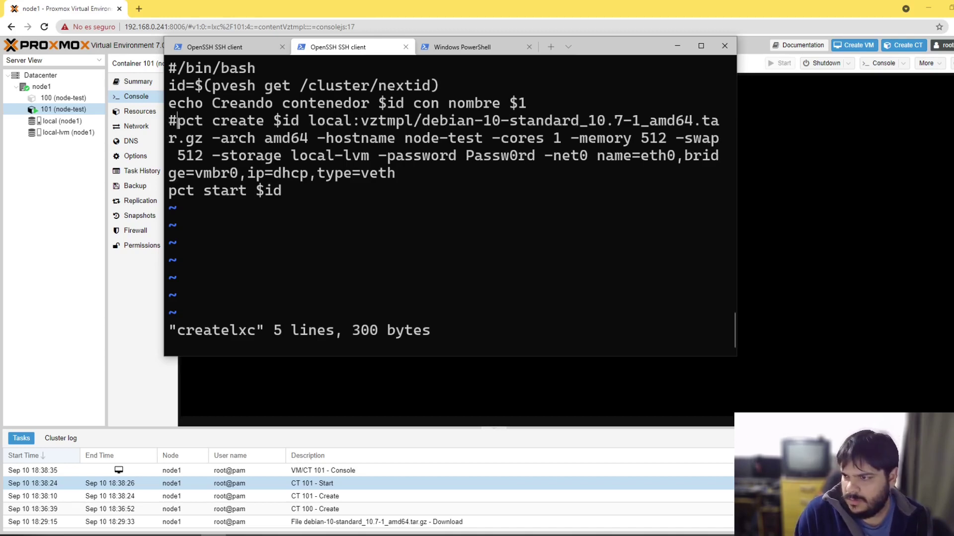
{"action": "key", "text": "Down"}
{"action": "type", "text": "#"}
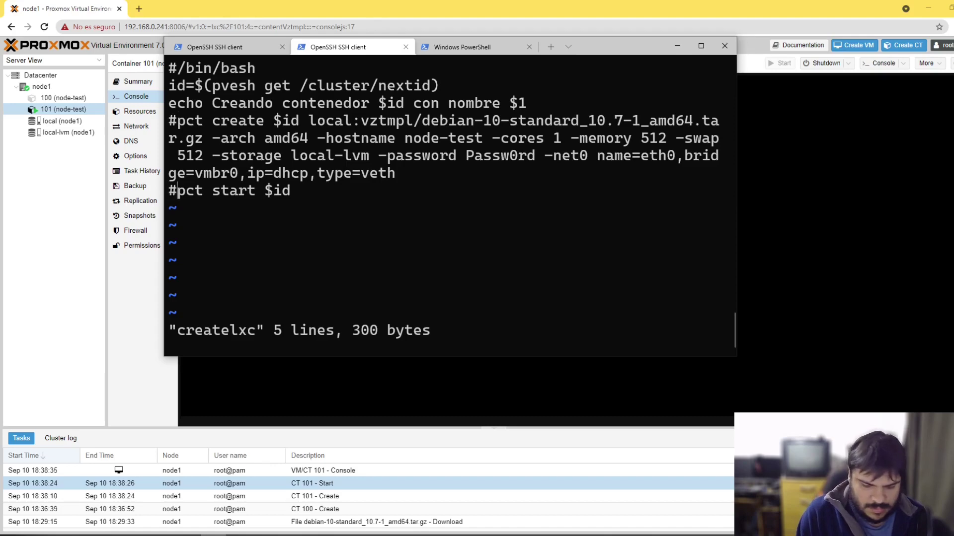
{"action": "key", "text": "Escape"}
{"action": "type", "text": ":wq"}
{"action": "key", "text": "Return"}
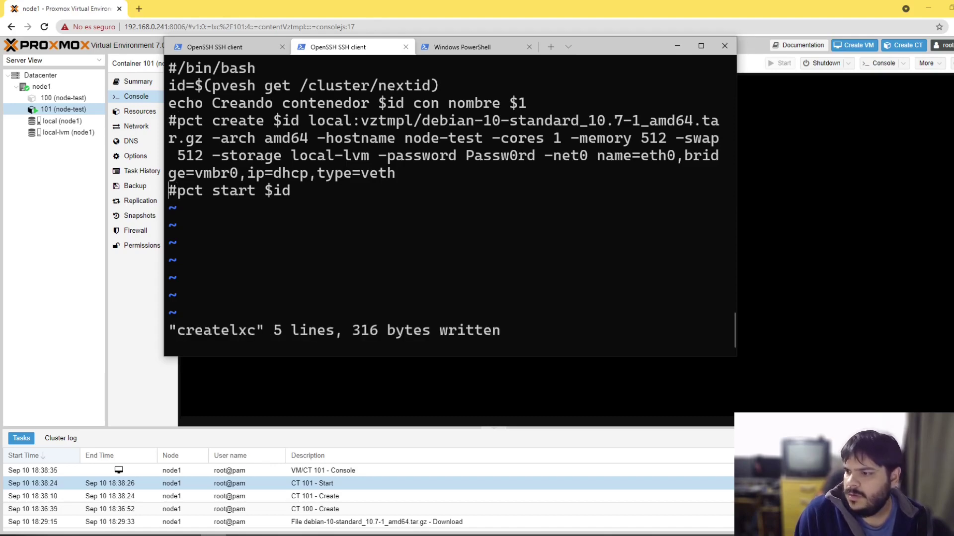
{"action": "key", "text": "Up"}
{"action": "key", "text": "Up"}
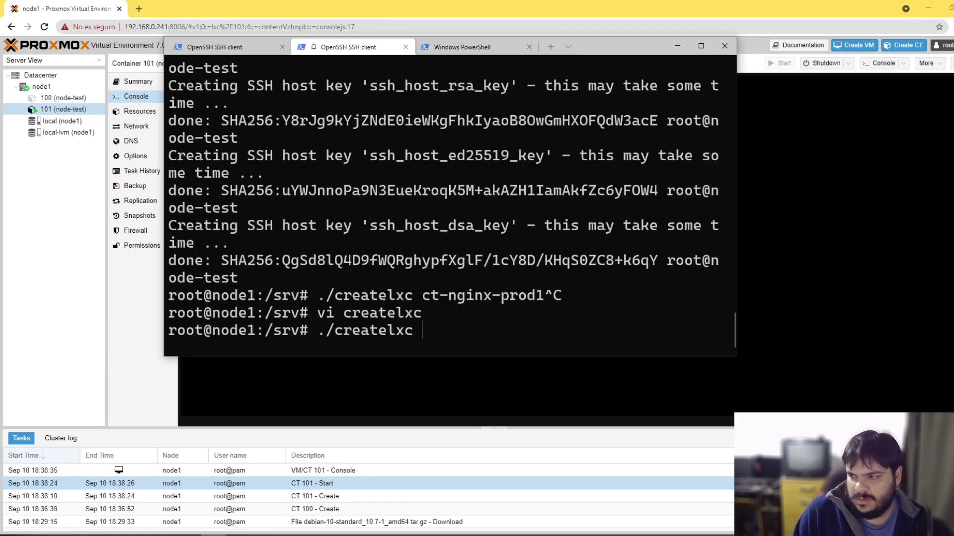
Step: Run ./createlxc ct-nginx and confirm it reports container 102 named ct-nginx
{"action": "key", "text": "Down"}
{"action": "key", "text": "Up"}
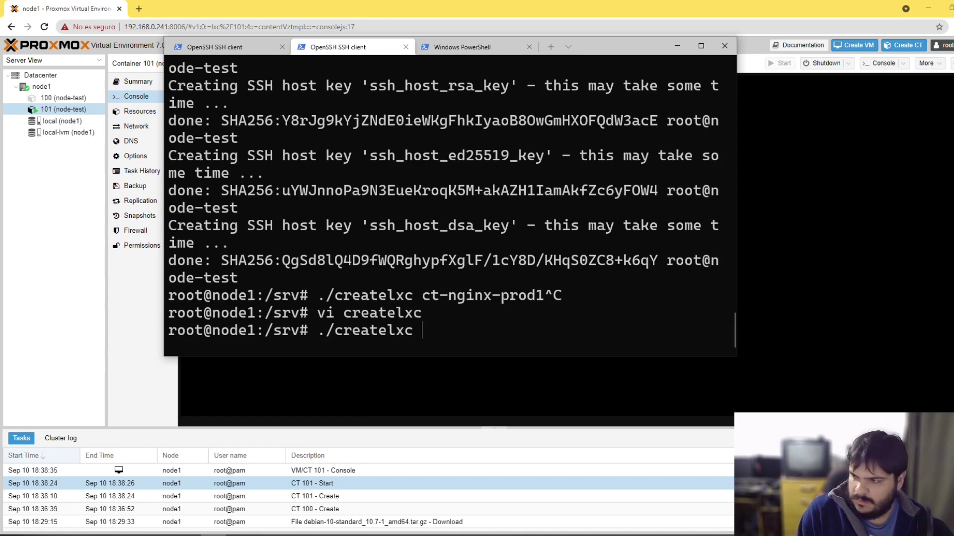
{"action": "key", "text": "Down"}
{"action": "key", "text": "Up"}
{"action": "type", "text": "ct"}
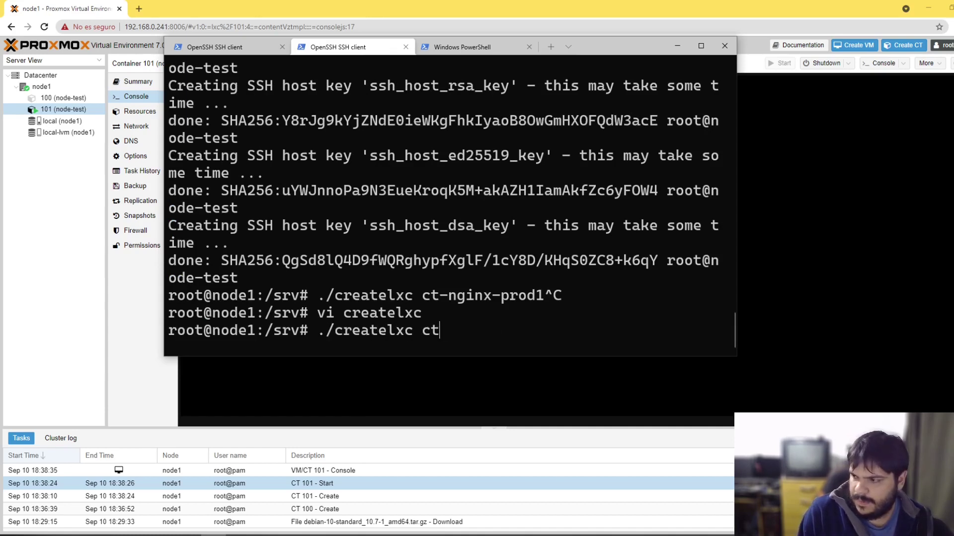
{"action": "type", "text": "-nginx"}
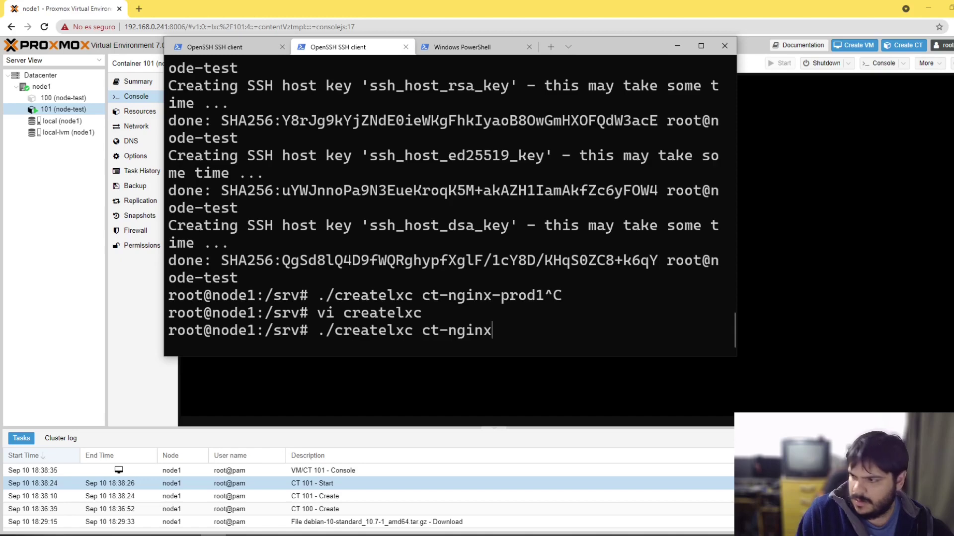
{"action": "key", "text": "Return"}
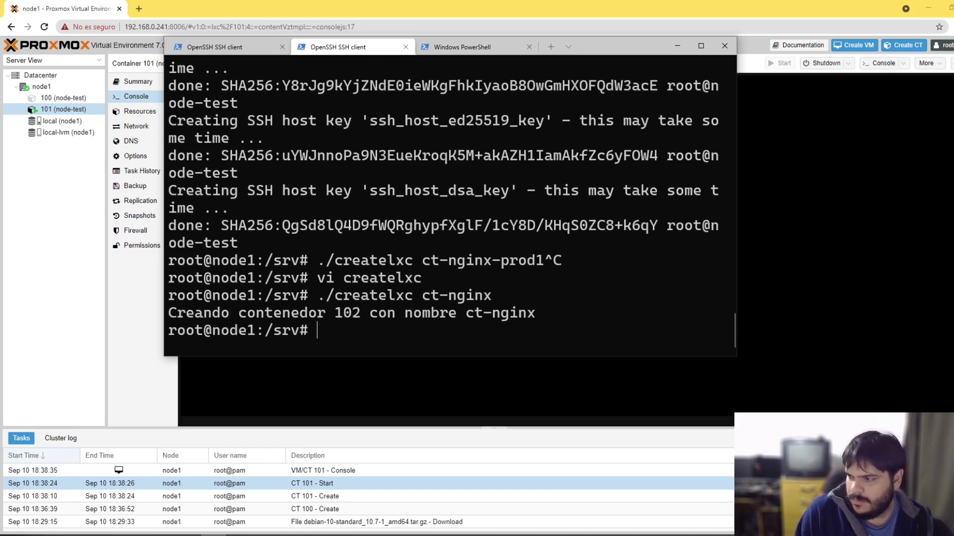
{"action": "left_click_drag", "start_coordinate": [169, 313], "coordinate": [541, 314]}
{"action": "double_click", "coordinate": [464, 313]}
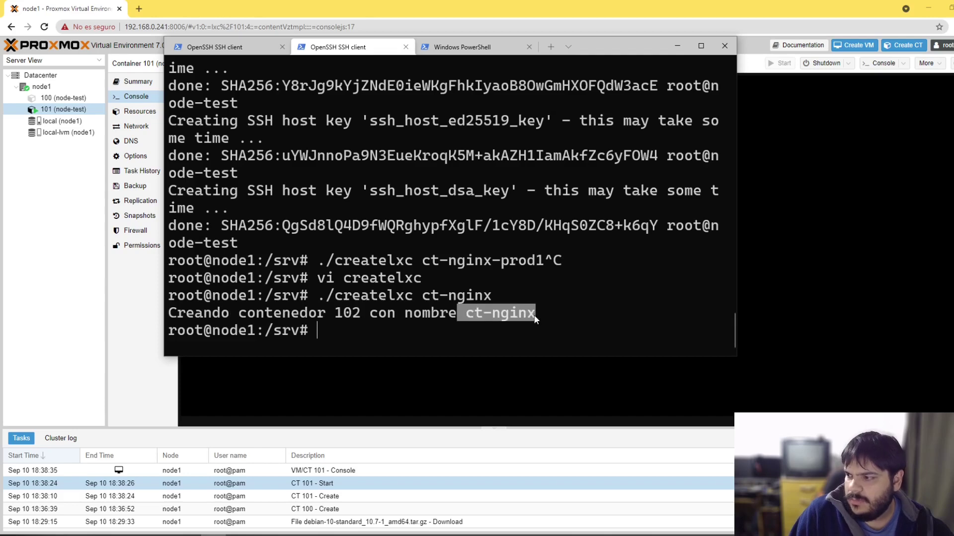
Step: Reopen createlxc in vi and uncomment the pct create and pct start lines
{"action": "key", "text": "Up"}
{"action": "key", "text": "Up"}
{"action": "key", "text": "Return"}
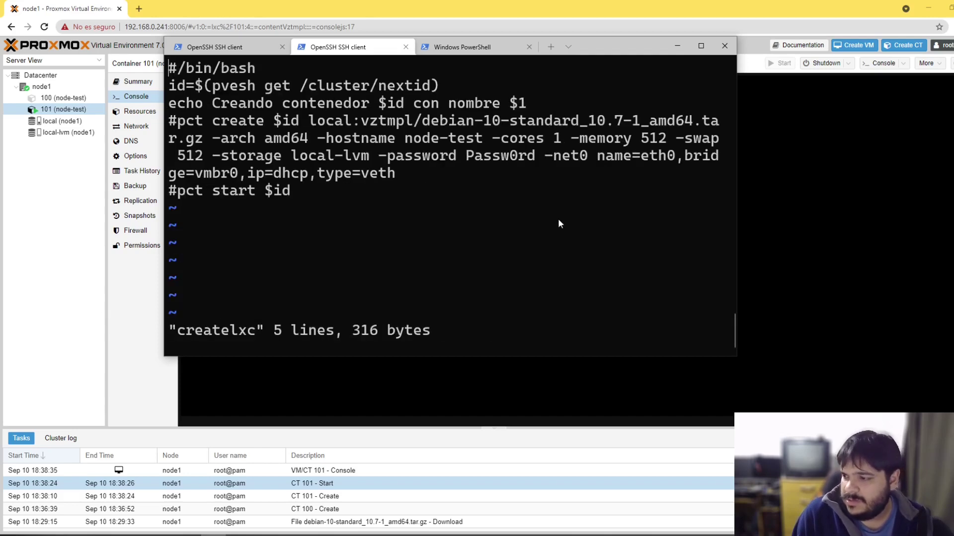
{"action": "key", "text": "Down"}
{"action": "key", "text": "Down"}
{"action": "key", "text": "Down"}
{"action": "key", "text": "x"}
{"action": "key", "text": "Down"}
{"action": "key", "text": "x"}
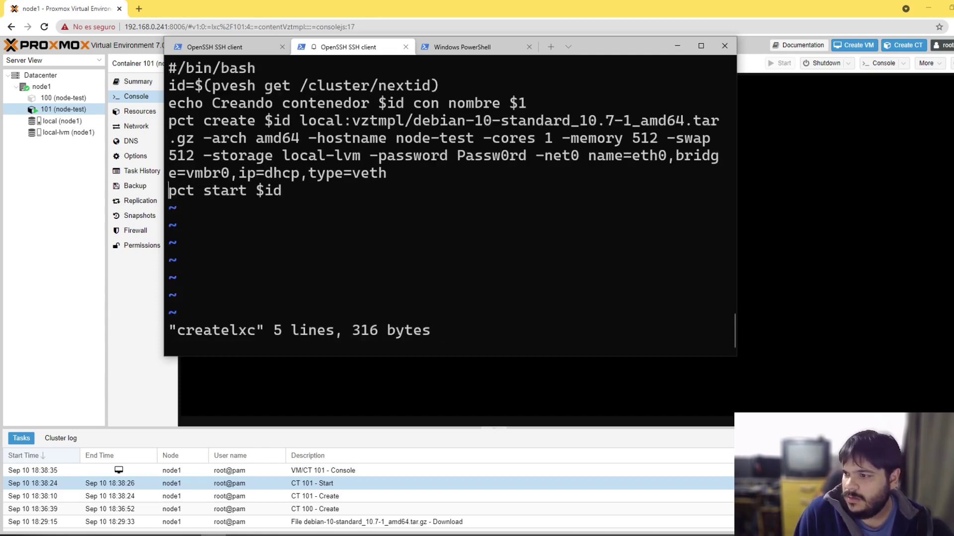
Step: Replace the node-test hostname in the pct create line with $1
{"action": "key", "text": "Up"}
{"action": "key", "text": "Right"}
{"action": "key", "text": "Right"}
{"action": "key", "text": "Right"}
{"action": "key", "text": "Right"}
{"action": "key", "text": "Right"}
{"action": "key", "text": "Right"}
{"action": "key", "text": "Right"}
{"action": "key", "text": "Right"}
{"action": "key", "text": "Right"}
{"action": "key", "text": "Right"}
{"action": "key", "text": "Right"}
{"action": "key", "text": "Right"}
{"action": "key", "text": "Right"}
{"action": "key", "text": "Right"}
{"action": "key", "text": "Right"}
{"action": "key", "text": "Right"}
{"action": "key", "text": "Right"}
{"action": "key", "text": "Right"}
{"action": "key", "text": "Right"}
{"action": "key", "text": "Right"}
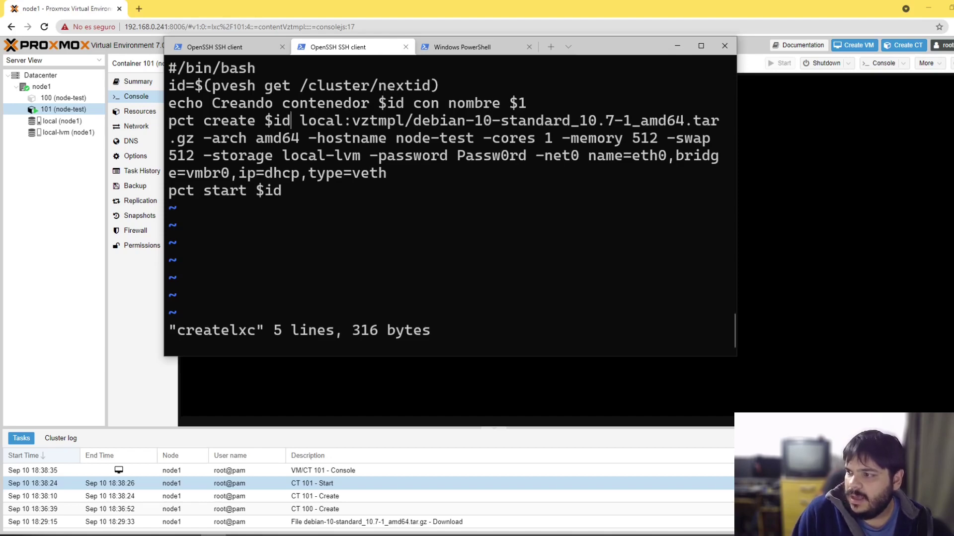
{"action": "key", "text": "Right"}
{"action": "key", "text": "Right"}
{"action": "key", "text": "Right"}
{"action": "key", "text": "Right"}
{"action": "key", "text": "Right"}
{"action": "key", "text": "Right"}
{"action": "key", "text": "Right"}
{"action": "key", "text": "Right"}
{"action": "key", "text": "Right"}
{"action": "key", "text": "Right"}
{"action": "key", "text": "Right"}
{"action": "key", "text": "Right"}
{"action": "key", "text": "Right"}
{"action": "key", "text": "Right"}
{"action": "key", "text": "Right"}
{"action": "key", "text": "Right"}
{"action": "key", "text": "Right"}
{"action": "key", "text": "Right"}
{"action": "key", "text": "Right"}
{"action": "key", "text": "Right"}
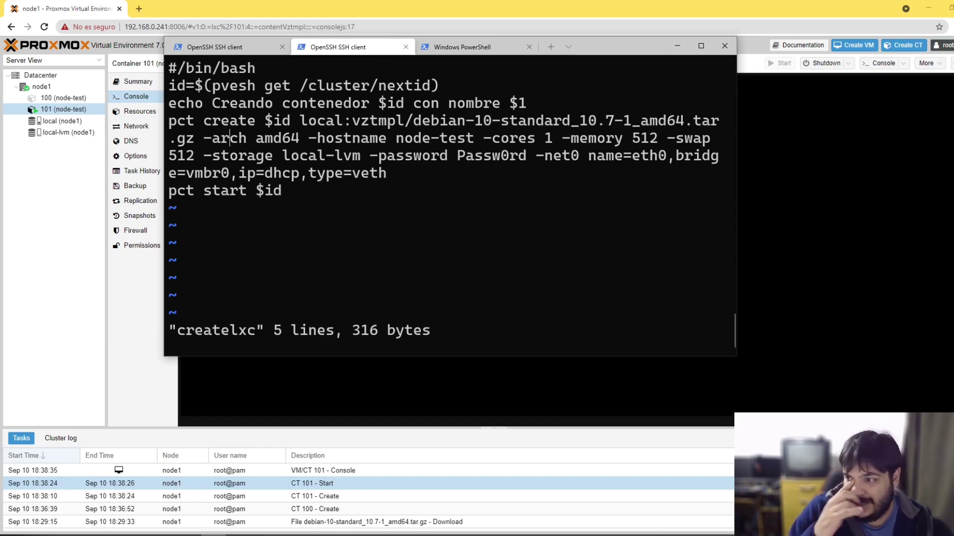
{"action": "key", "text": "Right"}
{"action": "key", "text": "Right"}
{"action": "key", "text": "Right"}
{"action": "key", "text": "Right"}
{"action": "key", "text": "Right"}
{"action": "key", "text": "Right"}
{"action": "key", "text": "Right"}
{"action": "key", "text": "Right"}
{"action": "key", "text": "Right"}
{"action": "key", "text": "Right"}
{"action": "key", "text": "Right"}
{"action": "key", "text": "Right"}
{"action": "key", "text": "Right"}
{"action": "key", "text": "Right"}
{"action": "key", "text": "Right"}
{"action": "key", "text": "Right"}
{"action": "key", "text": "Right"}
{"action": "key", "text": "Right"}
{"action": "key", "text": "Right"}
{"action": "key", "text": "Right"}
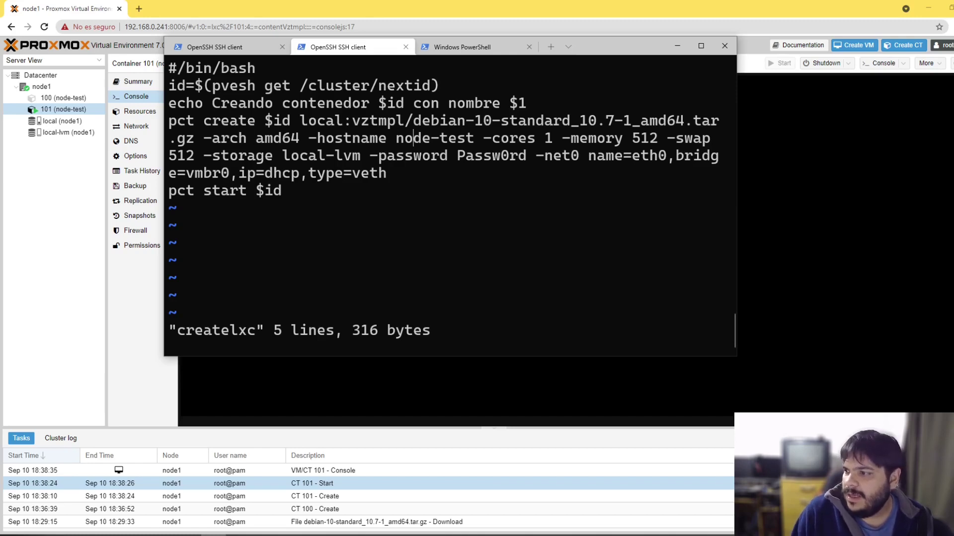
{"action": "key", "text": "Left"}
{"action": "key", "text": "Left"}
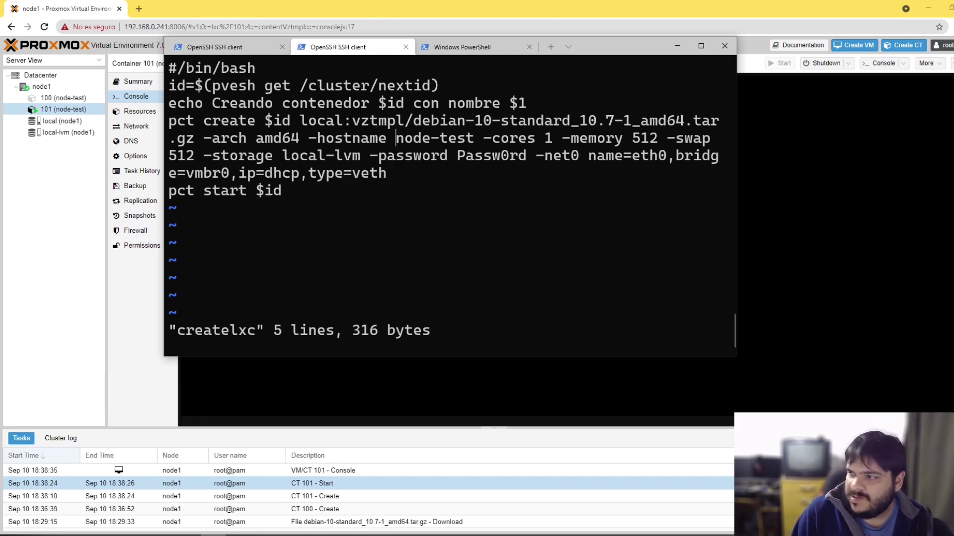
{"action": "type", "text": "i$1"}
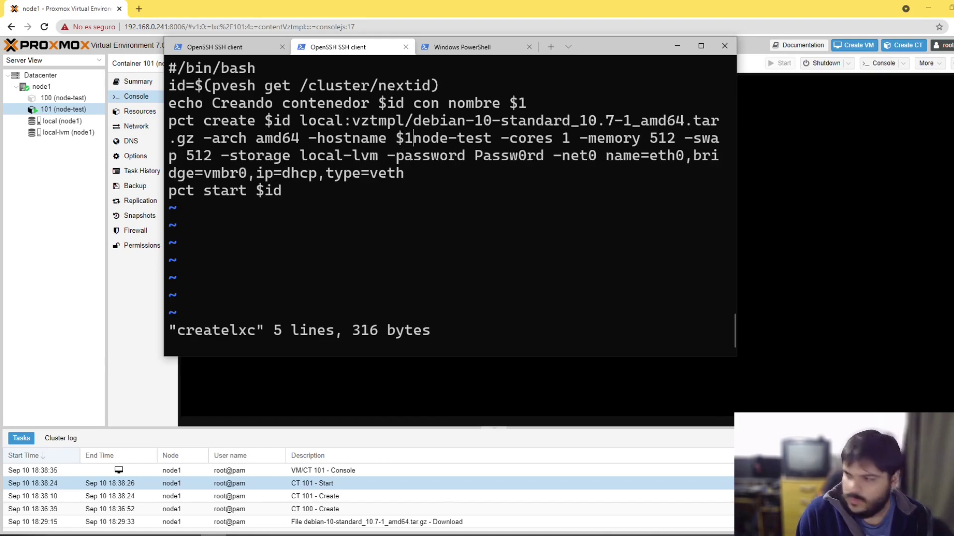
{"action": "key", "text": "Delete"}
{"action": "key", "text": "Delete"}
{"action": "key", "text": "Delete"}
{"action": "key", "text": "Delete"}
{"action": "key", "text": "Delete"}
{"action": "key", "text": "Delete"}
{"action": "key", "text": "Delete"}
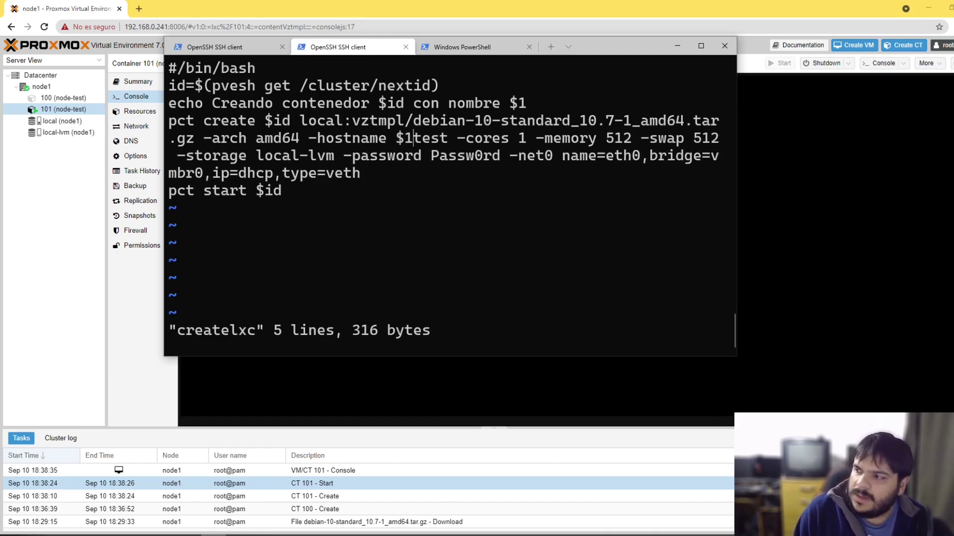
{"action": "key", "text": "Delete"}
{"action": "key", "text": "Delete"}
{"action": "key", "text": "Escape"}
Step: Save the 307-byte createlxc script with :w and quit vi with :q
{"action": "type", "text": ":wq"}
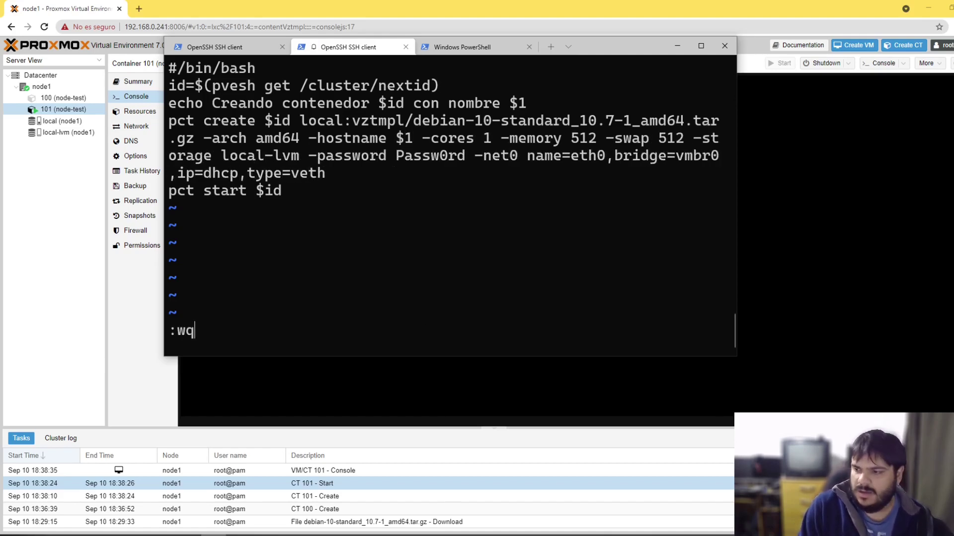
{"action": "key", "text": "BackSpace"}
{"action": "key", "text": "Return"}
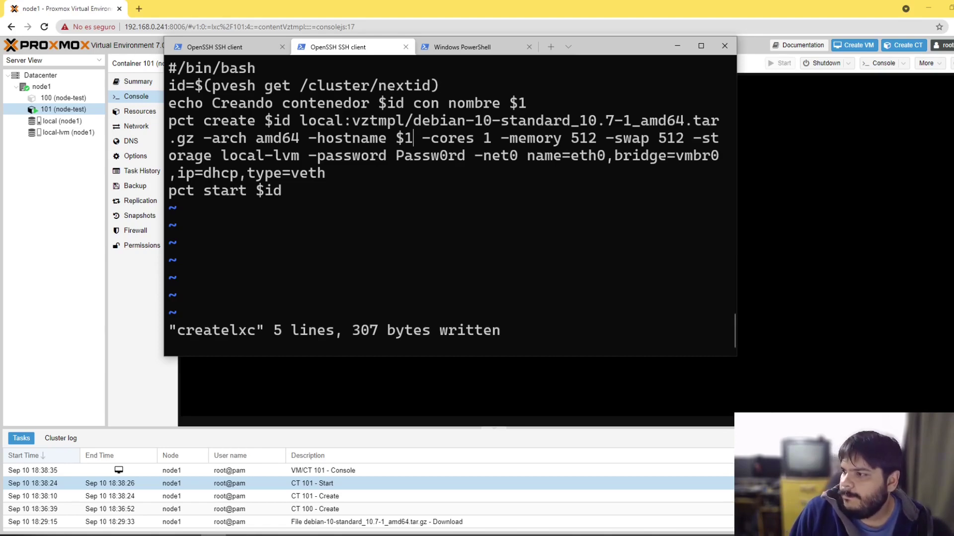
{"action": "type", "text": ":q"}
{"action": "key", "text": "Return"}
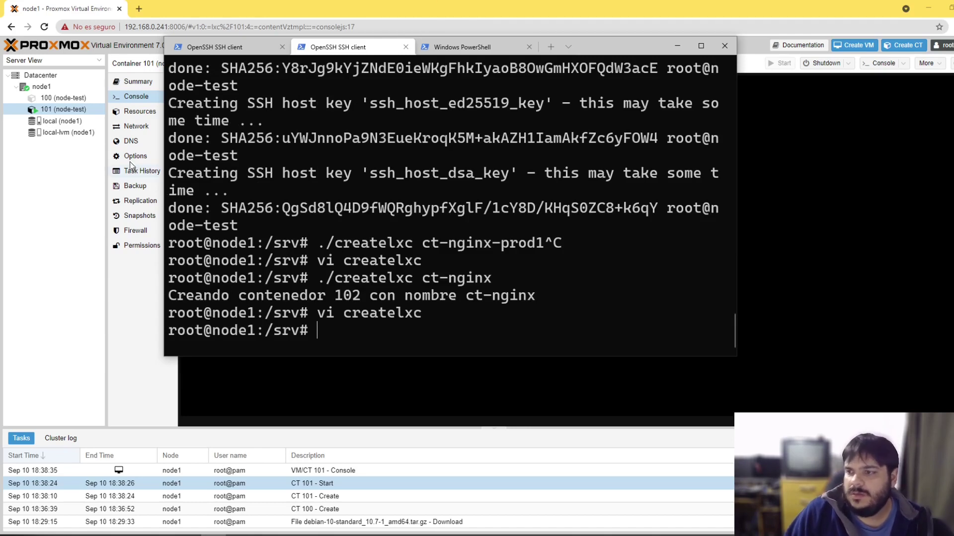
Step: Stop container 101 through Shutdown ▸ Stop and confirm
{"action": "right_click", "coordinate": [75, 103]}
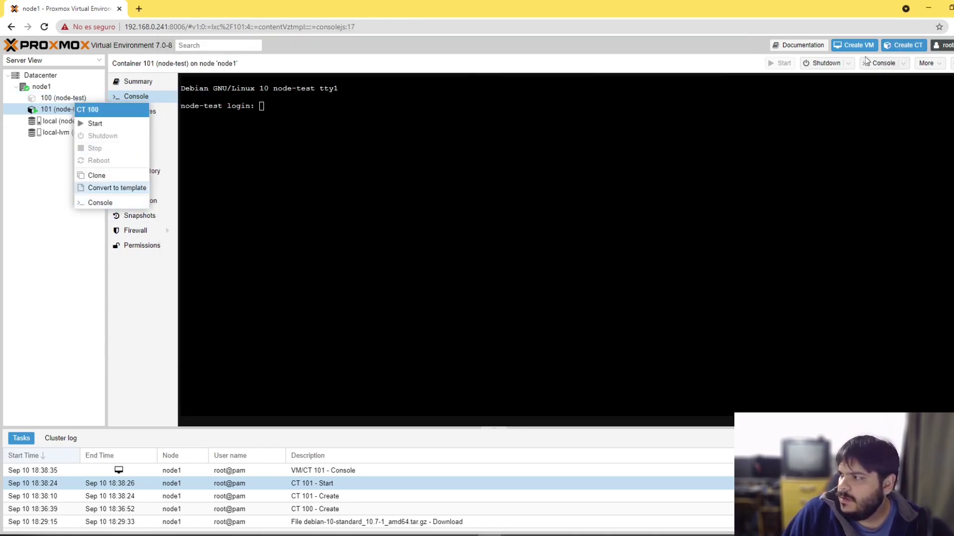
{"action": "left_click", "coordinate": [905, 65]}
{"action": "left_click", "coordinate": [925, 63]}
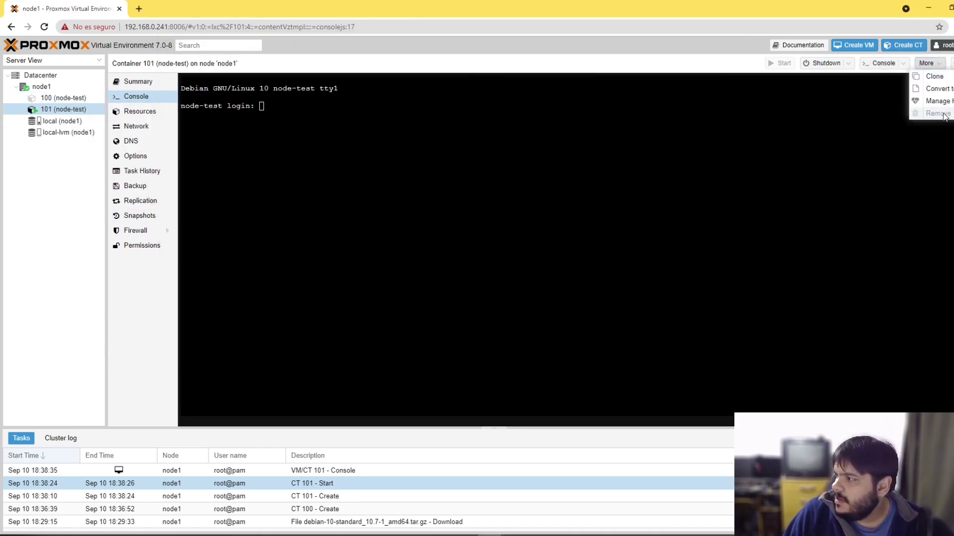
{"action": "left_click", "coordinate": [71, 112]}
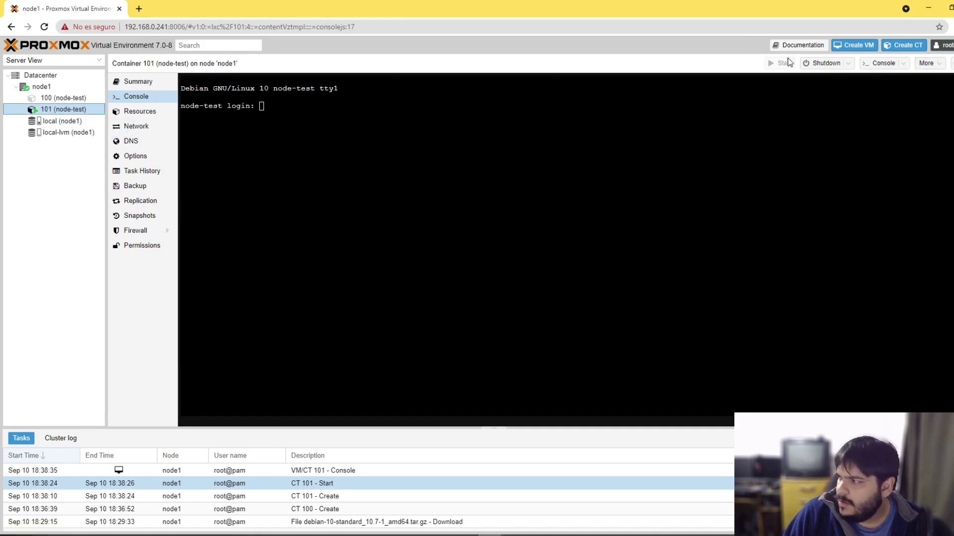
{"action": "left_click", "coordinate": [848, 64]}
{"action": "left_click", "coordinate": [822, 91]}
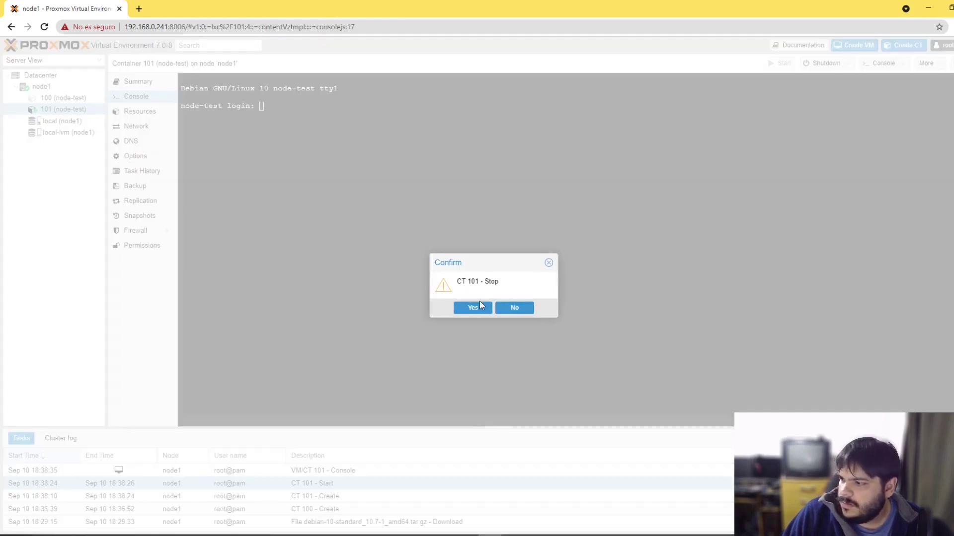
{"action": "left_click", "coordinate": [479, 301]}
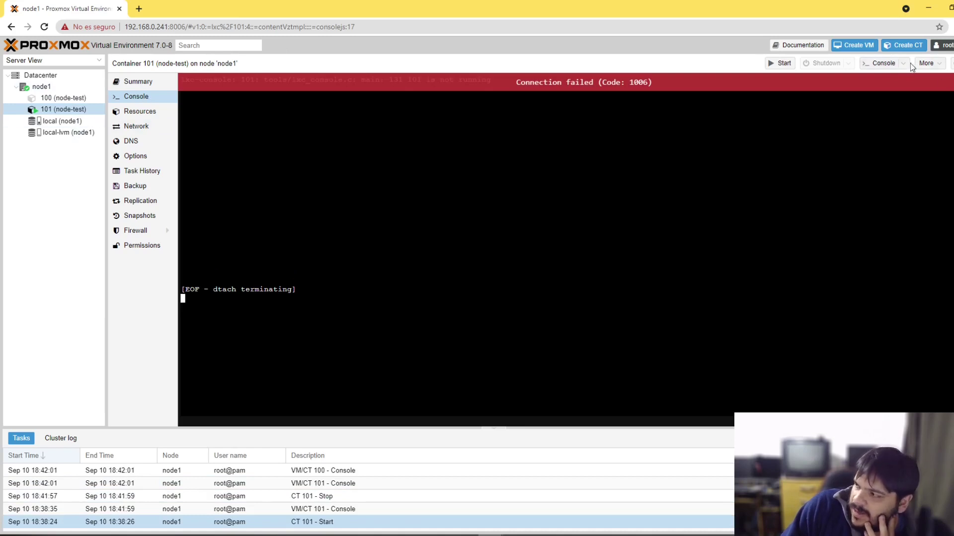
Step: Remove container 100, purging job configurations and destroying unreferenced disks
{"action": "left_click", "coordinate": [98, 100]}
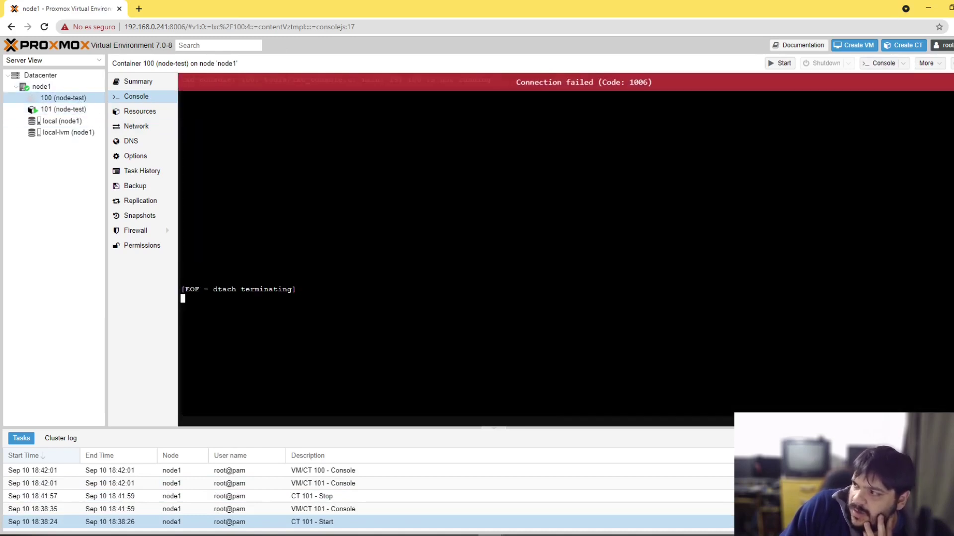
{"action": "left_click", "coordinate": [934, 70]}
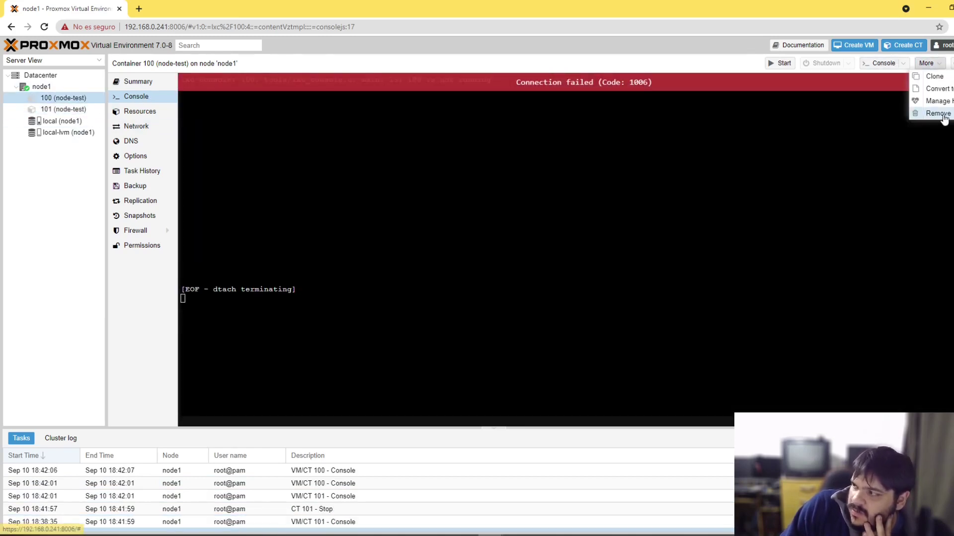
{"action": "left_click", "coordinate": [944, 118]}
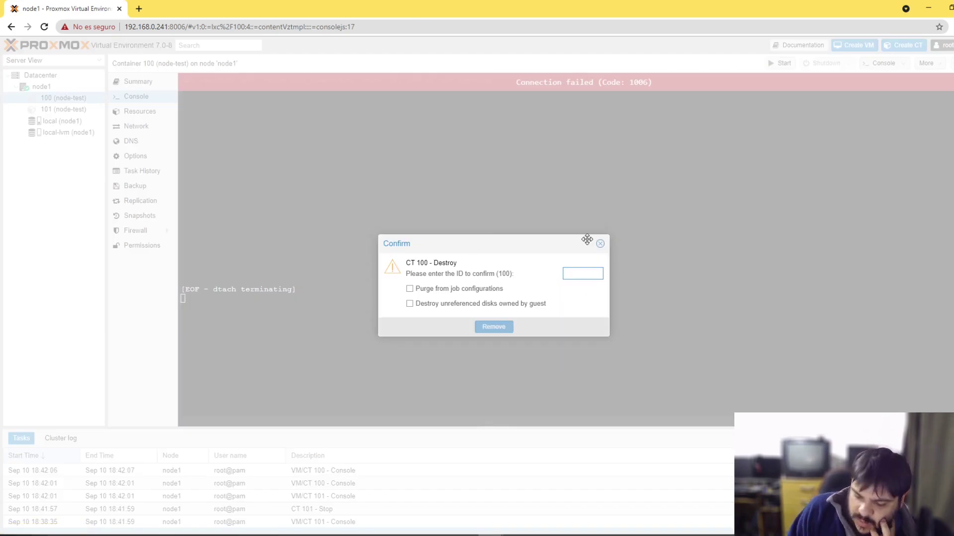
{"action": "type", "text": "100"}
{"action": "left_click", "coordinate": [476, 291]}
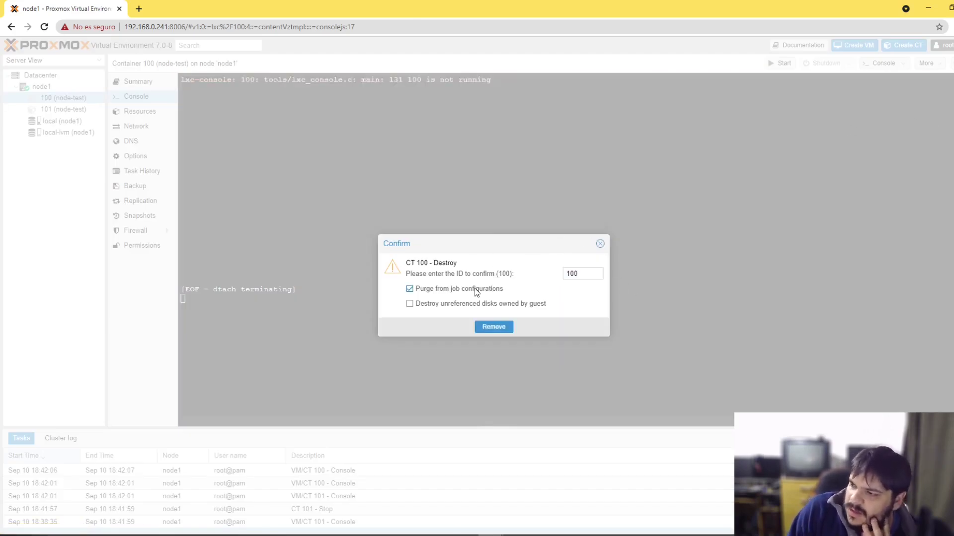
{"action": "left_click", "coordinate": [458, 308]}
{"action": "left_click", "coordinate": [478, 328]}
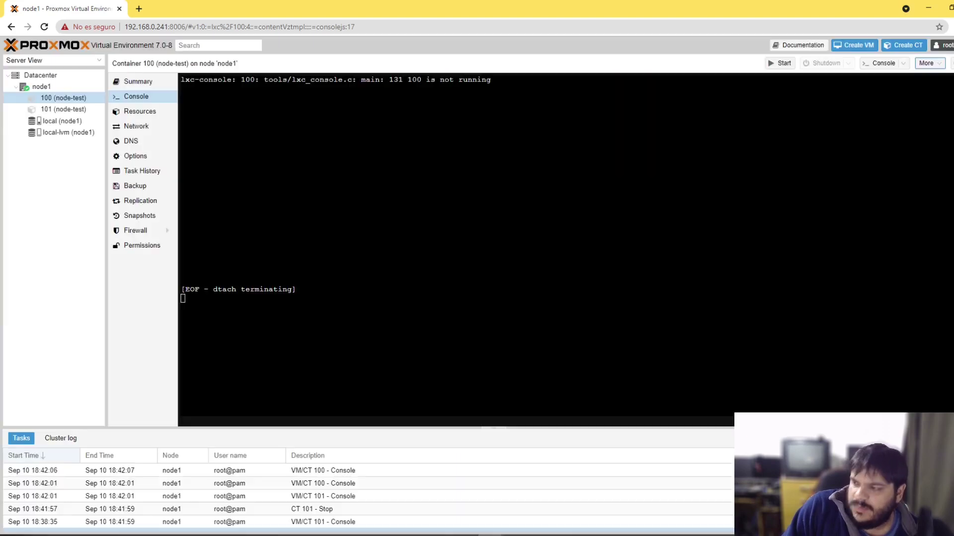
Step: Remove container 101 with Purge from job configurations, then bring the SSH terminal forward
{"action": "left_click", "coordinate": [69, 109]}
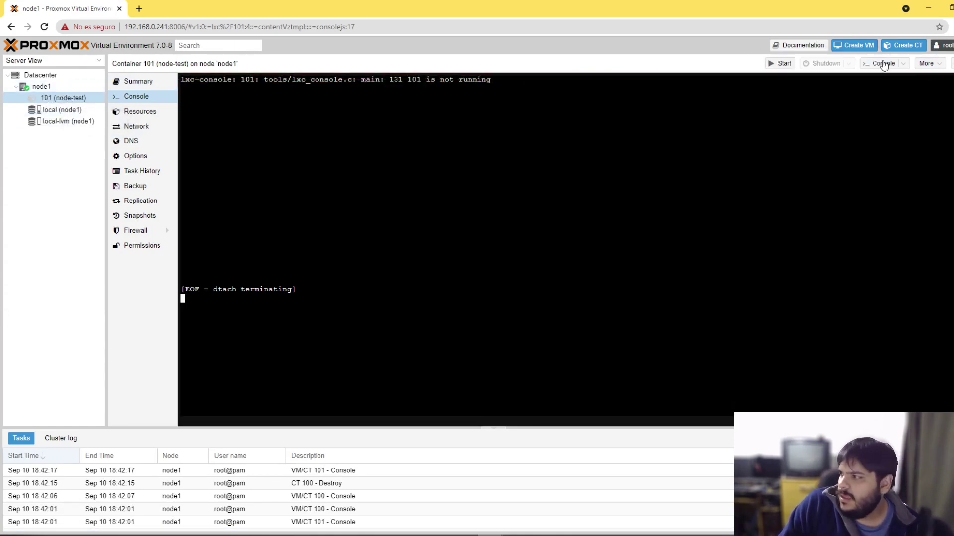
{"action": "left_click", "coordinate": [927, 63]}
{"action": "left_click", "coordinate": [938, 112]}
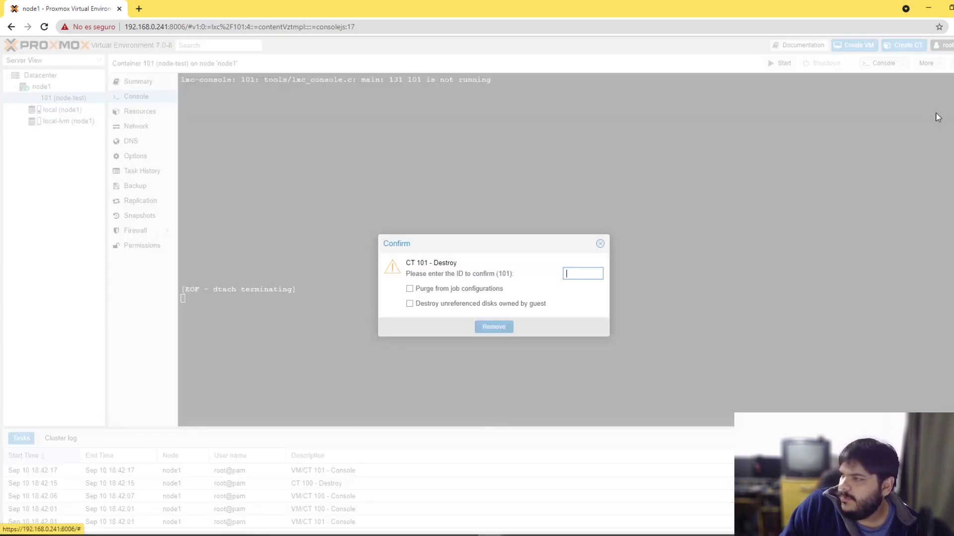
{"action": "type", "text": "10"}
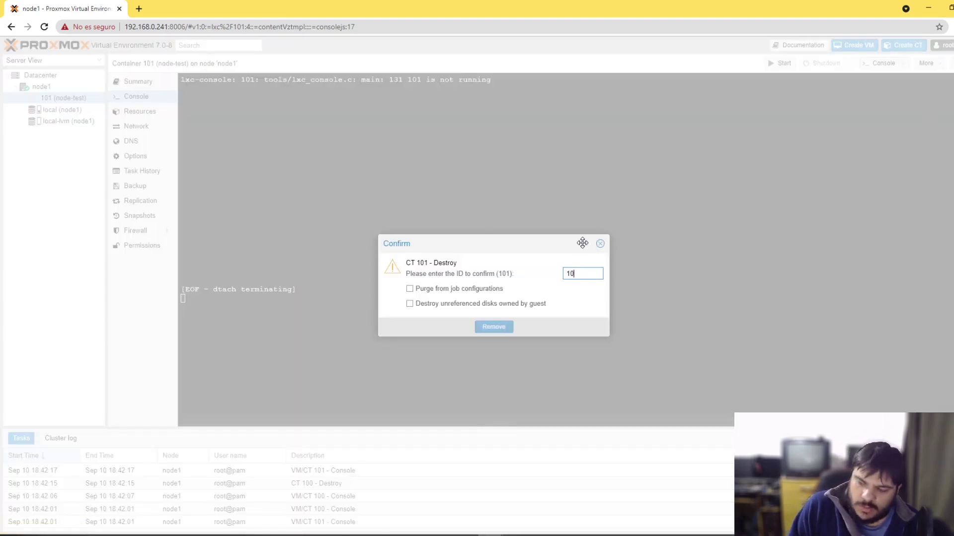
{"action": "type", "text": "1"}
{"action": "left_click", "coordinate": [440, 290]}
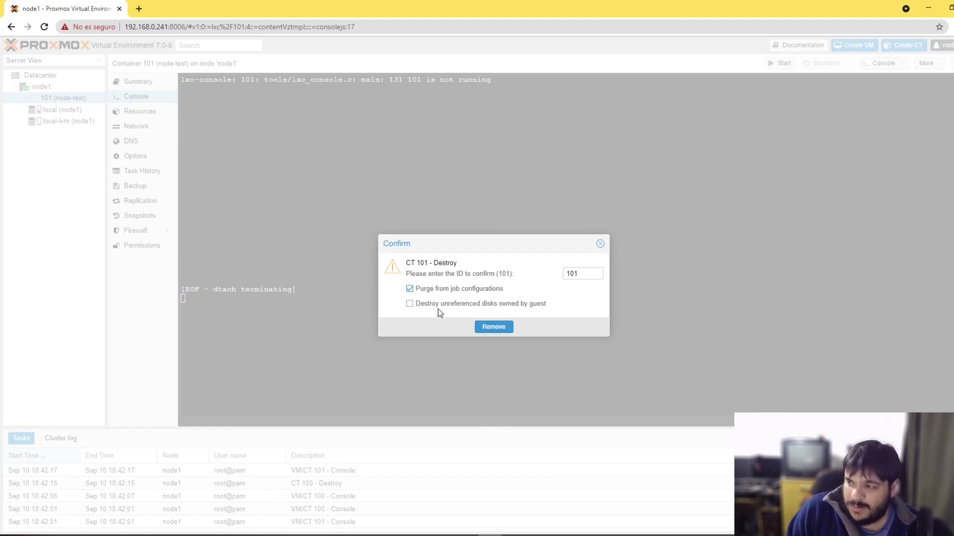
{"action": "left_click", "coordinate": [495, 328]}
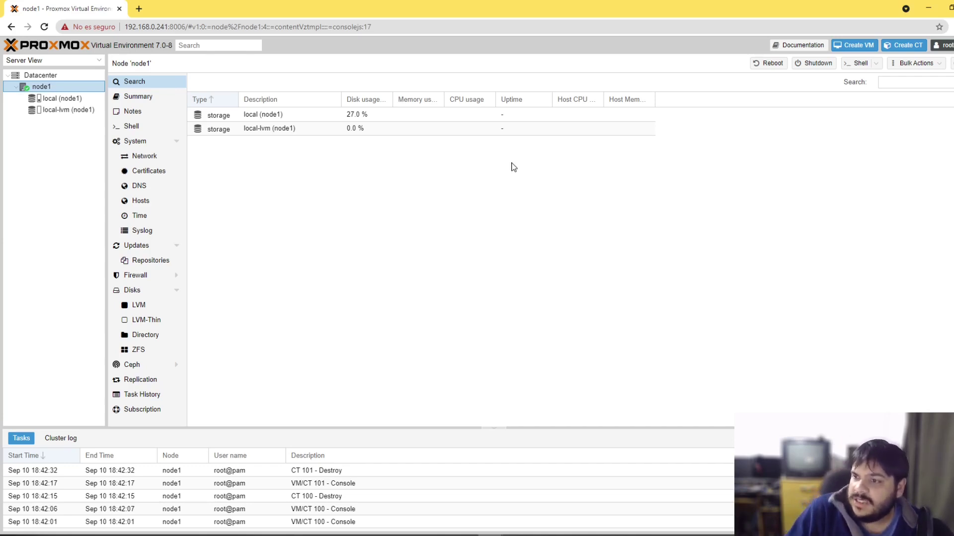
{"action": "left_click", "coordinate": [213, 116]}
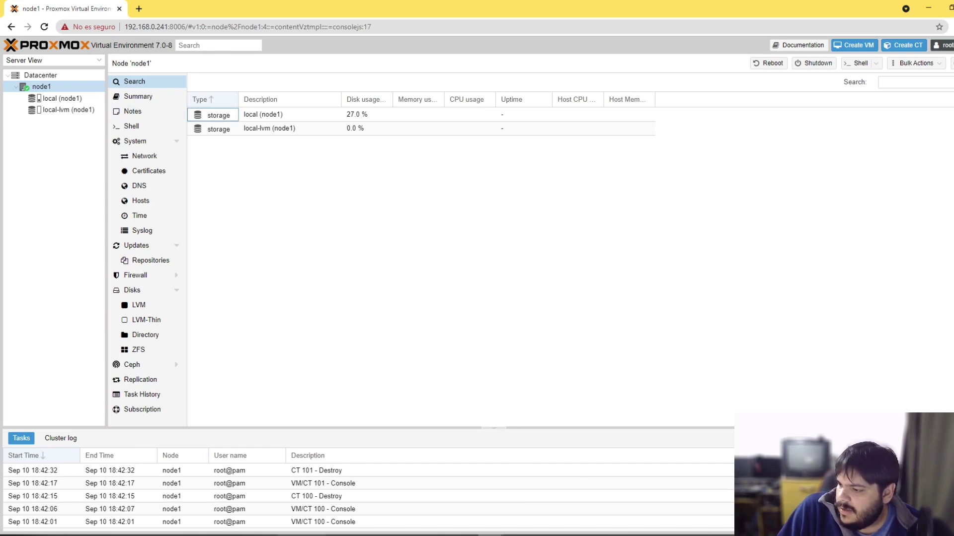
{"action": "left_click", "coordinate": [214, 535]}
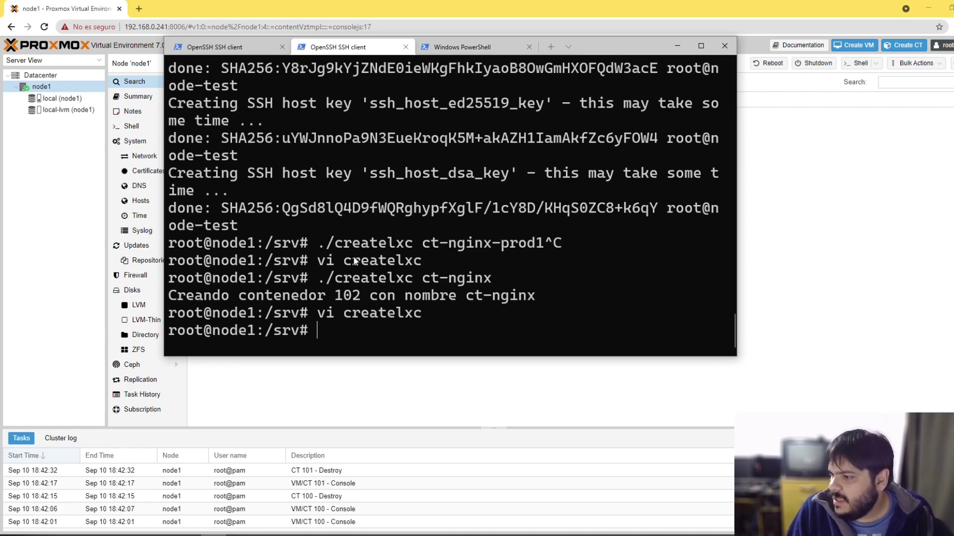
Step: Edit the recalled ct-nginx command into ./createlxc ct-template and run it to create container 100
{"action": "left_click_drag", "start_coordinate": [319, 279], "coordinate": [490, 282]}
{"action": "right_click", "coordinate": [491, 281]}
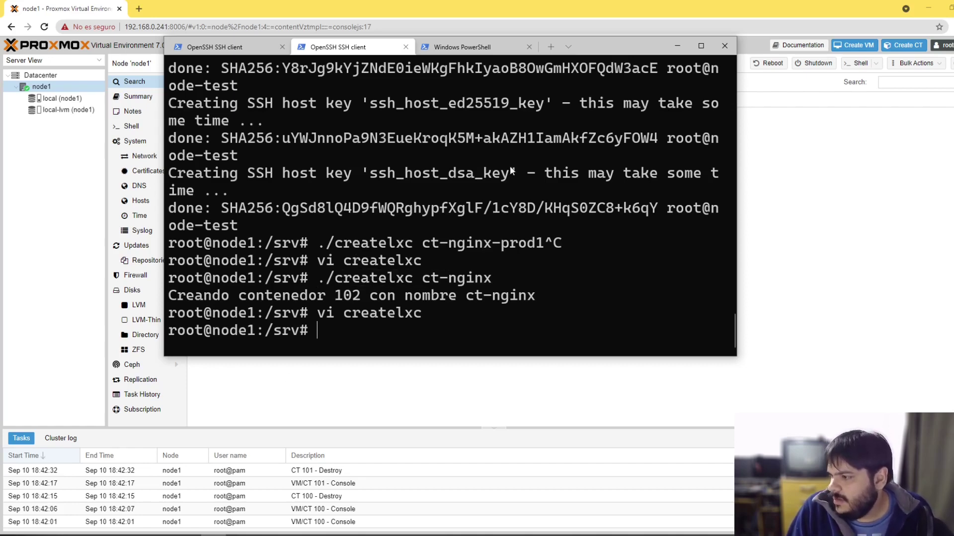
{"action": "key", "text": "Up"}
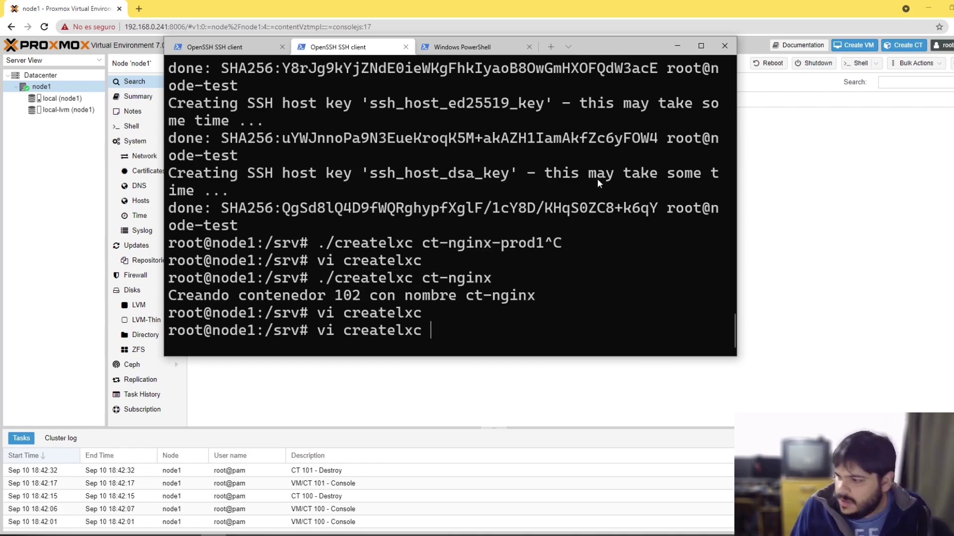
{"action": "key", "text": "Down"}
{"action": "key", "text": "Up"}
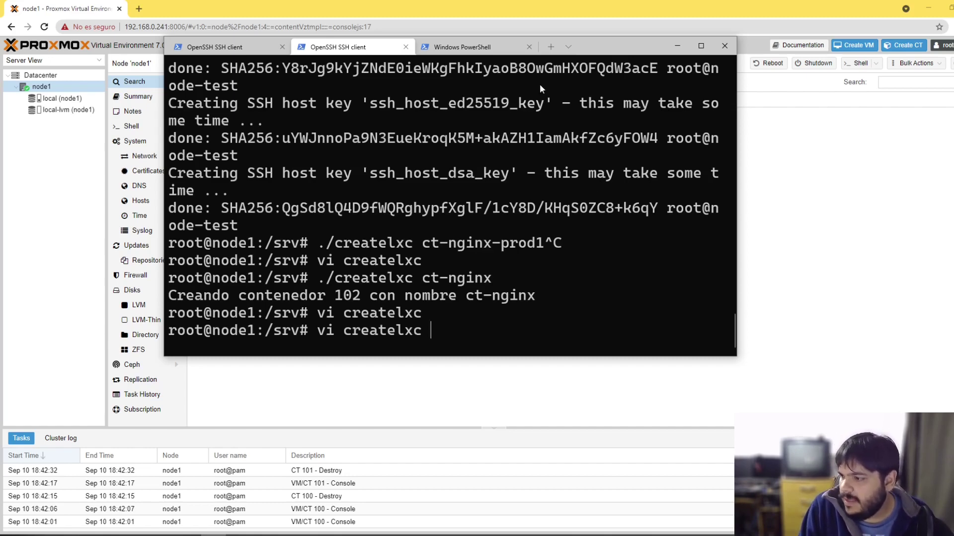
{"action": "key", "text": "Up"}
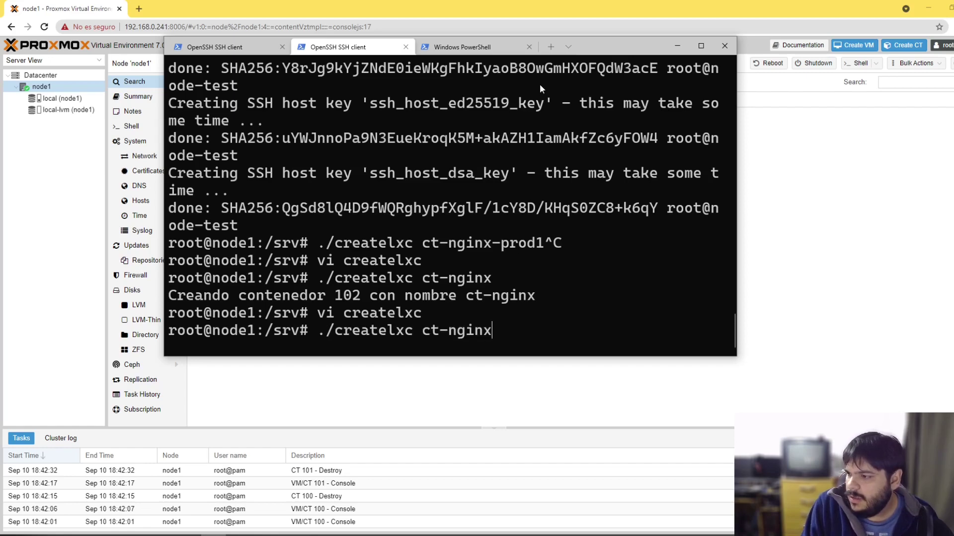
{"action": "key", "text": "BackSpace"}
{"action": "key", "text": "BackSpace"}
{"action": "key", "text": "BackSpace"}
{"action": "key", "text": "BackSpace"}
{"action": "key", "text": "BackSpace"}
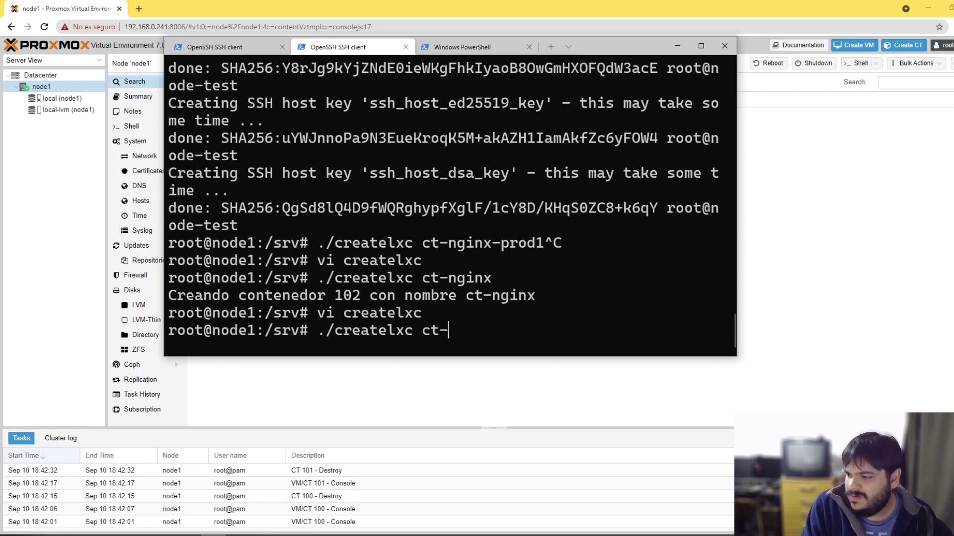
{"action": "type", "text": "templ"}
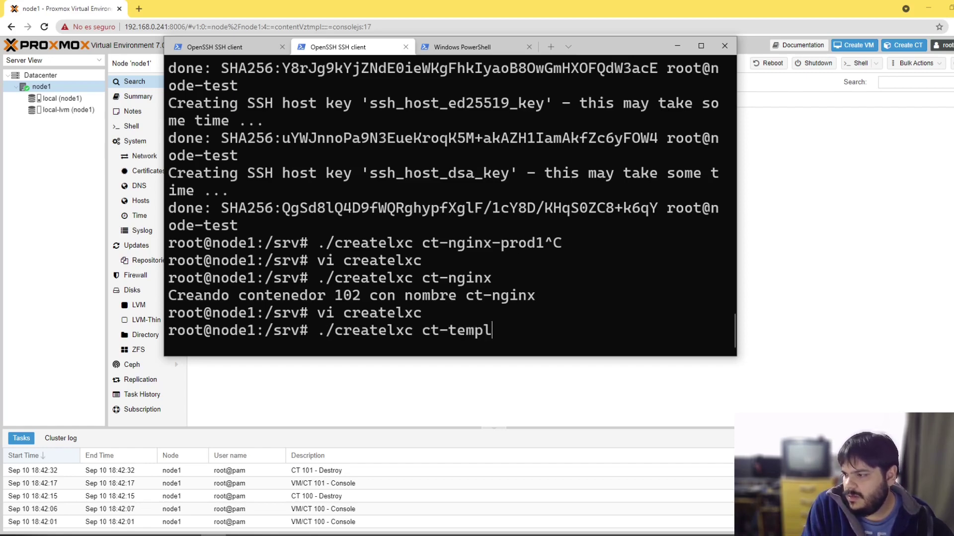
{"action": "type", "text": "ate"}
{"action": "key", "text": "Return"}
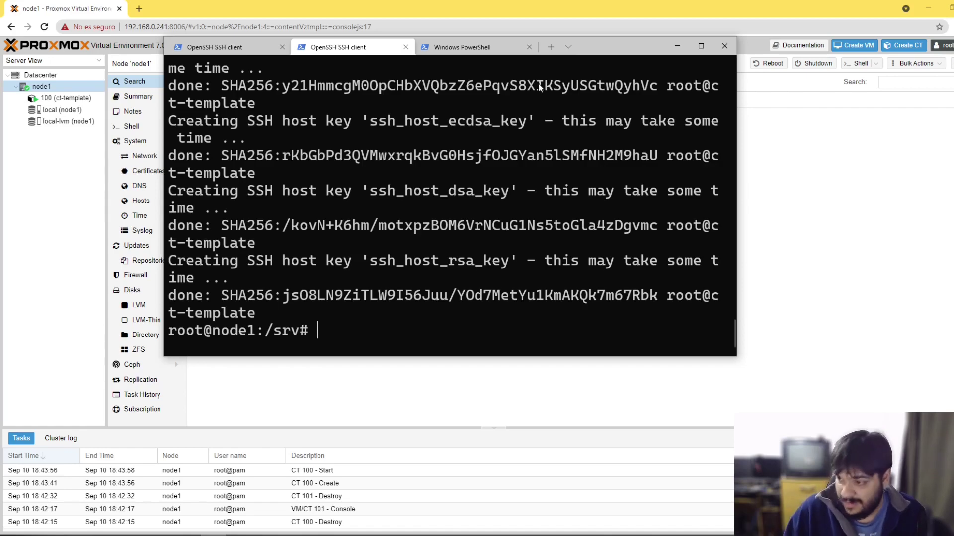
Step: Open container 100's console and log in as root
{"action": "left_click", "coordinate": [47, 98]}
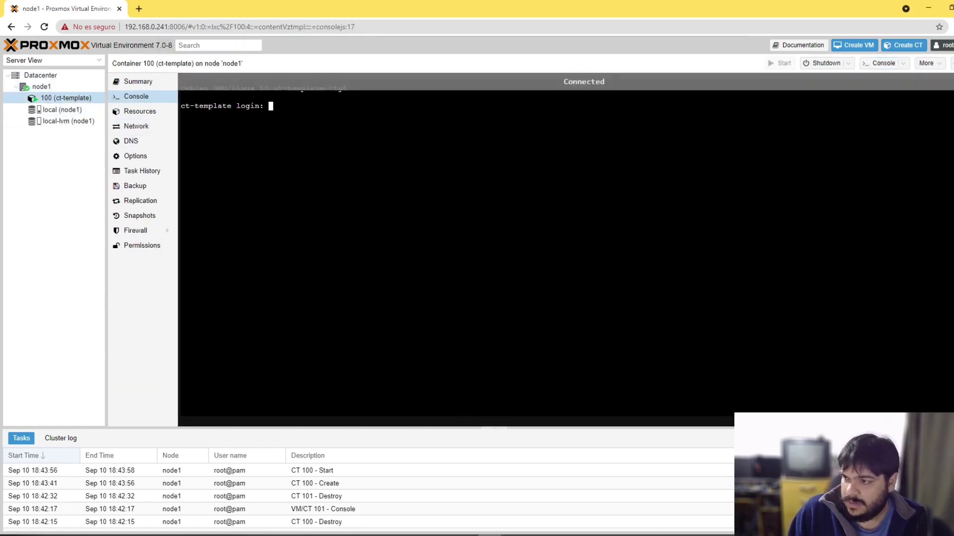
{"action": "type", "text": "root"}
{"action": "key", "text": "Return"}
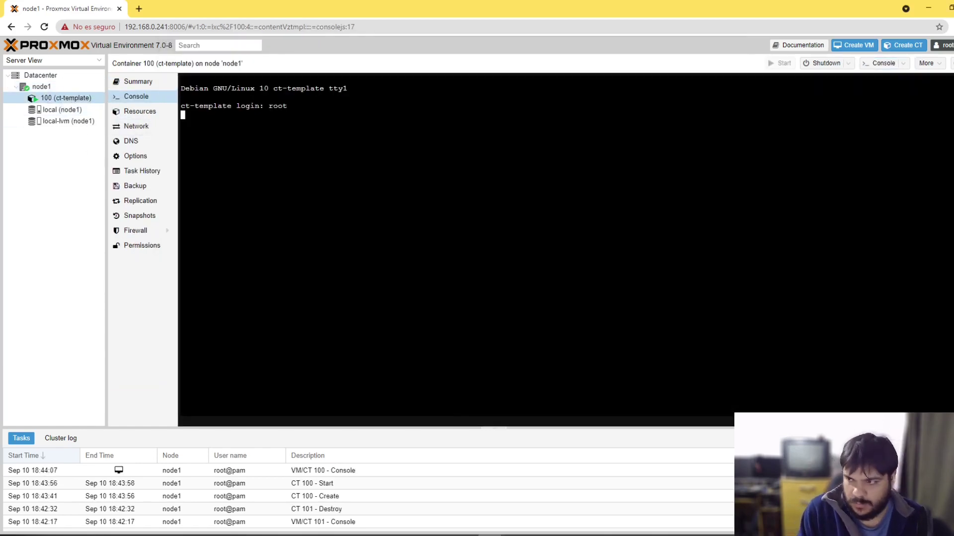
{"action": "key", "text": "Return"}
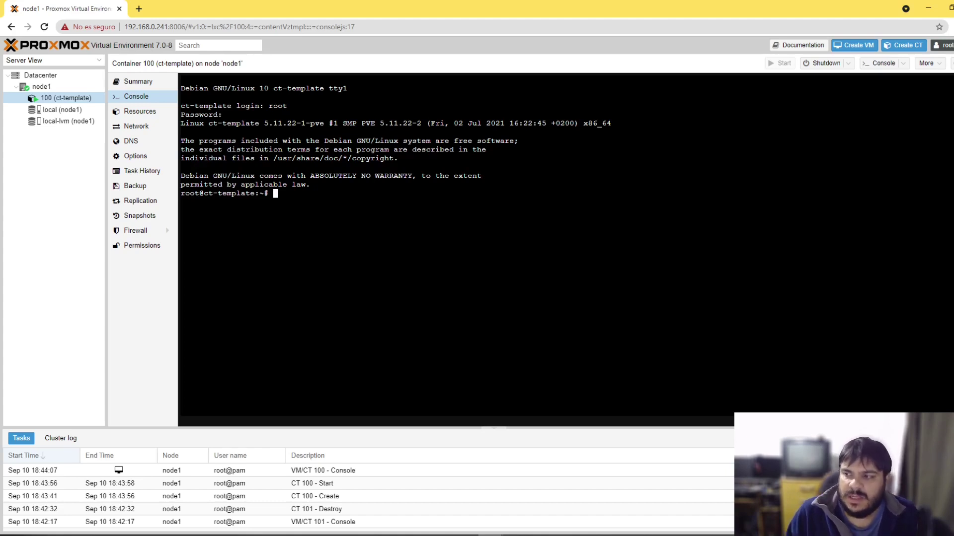
Step: Run ip a and copy the container's address 192.168.0.77
{"action": "type", "text": "ip a"}
{"action": "key", "text": "Return"}
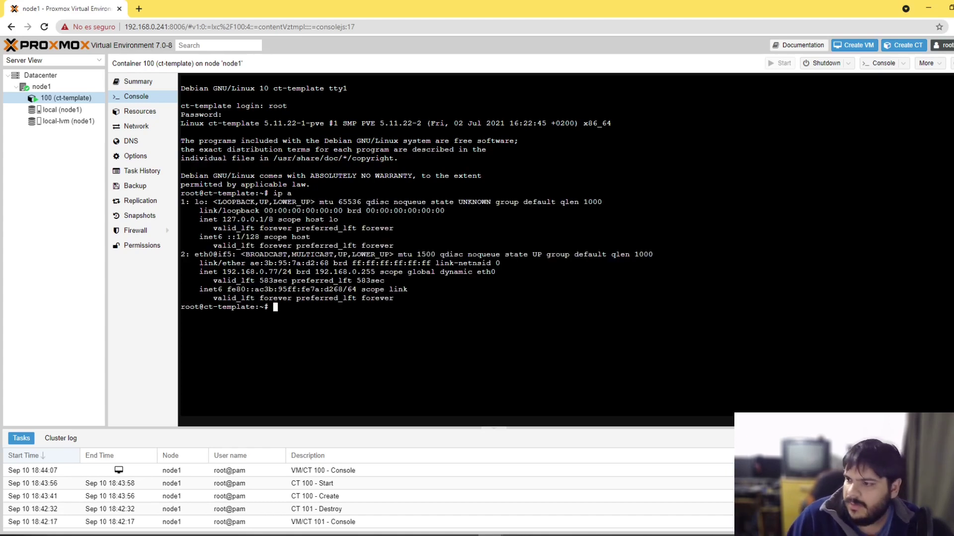
{"action": "left_click_drag", "start_coordinate": [222, 272], "coordinate": [278, 272]}
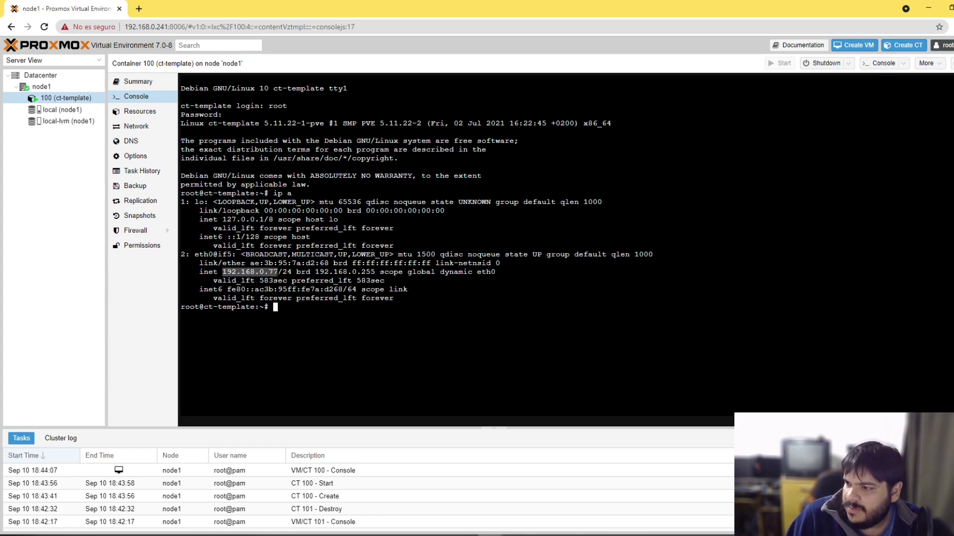
{"action": "right_click", "coordinate": [277, 273]}
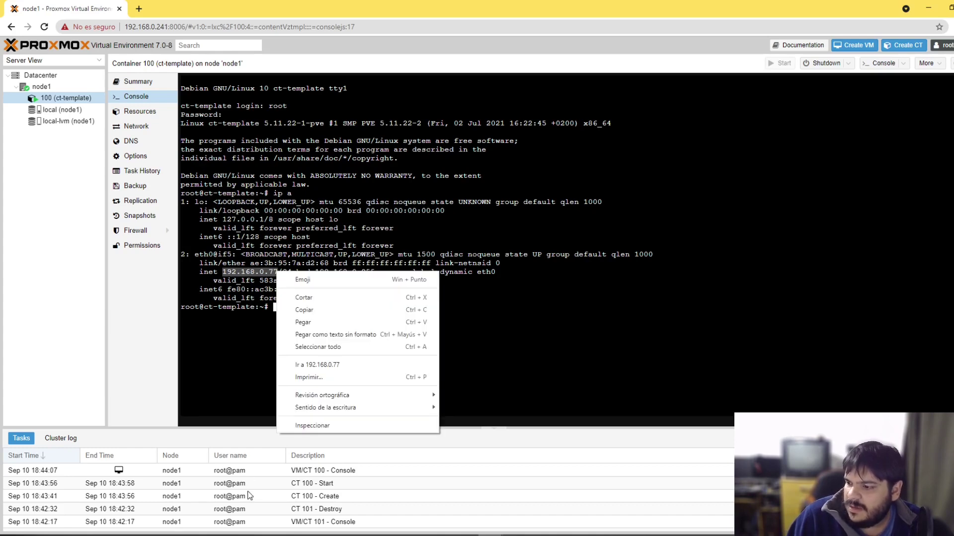
{"action": "left_click", "coordinate": [303, 318]}
{"action": "left_click", "coordinate": [214, 535]}
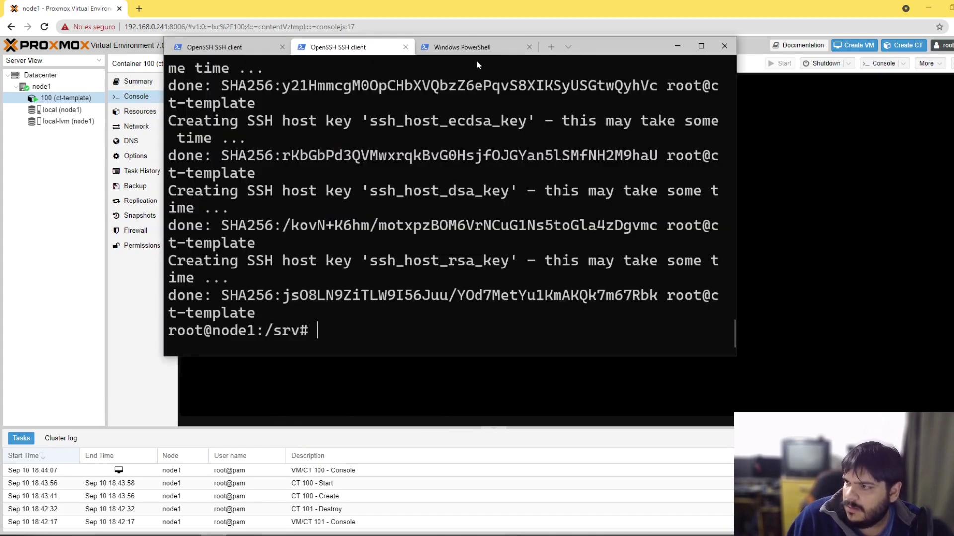
Step: Switch to the Windows PowerShell tab and clear the screen with cls
{"action": "left_click", "coordinate": [472, 48]}
{"action": "left_click_drag", "start_coordinate": [607, 46], "coordinate": [827, 70]}
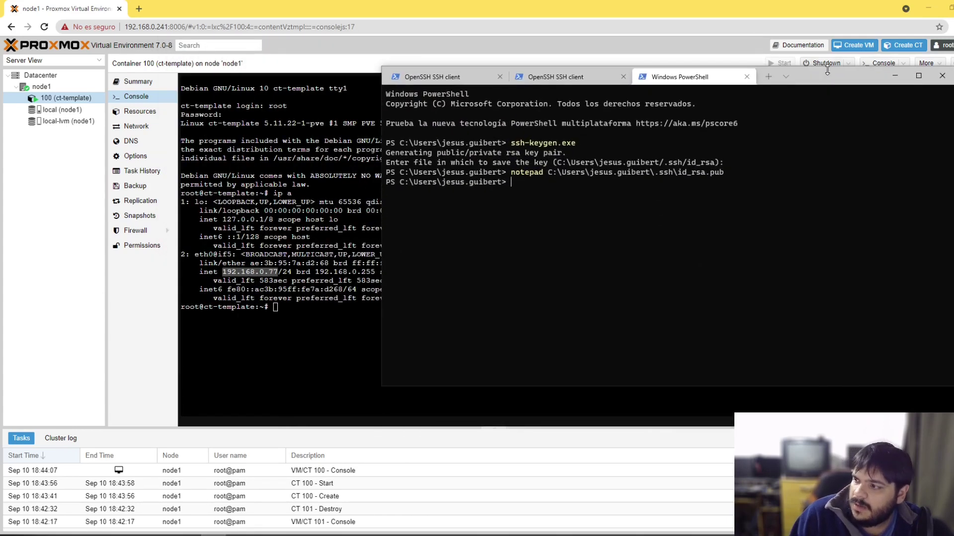
{"action": "type", "text": "cls"}
{"action": "key", "text": "Return"}
{"action": "type", "text": "shjjj"}
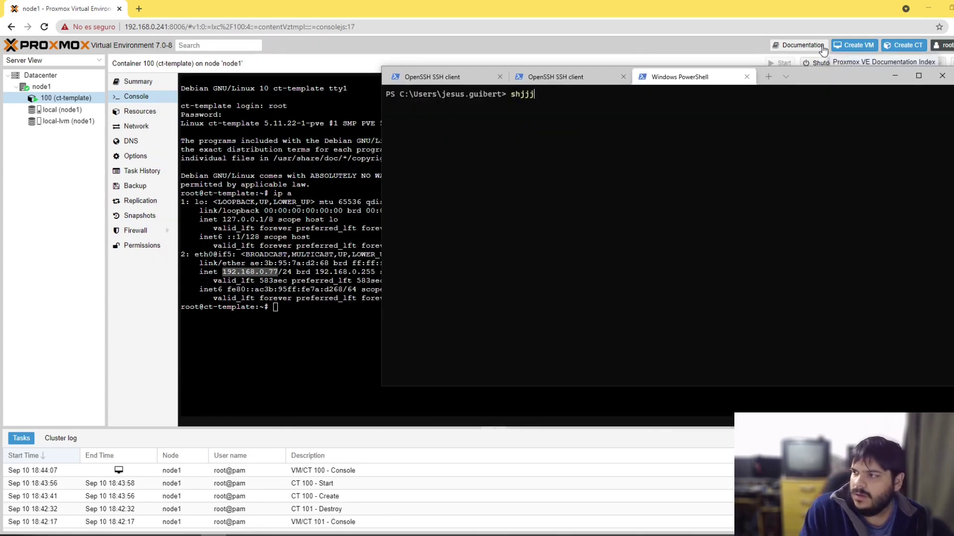
{"action": "key", "text": "BackSpace"}
{"action": "key", "text": "BackSpace"}
{"action": "key", "text": "BackSpace"}
{"action": "key", "text": "BackSpace"}
{"action": "key", "text": "BackSpace"}
{"action": "type", "text": "ssh "}
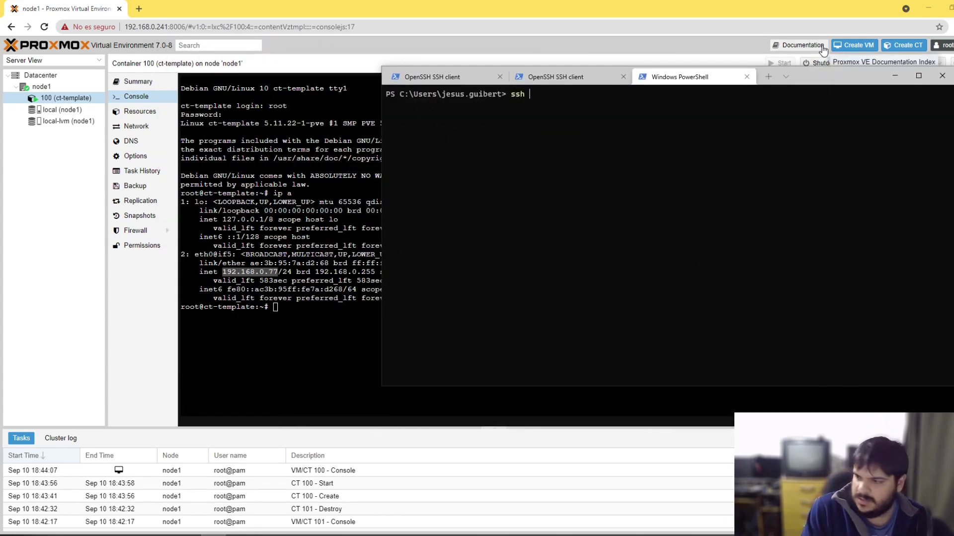
{"action": "type", "text": "root@"}
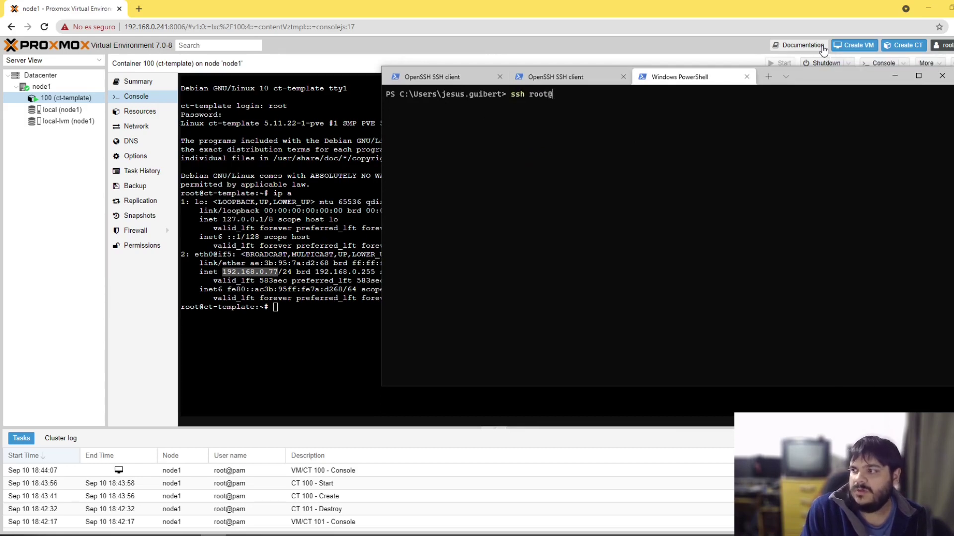
{"action": "type", "text": "19"}
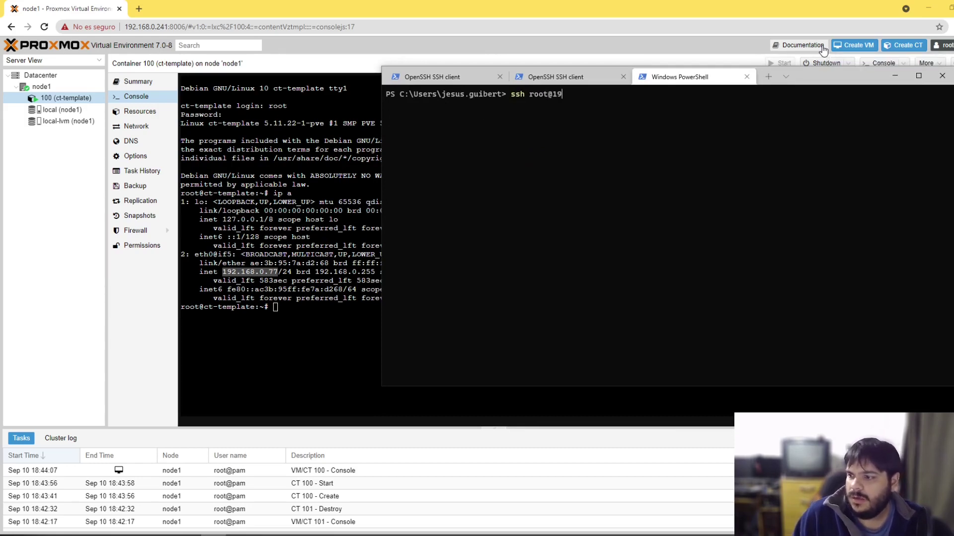
{"action": "type", "text": "2.168.0.77"}
{"action": "key", "text": "Return"}
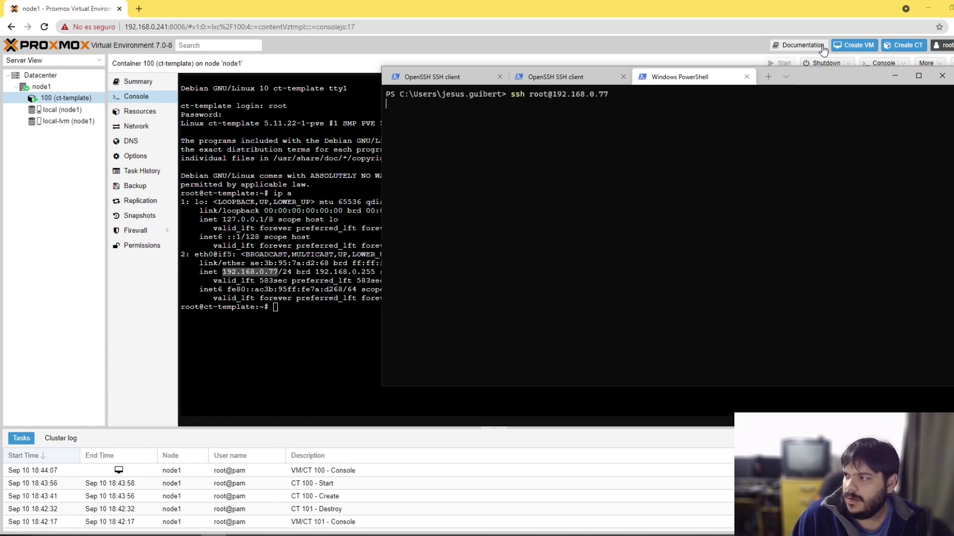
{"action": "type", "text": "yes"}
{"action": "key", "text": "Return"}
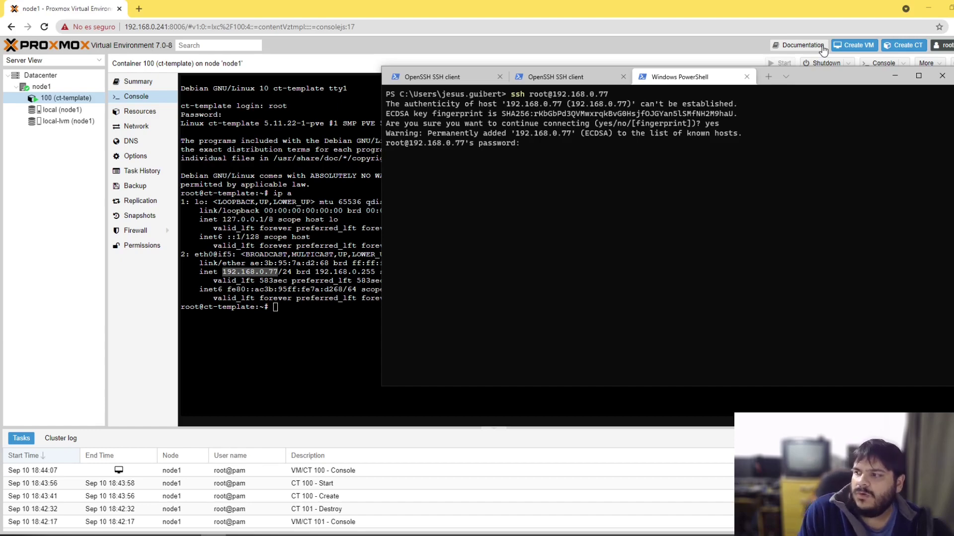
{"action": "key", "text": "Return"}
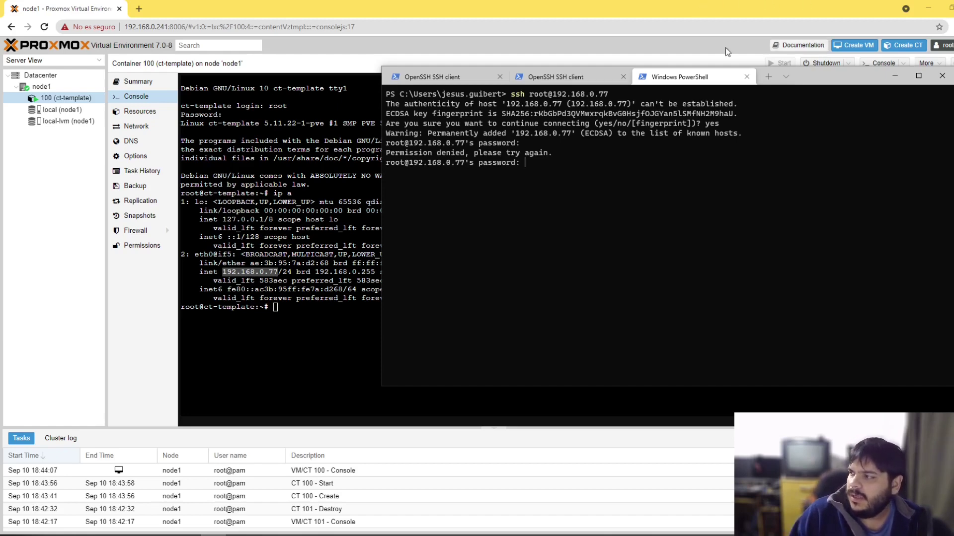
{"action": "left_click", "coordinate": [895, 75]}
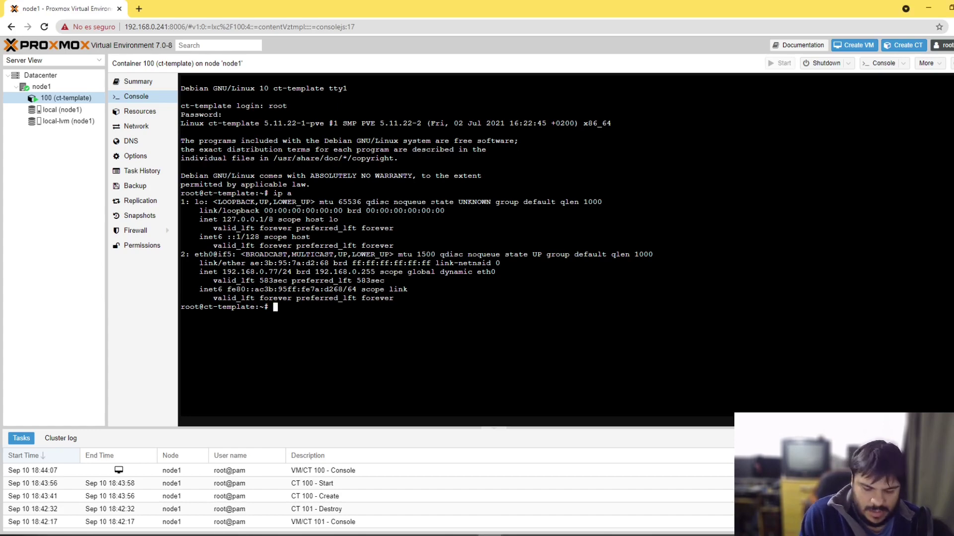
Step: Create the .ssh directory in root's home and enter it
{"action": "type", "text": "ls"}
{"action": "key", "text": "Return"}
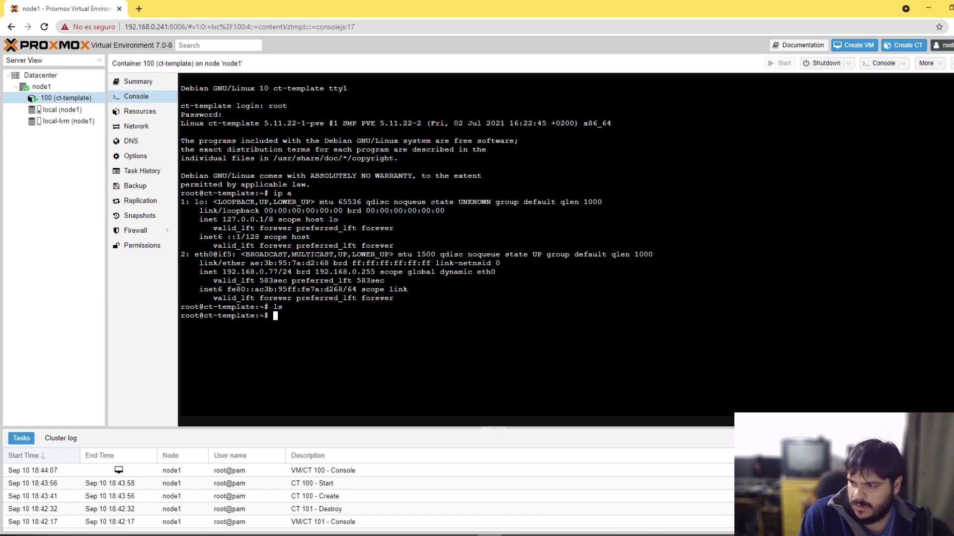
{"action": "type", "text": "cd ..sh"}
{"action": "key", "text": "Return"}
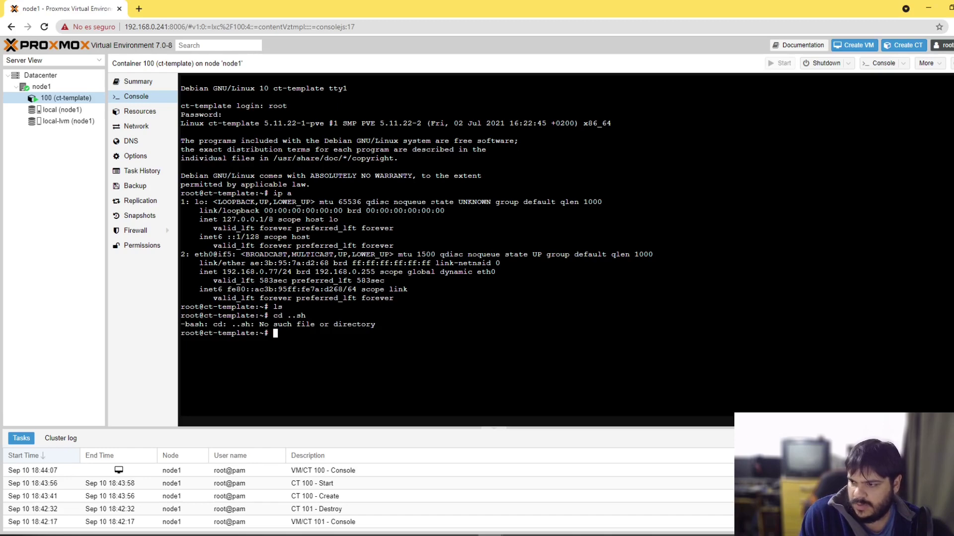
{"action": "type", "text": "cd .s"}
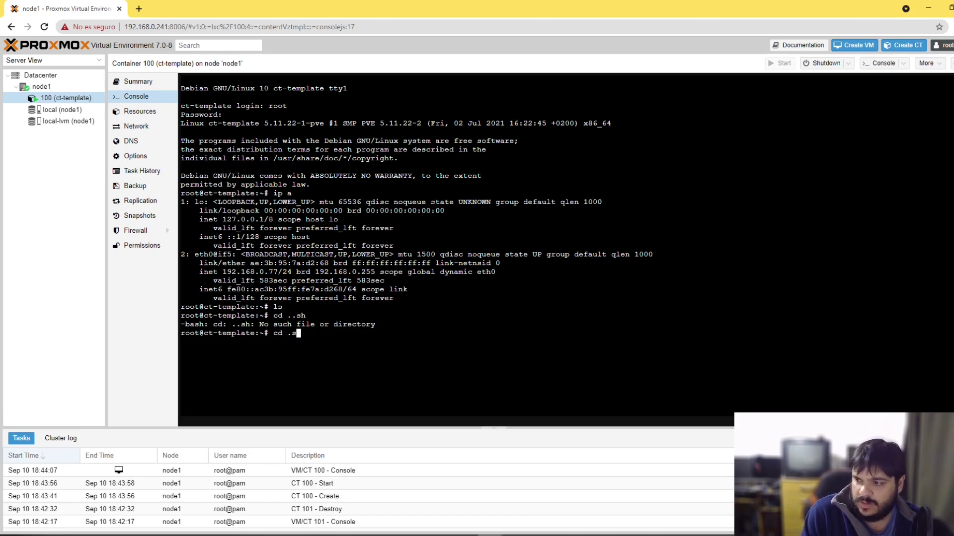
{"action": "type", "text": "sh"}
{"action": "key", "text": "Return"}
{"action": "type", "text": "mk"}
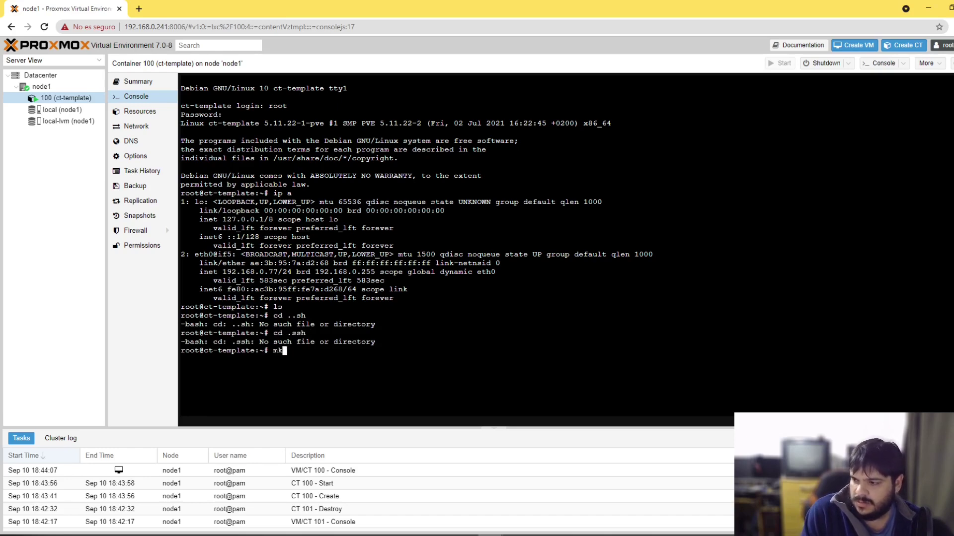
{"action": "type", "text": "dir ."}
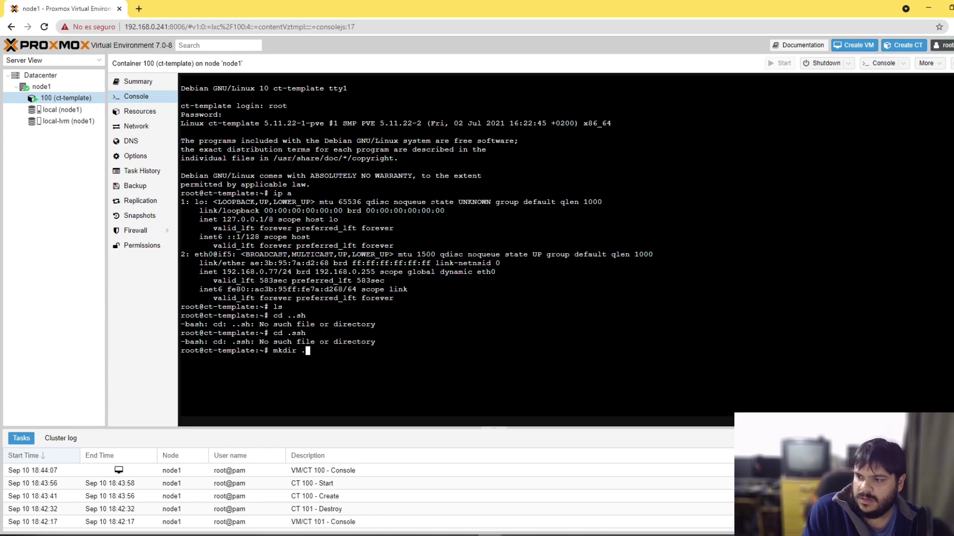
{"action": "type", "text": "ssh"}
{"action": "key", "text": "Return"}
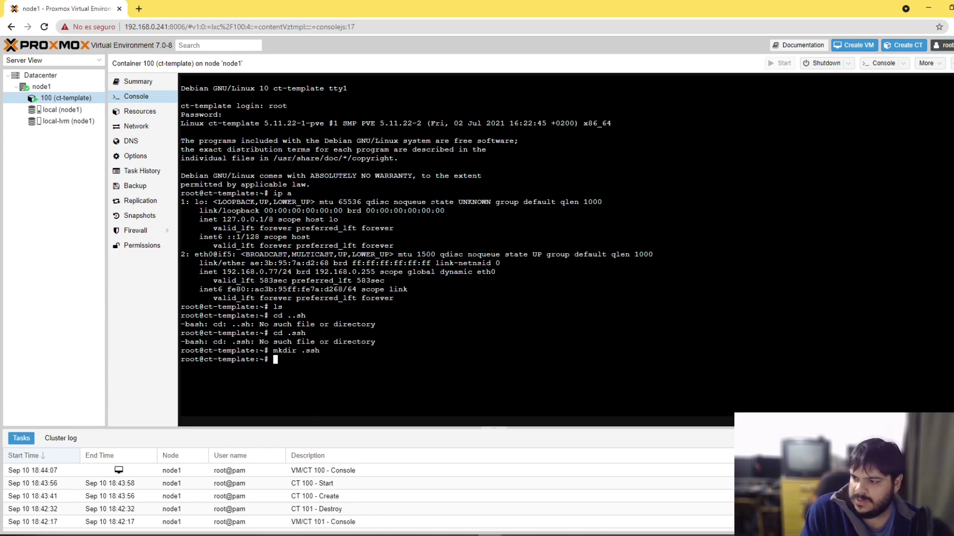
{"action": "type", "text": "cd .ssh"}
{"action": "key", "text": "Return"}
Step: Paste the public key into a new authorized_keys file, save it, and cancel the failed ssh login
{"action": "type", "text": "vi "}
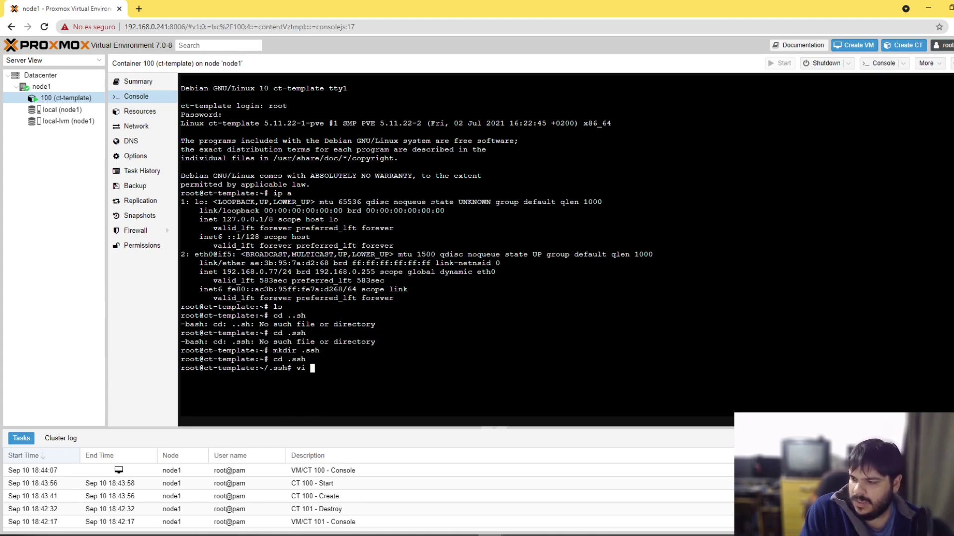
{"action": "type", "text": "auto"}
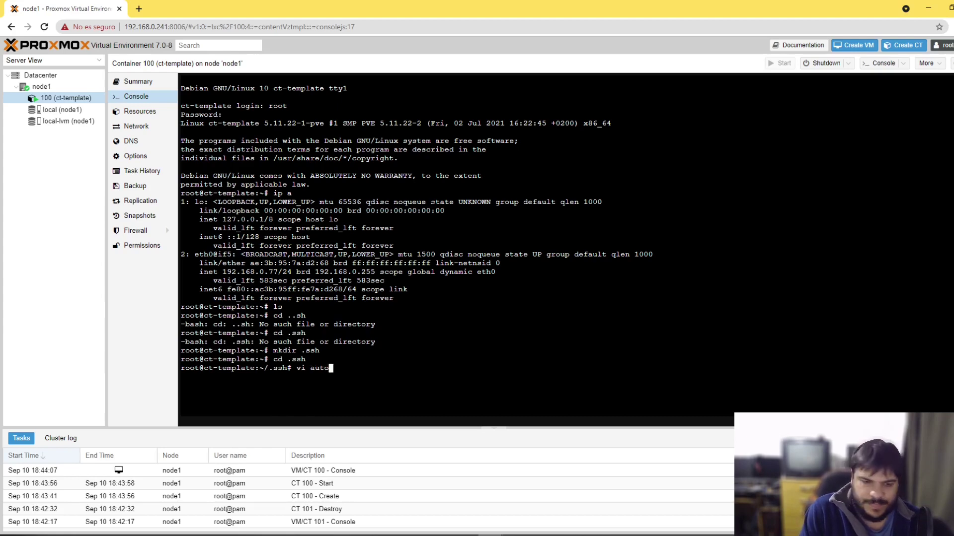
{"action": "key", "text": "BackSpace"}
{"action": "type", "text": "hori"}
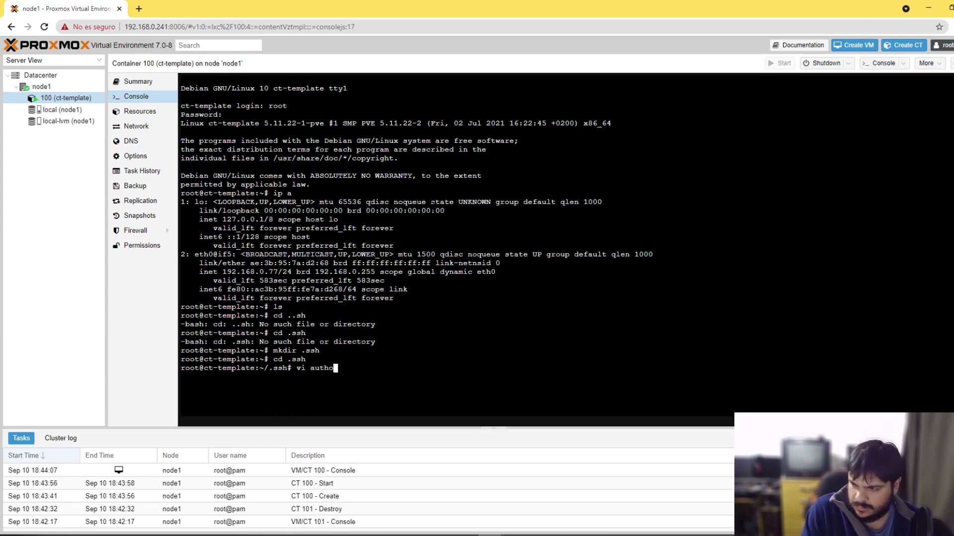
{"action": "type", "text": "zed_keys"}
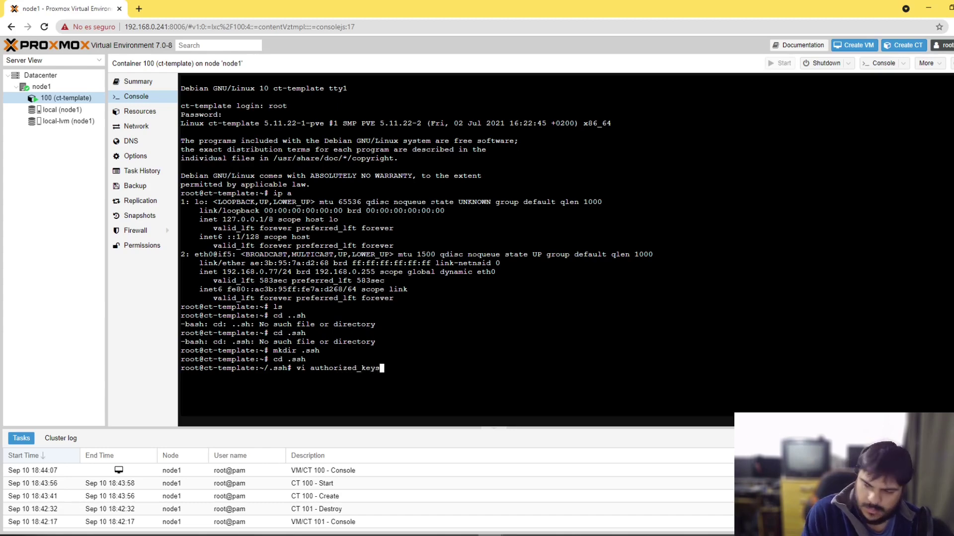
{"action": "key", "text": "Return"}
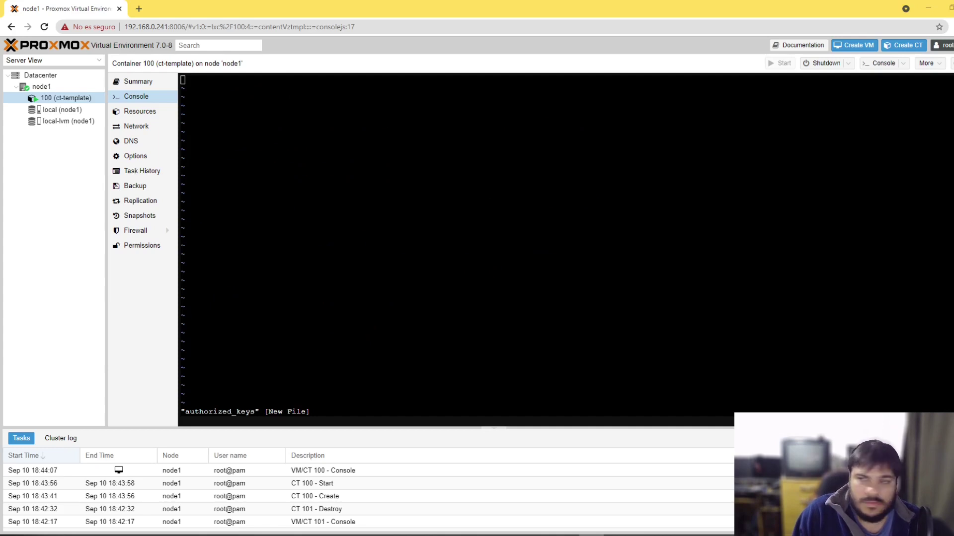
{"action": "right_click", "coordinate": [224, 108]}
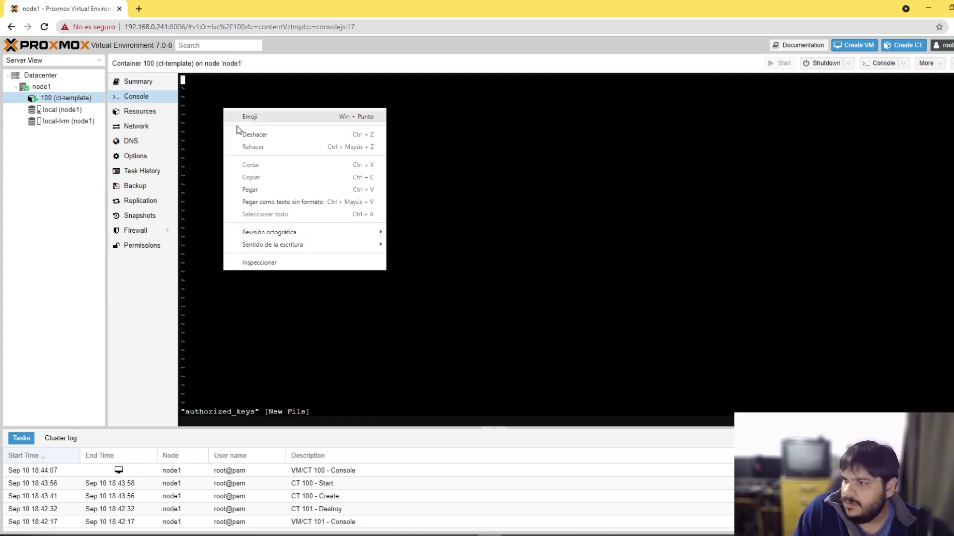
{"action": "left_click", "coordinate": [258, 187]}
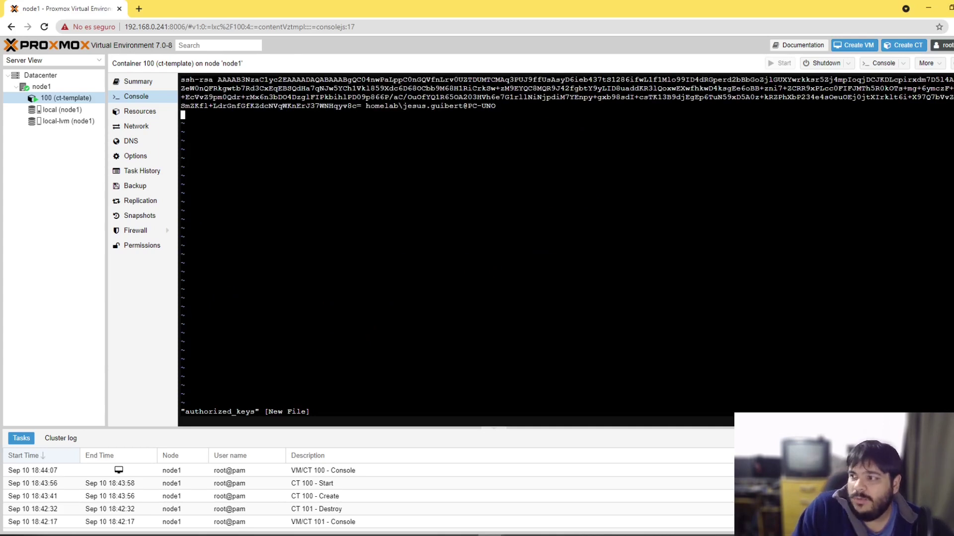
{"action": "type", "text": ":wq"}
{"action": "key", "text": "Return"}
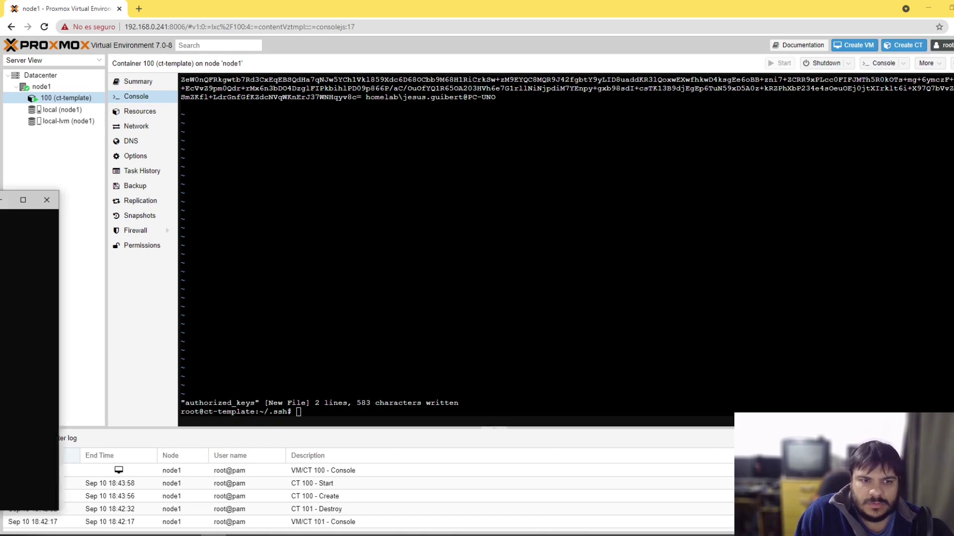
{"action": "key", "text": "alt+Tab"}
{"action": "key", "text": "ctrl+c"}
{"action": "key", "text": "Up"}
{"action": "key", "text": "Return"}
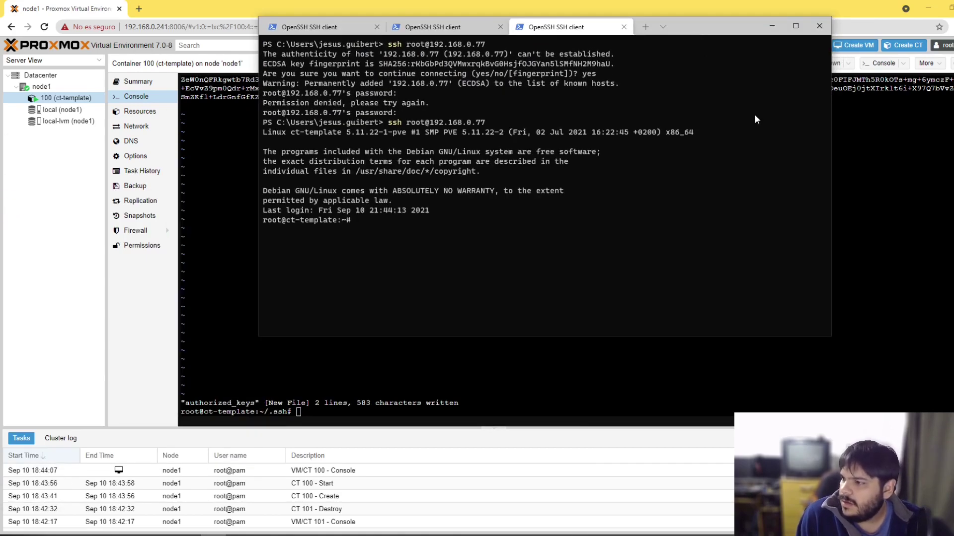
{"action": "scroll", "coordinate": [755, 120], "scroll_direction": "up", "scroll_amount": 5, "text": "ctrl"}
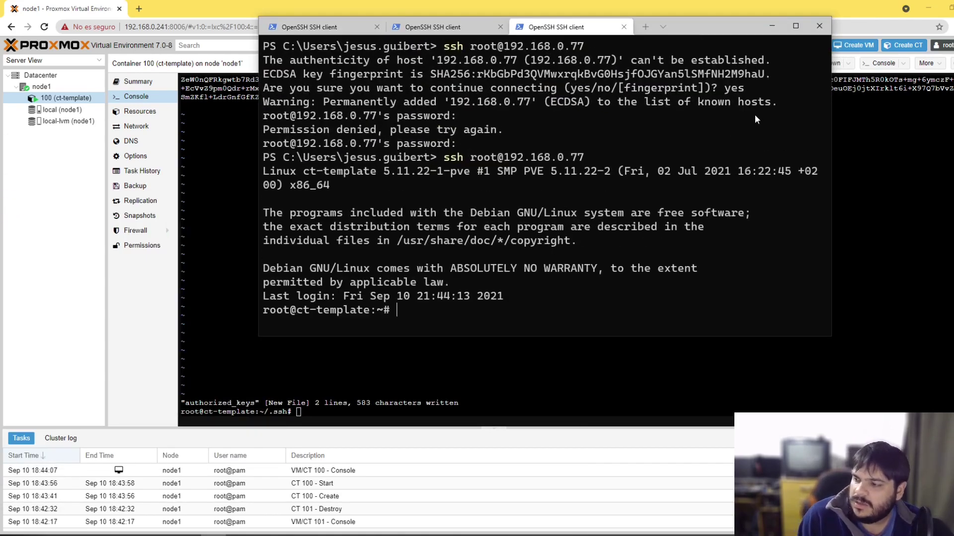
{"action": "type", "text": "apt update "}
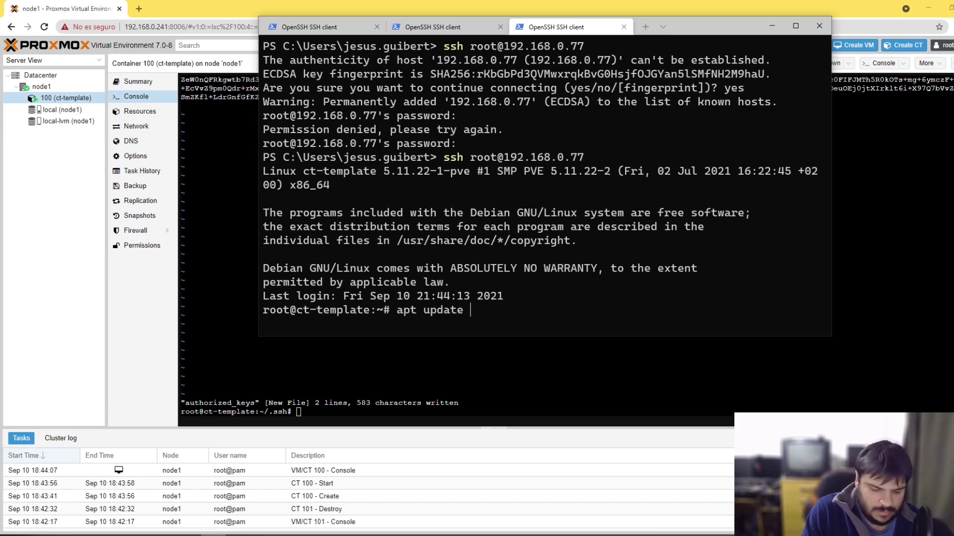
{"action": "type", "text": "-y"}
{"action": "key", "text": "Return"}
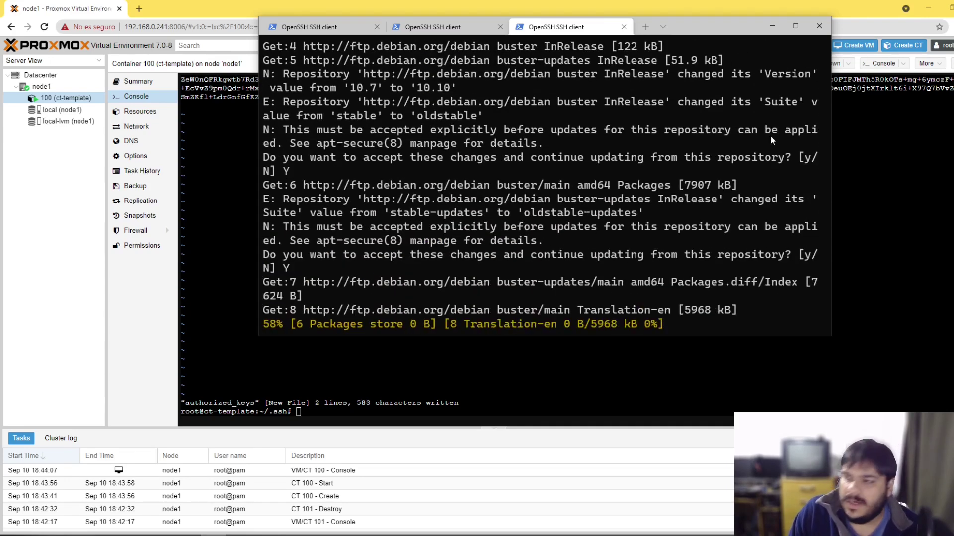
Step: Install tmux with apt install tmux, then launch and exit it to test
{"action": "left_click_drag", "start_coordinate": [718, 29], "coordinate": [752, 89]}
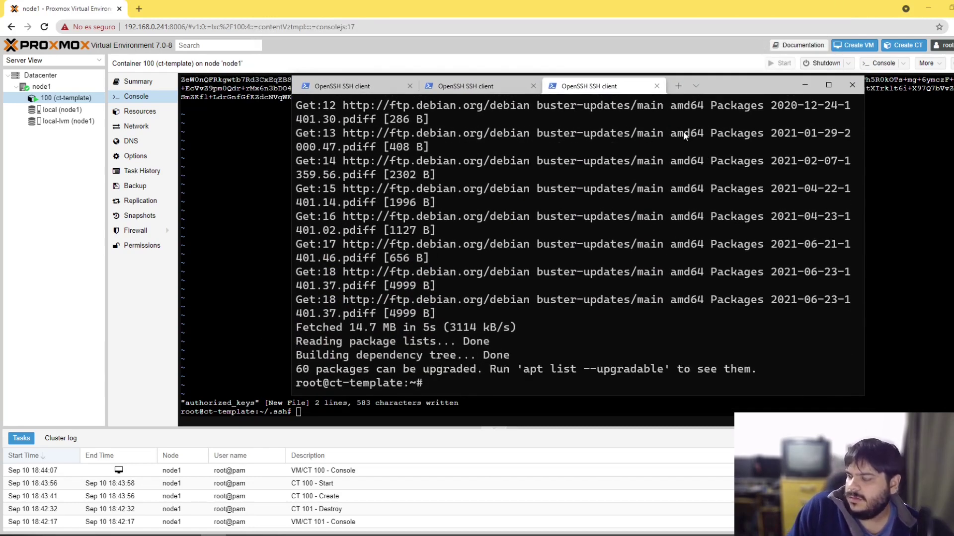
{"action": "type", "text": "apt install tmux"}
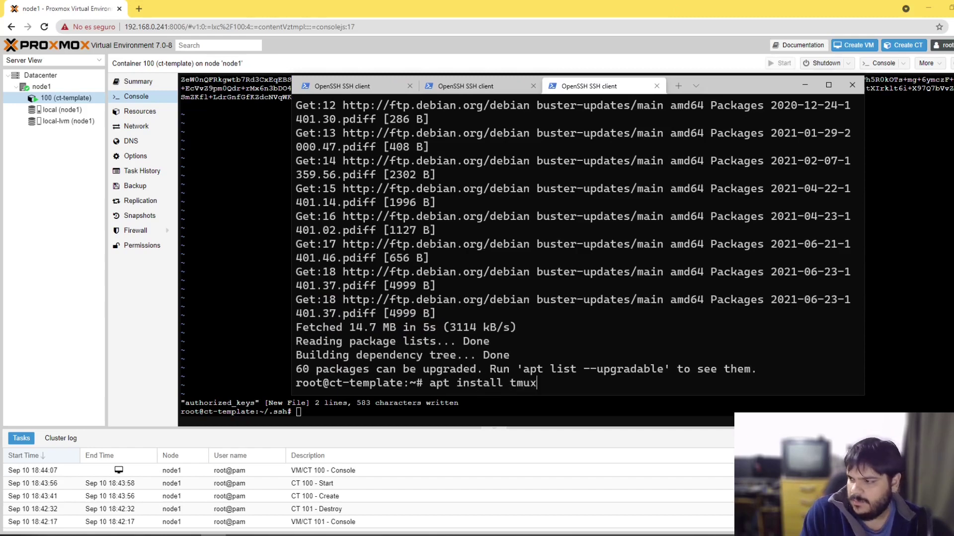
{"action": "key", "text": "Return"}
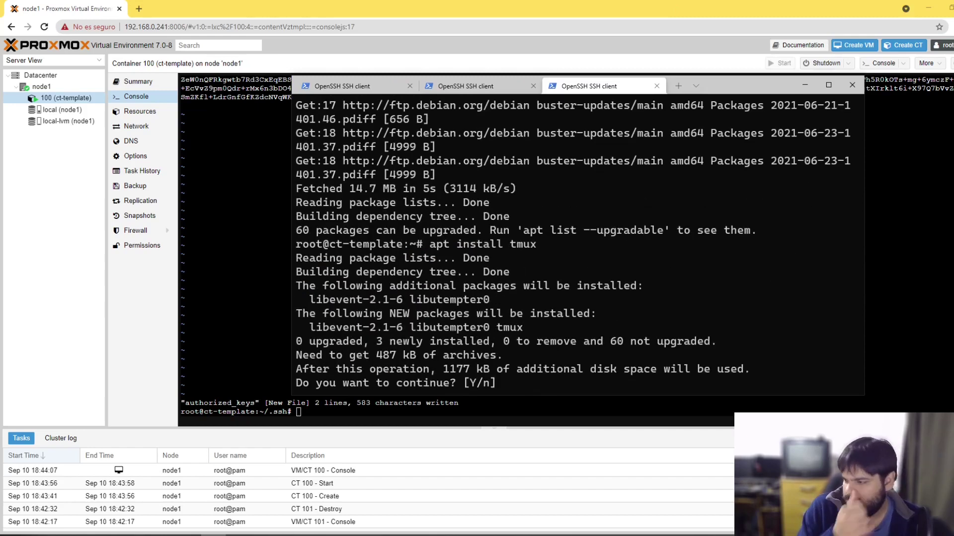
{"action": "type", "text": "Y"}
{"action": "key", "text": "Return"}
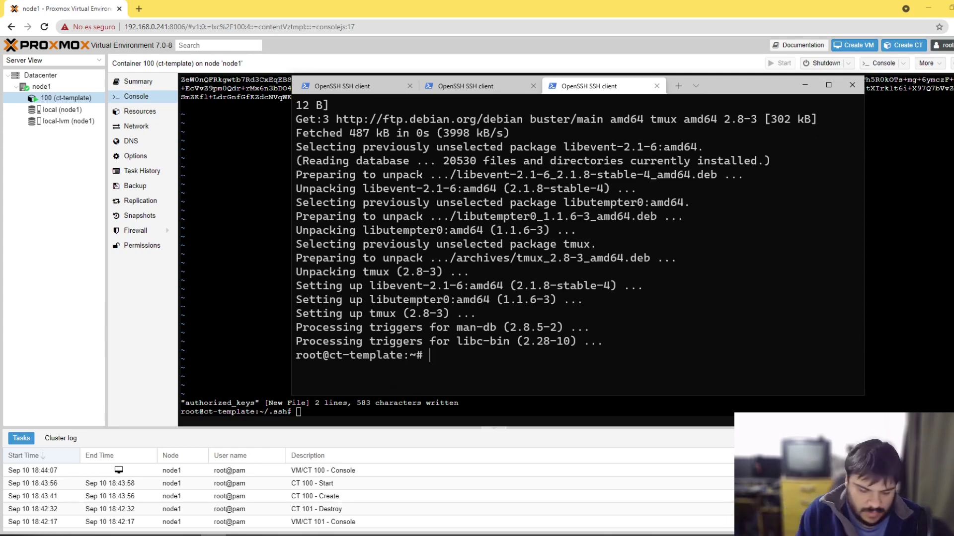
{"action": "type", "text": "tmux"}
{"action": "key", "text": "Return"}
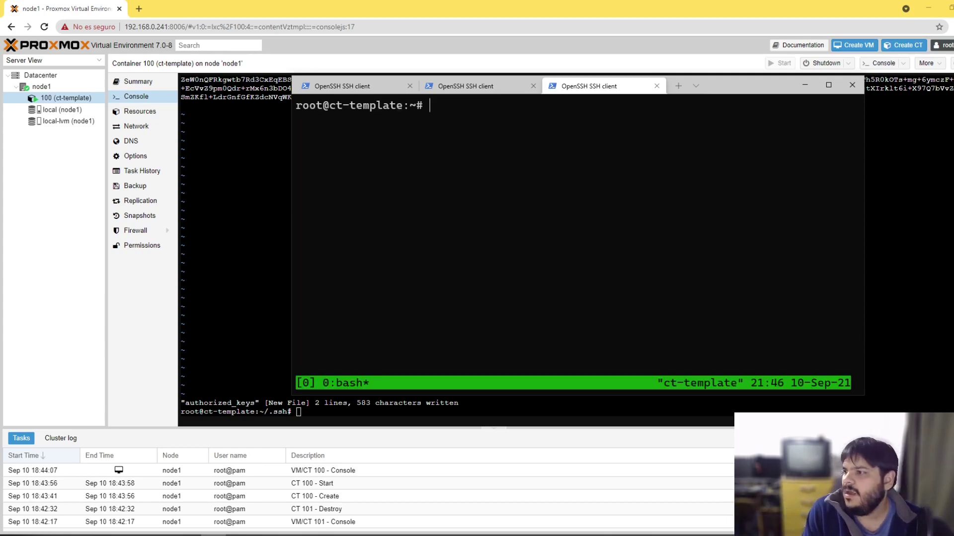
{"action": "type", "text": "exit"}
{"action": "key", "text": "Return"}
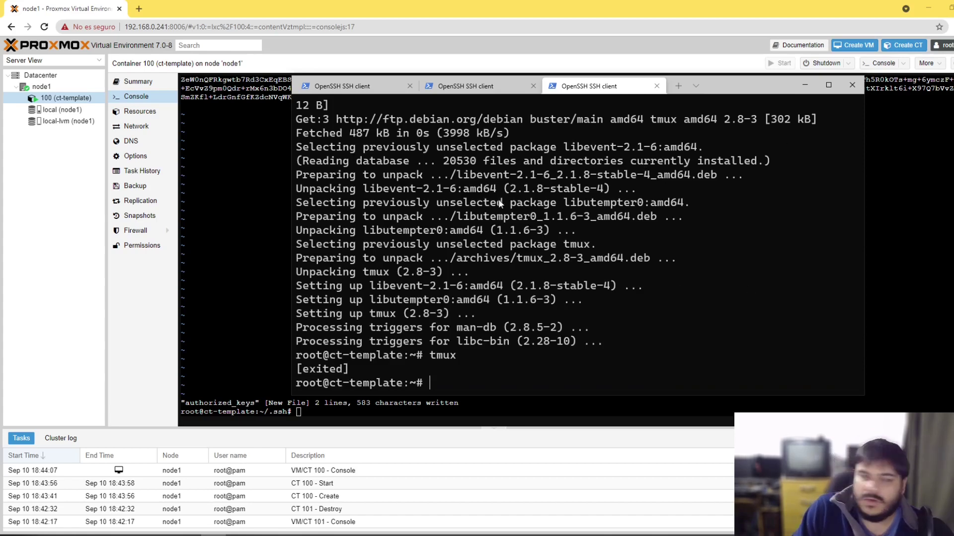
Step: Shut the container down with poweroff and minimise the terminal
{"action": "left_click_drag", "start_coordinate": [733, 85], "coordinate": [711, 90]}
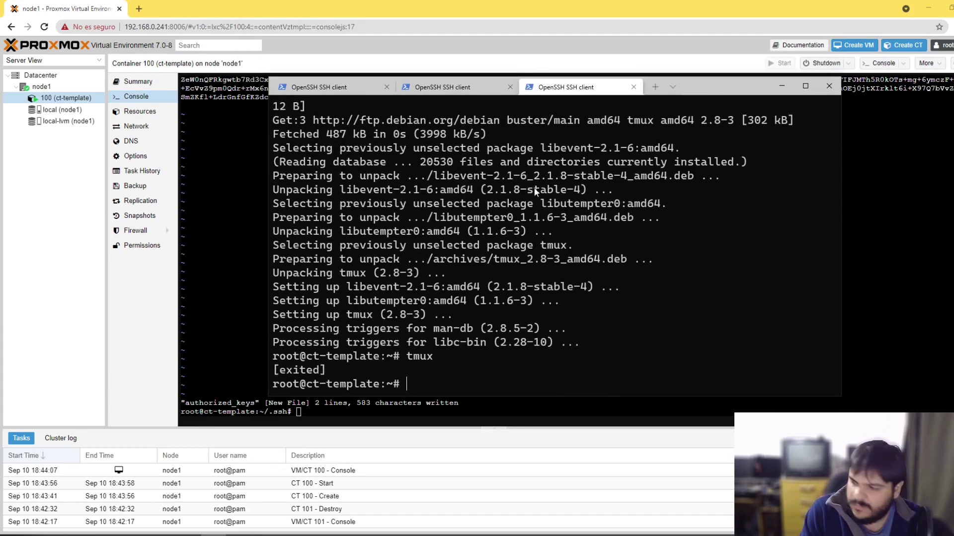
{"action": "type", "text": "power"}
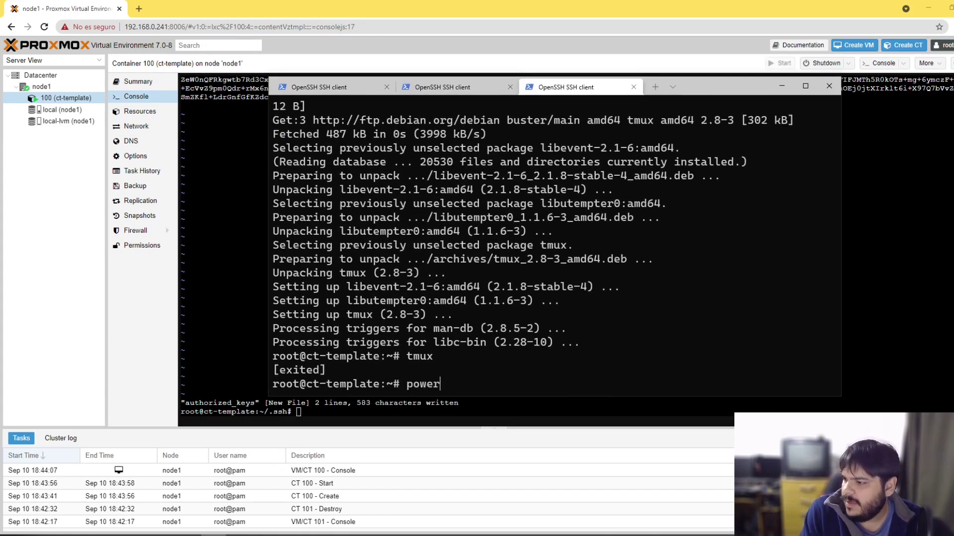
{"action": "type", "text": "off"}
{"action": "key", "text": "Return"}
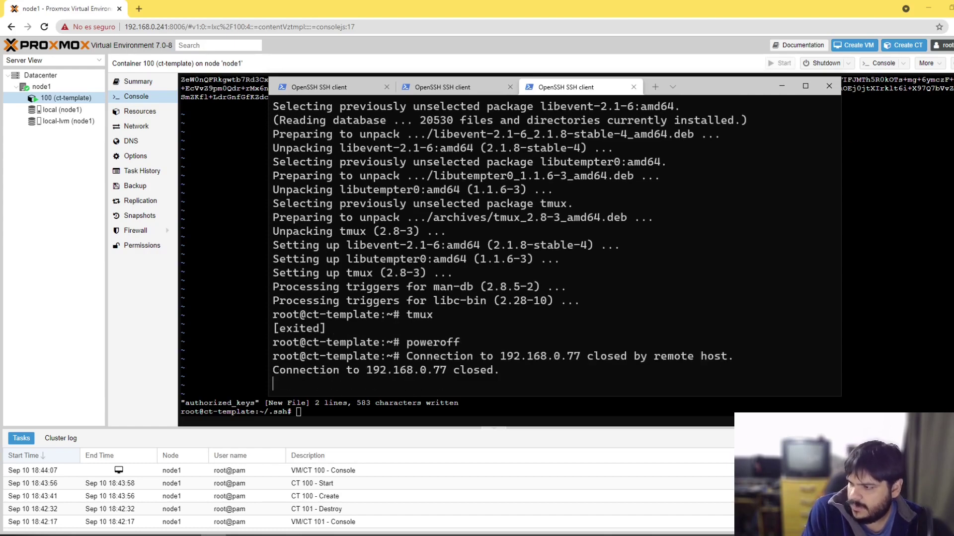
{"action": "left_click", "coordinate": [782, 86]}
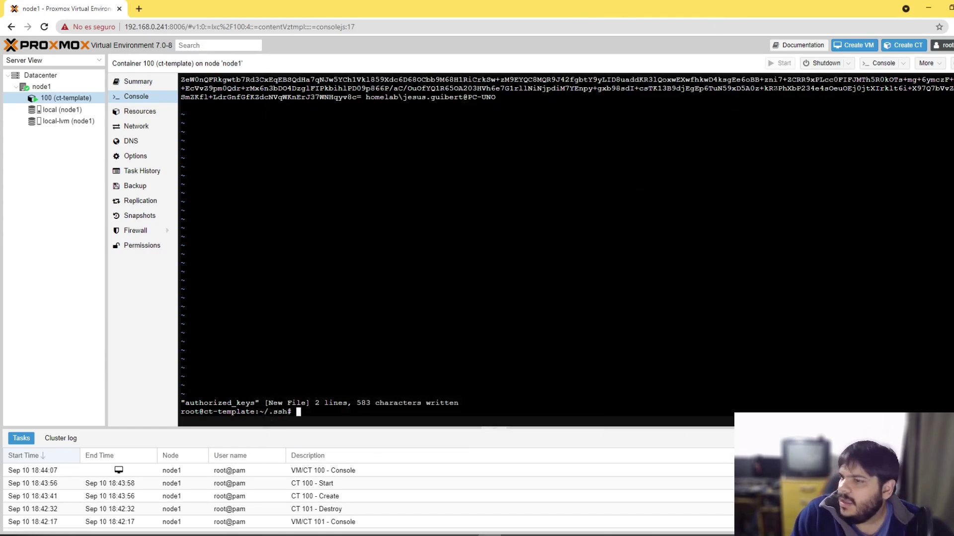
Step: Reload container 100's console from node1, showing it is not running
{"action": "left_click", "coordinate": [52, 88]}
{"action": "left_click", "coordinate": [57, 100]}
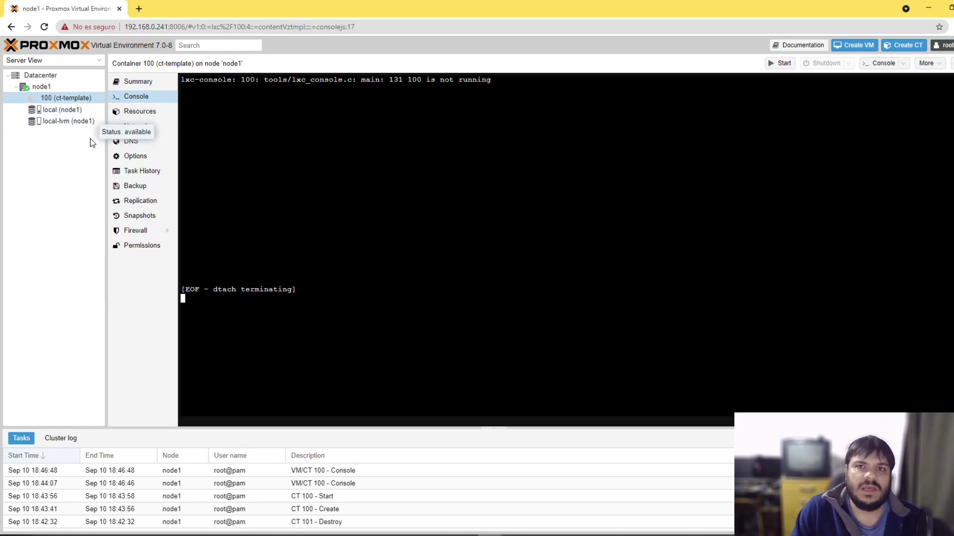
{"action": "left_click", "coordinate": [56, 167]}
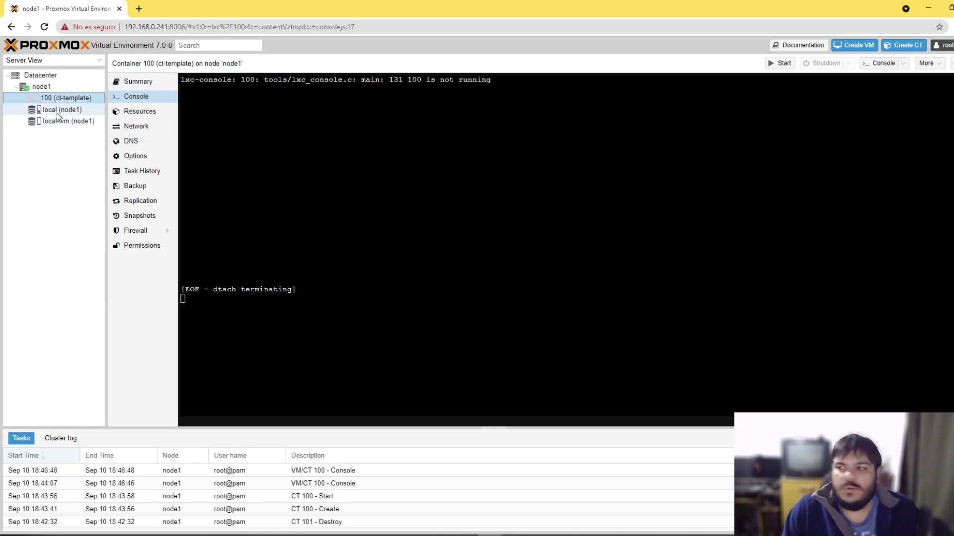
Step: Convert container 100 (ct-template) to a template and check the conversion task log
{"action": "right_click", "coordinate": [67, 99]}
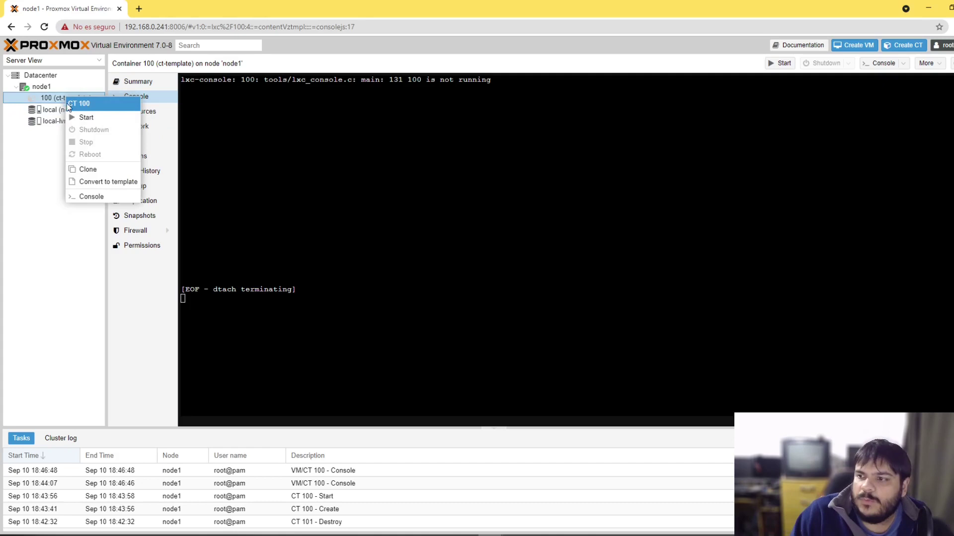
{"action": "left_click", "coordinate": [114, 186]}
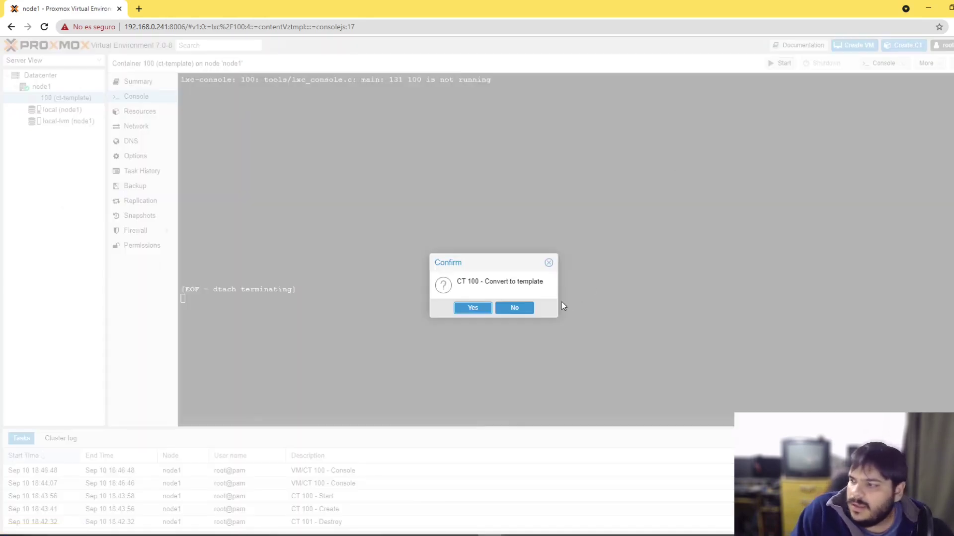
{"action": "left_click", "coordinate": [484, 311]}
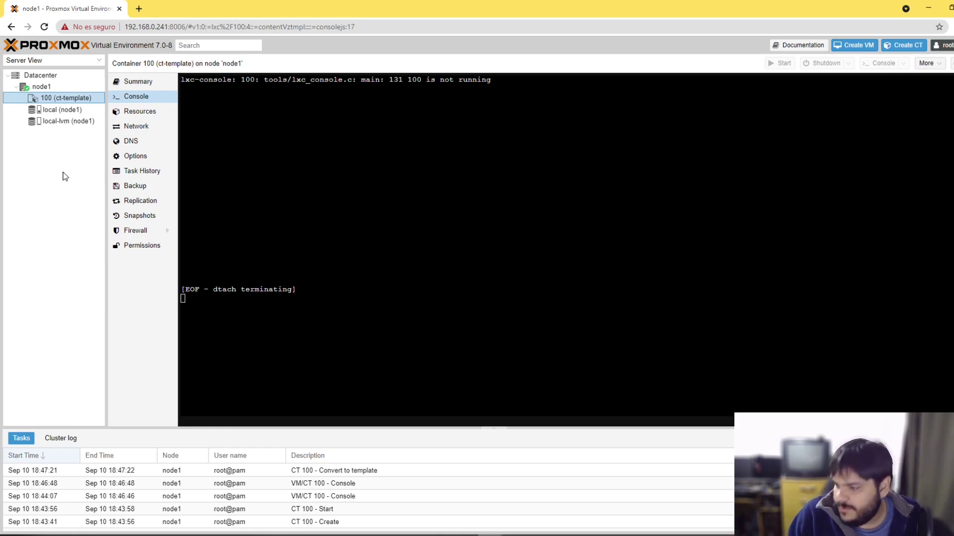
{"action": "left_click", "coordinate": [421, 469]}
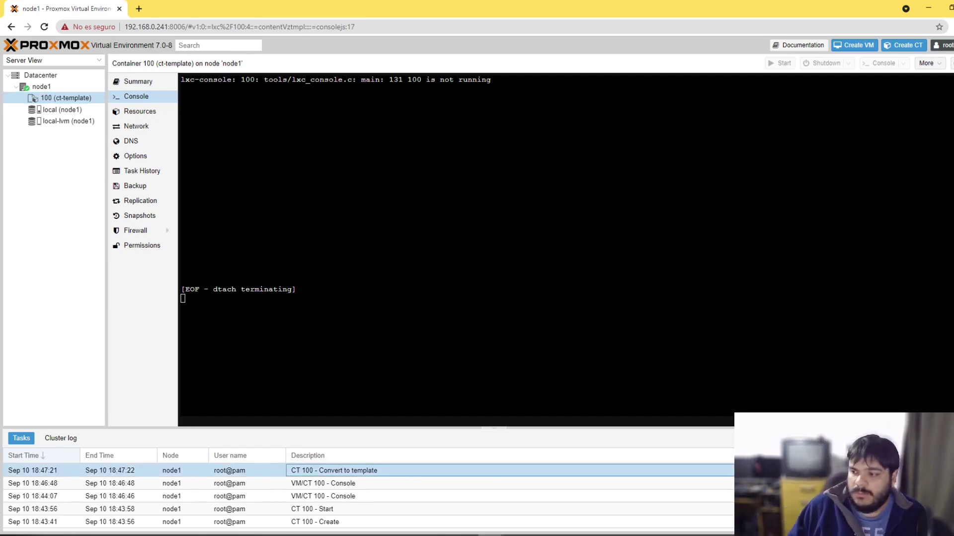
{"action": "left_click", "coordinate": [59, 99]}
Step: Linked-clone the template as container 101 with hostname ct-nginx-test1
{"action": "right_click", "coordinate": [59, 99]}
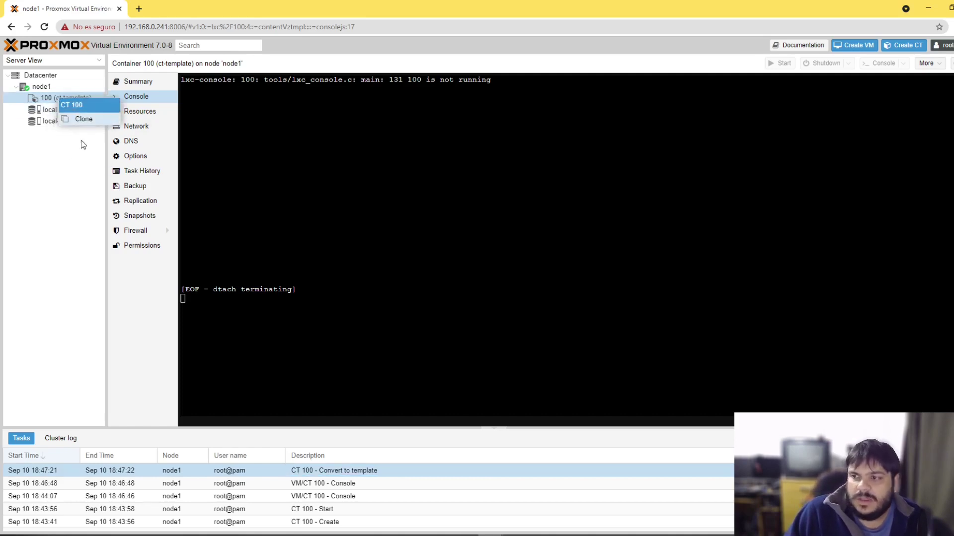
{"action": "key", "text": "Escape"}
{"action": "right_click", "coordinate": [46, 95]}
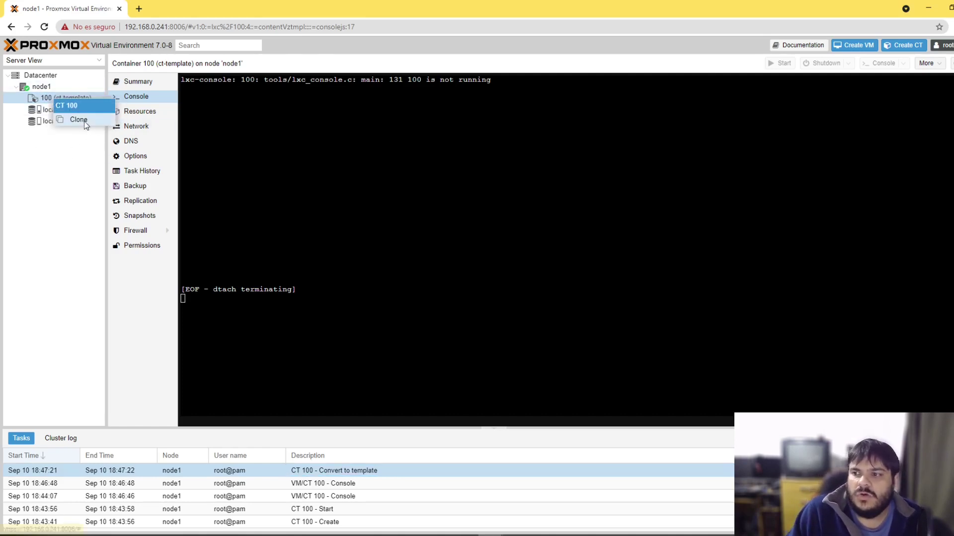
{"action": "left_click", "coordinate": [85, 121]}
{"action": "left_click", "coordinate": [435, 283]}
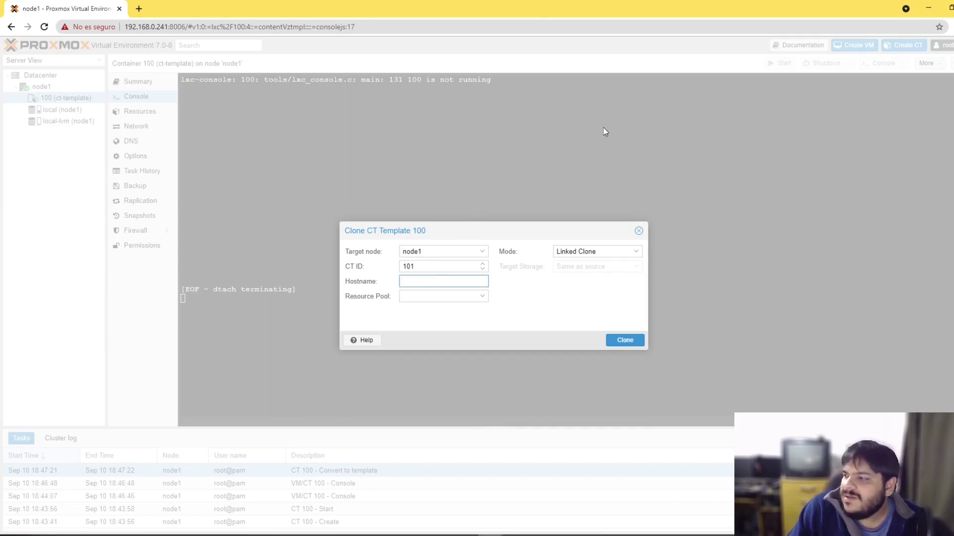
{"action": "type", "text": "ct"}
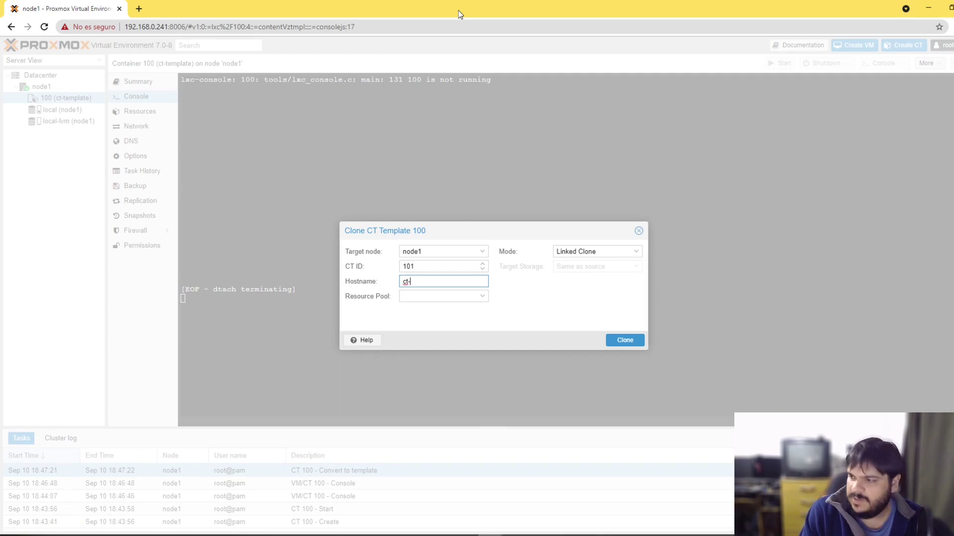
{"action": "type", "text": "-nginx"}
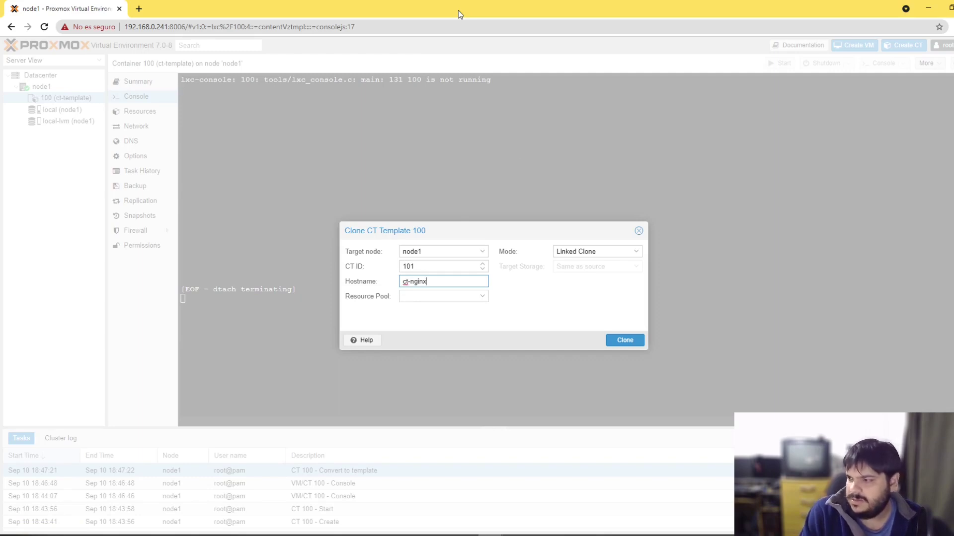
{"action": "type", "text": "-test1"}
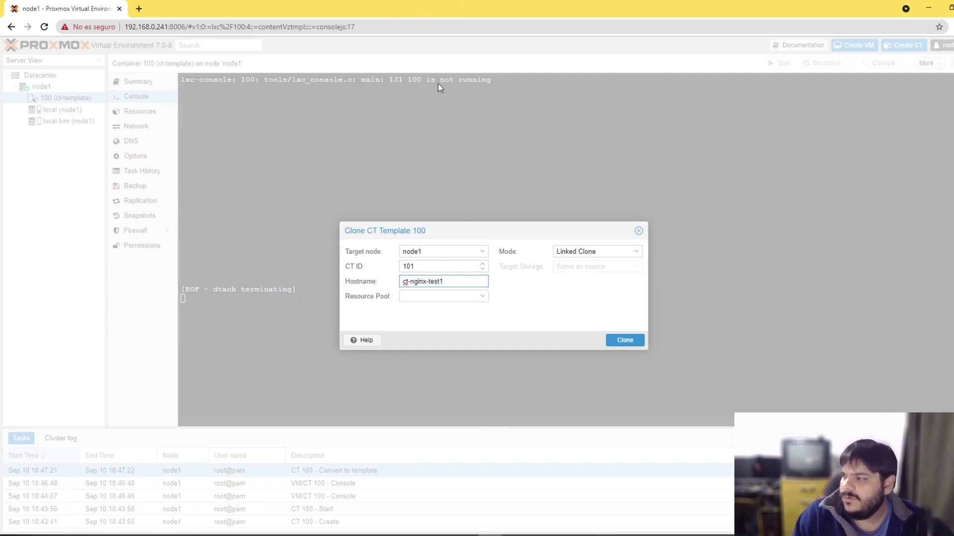
{"action": "left_click", "coordinate": [623, 341]}
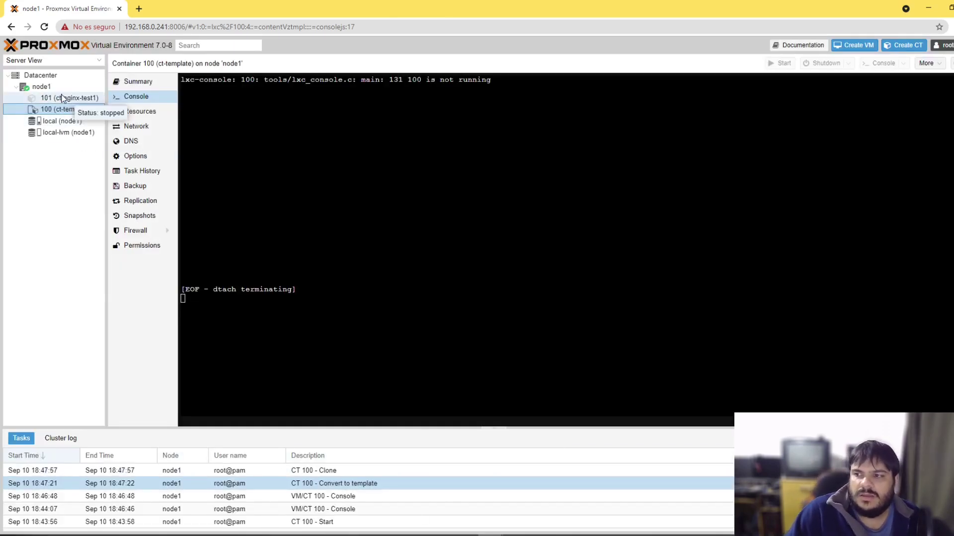
Step: Start the new ct-nginx-test1 container (101)
{"action": "left_click", "coordinate": [69, 98]}
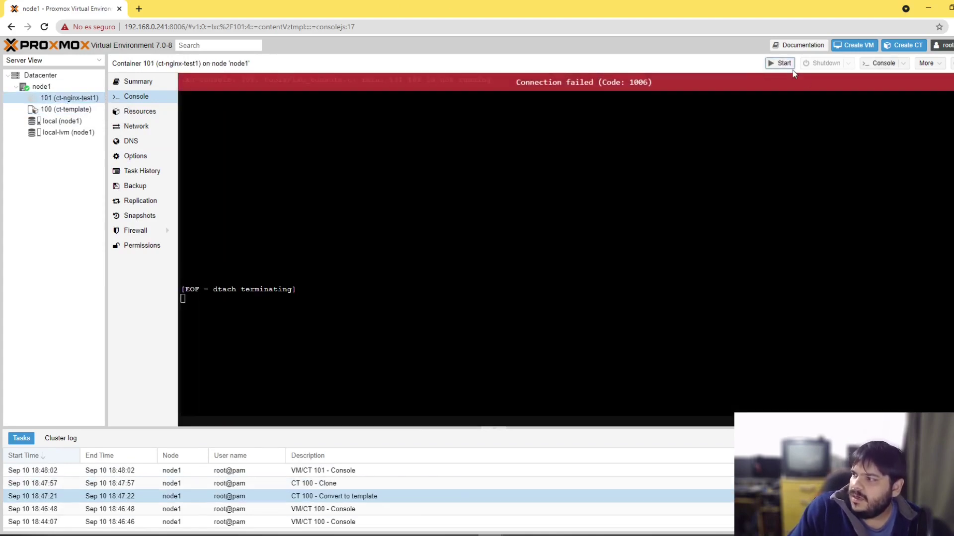
{"action": "left_click", "coordinate": [792, 70]}
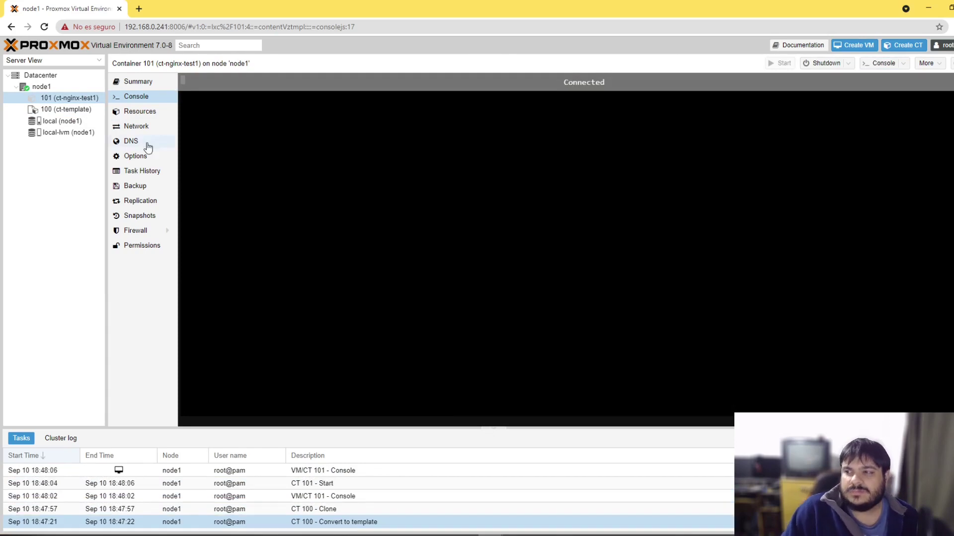
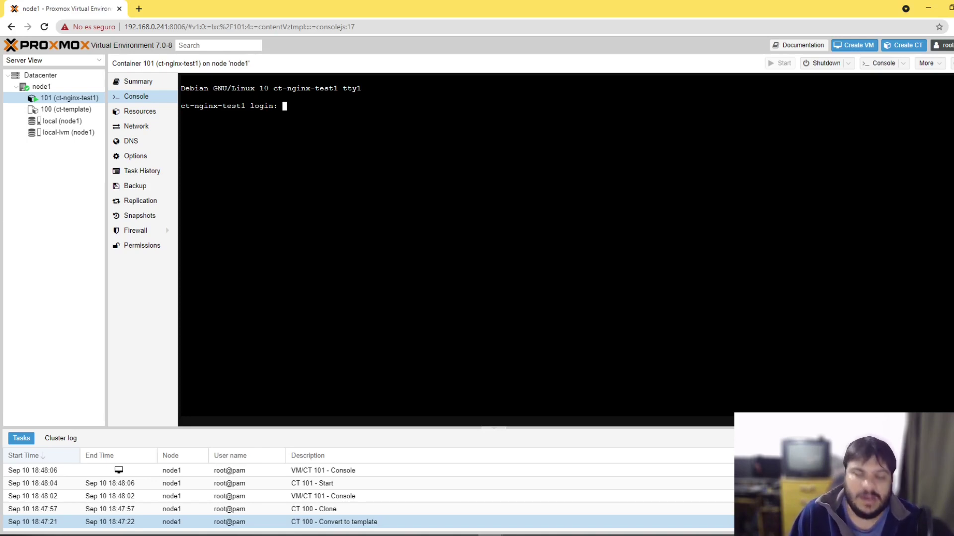
Step: Log in to the ct-nginx-test1 container console as root
{"action": "type", "text": "root"}
{"action": "key", "text": "Return"}
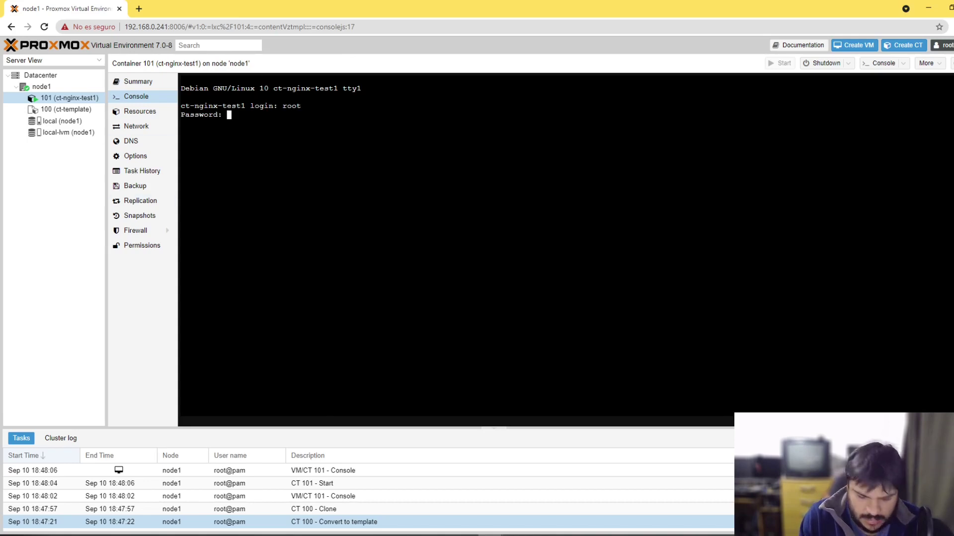
{"action": "key", "text": "Return"}
{"action": "left_click_drag", "start_coordinate": [282, 105], "coordinate": [318, 106]}
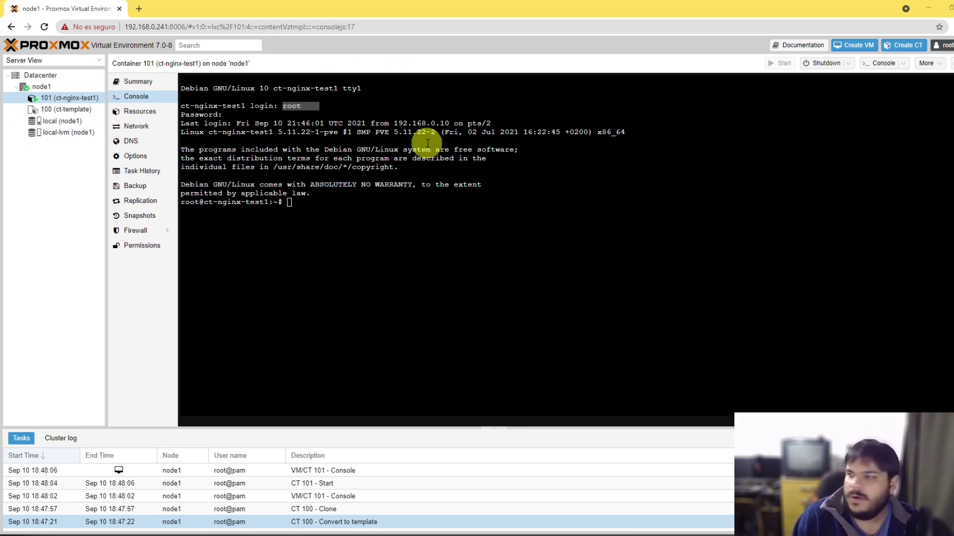
Step: Run ip a and pick out eth0's address, 192.168.0.77
{"action": "left_click", "coordinate": [294, 205]}
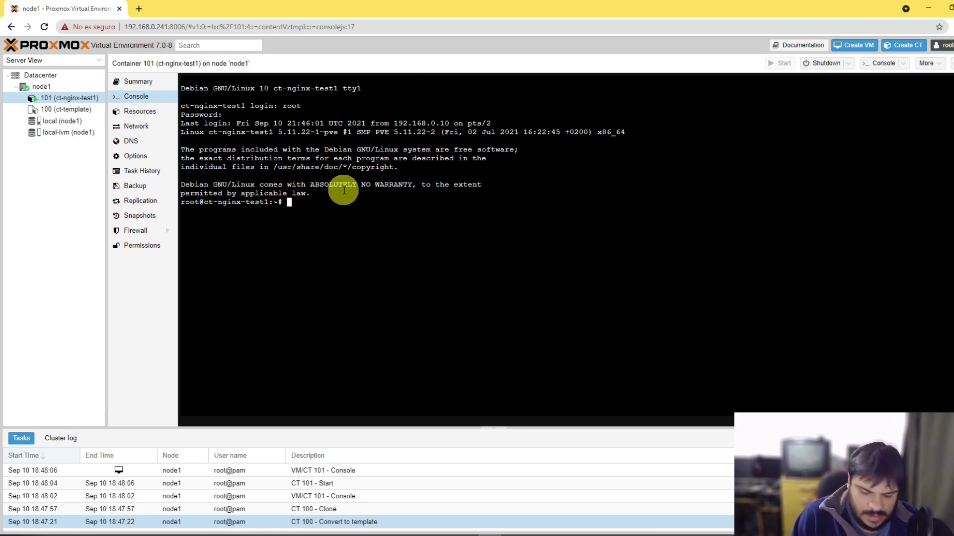
{"action": "type", "text": "ip a"}
{"action": "key", "text": "Return"}
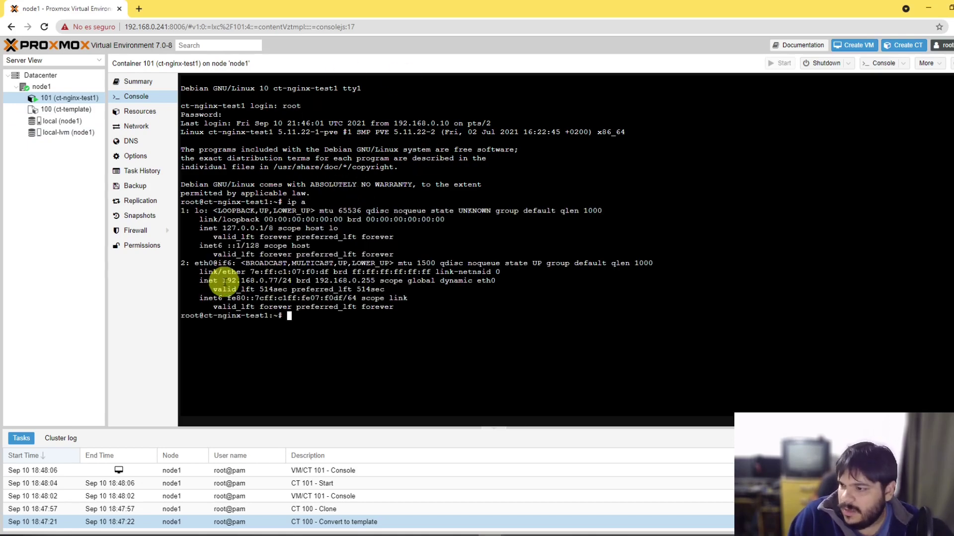
{"action": "left_click_drag", "start_coordinate": [222, 280], "coordinate": [273, 282]}
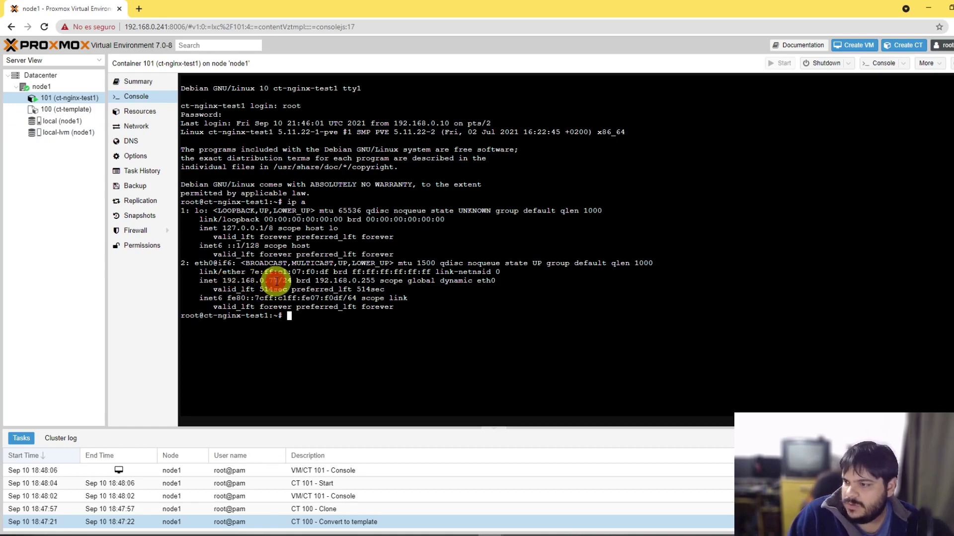
{"action": "left_click", "coordinate": [223, 532]}
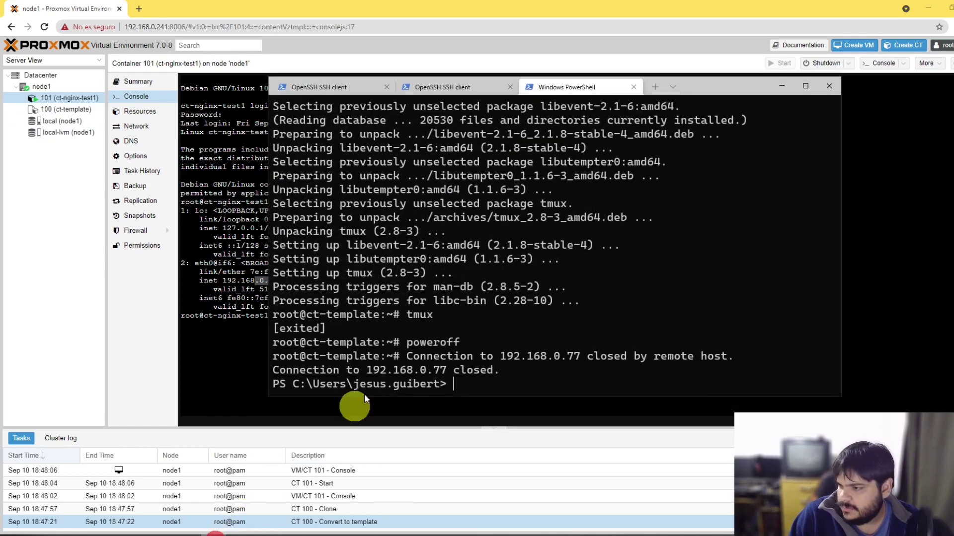
{"action": "left_click", "coordinate": [617, 183]}
{"action": "type", "text": "ssh root@192.168.0.77"}
{"action": "key", "text": "Return"}
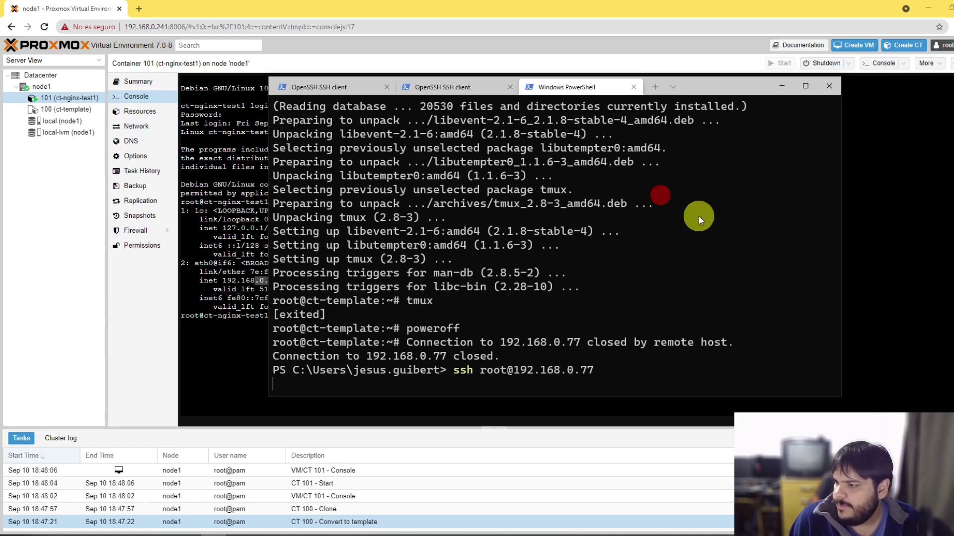
{"action": "left_click_drag", "start_coordinate": [749, 82], "coordinate": [781, 71]}
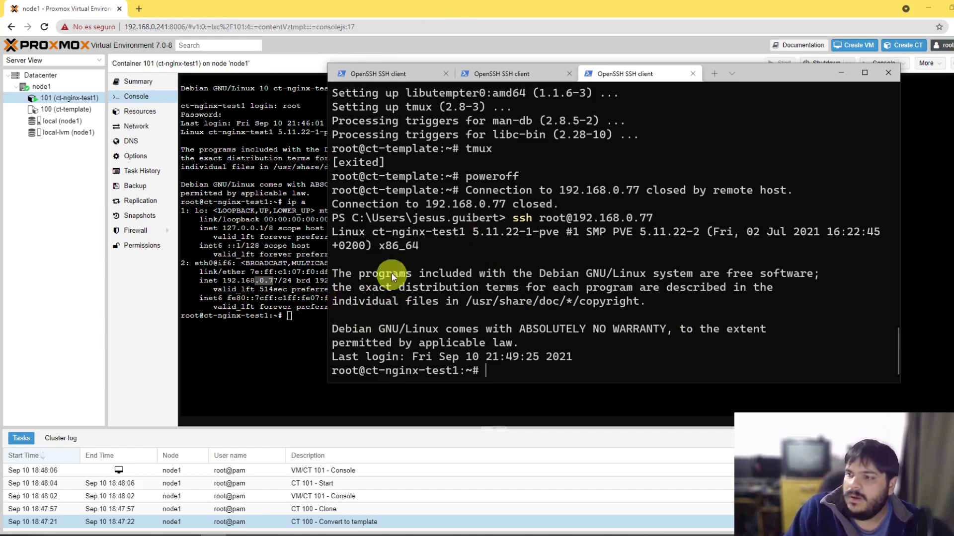
{"action": "left_click", "coordinate": [127, 126]}
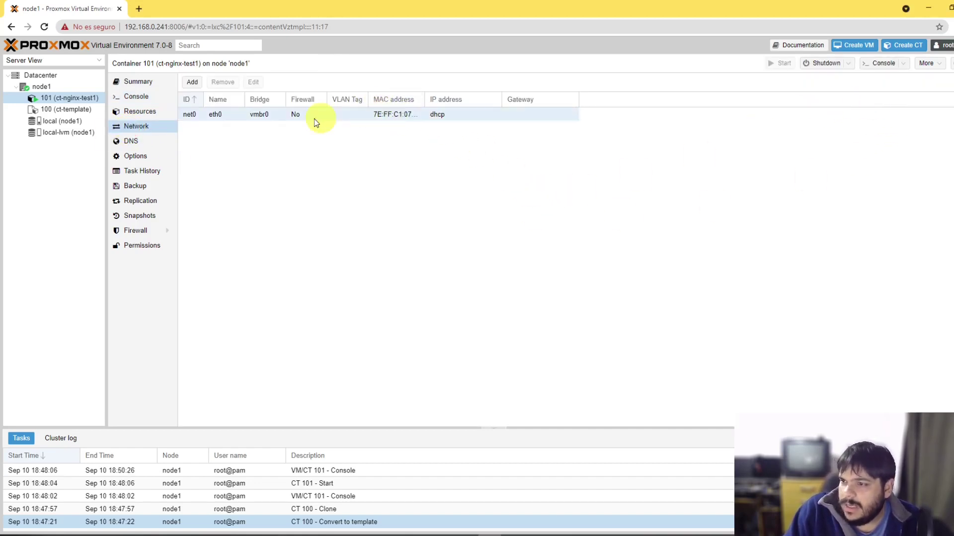
Step: Look at ct-template (100), then reopen container 101's console beside the SSH terminal
{"action": "left_click", "coordinate": [69, 108]}
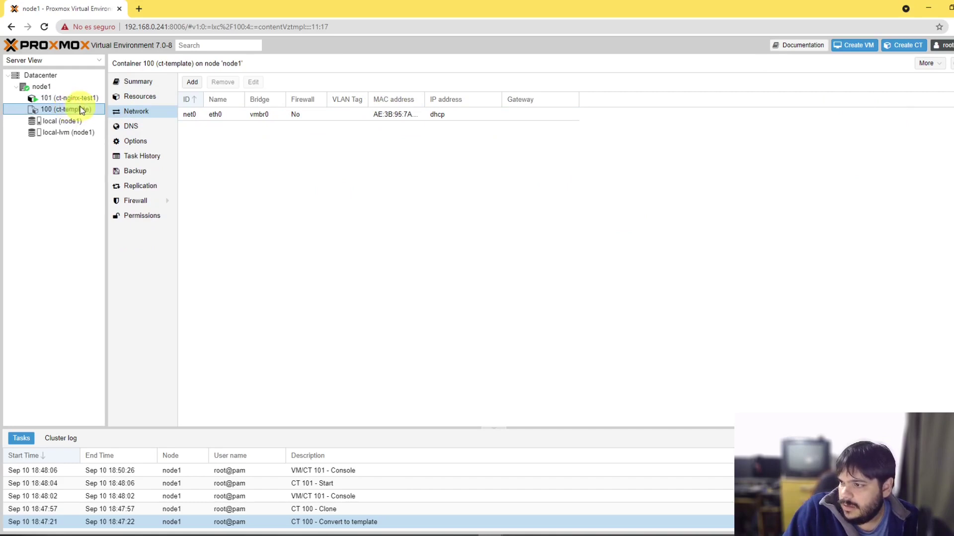
{"action": "left_click", "coordinate": [74, 99]}
{"action": "left_click", "coordinate": [82, 110]}
{"action": "left_click", "coordinate": [74, 97]}
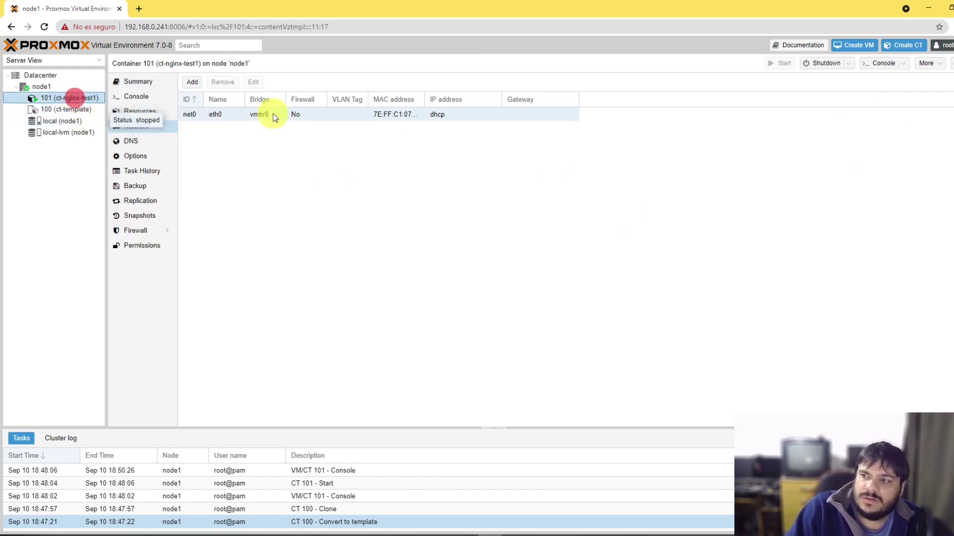
{"action": "left_click", "coordinate": [148, 96]}
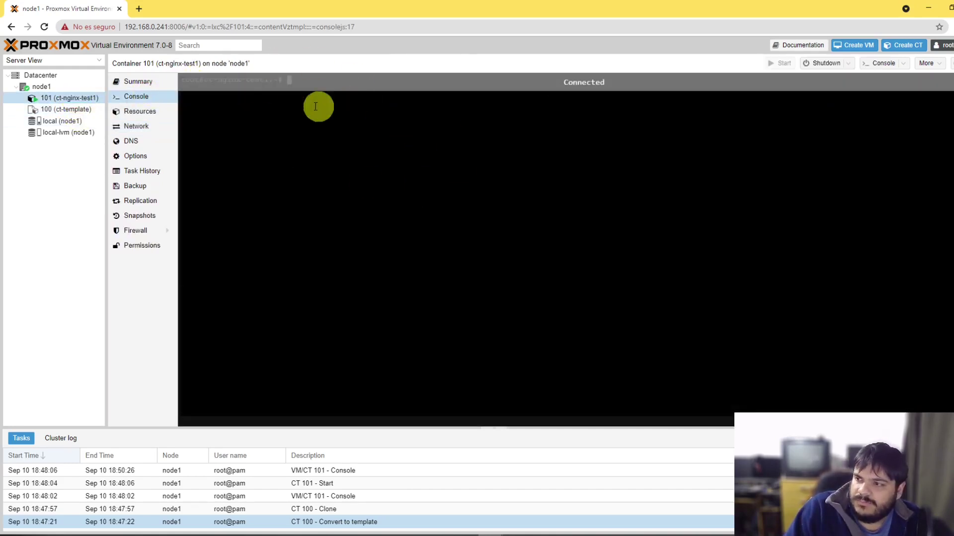
{"action": "left_click", "coordinate": [268, 534]}
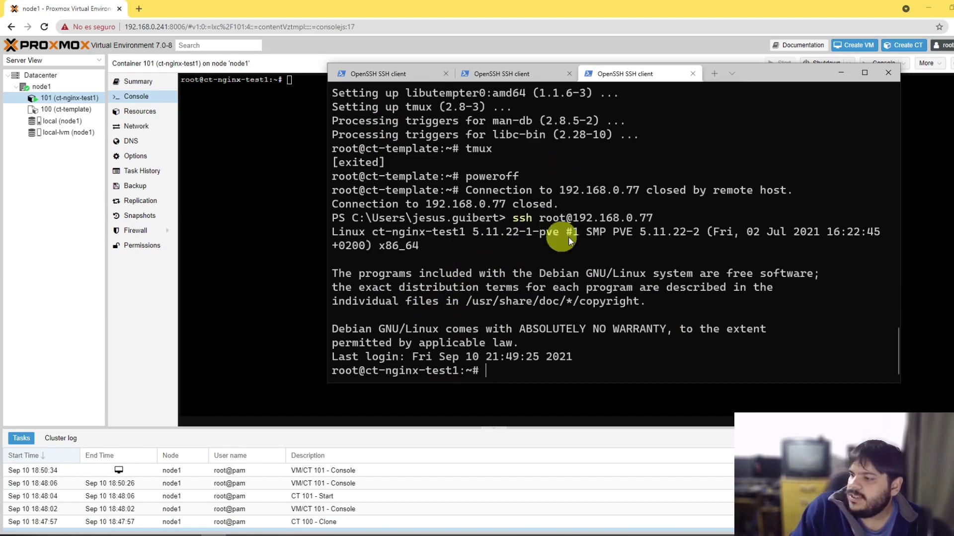
{"action": "left_click_drag", "start_coordinate": [836, 73], "coordinate": [772, 68]}
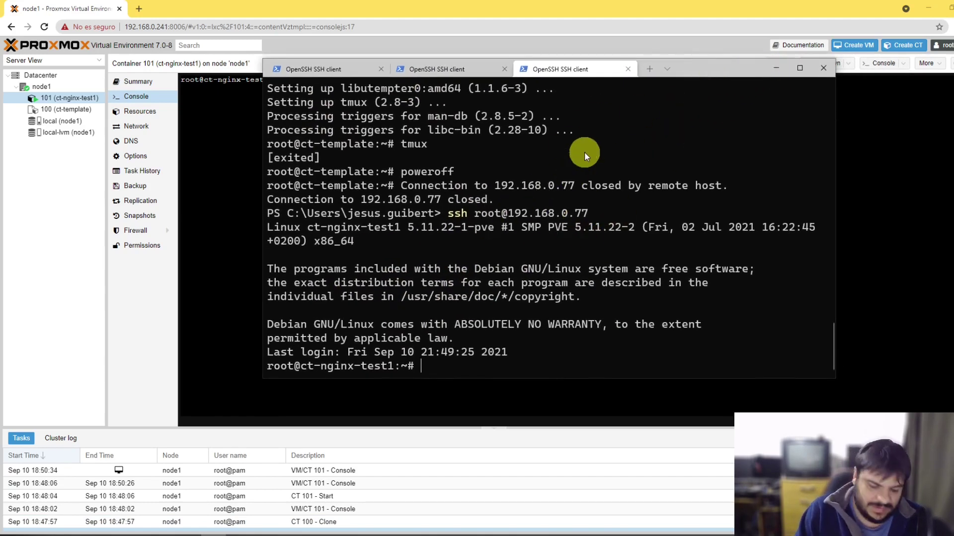
{"action": "type", "text": "exit"}
{"action": "key", "text": "Return"}
{"action": "key", "text": "Up"}
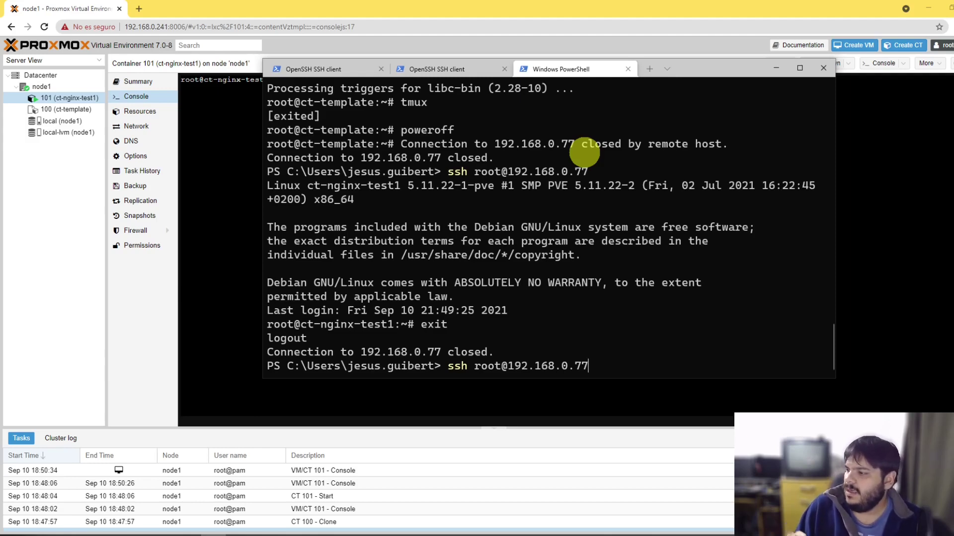
{"action": "key", "text": "Return"}
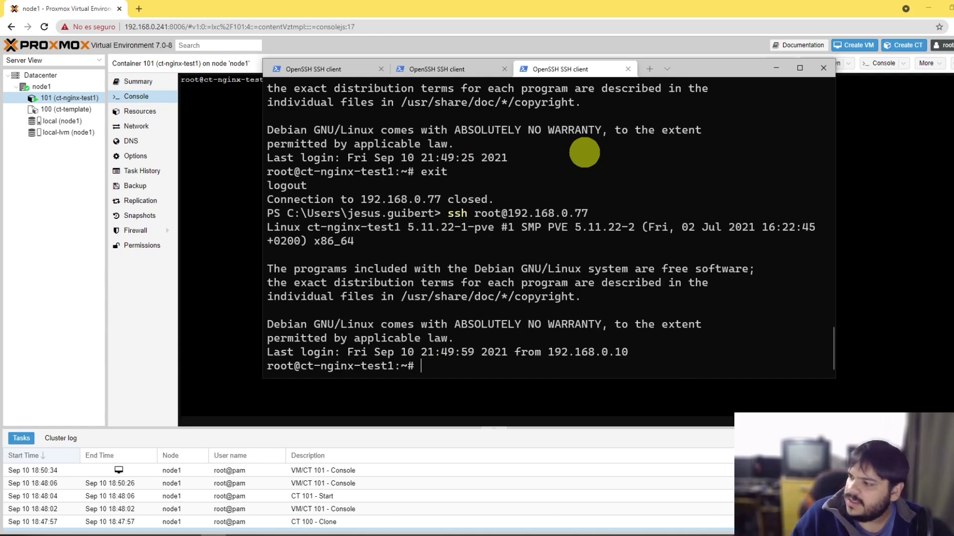
{"action": "left_click_drag", "start_coordinate": [564, 205], "coordinate": [475, 200]}
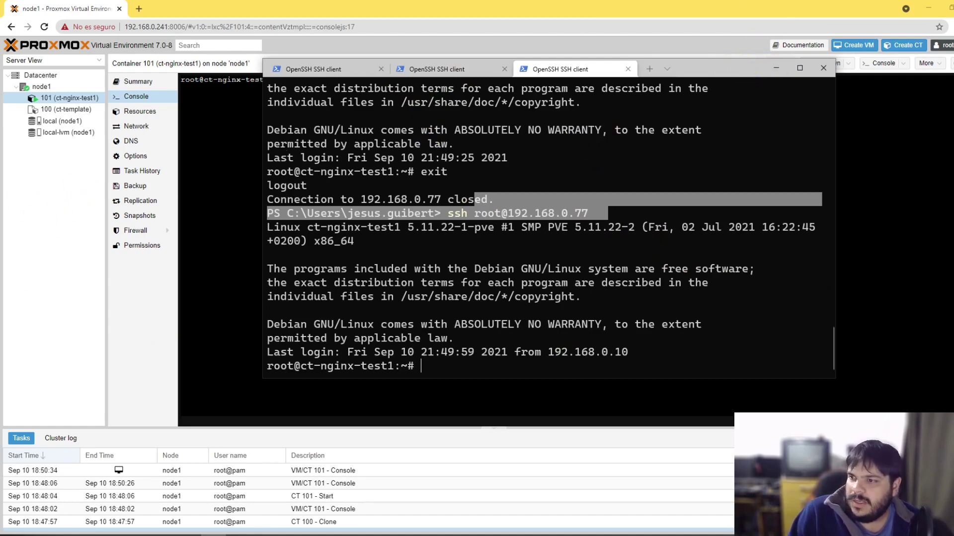
{"action": "left_click", "coordinate": [153, 316]}
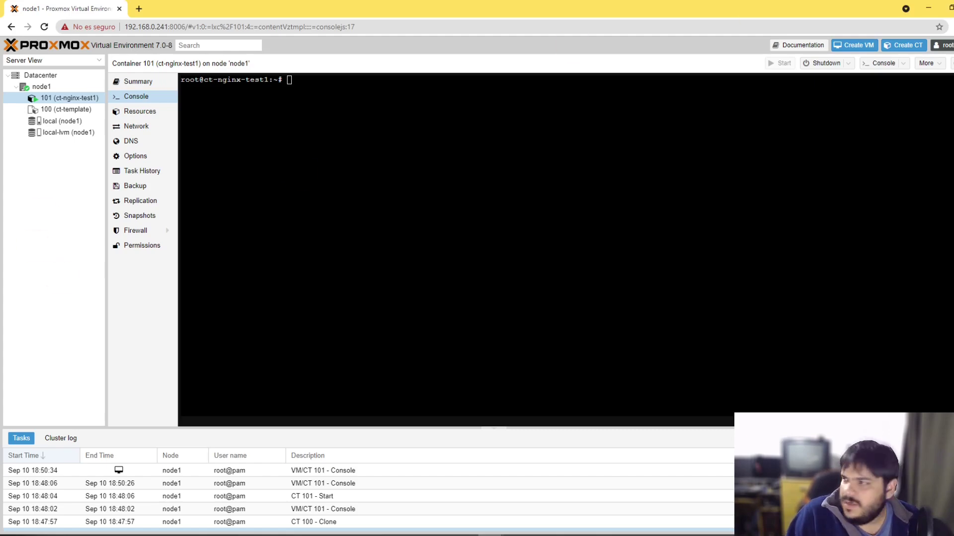
Step: Show the Impress slideshow on the 'Ejemplo backup/restore en vm/container' slide
{"action": "left_click", "coordinate": [927, 9]}
{"action": "left_click", "coordinate": [260, 281]}
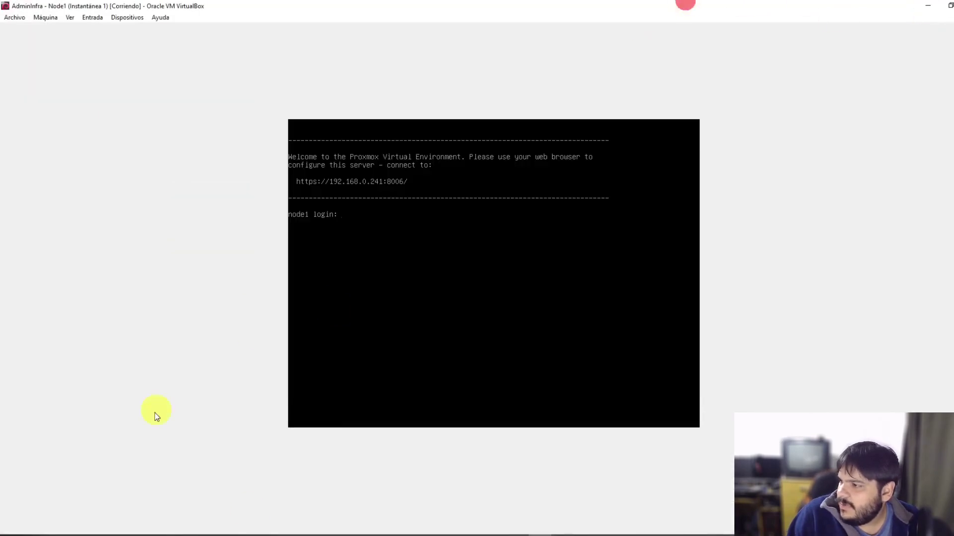
{"action": "mouse_move", "coordinate": [566, 535]}
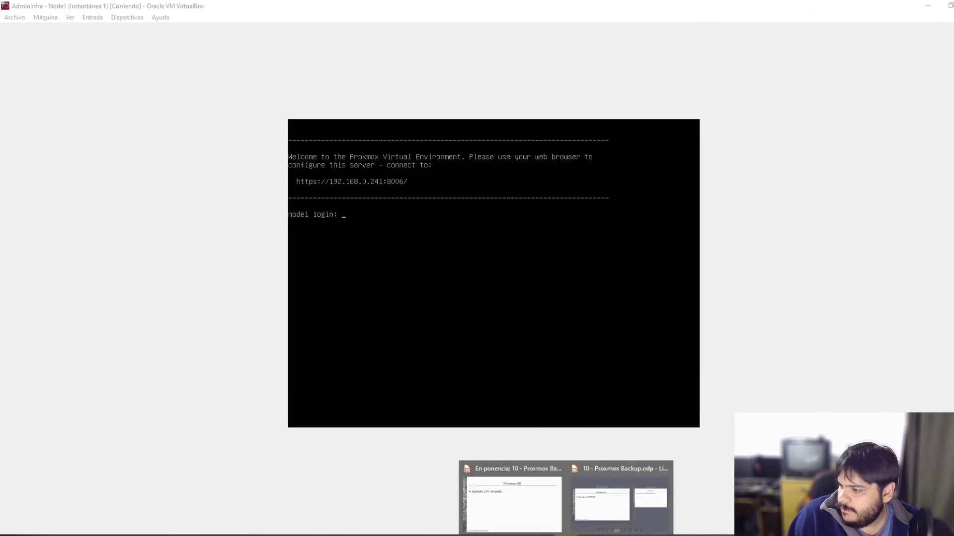
{"action": "left_click", "coordinate": [537, 512]}
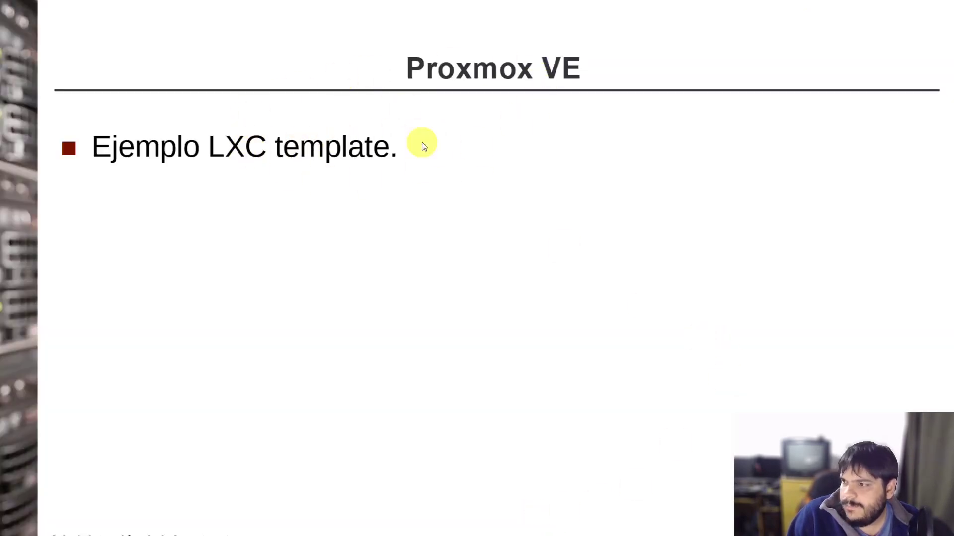
{"action": "left_click", "coordinate": [294, 164]}
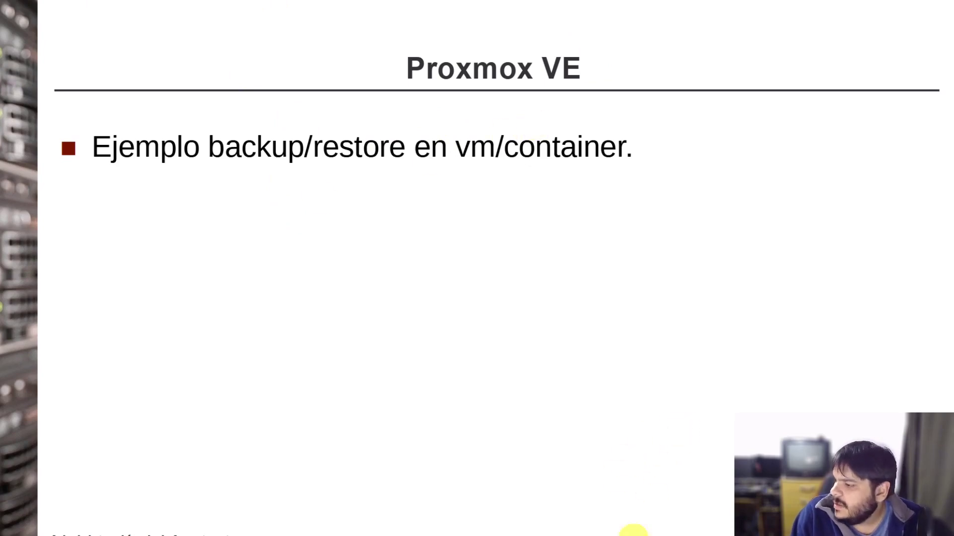
{"action": "key", "text": "alt+Tab"}
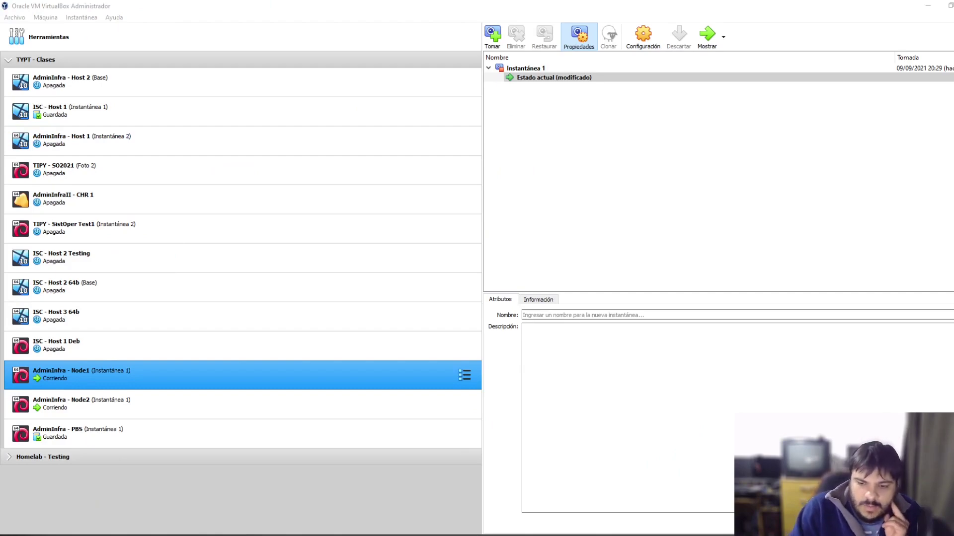
Step: Open node2's web interface at 192.168.0.242 in a new browser tab
{"action": "key", "text": "alt+Tab"}
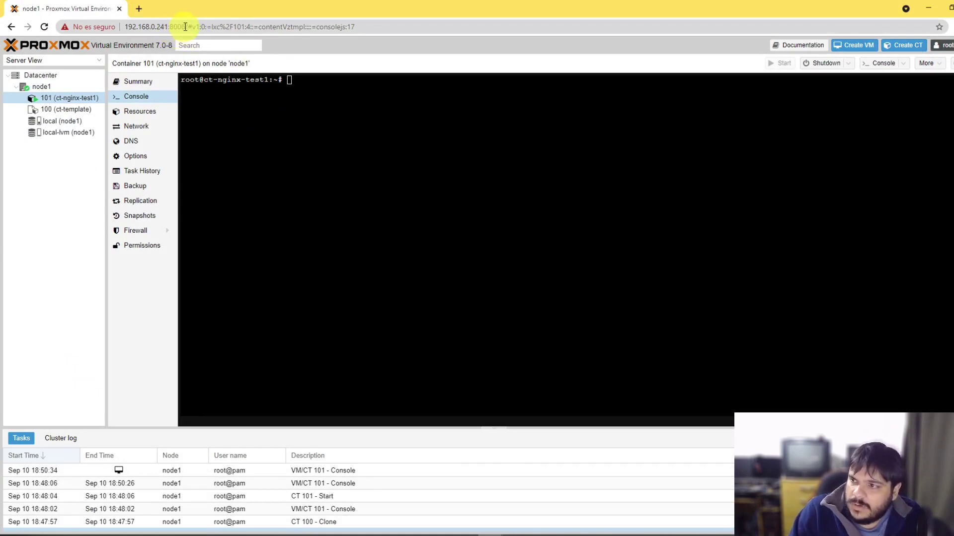
{"action": "left_click_drag", "start_coordinate": [186, 26], "coordinate": [85, 22]}
{"action": "key", "text": "ctrl+c"}
{"action": "key", "text": "ctrl+t"}
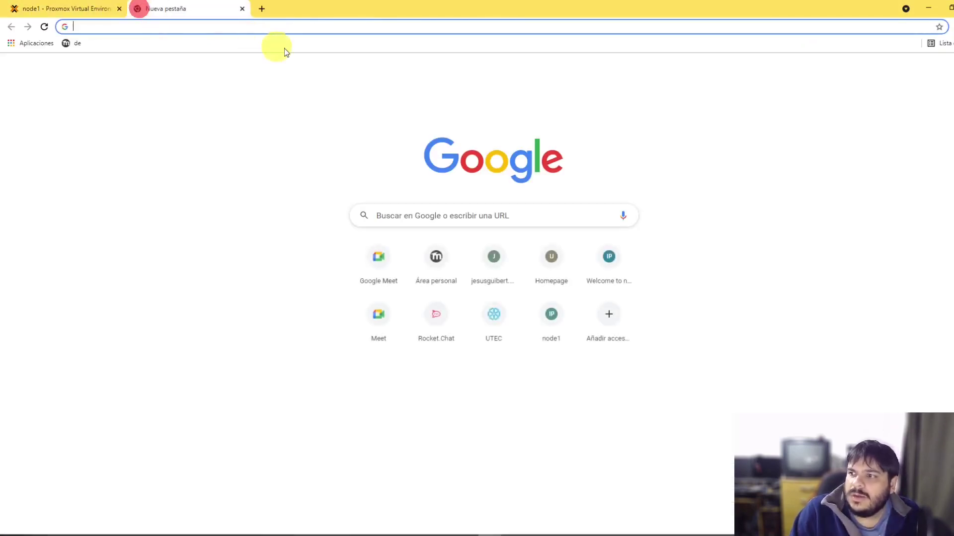
{"action": "key", "text": "ctrl+v"}
{"action": "key", "text": "BackSpace"}
{"action": "type", "text": "2"}
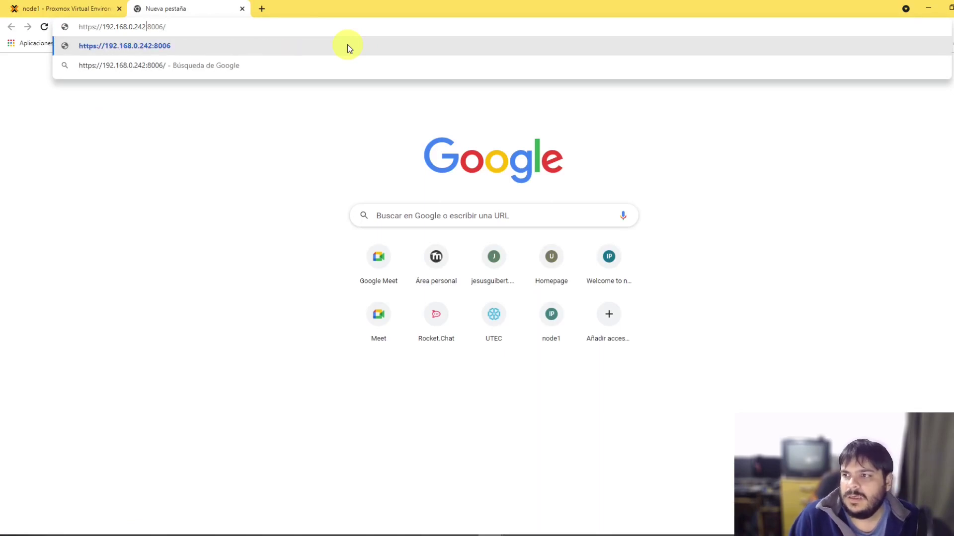
{"action": "key", "text": "Return"}
Step: Bypass the certificate warning, log in as root, and dismiss the subscription notice
{"action": "left_click", "coordinate": [386, 323]}
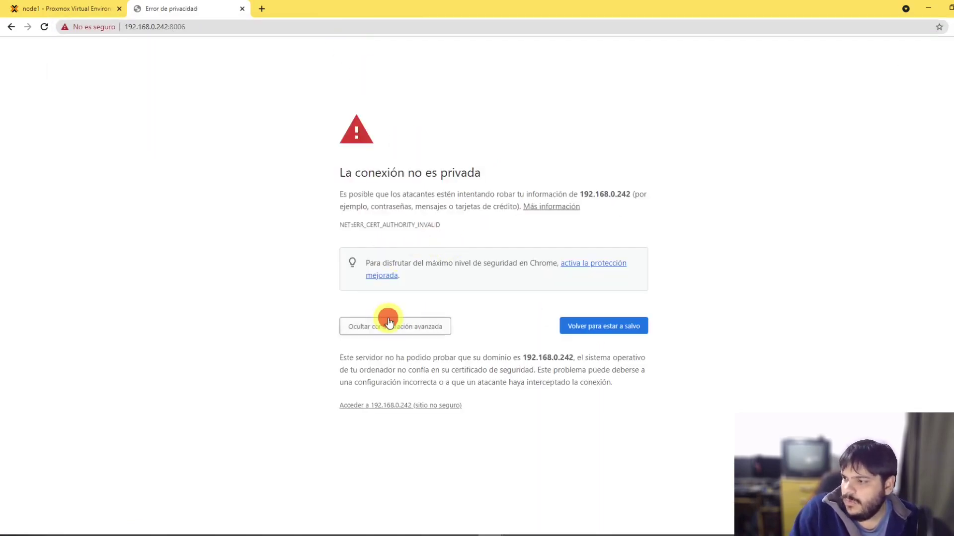
{"action": "left_click", "coordinate": [426, 409]}
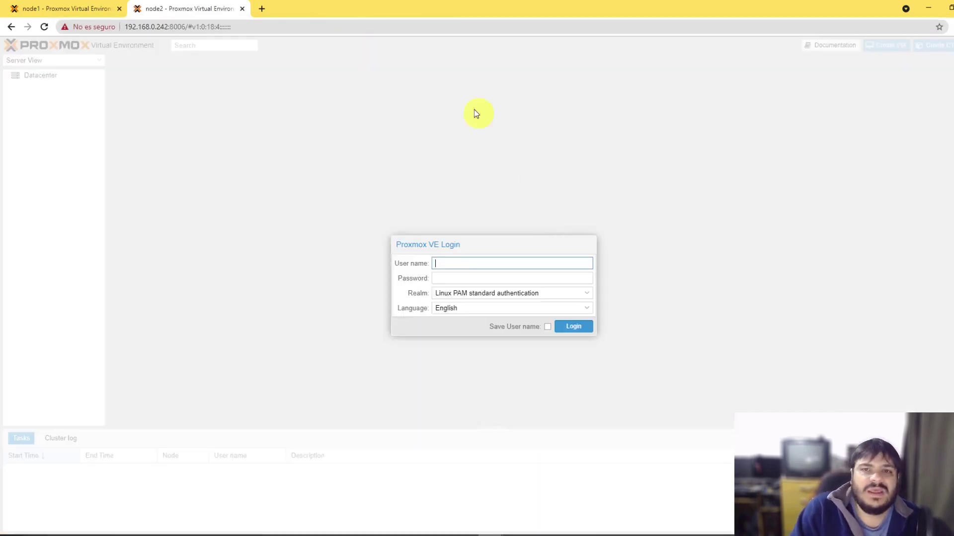
{"action": "left_click", "coordinate": [458, 262]}
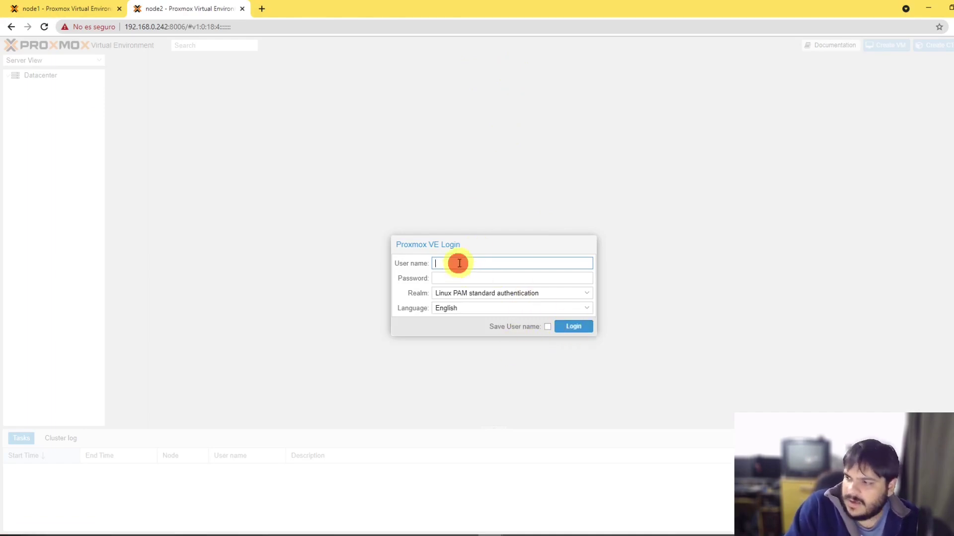
{"action": "type", "text": "root"}
{"action": "key", "text": "Tab"}
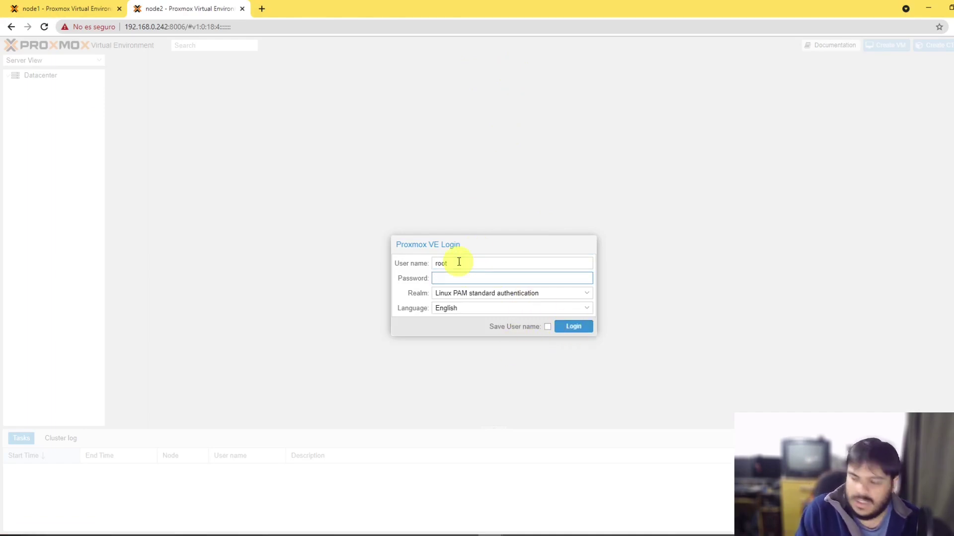
{"action": "type", "text": "••••••"}
{"action": "key", "text": "Return"}
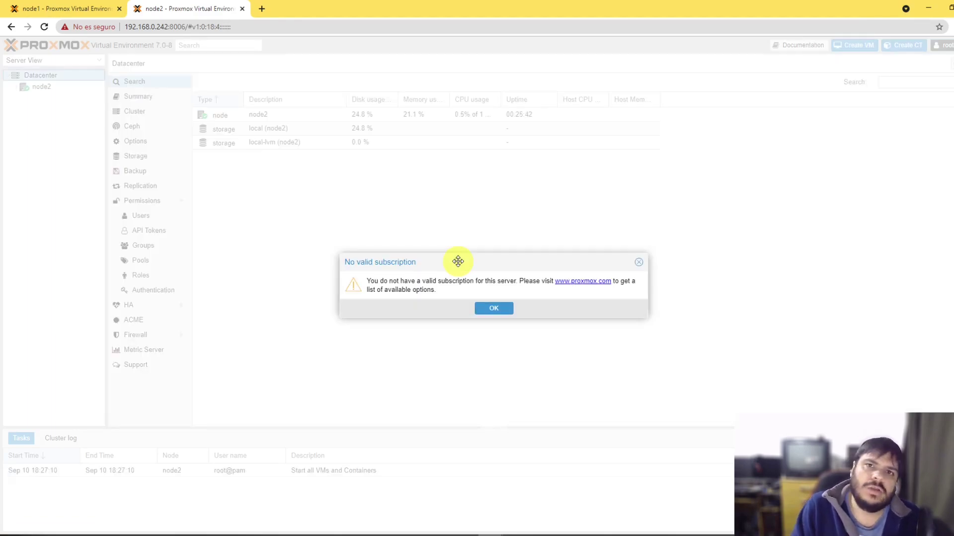
{"action": "left_click", "coordinate": [494, 308]}
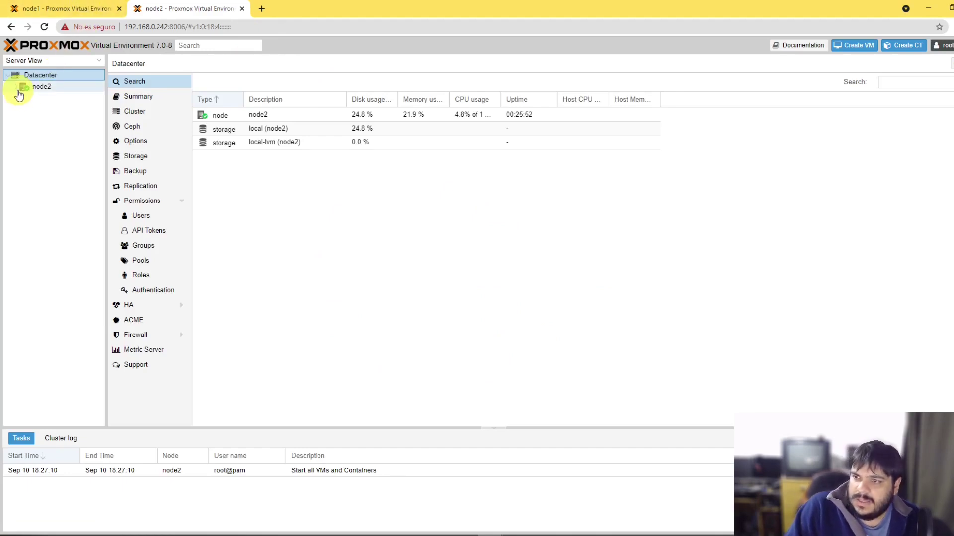
{"action": "left_click", "coordinate": [80, 9]}
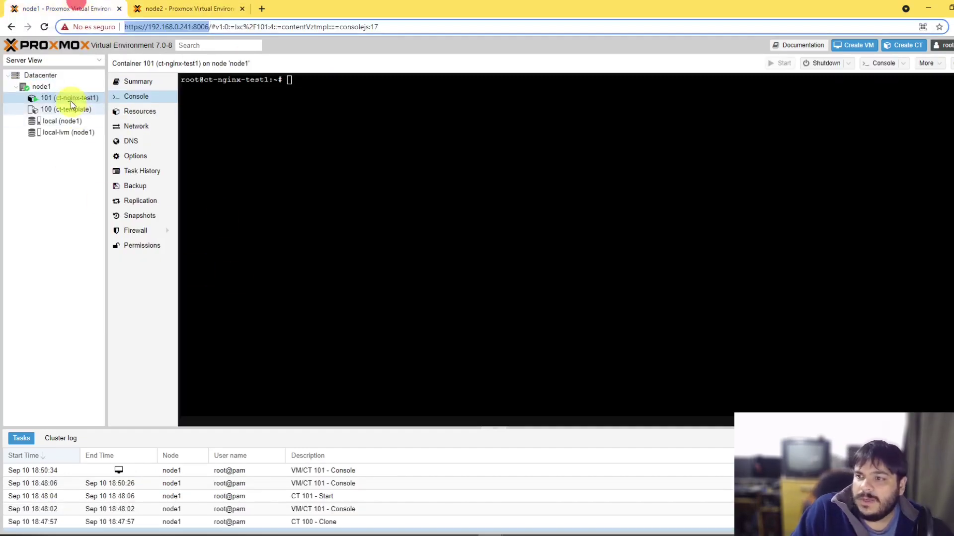
Step: Install nginx in ct-nginx-test1 over SSH with apt install nginx, confirming the package prompt
{"action": "left_click", "coordinate": [456, 116]}
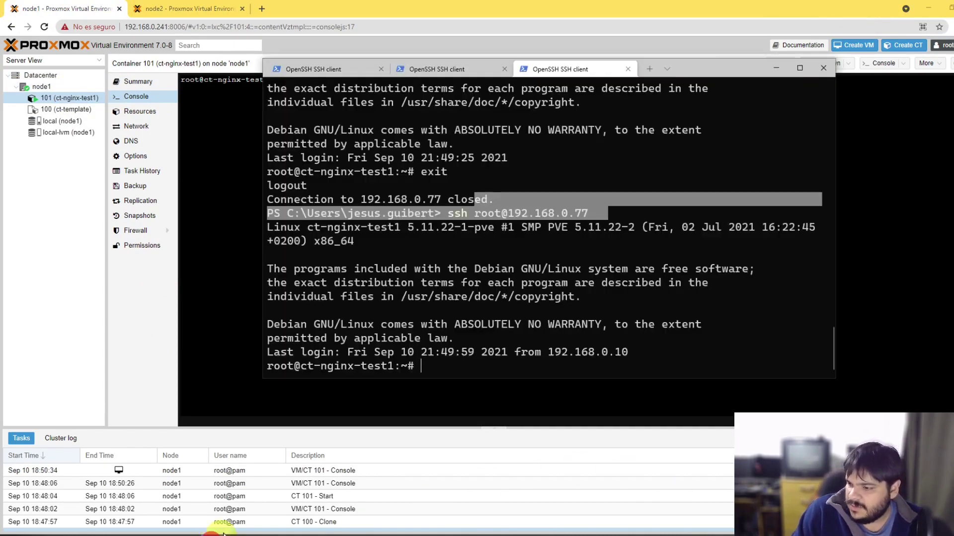
{"action": "left_click", "coordinate": [214, 532]}
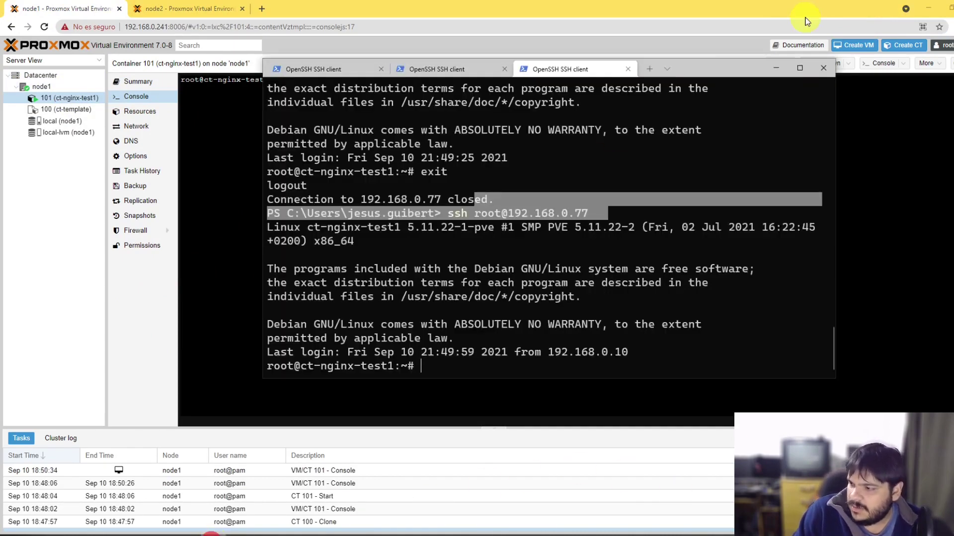
{"action": "type", "text": "apt install i"}
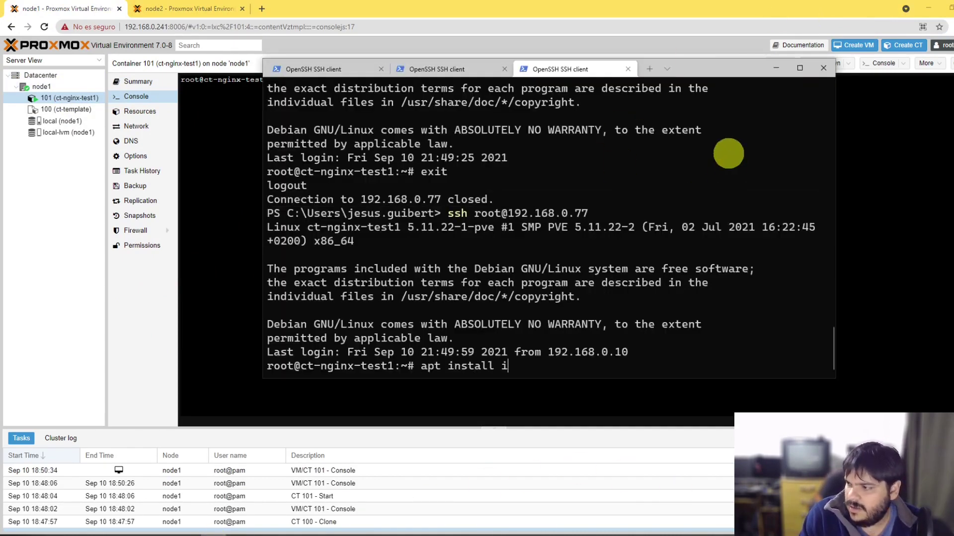
{"action": "key", "text": "BackSpace"}
{"action": "type", "text": "nginx"}
{"action": "key", "text": "Return"}
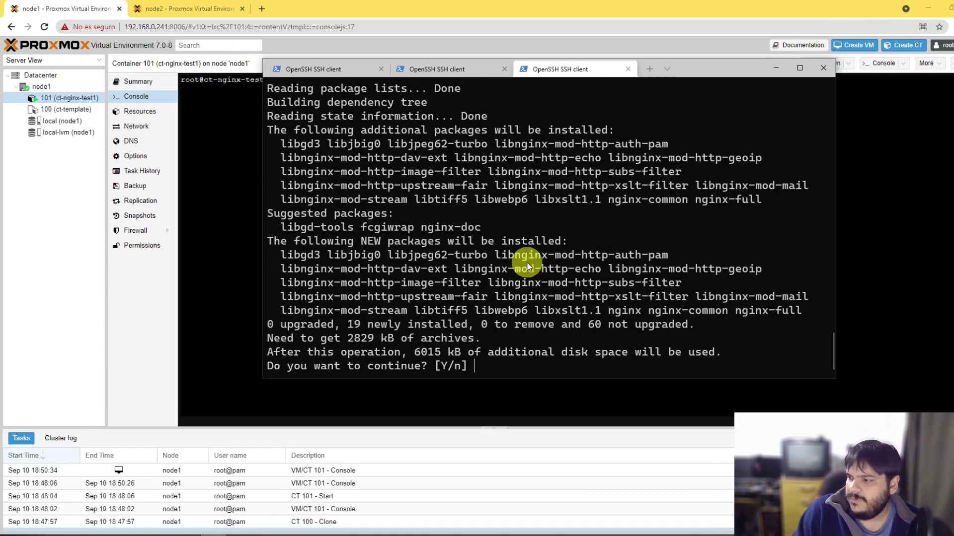
{"action": "key", "text": "Return"}
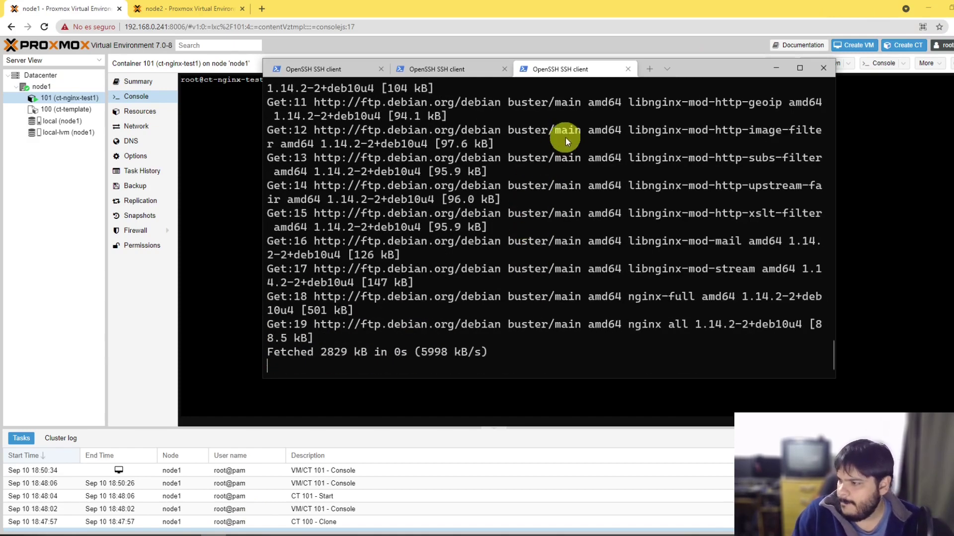
{"action": "right_click", "coordinate": [565, 136]}
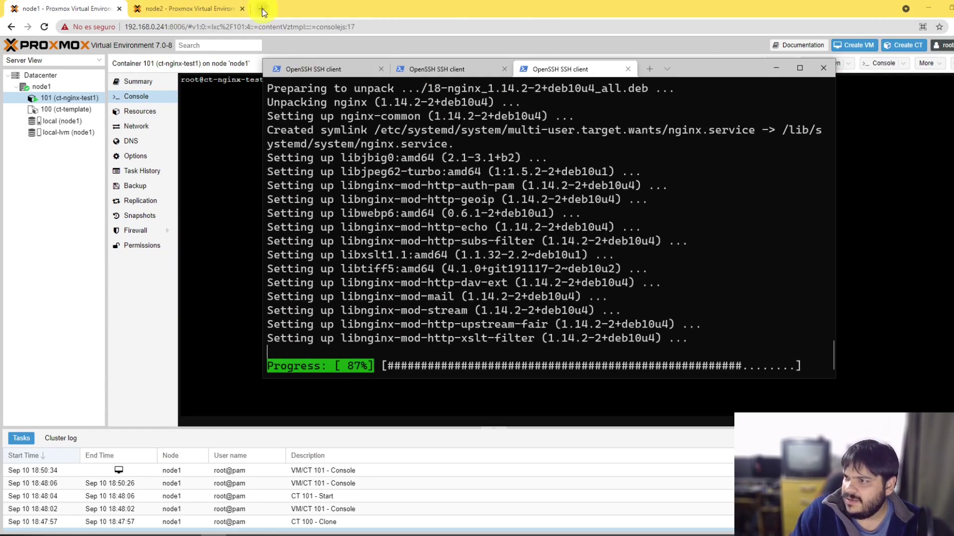
{"action": "left_click", "coordinate": [261, 9]}
Step: Load 192.168.0.77 to see the Welcome to nginx! page, then return to container 101's console
{"action": "type", "text": "192.168.0.77"}
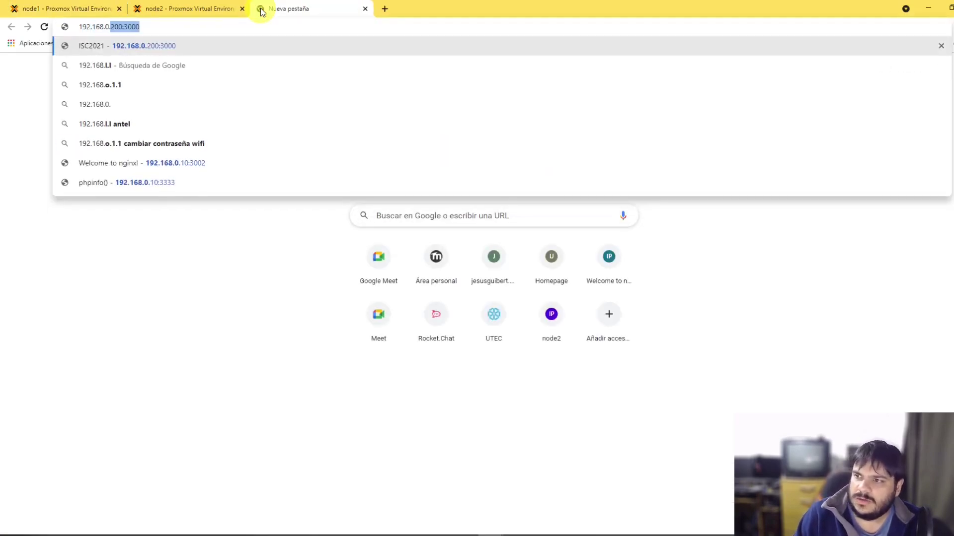
{"action": "key", "text": "Return"}
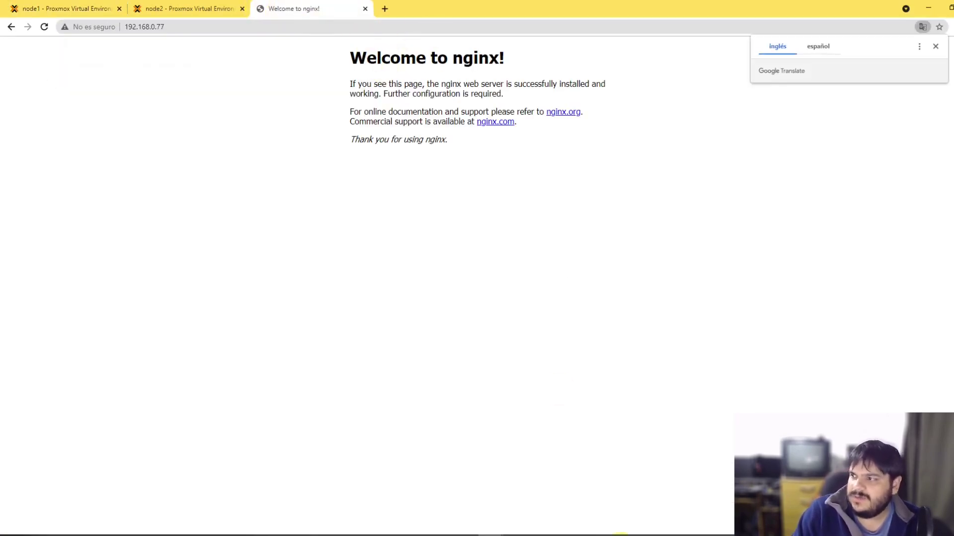
{"action": "left_click", "coordinate": [208, 527]}
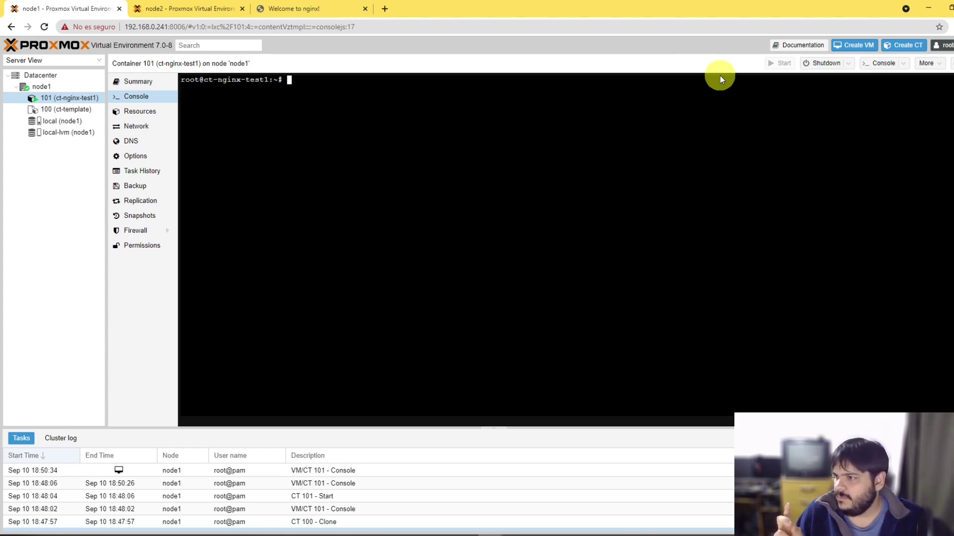
{"action": "left_click", "coordinate": [442, 168]}
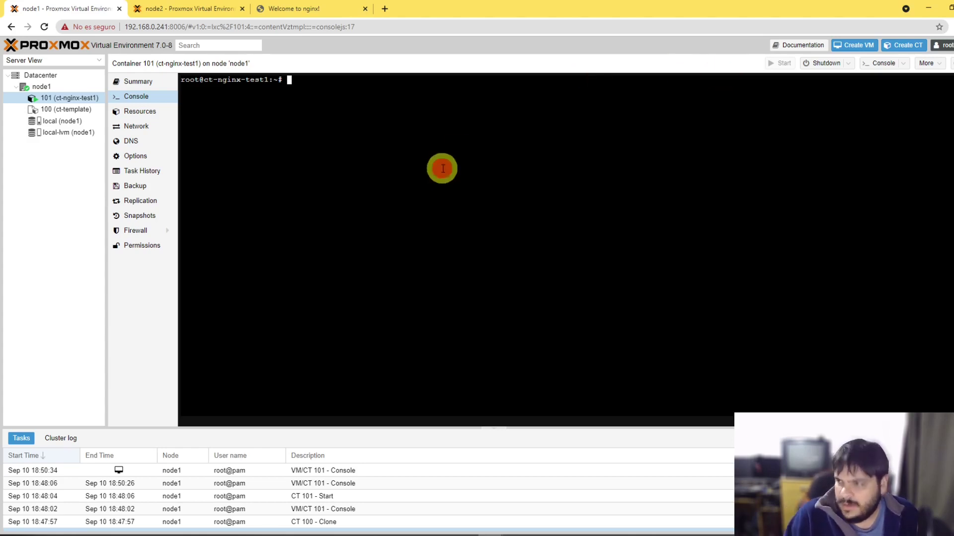
Step: Maximize the SSH terminal and change into the nginx web root /var/www/html
{"action": "type", "text": "ls"}
{"action": "key", "text": "Return"}
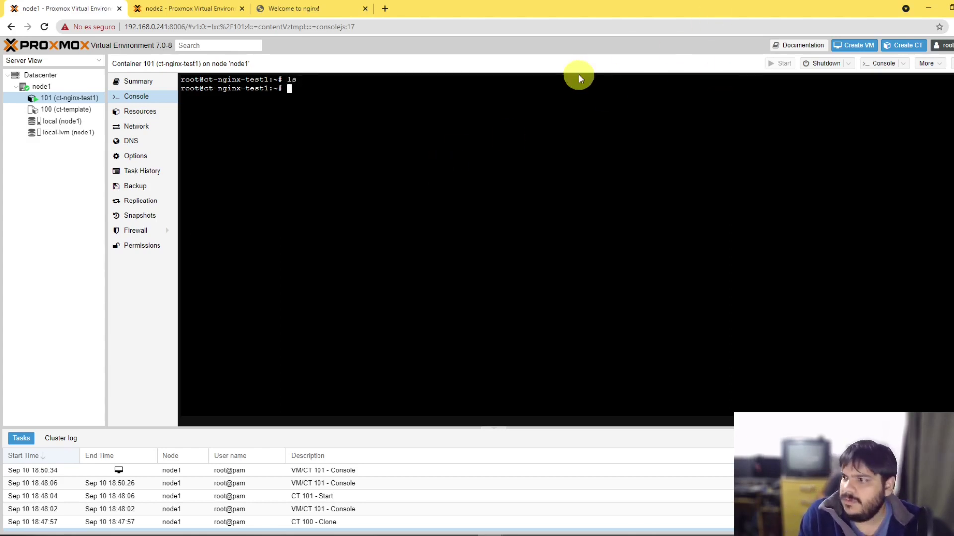
{"action": "left_click", "coordinate": [236, 534]}
{"action": "left_click", "coordinate": [482, 301]}
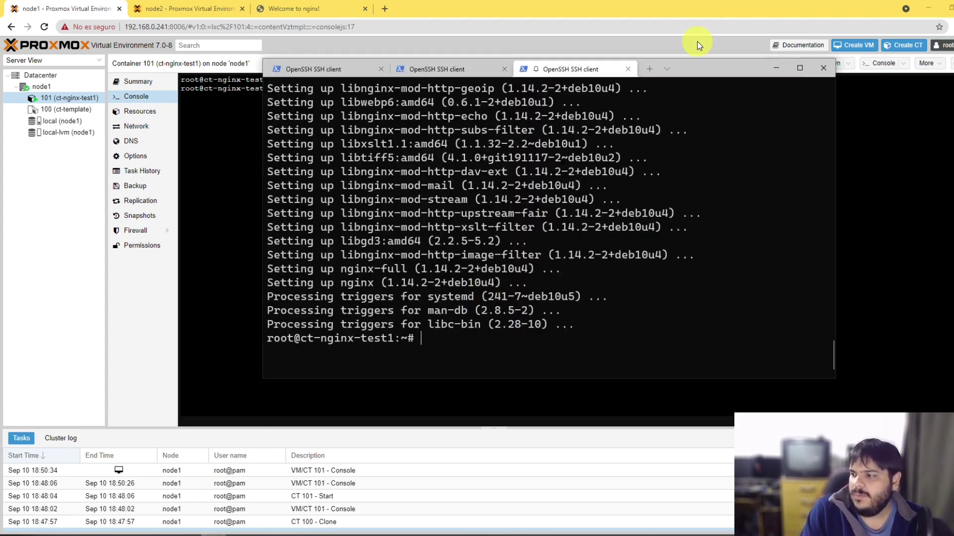
{"action": "left_click", "coordinate": [476, 207]}
{"action": "double_click", "coordinate": [698, 72]}
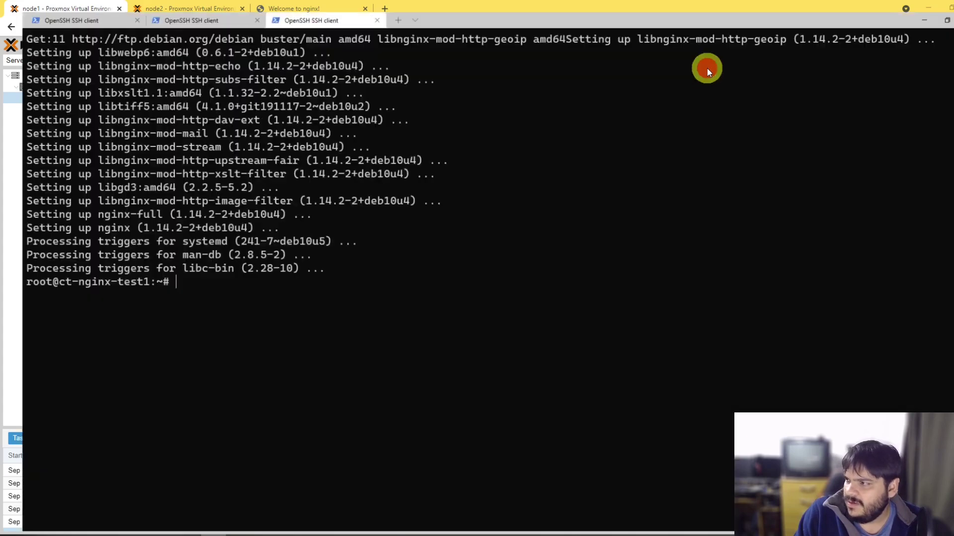
{"action": "left_click", "coordinate": [421, 182]}
{"action": "type", "text": "ls"}
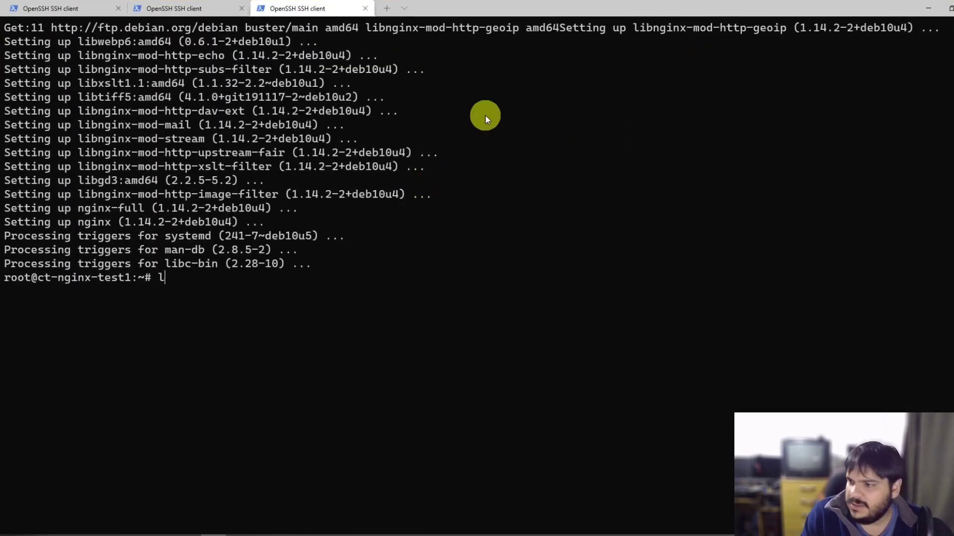
{"action": "key", "text": "Return"}
{"action": "type", "text": "cd /var"}
{"action": "type", "text": "/www/"}
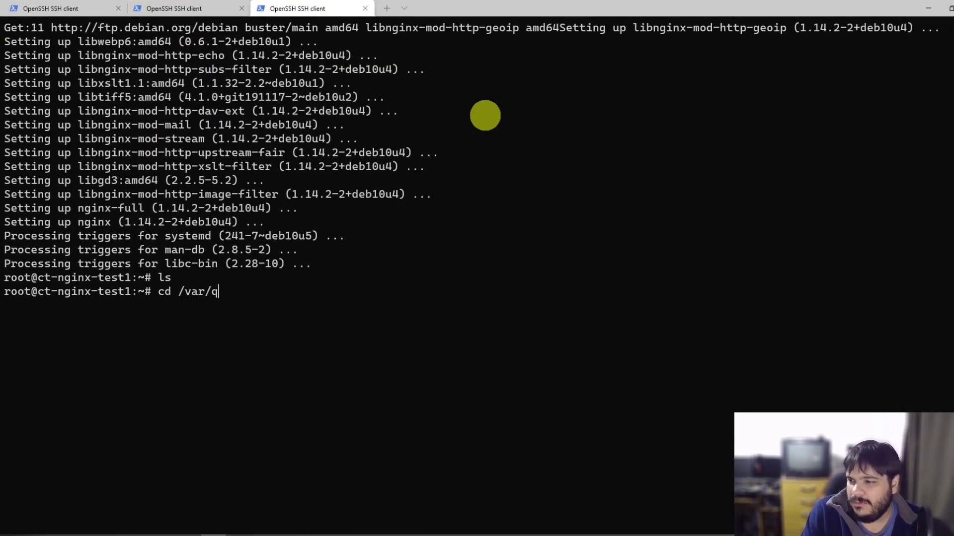
{"action": "type", "text": "html"}
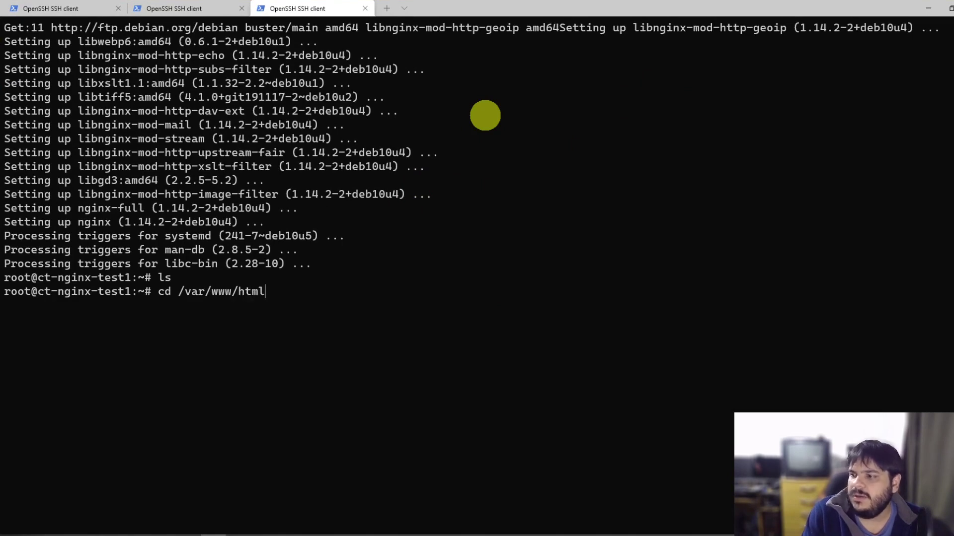
{"action": "key", "text": "Return"}
{"action": "type", "text": "ls"}
{"action": "key", "text": "Return"}
Step: Open index.nginx-debian.html in vi and replace the heading text with AdminInfra 202021
{"action": "type", "text": "vi ind"}
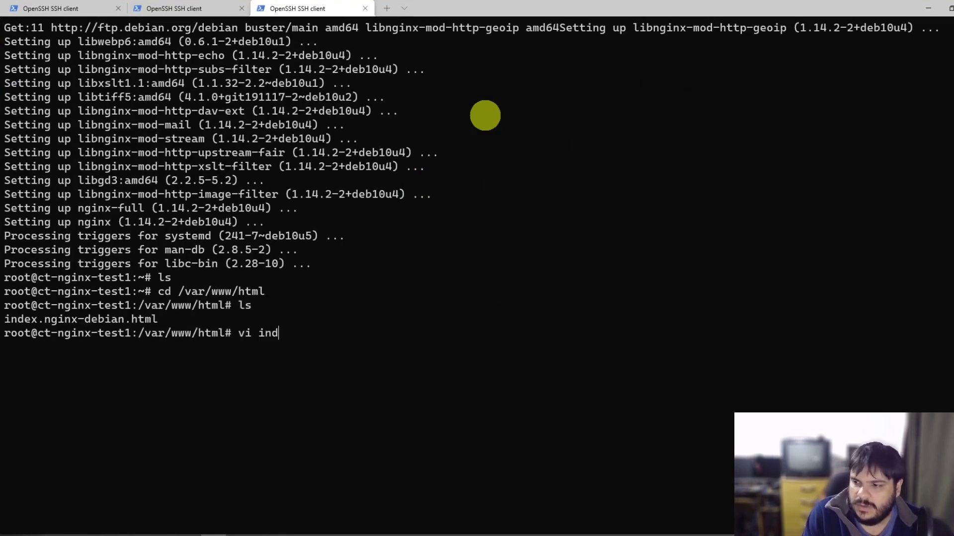
{"action": "key", "text": "Tab"}
{"action": "key", "text": "Return"}
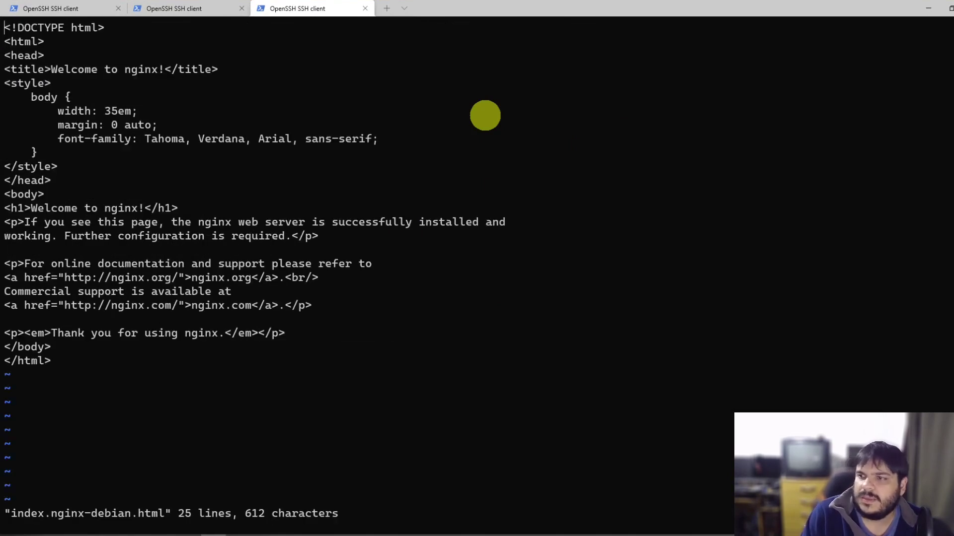
{"action": "key", "text": "Down"}
{"action": "key", "text": "Down"}
{"action": "key", "text": "Down"}
{"action": "key", "text": "Right"}
{"action": "key", "text": "Right"}
{"action": "key", "text": "Right"}
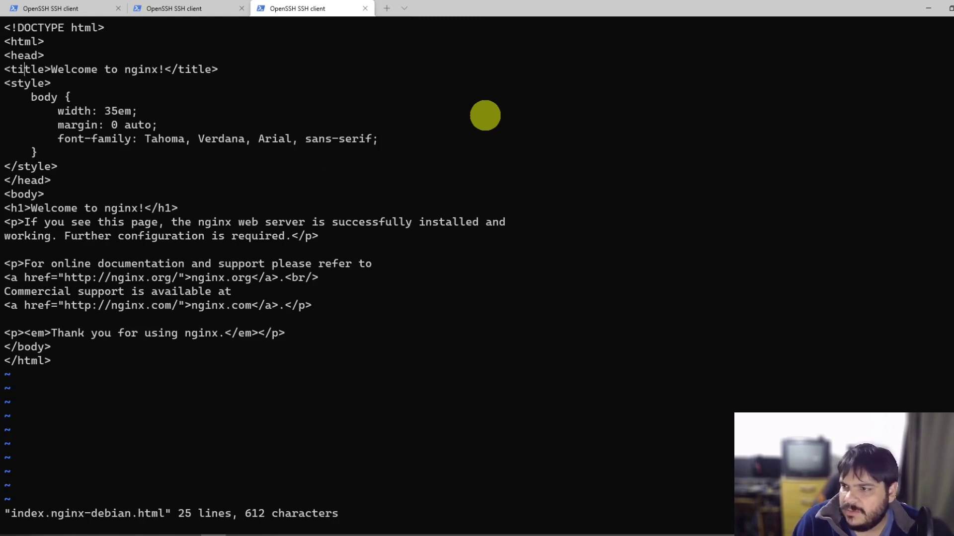
{"action": "key", "text": "Down"}
{"action": "key", "text": "Down"}
{"action": "key", "text": "Down"}
{"action": "key", "text": "Down"}
{"action": "key", "text": "Down"}
{"action": "key", "text": "Down"}
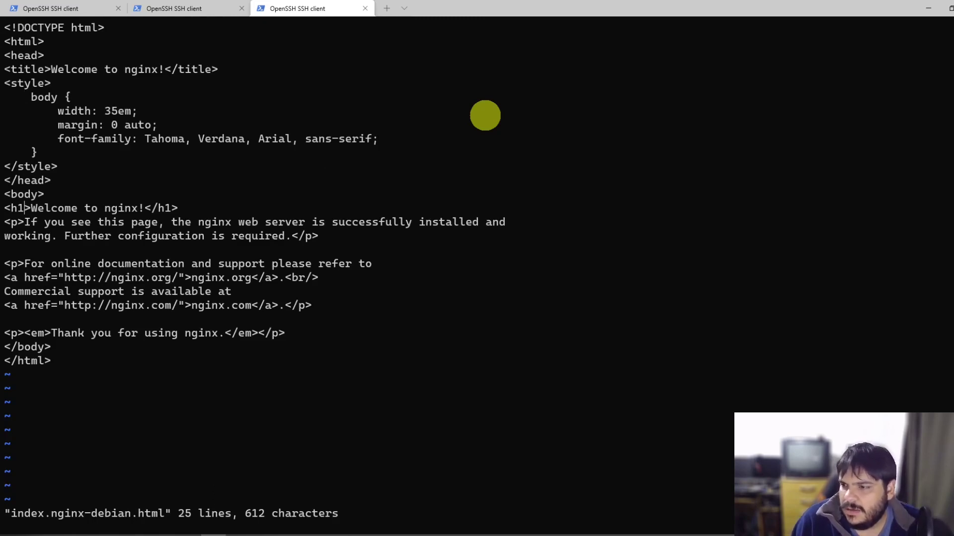
{"action": "key", "text": "Right"}
{"action": "type", "text": "iAdminInfra 2"}
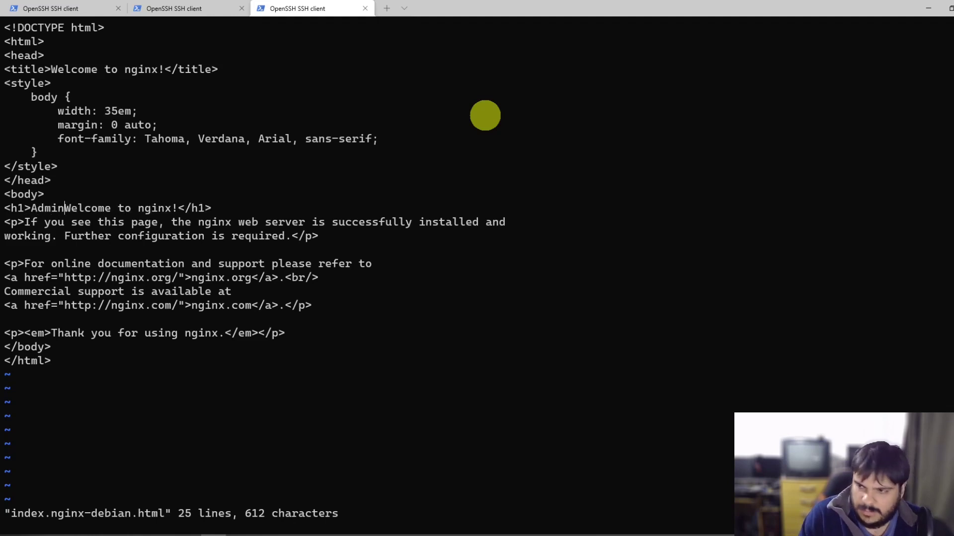
{"action": "type", "text": "02021"}
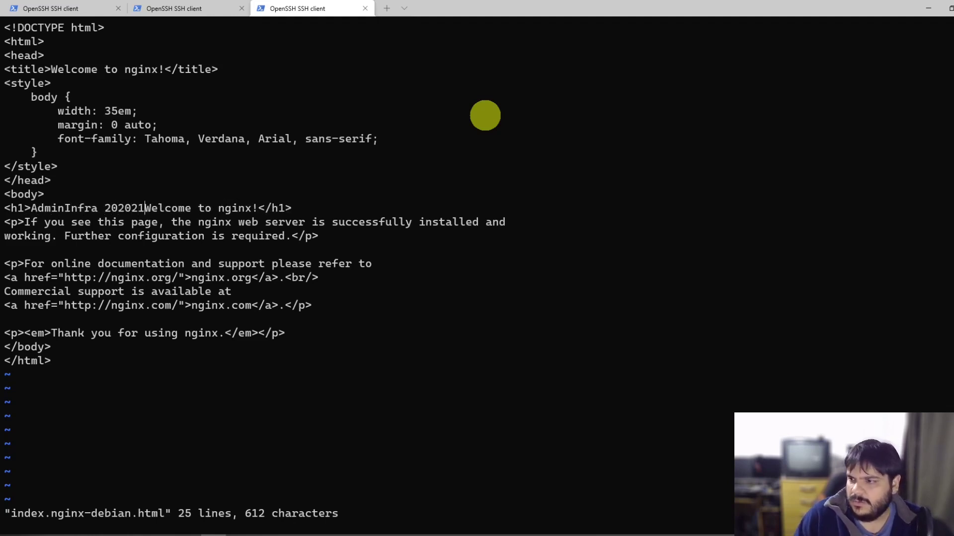
{"action": "key", "text": "Delete"}
{"action": "key", "text": "Delete"}
{"action": "key", "text": "Delete"}
{"action": "key", "text": "Delete"}
{"action": "key", "text": "Delete"}
{"action": "key", "text": "Delete"}
{"action": "key", "text": "Delete"}
{"action": "key", "text": "Delete"}
{"action": "key", "text": "Delete"}
{"action": "key", "text": "Delete"}
{"action": "key", "text": "Delete"}
{"action": "key", "text": "Delete"}
{"action": "key", "text": "Delete"}
{"action": "key", "text": "Delete"}
{"action": "key", "text": "Delete"}
{"action": "key", "text": "Delete"}
{"action": "key", "text": "Delete"}
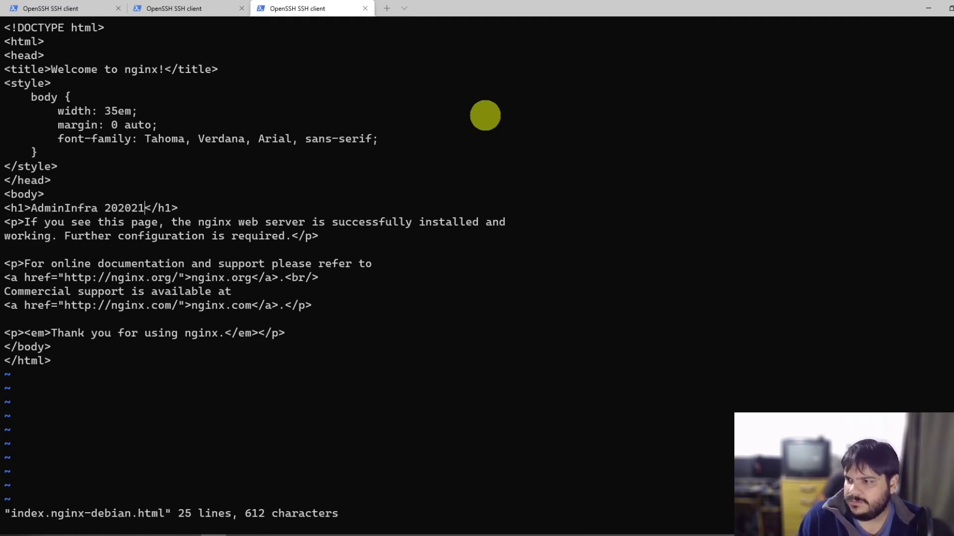
{"action": "key", "text": "Escape"}
Step: Delete the paragraph lines below the heading and save the file with :wq
{"action": "key", "text": "Down"}
{"action": "key", "text": "d"}
{"action": "key", "text": "d"}
{"action": "key", "text": "d"}
{"action": "key", "text": "d"}
{"action": "key", "text": "d"}
{"action": "key", "text": "d"}
{"action": "key", "text": "d"}
{"action": "key", "text": "d"}
{"action": "key", "text": "d"}
{"action": "key", "text": "d"}
{"action": "key", "text": "d"}
{"action": "key", "text": "d"}
{"action": "key", "text": "d"}
{"action": "key", "text": "d"}
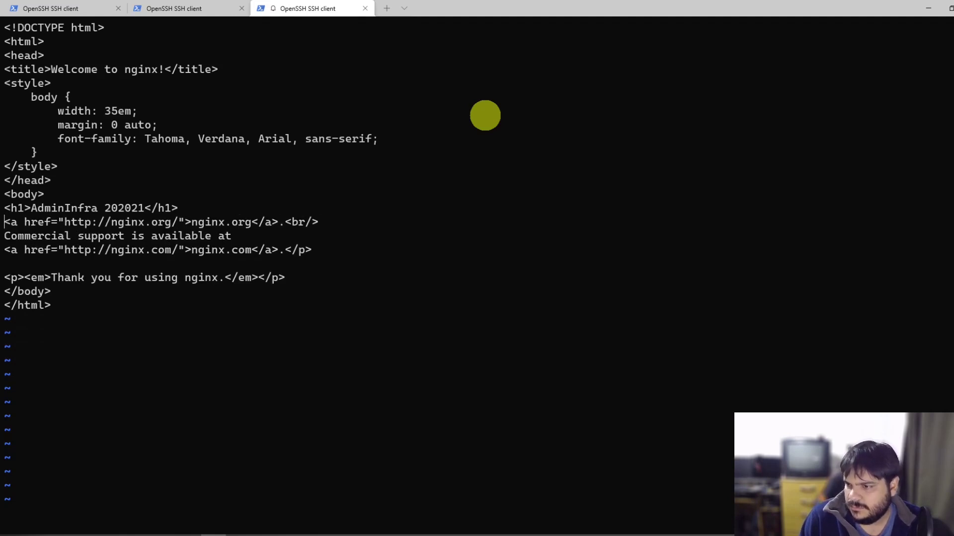
{"action": "key", "text": "d"}
{"action": "key", "text": "d"}
{"action": "key", "text": "d"}
{"action": "key", "text": "d"}
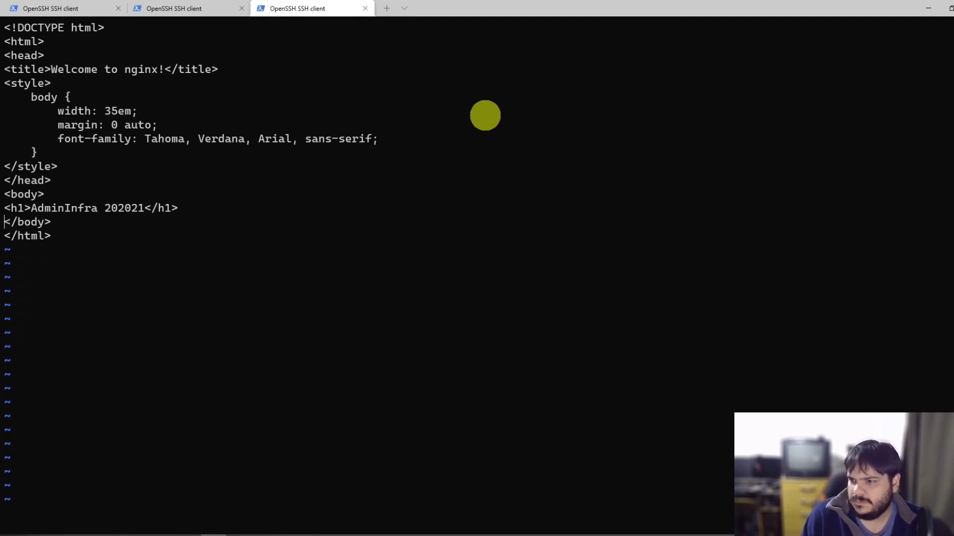
{"action": "type", "text": ":wq"}
{"action": "key", "text": "Return"}
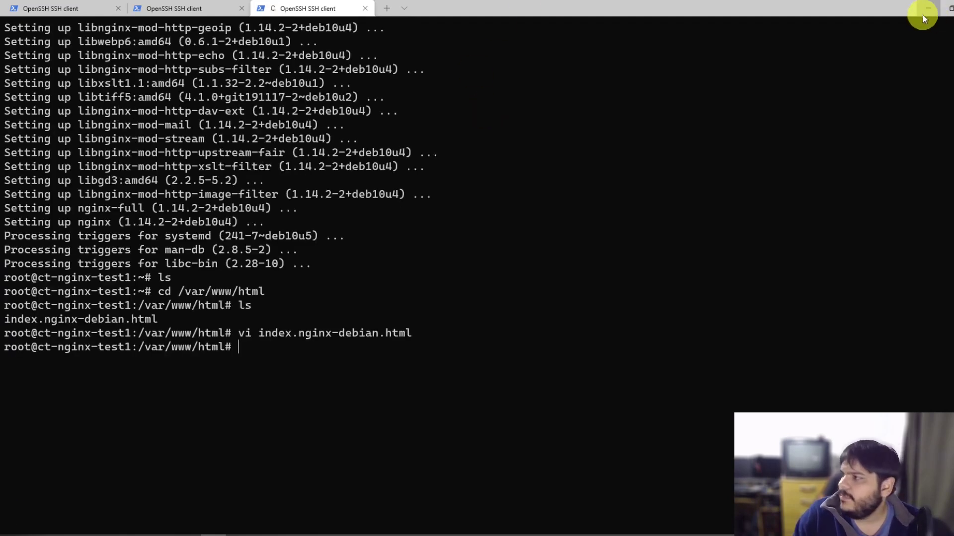
Step: Check that the 192.168.0.77 page shows the AdminInfra 202021 heading, then return to node1's tab
{"action": "left_click", "coordinate": [927, 8]}
{"action": "left_click", "coordinate": [189, 9]}
{"action": "left_click", "coordinate": [318, 8]}
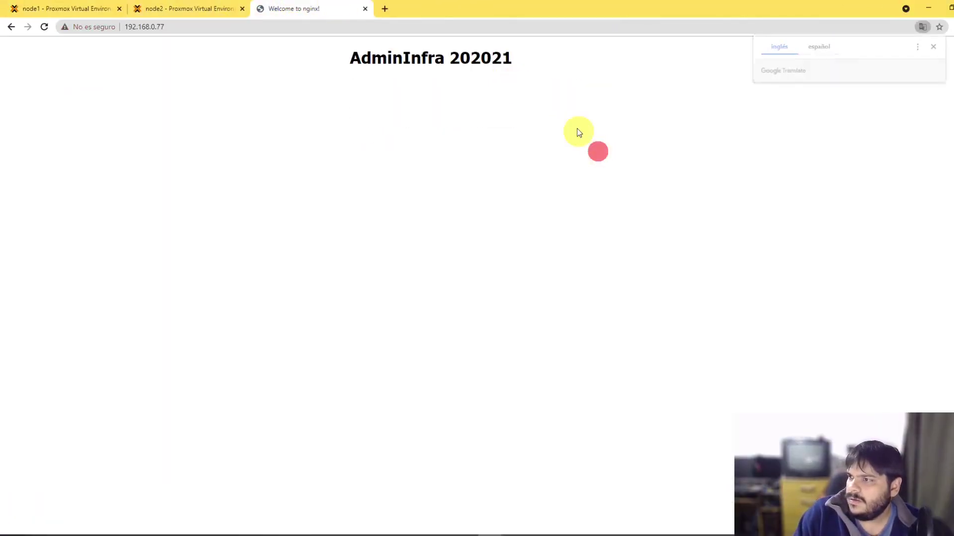
{"action": "left_click", "coordinate": [543, 30]}
{"action": "triple_click", "coordinate": [530, 46]}
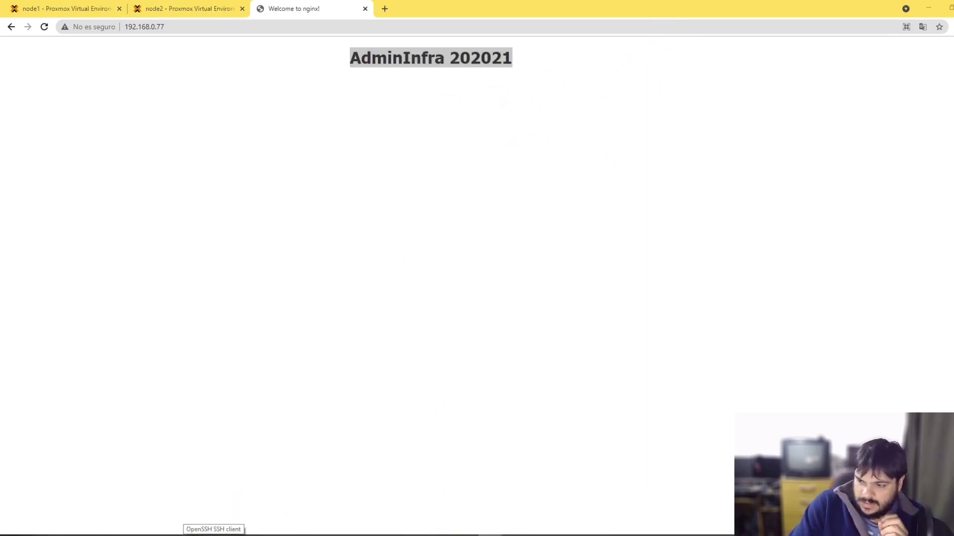
{"action": "right_click", "coordinate": [214, 535]}
{"action": "left_click", "coordinate": [495, 330]}
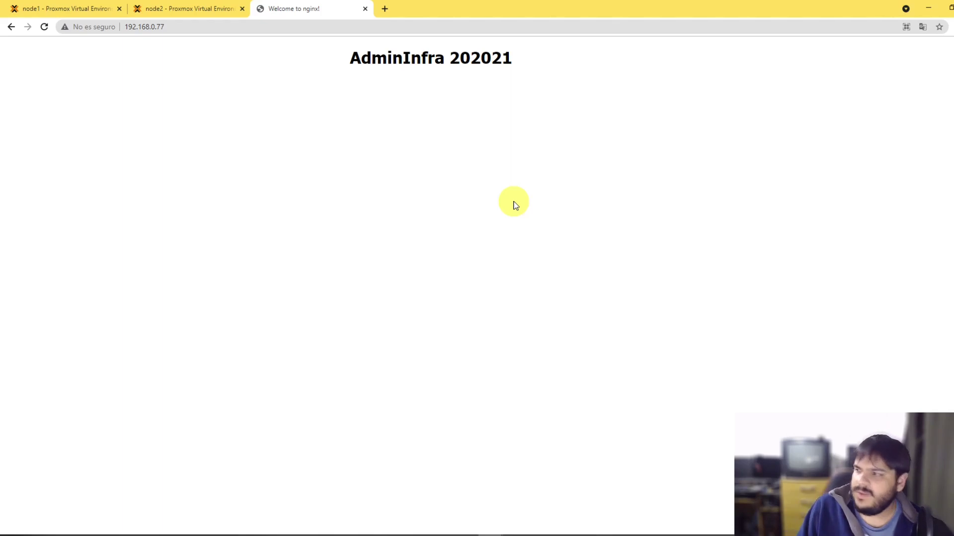
{"action": "left_click", "coordinate": [57, 9]}
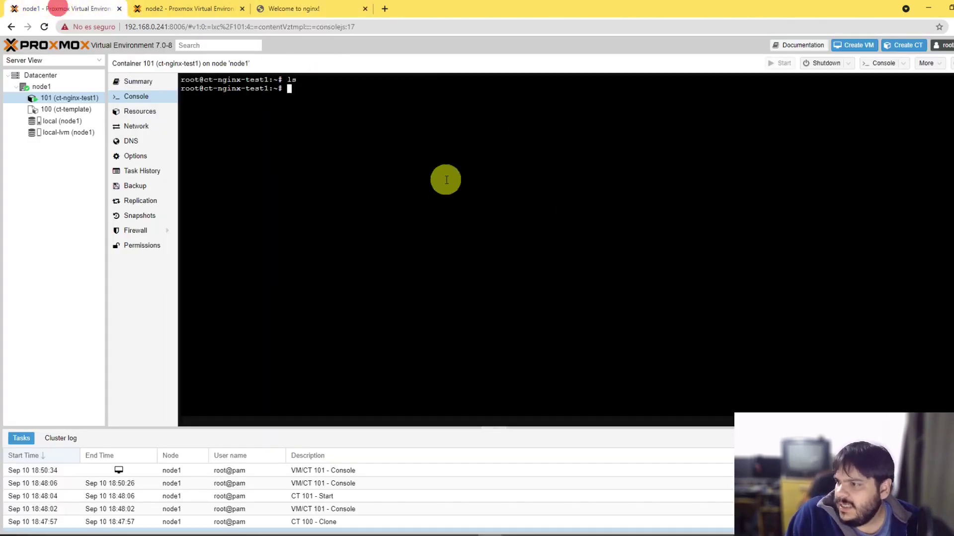
Step: Check node2's storages by expanding node2 in its Proxmox tab
{"action": "left_click", "coordinate": [238, 525]}
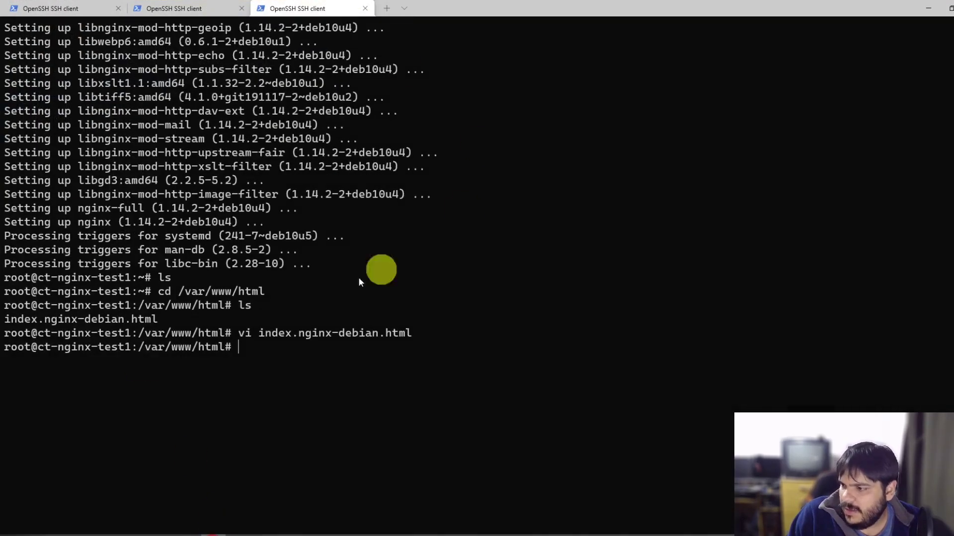
{"action": "left_click", "coordinate": [928, 8]}
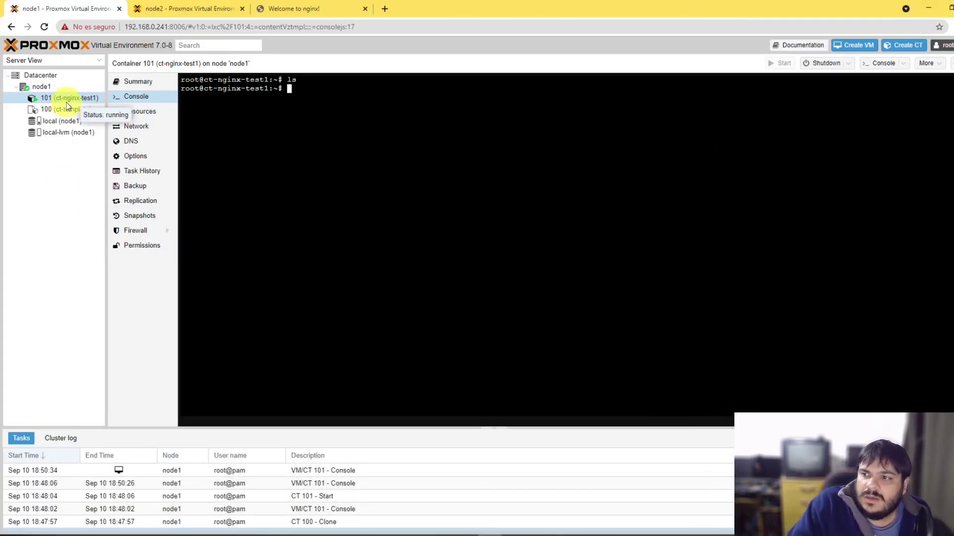
{"action": "left_click", "coordinate": [182, 7]}
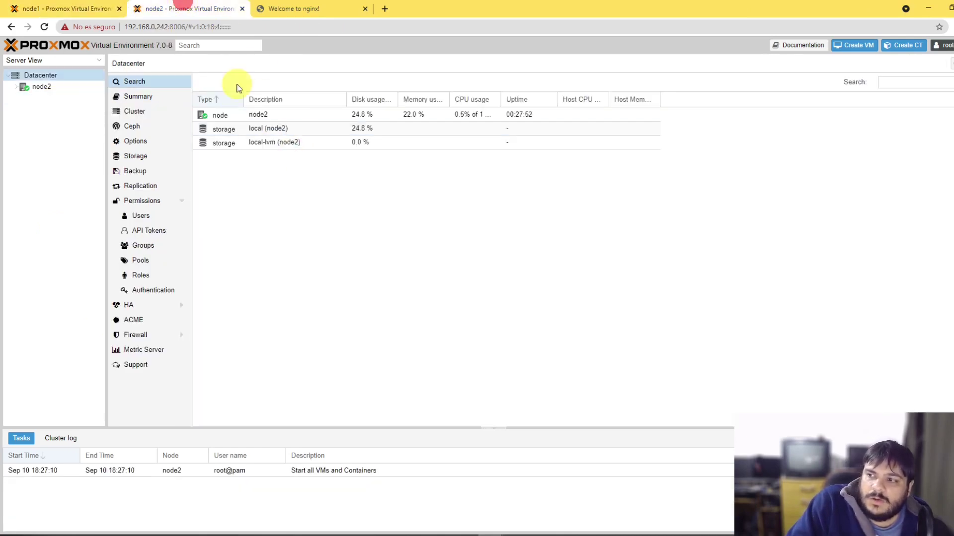
{"action": "left_click", "coordinate": [16, 86]}
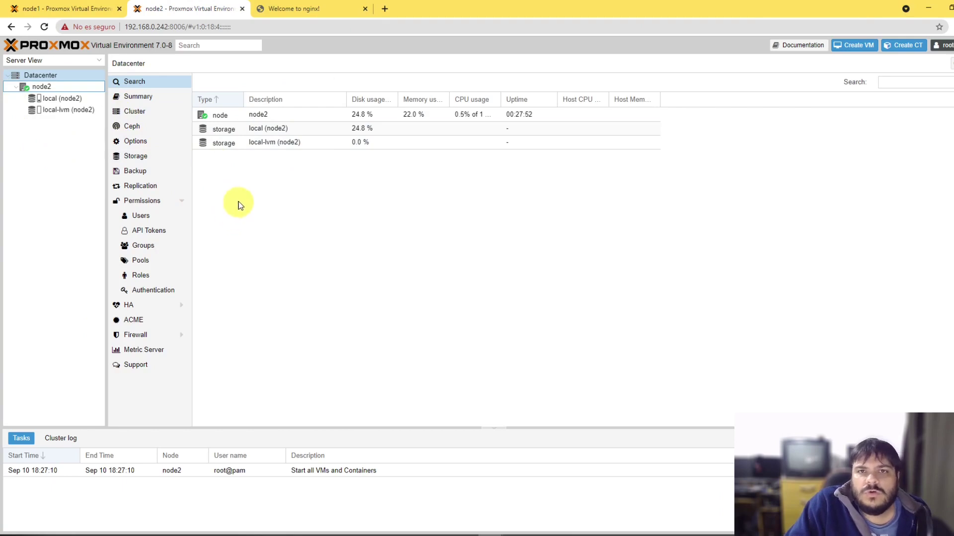
Step: Back on node1, open the Backup section of container 101 (ct-nginx-test1)
{"action": "left_click", "coordinate": [84, 6]}
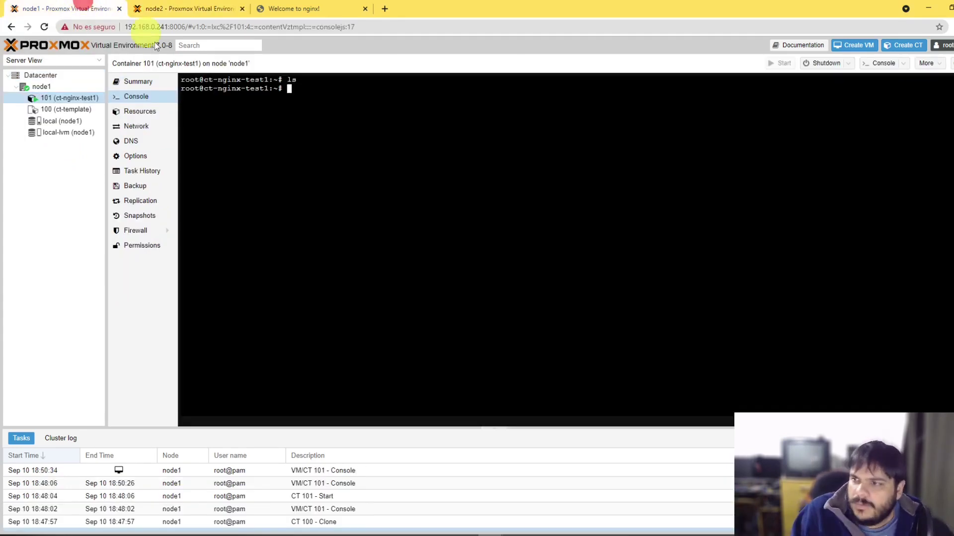
{"action": "left_click", "coordinate": [464, 124]}
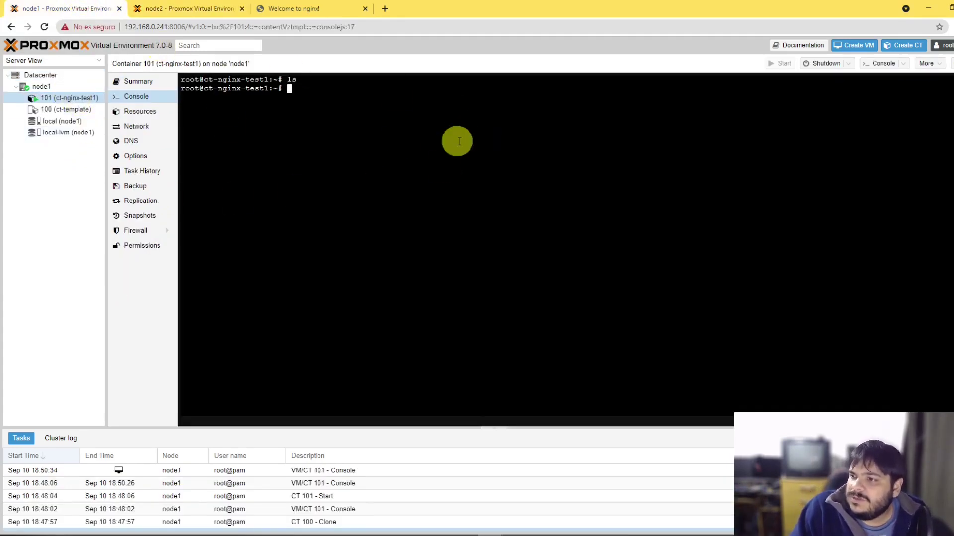
{"action": "right_click", "coordinate": [76, 97]}
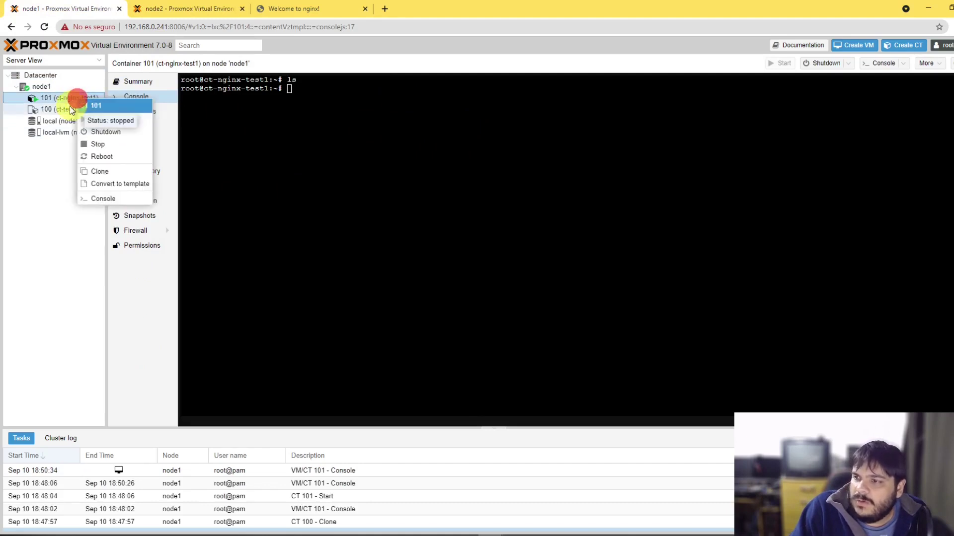
{"action": "left_click", "coordinate": [50, 195]}
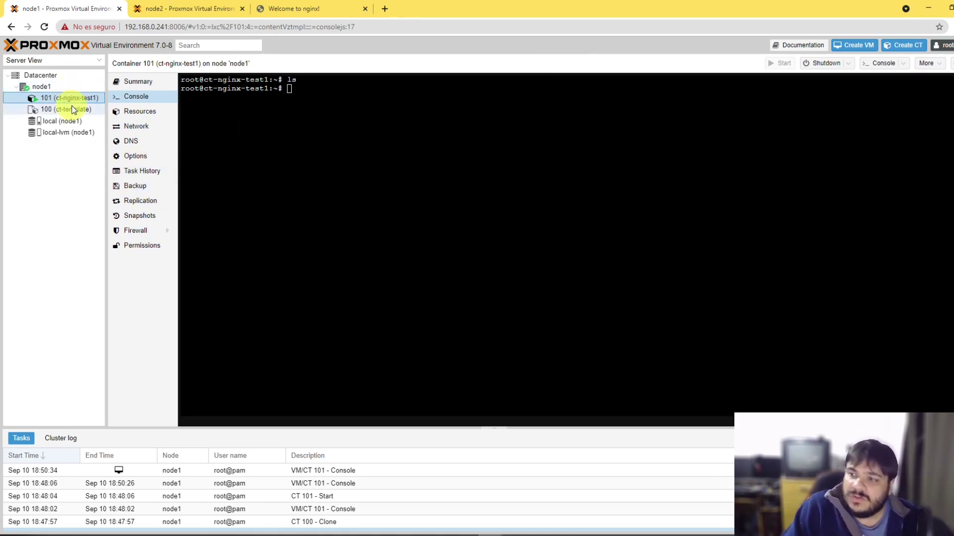
{"action": "left_click", "coordinate": [139, 188]}
Step: Start a Backup now for CT 101, keeping 'local' as storage, and view the mode choices
{"action": "left_click", "coordinate": [201, 84]}
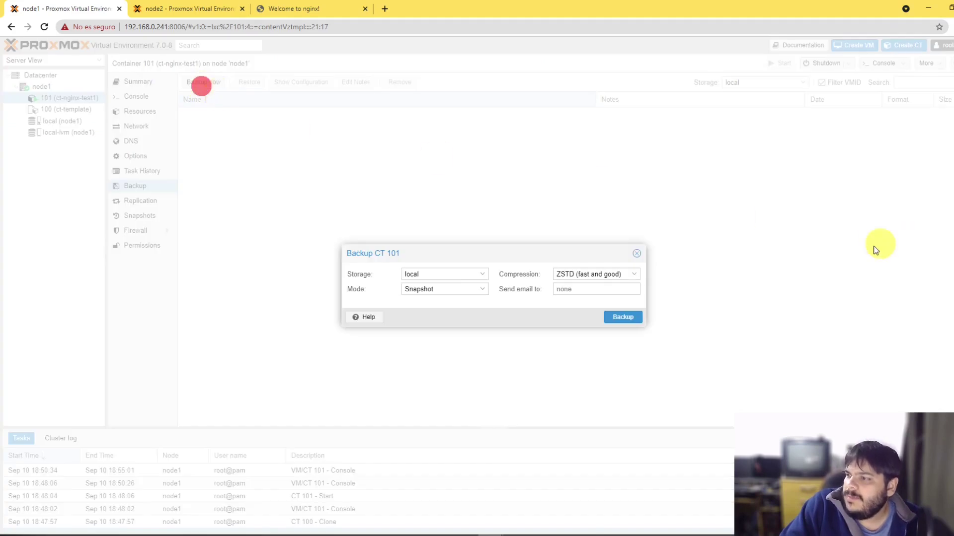
{"action": "left_click", "coordinate": [443, 273]}
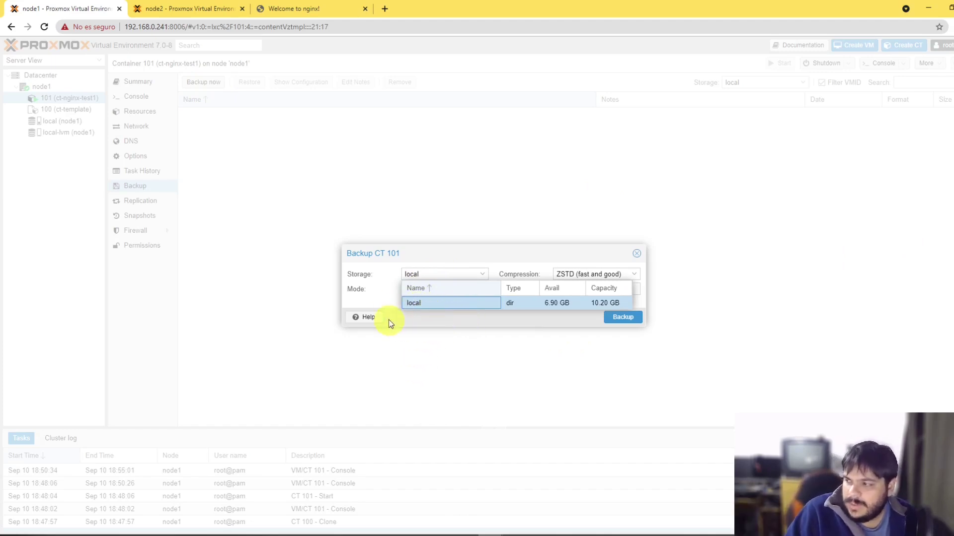
{"action": "left_click", "coordinate": [409, 300]}
{"action": "left_click", "coordinate": [461, 292]}
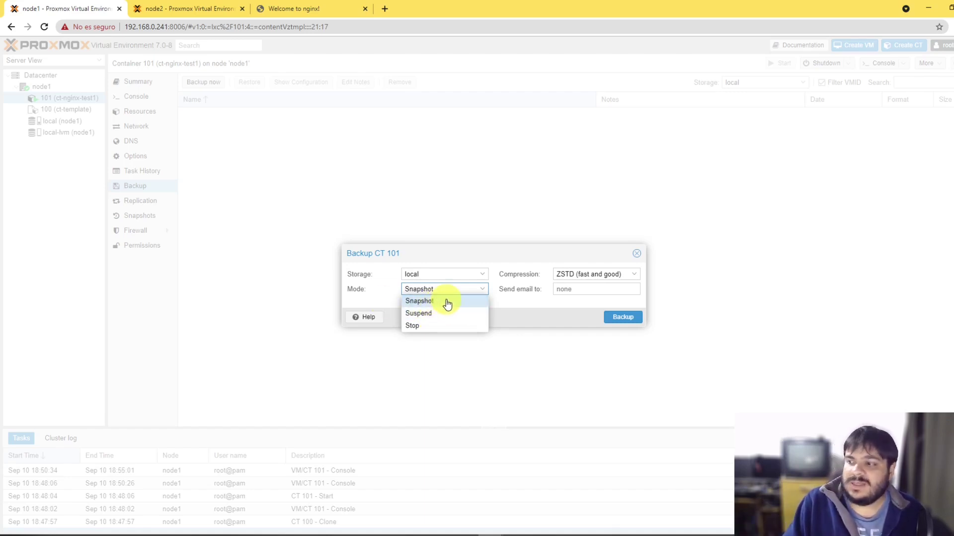
Step: Run the CT 101 backup in Snapshot mode with ZSTD compression and no notification e-mail
{"action": "left_click", "coordinate": [447, 304]}
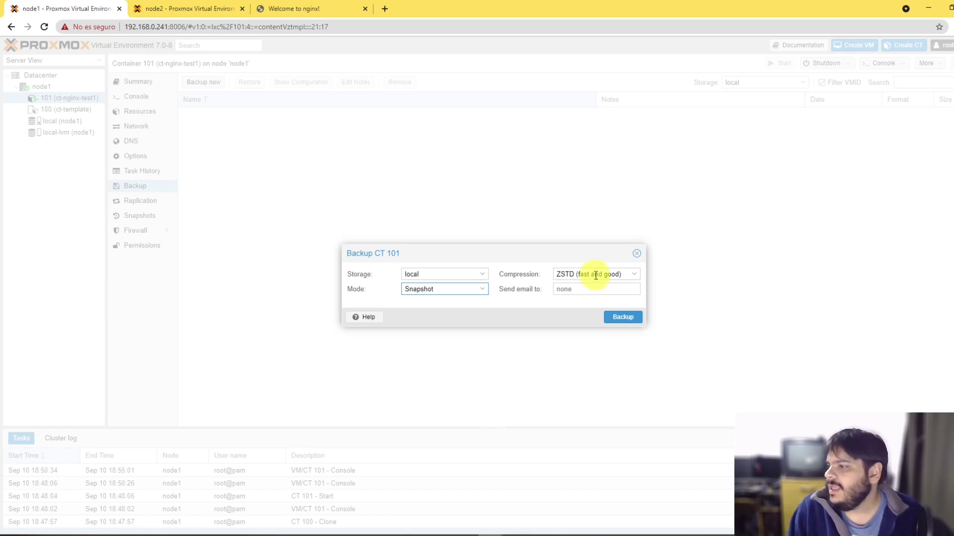
{"action": "left_click", "coordinate": [596, 273]}
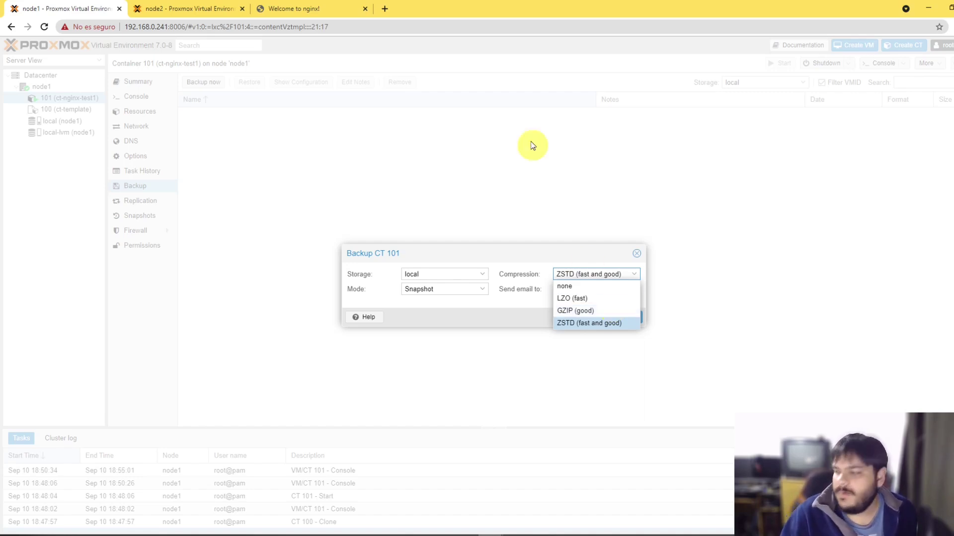
{"action": "left_click", "coordinate": [596, 326]}
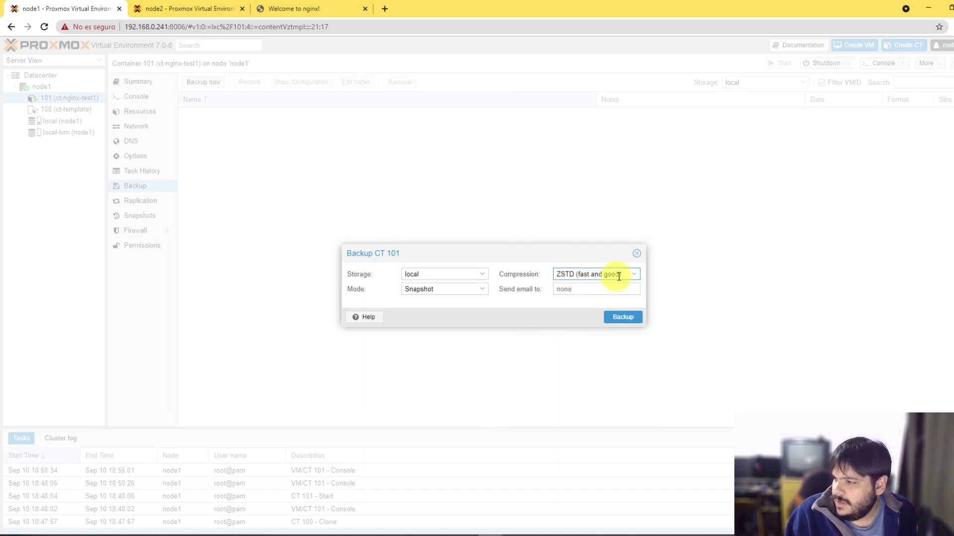
{"action": "left_click", "coordinate": [563, 289]}
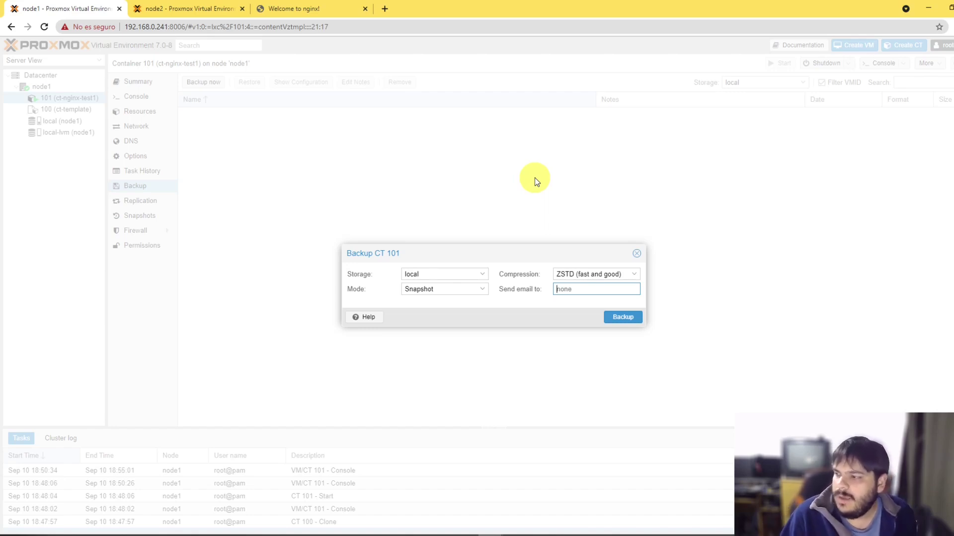
{"action": "left_click", "coordinate": [623, 319]}
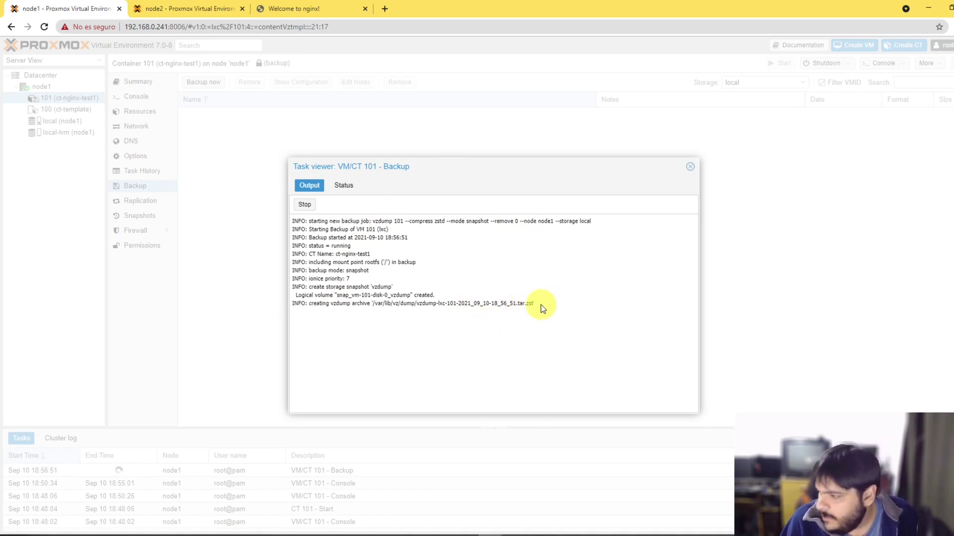
Step: Select '/var/lib/vz/dump/' in the backup task output, then bring the SSH terminal forward
{"action": "left_click_drag", "start_coordinate": [534, 303], "coordinate": [417, 304]}
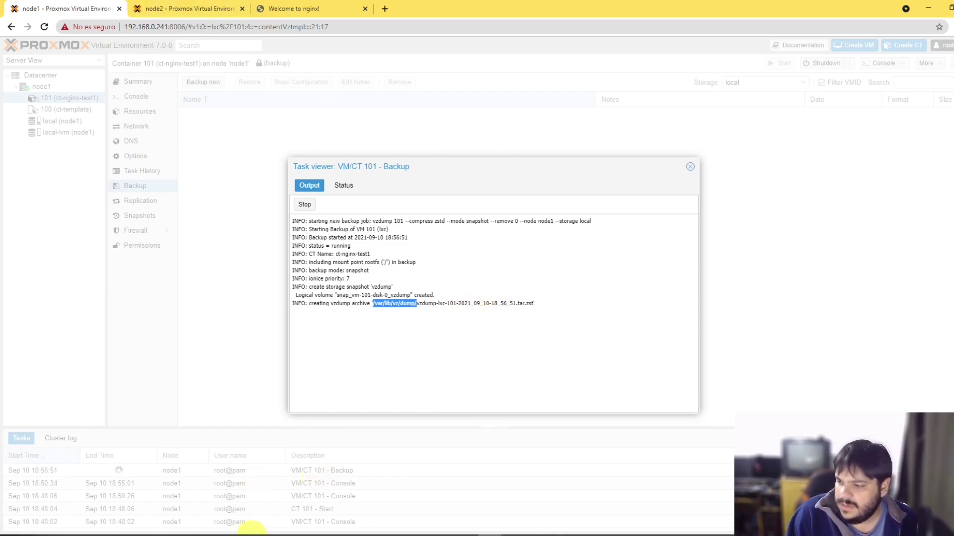
{"action": "left_click", "coordinate": [230, 523]}
{"action": "left_click", "coordinate": [534, 145]}
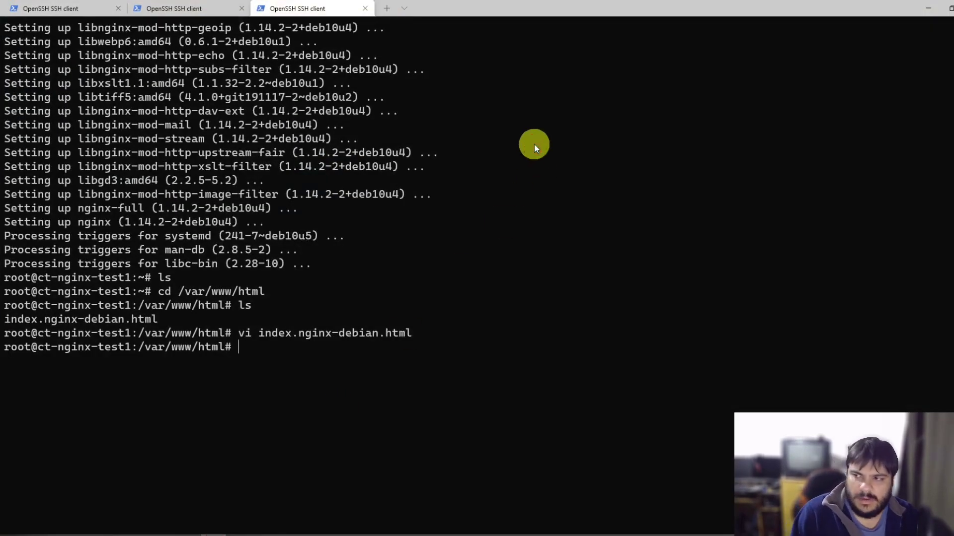
Step: In node1's terminal, cancel the pending command and list /var/lib/vz/dump showing vzdump-lxc-101 files
{"action": "left_click", "coordinate": [226, 8]}
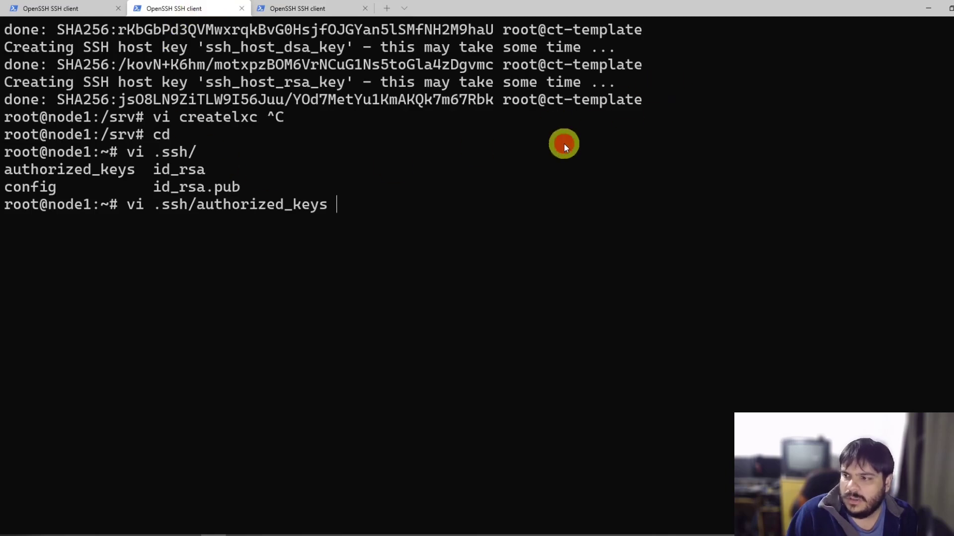
{"action": "key", "text": "ctrl+c"}
{"action": "type", "text": "cd"}
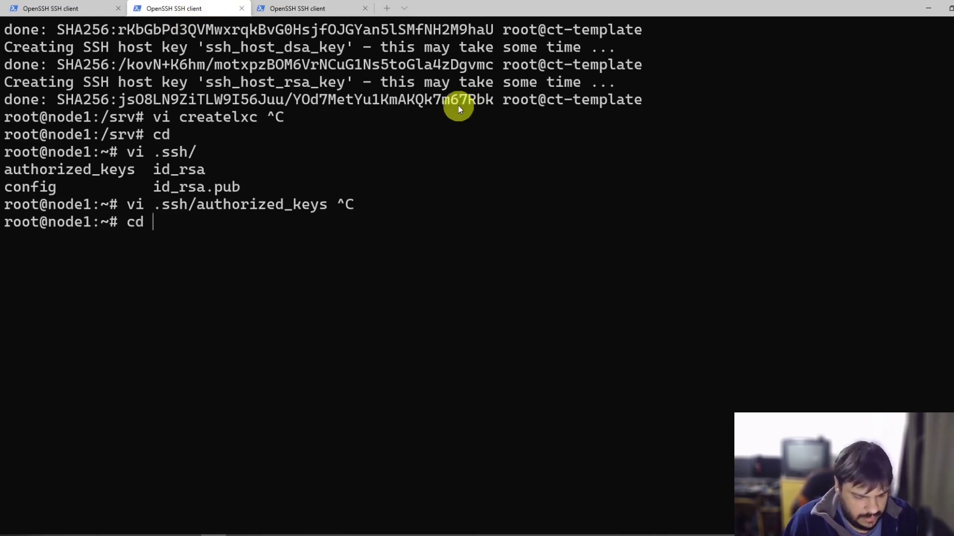
{"action": "right_click", "coordinate": [323, 215]}
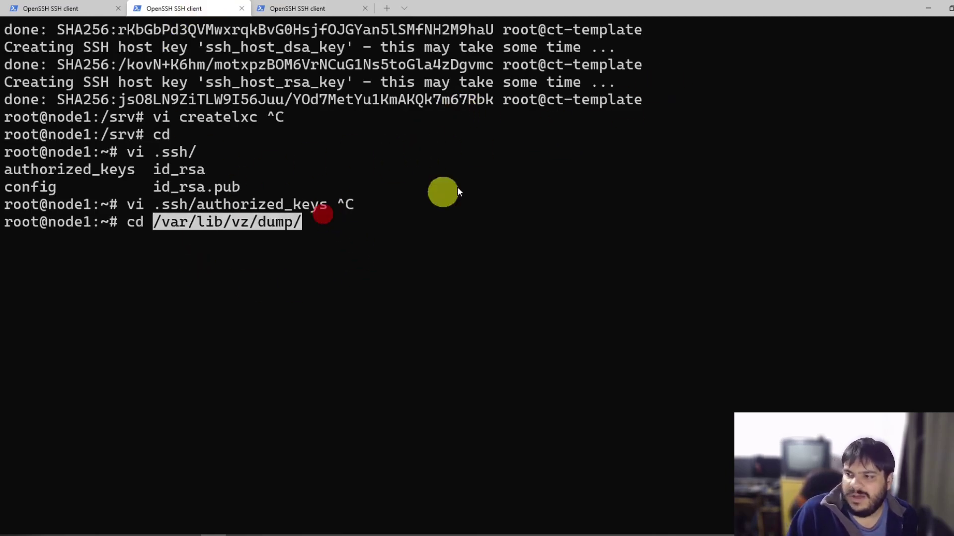
{"action": "key", "text": "Return"}
{"action": "type", "text": "ls"}
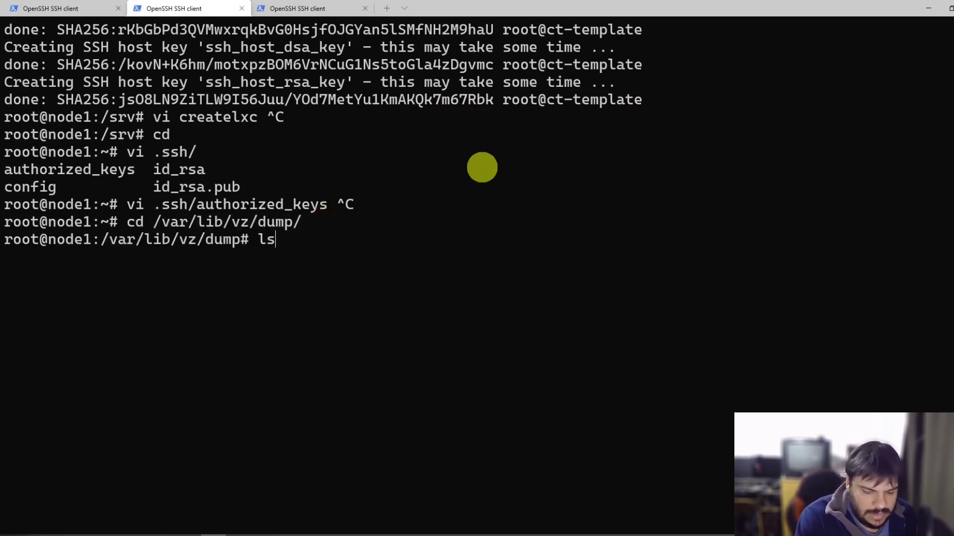
{"action": "key", "text": "Return"}
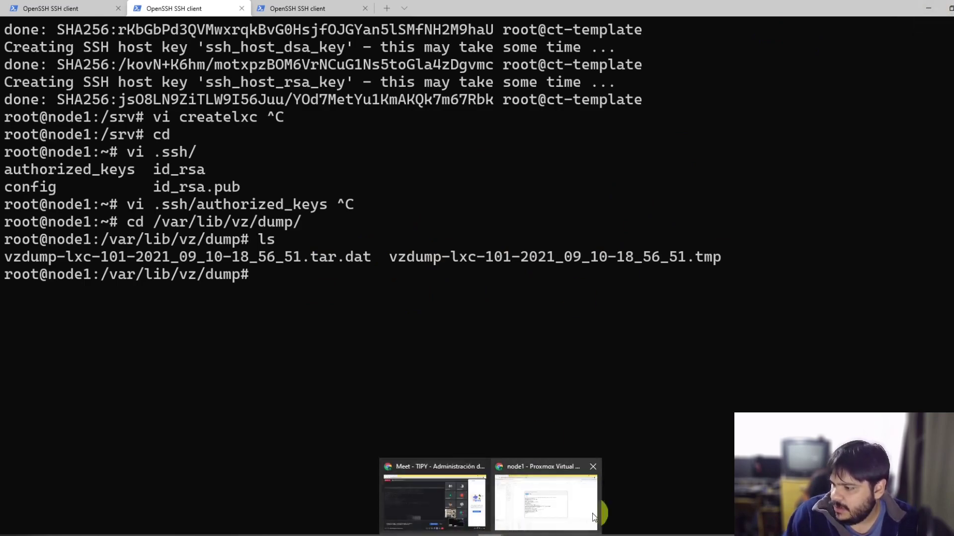
Step: Return to the Proxmox backup task log and select its full output
{"action": "left_click", "coordinate": [551, 503]}
{"action": "left_click", "coordinate": [367, 375]}
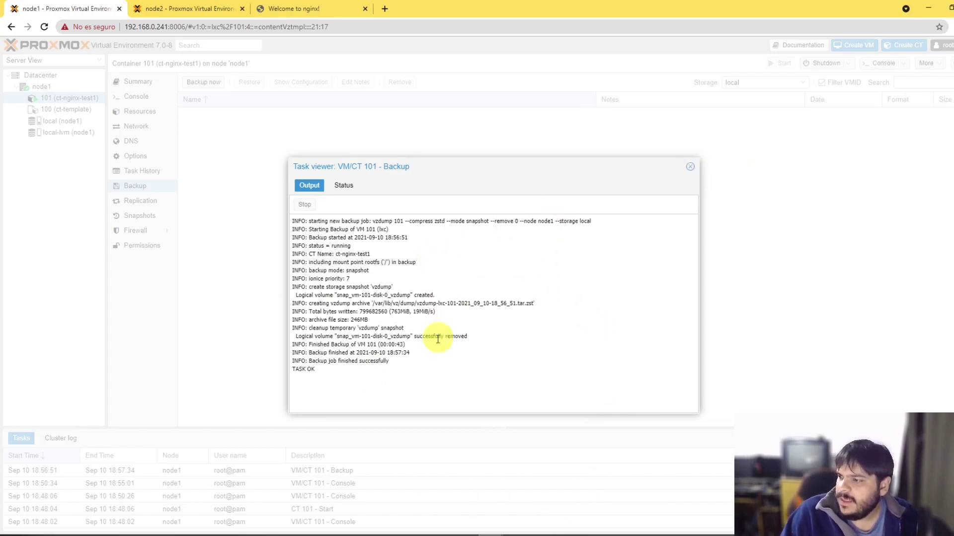
{"action": "left_click_drag", "start_coordinate": [417, 374], "coordinate": [282, 222]}
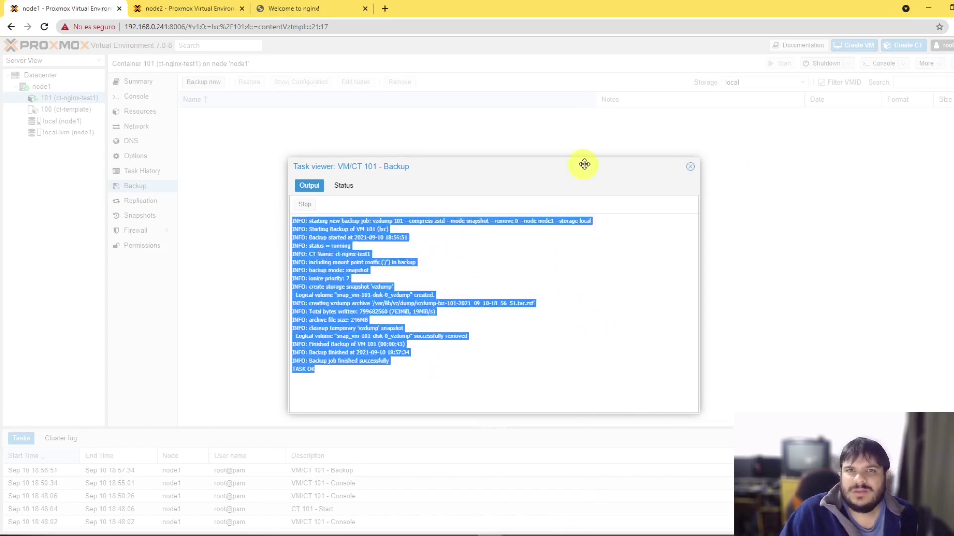
Step: Confirm the task's OK status, close the viewer, and open Restore for vzdump-lxc-101-2021_09_10-18_56_51.tar.zst
{"action": "left_click", "coordinate": [344, 186]}
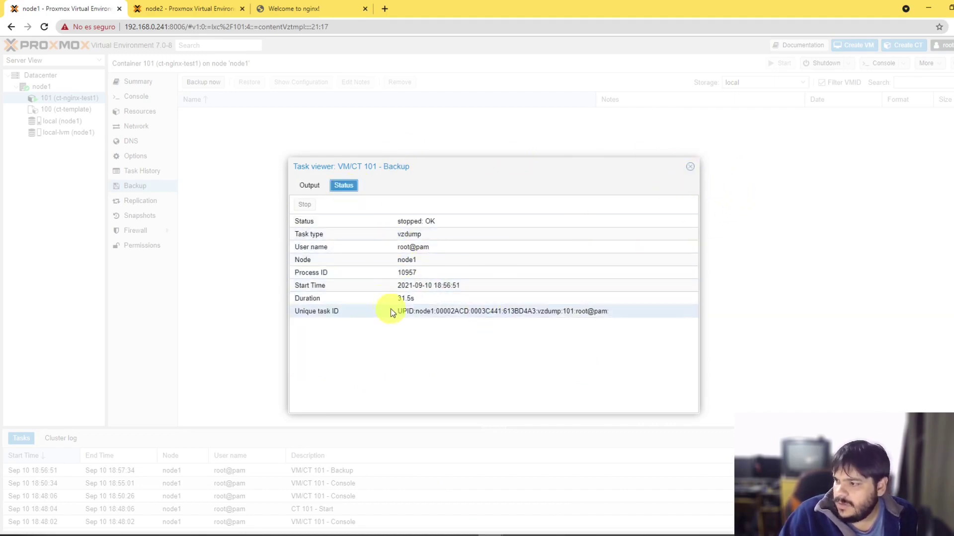
{"action": "left_click", "coordinate": [691, 168]}
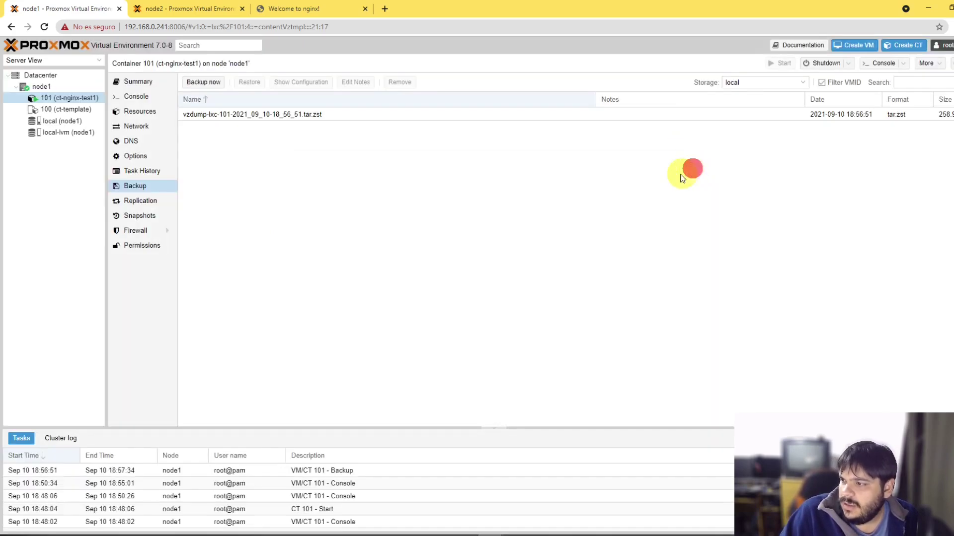
{"action": "left_click", "coordinate": [226, 114]}
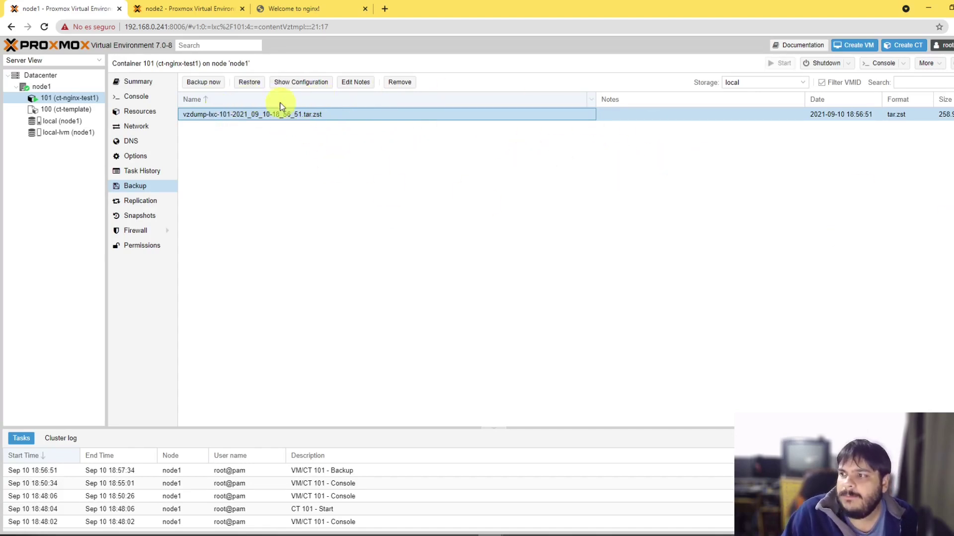
{"action": "left_click", "coordinate": [249, 82]}
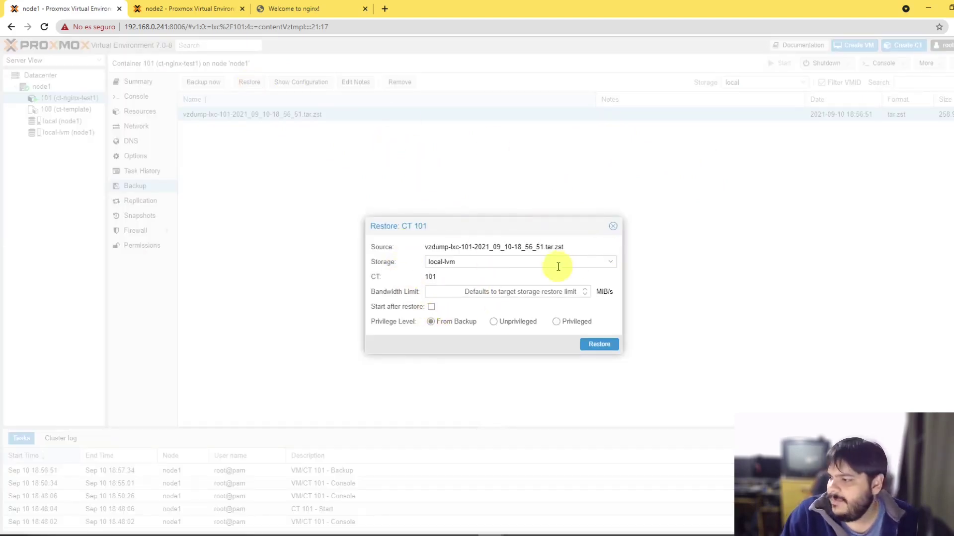
Step: Close the Restore: CT 101 dialog without restoring, returning to the container's backup list
{"action": "left_click", "coordinate": [613, 227]}
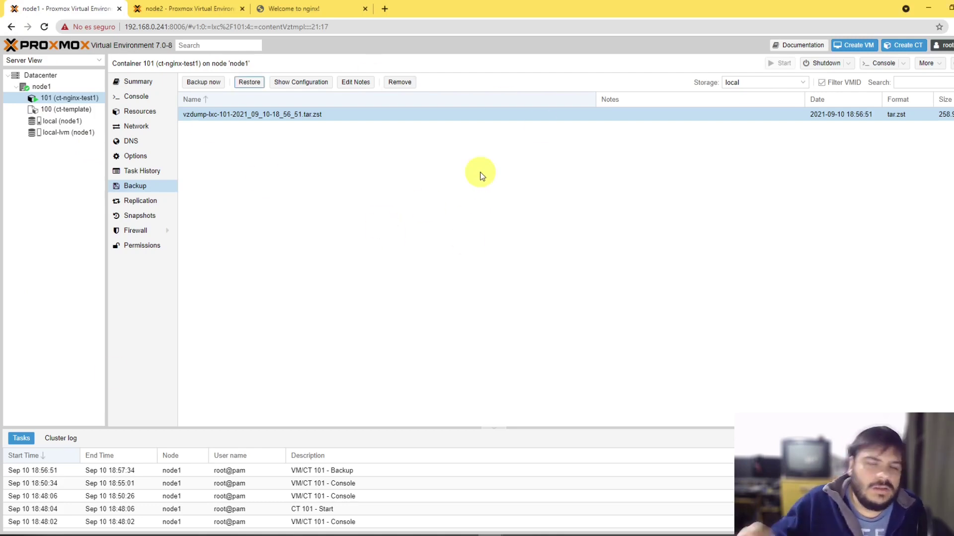
{"action": "left_click", "coordinate": [450, 196]}
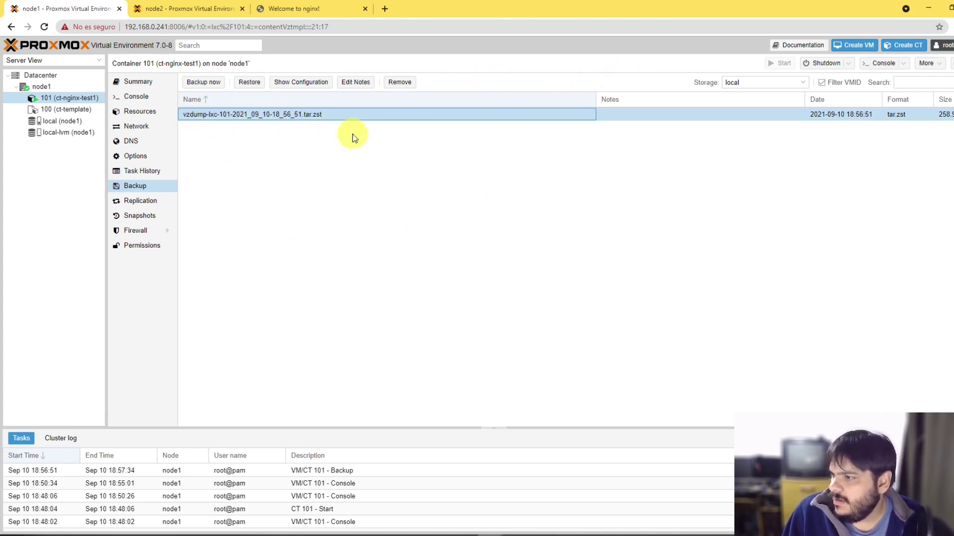
Step: List the dump directory with ls -l and highlight the .log and .tar.zst backup files
{"action": "left_click", "coordinate": [218, 533]}
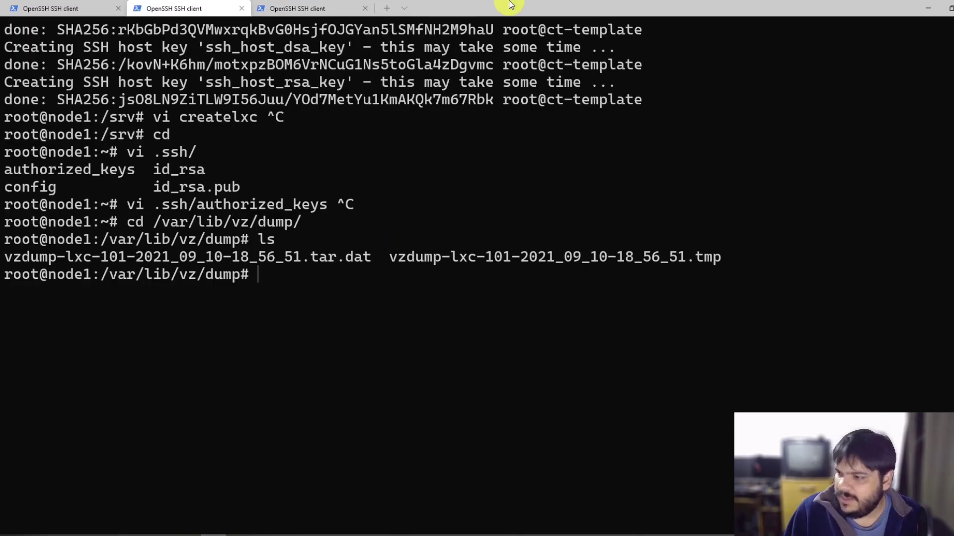
{"action": "type", "text": "ls -l"}
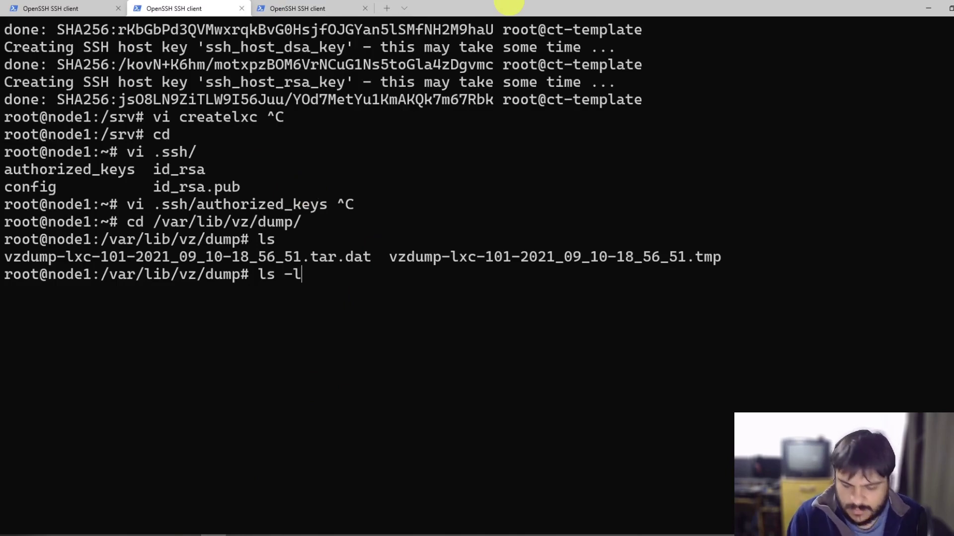
{"action": "key", "text": "Return"}
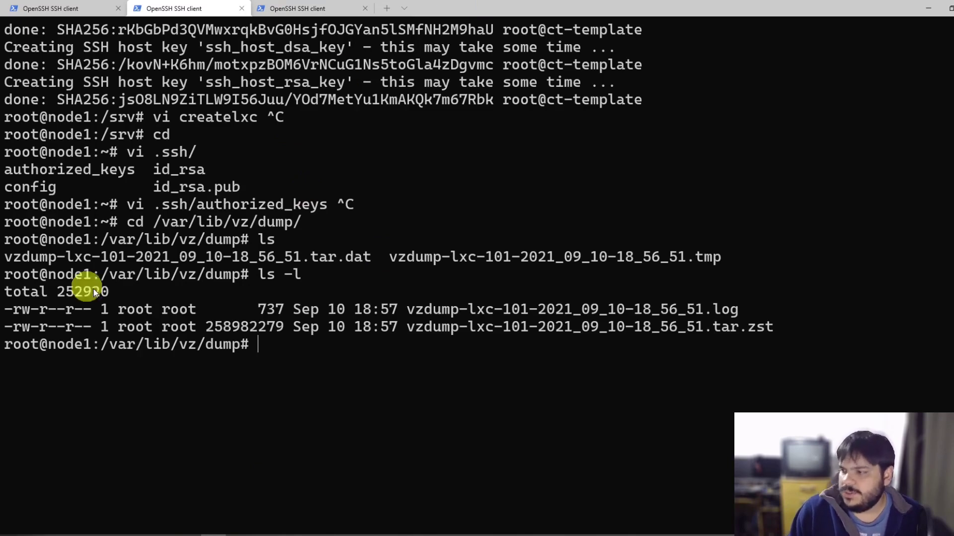
{"action": "left_click_drag", "start_coordinate": [406, 309], "coordinate": [731, 312]}
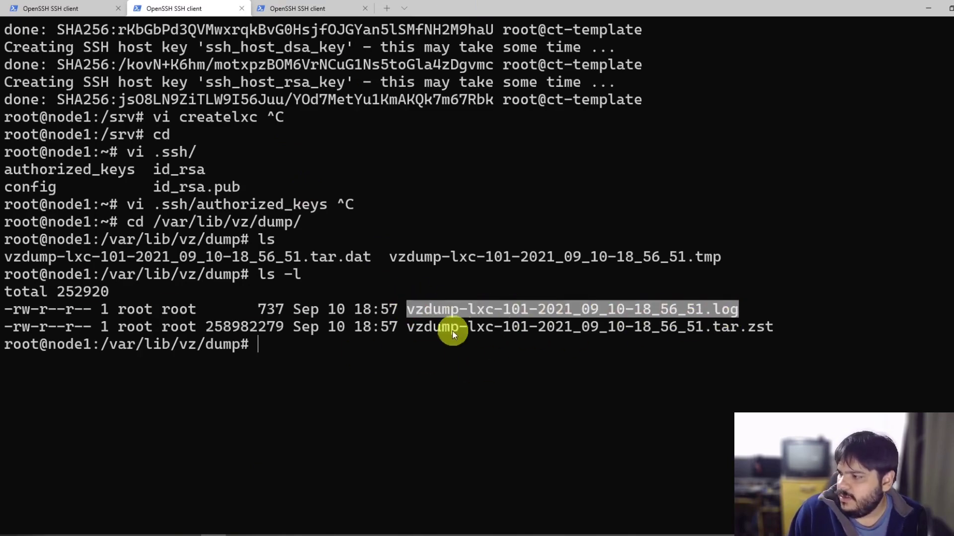
{"action": "left_click_drag", "start_coordinate": [415, 329], "coordinate": [770, 331]}
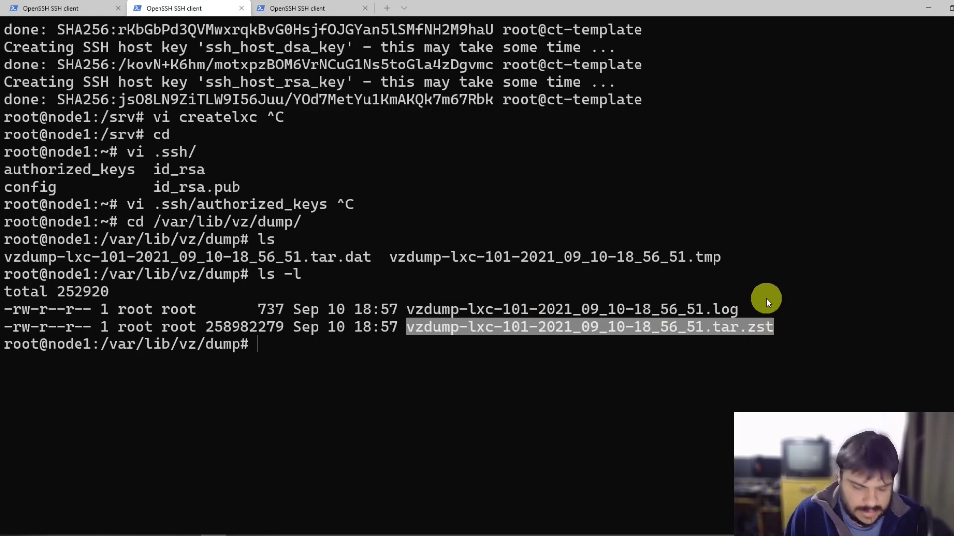
{"action": "type", "text": "sc"}
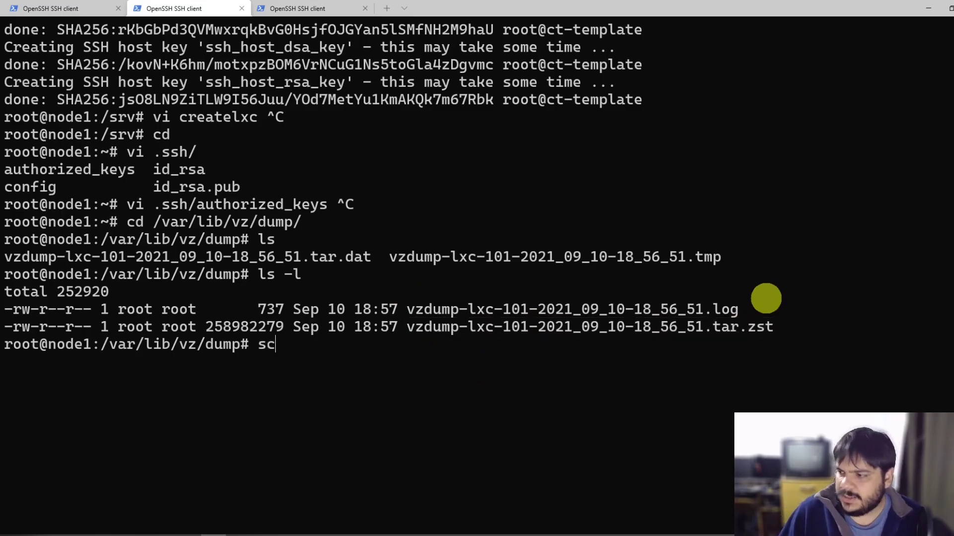
{"action": "type", "text": "p vz"}
{"action": "key", "text": "Tab"}
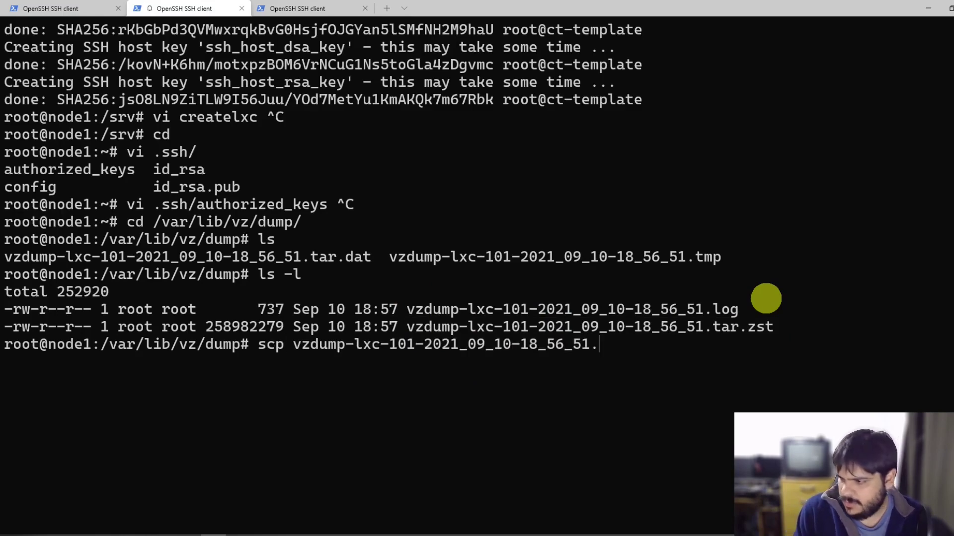
{"action": "type", "text": "t"}
{"action": "key", "text": "Tab"}
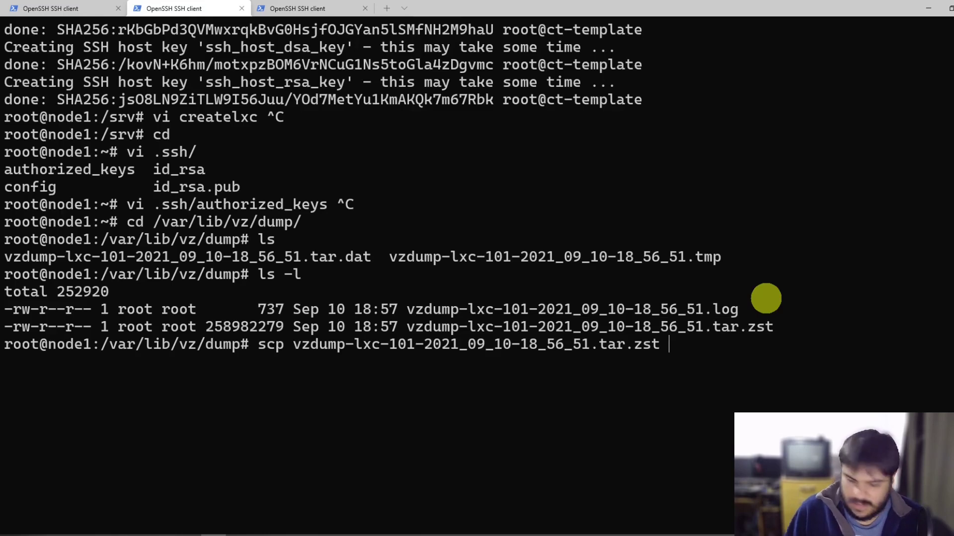
{"action": "type", "text": "root"}
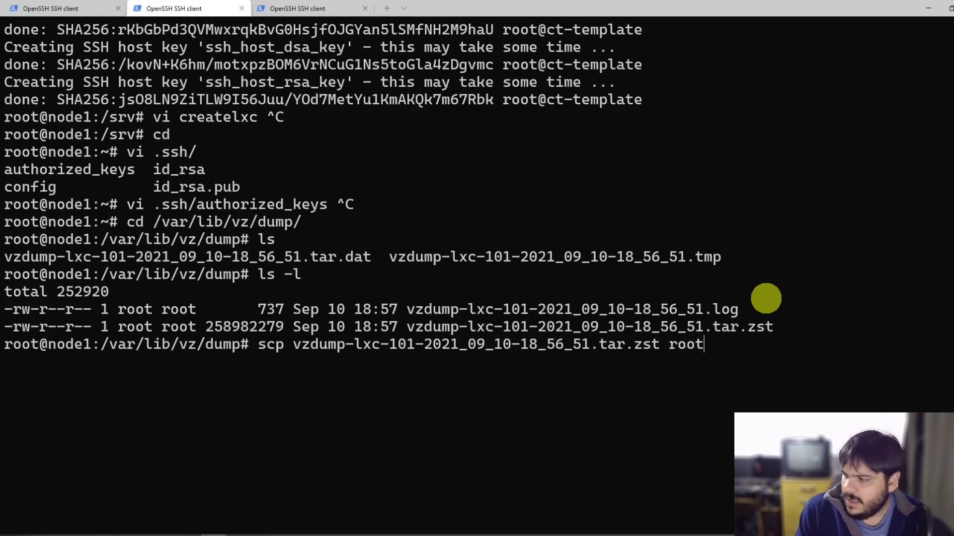
{"action": "type", "text": "@192.1"}
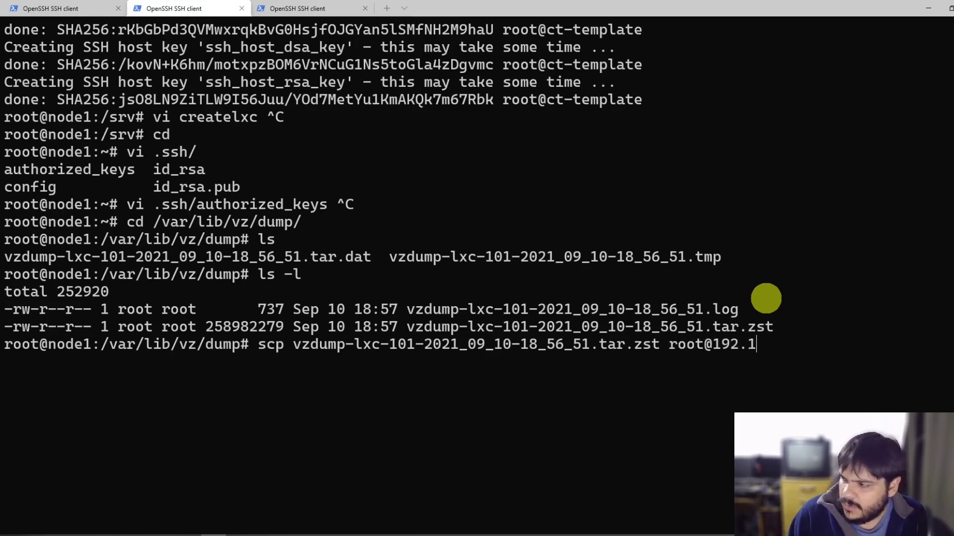
{"action": "type", "text": "68.0.242"}
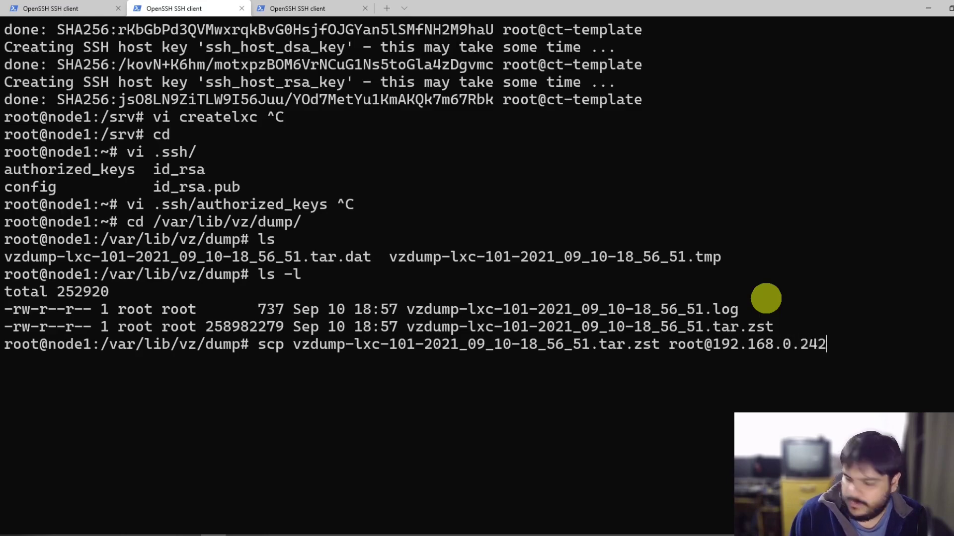
{"action": "type", "text": ":/tmp"}
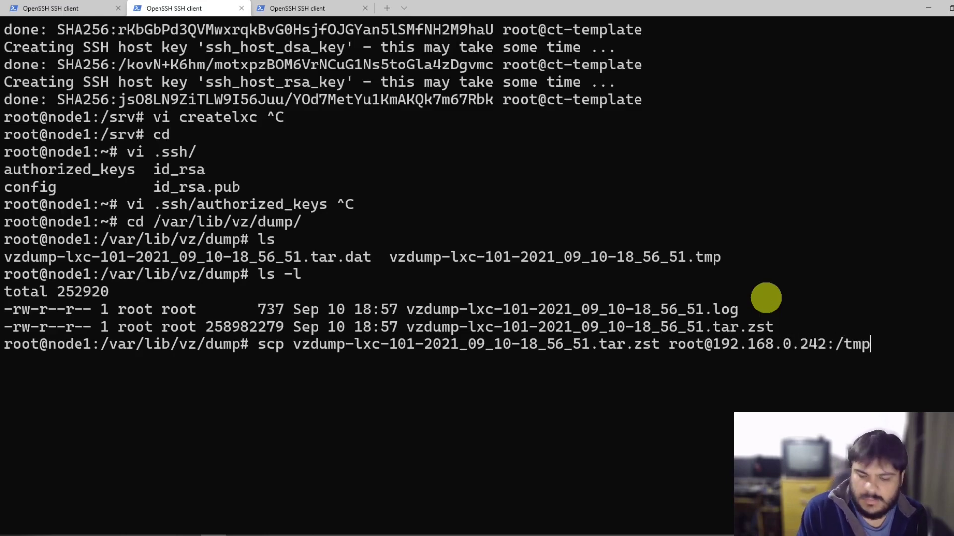
{"action": "key", "text": "Return"}
{"action": "type", "text": "yes"}
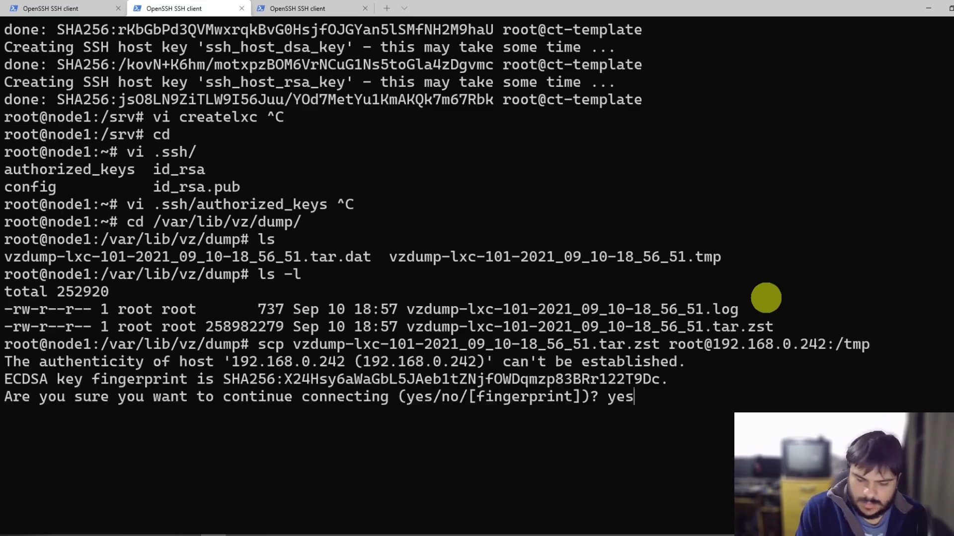
{"action": "key", "text": "Return"}
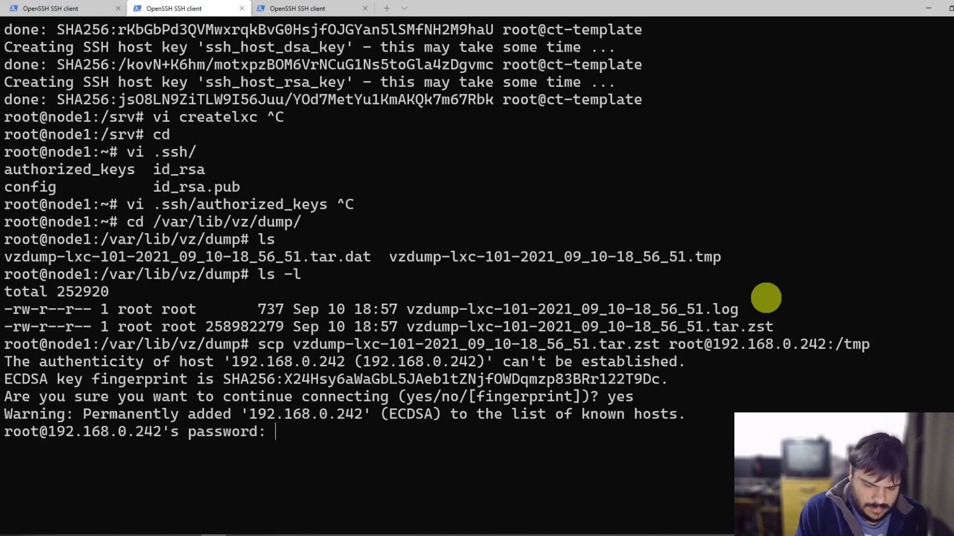
{"action": "key", "text": "Return"}
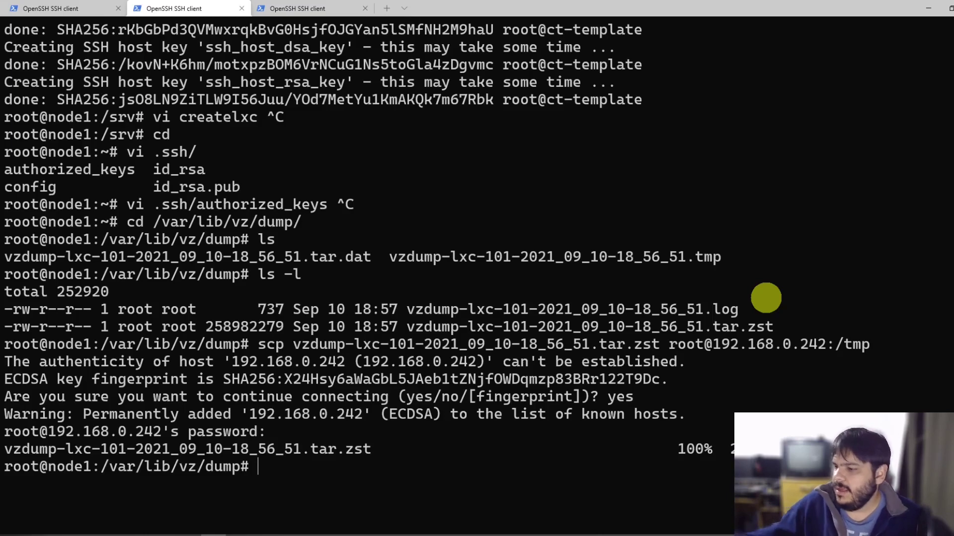
Step: Exit the SSH session to the container in the third terminal tab
{"action": "left_click", "coordinate": [282, 6]}
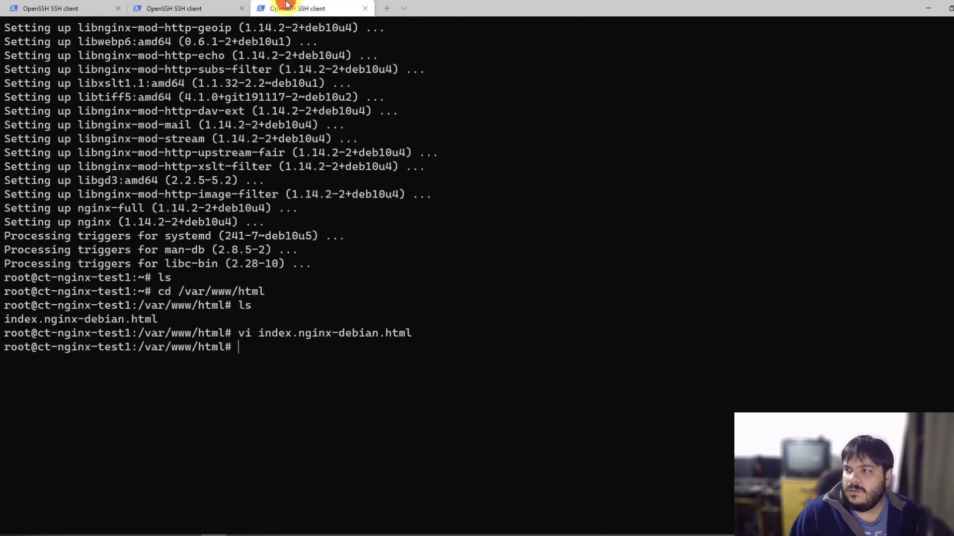
{"action": "left_click", "coordinate": [379, 291]}
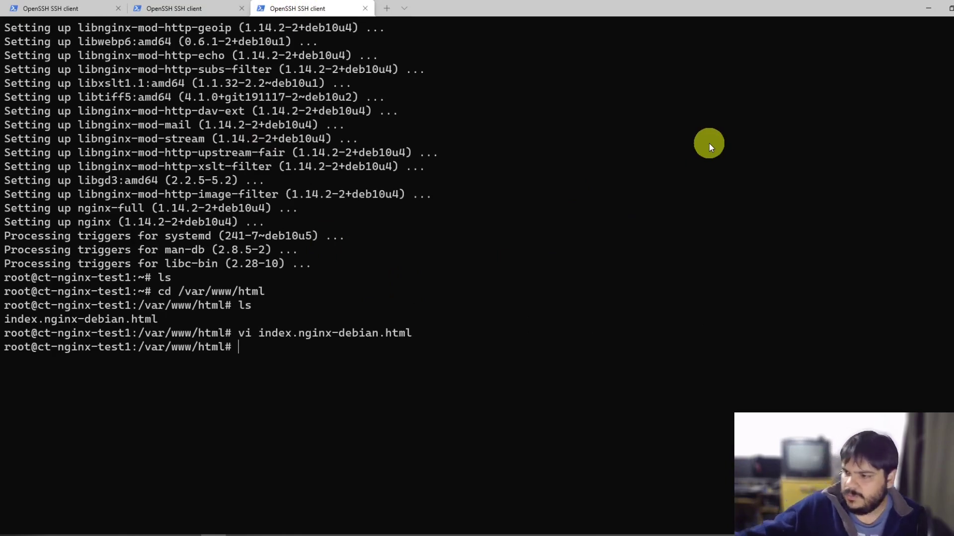
{"action": "left_click", "coordinate": [401, 246]}
{"action": "type", "text": "exit"}
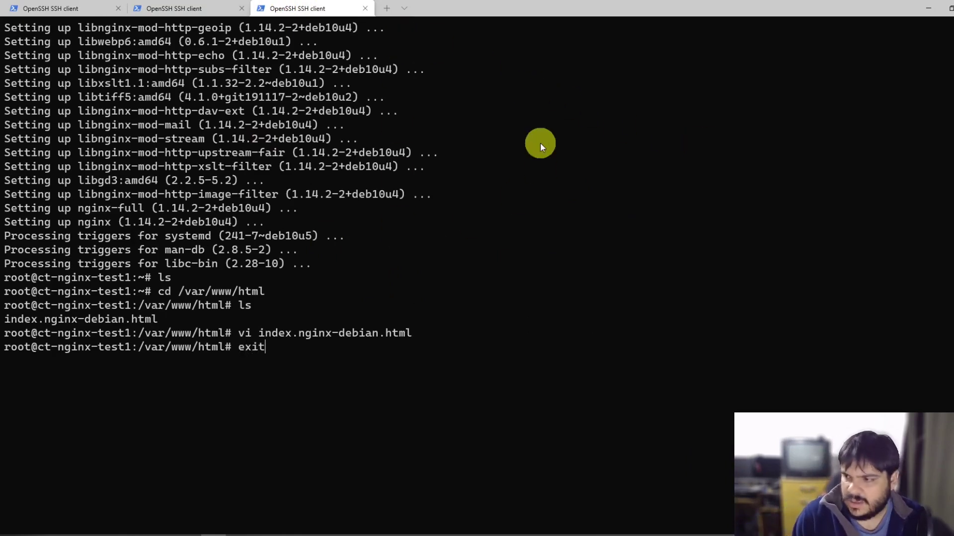
{"action": "key", "text": "ctrl+c"}
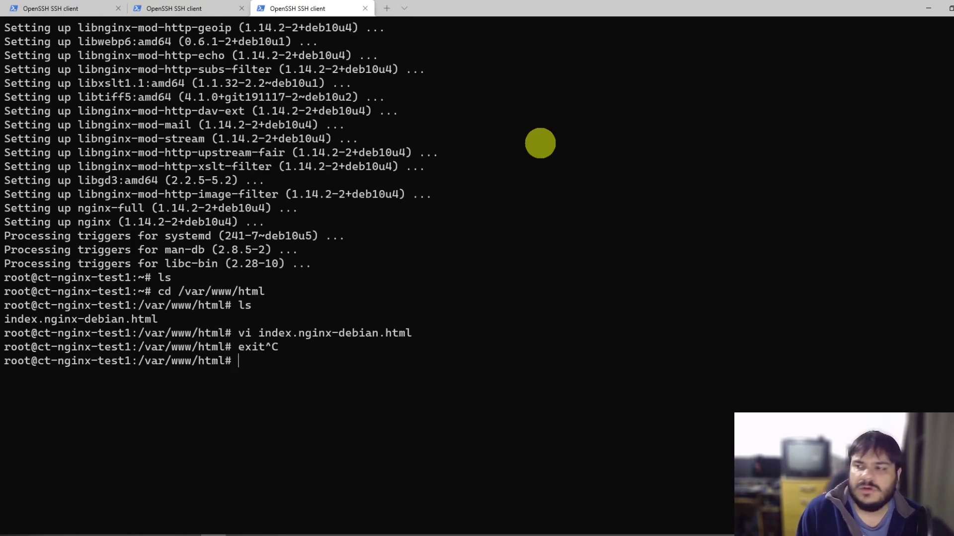
{"action": "type", "text": "dfaq"}
{"action": "key", "text": "BackSpace"}
{"action": "key", "text": "BackSpace"}
{"action": "key", "text": "BackSpace"}
{"action": "key", "text": "BackSpace"}
{"action": "key", "text": "BackSpace"}
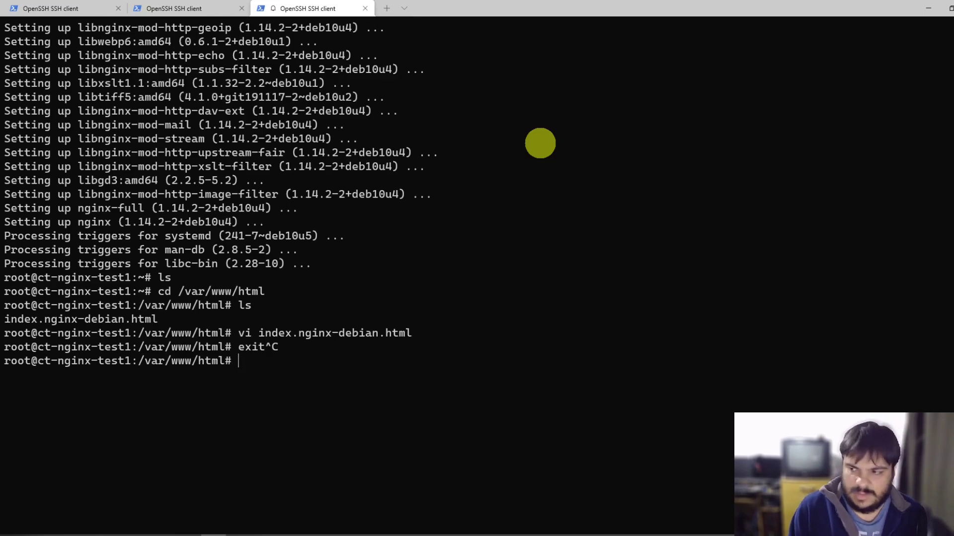
{"action": "type", "text": "exit"}
{"action": "key", "text": "Return"}
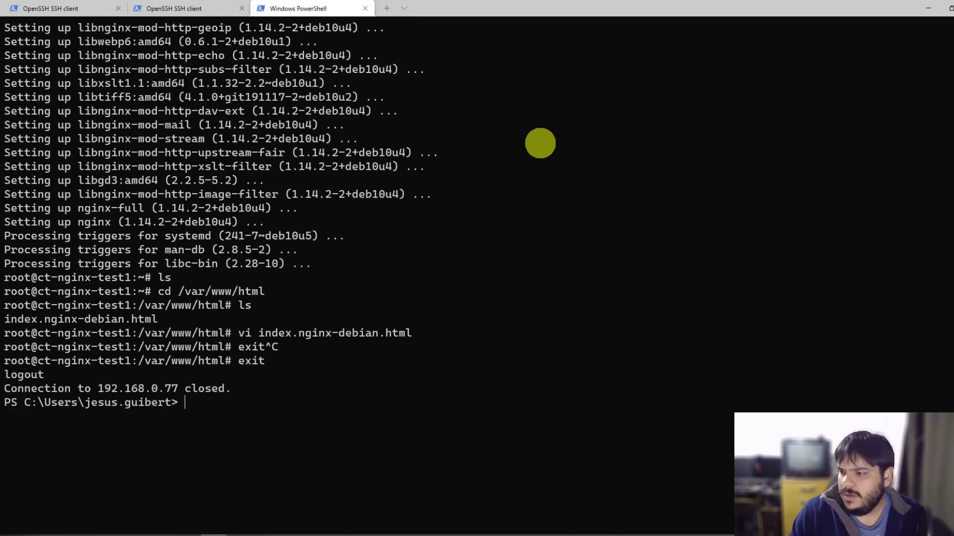
Step: SSH as root into node2 at 192.168.0.242, accepting its host key and logging in
{"action": "key", "text": "Up"}
{"action": "key", "text": "BackSpace"}
{"action": "key", "text": "BackSpace"}
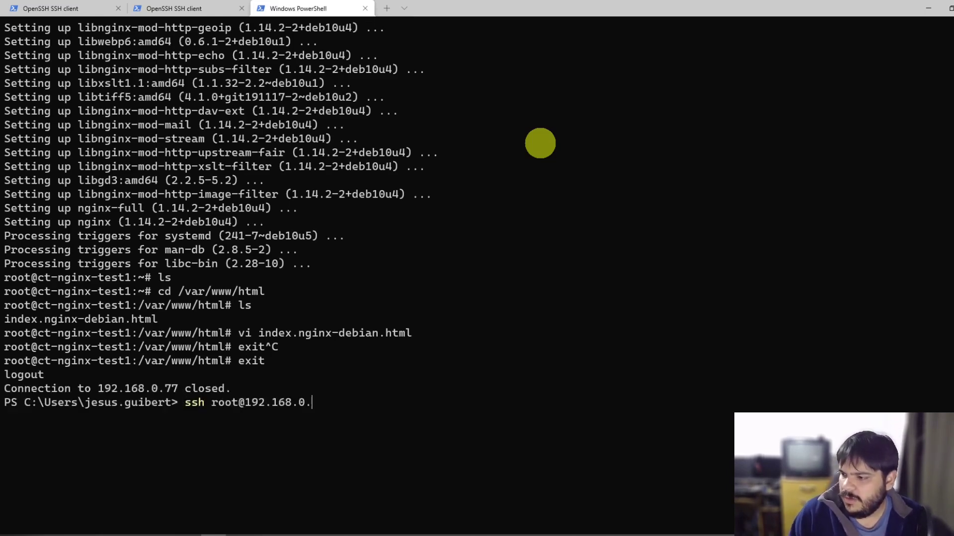
{"action": "type", "text": "18"}
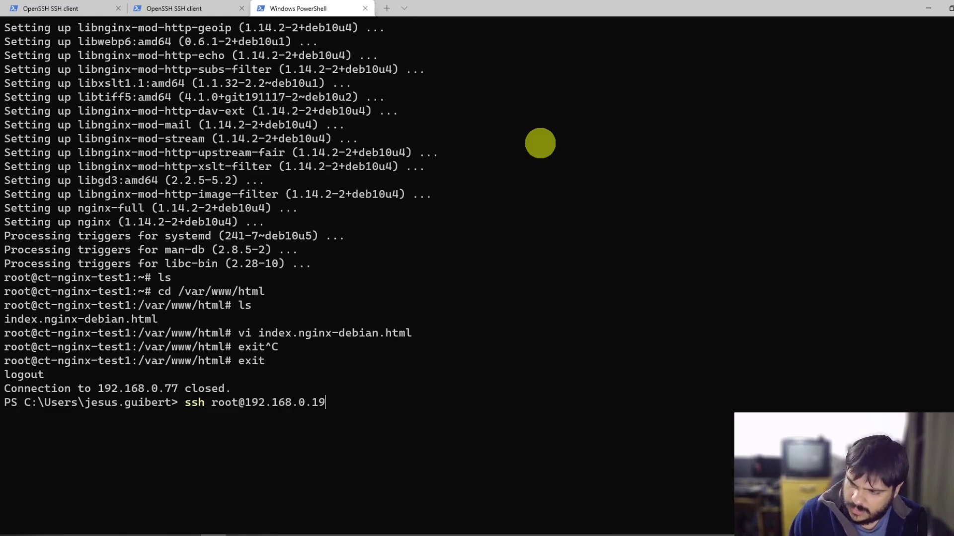
{"action": "key", "text": "BackSpace"}
{"action": "key", "text": "BackSpace"}
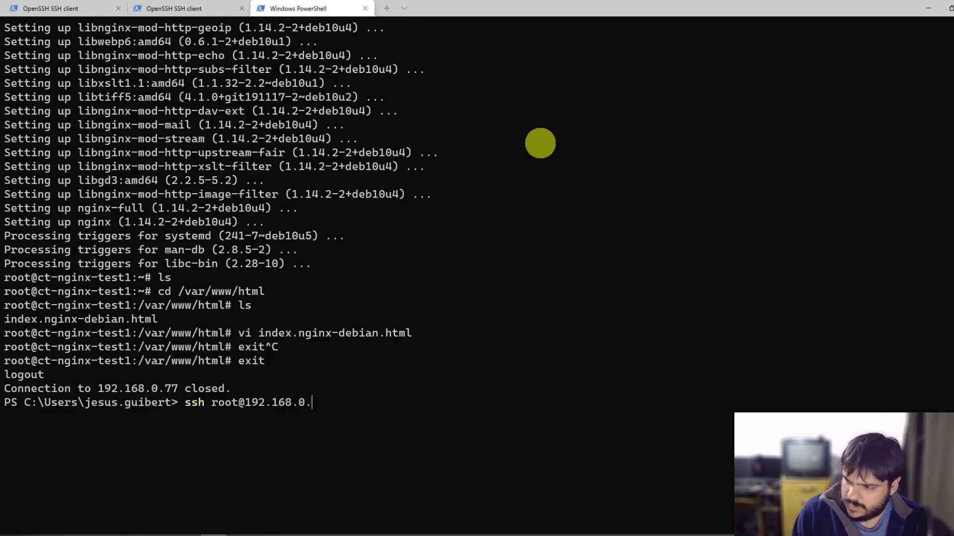
{"action": "type", "text": "242"}
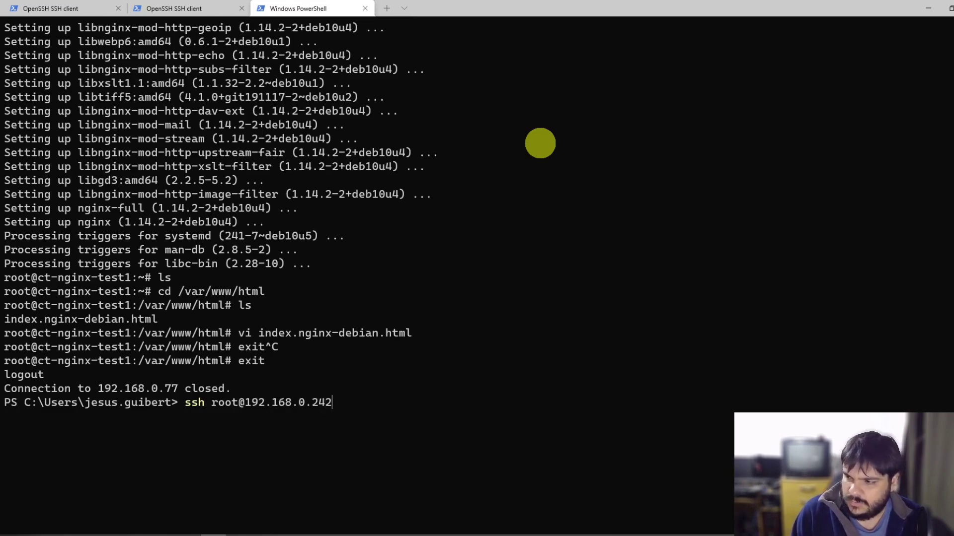
{"action": "key", "text": "Return"}
{"action": "type", "text": "yes"}
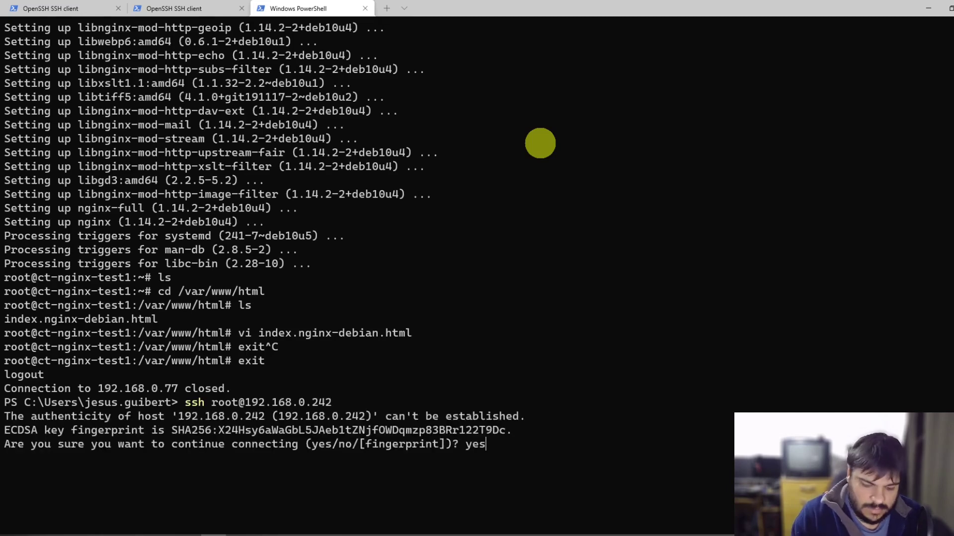
{"action": "key", "text": "Return"}
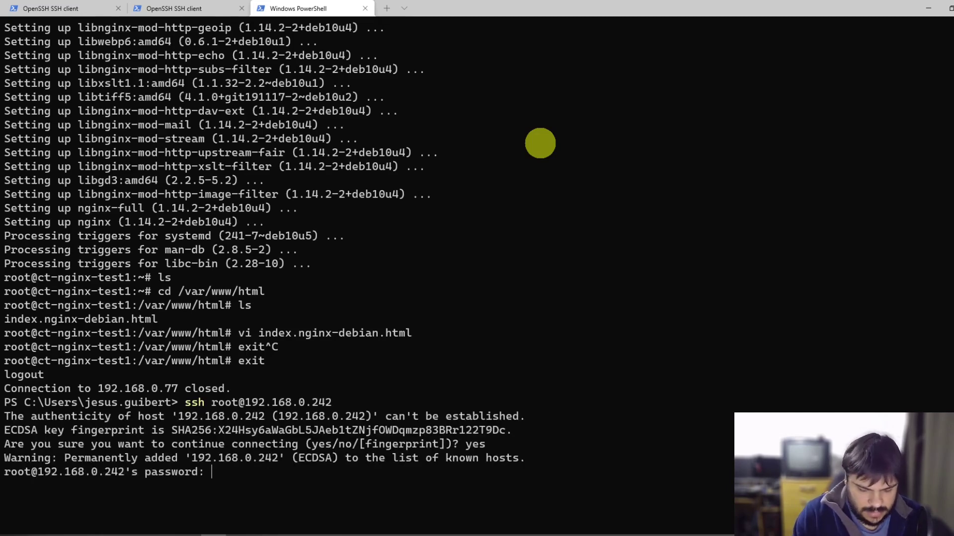
{"action": "key", "text": "Return"}
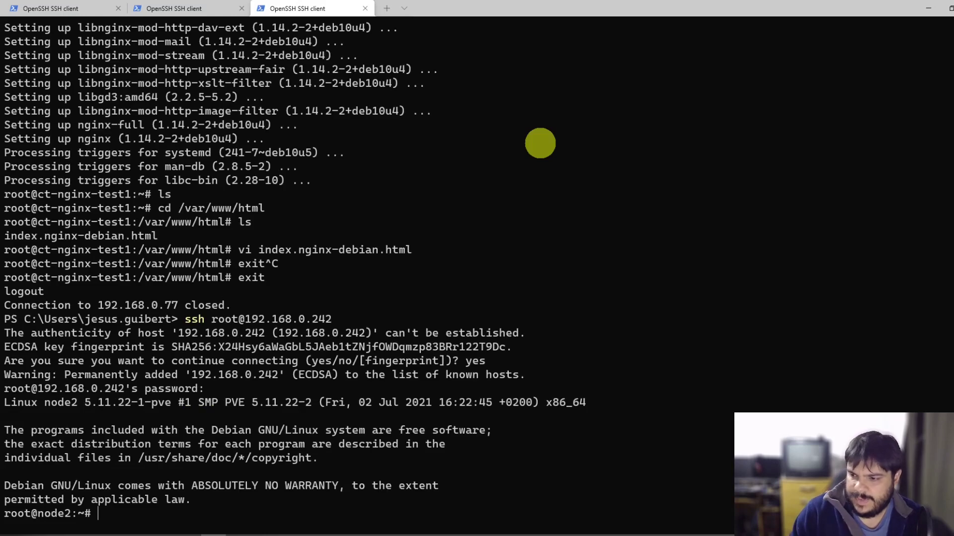
Step: List node2's /tmp and copy the vzdump-lxc-101 archive name from the listing
{"action": "type", "text": "mp"}
{"action": "key", "text": "Return"}
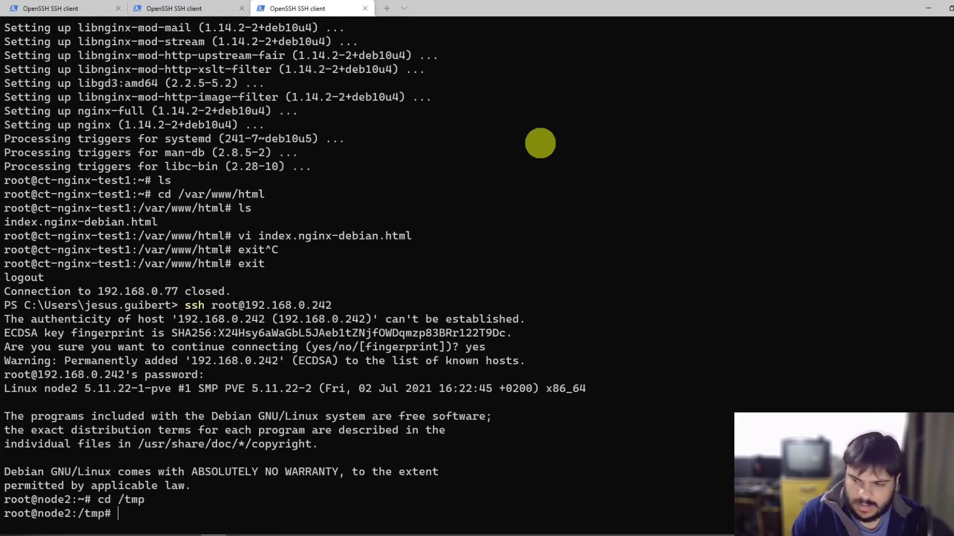
{"action": "type", "text": "ls"}
{"action": "key", "text": "Return"}
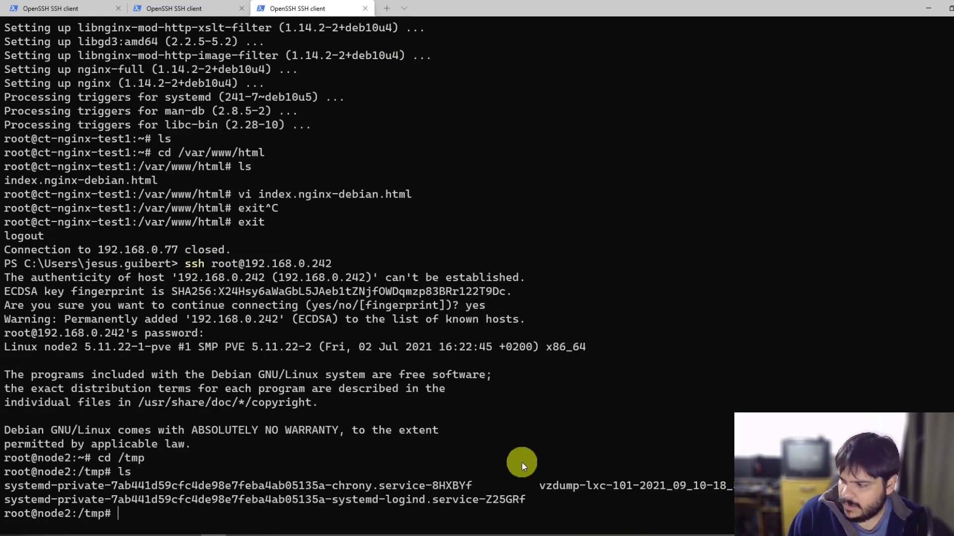
{"action": "double_click", "coordinate": [543, 487]}
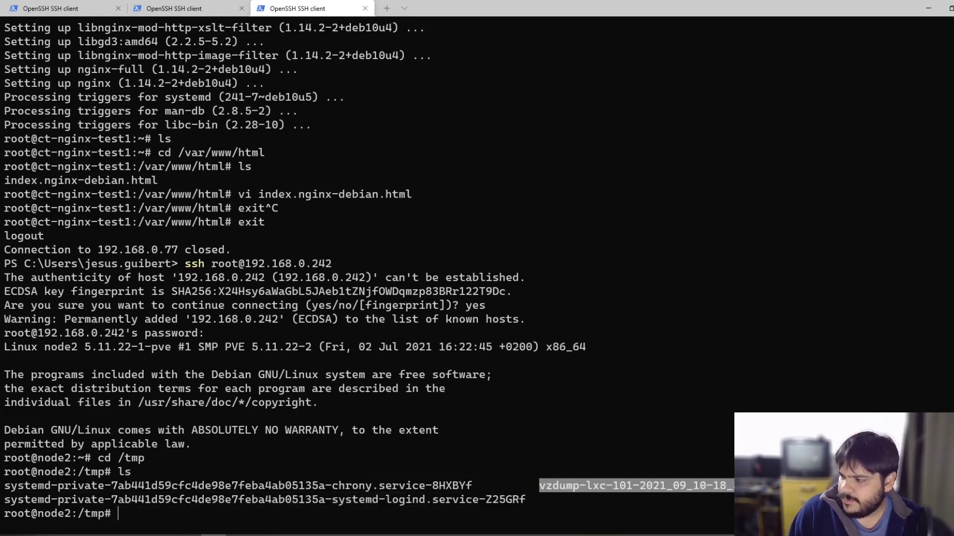
{"action": "key", "text": "ctrl+c"}
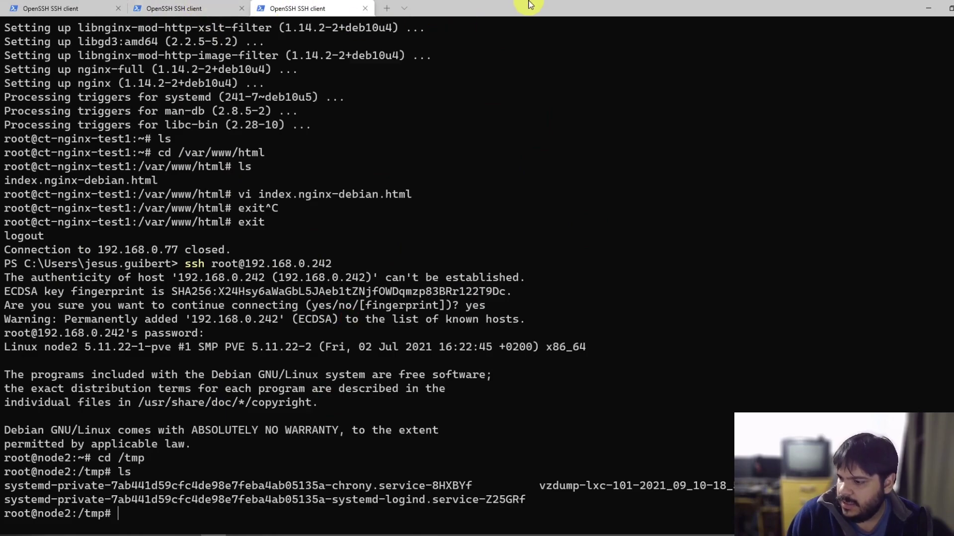
Step: Return to the slideshow and advance past Backup GUI and Restore GUI to the pct restore example
{"action": "left_click", "coordinate": [928, 8]}
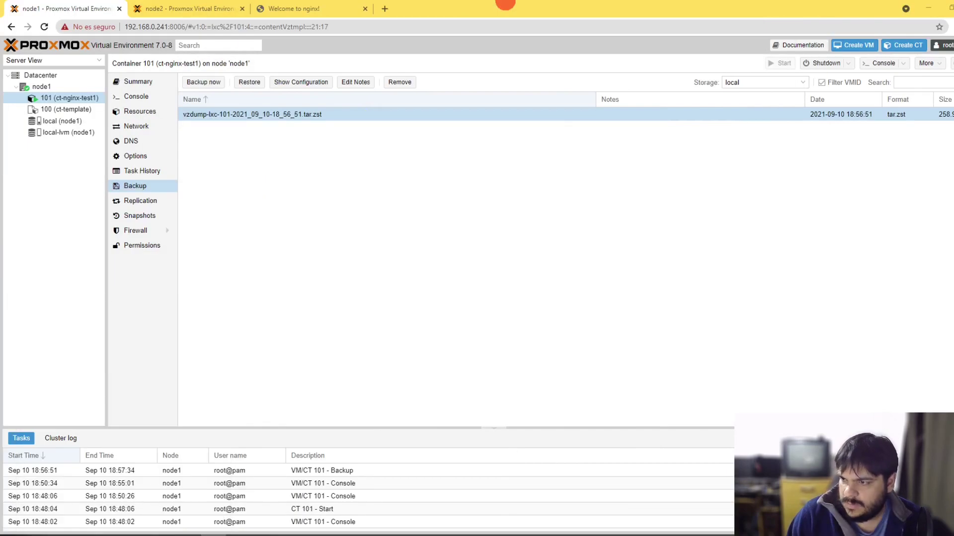
{"action": "left_click", "coordinate": [928, 8]}
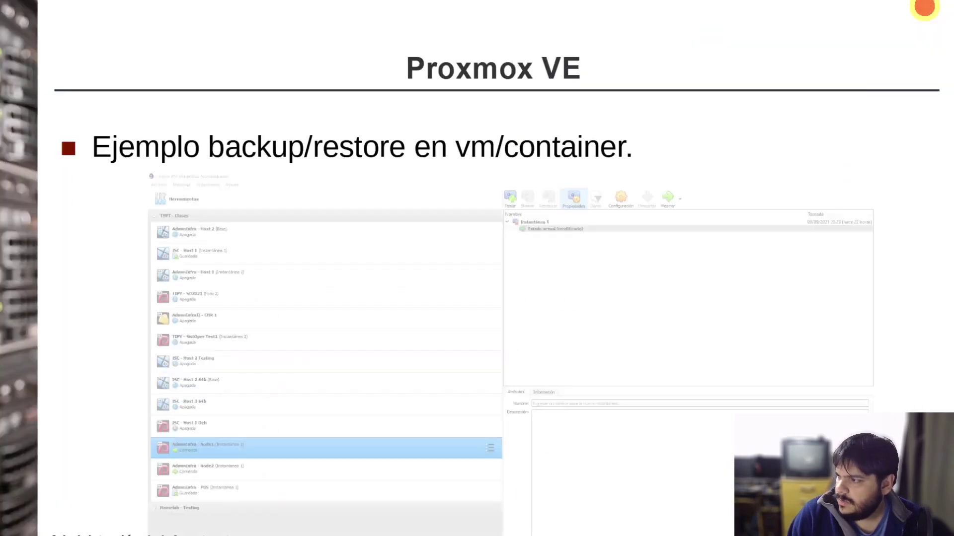
{"action": "left_click", "coordinate": [710, 183]}
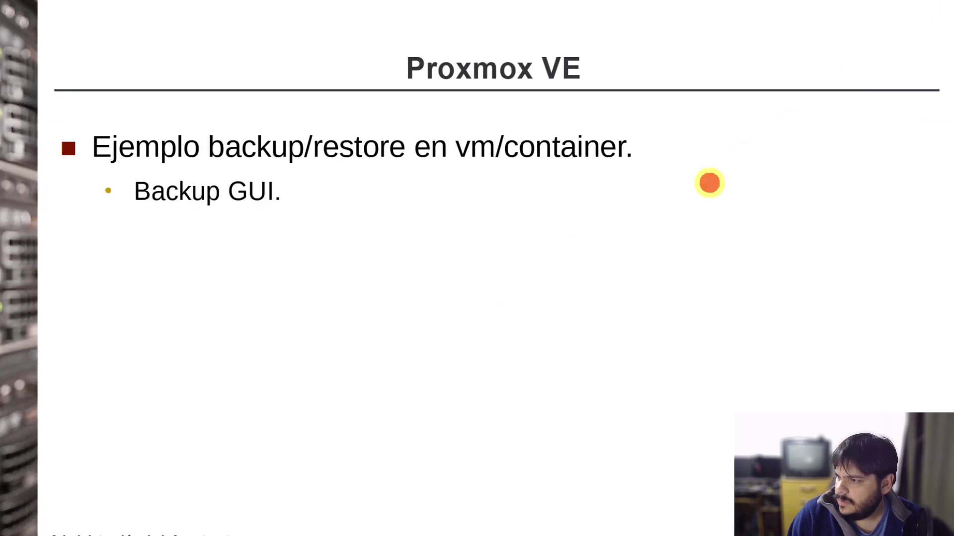
{"action": "left_click", "coordinate": [709, 182]}
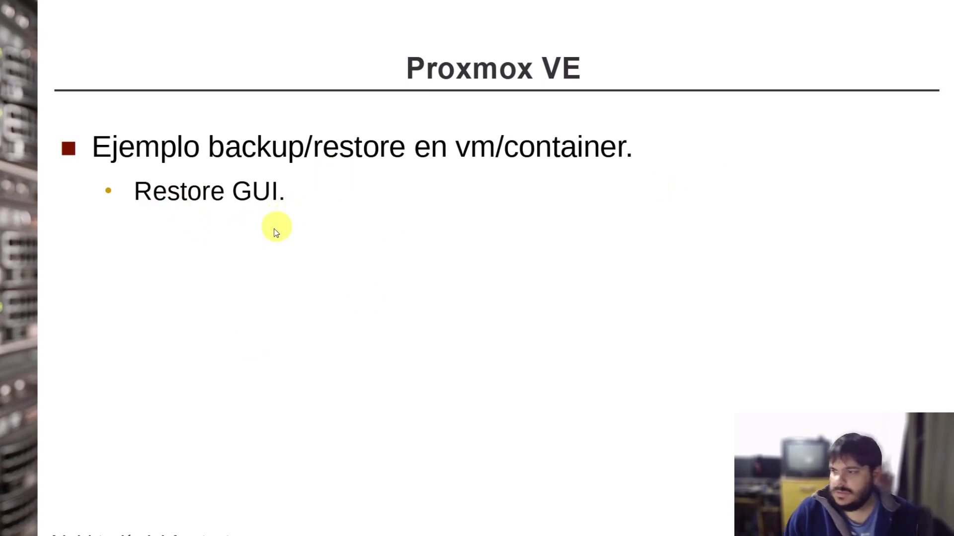
{"action": "left_click", "coordinate": [479, 198]}
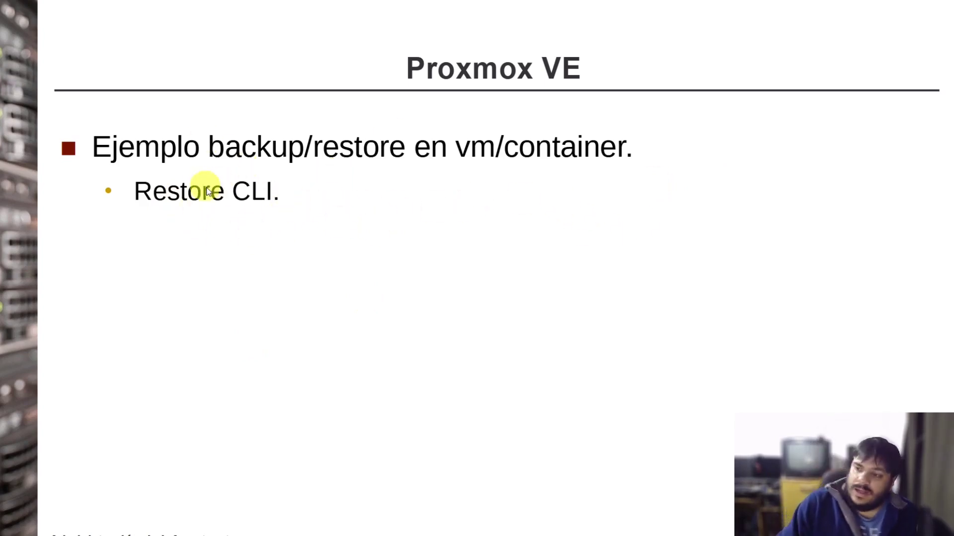
{"action": "left_click", "coordinate": [393, 213]}
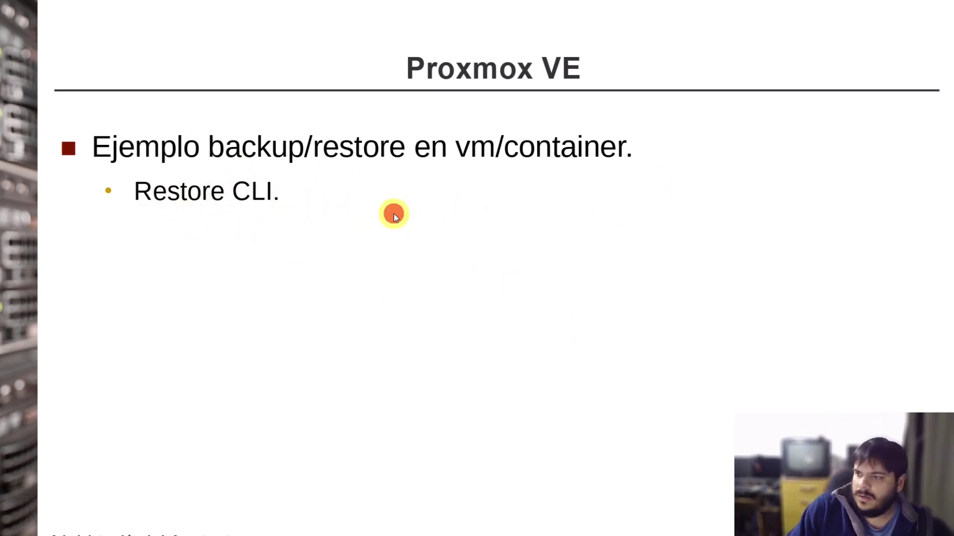
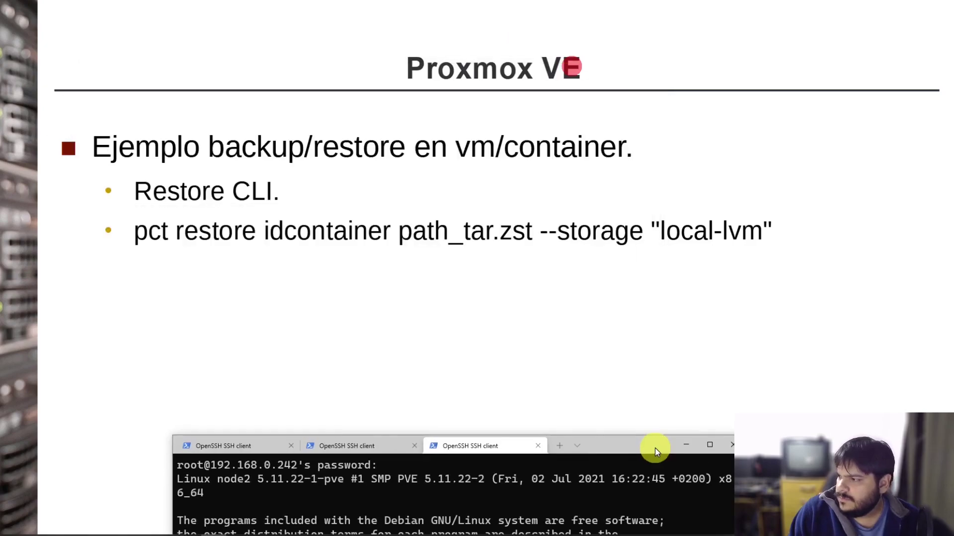
Step: Rerun pct restore with --store corrected to --storage, restoring CT 101's backup as container 100 on local-lvm
{"action": "key", "text": "Up"}
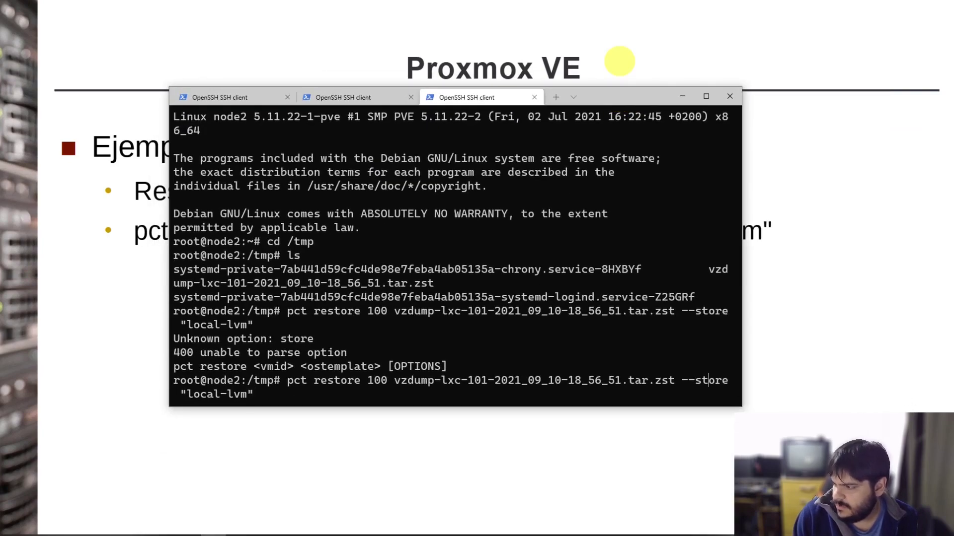
{"action": "type", "text": "ag"}
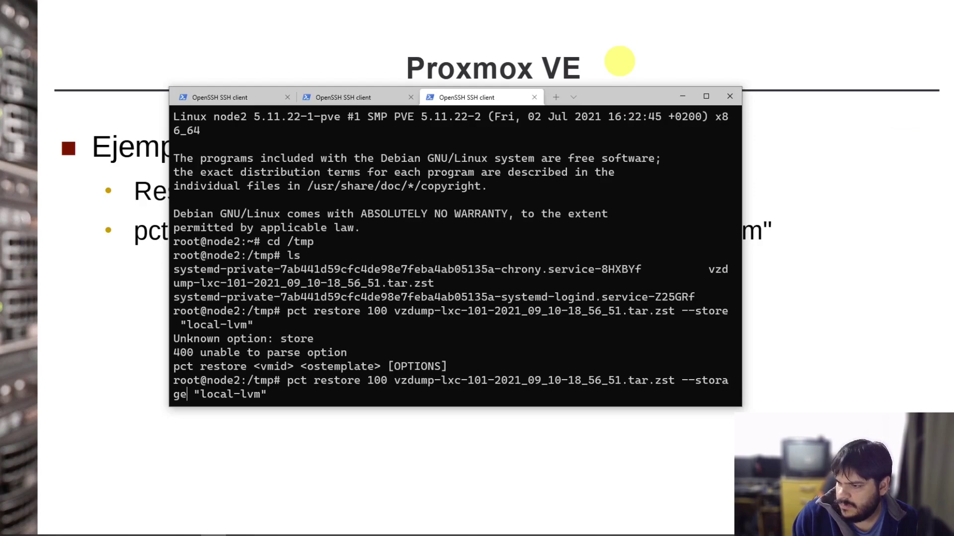
{"action": "key", "text": "Return"}
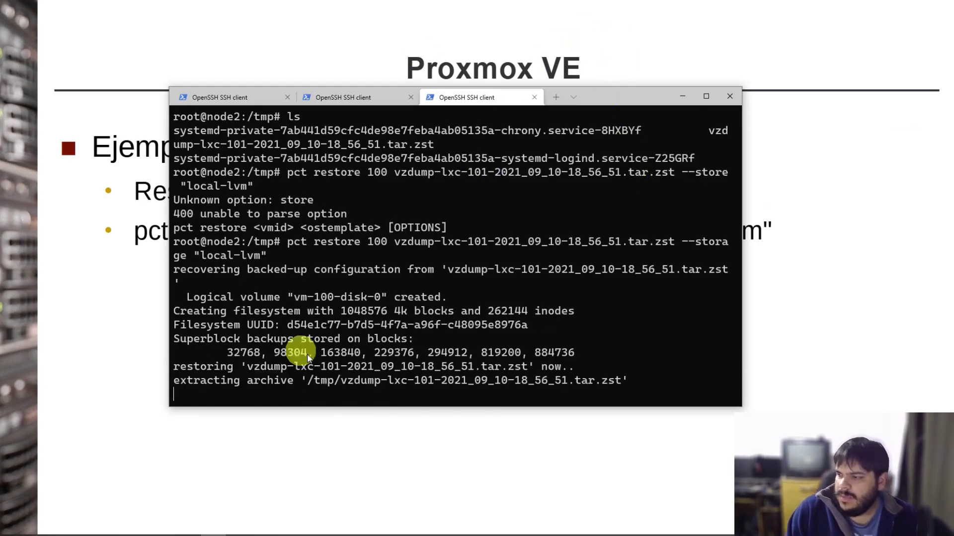
Step: Bring up node2's Proxmox page in Chrome to watch the CT 100 restore task
{"action": "mouse_move", "coordinate": [490, 535]}
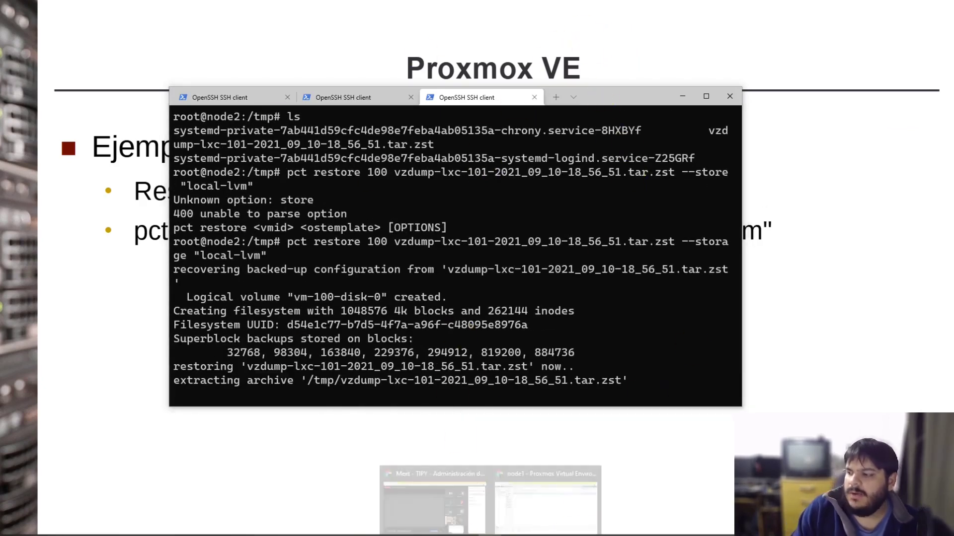
{"action": "left_click", "coordinate": [546, 502]}
{"action": "left_click", "coordinate": [196, 8]}
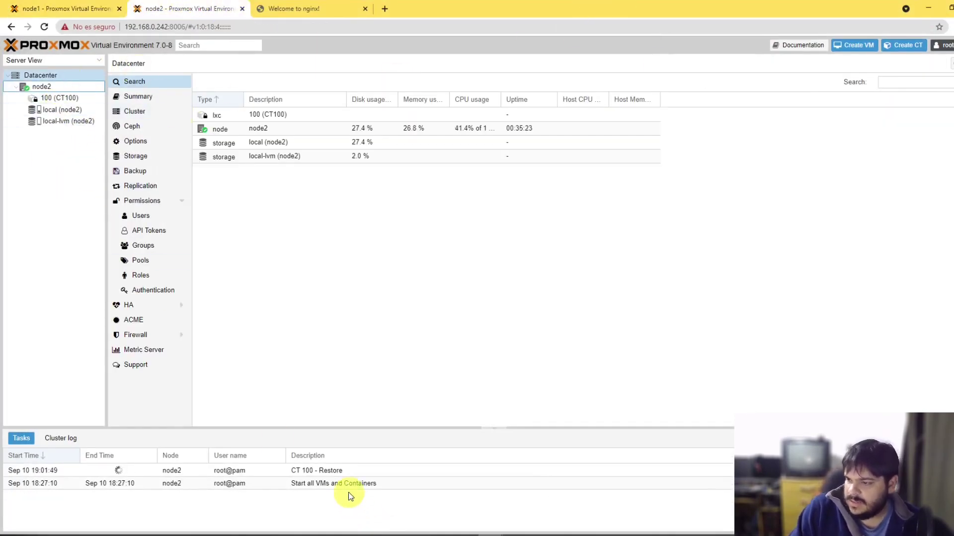
Step: Check the CT 100 restore task log on node2 until it finishes, glancing at node1's page
{"action": "double_click", "coordinate": [314, 472]}
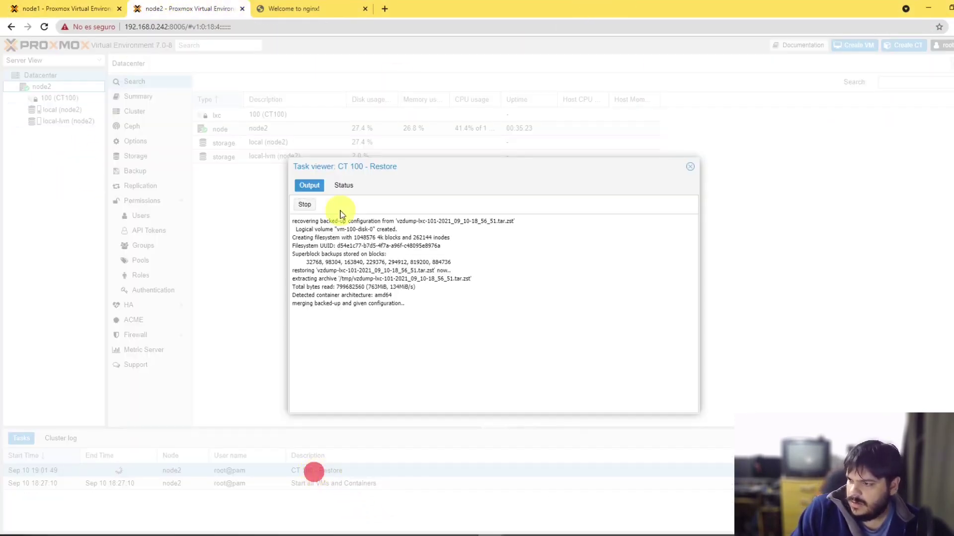
{"action": "left_click", "coordinate": [691, 167]}
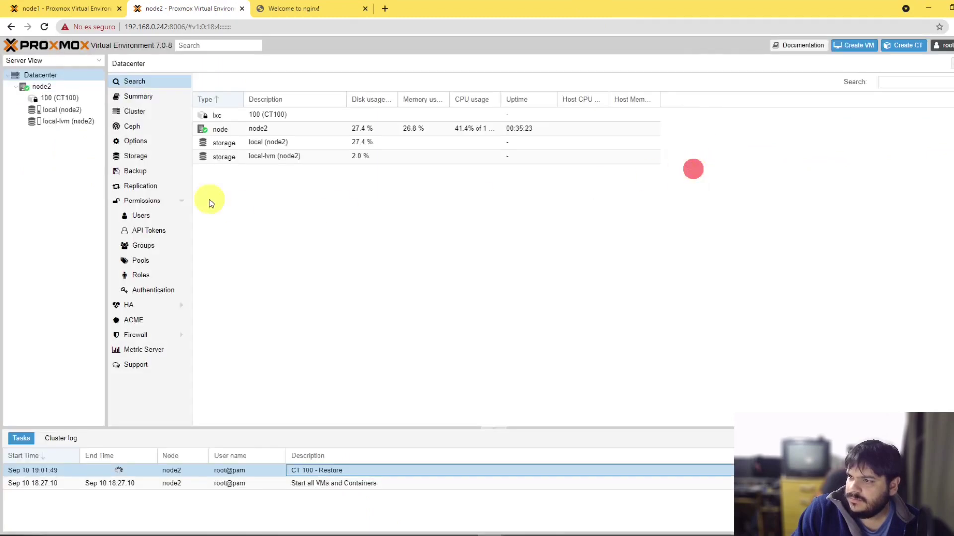
{"action": "left_click", "coordinate": [402, 313]}
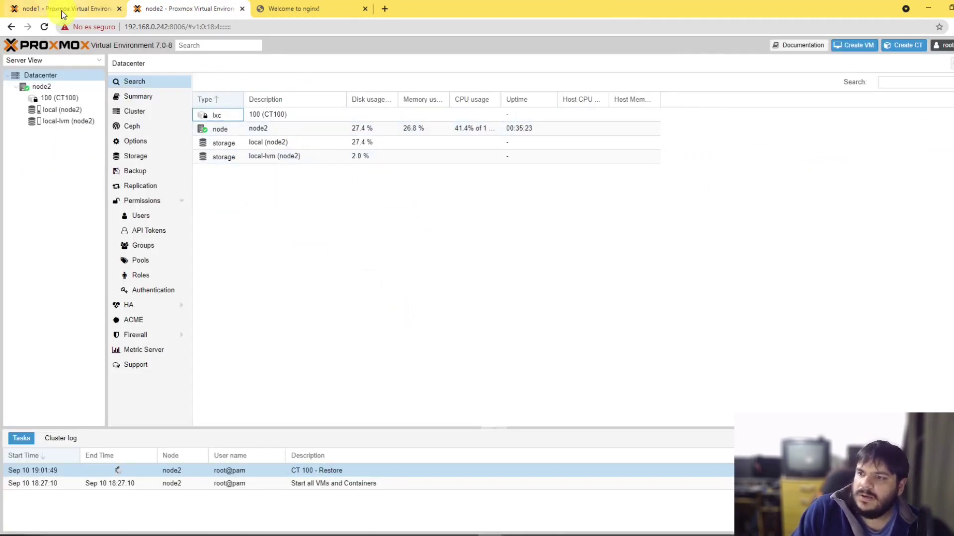
{"action": "left_click", "coordinate": [67, 8]}
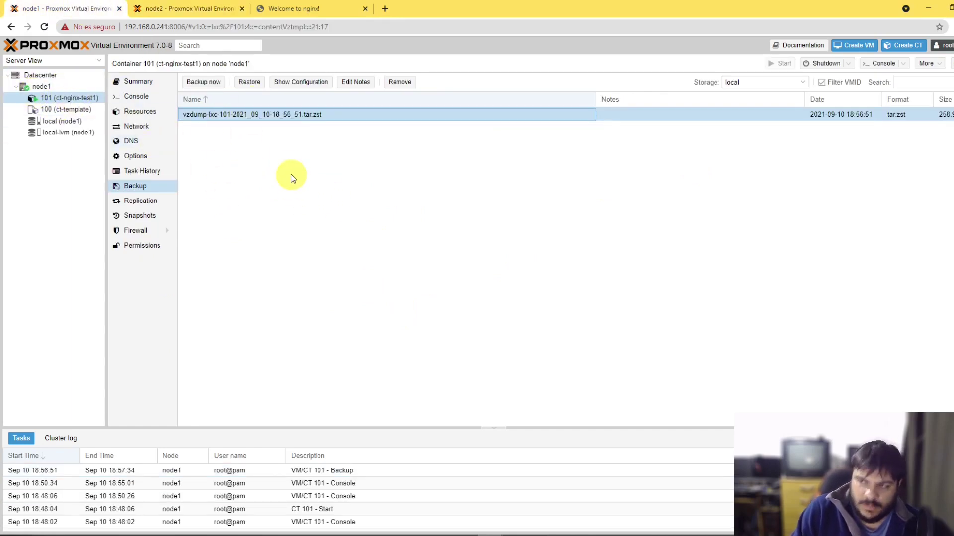
{"action": "left_click", "coordinate": [194, 8]}
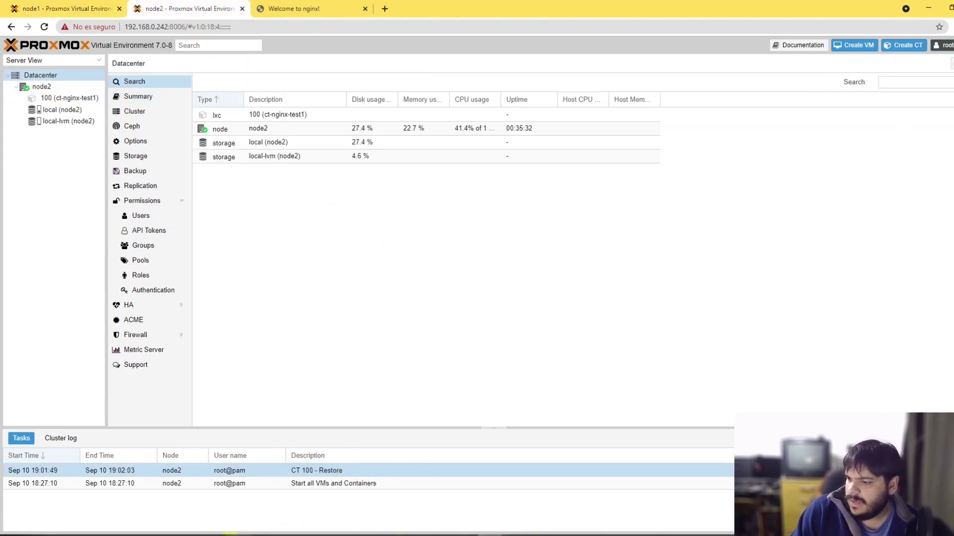
{"action": "left_click", "coordinate": [210, 535]}
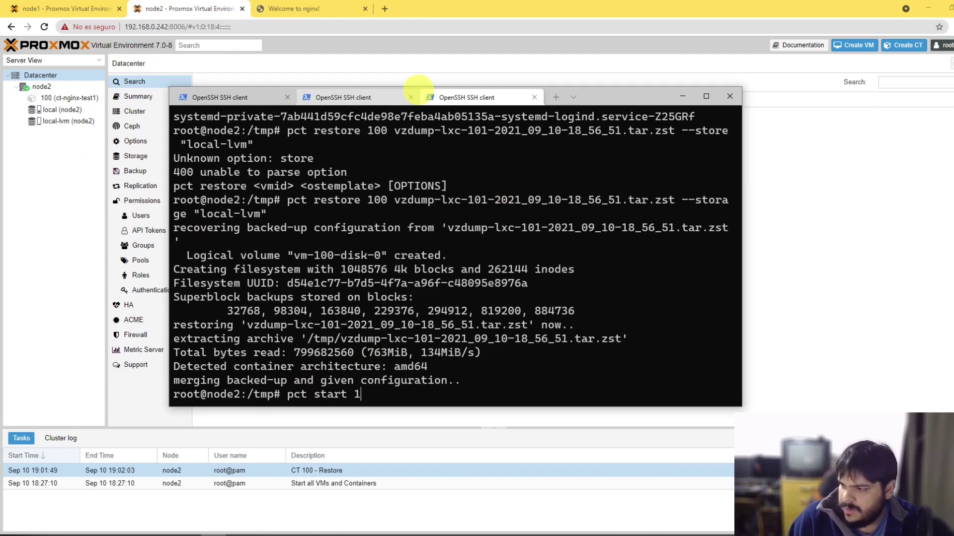
Step: Start container 100 with pct start and open its console on node2's Proxmox page
{"action": "key", "text": "Return"}
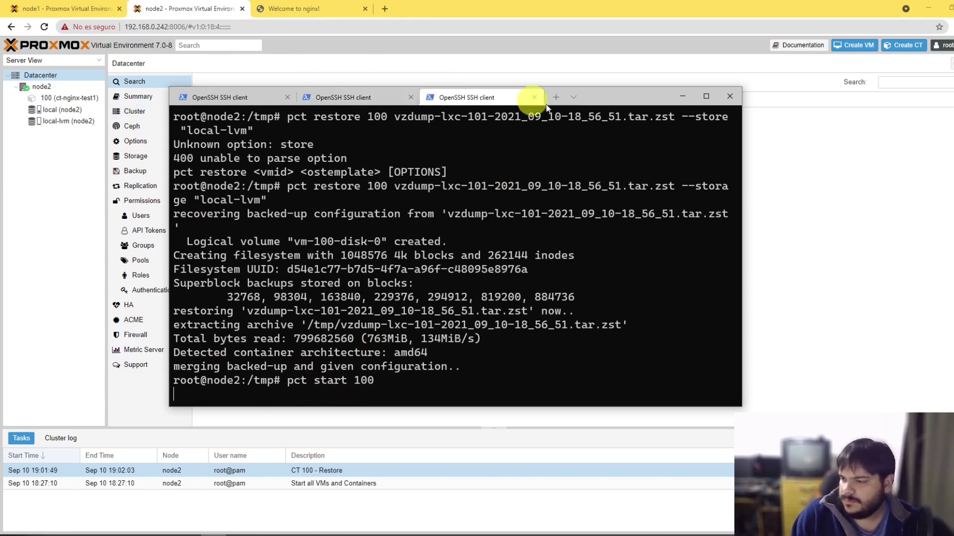
{"action": "left_click_drag", "start_coordinate": [621, 97], "coordinate": [689, 93]}
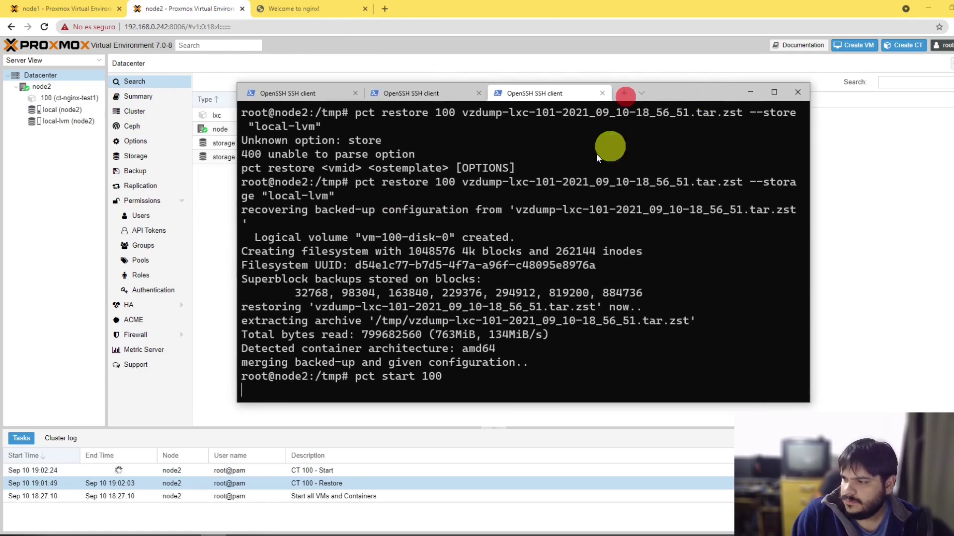
{"action": "left_click", "coordinate": [57, 333]}
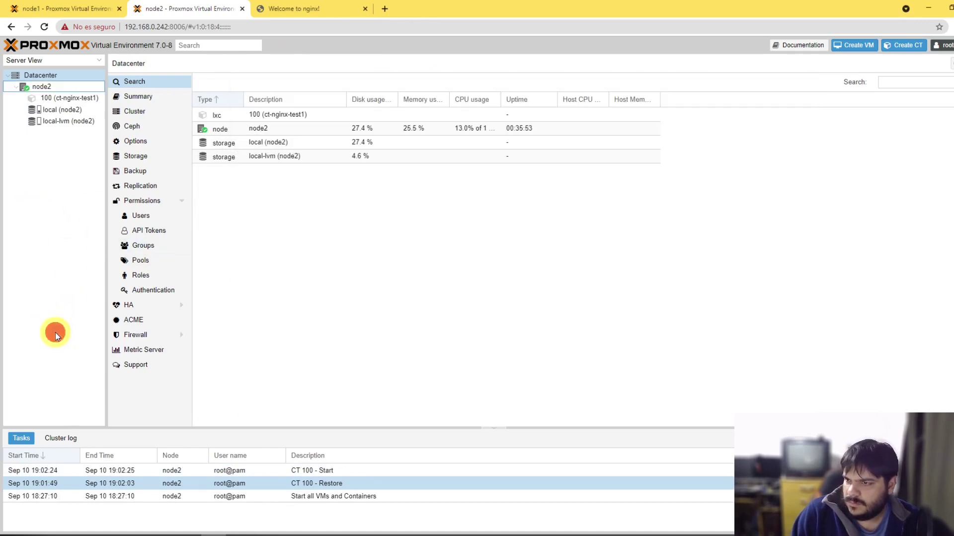
{"action": "left_click", "coordinate": [68, 99]}
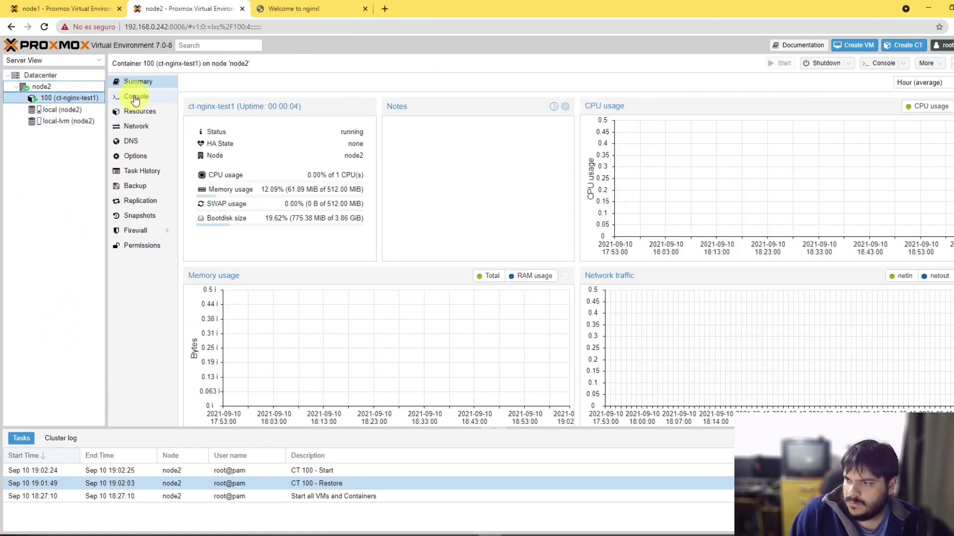
{"action": "left_click", "coordinate": [145, 127]}
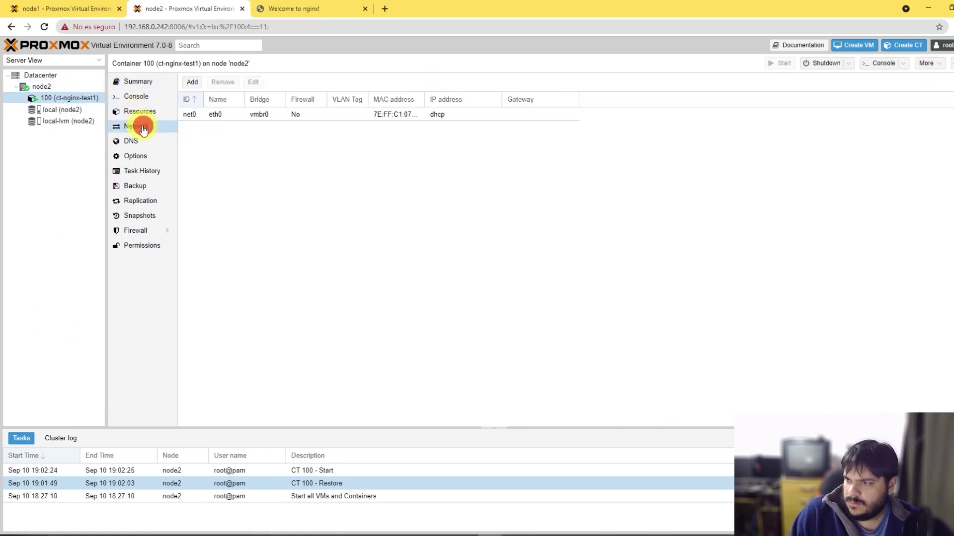
{"action": "left_click", "coordinate": [141, 97]}
Step: Log into container 100 as root and run ip a, showing address 192.168.0.77
{"action": "type", "text": "r"}
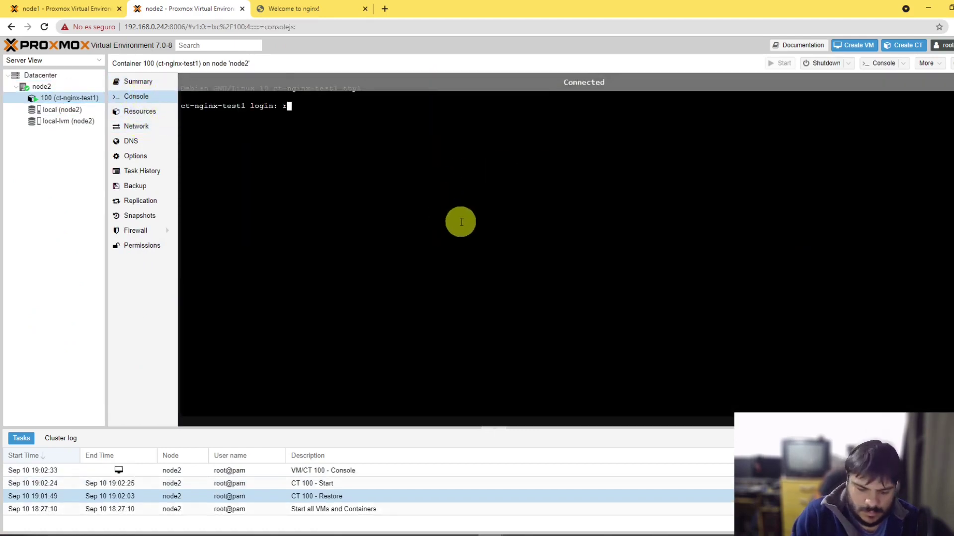
{"action": "type", "text": "oot"}
{"action": "key", "text": "Return"}
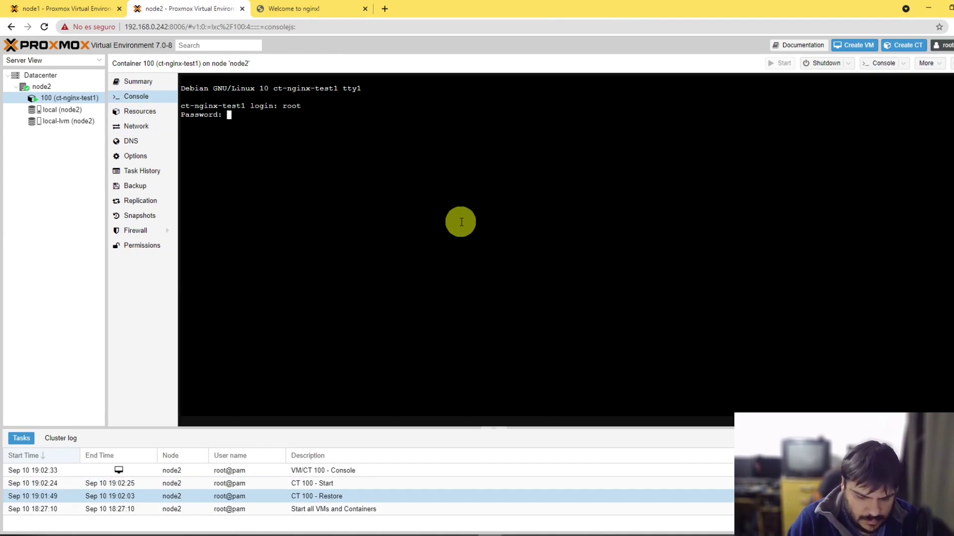
{"action": "key", "text": "Return"}
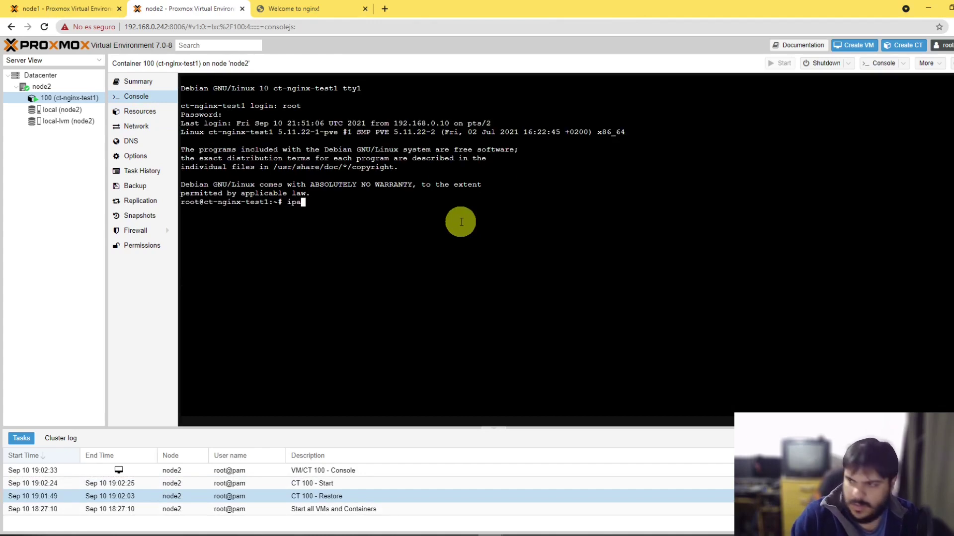
{"action": "type", "text": "ip a"}
{"action": "key", "text": "Return"}
{"action": "left_click_drag", "start_coordinate": [292, 281], "coordinate": [214, 282]}
{"action": "left_click", "coordinate": [75, 8]}
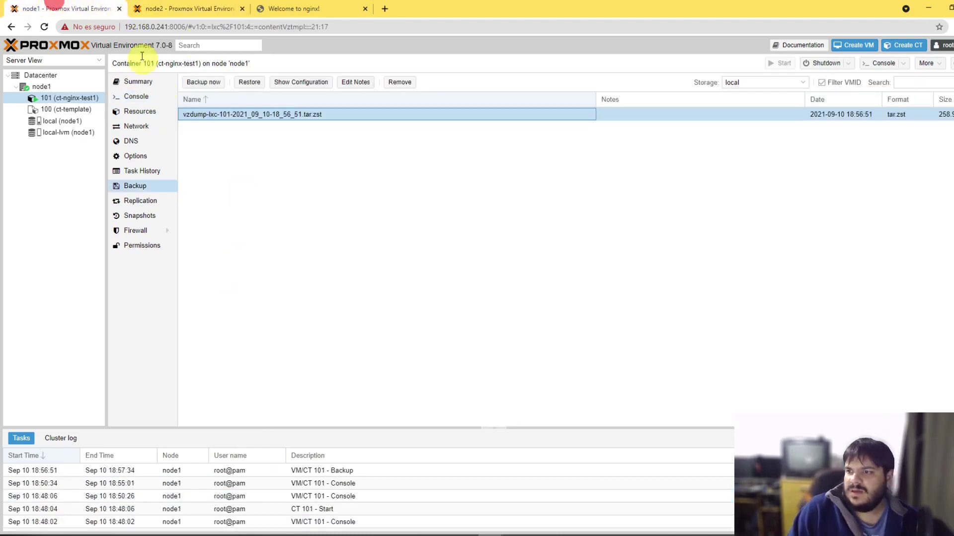
Step: Stop container 101 on node1 and confirm
{"action": "right_click", "coordinate": [60, 98]}
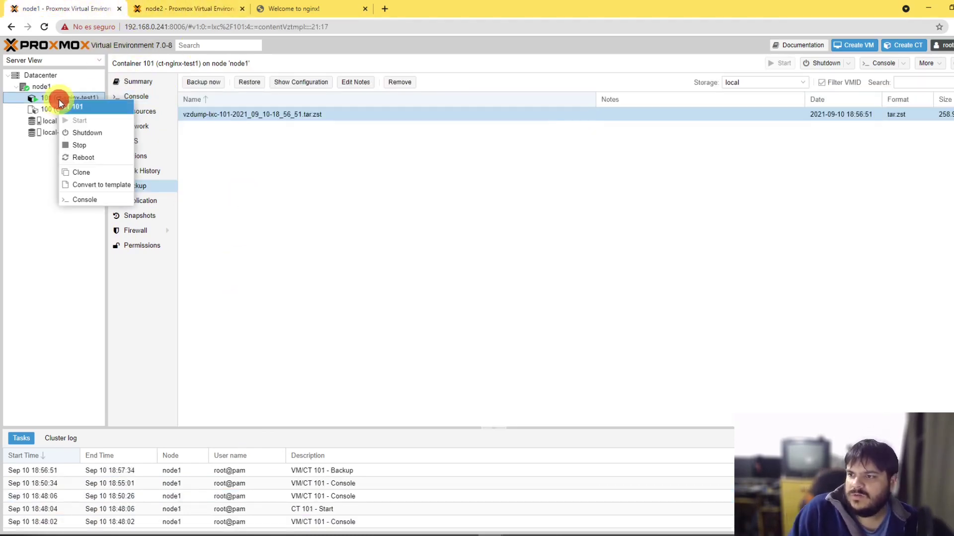
{"action": "left_click", "coordinate": [80, 144]}
{"action": "left_click", "coordinate": [472, 308]}
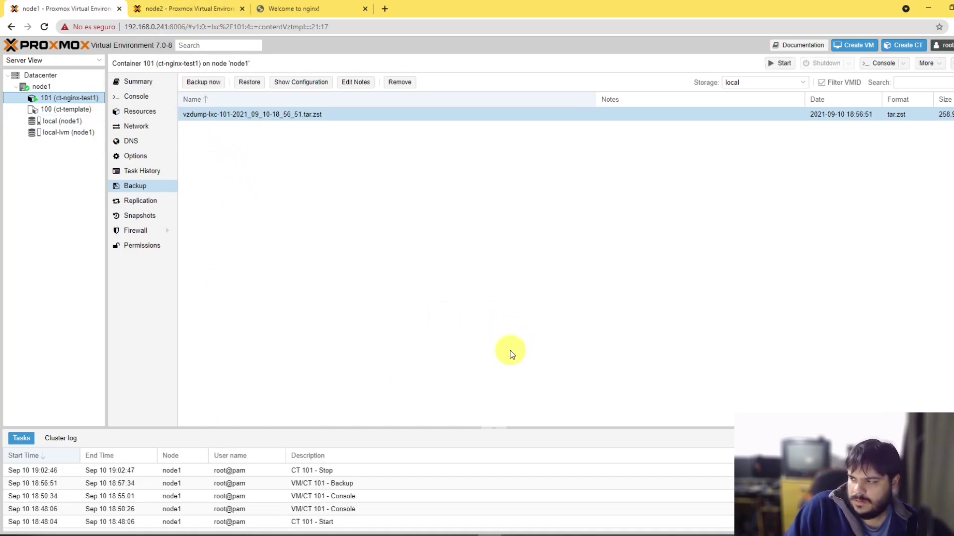
Step: Open a new PowerShell tab in Windows Terminal for an SSH session to 192.168.0.77
{"action": "left_click", "coordinate": [226, 535]}
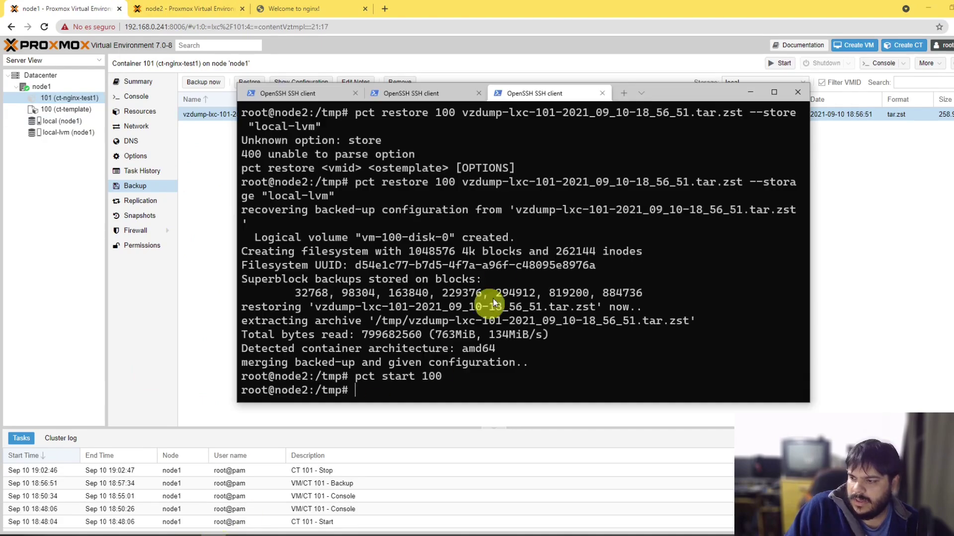
{"action": "left_click", "coordinate": [403, 94]}
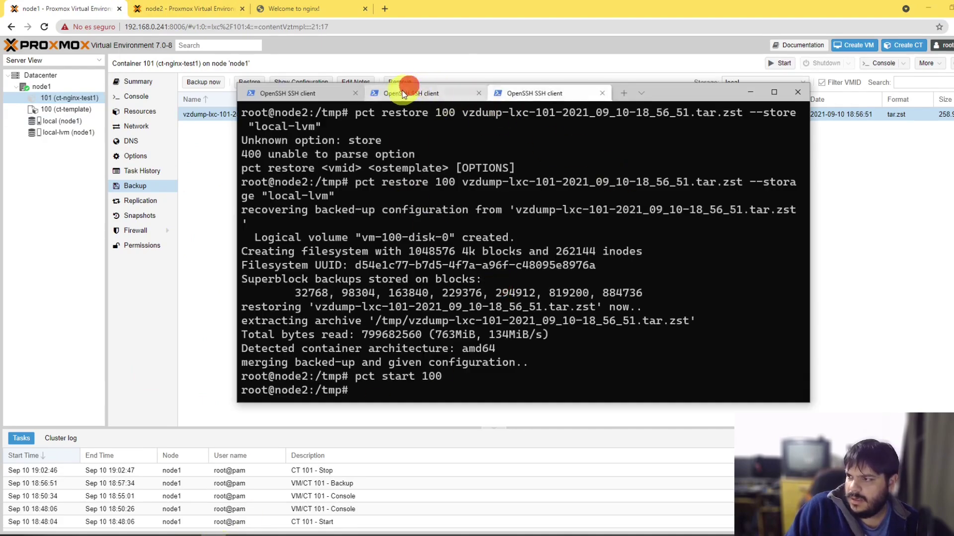
{"action": "left_click", "coordinate": [557, 93]}
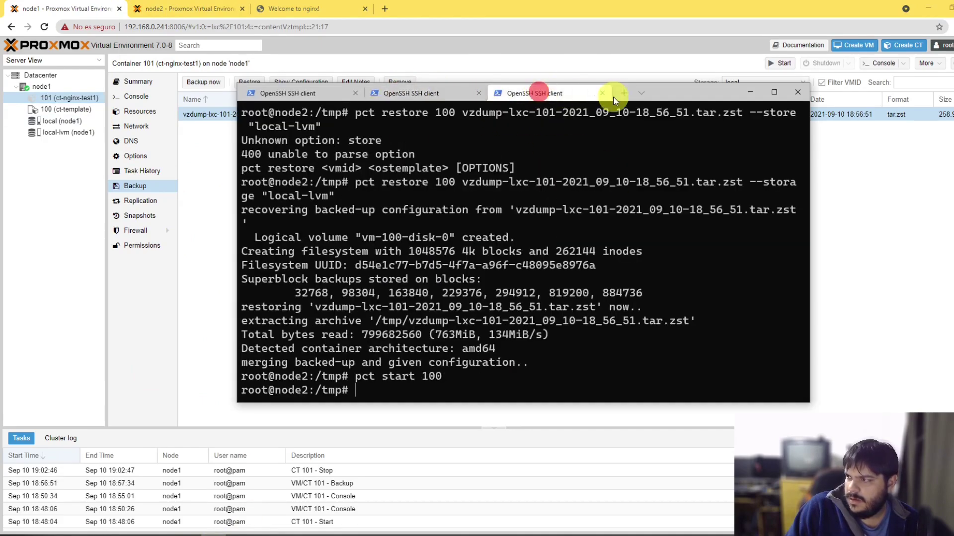
{"action": "left_click", "coordinate": [623, 94]}
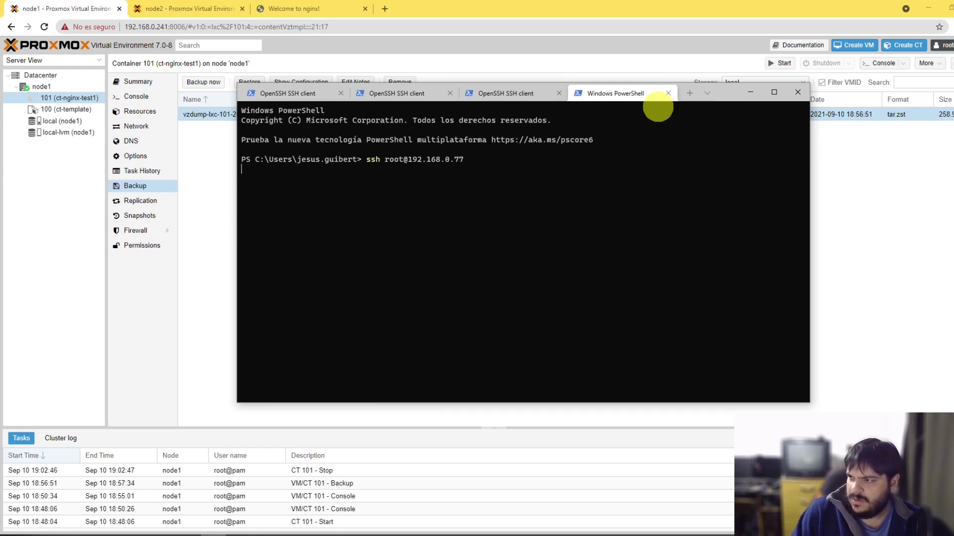
Step: Show container 100's console output on node2, then view container 100 (ct-template) on node1
{"action": "left_click_drag", "start_coordinate": [312, 265], "coordinate": [260, 257]}
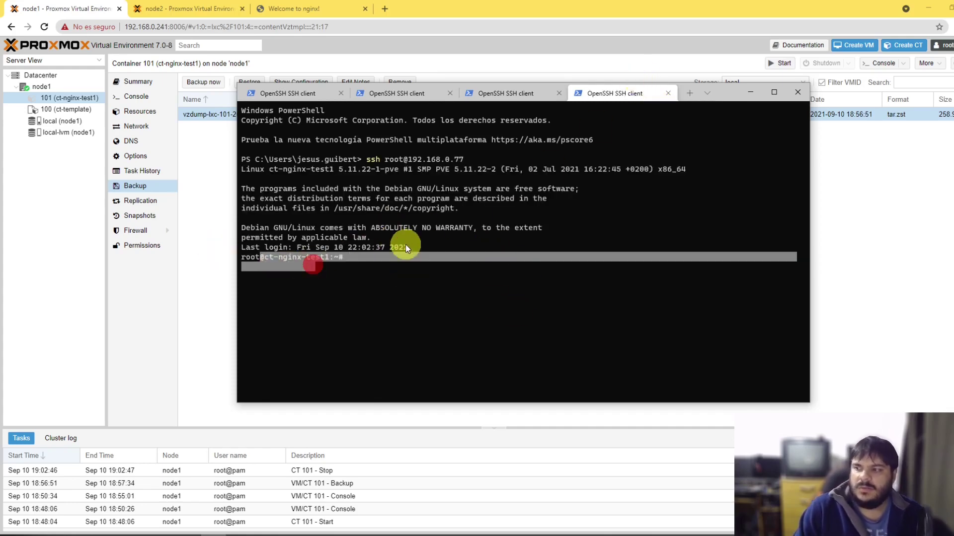
{"action": "left_click", "coordinate": [188, 8]}
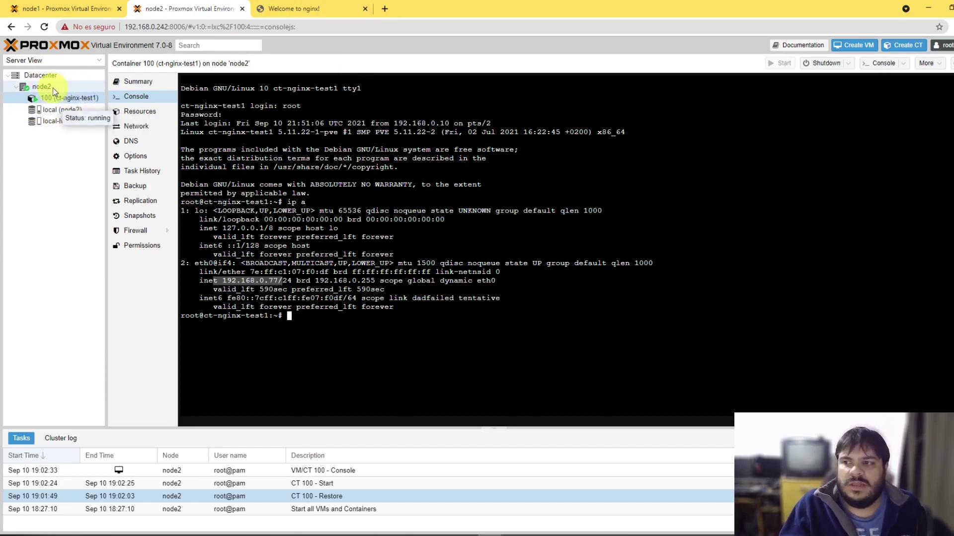
{"action": "left_click", "coordinate": [66, 9]}
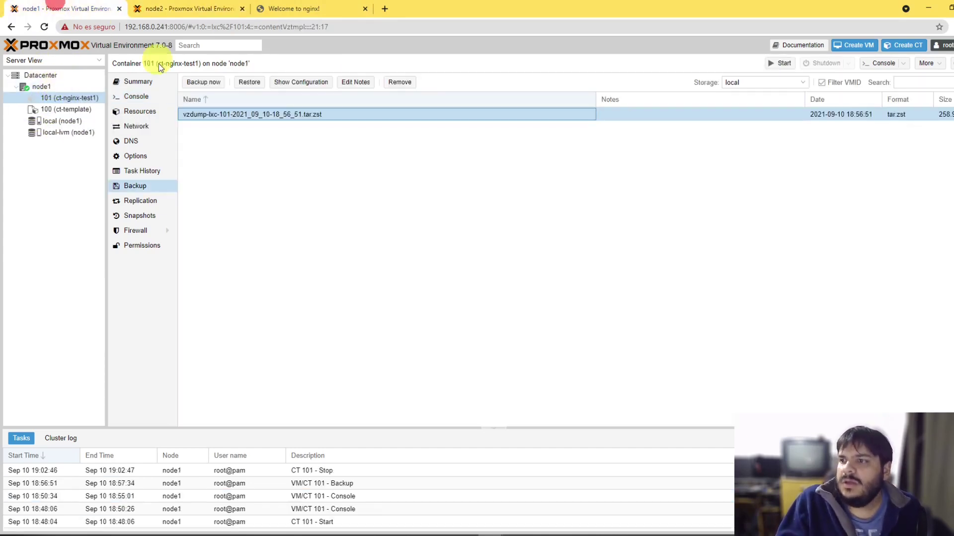
{"action": "left_click", "coordinate": [56, 110]}
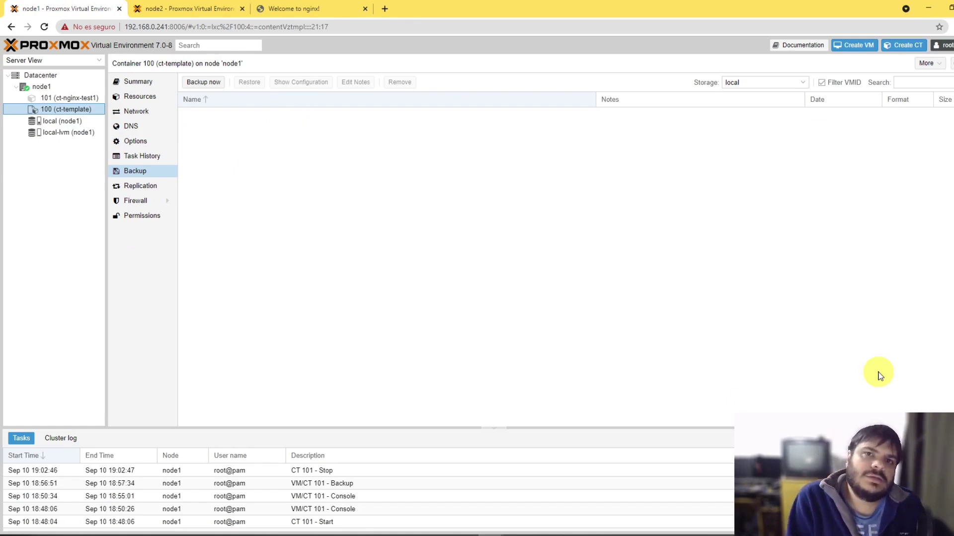
Step: Stop container 100 (ct-nginx-test1) on node2 and confirm
{"action": "left_click", "coordinate": [238, 9]}
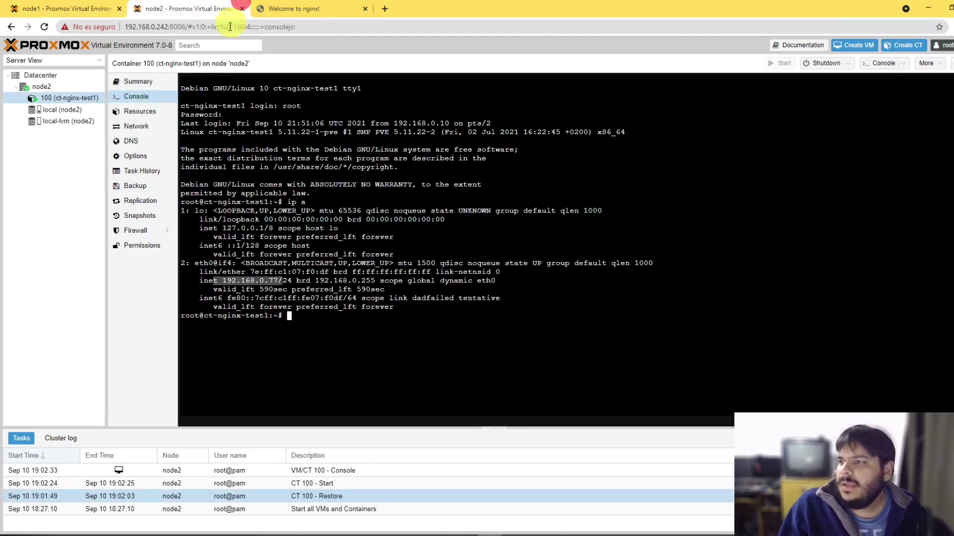
{"action": "right_click", "coordinate": [64, 98]}
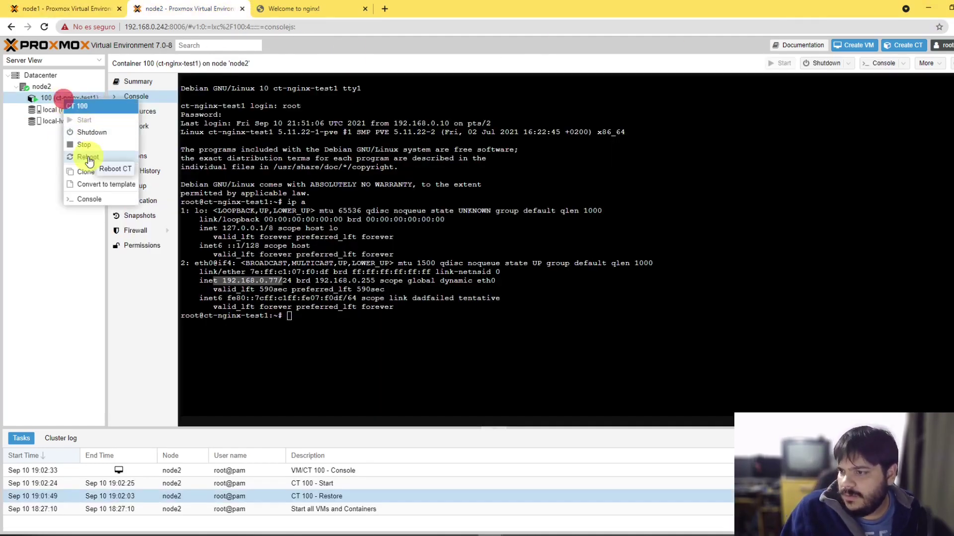
{"action": "left_click", "coordinate": [112, 149]}
{"action": "left_click", "coordinate": [485, 309]}
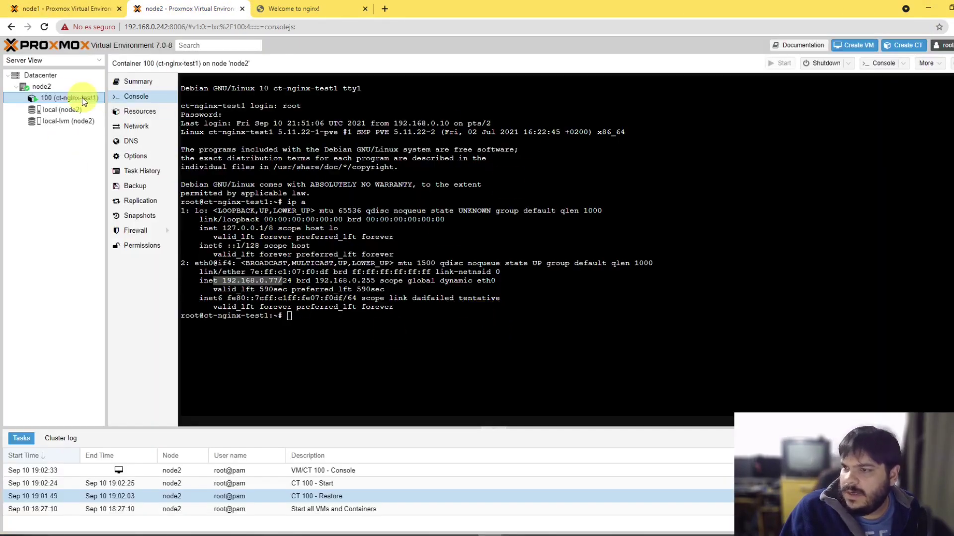
{"action": "left_click", "coordinate": [42, 261]}
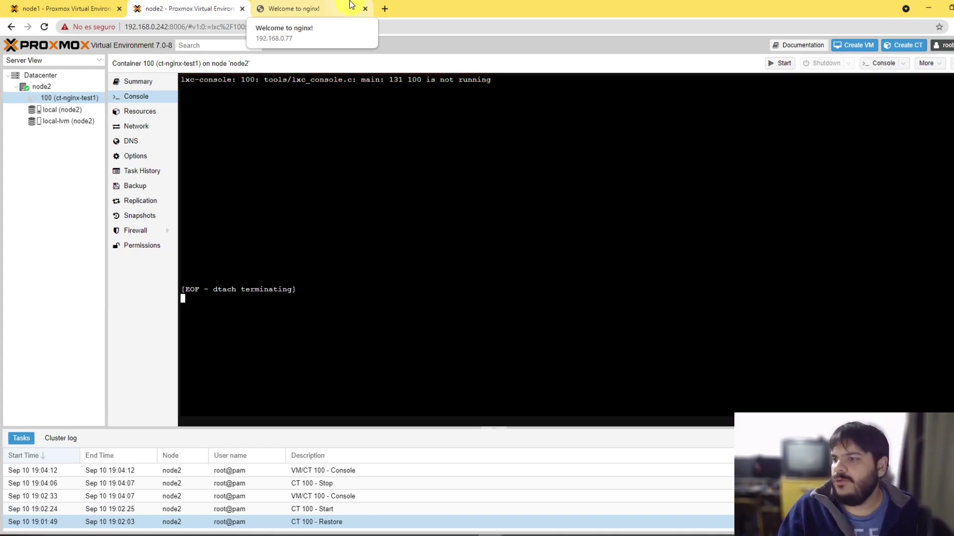
{"action": "left_click", "coordinate": [51, 286]}
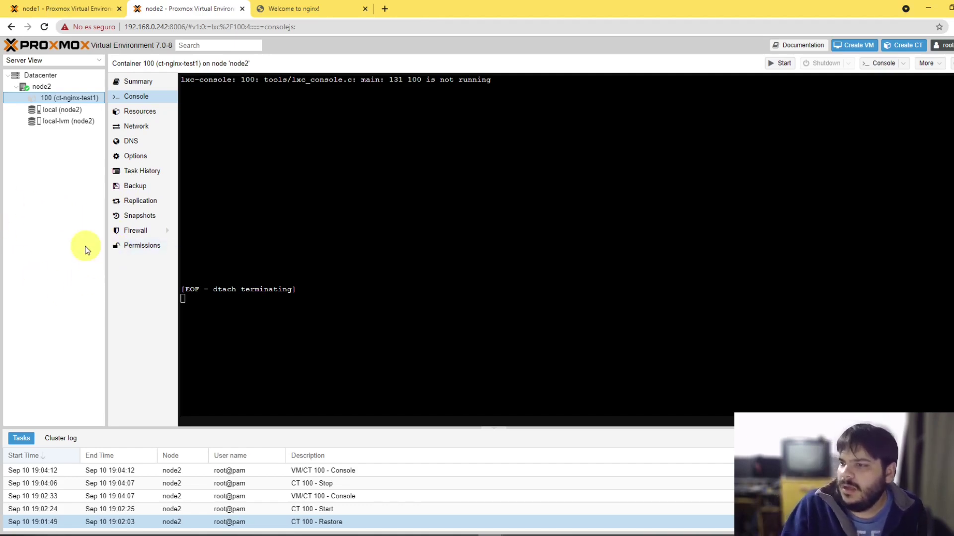
Step: Remove container 100 via More > Remove, entering 100 and ticking the purge and destroy options
{"action": "right_click", "coordinate": [70, 97]}
{"action": "right_click", "coordinate": [32, 124]}
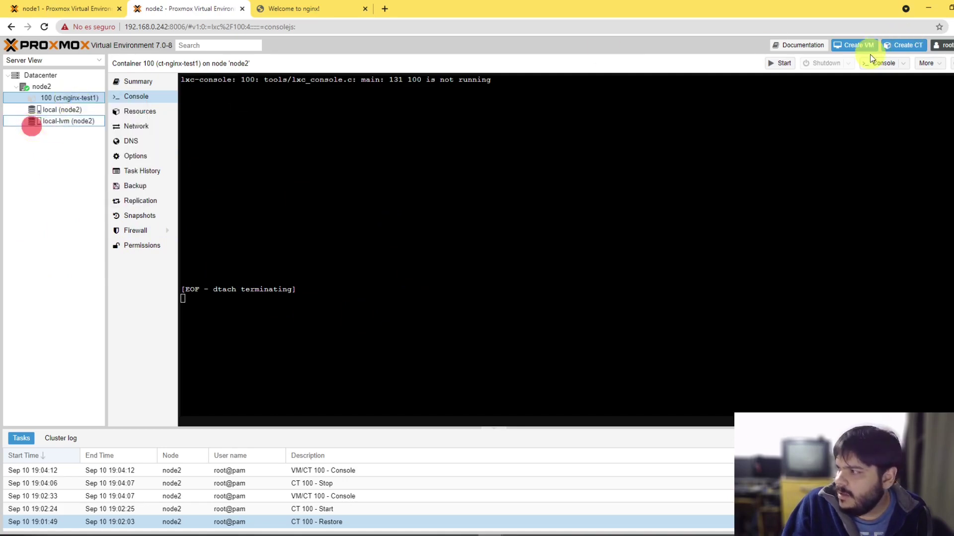
{"action": "left_click", "coordinate": [926, 63]}
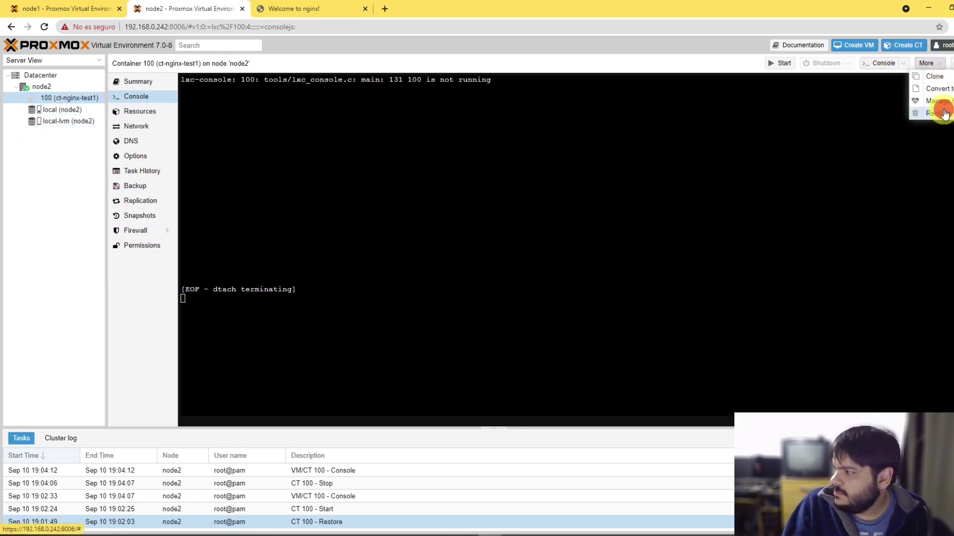
{"action": "left_click", "coordinate": [944, 114]}
{"action": "type", "text": "100"}
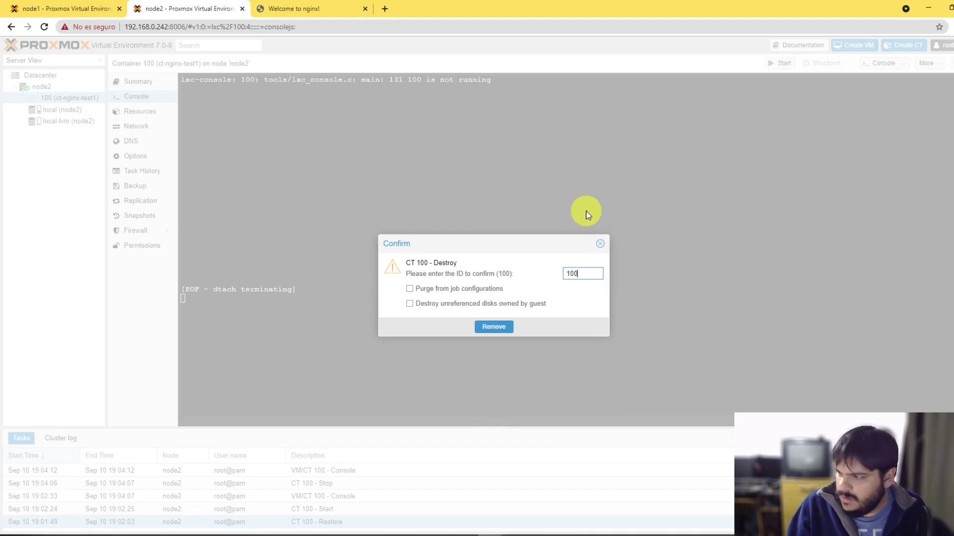
{"action": "left_click", "coordinate": [417, 288]}
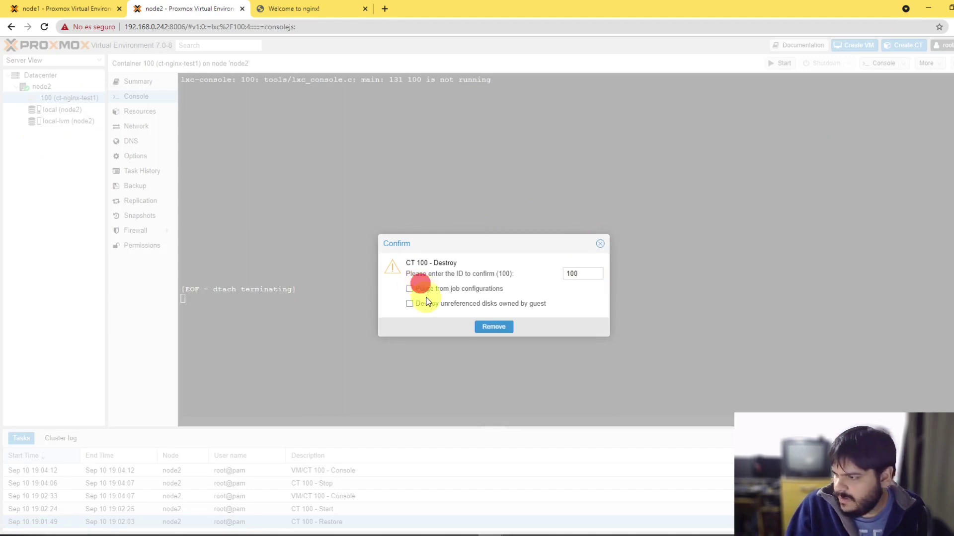
{"action": "left_click", "coordinate": [494, 326]}
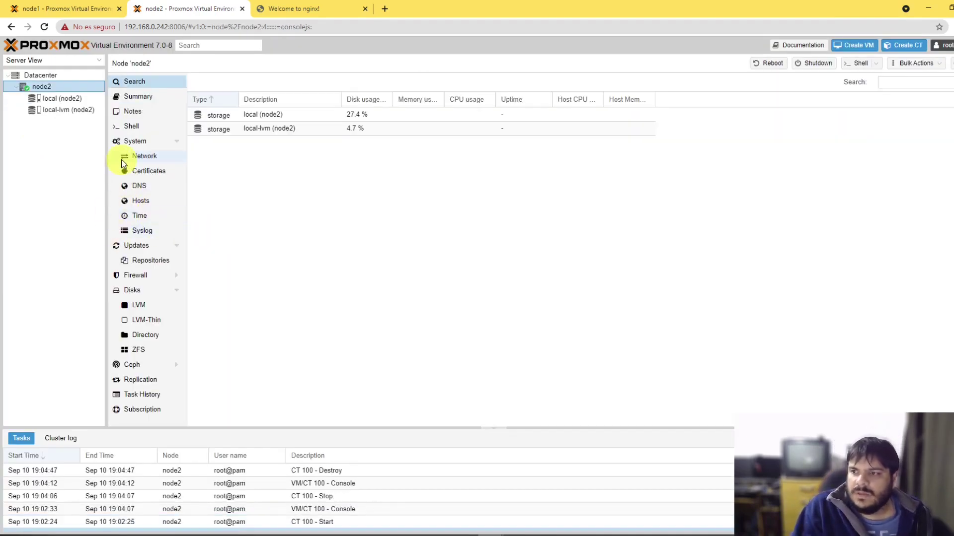
Step: Open Create Cluster under node1's Datacenter > Cluster settings
{"action": "left_click", "coordinate": [67, 8]}
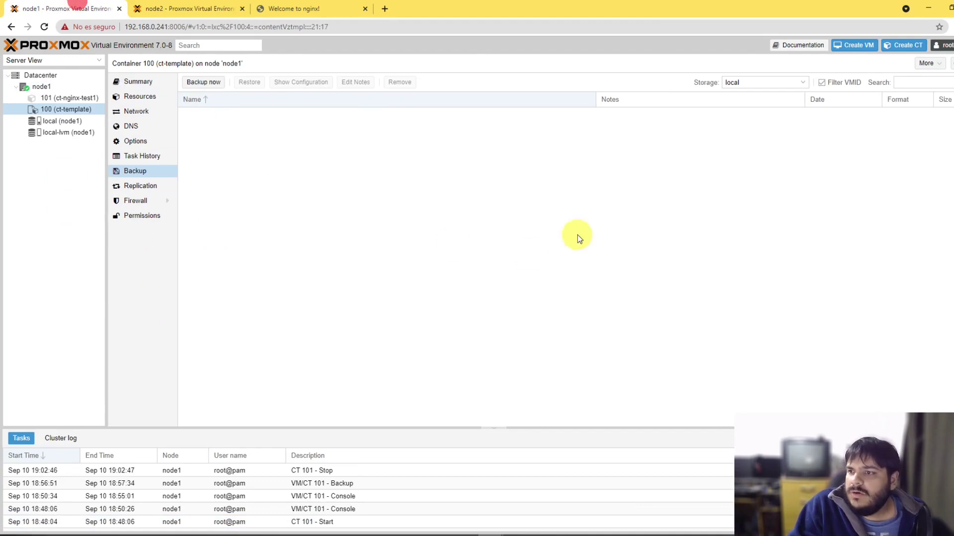
{"action": "left_click", "coordinate": [41, 86]}
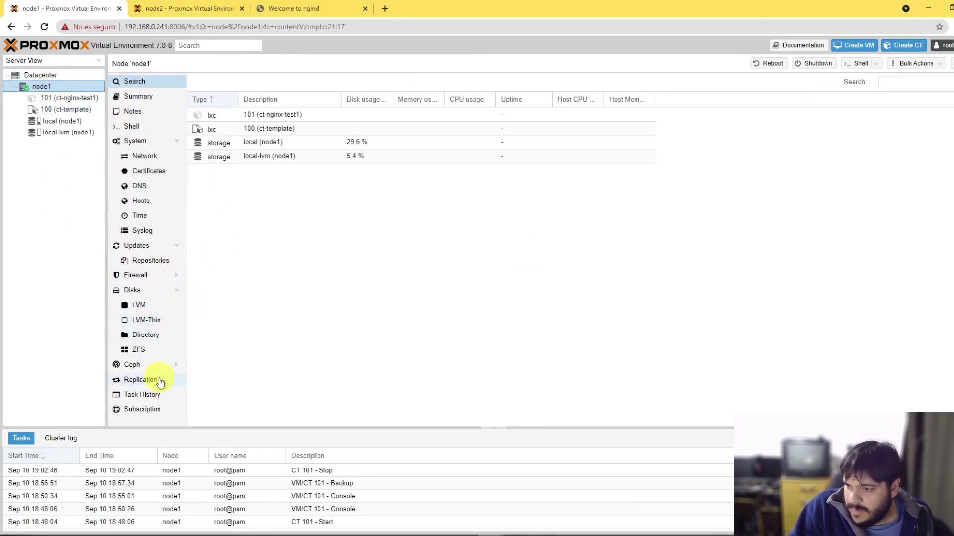
{"action": "left_click", "coordinate": [40, 75]}
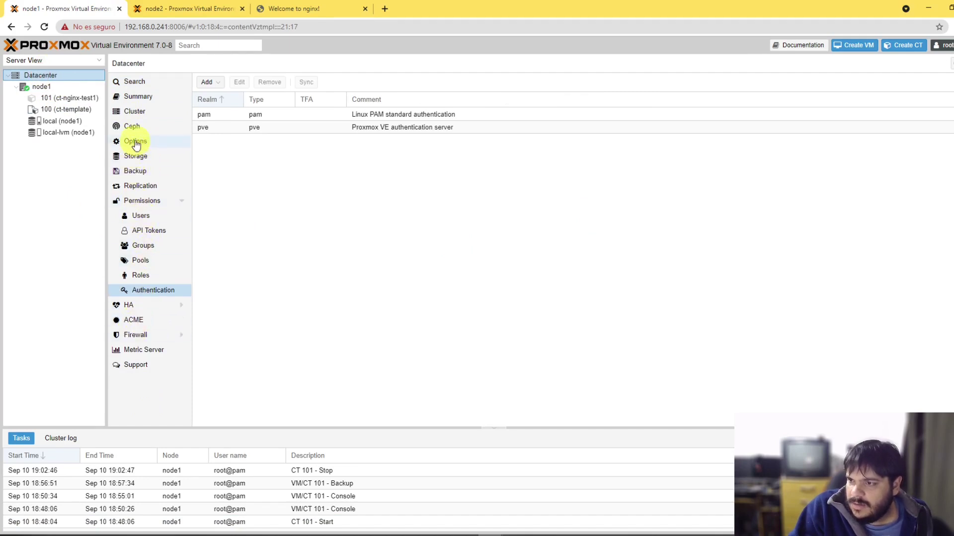
{"action": "left_click", "coordinate": [134, 111]}
{"action": "left_click", "coordinate": [220, 100]}
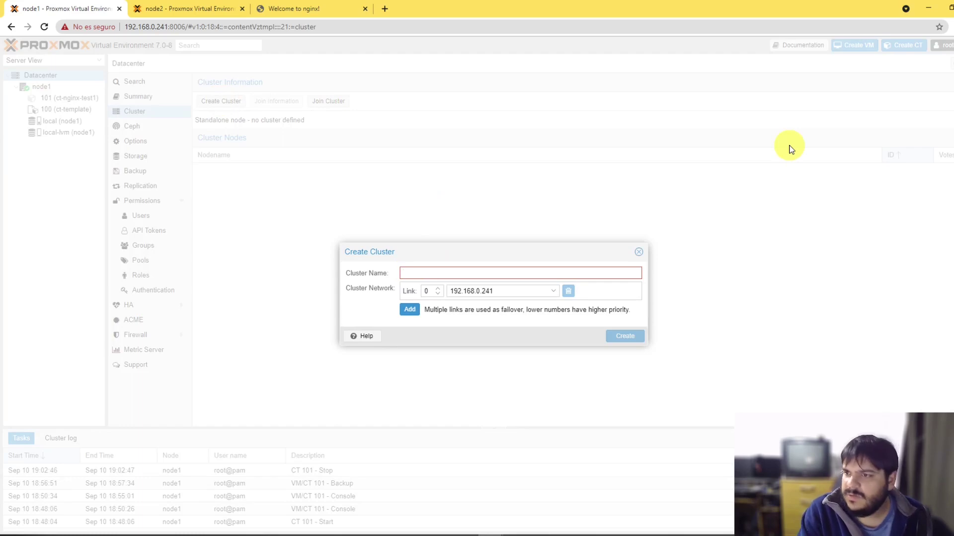
Step: Name the cluster TIPYAdminInfra, removing a space after a validation error, and create it
{"action": "type", "text": "TIPY"}
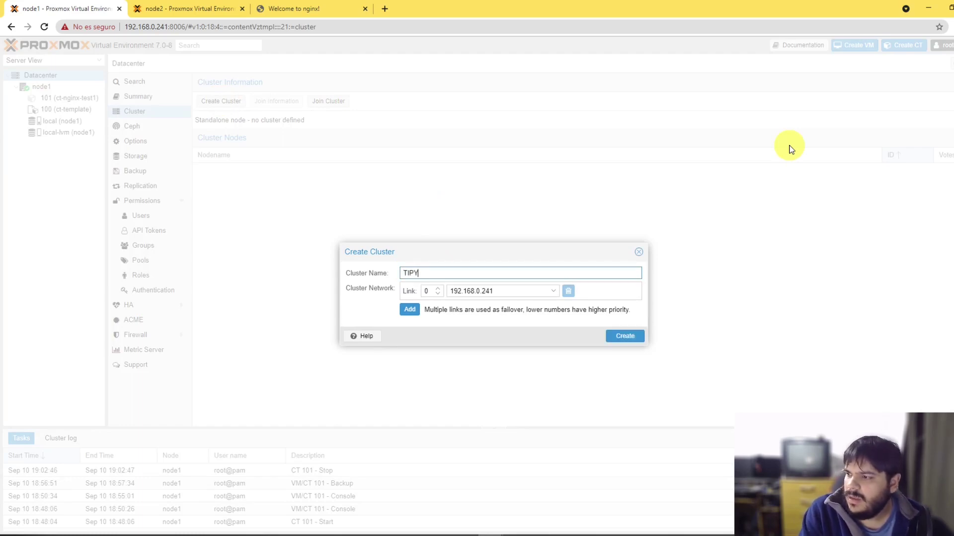
{"action": "type", "text": "_"}
{"action": "type", "text": "Ad"}
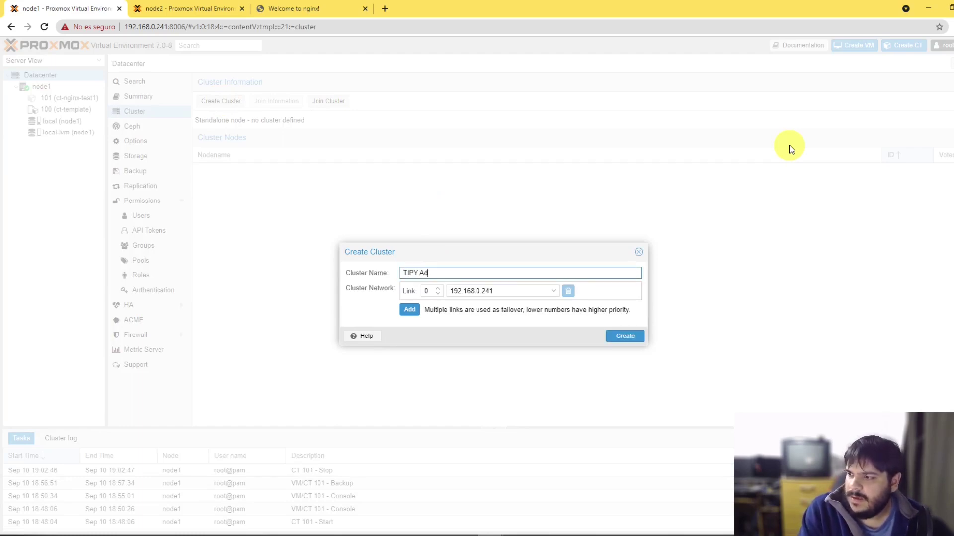
{"action": "type", "text": "minInfra"}
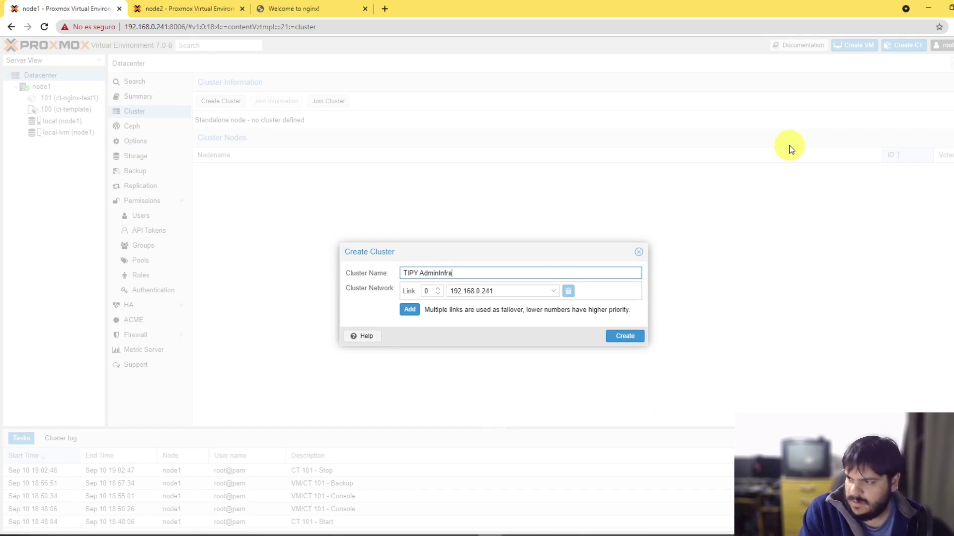
{"action": "type", "text": "2020"}
{"action": "key", "text": "BackSpace"}
{"action": "type", "text": "1"}
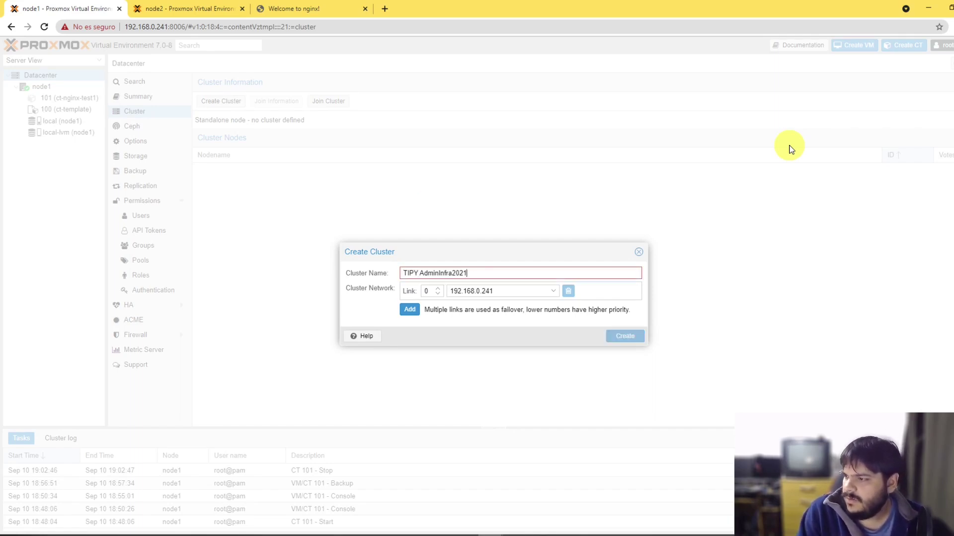
{"action": "key", "text": "BackSpace"}
{"action": "key", "text": "BackSpace"}
{"action": "key", "text": "BackSpace"}
{"action": "key", "text": "BackSpace"}
{"action": "key", "text": "BackSpace"}
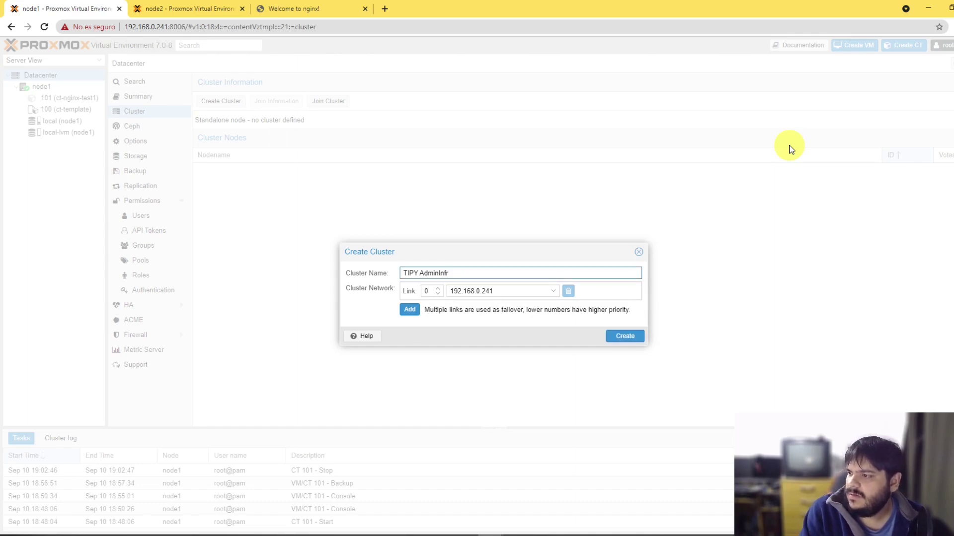
{"action": "type", "text": "a"}
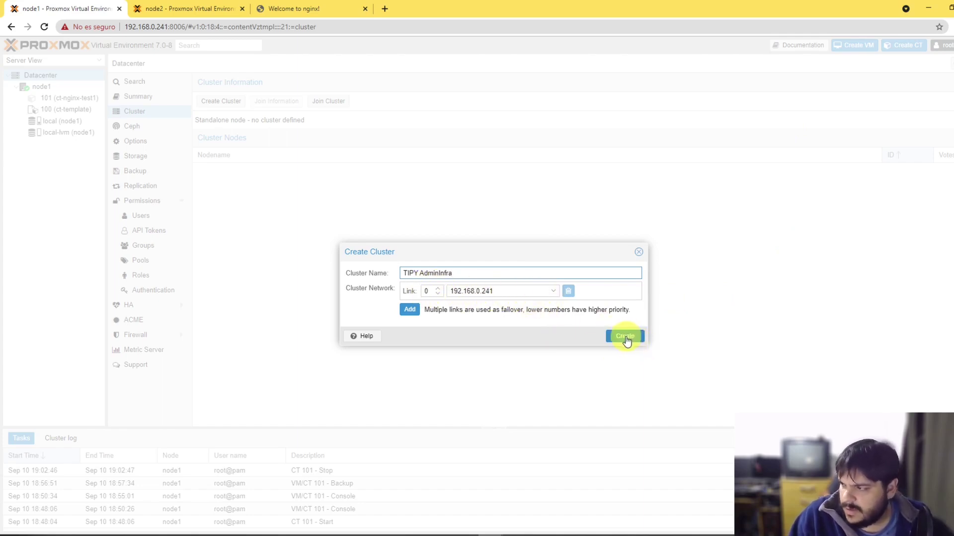
{"action": "left_click", "coordinate": [625, 337]}
{"action": "left_click", "coordinate": [490, 315]}
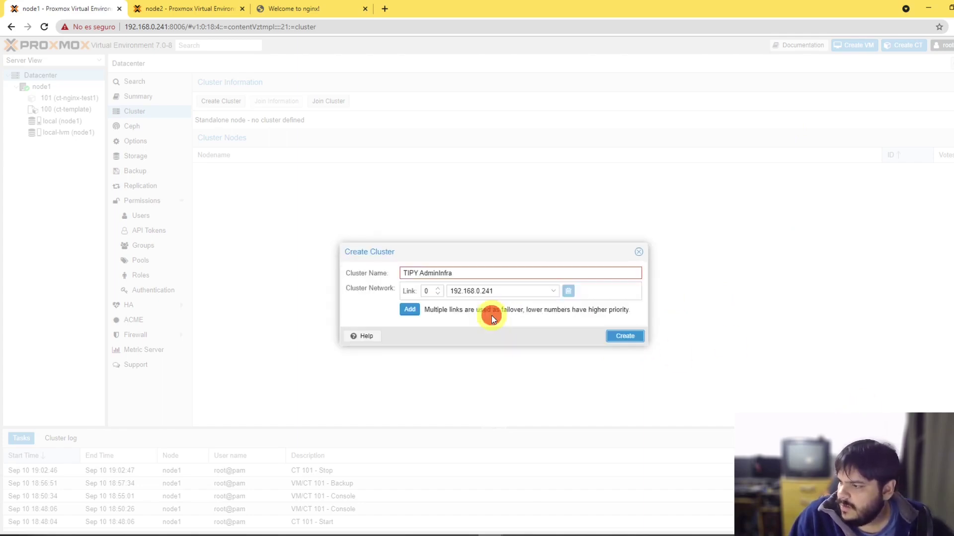
{"action": "left_click", "coordinate": [493, 274]}
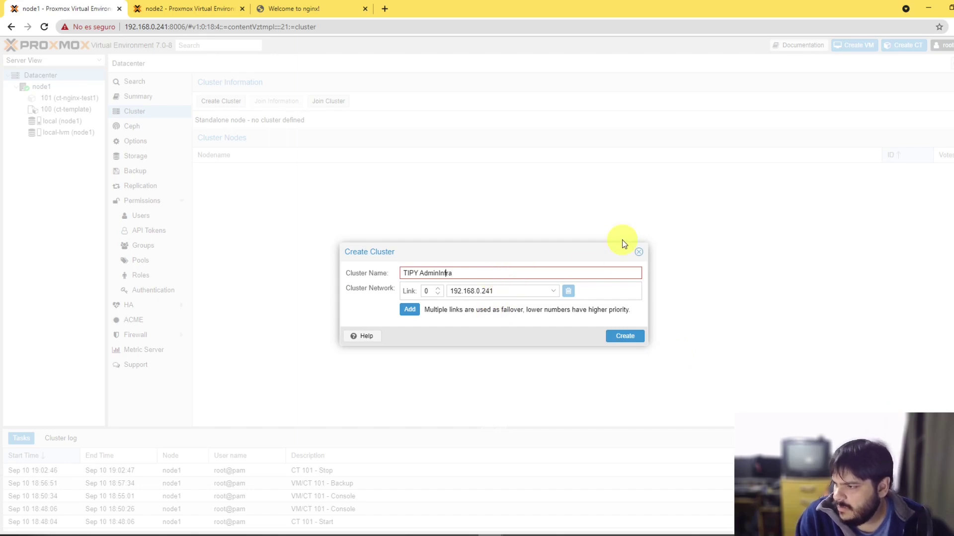
{"action": "key", "text": "BackSpace"}
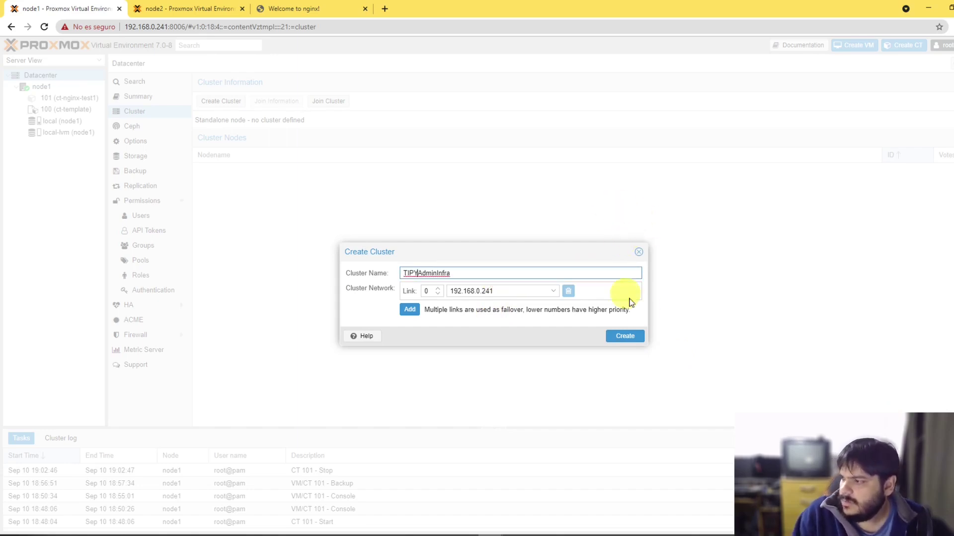
{"action": "left_click", "coordinate": [626, 338]}
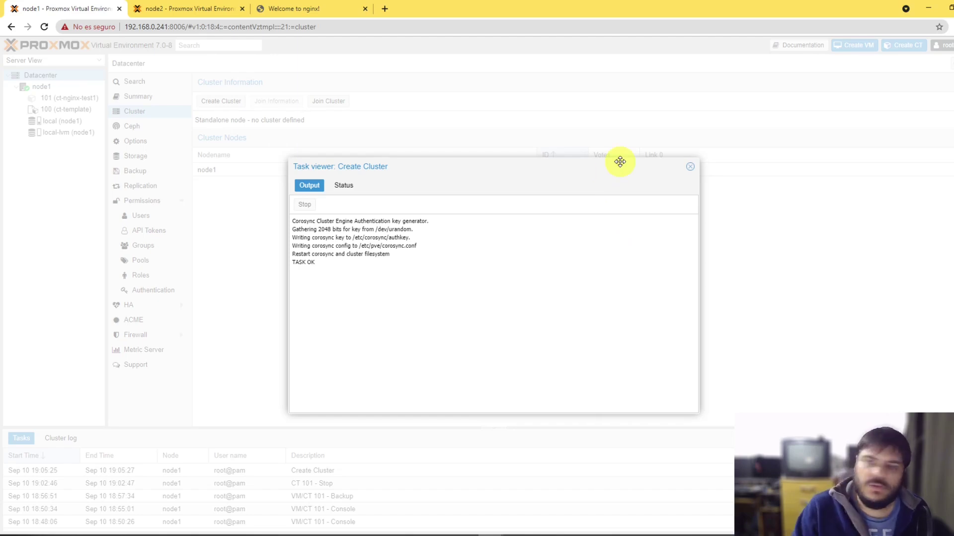
Step: Display node1's cluster join information and open node2's Join Cluster form
{"action": "left_click", "coordinate": [690, 167]}
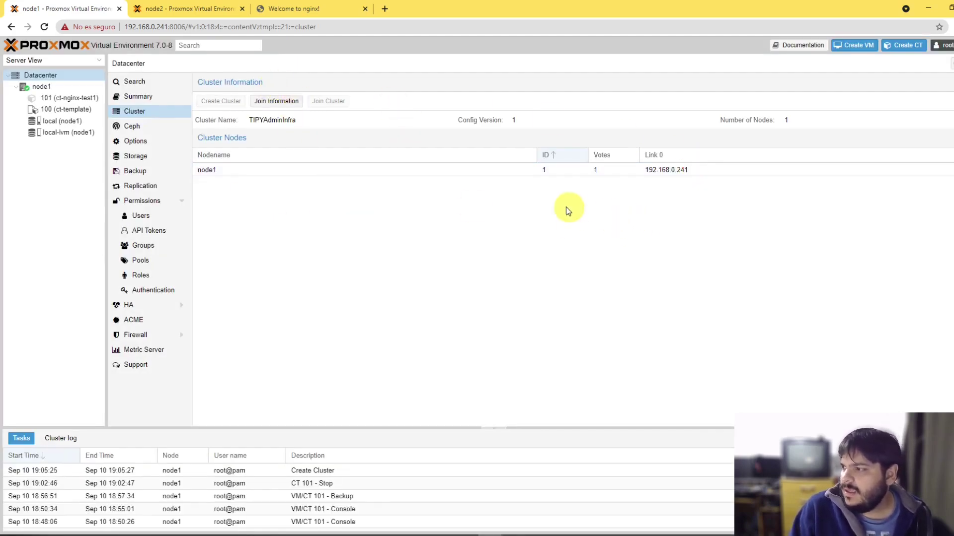
{"action": "left_click", "coordinate": [271, 100]}
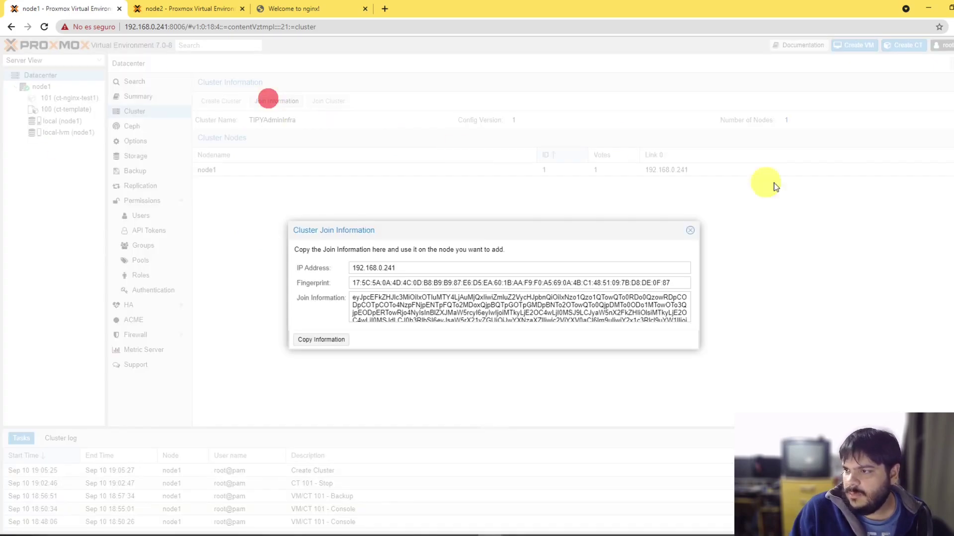
{"action": "left_click", "coordinate": [199, 8]}
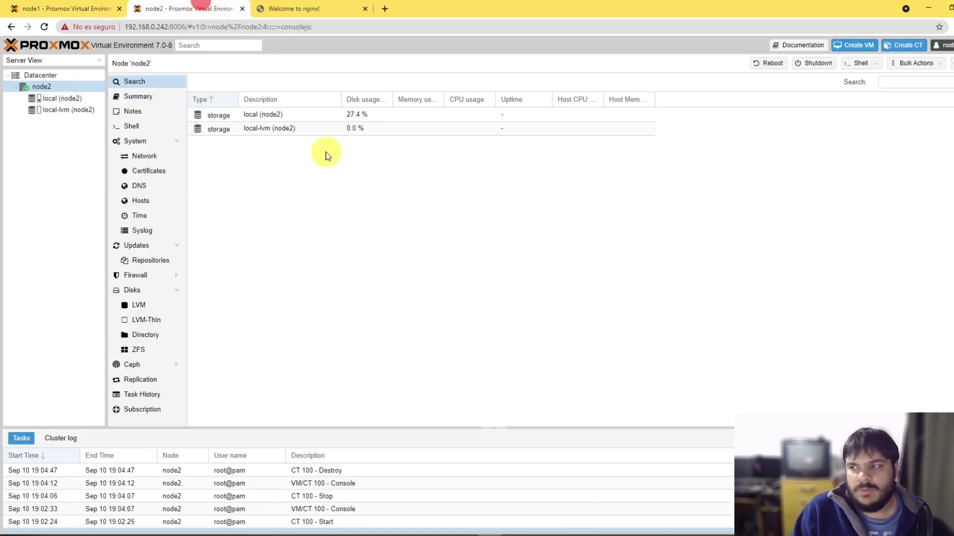
{"action": "left_click", "coordinate": [40, 75]}
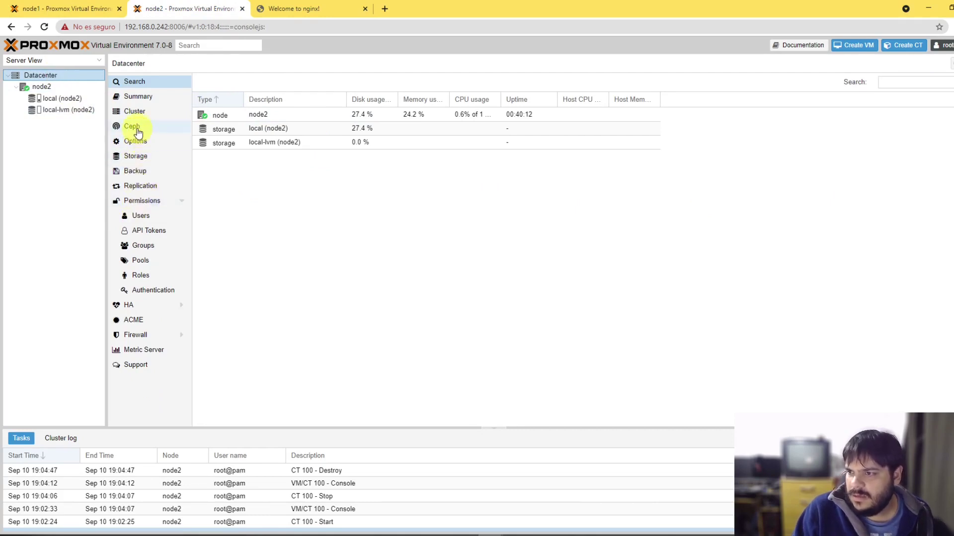
{"action": "left_click", "coordinate": [134, 111]}
{"action": "left_click", "coordinate": [324, 101]}
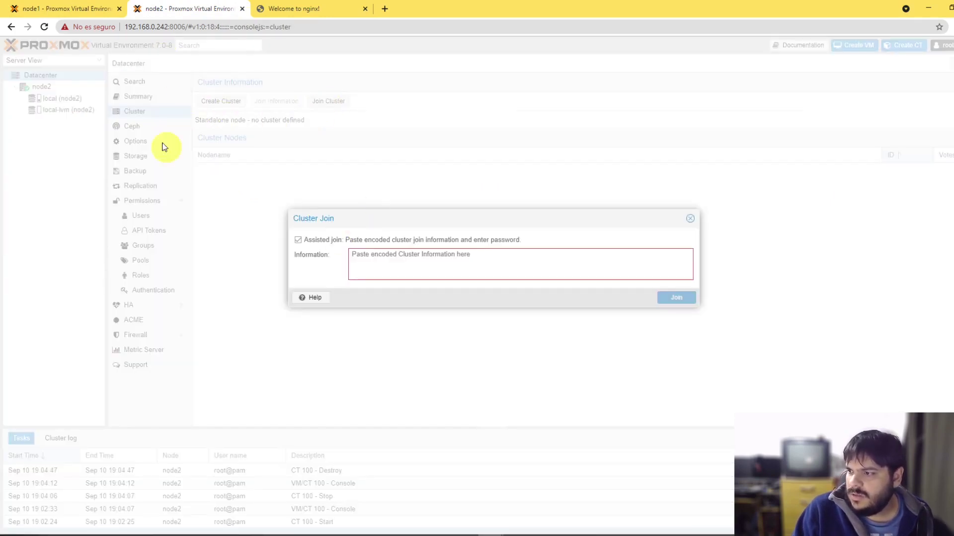
Step: Copy node1's join information and paste it into node2's Join Cluster Information box
{"action": "left_click", "coordinate": [65, 8]}
{"action": "left_click", "coordinate": [396, 305]}
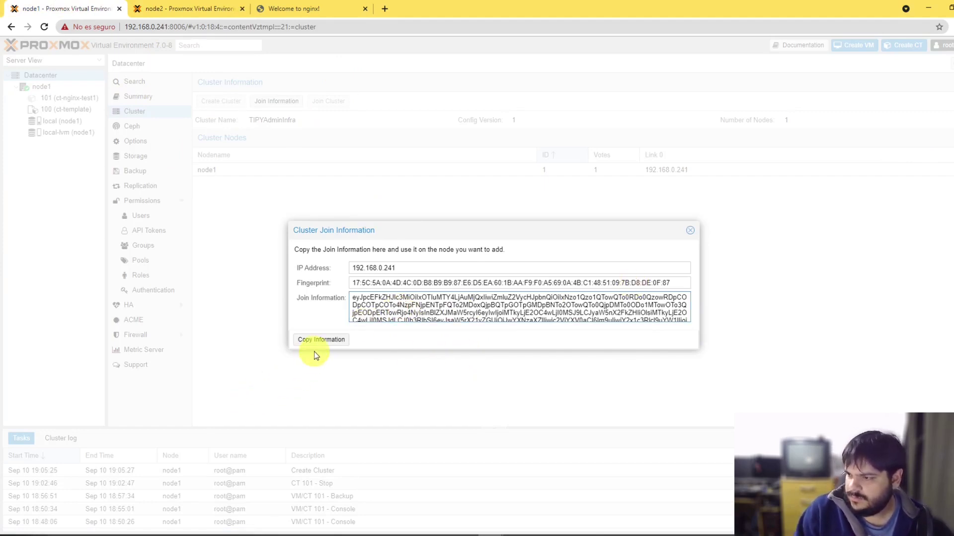
{"action": "left_click", "coordinate": [321, 339]}
{"action": "left_click", "coordinate": [184, 6]}
{"action": "left_click", "coordinate": [370, 253]}
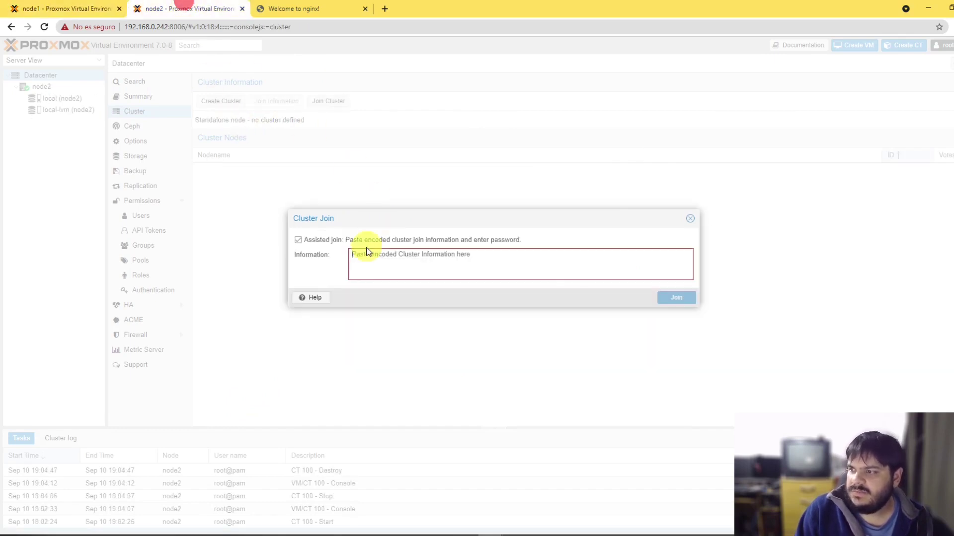
{"action": "key", "text": "ctrl+v"}
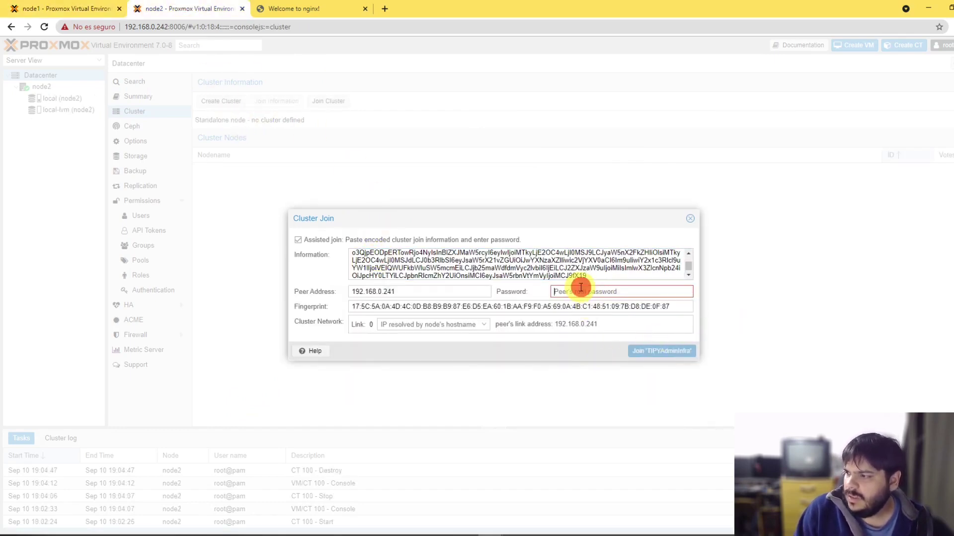
{"action": "left_click", "coordinate": [575, 290]}
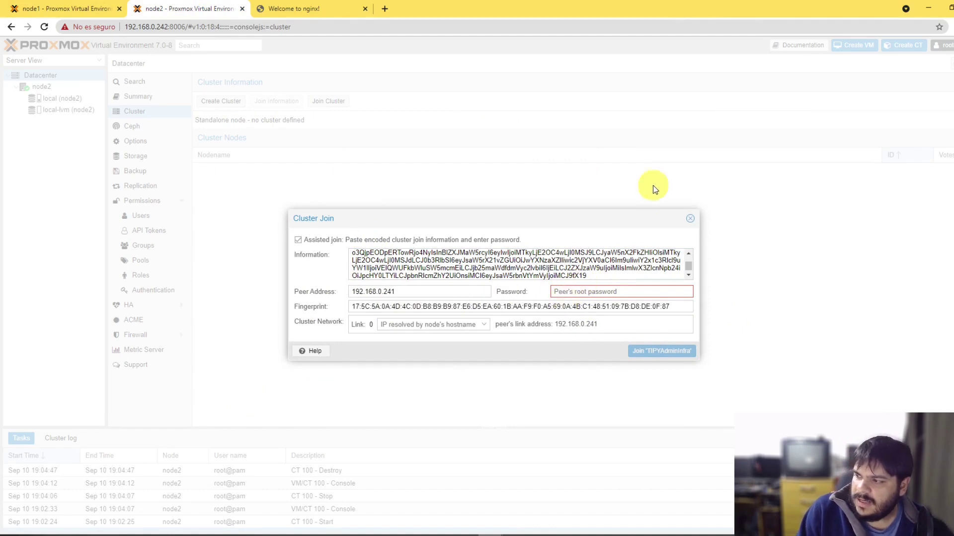
Step: Enter the peer's root password and submit node2's join to the cluster
{"action": "type", "text": "******"}
{"action": "key", "text": "Return"}
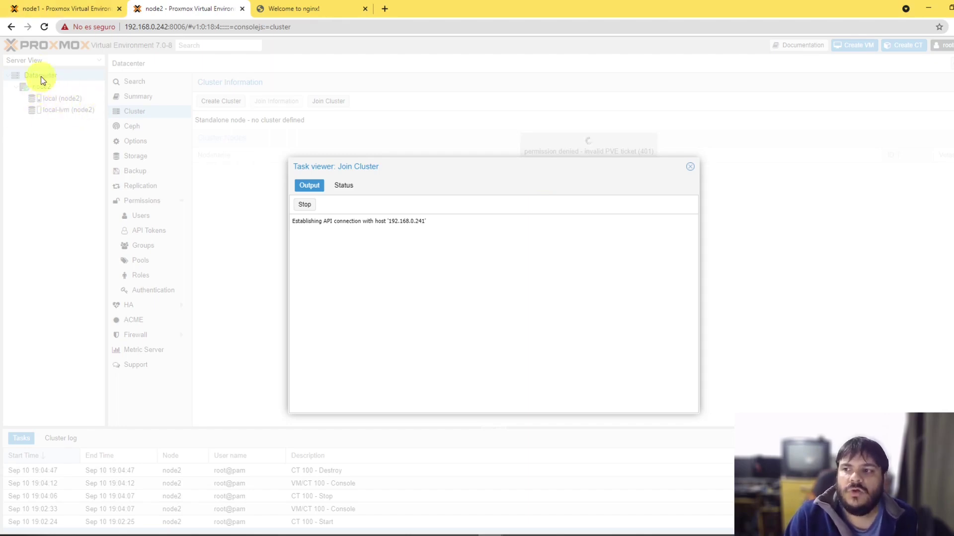
{"action": "left_click", "coordinate": [60, 8]}
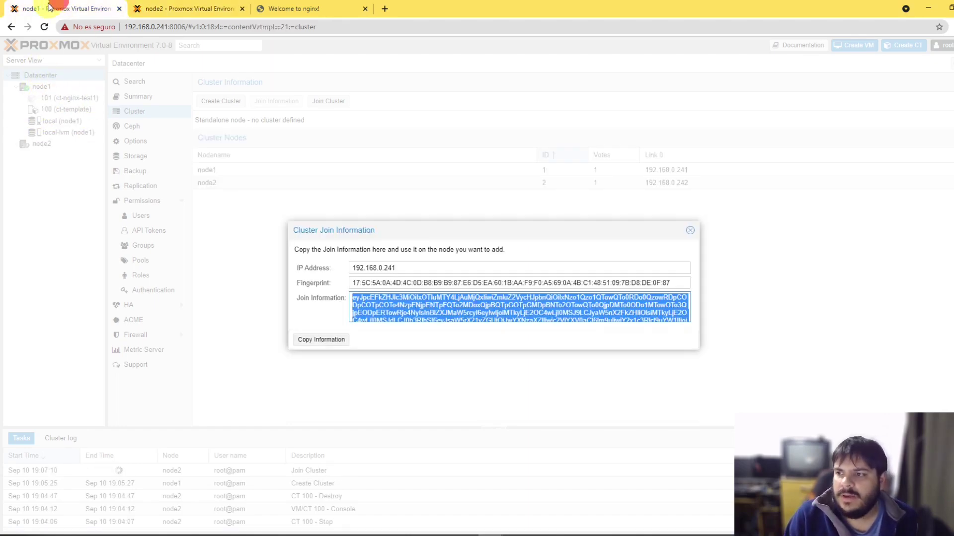
{"action": "key", "text": "ctrl+Tab"}
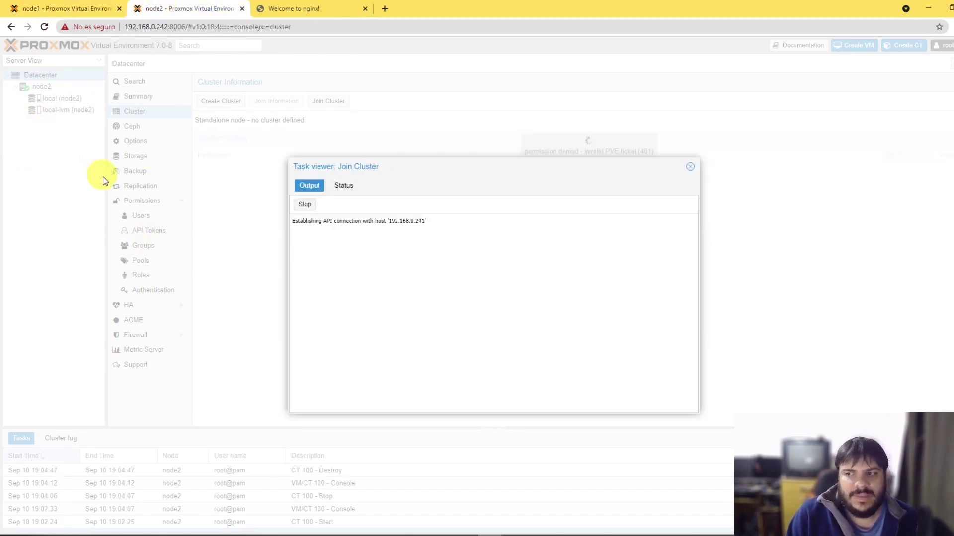
Step: Confirm the Join Cluster task ended with TASK OK and expand node2 in the tree
{"action": "left_click", "coordinate": [80, 7]}
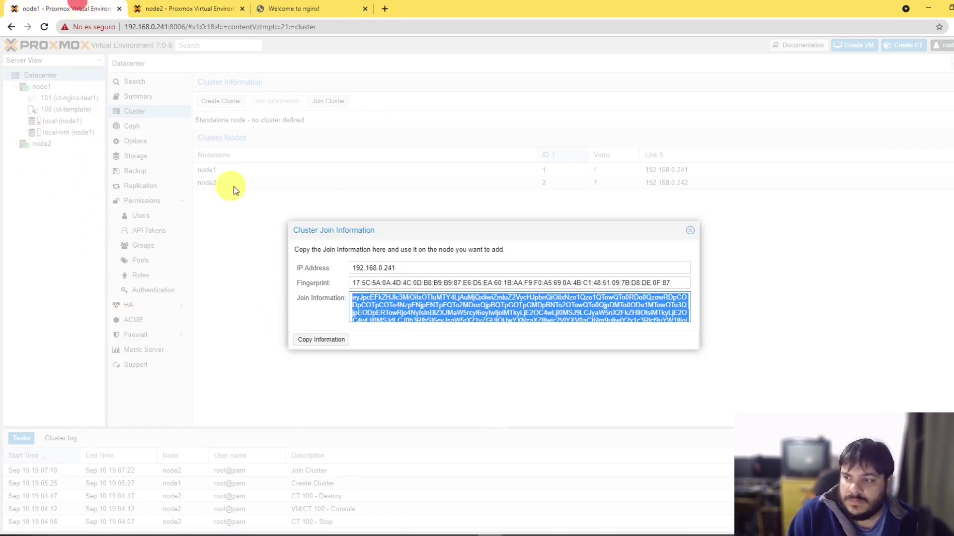
{"action": "left_click", "coordinate": [690, 229]}
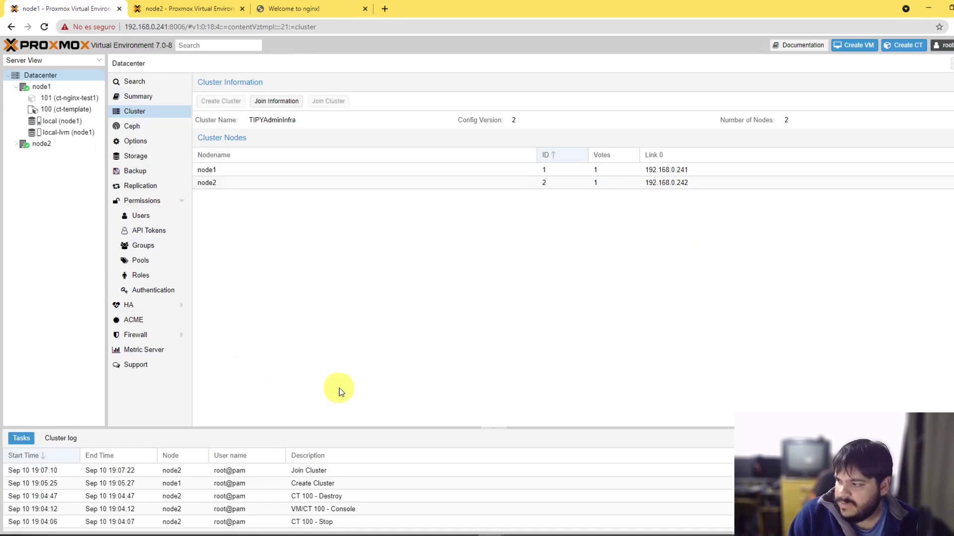
{"action": "double_click", "coordinate": [322, 470]}
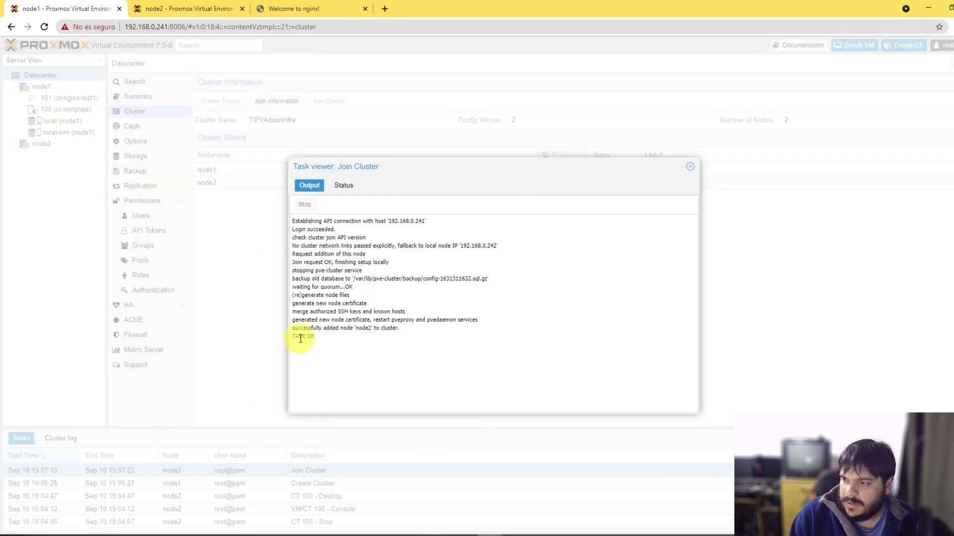
{"action": "left_click_drag", "start_coordinate": [296, 338], "coordinate": [330, 357]}
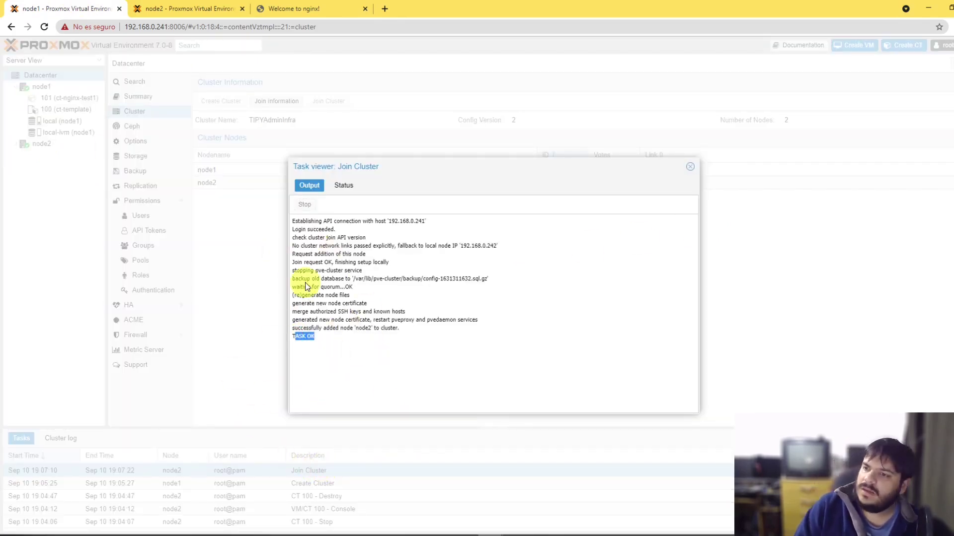
{"action": "left_click", "coordinate": [690, 167]}
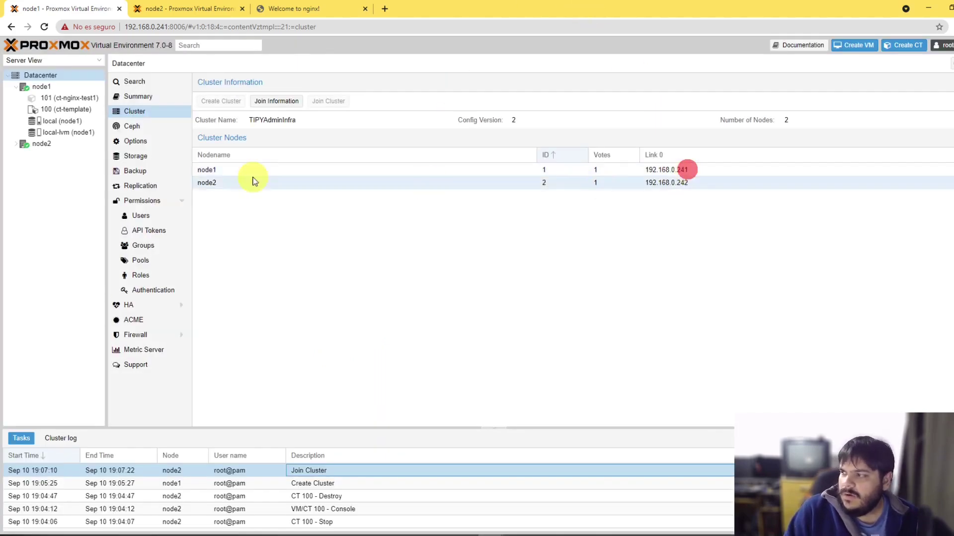
{"action": "left_click", "coordinate": [17, 144]}
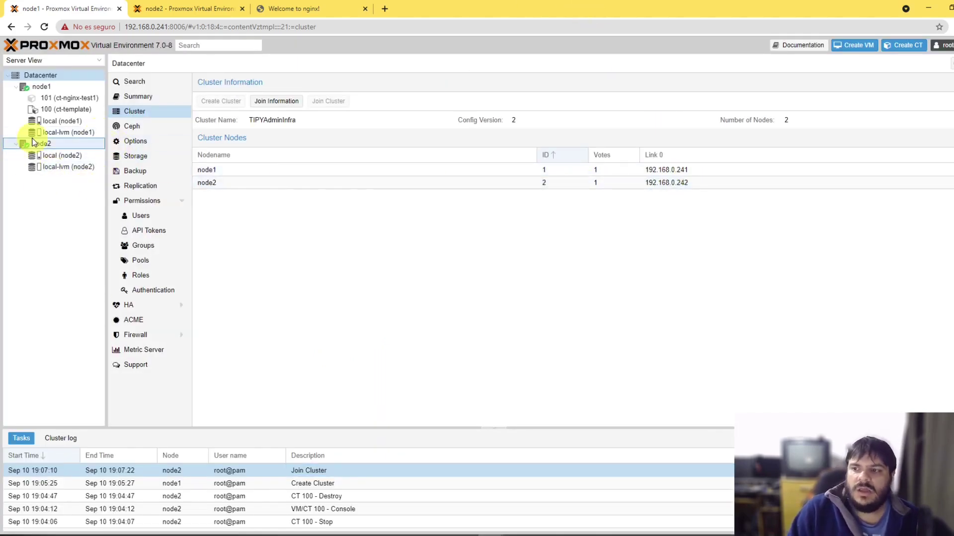
Step: Browse node1 and node2 in the resource tree, expanding node2 to show its storage
{"action": "left_click", "coordinate": [43, 88]}
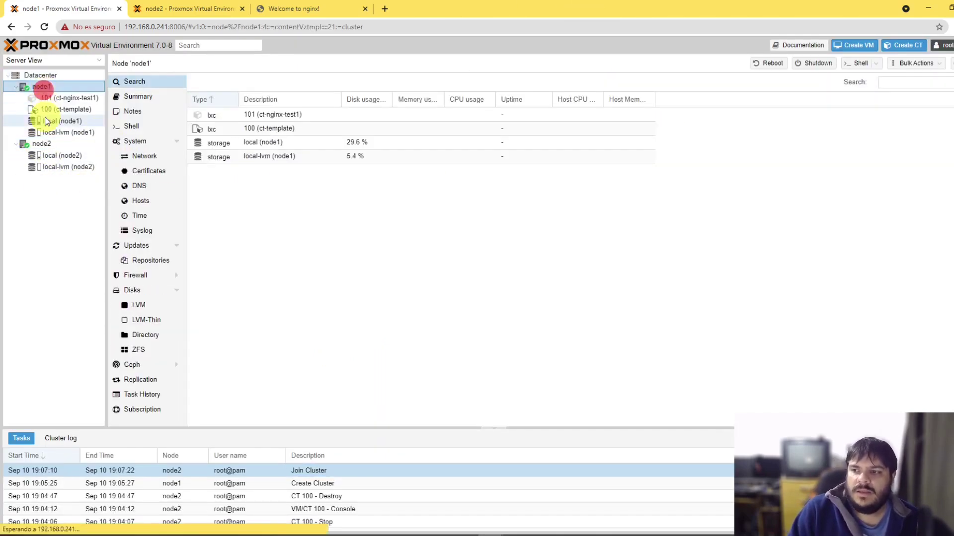
{"action": "left_click", "coordinate": [20, 89]}
{"action": "left_click", "coordinate": [20, 90]}
{"action": "left_click", "coordinate": [16, 145]}
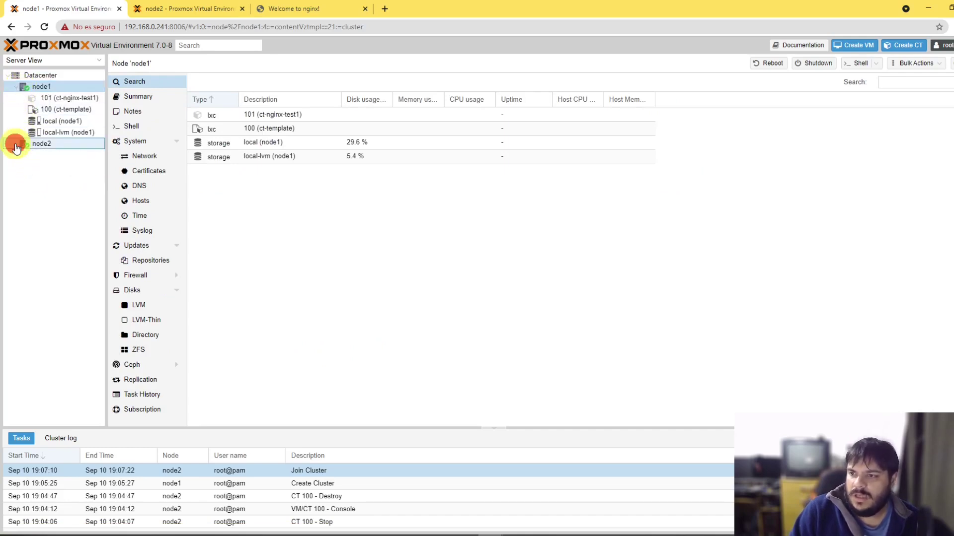
{"action": "left_click", "coordinate": [16, 146]}
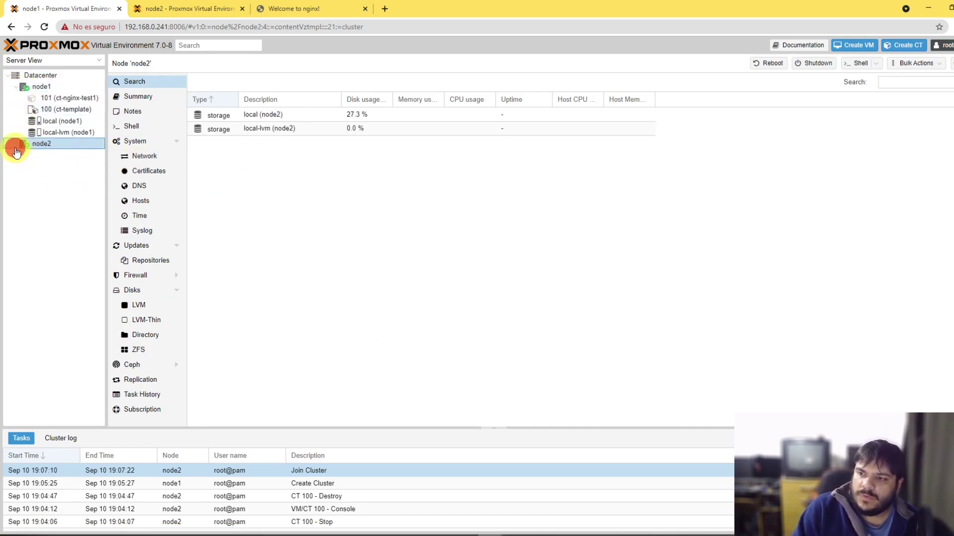
{"action": "left_click", "coordinate": [15, 147]}
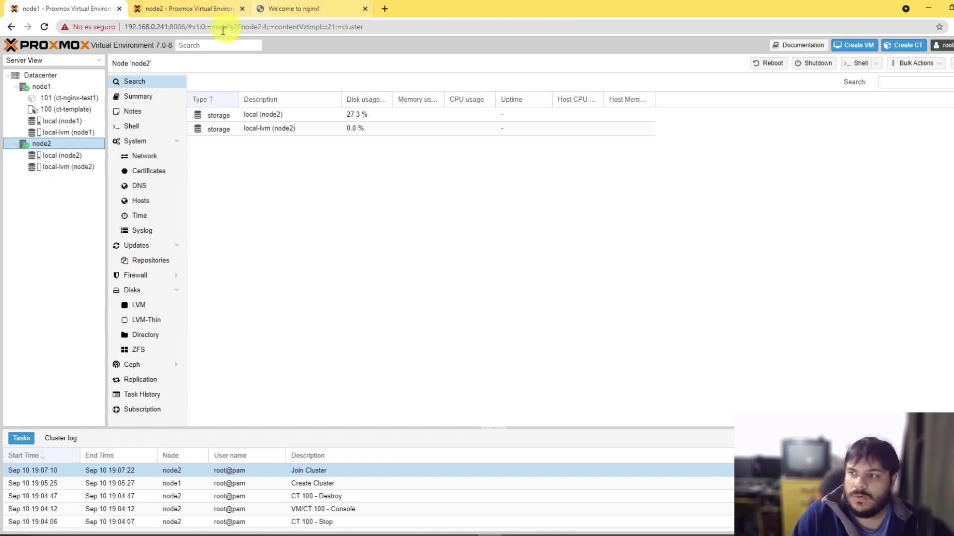
{"action": "left_click", "coordinate": [166, 27]}
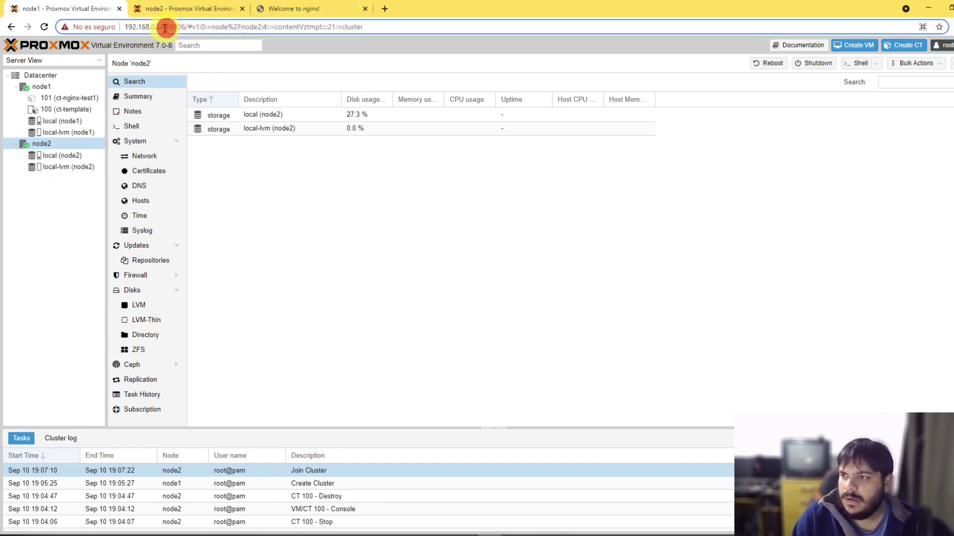
{"action": "left_click", "coordinate": [69, 273]}
Step: Open and cancel Create CT on node2, then open node2's local storage
{"action": "right_click", "coordinate": [42, 143]}
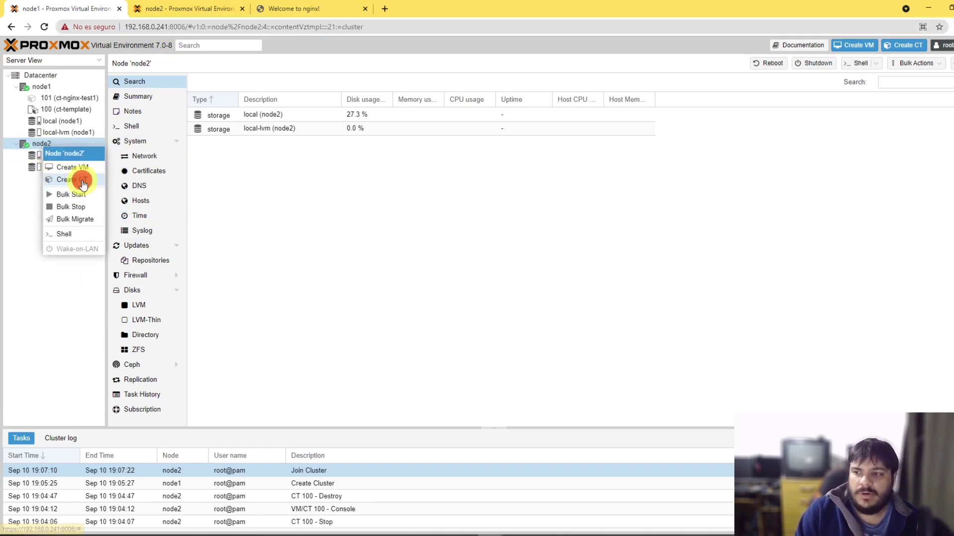
{"action": "left_click", "coordinate": [74, 180]}
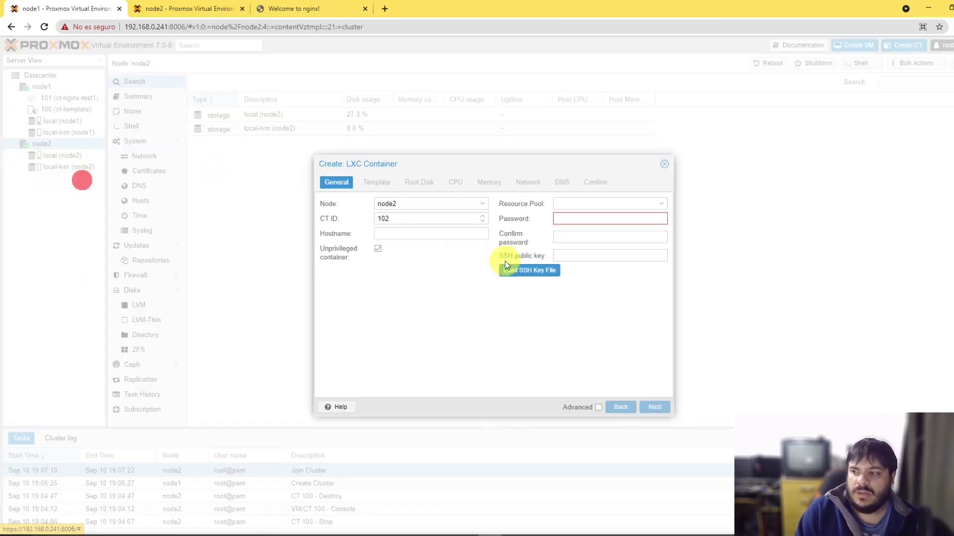
{"action": "left_click", "coordinate": [440, 233]}
{"action": "left_click", "coordinate": [558, 219]}
{"action": "left_click", "coordinate": [664, 164]}
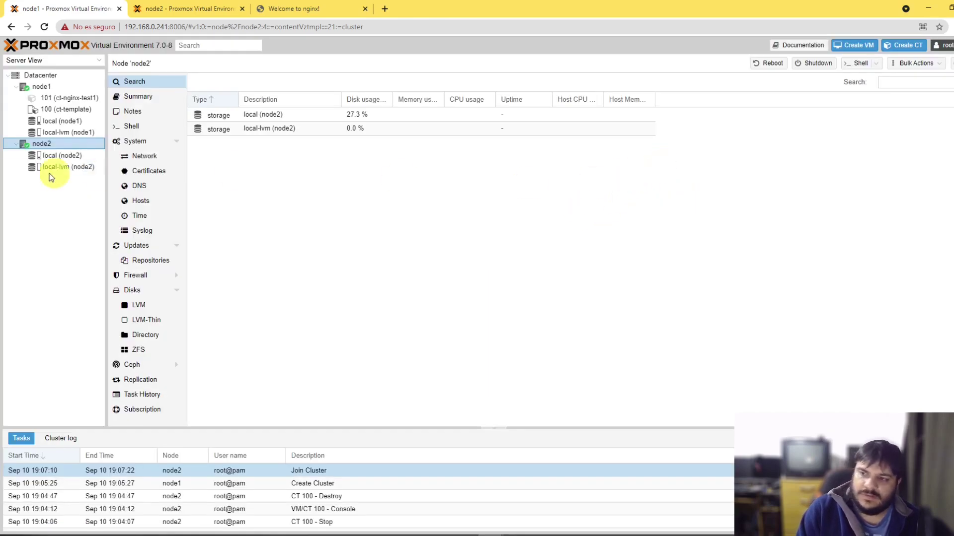
{"action": "left_click", "coordinate": [52, 156]}
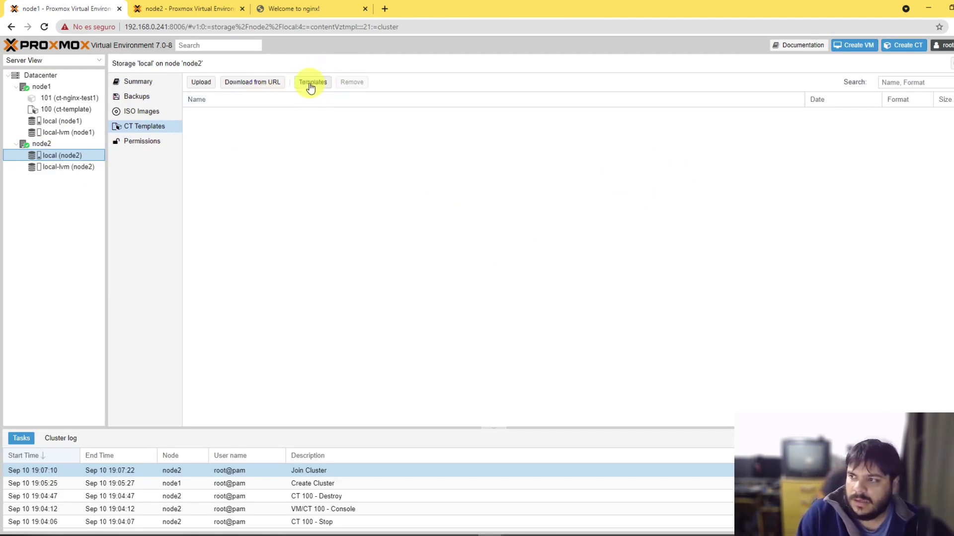
Step: Search the container templates for 'debian' and download debian-10-standard to node2
{"action": "left_click", "coordinate": [324, 83]}
{"action": "left_click", "coordinate": [652, 166]}
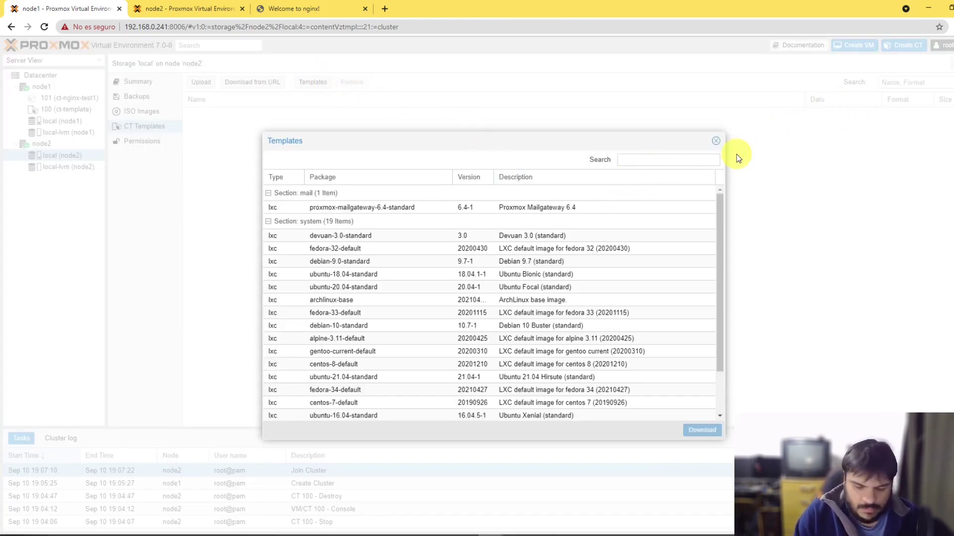
{"action": "left_click", "coordinate": [657, 154]}
{"action": "type", "text": "debian"}
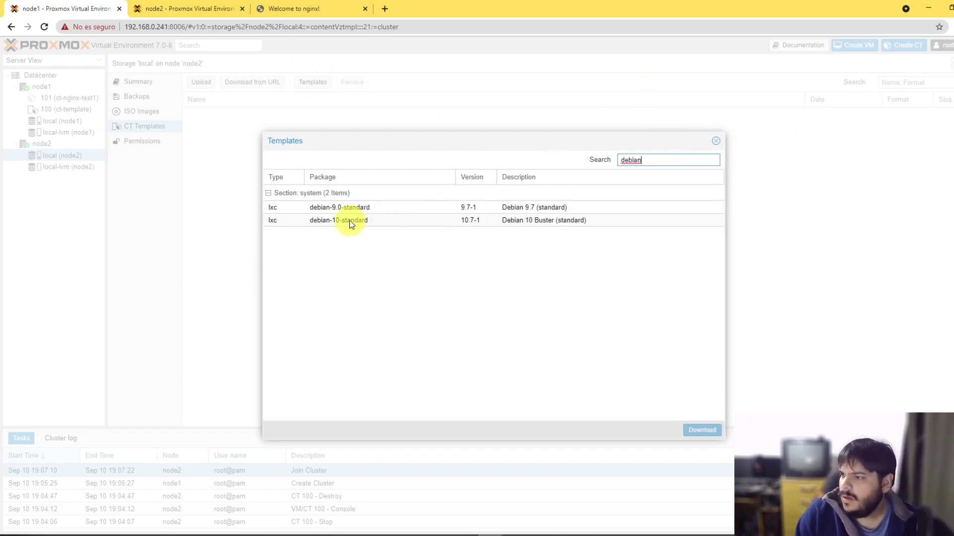
{"action": "left_click", "coordinate": [347, 220]}
{"action": "left_click", "coordinate": [703, 431]}
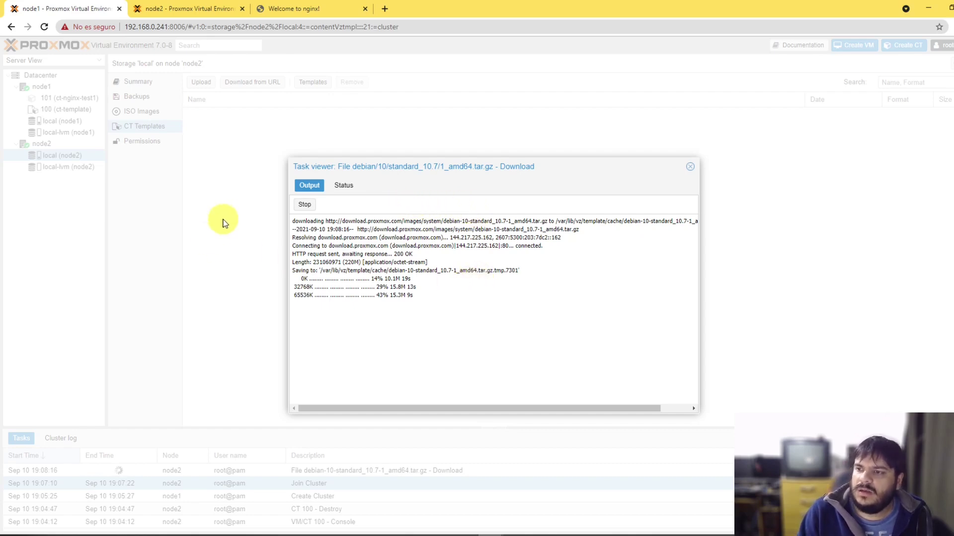
Step: Return to node1's page and close the finished template download log
{"action": "left_click", "coordinate": [292, 7]}
{"action": "left_click", "coordinate": [218, 5]}
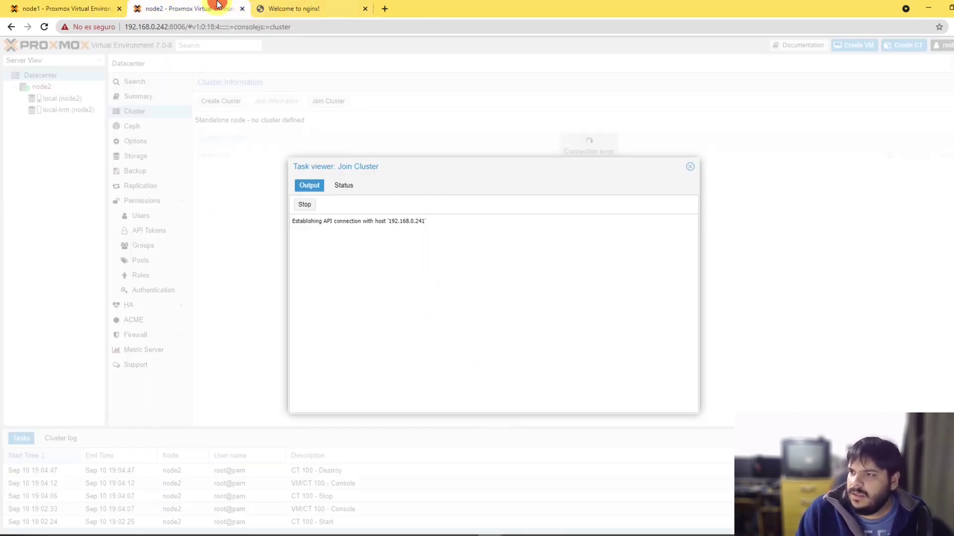
{"action": "left_click", "coordinate": [62, 8]}
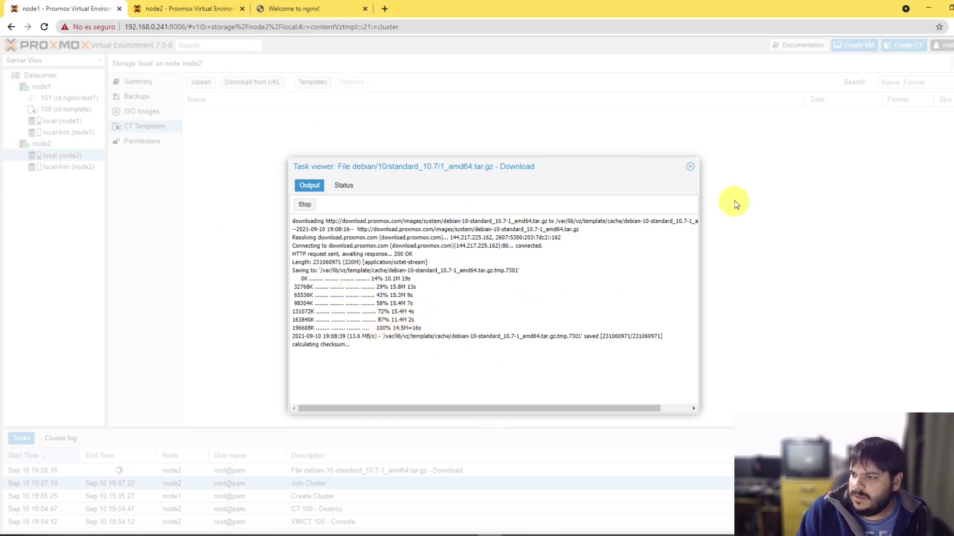
{"action": "left_click", "coordinate": [688, 167]}
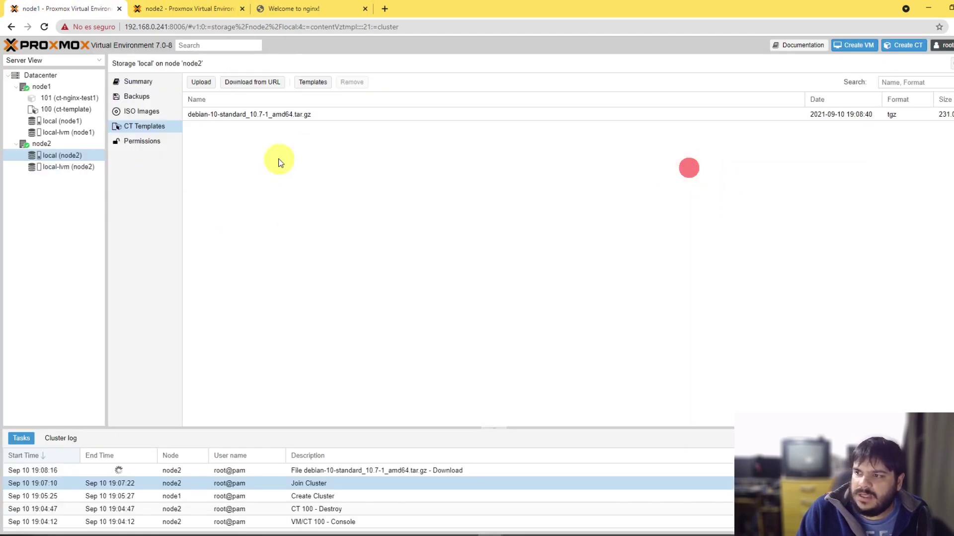
{"action": "left_click", "coordinate": [269, 204]}
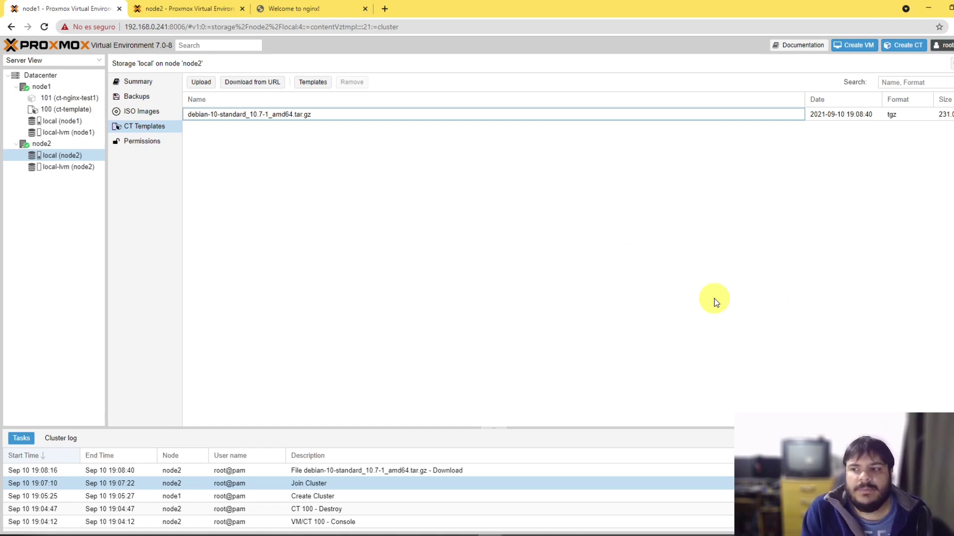
Step: Permanently delete CT 101's backup archive, after cancelling an opened restore form
{"action": "left_click", "coordinate": [61, 97]}
{"action": "left_click", "coordinate": [214, 115]}
{"action": "left_click", "coordinate": [249, 82]}
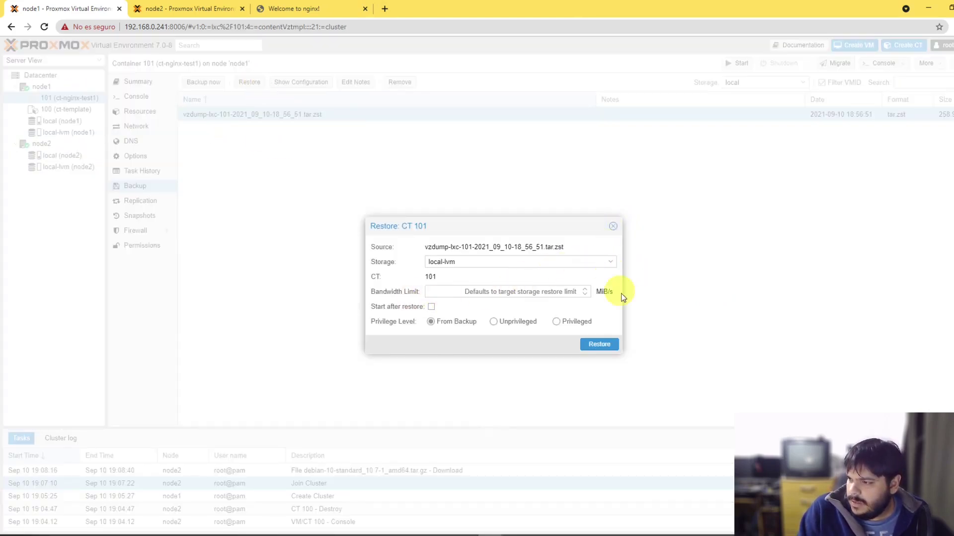
{"action": "left_click", "coordinate": [612, 226]}
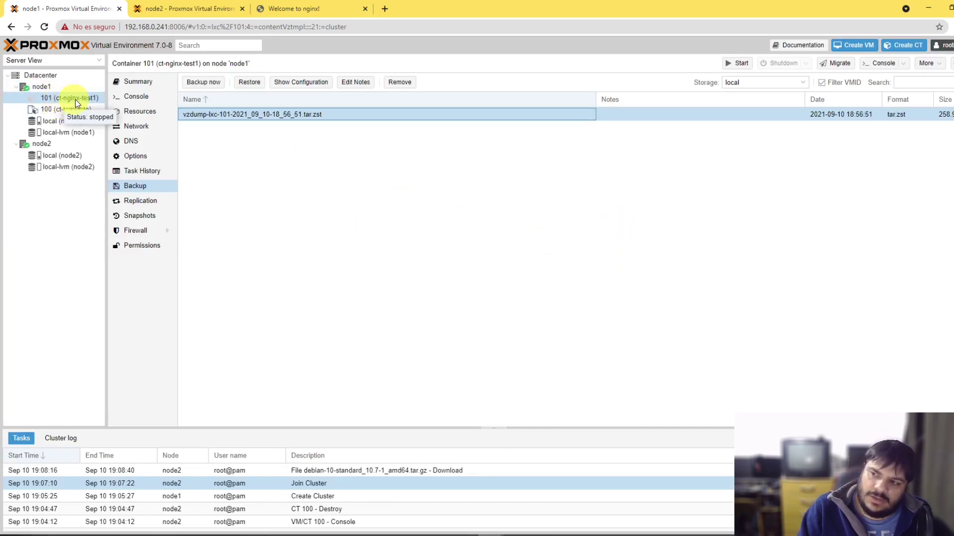
{"action": "left_click", "coordinate": [405, 82]}
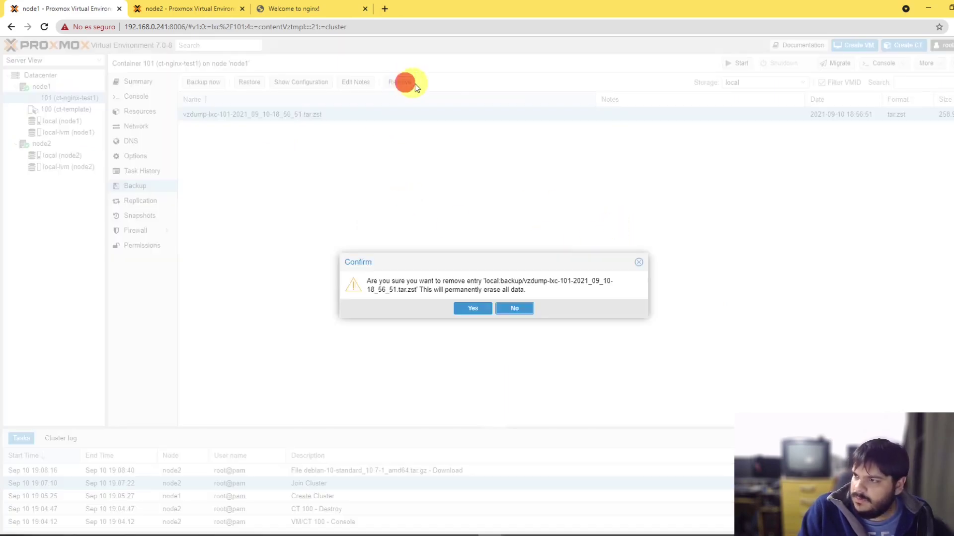
{"action": "left_click", "coordinate": [472, 308]}
Step: Start container 101 again and switch to the PowerShell terminal
{"action": "right_click", "coordinate": [62, 97]}
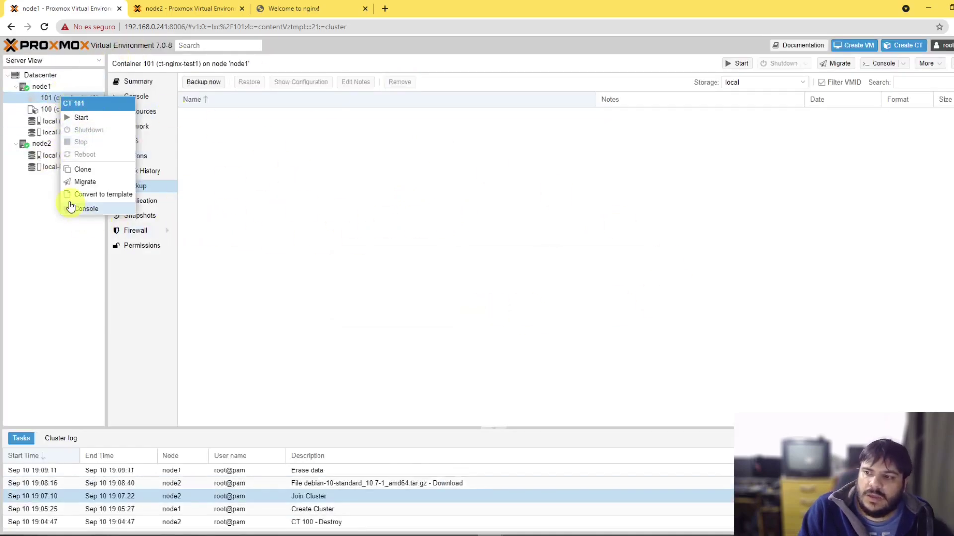
{"action": "left_click", "coordinate": [72, 122]}
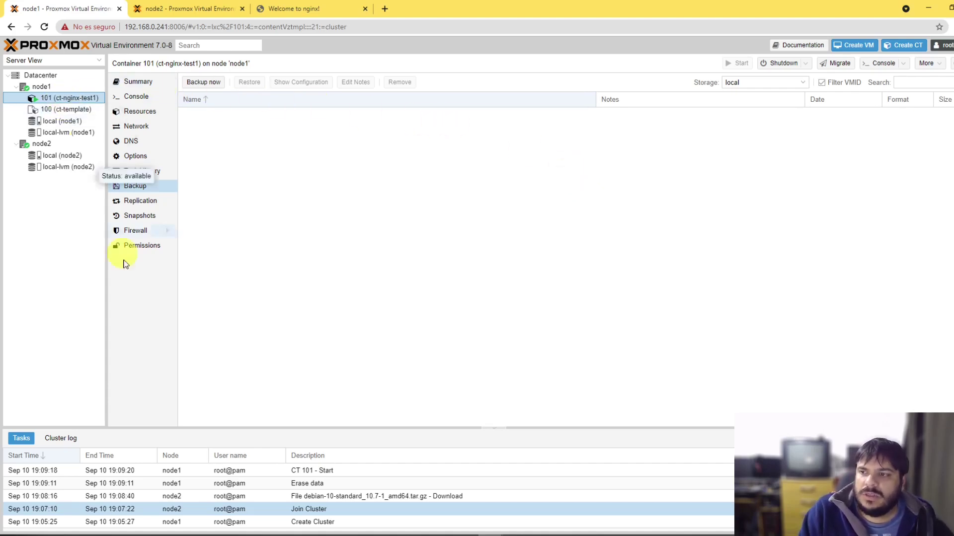
{"action": "key", "text": "alt+Tab"}
{"action": "key", "text": "Return"}
{"action": "key", "text": "Return"}
{"action": "key", "text": "Return"}
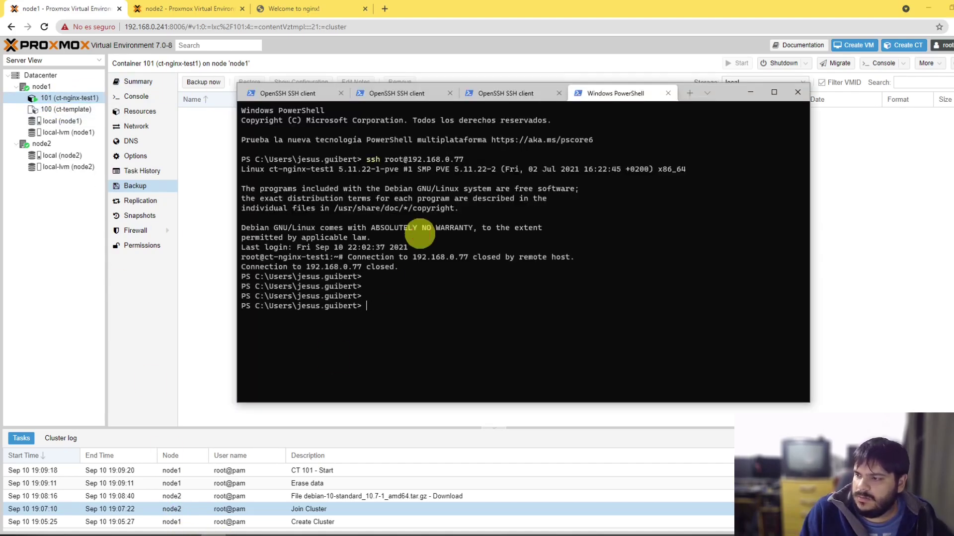
{"action": "key", "text": "Up"}
{"action": "key", "text": "Return"}
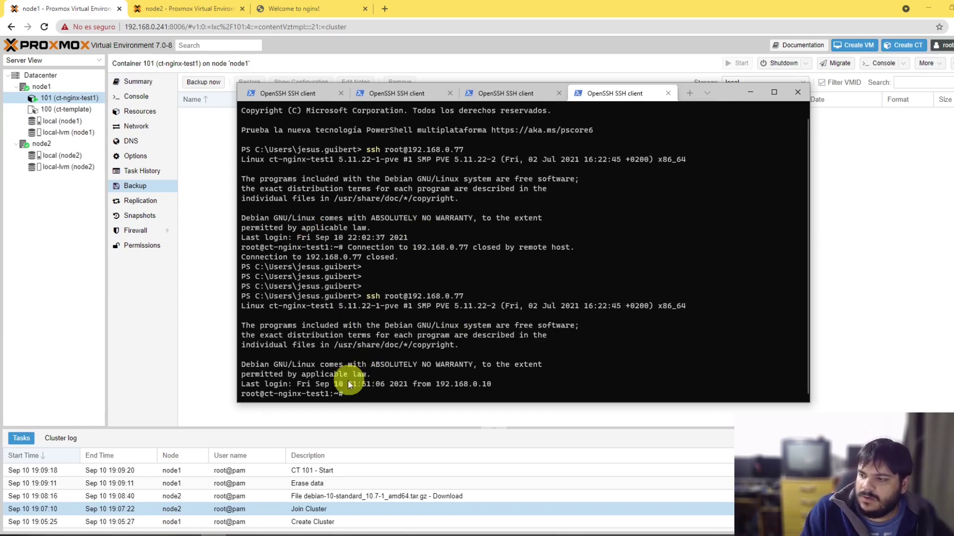
{"action": "left_click", "coordinate": [66, 262]}
{"action": "right_click", "coordinate": [75, 99]}
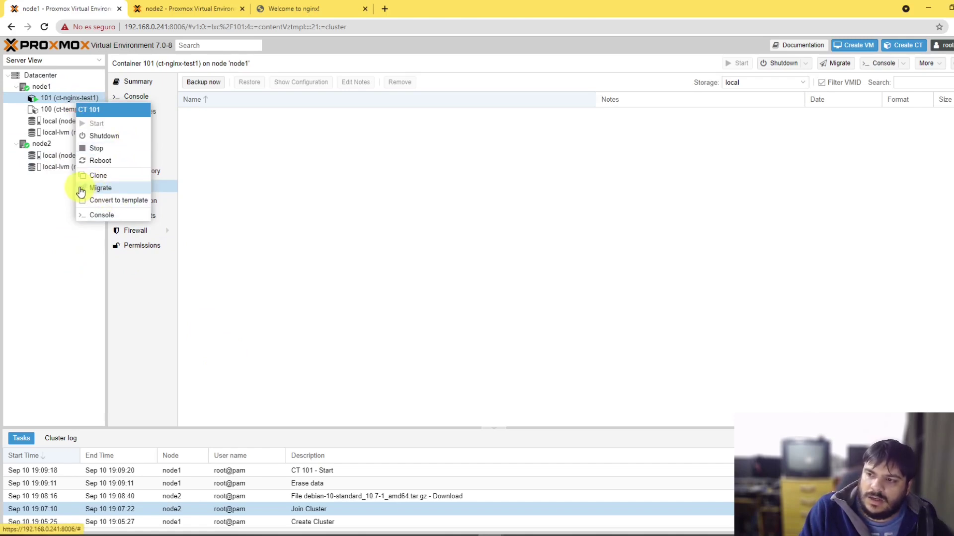
Step: Show container 101's Resources panel
{"action": "left_click", "coordinate": [404, 174]}
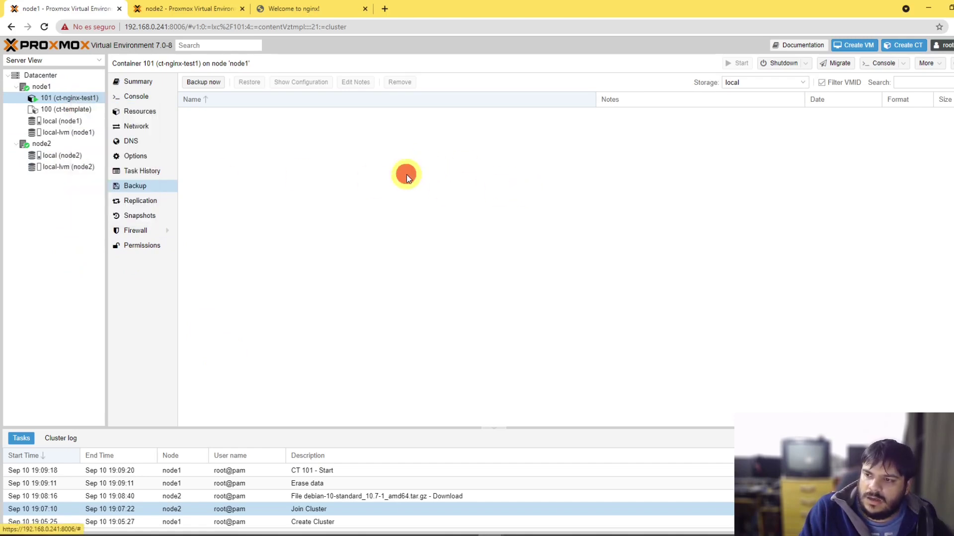
{"action": "left_click", "coordinate": [130, 157]}
{"action": "left_click", "coordinate": [135, 112]}
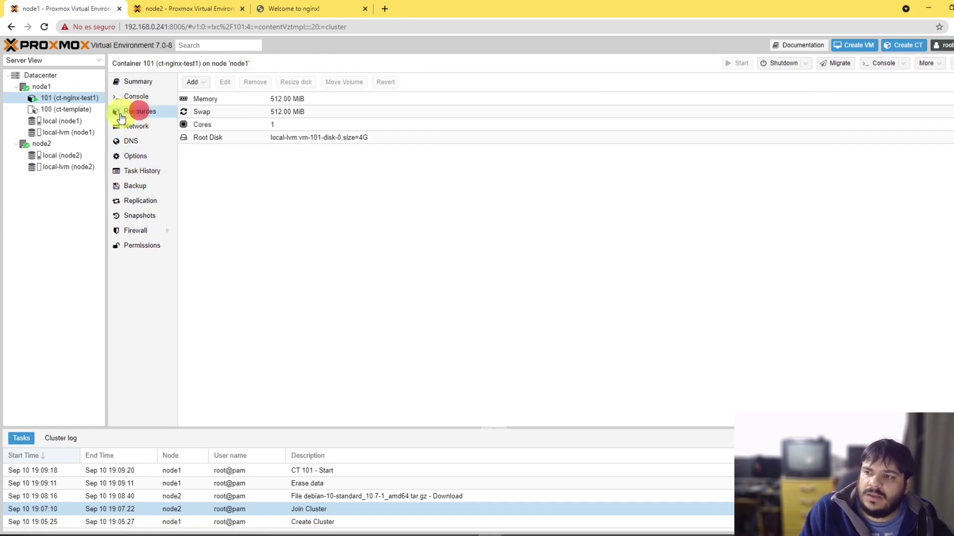
Step: Try cloning CT 101 as ct-nginx-test2 onto node2; dismiss the running-container error
{"action": "right_click", "coordinate": [47, 98]}
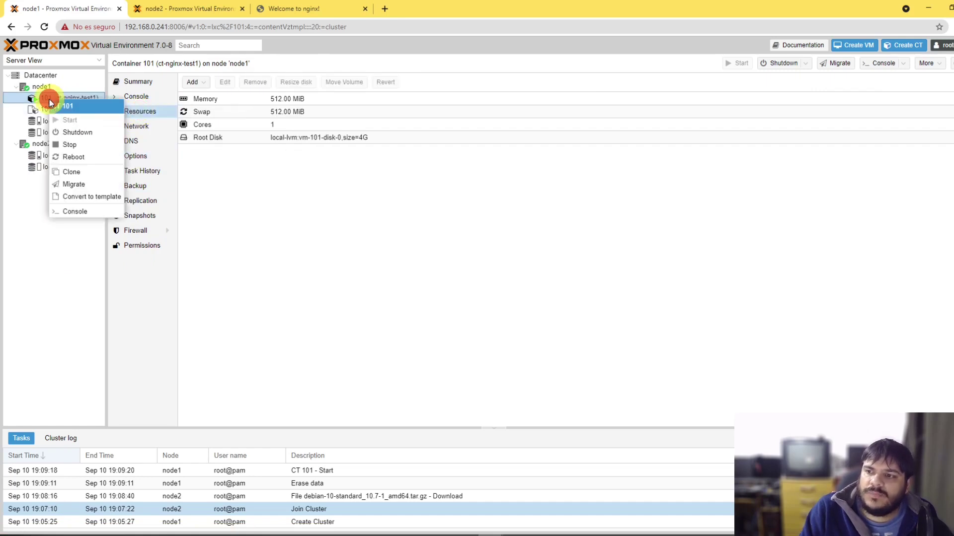
{"action": "left_click", "coordinate": [86, 174]}
{"action": "left_click", "coordinate": [435, 283]}
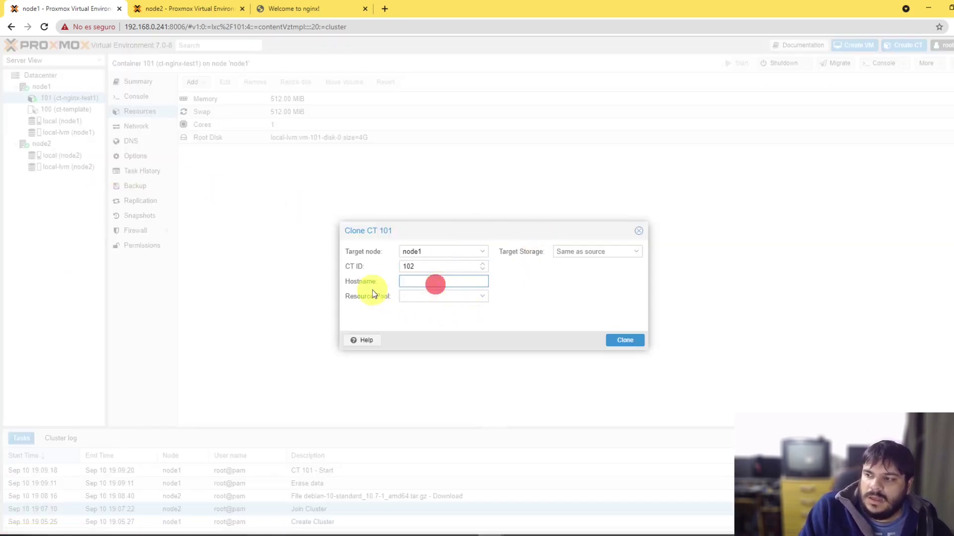
{"action": "left_click", "coordinate": [405, 281]}
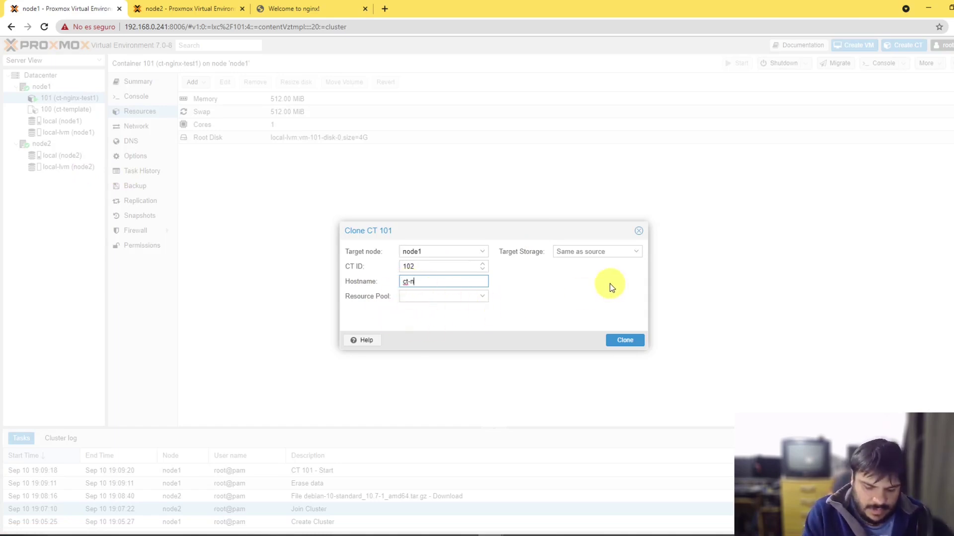
{"action": "type", "text": "ct-nginx-test"}
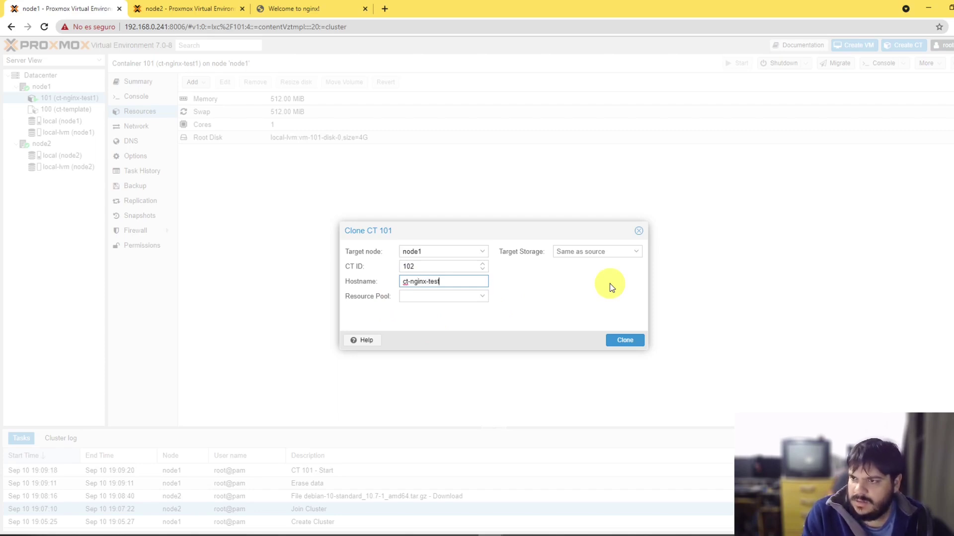
{"action": "type", "text": "2"}
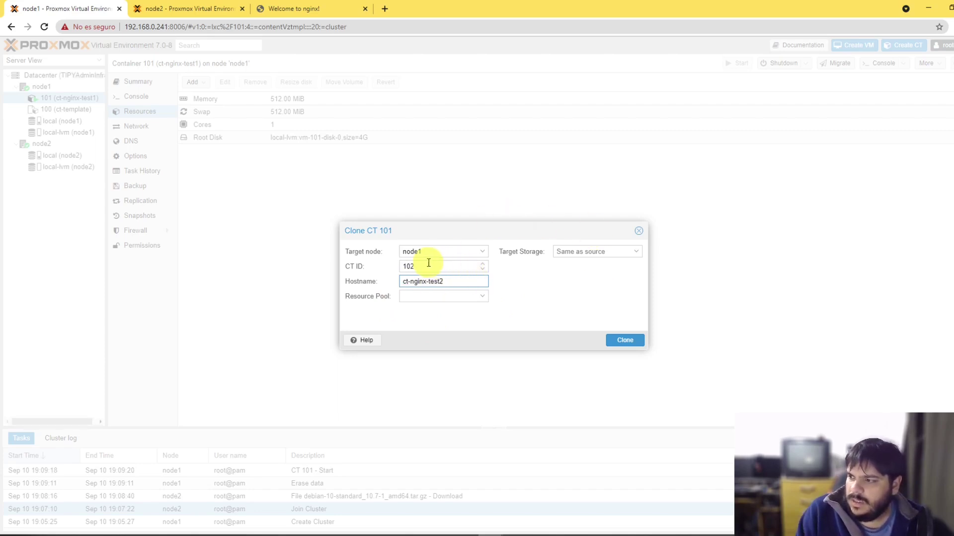
{"action": "double_click", "coordinate": [430, 267]}
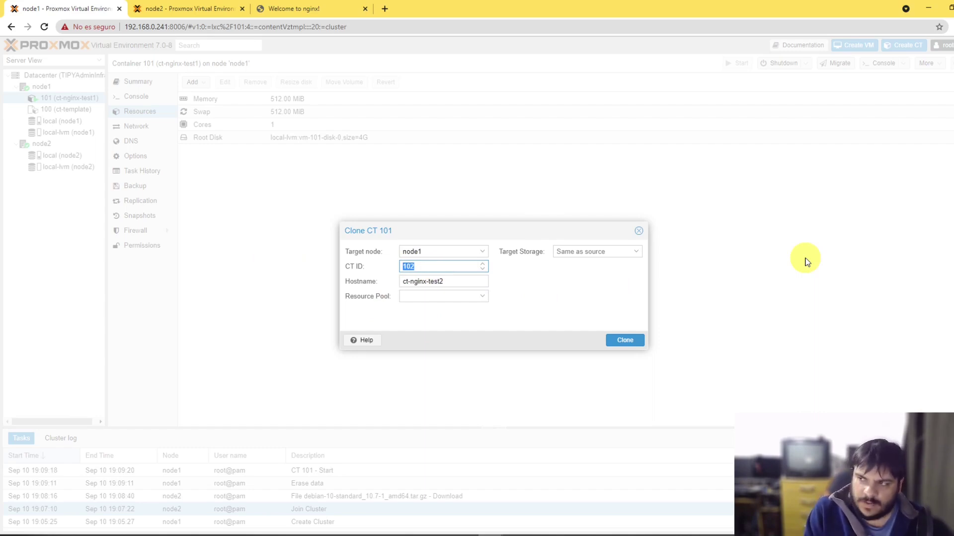
{"action": "left_click", "coordinate": [466, 252]}
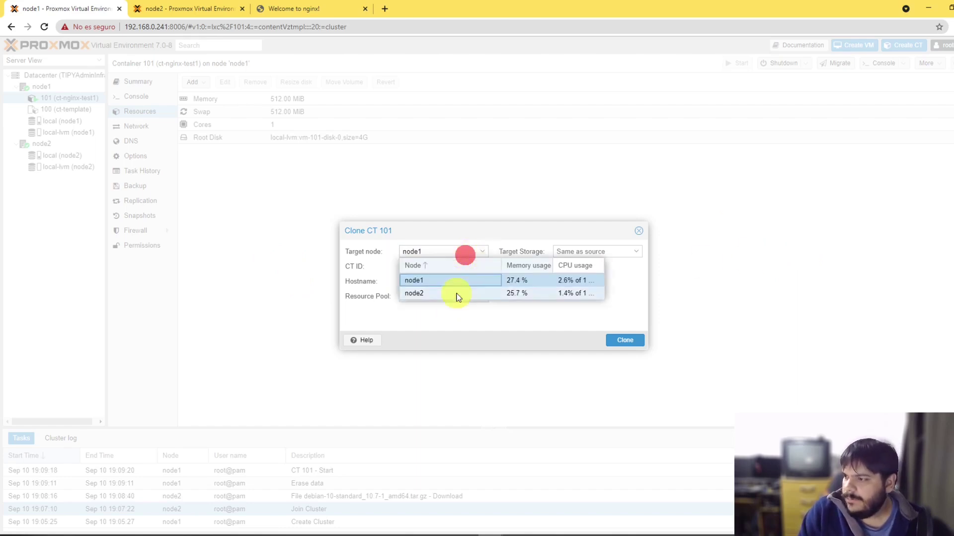
{"action": "left_click", "coordinate": [440, 293]}
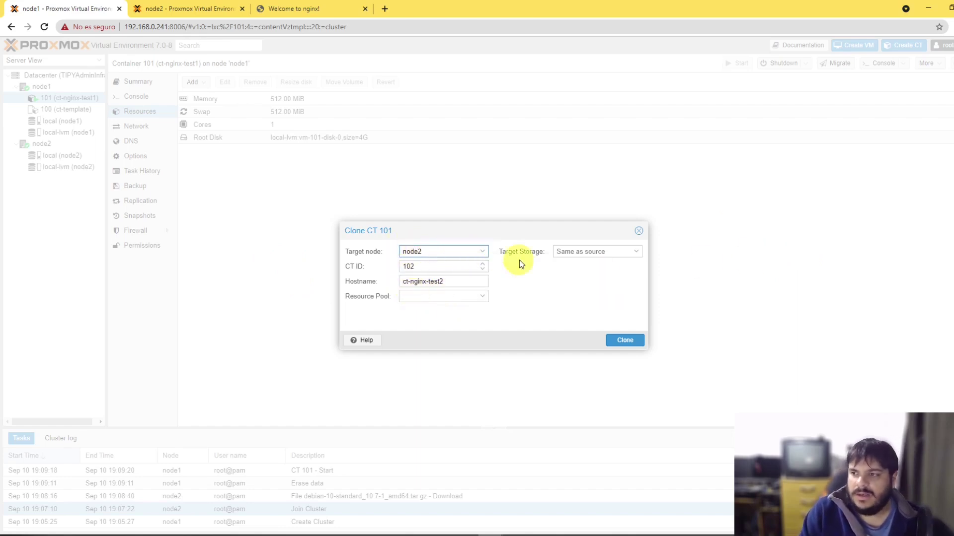
{"action": "left_click", "coordinate": [627, 341]}
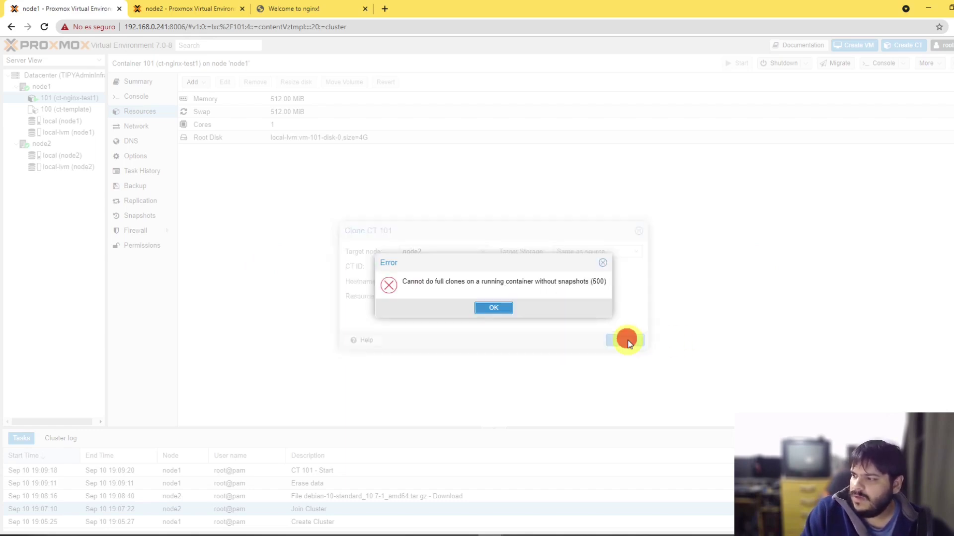
{"action": "left_click", "coordinate": [495, 308]}
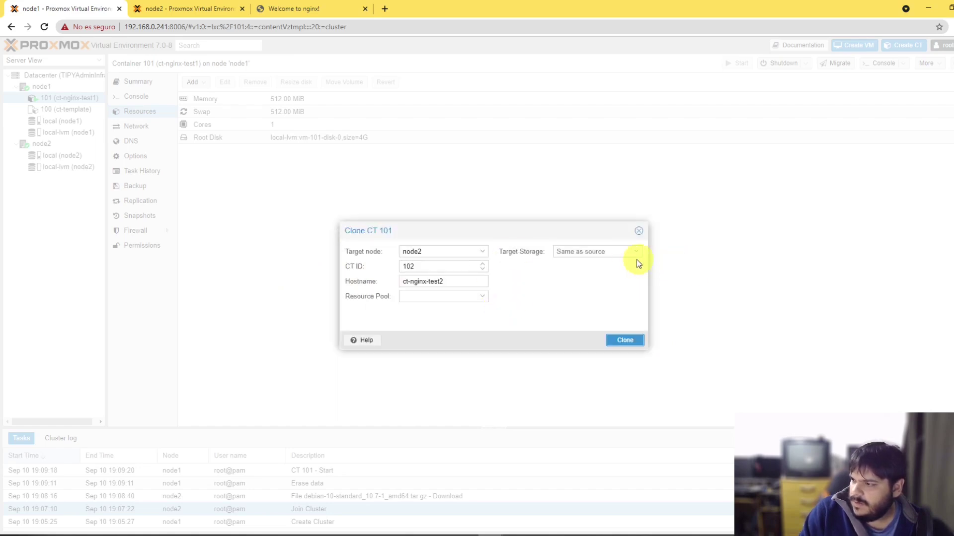
Step: Check the empty target storage list, then cancel the clone
{"action": "left_click", "coordinate": [626, 255]}
{"action": "left_click", "coordinate": [467, 296]}
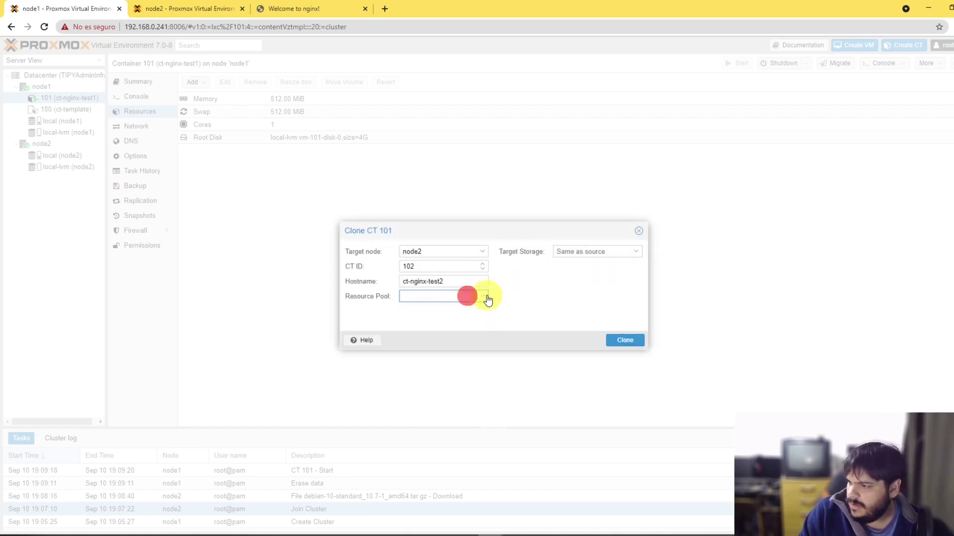
{"action": "left_click", "coordinate": [638, 253]}
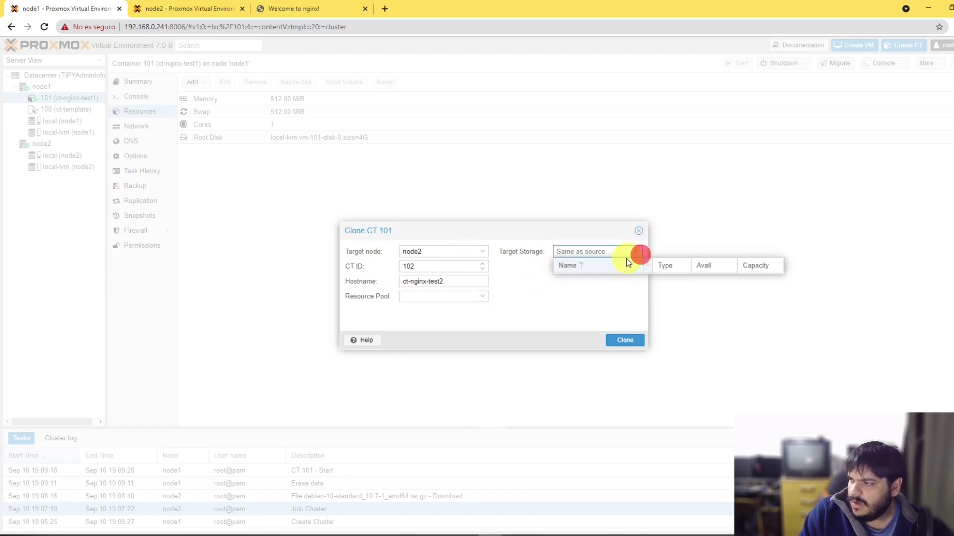
{"action": "left_click", "coordinate": [579, 280]}
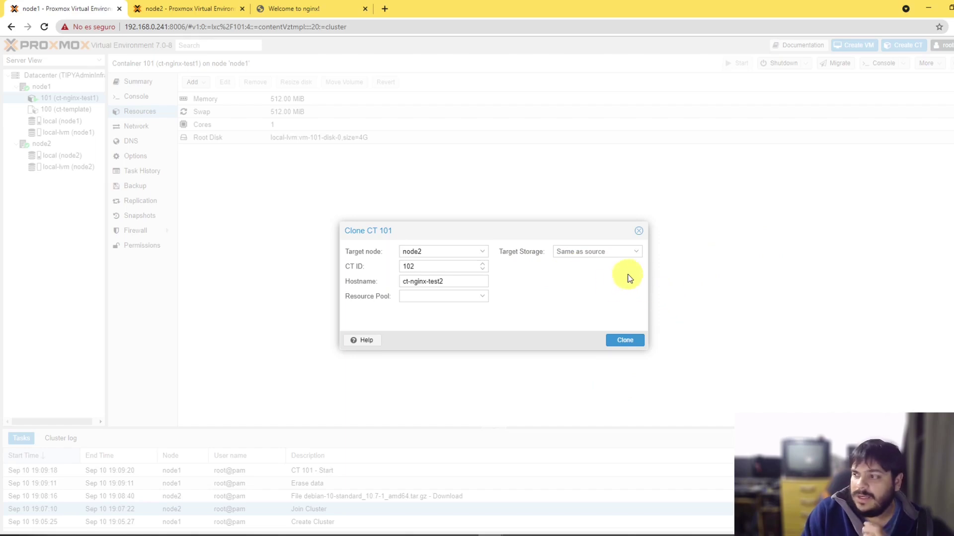
{"action": "left_click", "coordinate": [636, 253]}
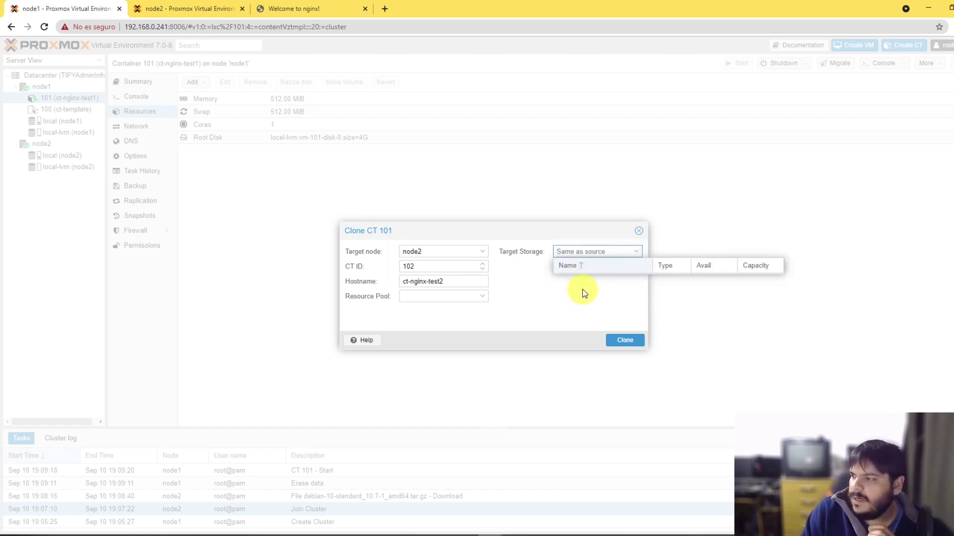
{"action": "left_click", "coordinate": [564, 302]}
{"action": "left_click", "coordinate": [638, 230]}
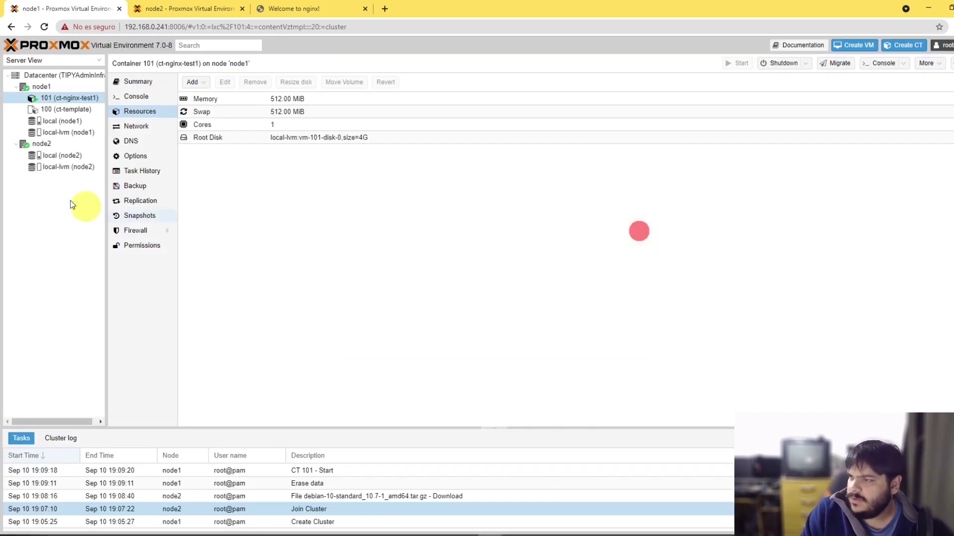
Step: Launch CT 101's migration from node1 with node2 as the target node
{"action": "right_click", "coordinate": [73, 101]}
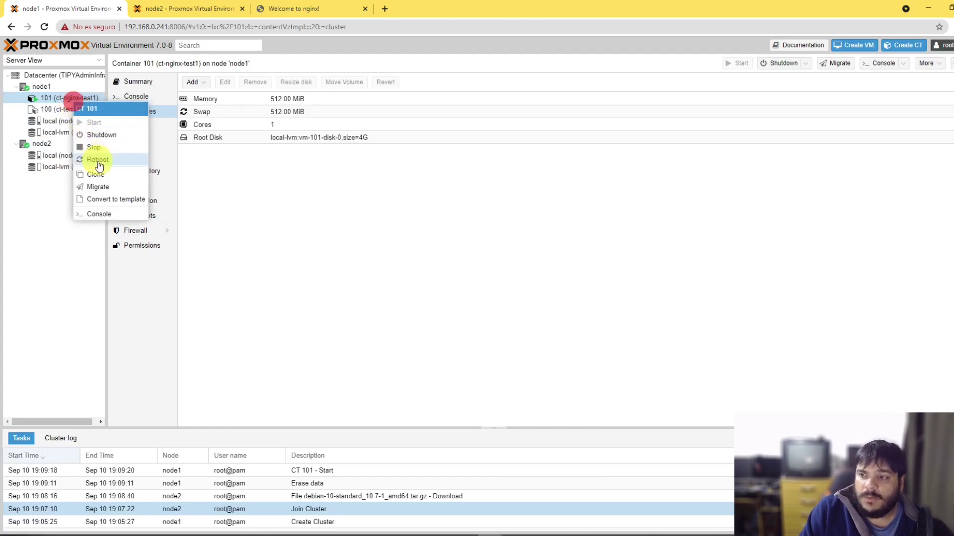
{"action": "left_click", "coordinate": [114, 187]}
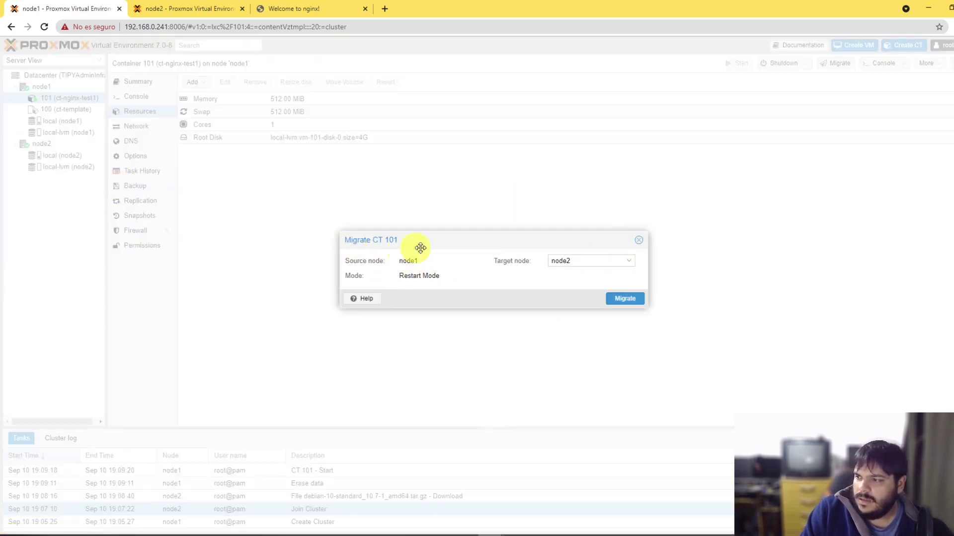
{"action": "left_click", "coordinate": [592, 262]}
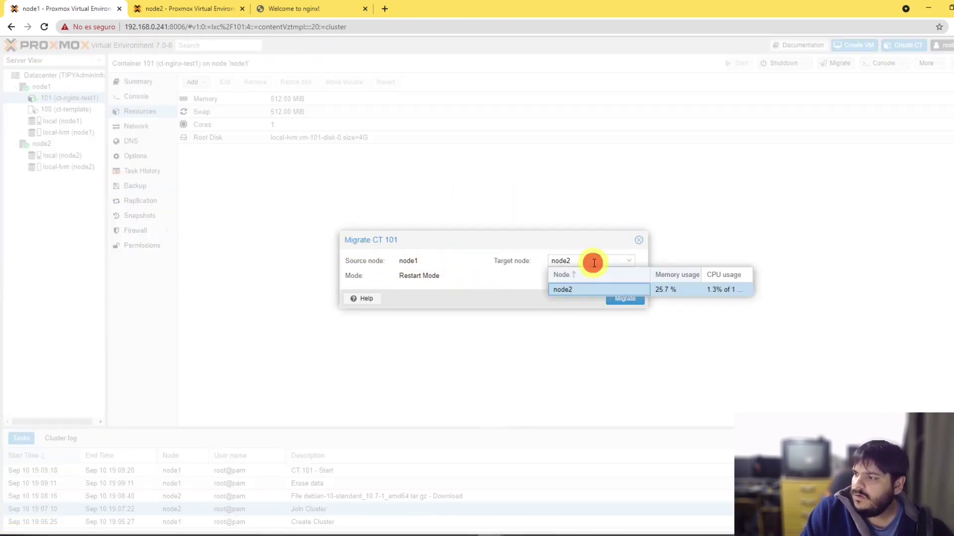
{"action": "left_click", "coordinate": [569, 290]}
{"action": "left_click", "coordinate": [626, 301]}
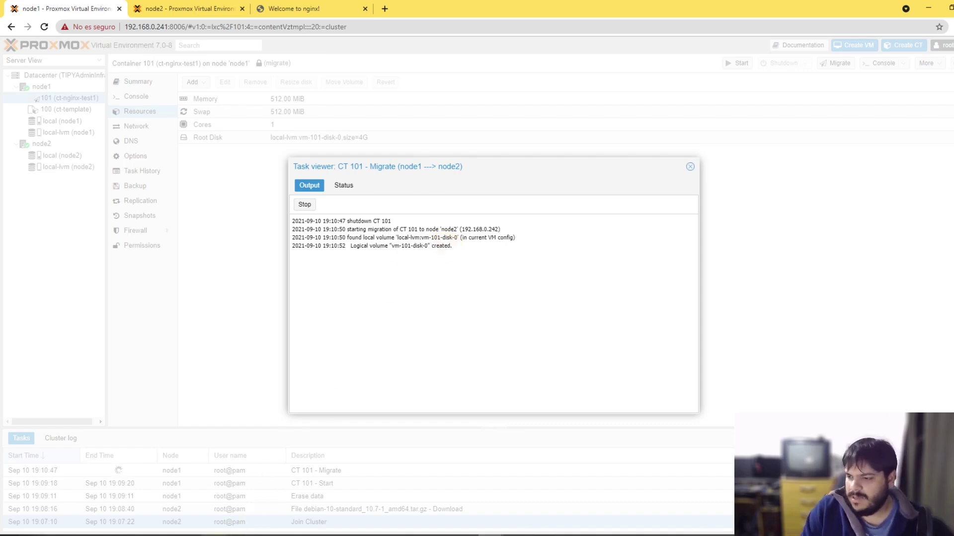
Step: Review the terminal's closed-connection messages, minimize it, and highlight the vm-101-disk-0 created line
{"action": "left_click", "coordinate": [213, 535]}
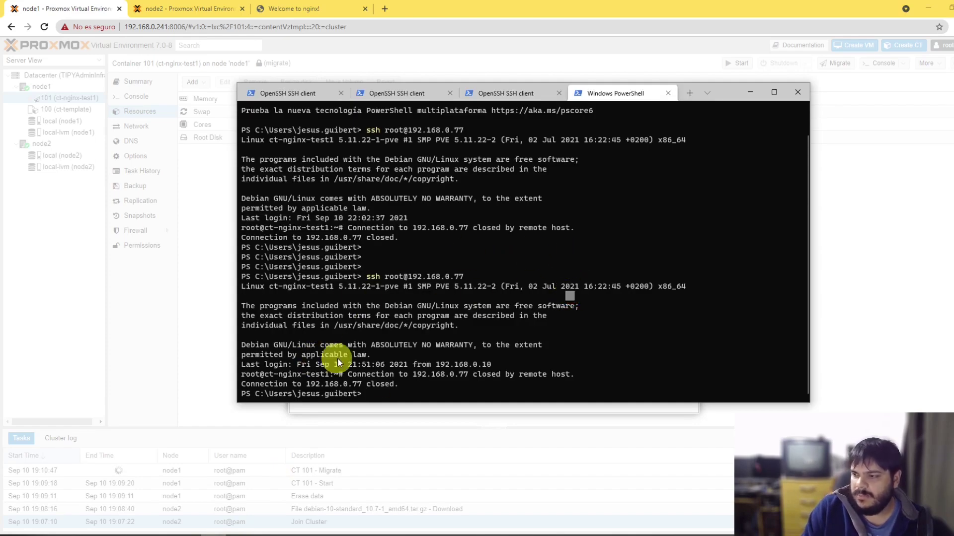
{"action": "left_click_drag", "start_coordinate": [343, 364], "coordinate": [484, 376]}
{"action": "left_click", "coordinate": [449, 374]}
{"action": "left_click_drag", "start_coordinate": [365, 377], "coordinate": [466, 386]}
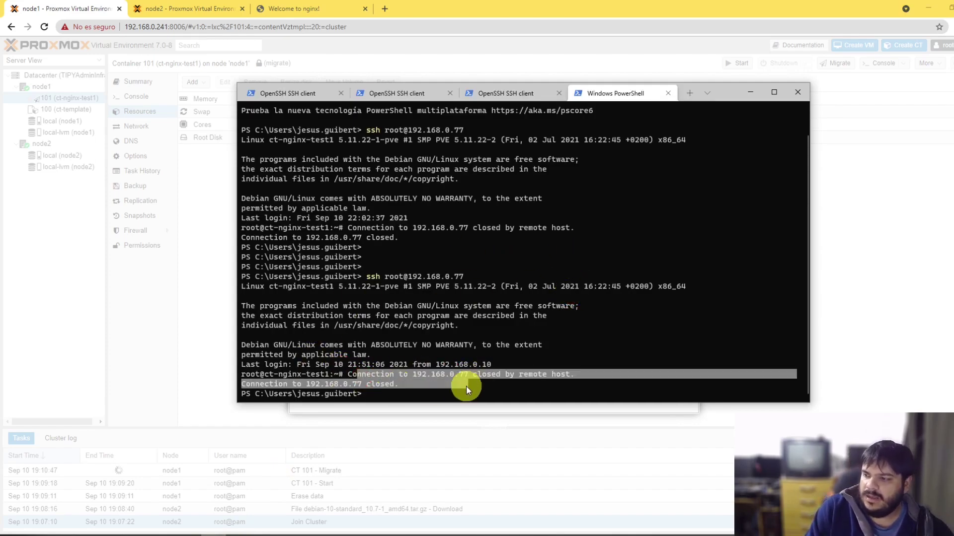
{"action": "left_click", "coordinate": [750, 94]}
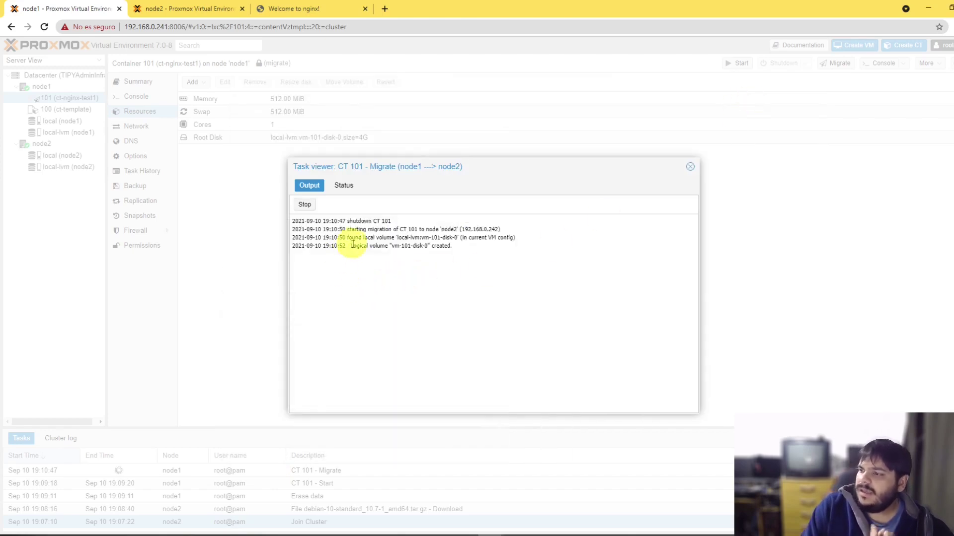
{"action": "left_click_drag", "start_coordinate": [361, 247], "coordinate": [433, 247]}
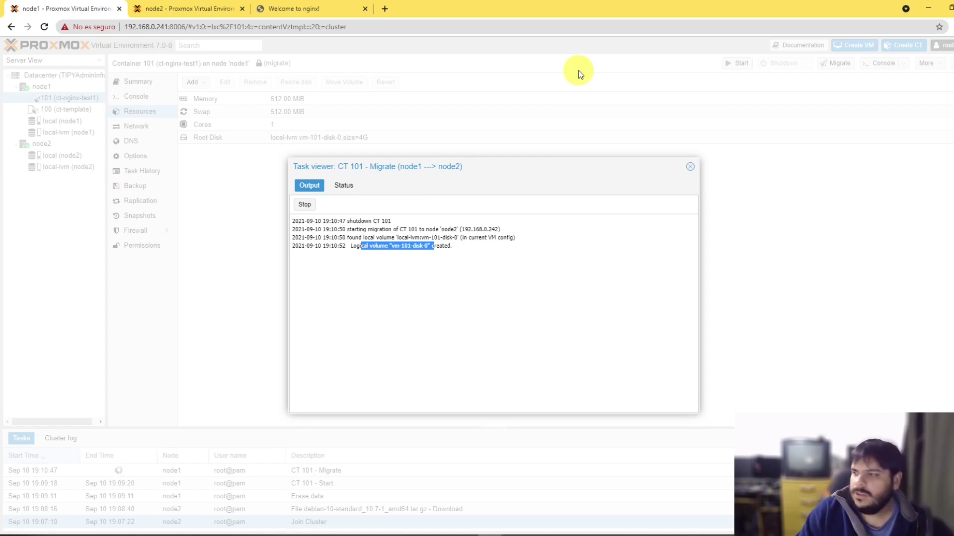
Step: Reload the node2 web page and proceed past the certificate warning
{"action": "left_click", "coordinate": [191, 8]}
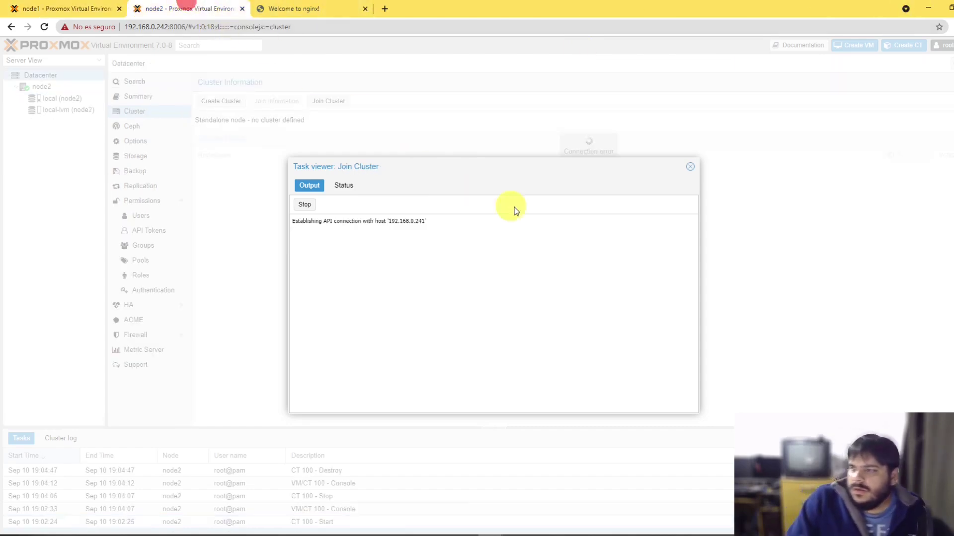
{"action": "left_click", "coordinate": [603, 309]}
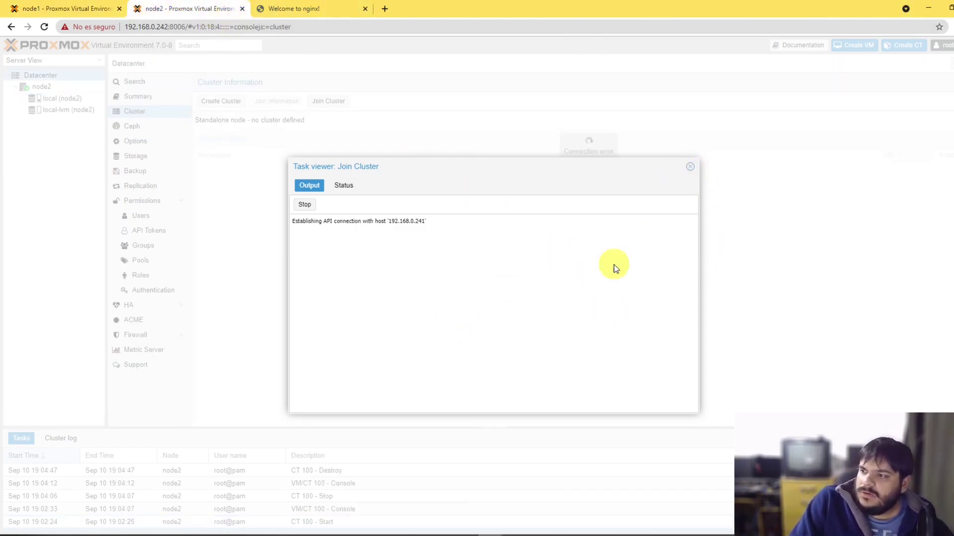
{"action": "left_click", "coordinate": [690, 169]}
{"action": "left_click", "coordinate": [171, 25]}
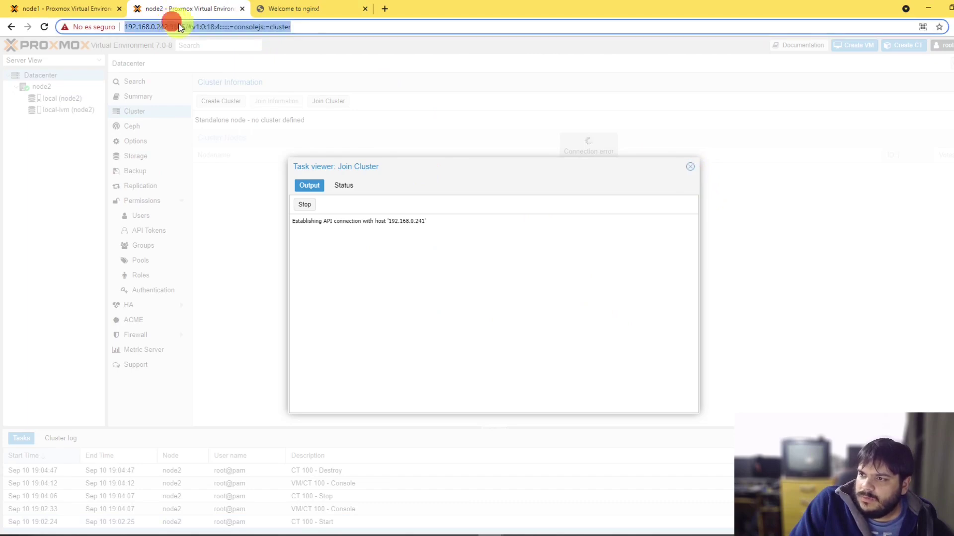
{"action": "left_click", "coordinate": [187, 26]}
{"action": "left_click", "coordinate": [206, 28]}
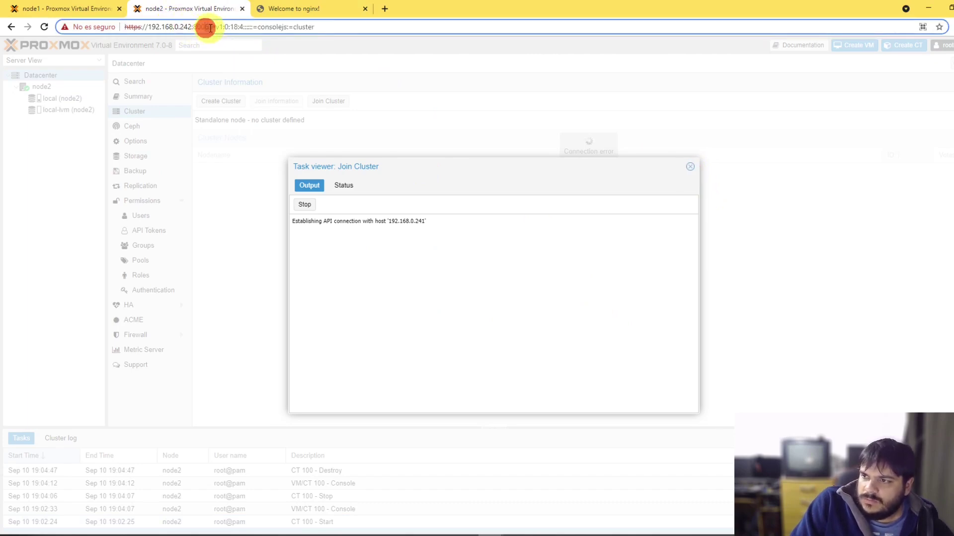
{"action": "key", "text": "Return"}
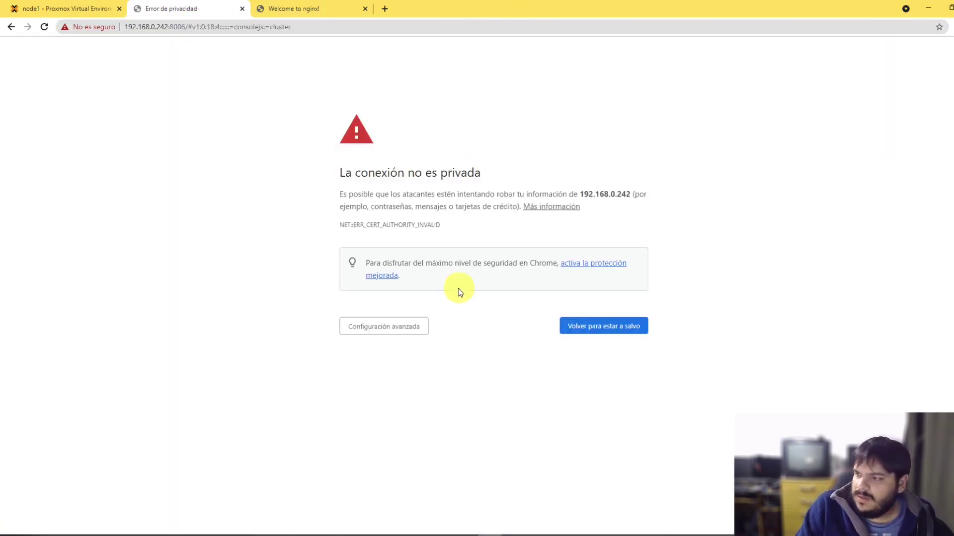
{"action": "left_click", "coordinate": [400, 326]}
{"action": "left_click", "coordinate": [411, 410]}
{"action": "left_click", "coordinate": [381, 410]}
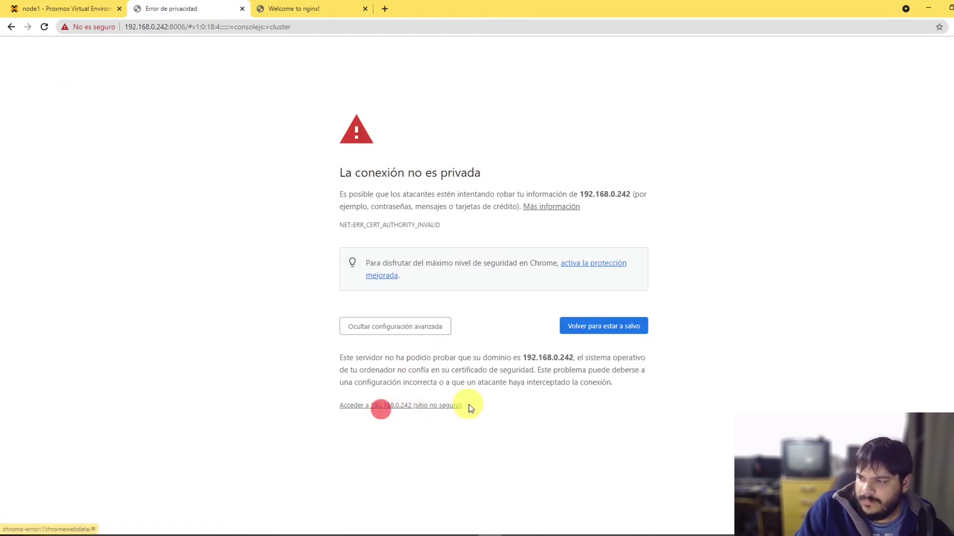
{"action": "left_click", "coordinate": [453, 405]}
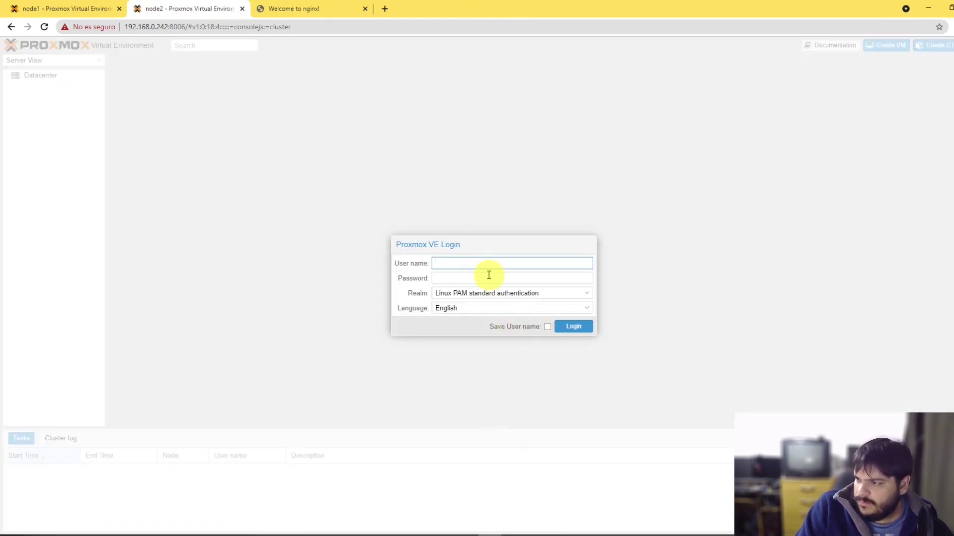
Step: Log in to node2 as root and dismiss the subscription notice
{"action": "type", "text": "root"}
{"action": "key", "text": "Tab"}
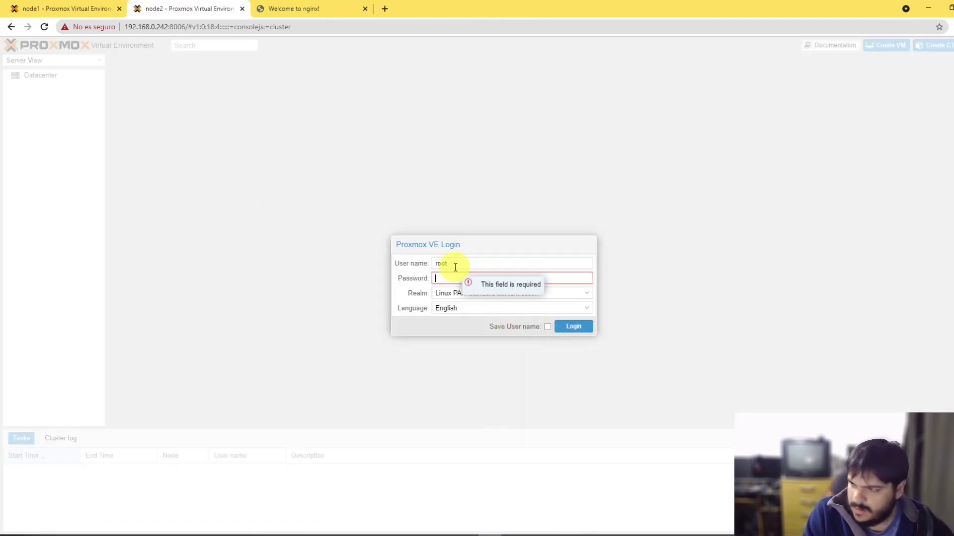
{"action": "type", "text": "•"}
{"action": "key", "text": "Return"}
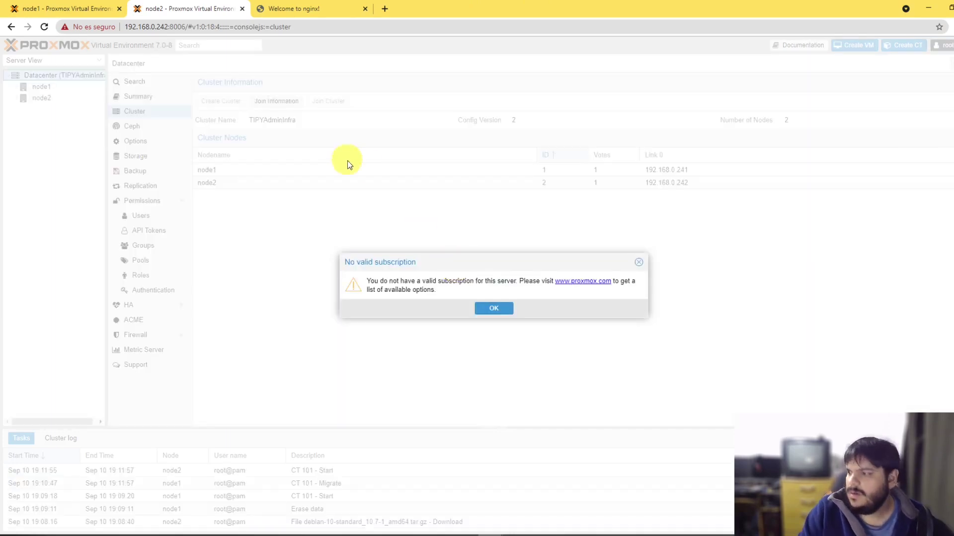
{"action": "left_click", "coordinate": [477, 307]}
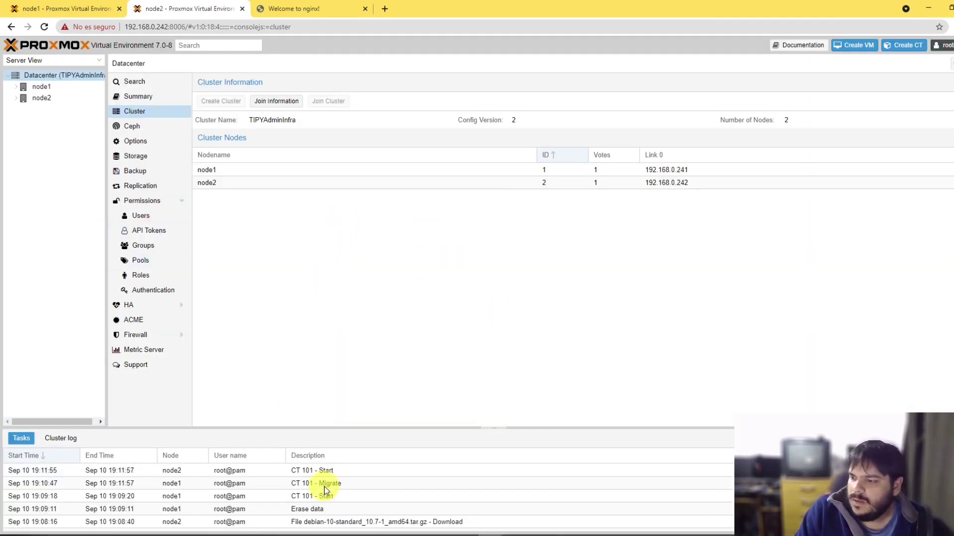
Step: Check the CT 101 Start and Migrate tasks, then return to node1's tab
{"action": "left_click", "coordinate": [340, 476]}
{"action": "left_click", "coordinate": [352, 486]}
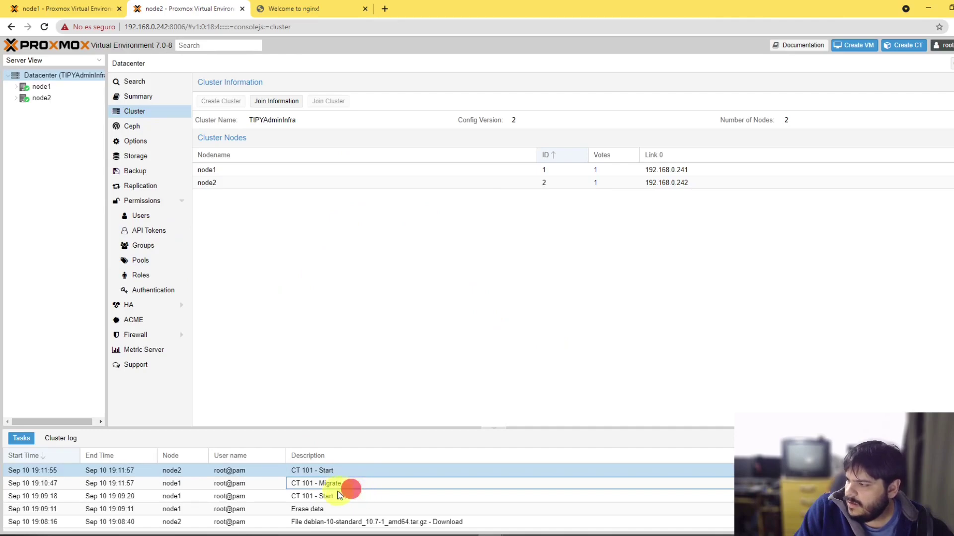
{"action": "left_click", "coordinate": [320, 494]}
{"action": "left_click", "coordinate": [318, 485]}
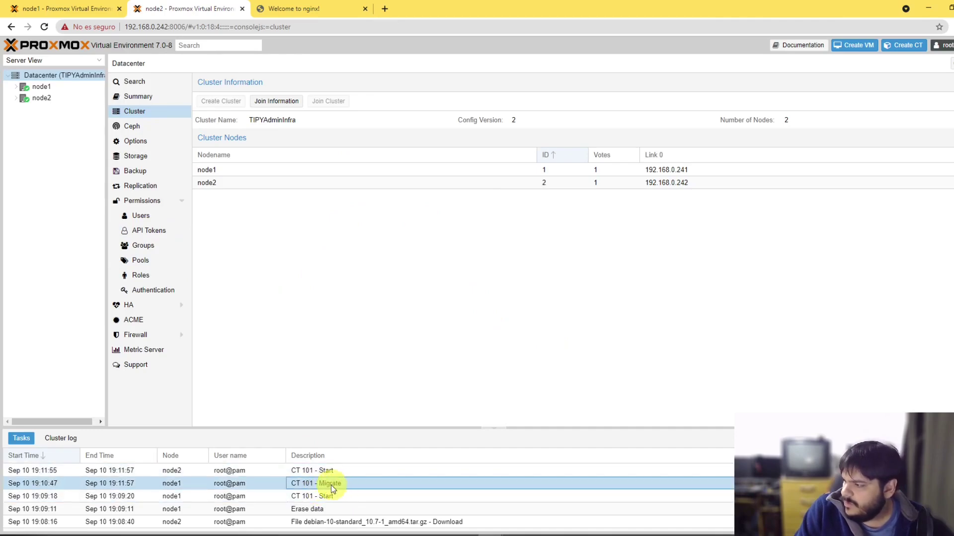
{"action": "left_click", "coordinate": [64, 7]}
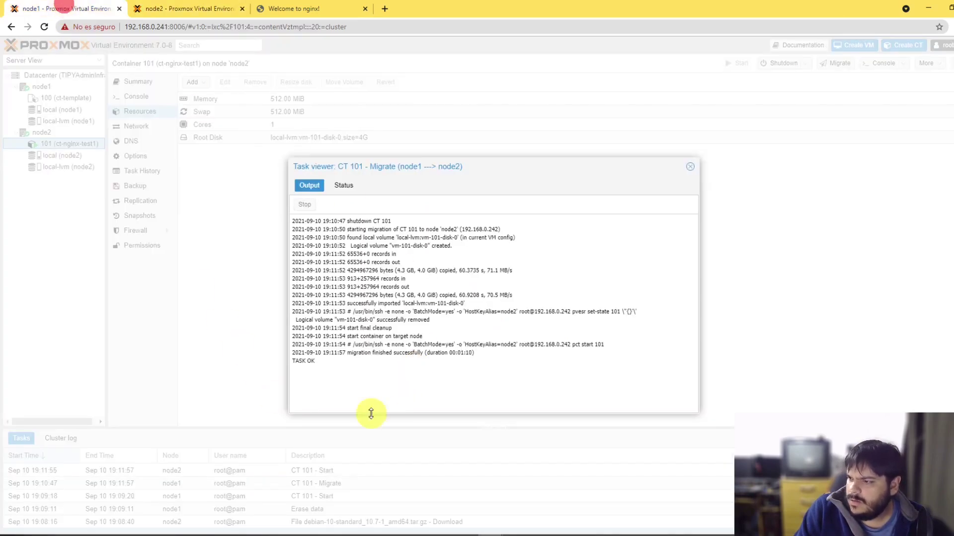
Step: Close the migration log and reconnect over SSH to ct-nginx-test1
{"action": "left_click_drag", "start_coordinate": [330, 373], "coordinate": [293, 219]}
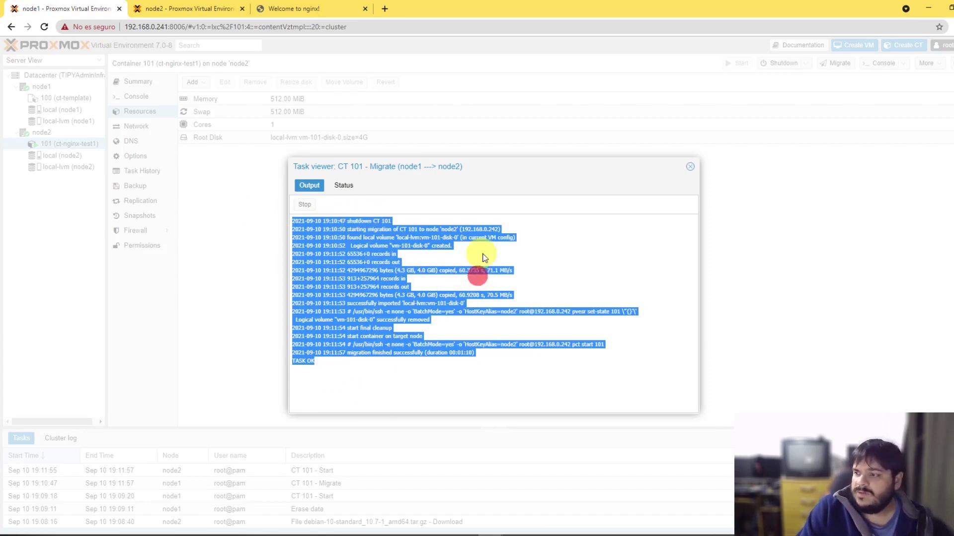
{"action": "left_click", "coordinate": [690, 166]}
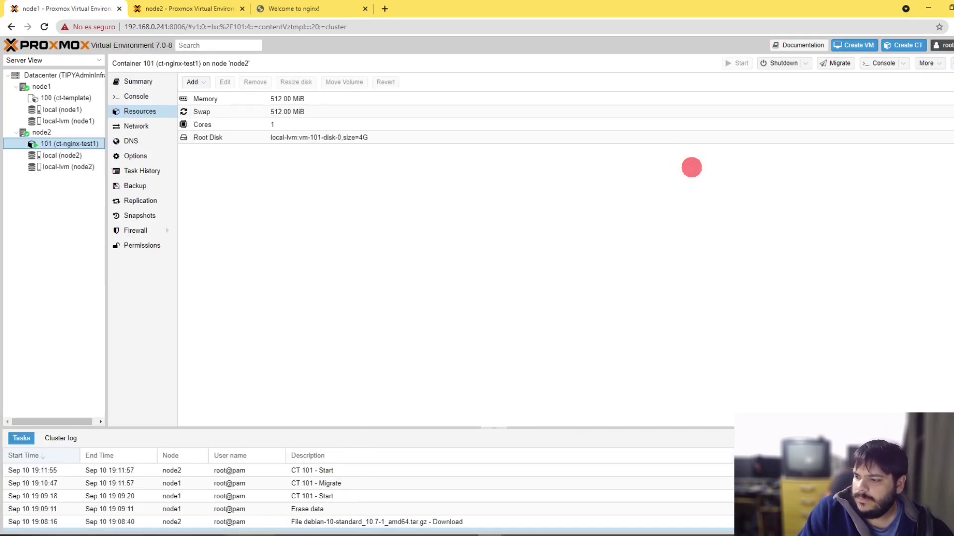
{"action": "left_click", "coordinate": [236, 534]}
{"action": "key", "text": "Up"}
{"action": "key", "text": "Return"}
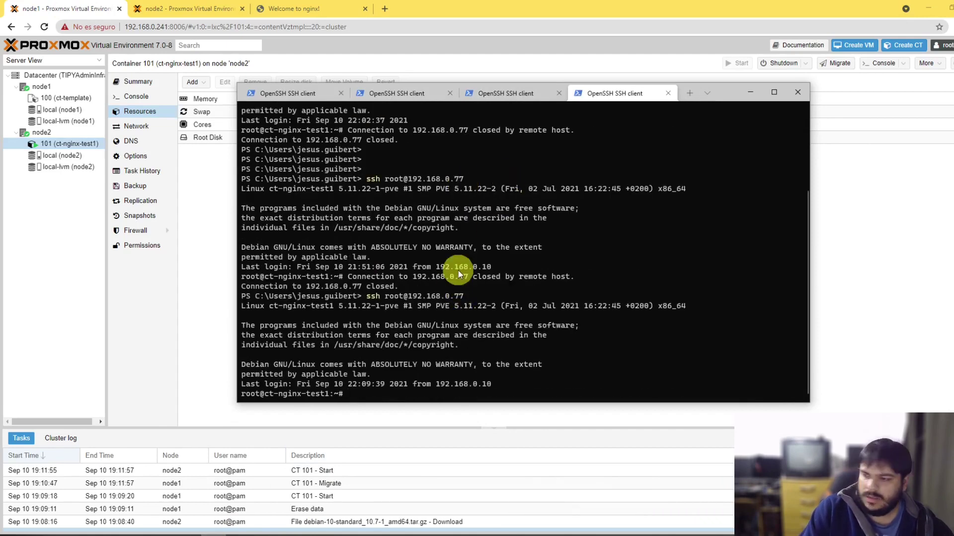
{"action": "left_click_drag", "start_coordinate": [348, 394], "coordinate": [254, 394]}
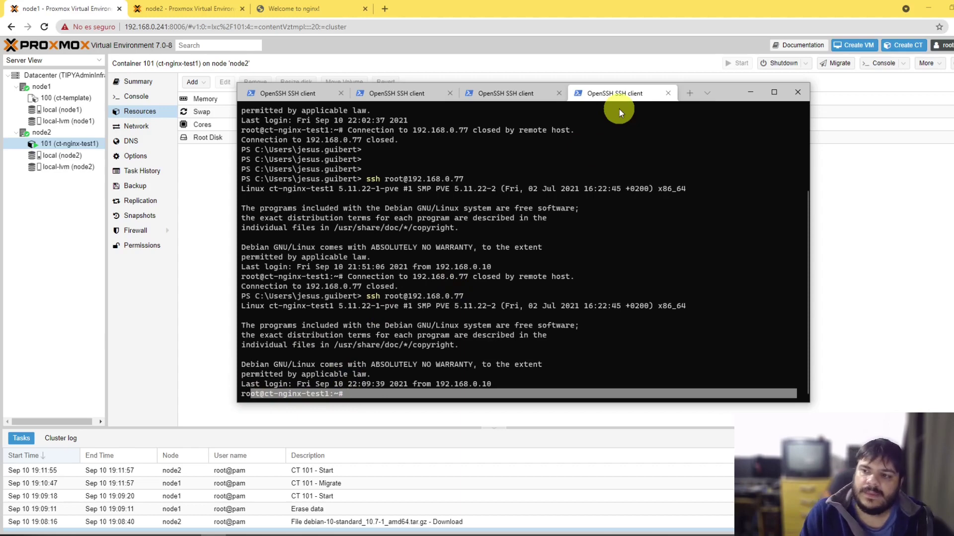
Step: View CT 101's summary under node2 and node2's resource list
{"action": "left_click", "coordinate": [68, 143]}
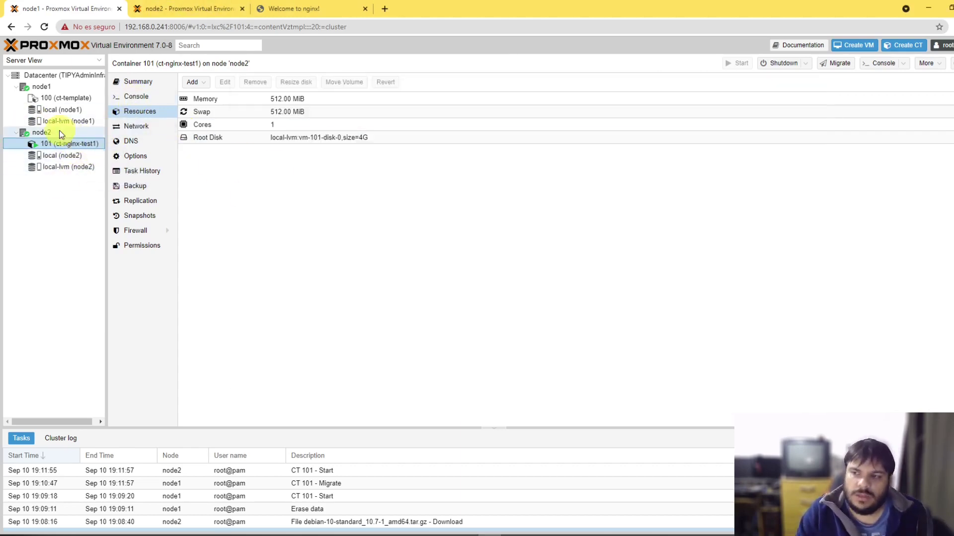
{"action": "left_click", "coordinate": [139, 81]}
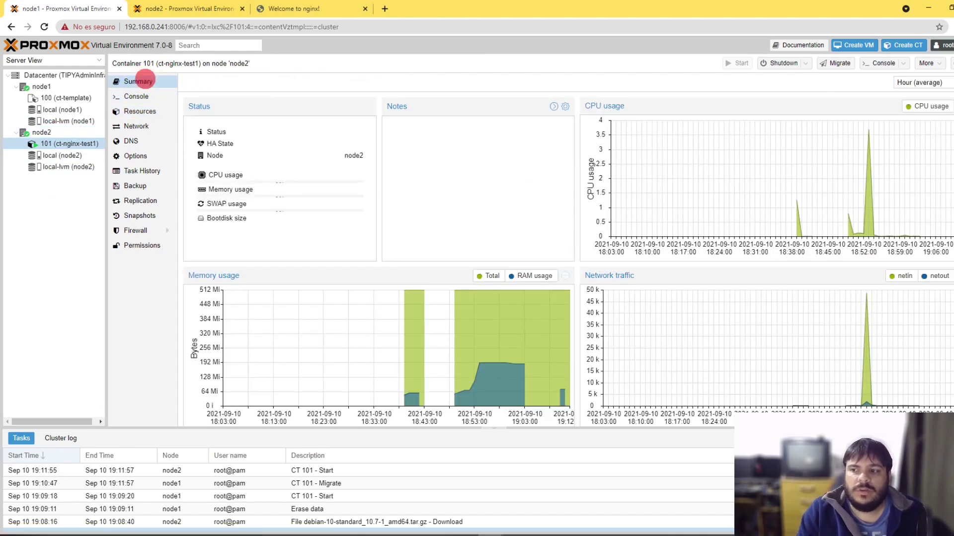
{"action": "left_click", "coordinate": [58, 131]}
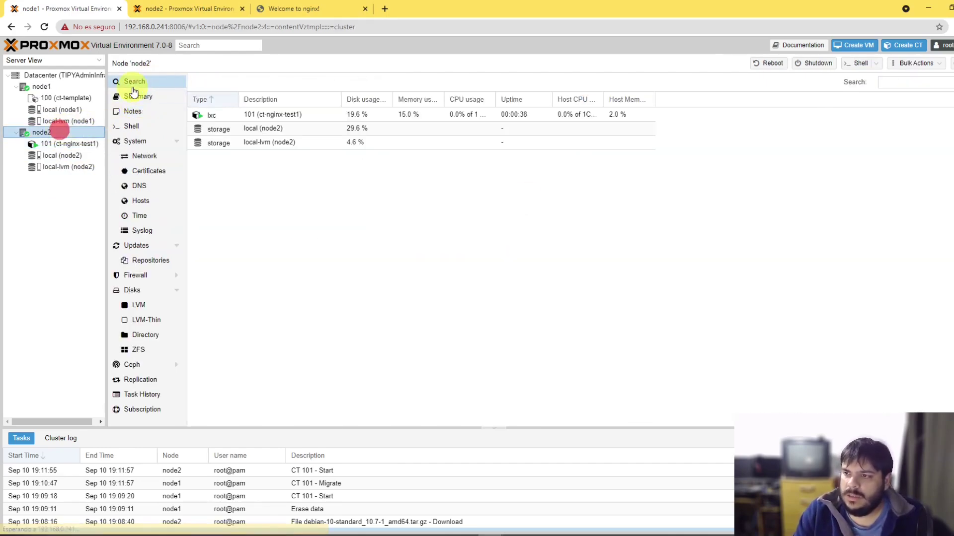
Step: Compare node2's, ct-template's and CT 101's summaries, then bring the SSH terminal forward
{"action": "left_click", "coordinate": [133, 93]}
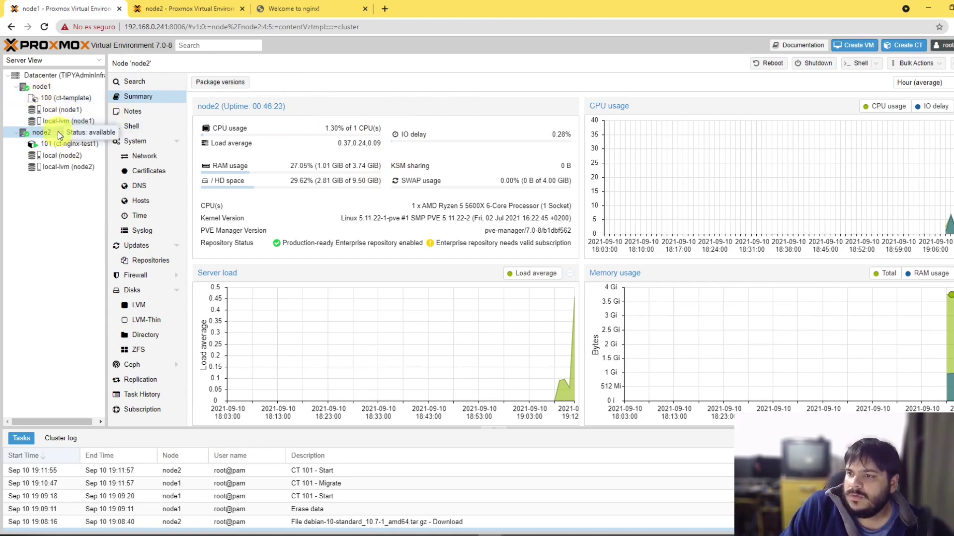
{"action": "left_click", "coordinate": [66, 143]}
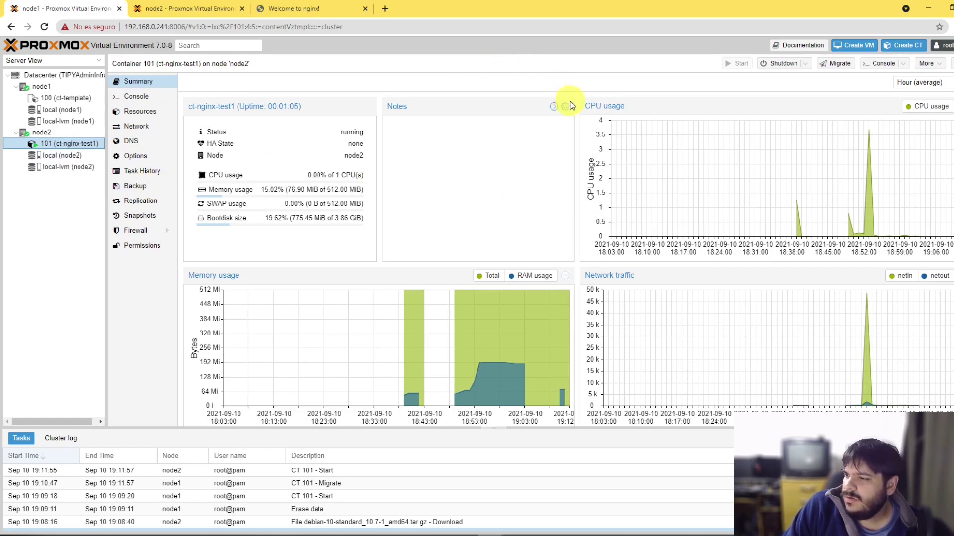
{"action": "left_click", "coordinate": [77, 101]}
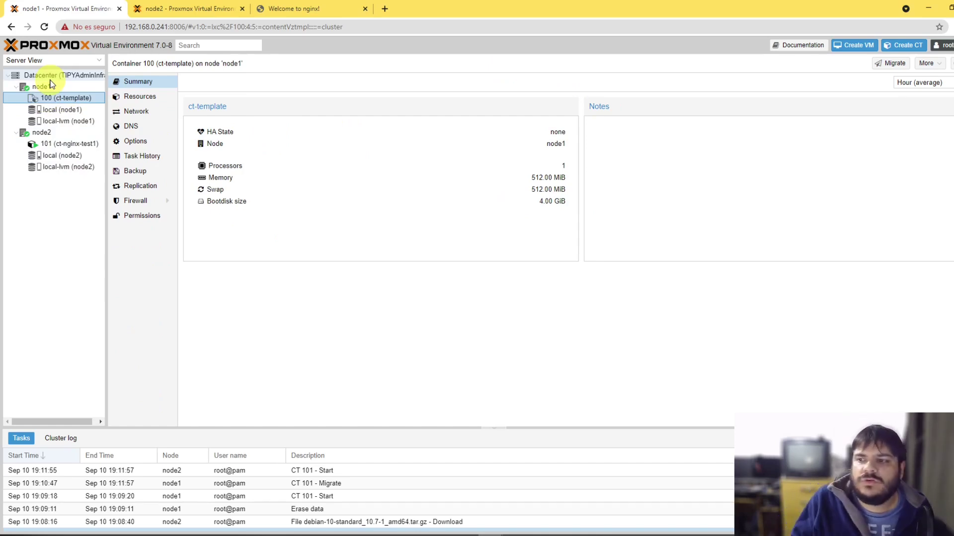
{"action": "left_click", "coordinate": [64, 143]}
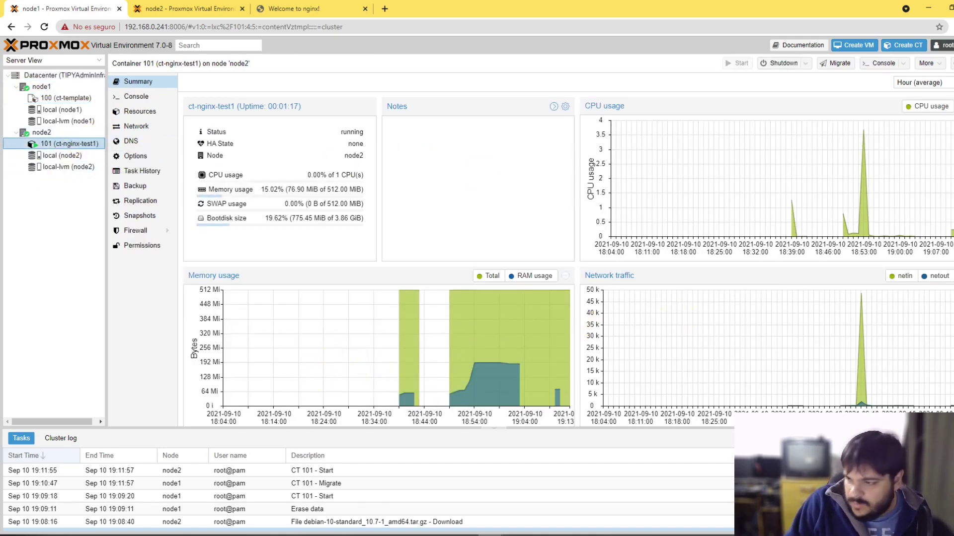
{"action": "left_click", "coordinate": [214, 534]}
{"action": "left_click", "coordinate": [475, 331]}
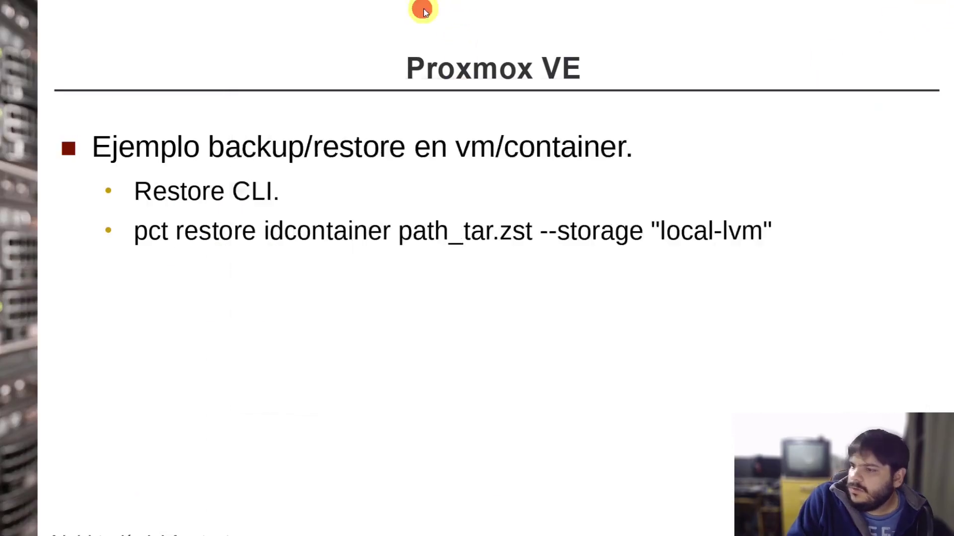
Step: Advance the presentation to the 'Snapshot.' slide
{"action": "key", "text": "Right"}
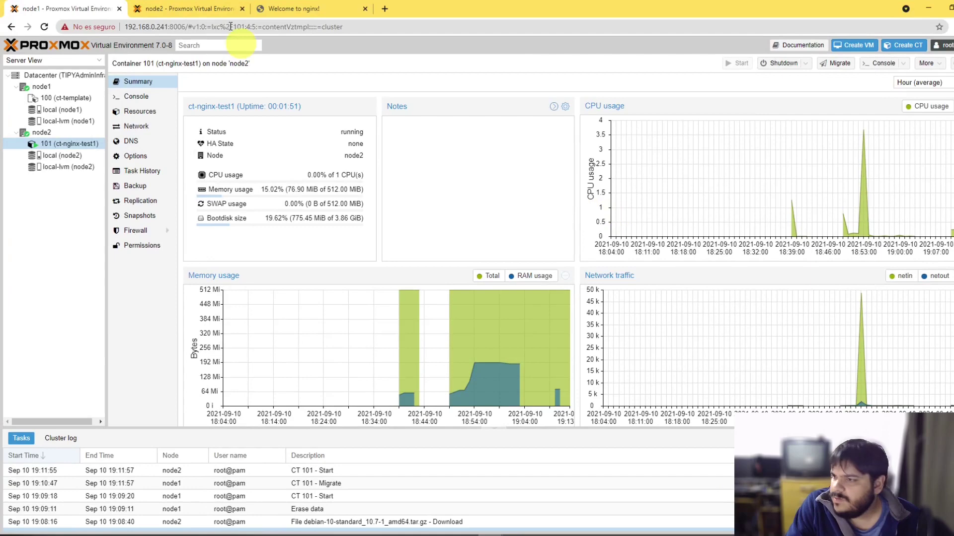
Step: Reload Proxmox and open CT 101's Snapshots page via Backup, showing only 'NOW — You are here!'
{"action": "key", "text": "F5"}
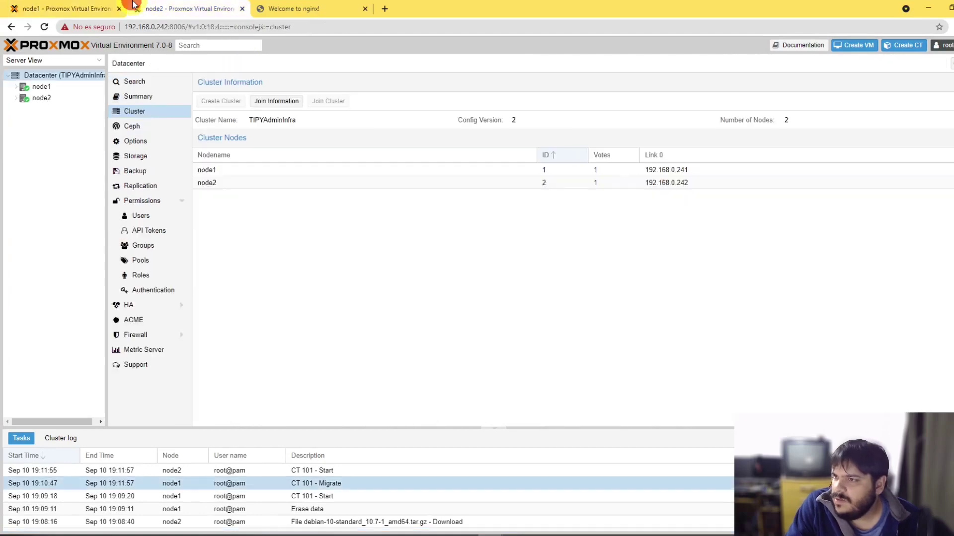
{"action": "right_click", "coordinate": [85, 144]}
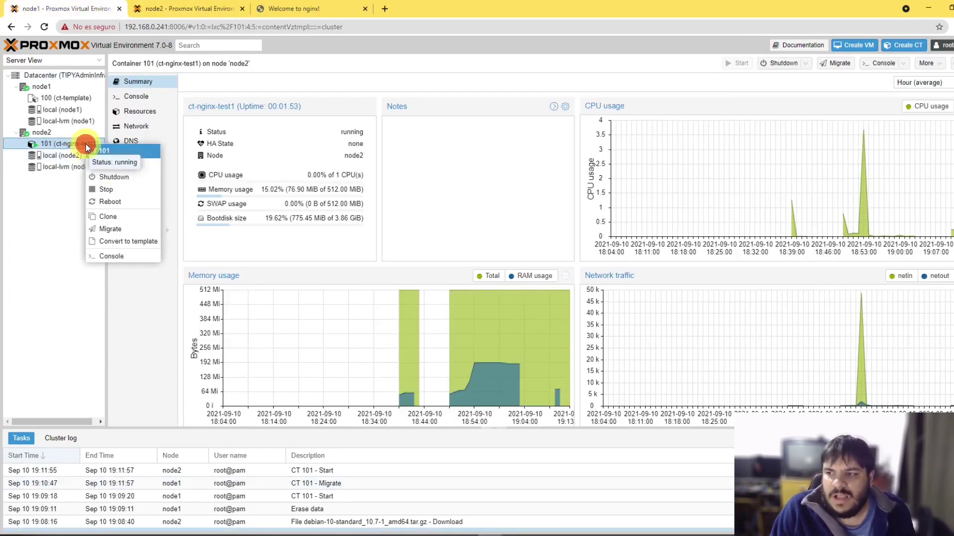
{"action": "left_click", "coordinate": [69, 144]}
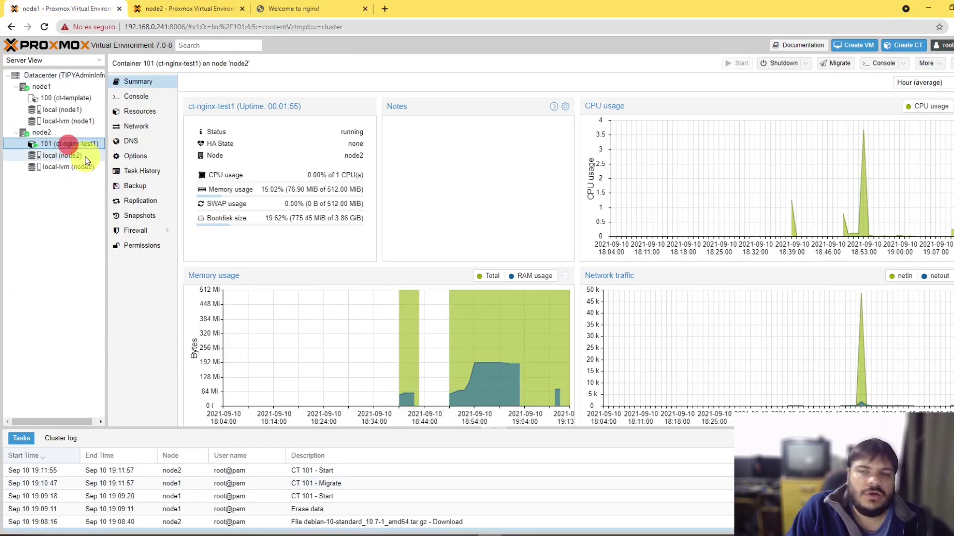
{"action": "right_click", "coordinate": [74, 144]}
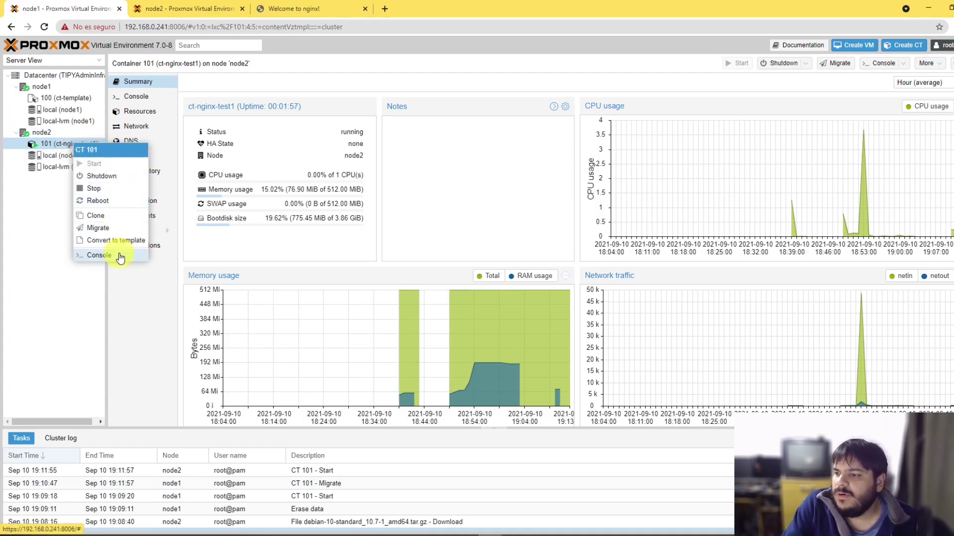
{"action": "left_click", "coordinate": [30, 221]}
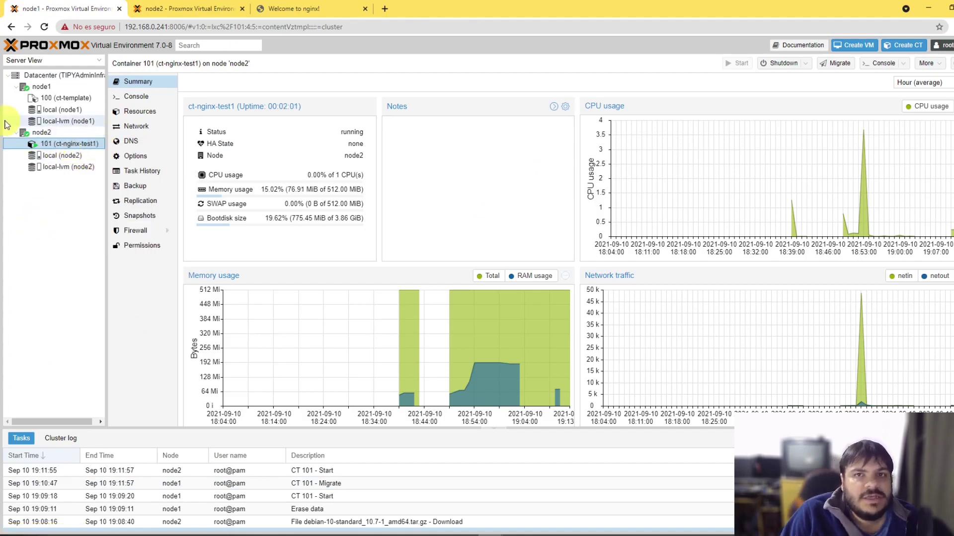
{"action": "right_click", "coordinate": [76, 146]}
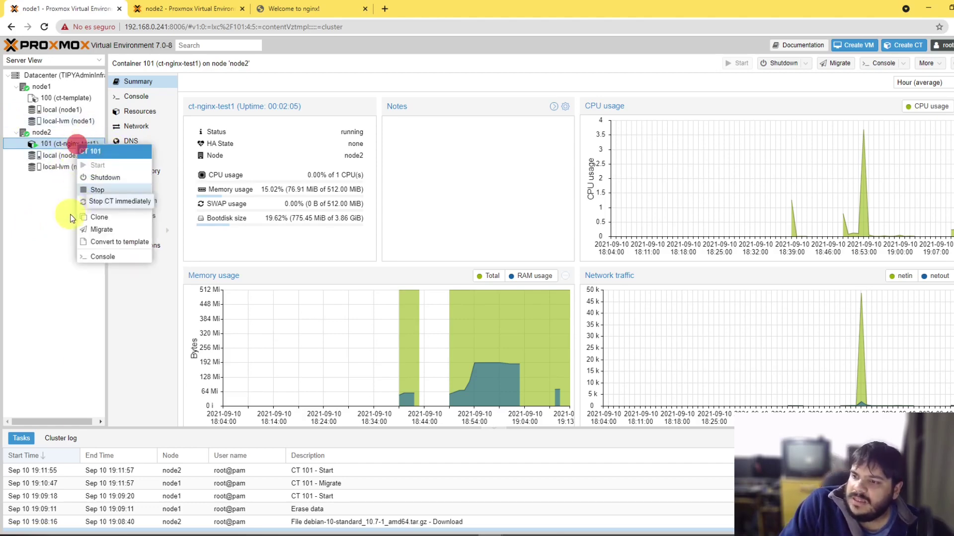
{"action": "left_click", "coordinate": [31, 228]}
{"action": "left_click", "coordinate": [144, 106]}
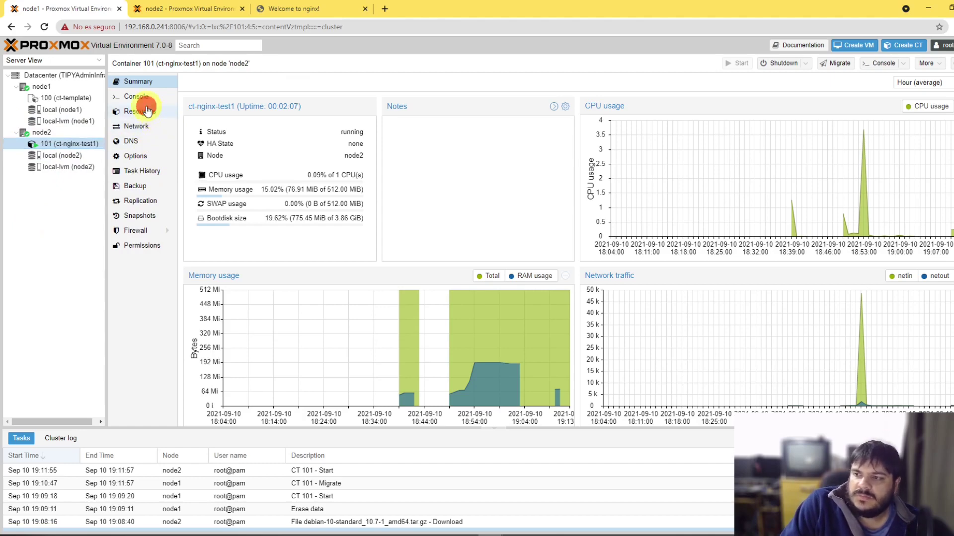
{"action": "left_click", "coordinate": [144, 187]}
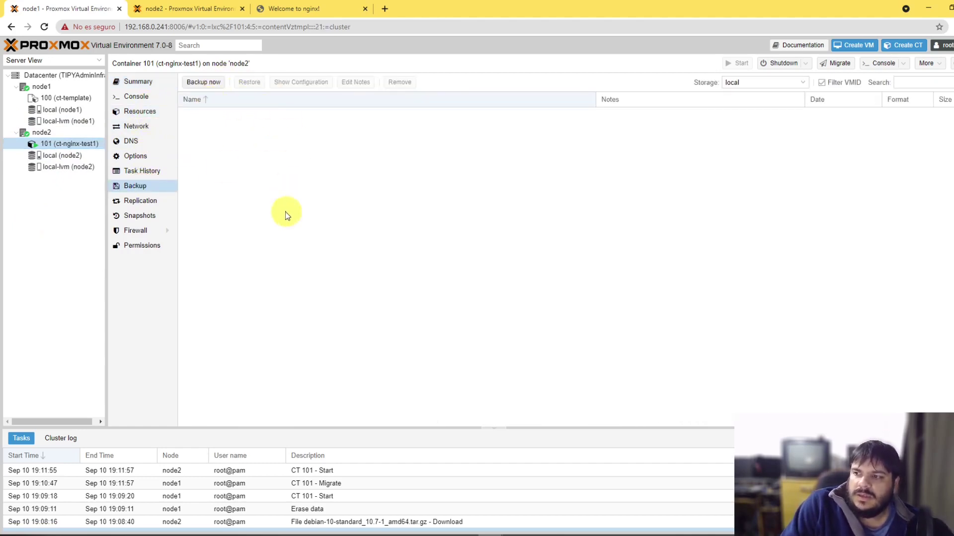
{"action": "left_click", "coordinate": [85, 143]}
{"action": "left_click", "coordinate": [36, 235]}
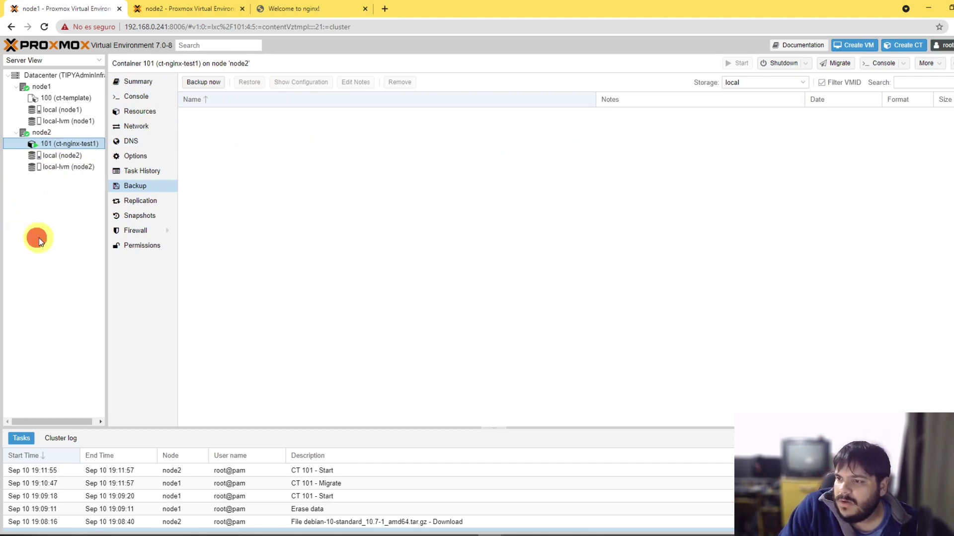
{"action": "left_click", "coordinate": [67, 143]}
{"action": "left_click", "coordinate": [145, 216]}
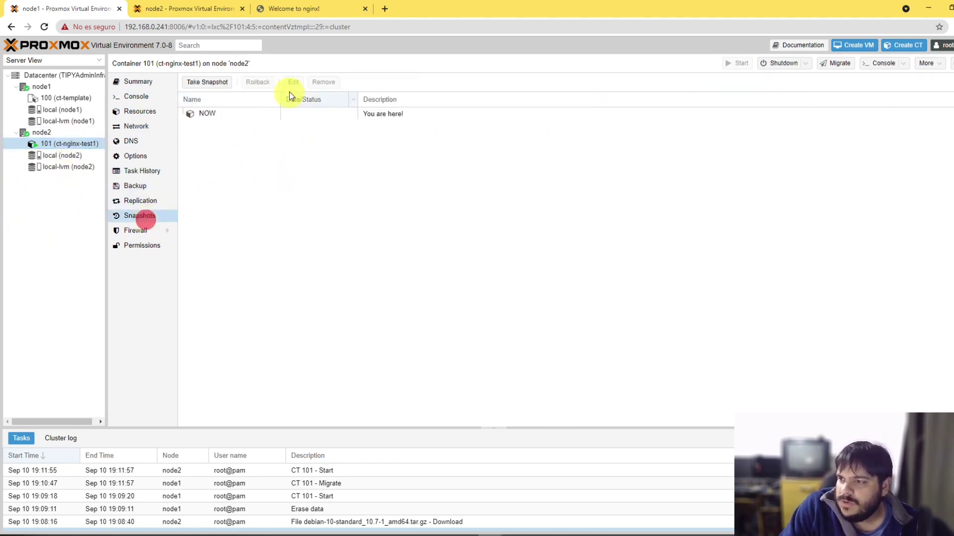
Step: Start a new snapshot of CT 101 named AntesdeApache
{"action": "left_click", "coordinate": [207, 82]}
{"action": "left_click", "coordinate": [490, 267]}
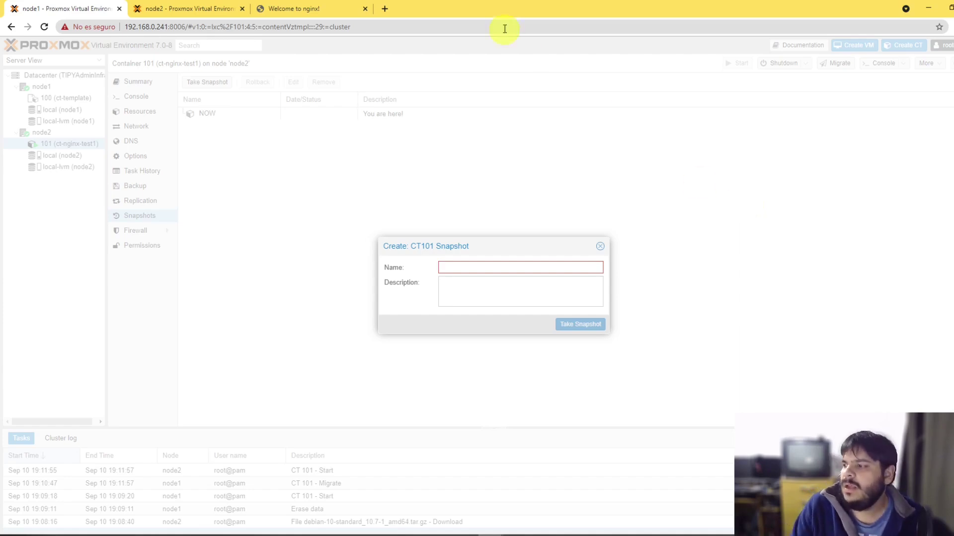
{"action": "left_click", "coordinate": [485, 268]}
{"action": "left_click", "coordinate": [601, 248]}
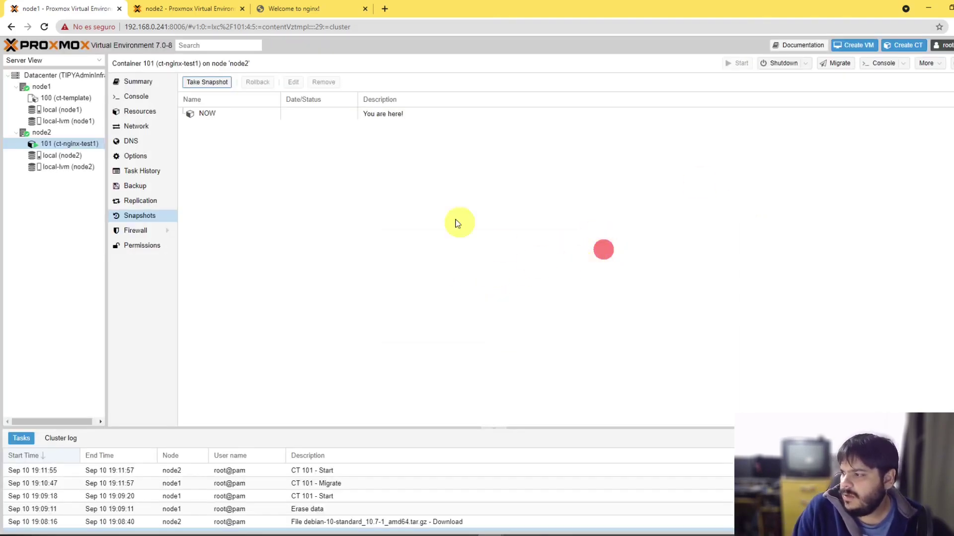
{"action": "left_click", "coordinate": [208, 82]}
{"action": "left_click", "coordinate": [479, 267]}
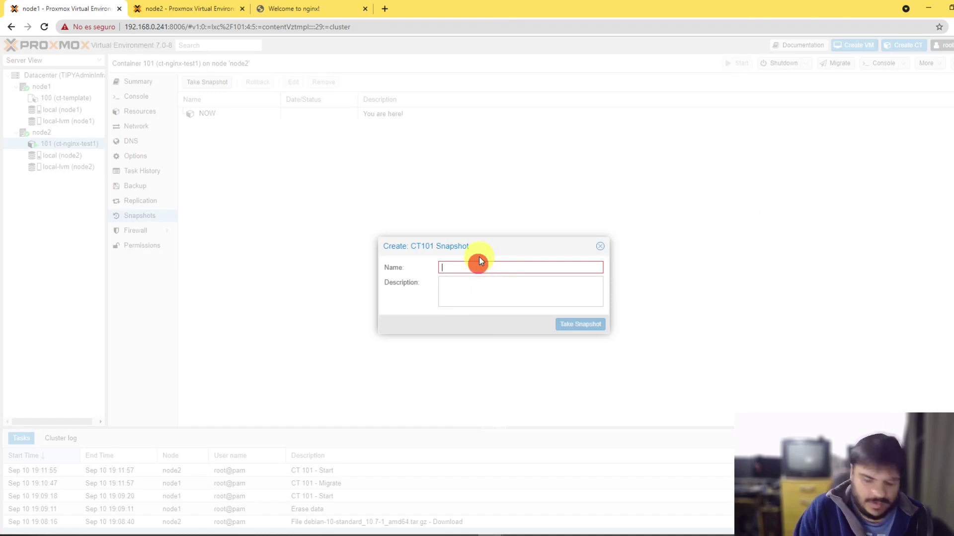
{"action": "type", "text": "Antesdel"}
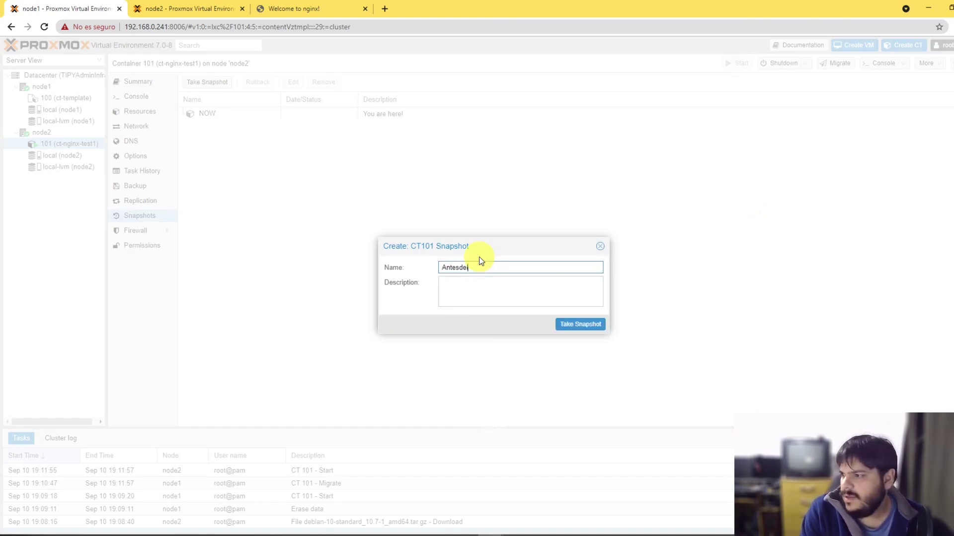
{"action": "key", "text": "BackSpace"}
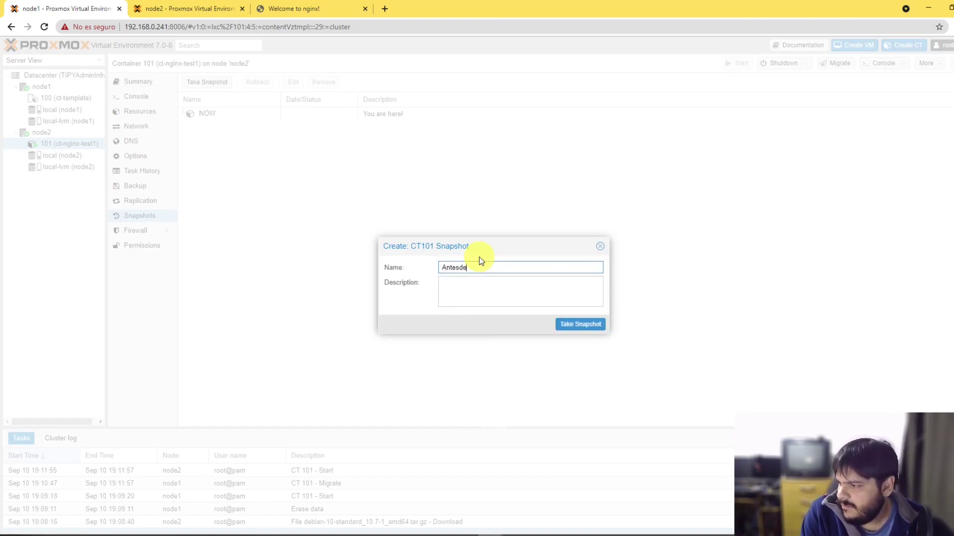
{"action": "type", "text": "eApache"}
Step: Describe it as 'Nginx instalado, previo a migrar a httpd(apache2)' and take the snapshot
{"action": "key", "text": "Tab"}
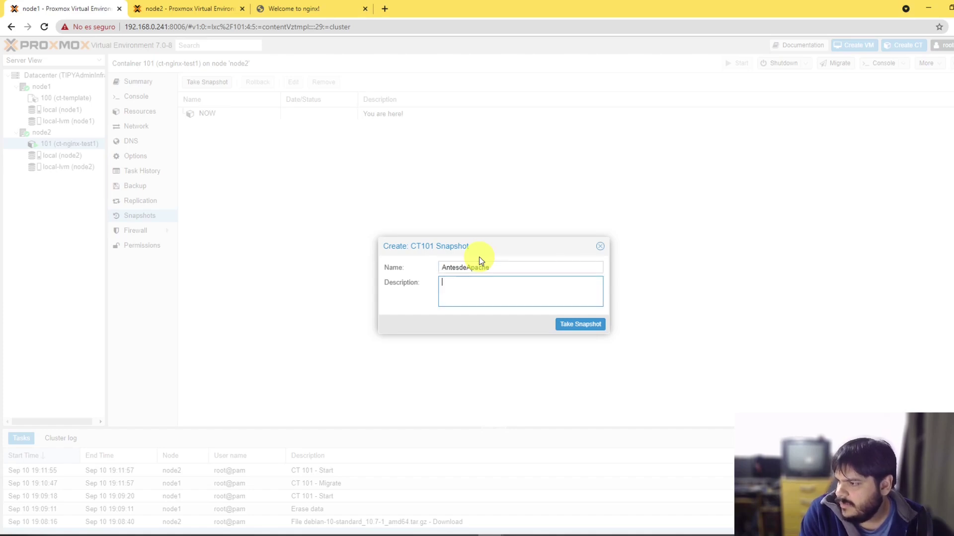
{"action": "type", "text": "Nginx instalado."}
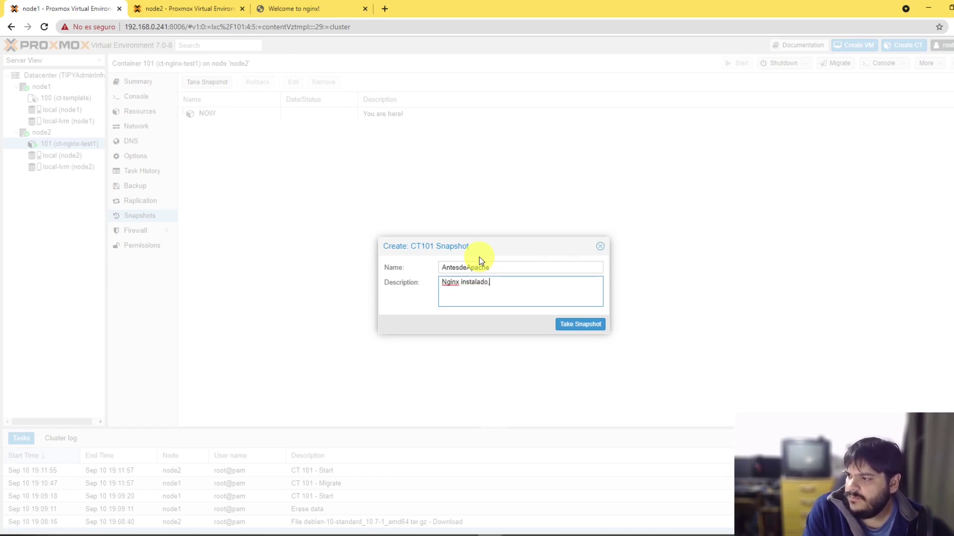
{"action": "type", "text": "preivo a la"}
{"action": "key", "text": "BackSpace"}
{"action": "key", "text": "BackSpace"}
{"action": "key", "text": "BackSpace"}
{"action": "key", "text": "BackSpace"}
{"action": "key", "text": "BackSpace"}
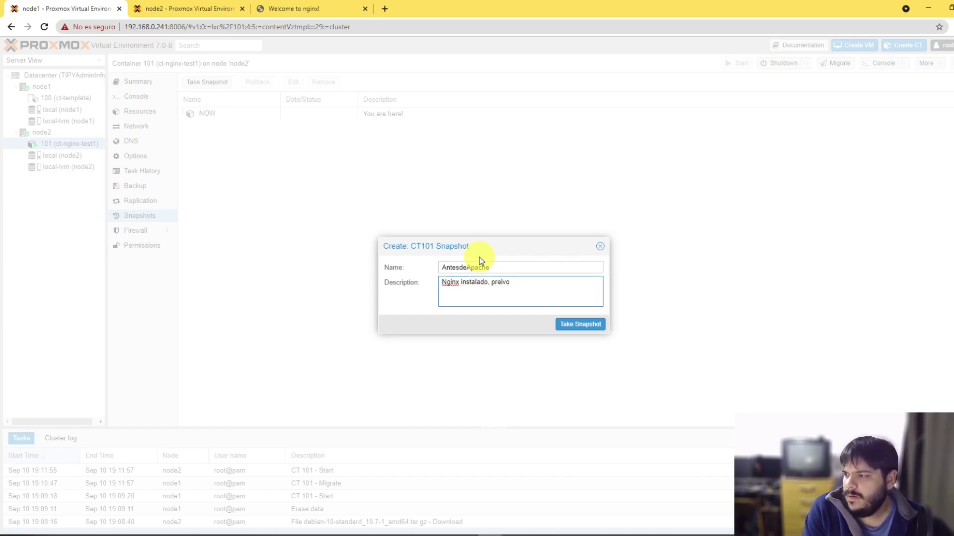
{"action": "type", "text": "vio a"}
{"action": "type", "text": "a"}
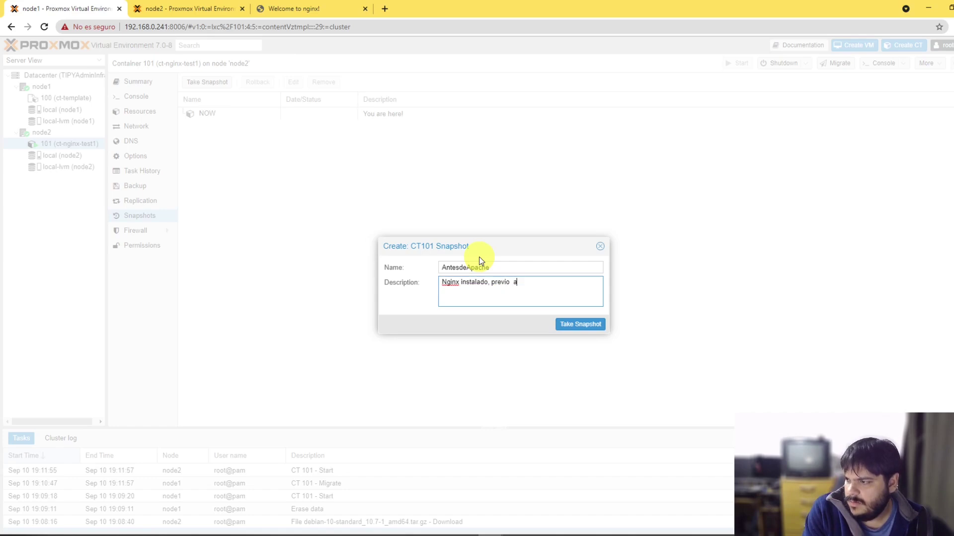
{"action": "type", "text": " migrar a httpd/("}
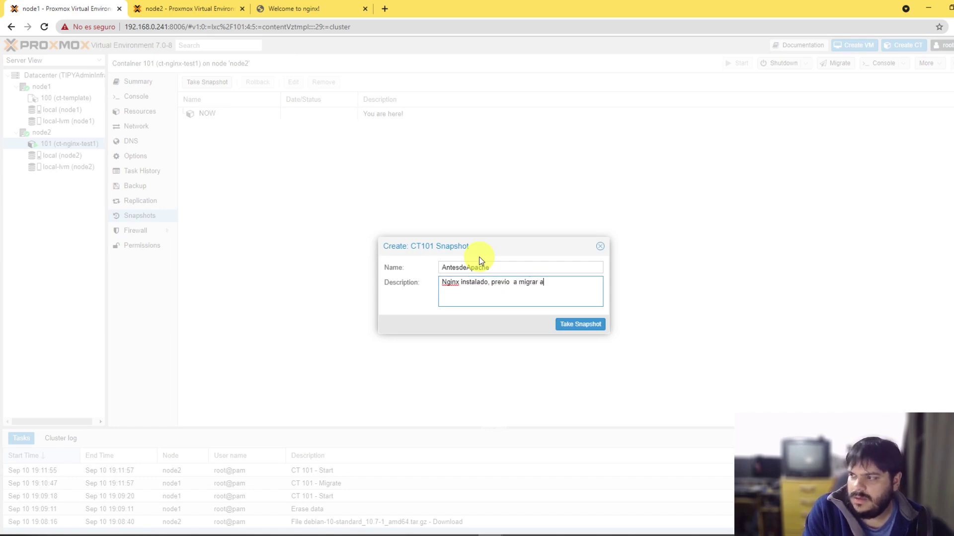
{"action": "key", "text": "BackSpace"}
{"action": "key", "text": "BackSpace"}
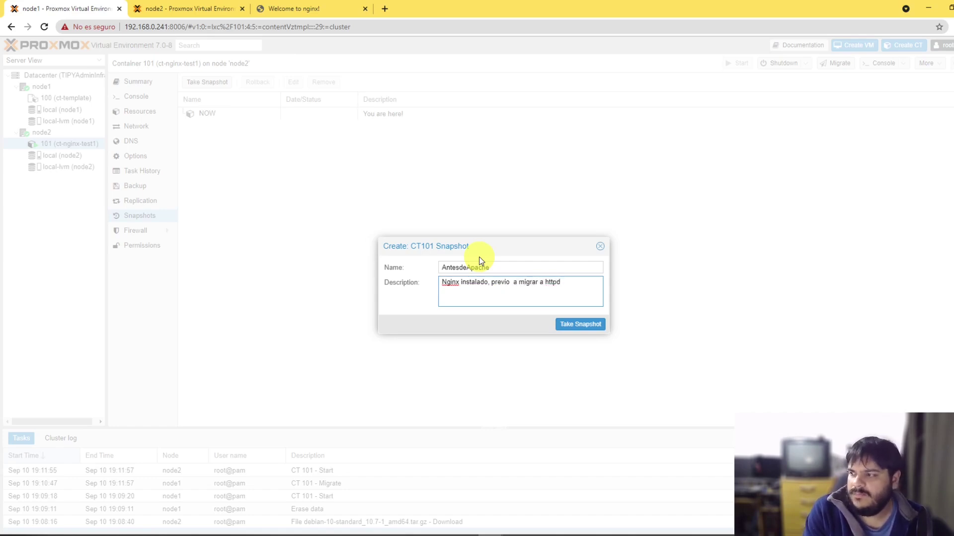
{"action": "type", "text": "(apache2)"}
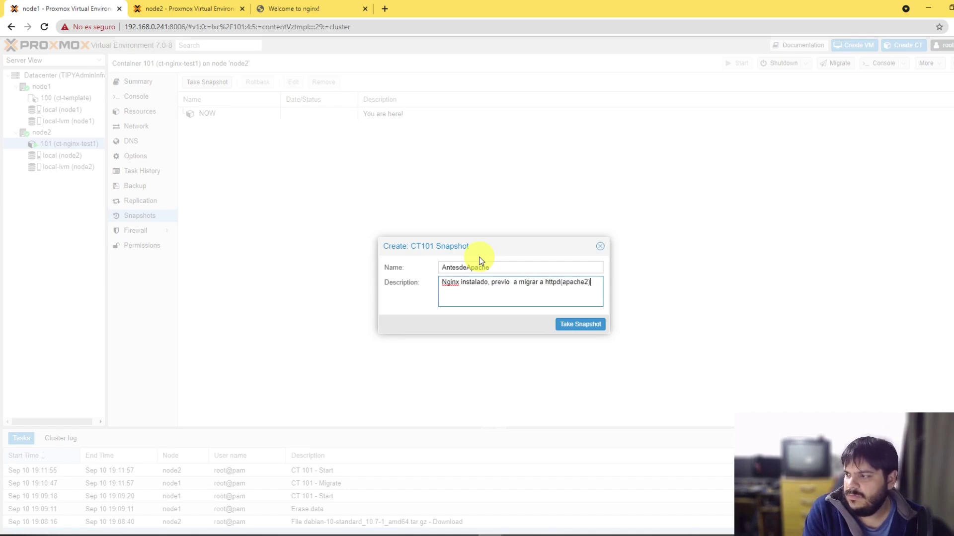
{"action": "left_click", "coordinate": [188, 535]}
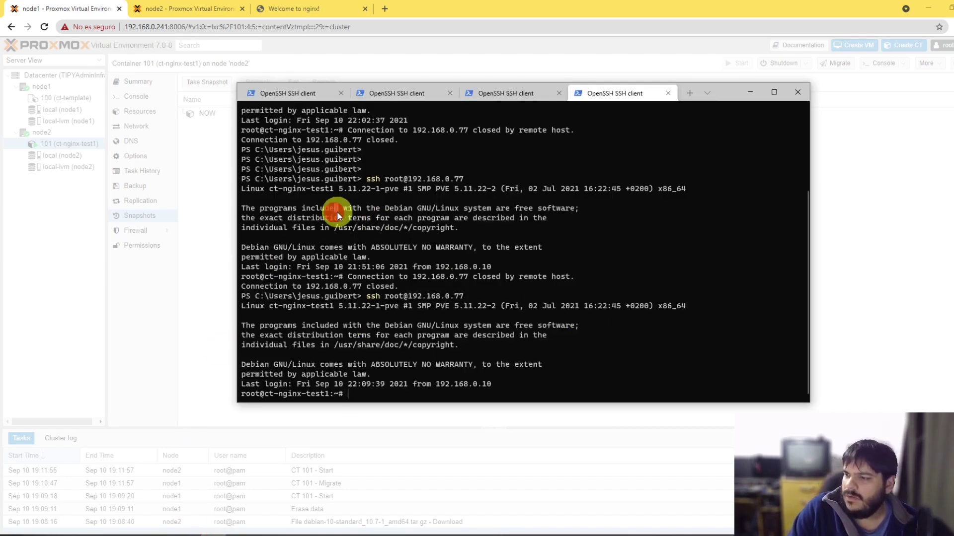
{"action": "key", "text": "Return"}
{"action": "key", "text": "Return"}
{"action": "key", "text": "Return"}
{"action": "key", "text": "Return"}
{"action": "left_click", "coordinate": [750, 92]}
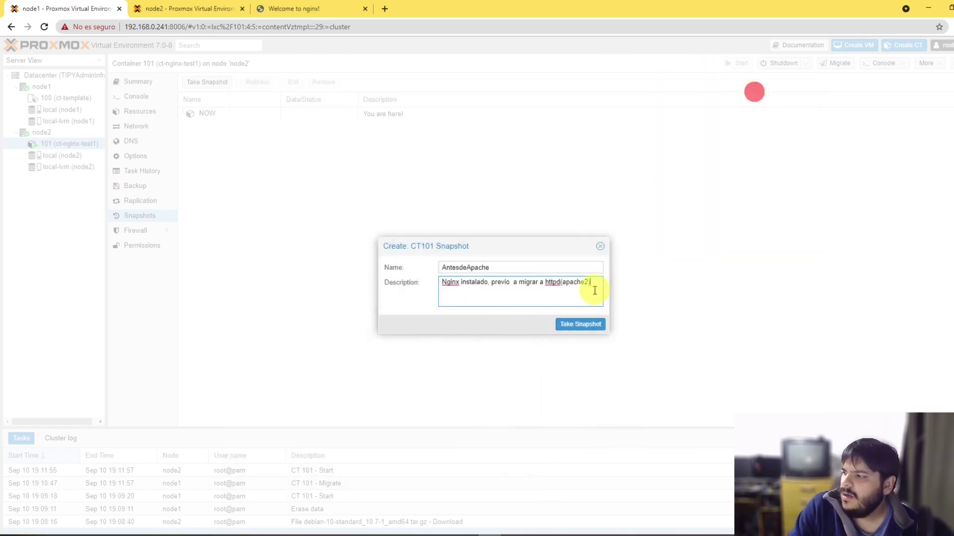
{"action": "left_click", "coordinate": [580, 324]}
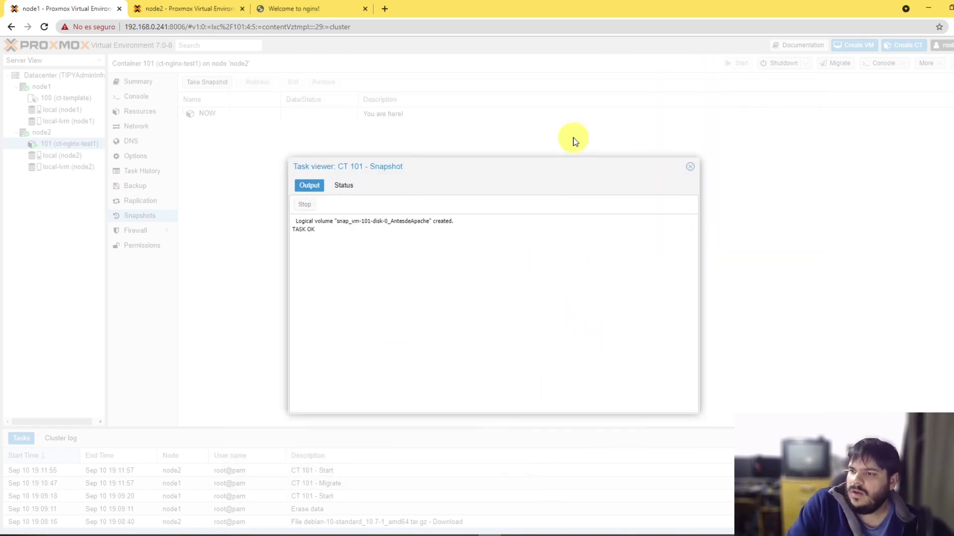
Step: In the SSH session, run 'apt remove nginx && apt install apache2 -y'
{"action": "left_click", "coordinate": [189, 535]}
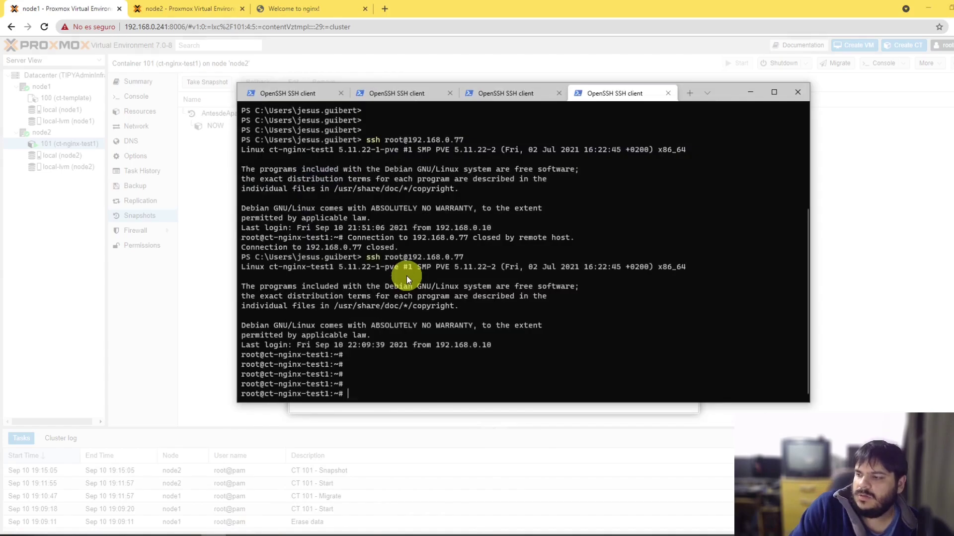
{"action": "key", "text": "Return"}
{"action": "key", "text": "Return"}
{"action": "key", "text": "Return"}
{"action": "key", "text": "Return"}
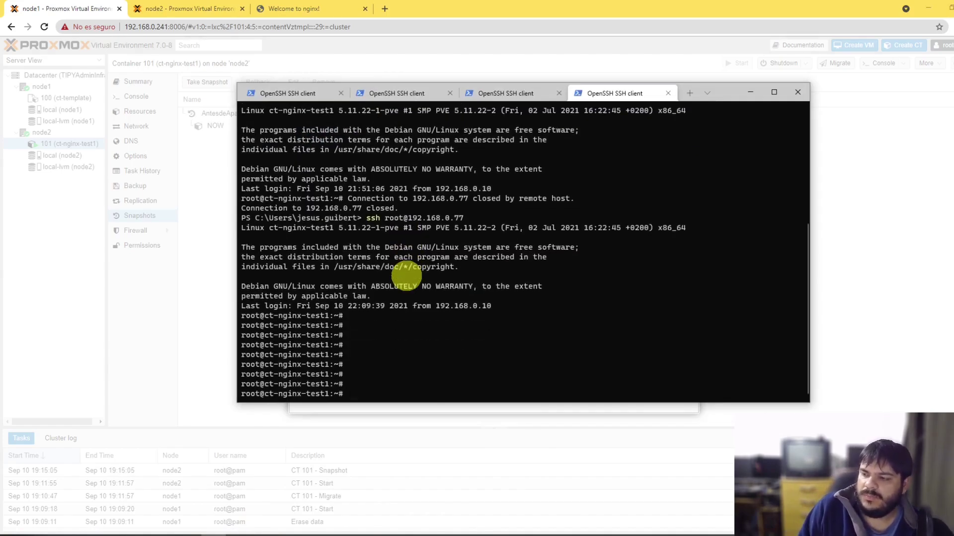
{"action": "key", "text": "Return"}
{"action": "key", "text": "Return"}
{"action": "key", "text": "Return"}
{"action": "key", "text": "Return"}
{"action": "key", "text": "Return"}
{"action": "type", "text": "apt "}
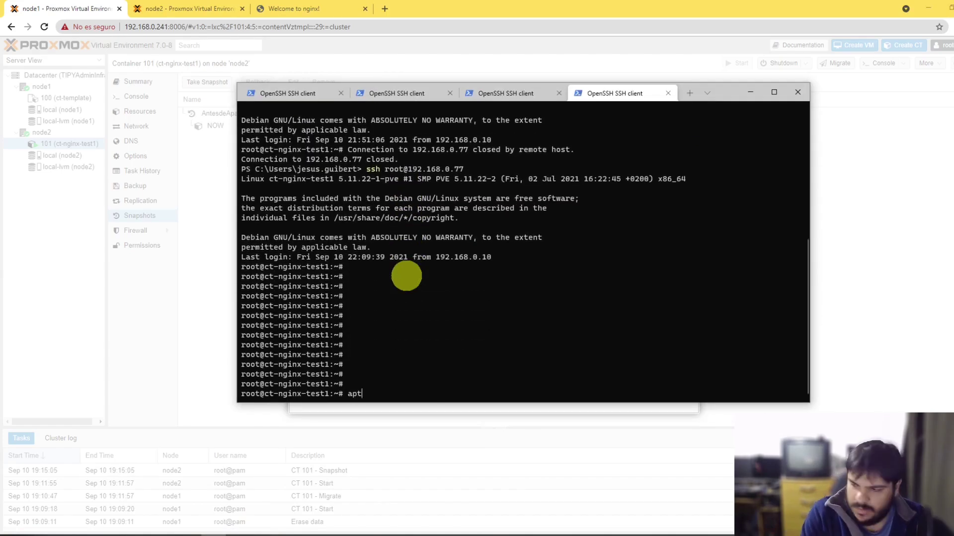
{"action": "type", "text": "remove nginx"}
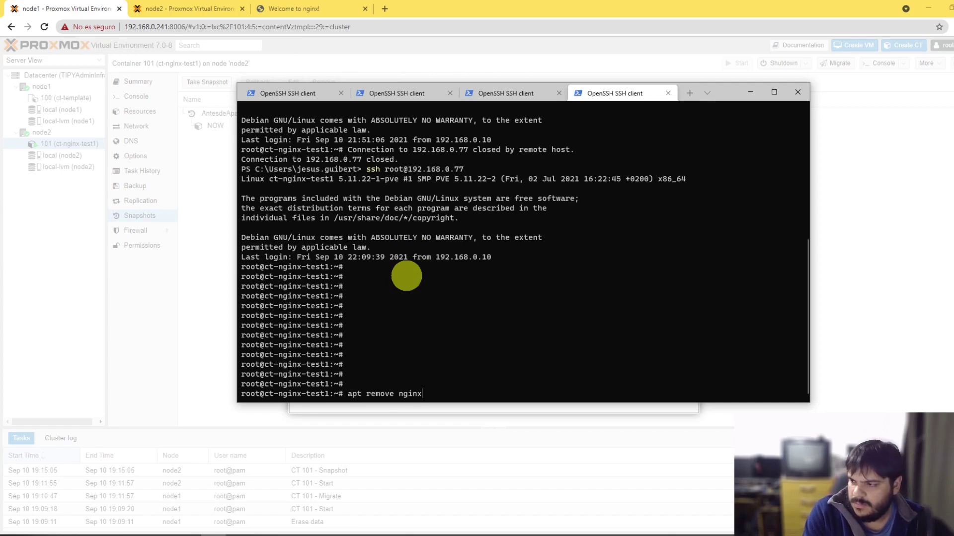
{"action": "type", "text": " && ap"}
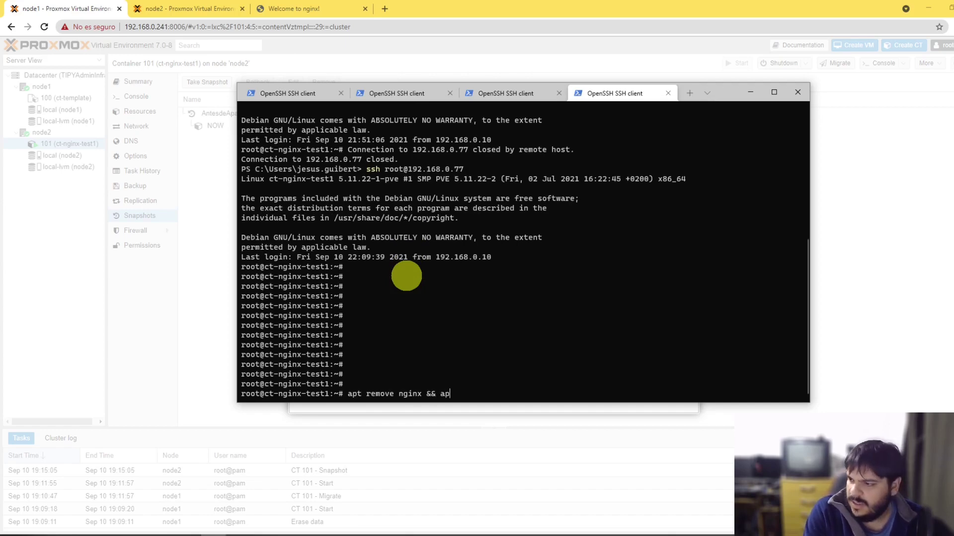
{"action": "type", "text": "t install apach"}
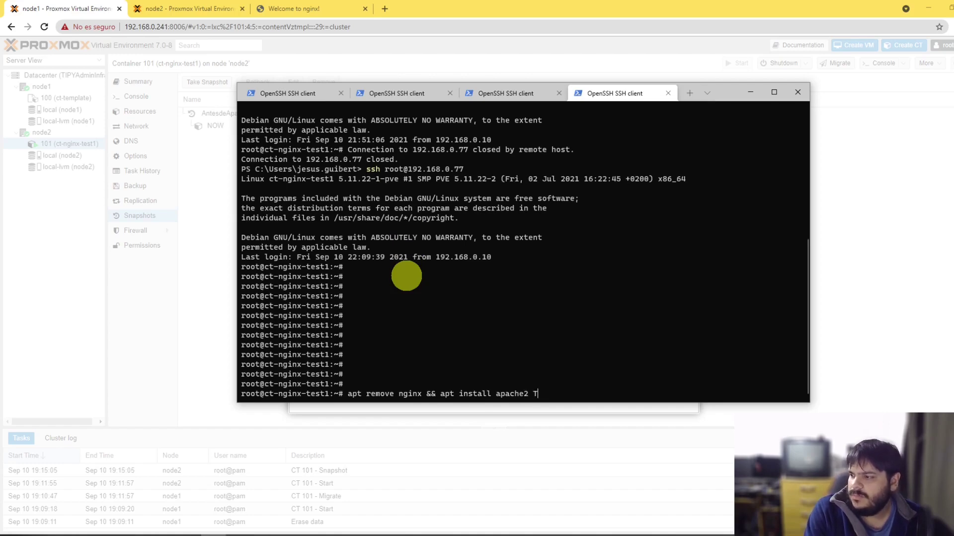
{"action": "type", "text": "e2 -t"}
{"action": "key", "text": "Return"}
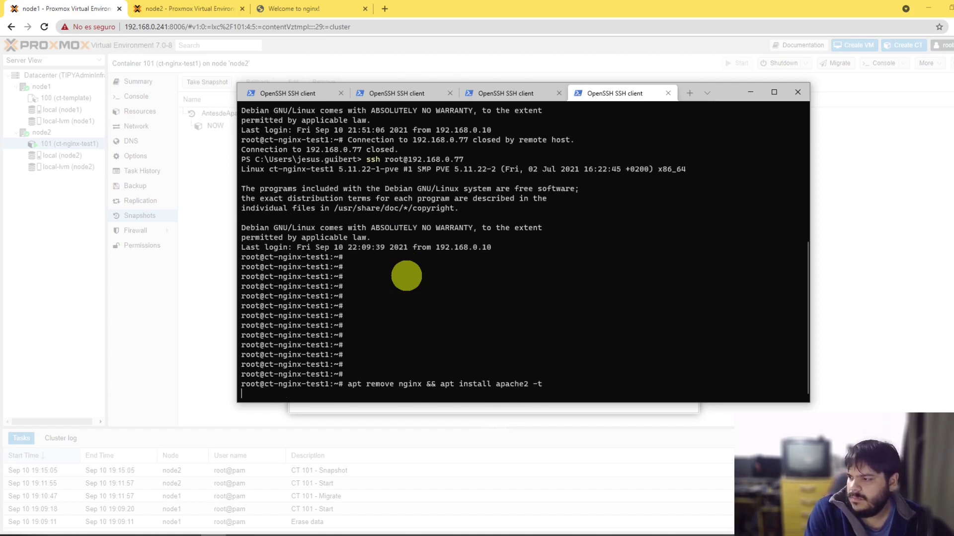
{"action": "key", "text": "ctrl+c"}
{"action": "key", "text": "Up"}
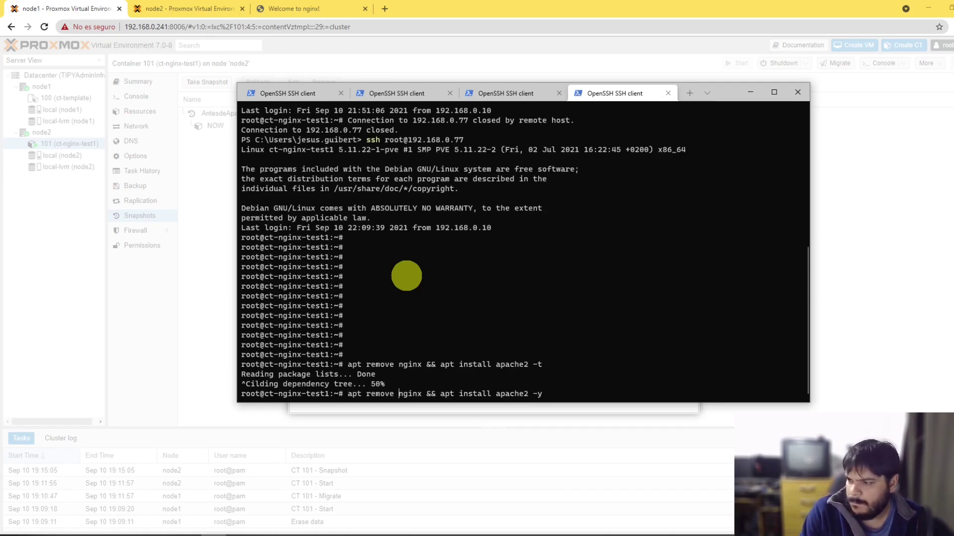
{"action": "type", "text": "-y"}
{"action": "key", "text": "Return"}
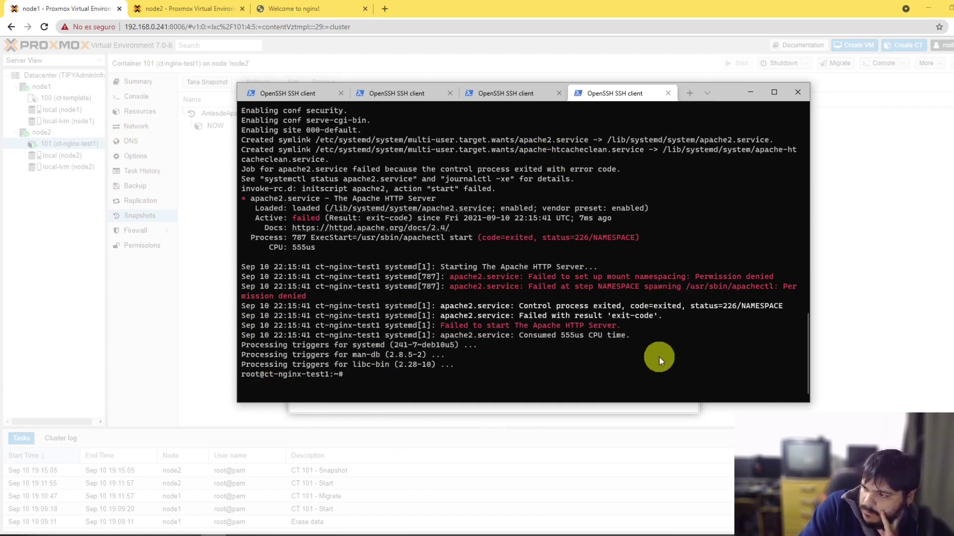
Step: Inspect the Permission denied error, then close the snapshot log and open CT 101's Permissions page
{"action": "left_click_drag", "start_coordinate": [691, 276], "coordinate": [783, 277]}
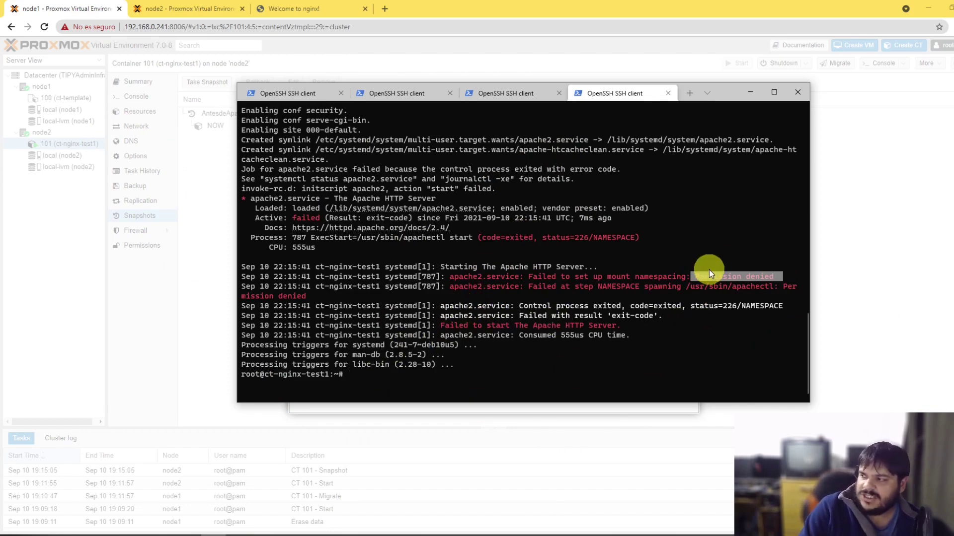
{"action": "left_click", "coordinate": [755, 290]}
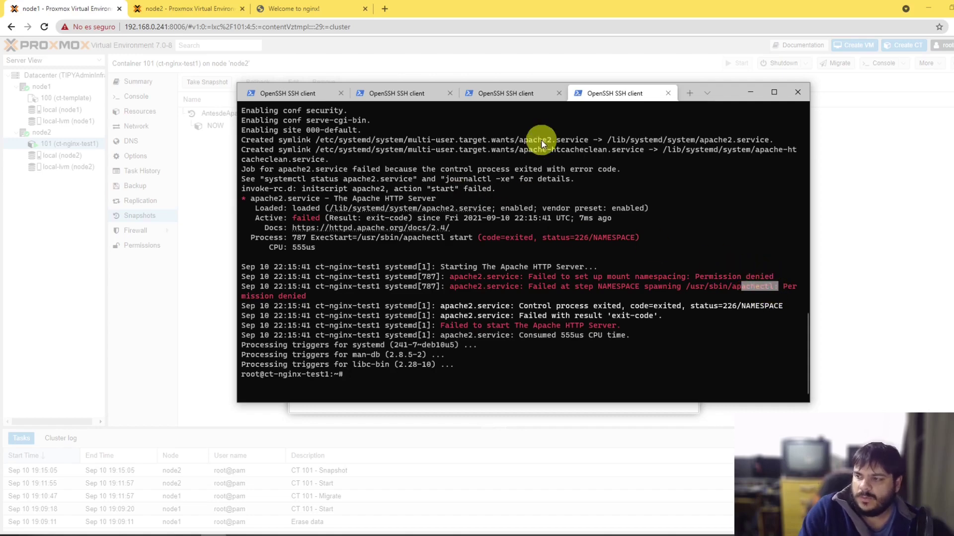
{"action": "left_click", "coordinate": [597, 330]}
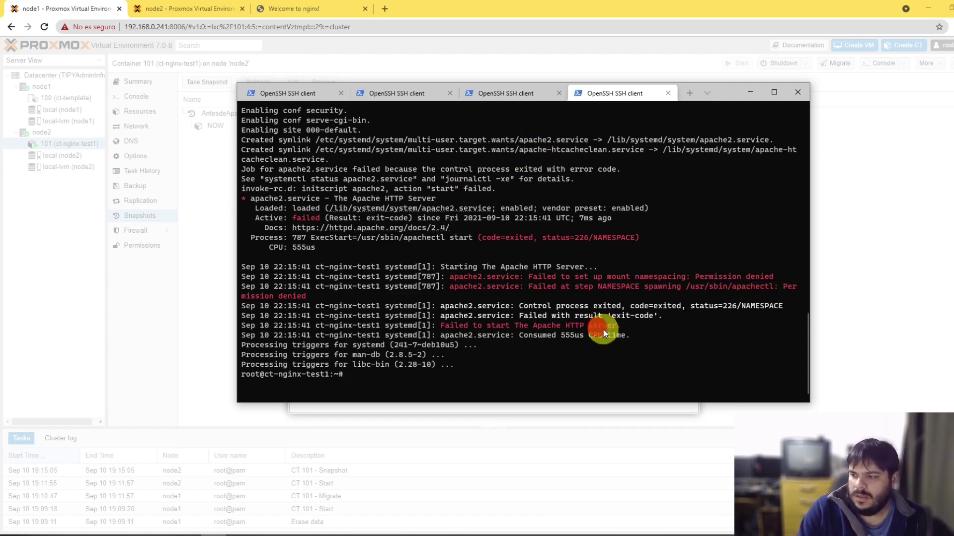
{"action": "left_click", "coordinate": [154, 281]}
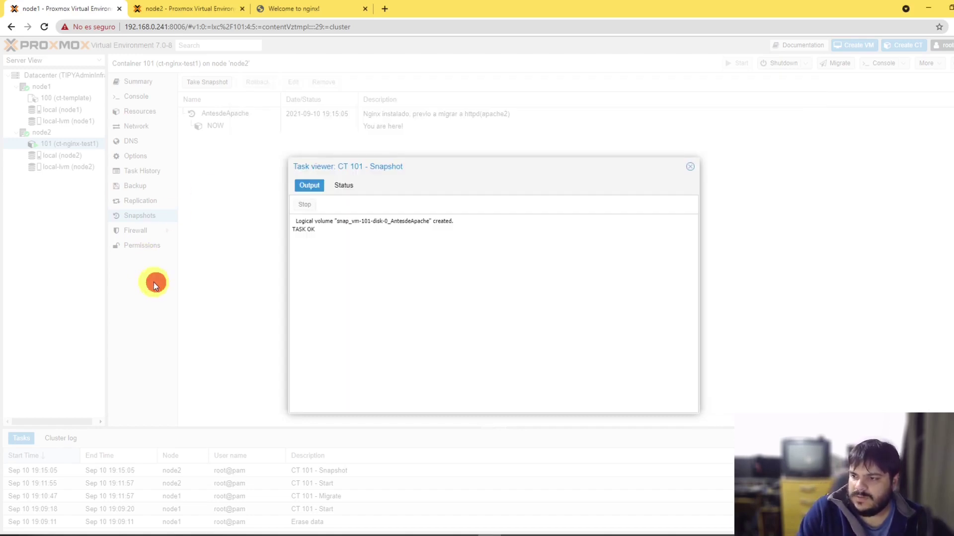
{"action": "left_click", "coordinate": [691, 166]}
{"action": "left_click", "coordinate": [134, 248]}
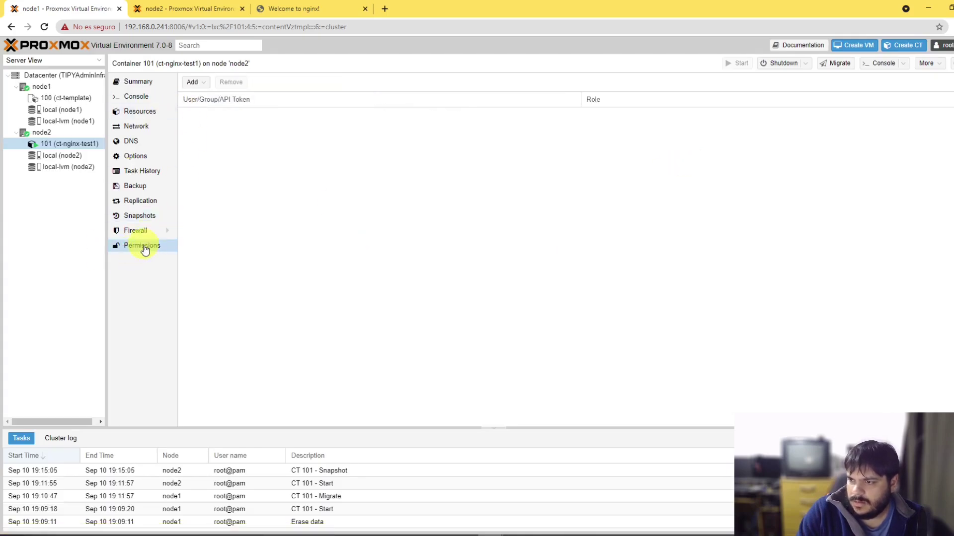
Step: Open CT 101's Options and check the Features setting (none), closing its editor unchanged
{"action": "left_click", "coordinate": [137, 156]}
{"action": "double_click", "coordinate": [216, 213]}
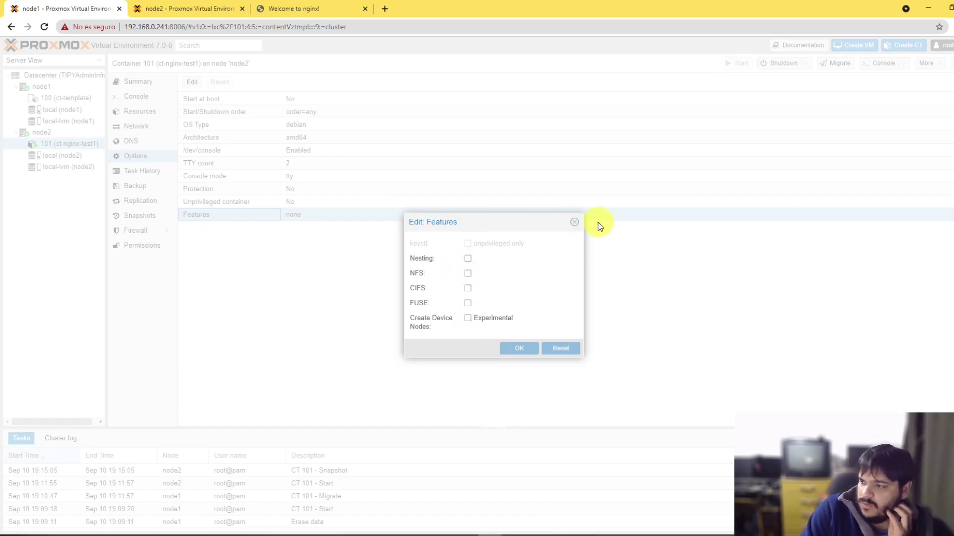
{"action": "left_click", "coordinate": [574, 222]}
Step: In the SSH session, try running httpd and locate it with whereis httpd and whereis http
{"action": "key", "text": "alt+Tab"}
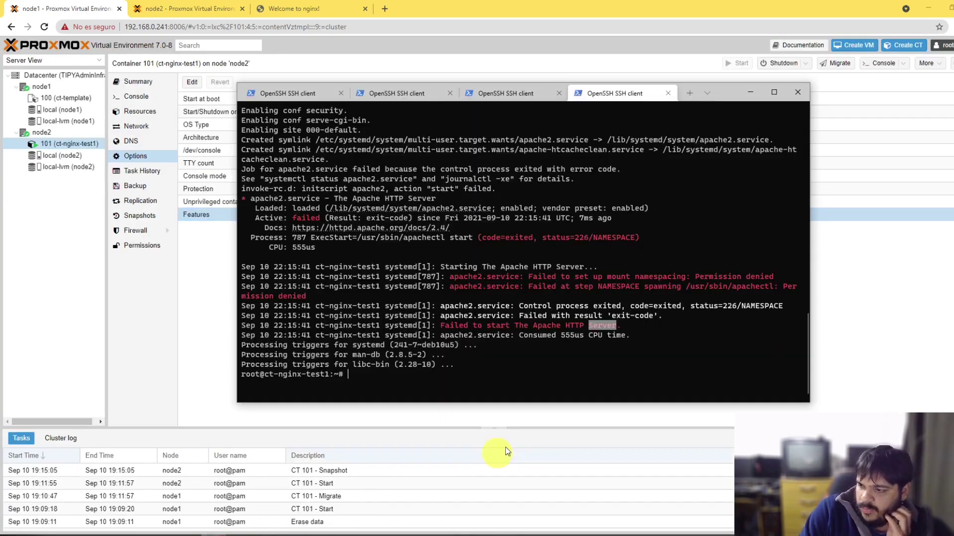
{"action": "type", "text": "httpd"}
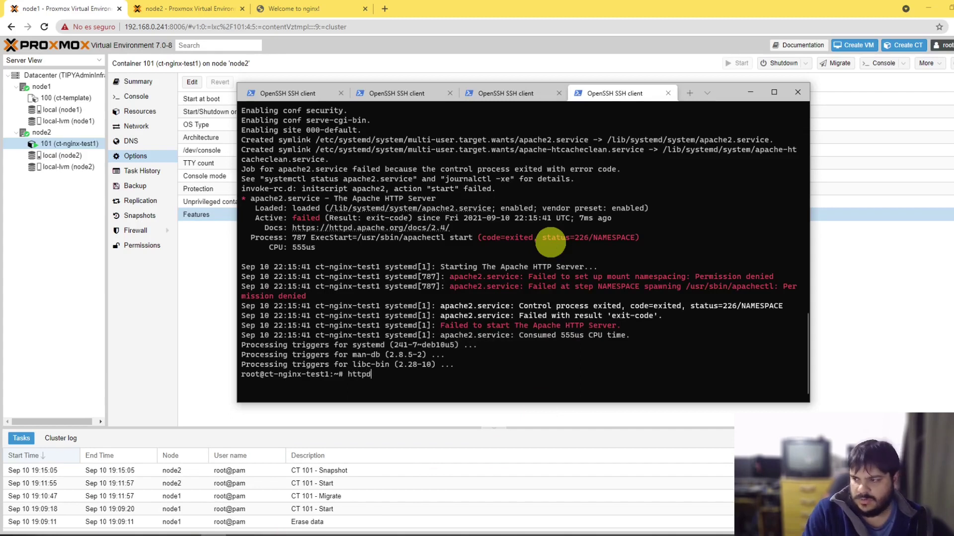
{"action": "key", "text": "Return"}
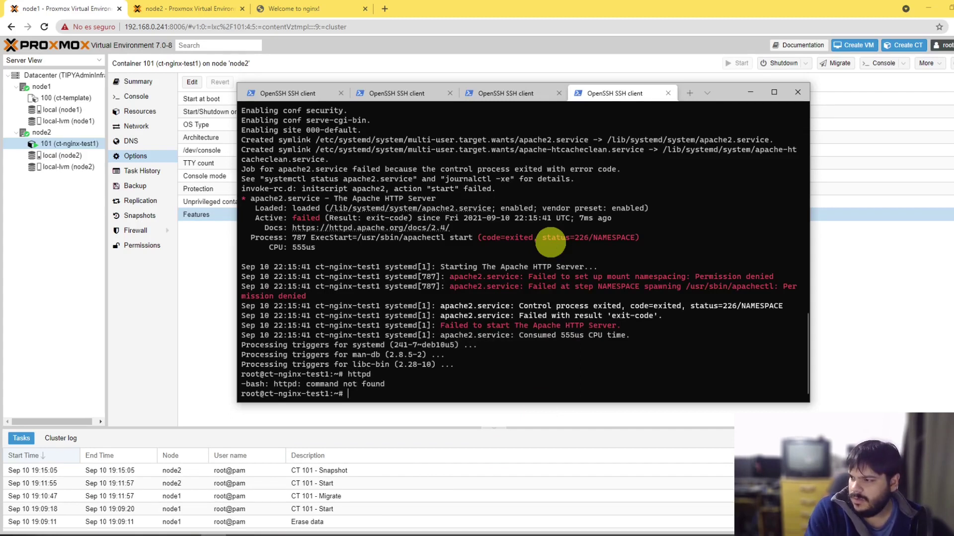
{"action": "type", "text": "wher"}
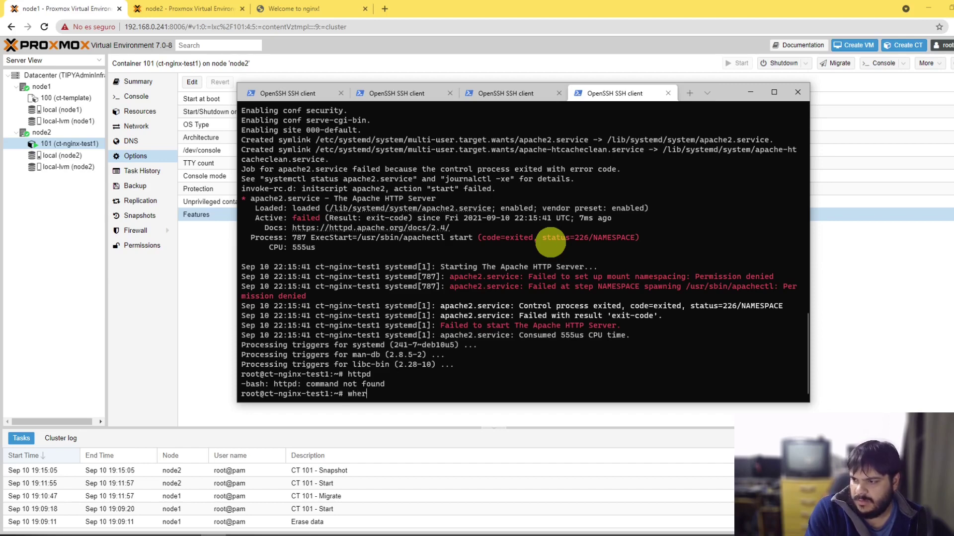
{"action": "type", "text": "eis"}
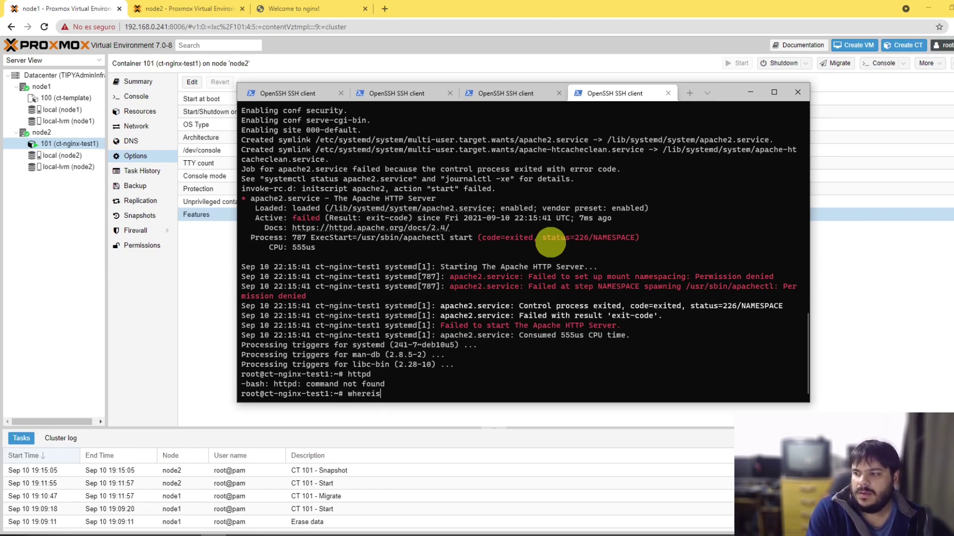
{"action": "type", "text": " httpd"}
{"action": "key", "text": "Return"}
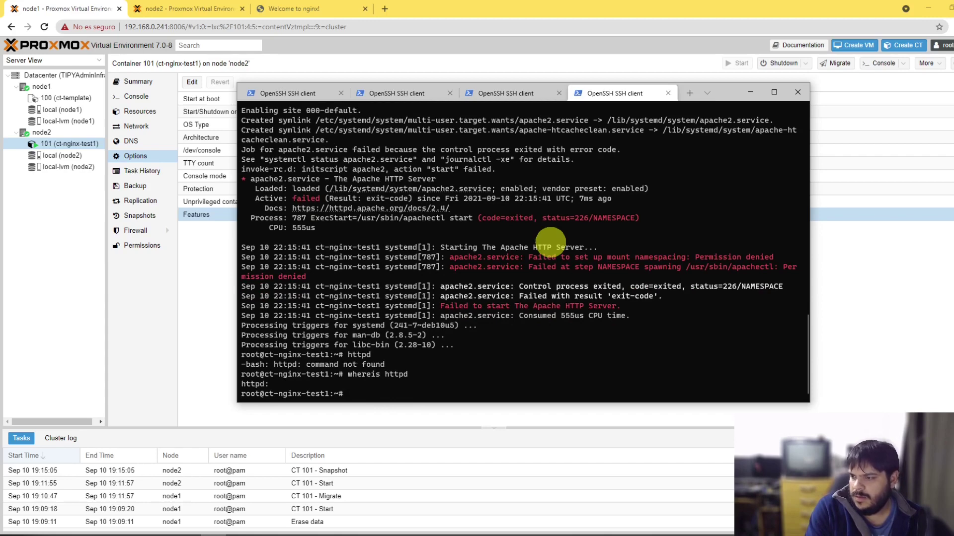
{"action": "key", "text": "Up"}
{"action": "key", "text": "BackSpace"}
{"action": "key", "text": "Return"}
{"action": "key", "text": "Up"}
{"action": "key", "text": "BackSpace"}
{"action": "key", "text": "BackSpace"}
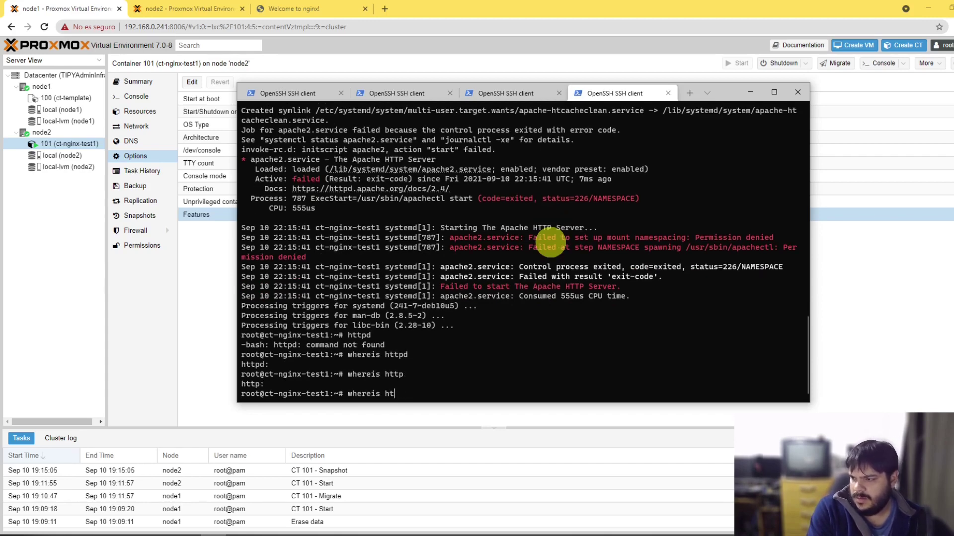
{"action": "type", "text": "usr/"}
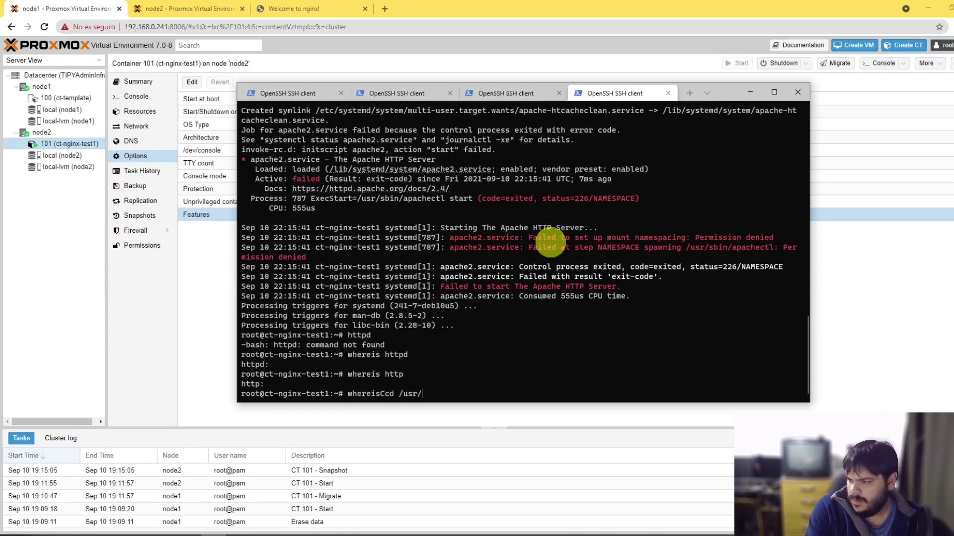
{"action": "type", "text": "sbin"}
{"action": "key", "text": "Return"}
Step: Change into /usr/sbin and list its files
{"action": "type", "text": "ls"}
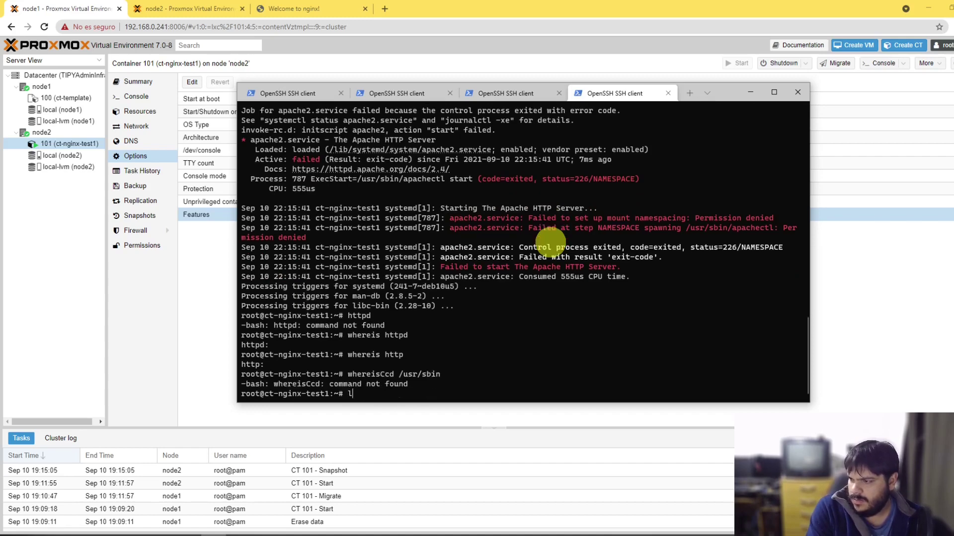
{"action": "key", "text": "Return"}
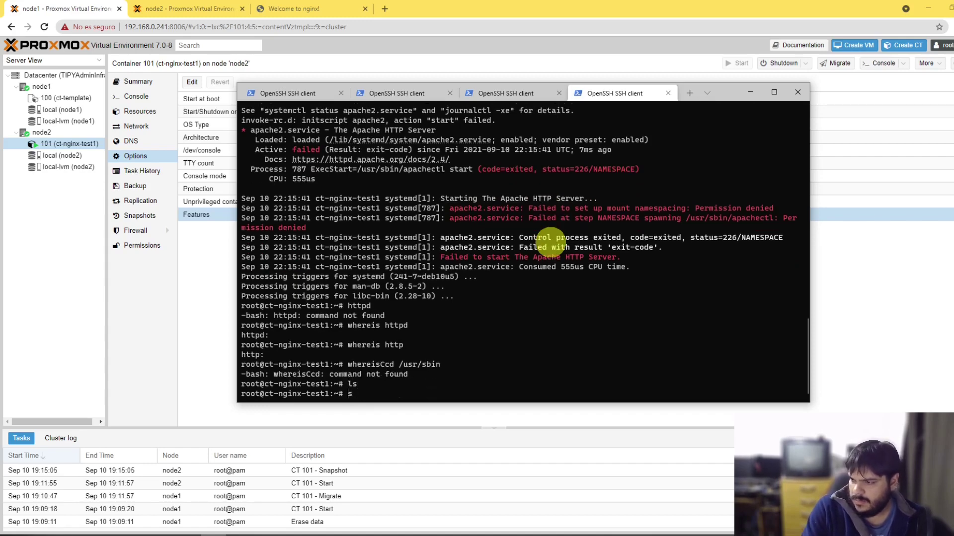
{"action": "key", "text": "ctrl+c"}
{"action": "type", "text": "cd /usr"}
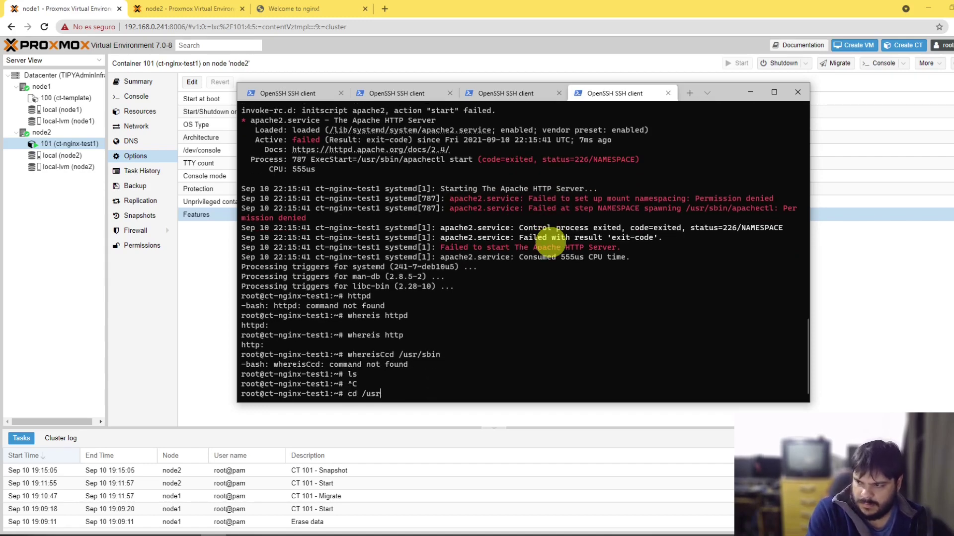
{"action": "type", "text": "/asbin"}
{"action": "key", "text": "Return"}
{"action": "key", "text": "Up"}
{"action": "key", "text": "Left"}
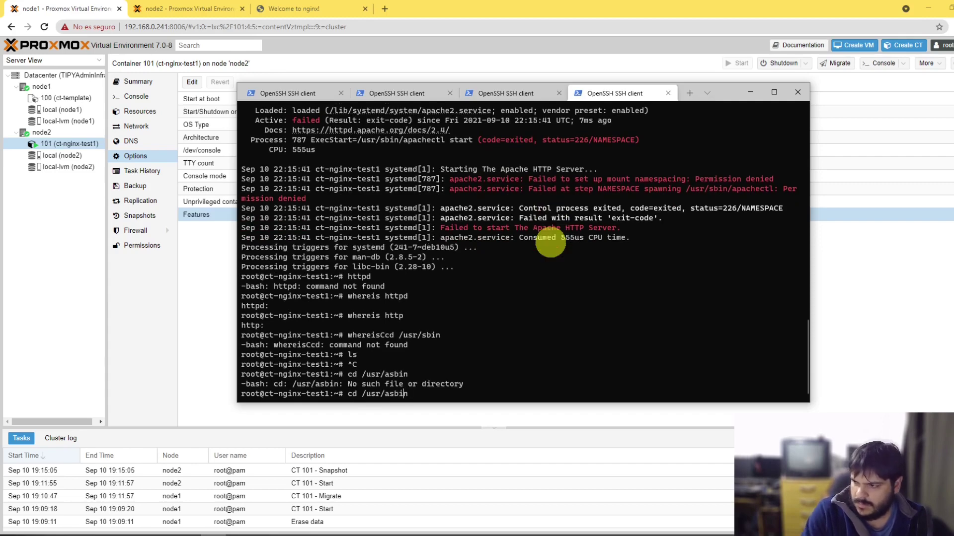
{"action": "key", "text": "BackSpace"}
{"action": "key", "text": "Return"}
{"action": "type", "text": "ls"}
{"action": "key", "text": "Return"}
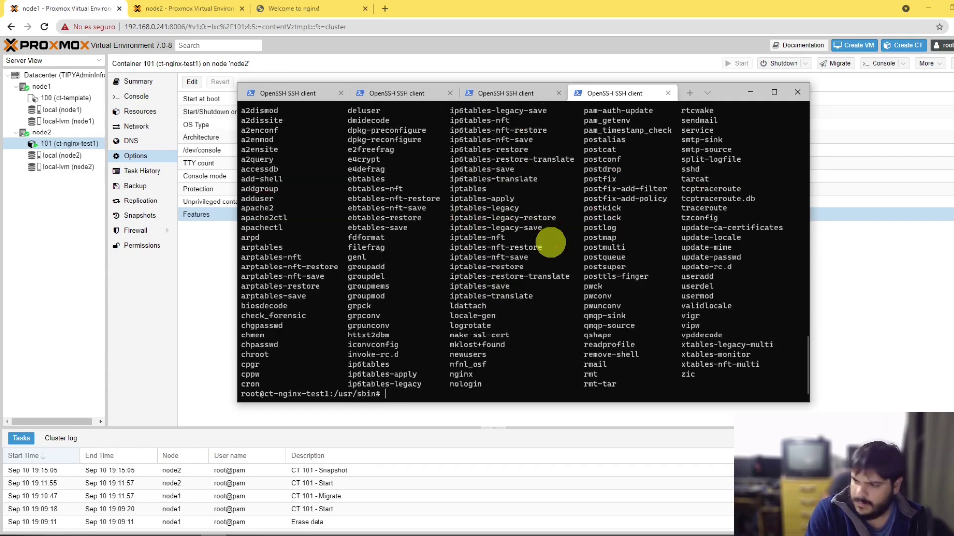
Step: Try starting Apache with httpd, ./httpd and apachectl start, which all fail
{"action": "type", "text": "httpd"}
{"action": "key", "text": "Return"}
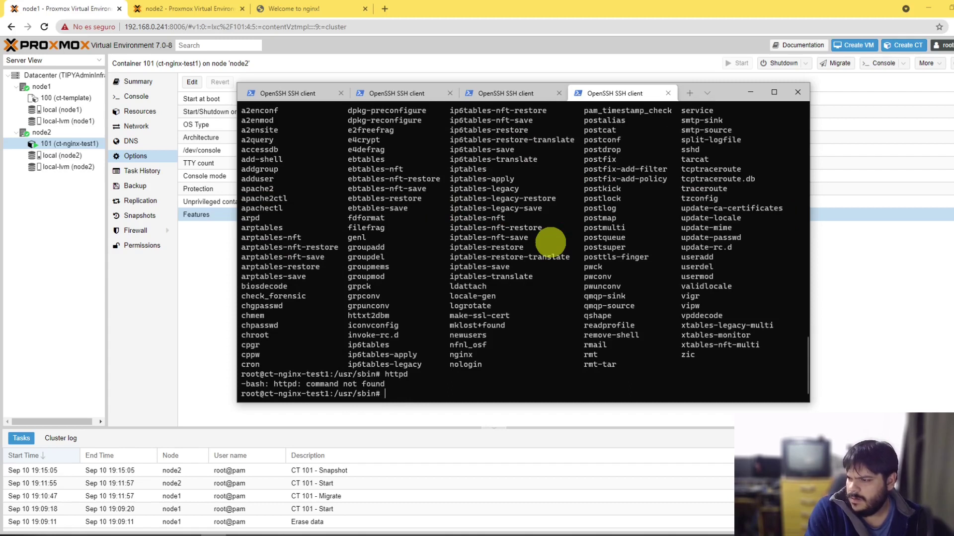
{"action": "type", "text": "./httpd"}
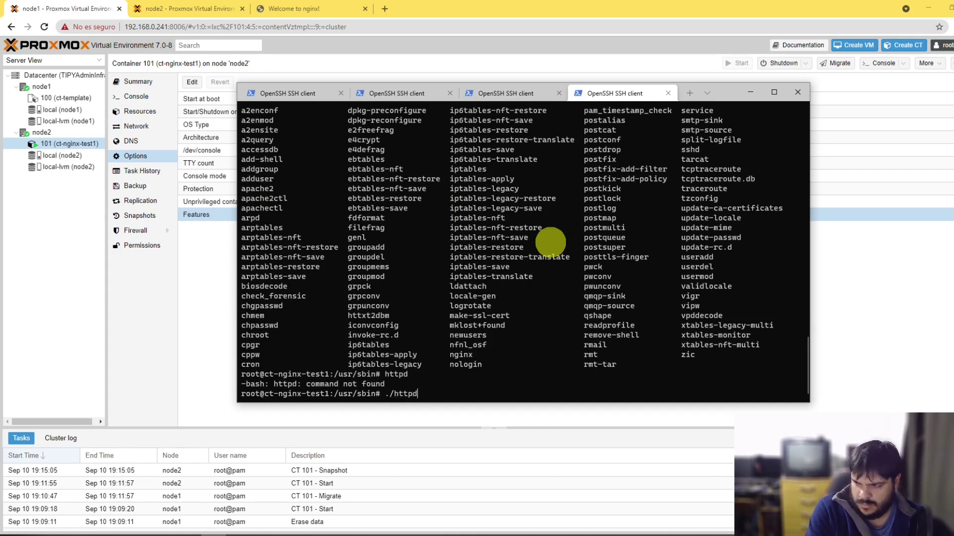
{"action": "key", "text": "Return"}
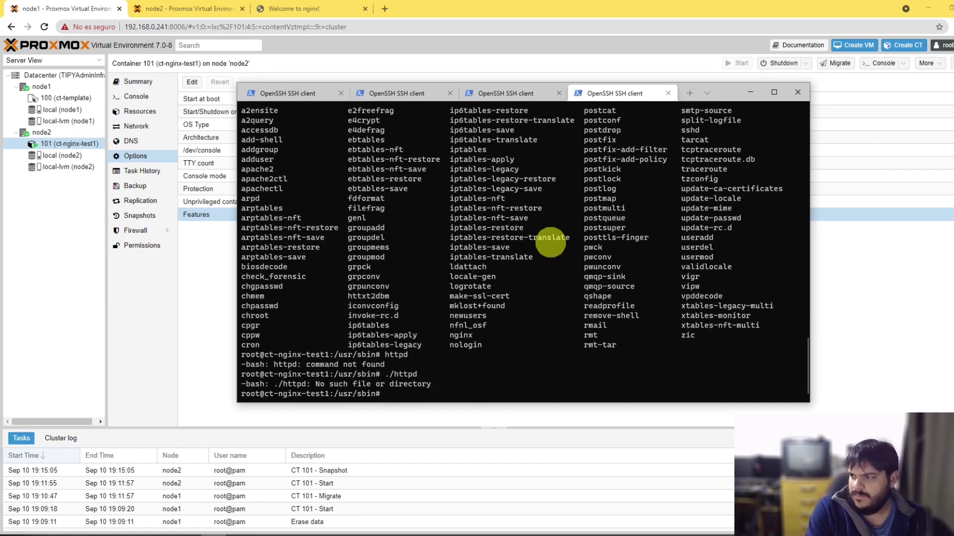
{"action": "type", "text": "apachectl start"}
{"action": "key", "text": "Return"}
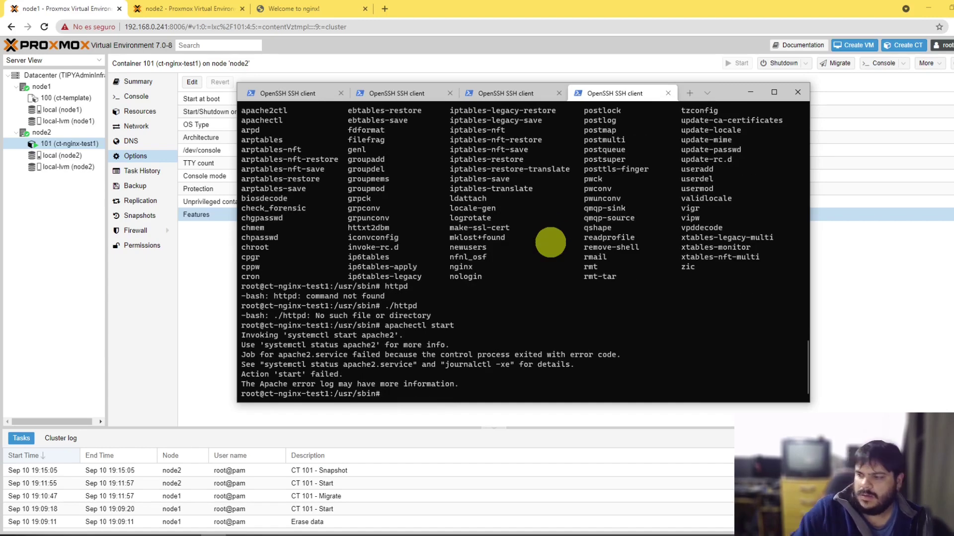
Step: Bring Proxmox back in front and reselect container 101 to show its Options page
{"action": "left_click", "coordinate": [212, 293]}
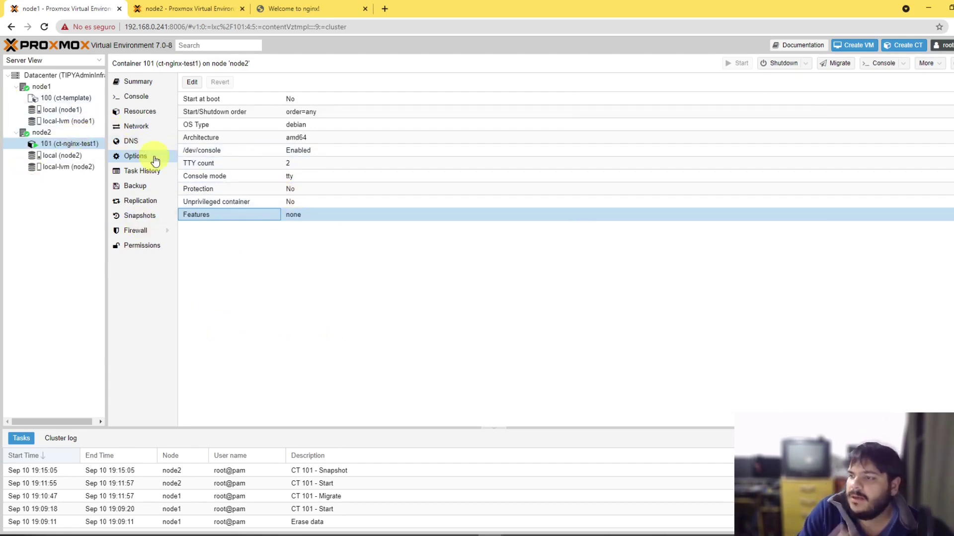
{"action": "left_click", "coordinate": [325, 273]}
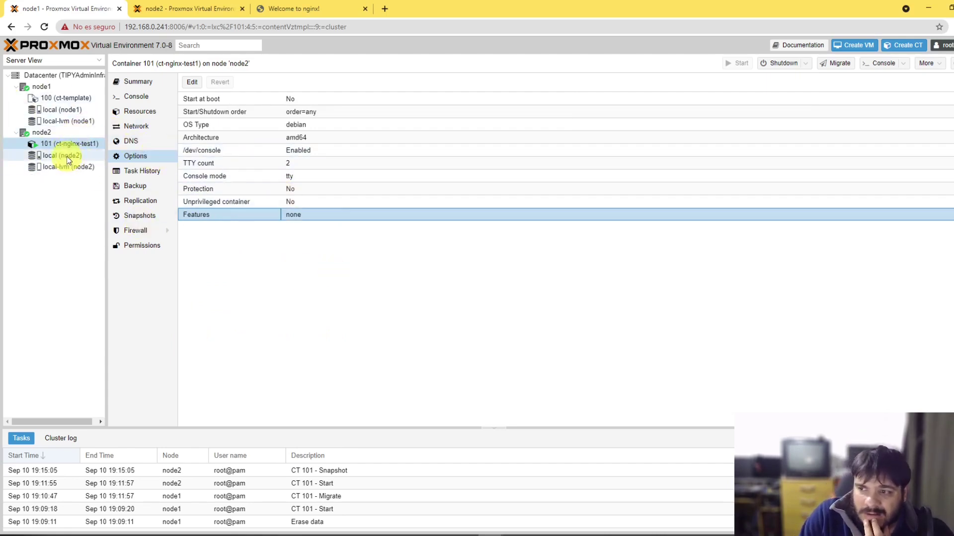
{"action": "left_click", "coordinate": [468, 303]}
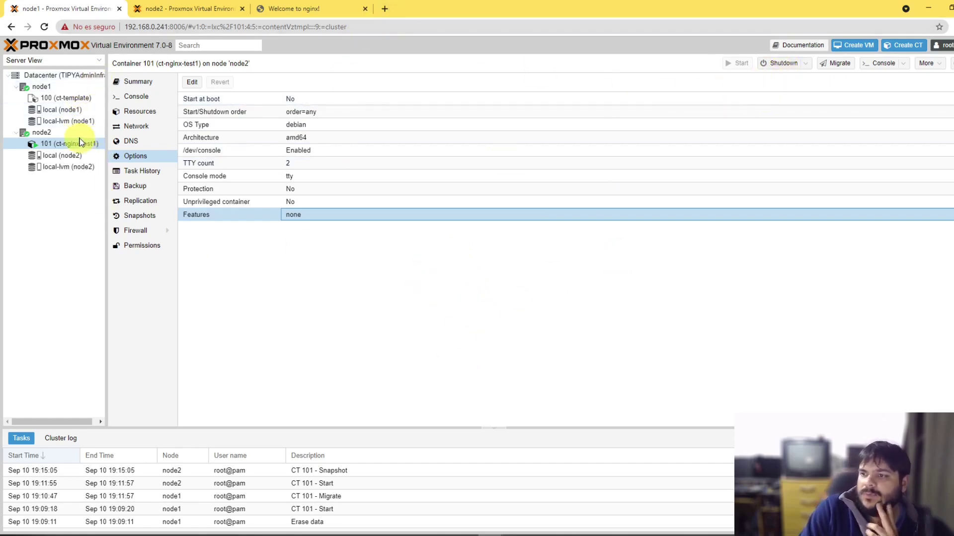
{"action": "left_click", "coordinate": [58, 154]}
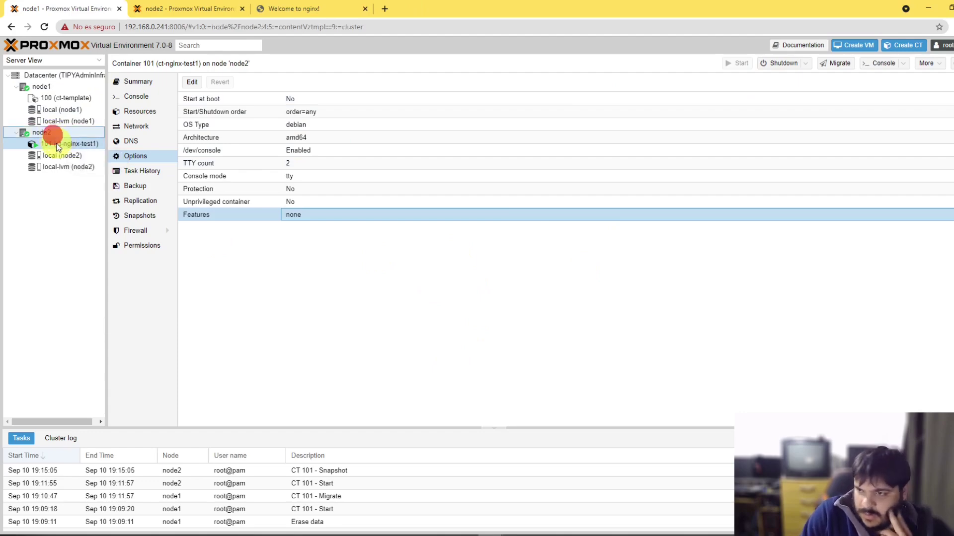
{"action": "left_click", "coordinate": [60, 144]}
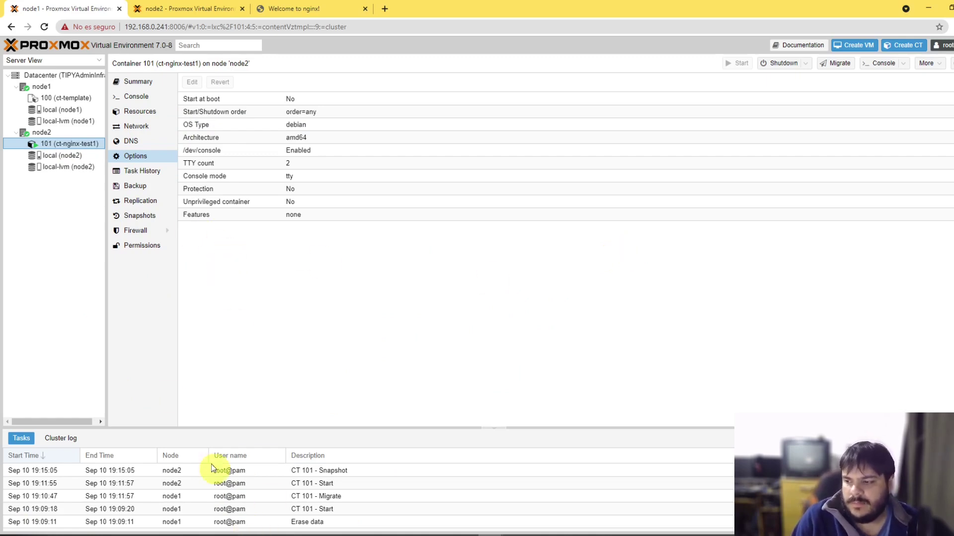
Step: Roll CT 101 back to the AntesdeApache snapshot
{"action": "left_click", "coordinate": [141, 215]}
{"action": "left_click", "coordinate": [265, 111]}
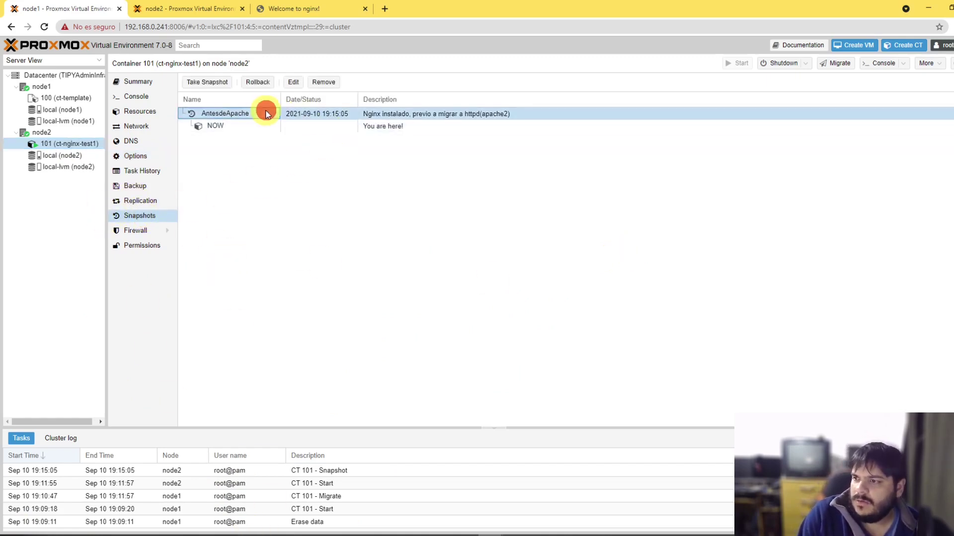
{"action": "left_click", "coordinate": [258, 82]}
{"action": "left_click", "coordinate": [472, 305]}
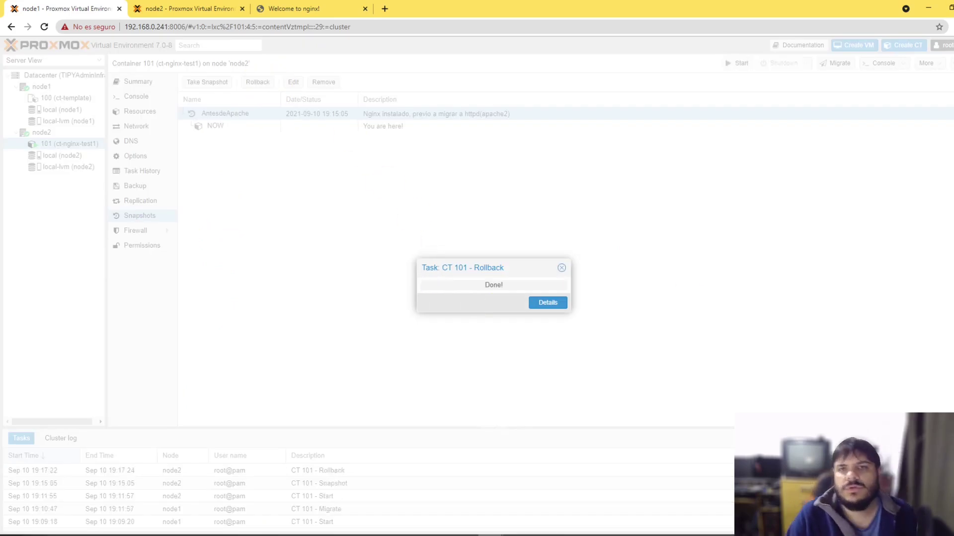
Step: Rerun the ssh command to the container from the terminal
{"action": "key", "text": "alt+Tab"}
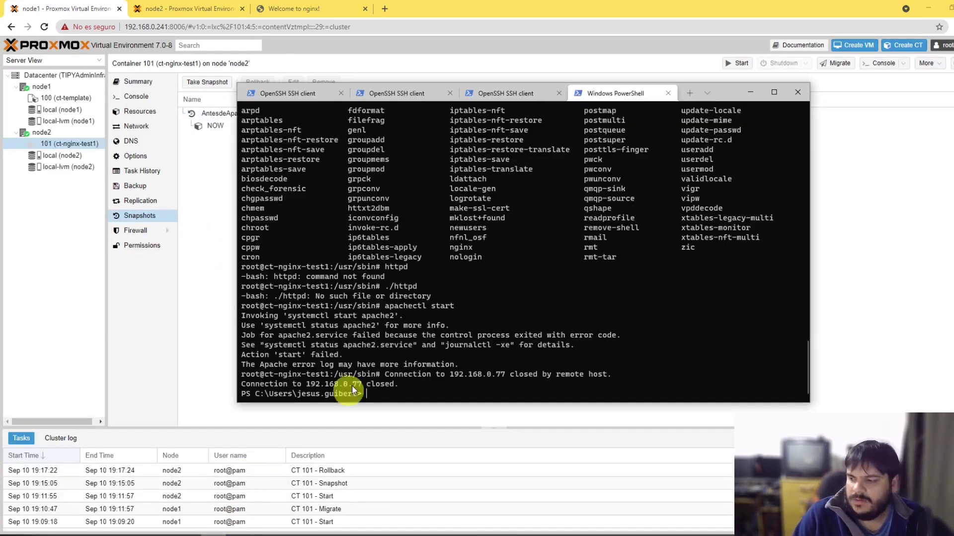
{"action": "key", "text": "Up"}
{"action": "key", "text": "Return"}
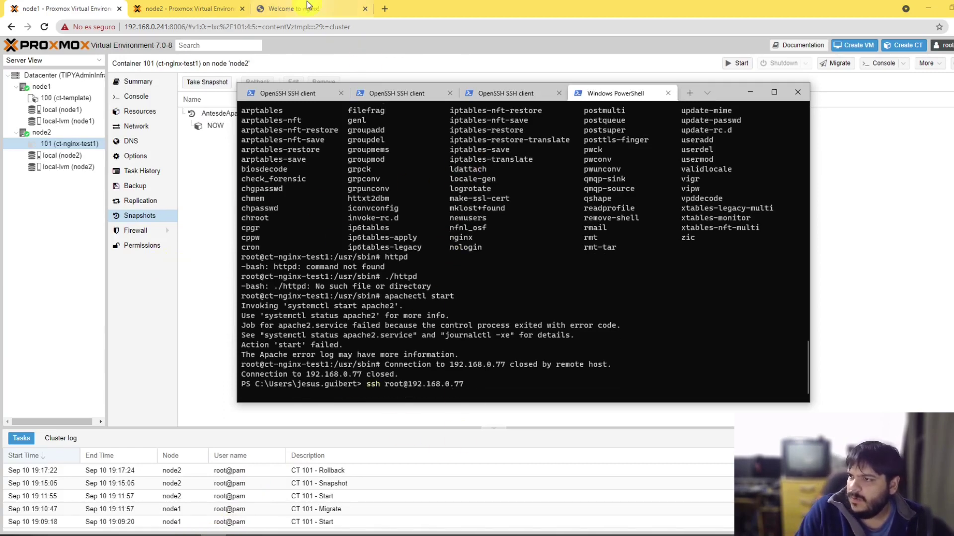
{"action": "left_click", "coordinate": [578, 277]}
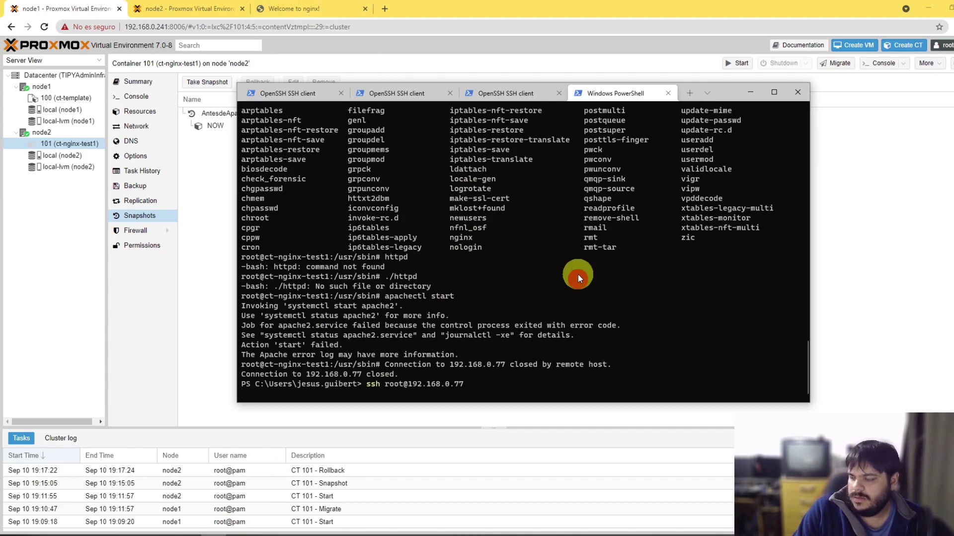
Step: Start container 101 and cancel the hanging ssh attempt, recalling the ssh command
{"action": "left_click", "coordinate": [225, 228]}
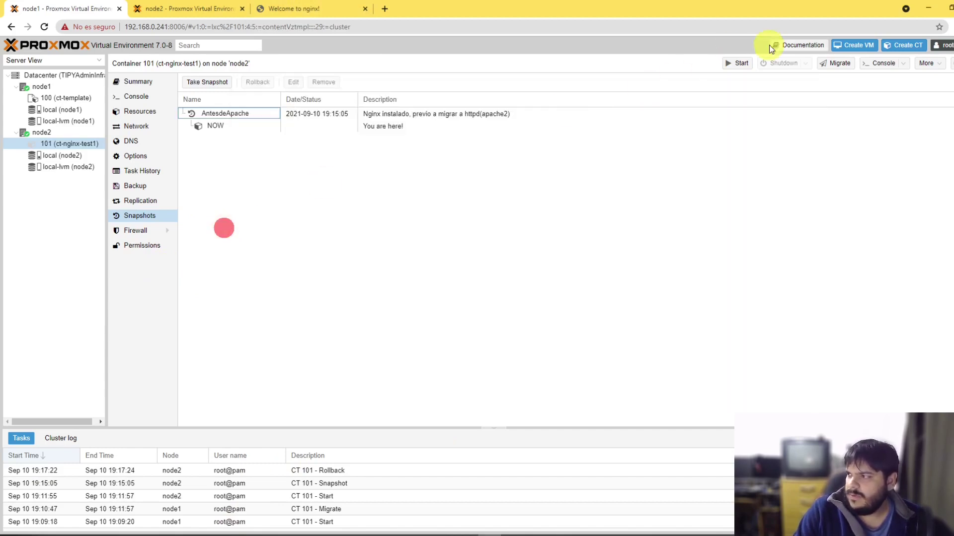
{"action": "left_click", "coordinate": [738, 63]}
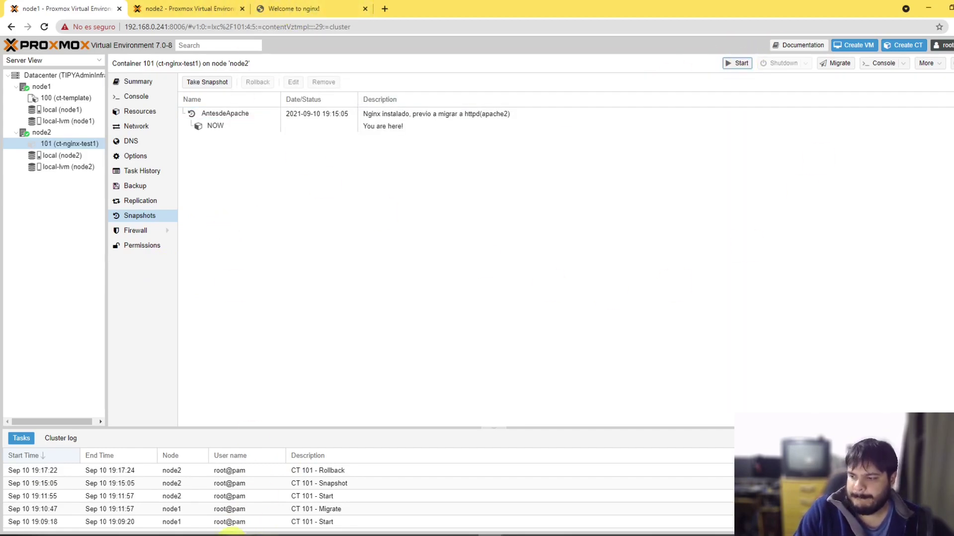
{"action": "left_click", "coordinate": [218, 534]}
{"action": "left_click", "coordinate": [331, 342]}
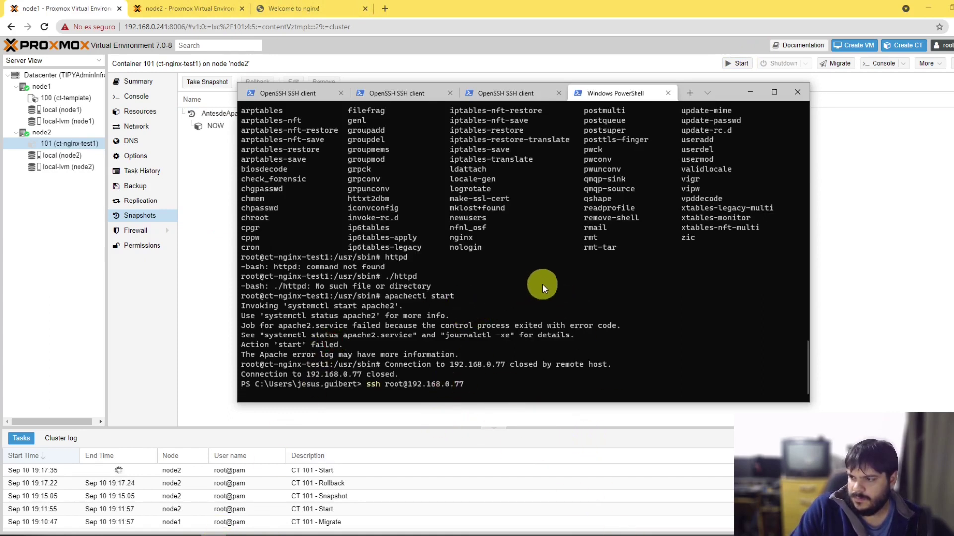
{"action": "key", "text": "ctrl+c"}
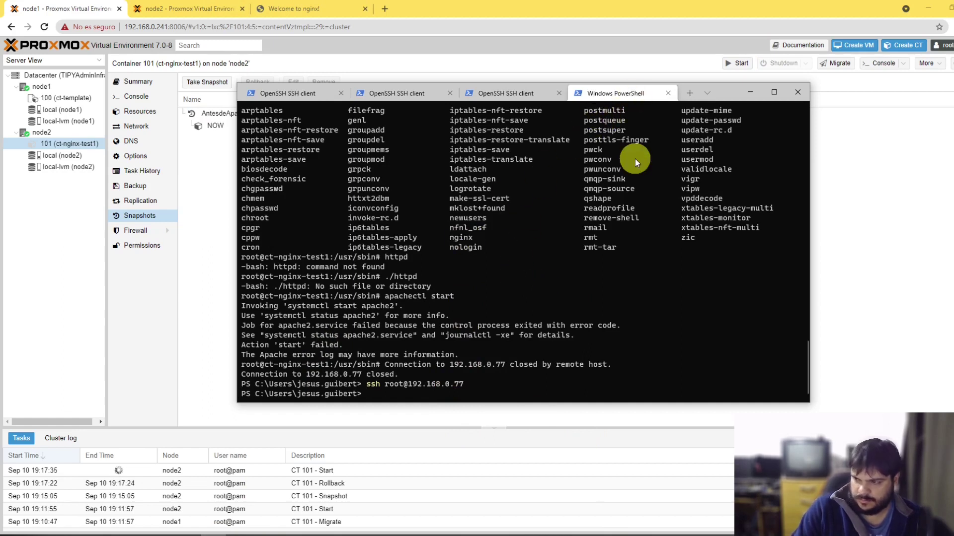
{"action": "key", "text": "Up"}
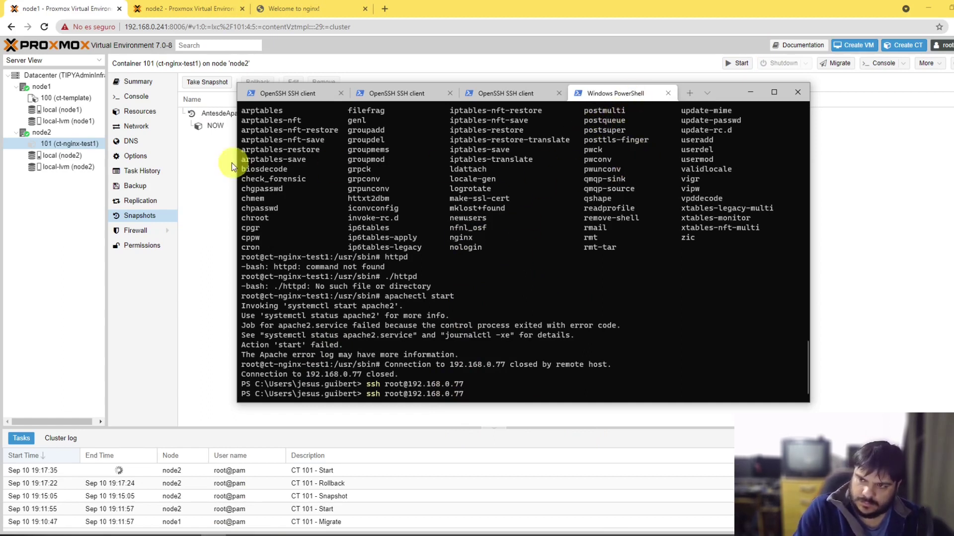
{"action": "left_click", "coordinate": [210, 193]}
Step: Check the CT 101 Start task details until the container start completes
{"action": "left_click", "coordinate": [55, 155]}
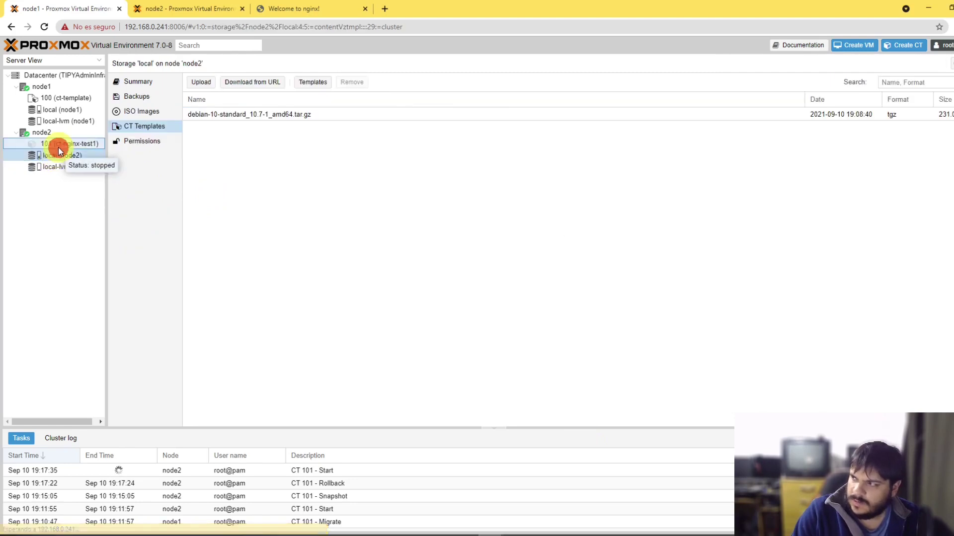
{"action": "left_click", "coordinate": [58, 146]}
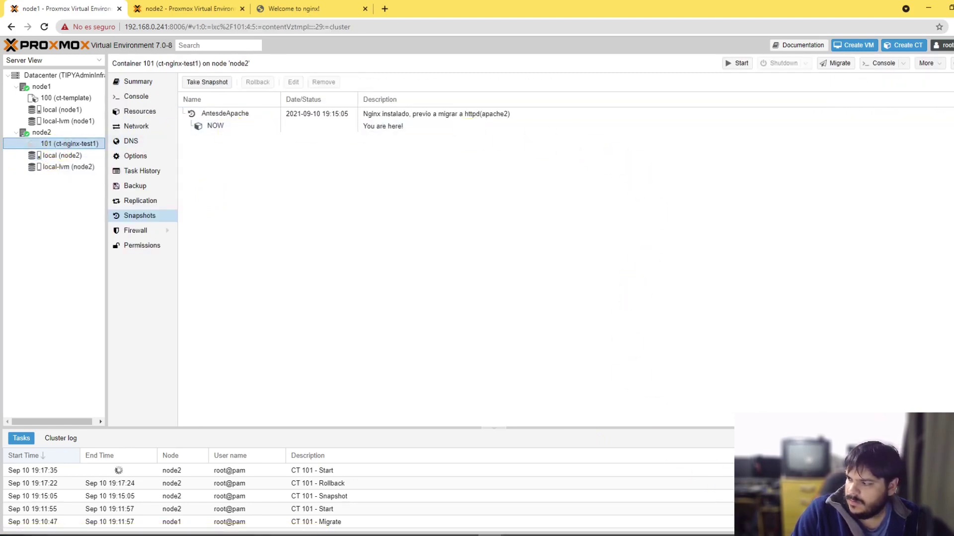
{"action": "double_click", "coordinate": [318, 470]}
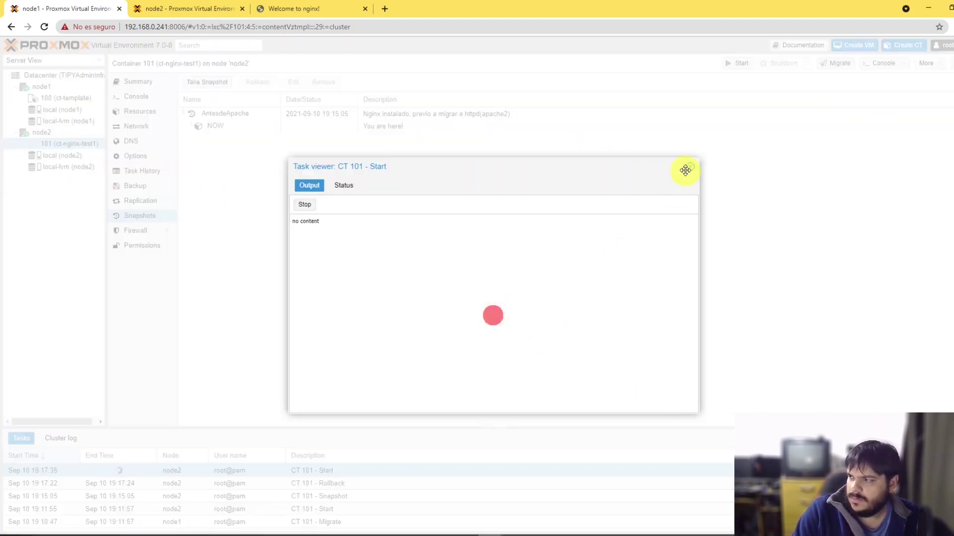
{"action": "left_click", "coordinate": [687, 167]}
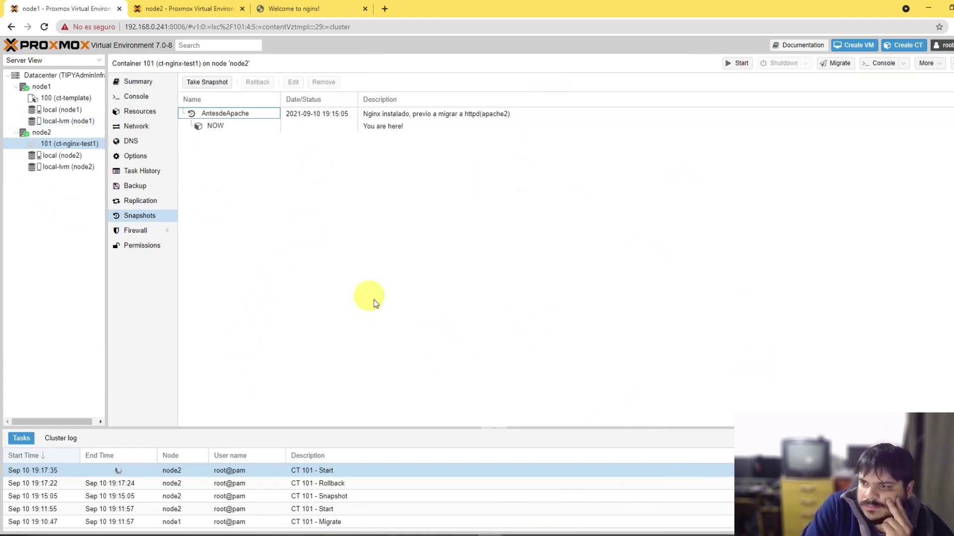
{"action": "left_click", "coordinate": [251, 535]}
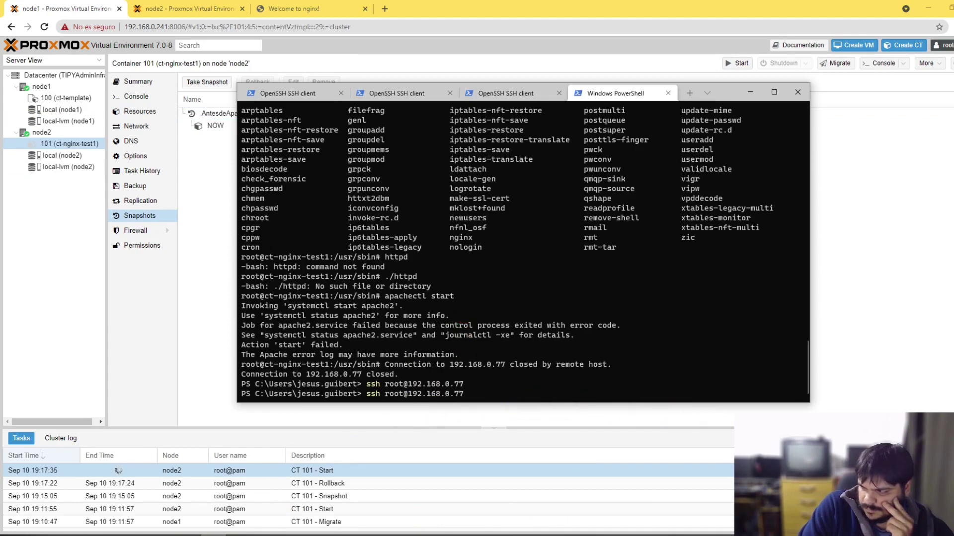
{"action": "double_click", "coordinate": [745, 470]}
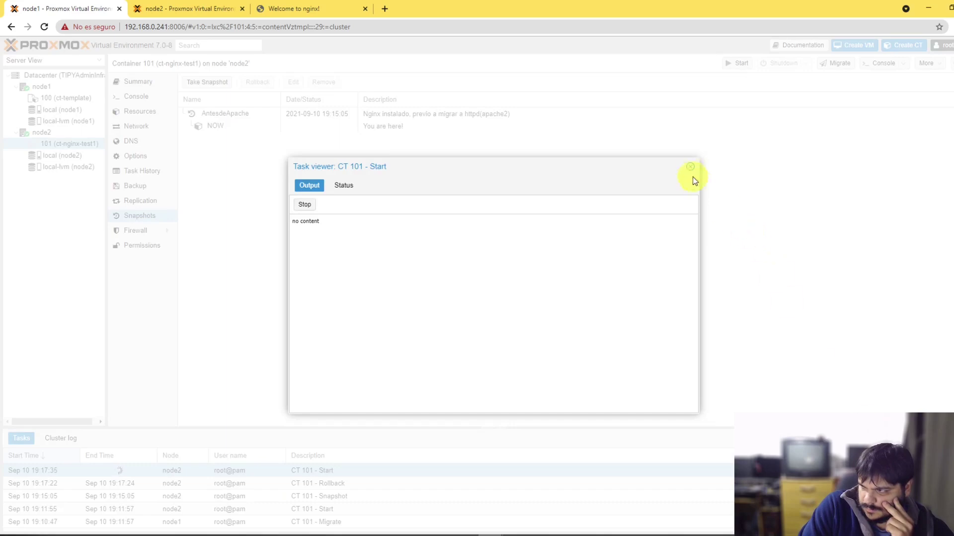
{"action": "left_click", "coordinate": [690, 166]}
Step: Select the AntesdeApache snapshot in the list and return to the terminal
{"action": "left_click", "coordinate": [709, 328]}
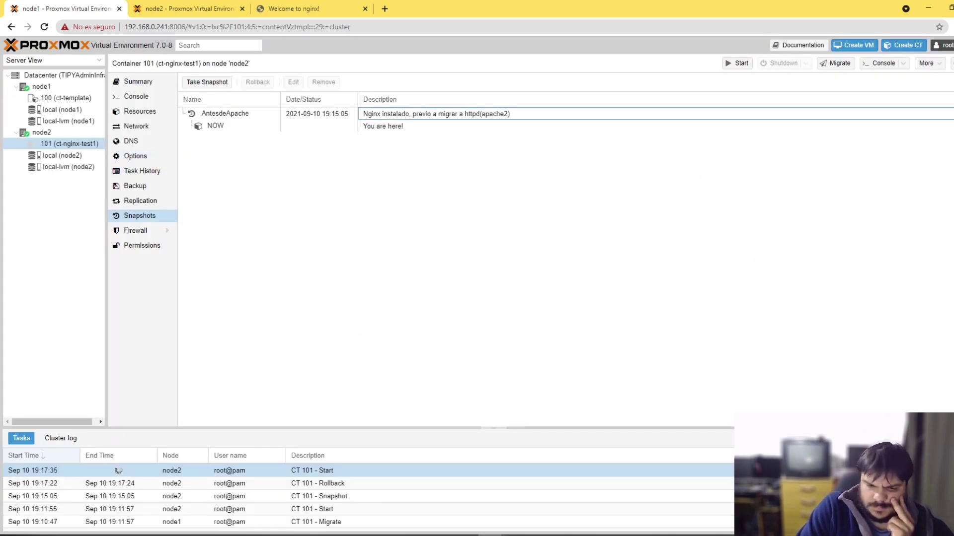
{"action": "left_click", "coordinate": [801, 353]}
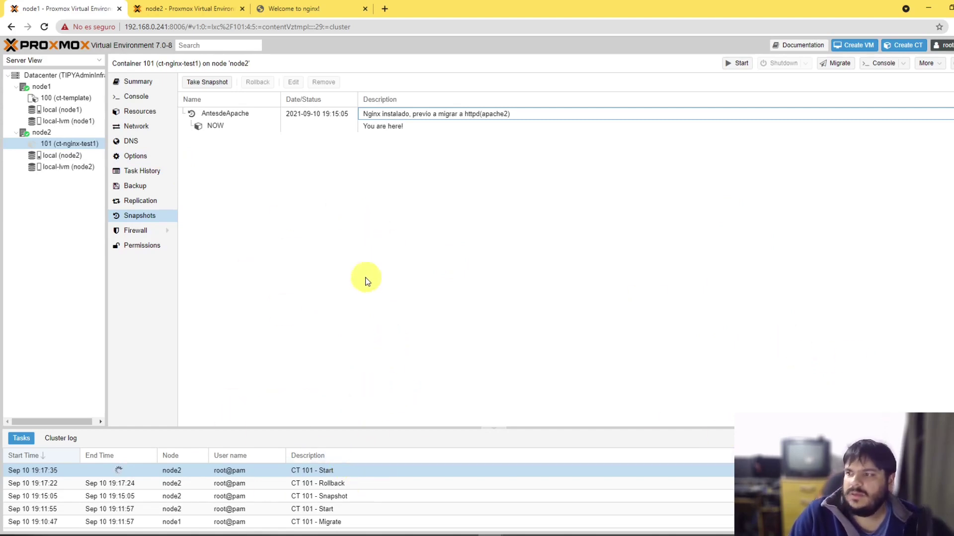
{"action": "left_click", "coordinate": [315, 128]}
{"action": "left_click", "coordinate": [210, 117]}
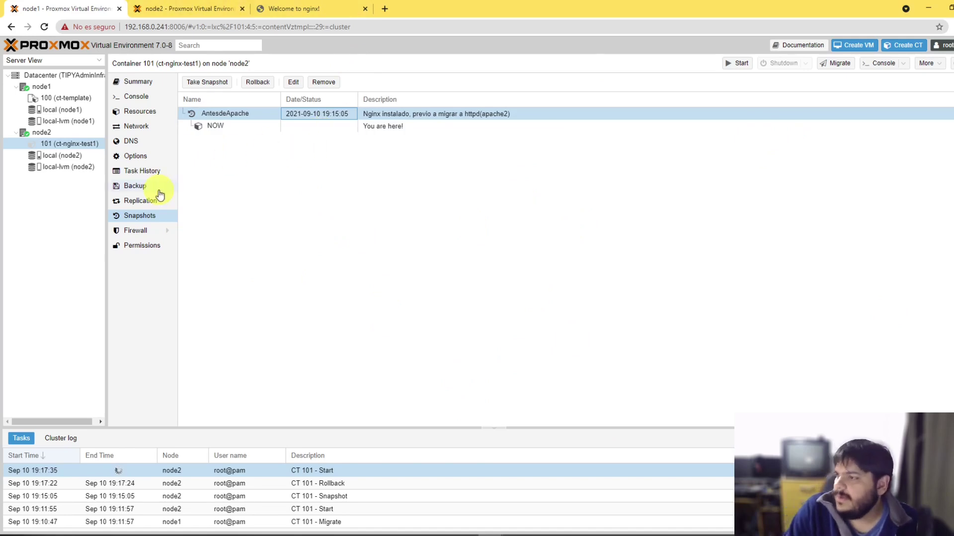
{"action": "left_click", "coordinate": [551, 257]}
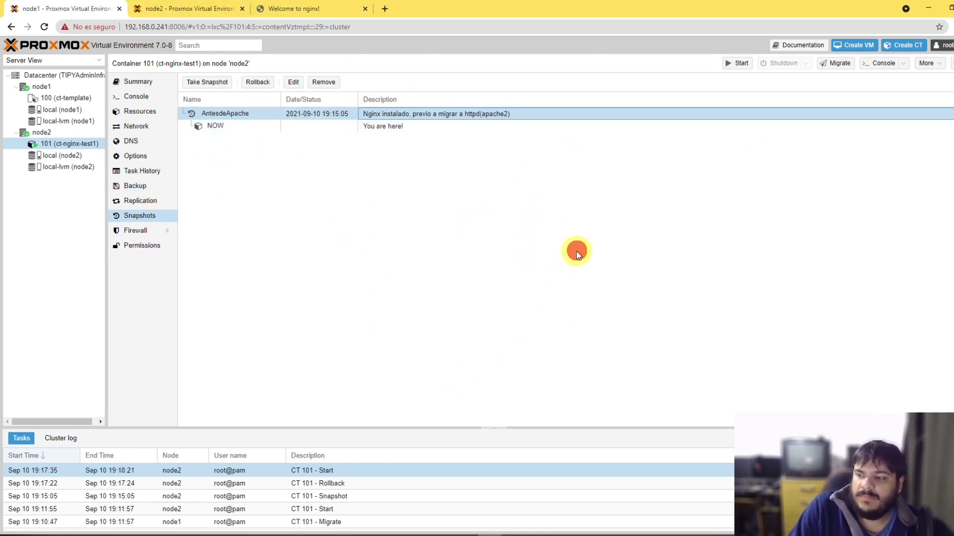
{"action": "left_click", "coordinate": [228, 531]}
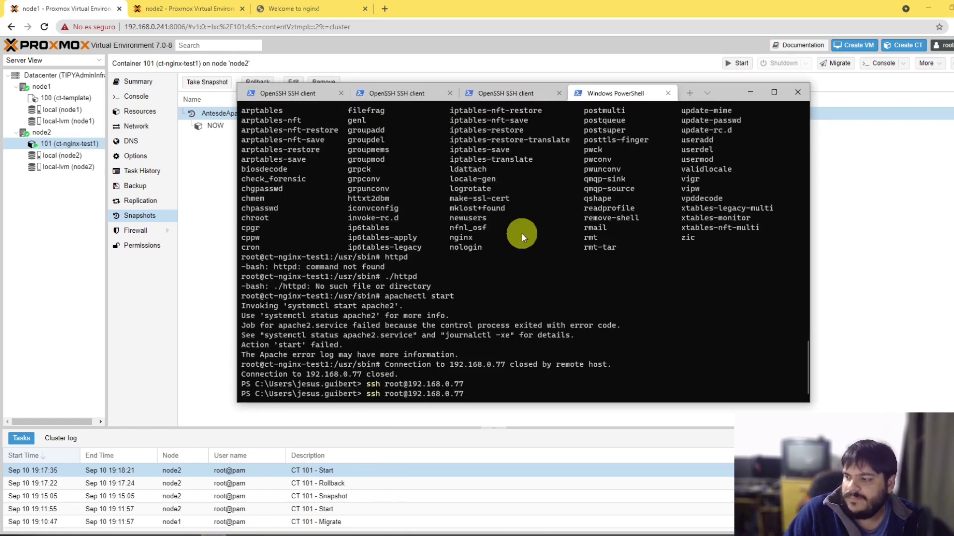
{"action": "key", "text": "Return"}
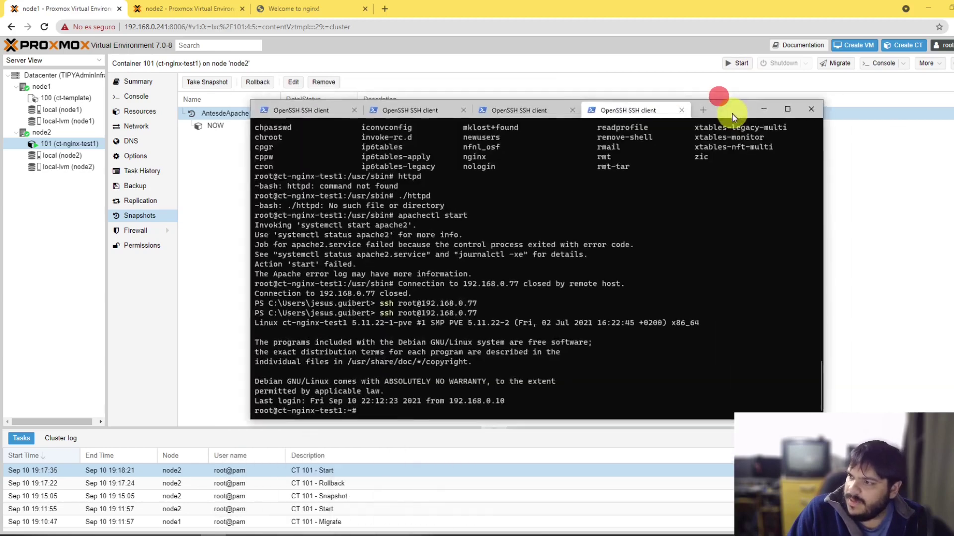
{"action": "left_click_drag", "start_coordinate": [722, 92], "coordinate": [769, 146]}
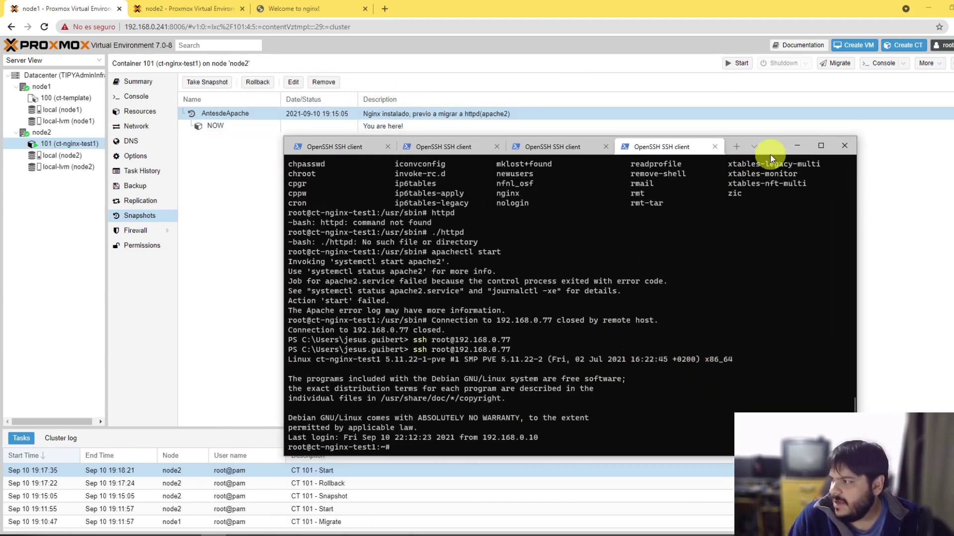
{"action": "left_click_drag", "start_coordinate": [772, 146], "coordinate": [691, 145]}
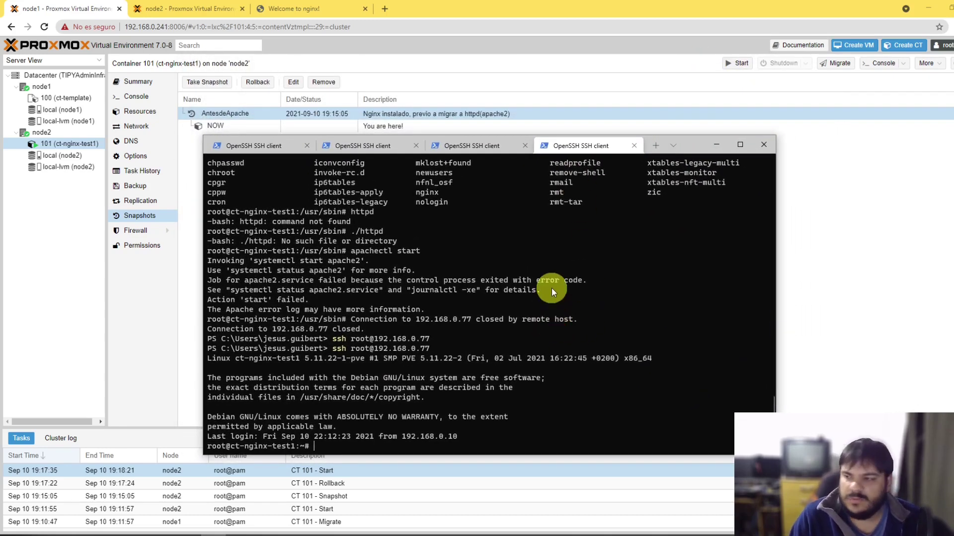
{"action": "key", "text": "Return"}
{"action": "key", "text": "Return"}
{"action": "key", "text": "Return"}
{"action": "key", "text": "Return"}
{"action": "key", "text": "Return"}
{"action": "key", "text": "Return"}
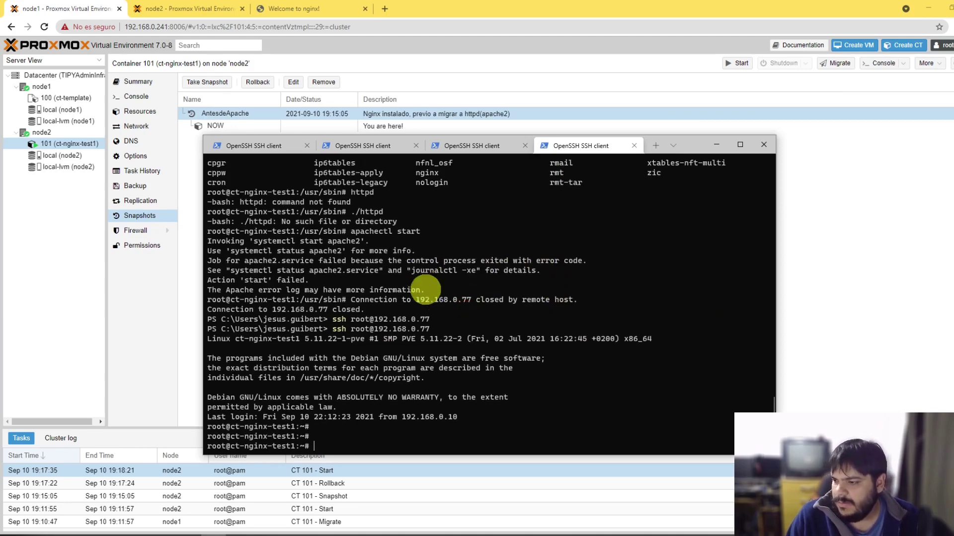
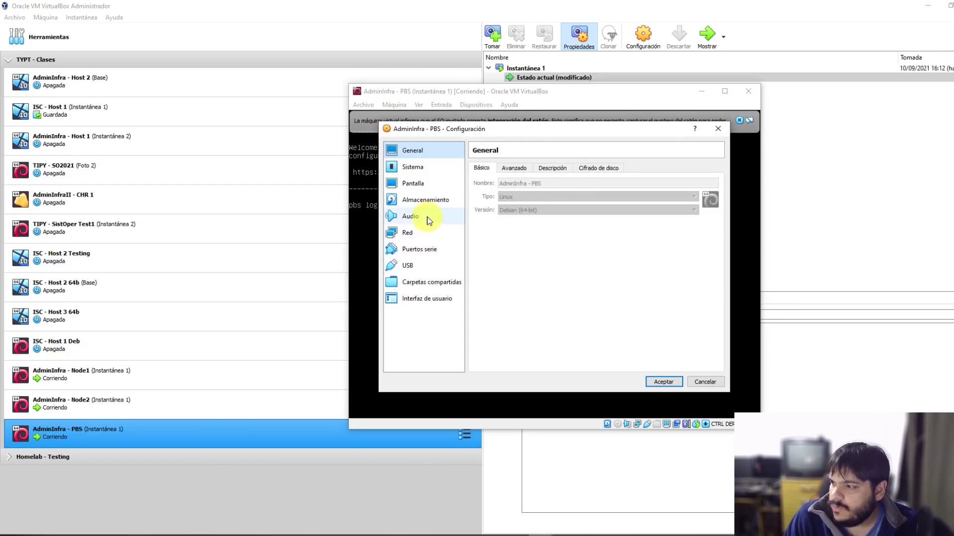
Step: Check the IDE controller, cancel the settings, and power off the running AdminInfra - PBS machine
{"action": "left_click", "coordinate": [419, 231]}
{"action": "left_click", "coordinate": [426, 199]}
{"action": "left_click", "coordinate": [534, 323]}
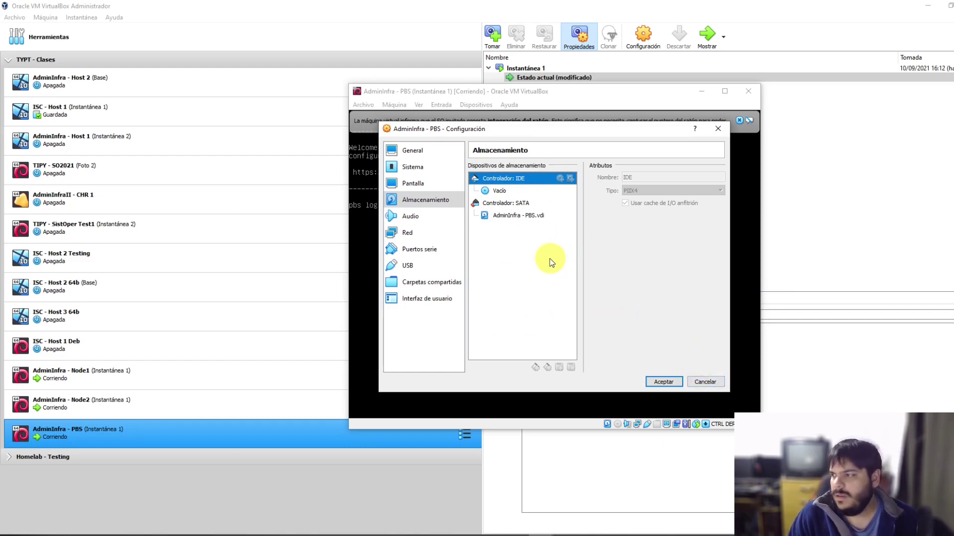
{"action": "left_click", "coordinate": [705, 382]}
{"action": "left_click", "coordinate": [739, 120]}
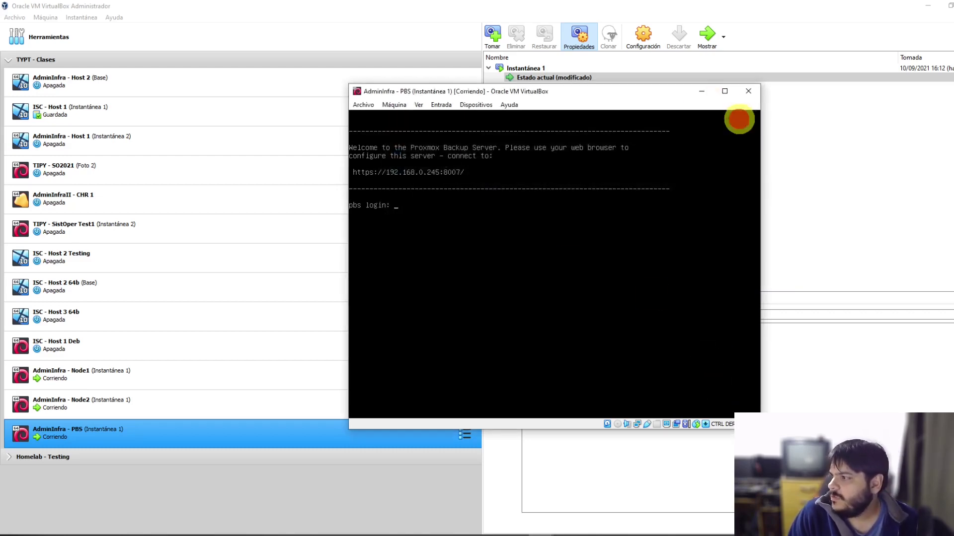
{"action": "left_click", "coordinate": [753, 92]}
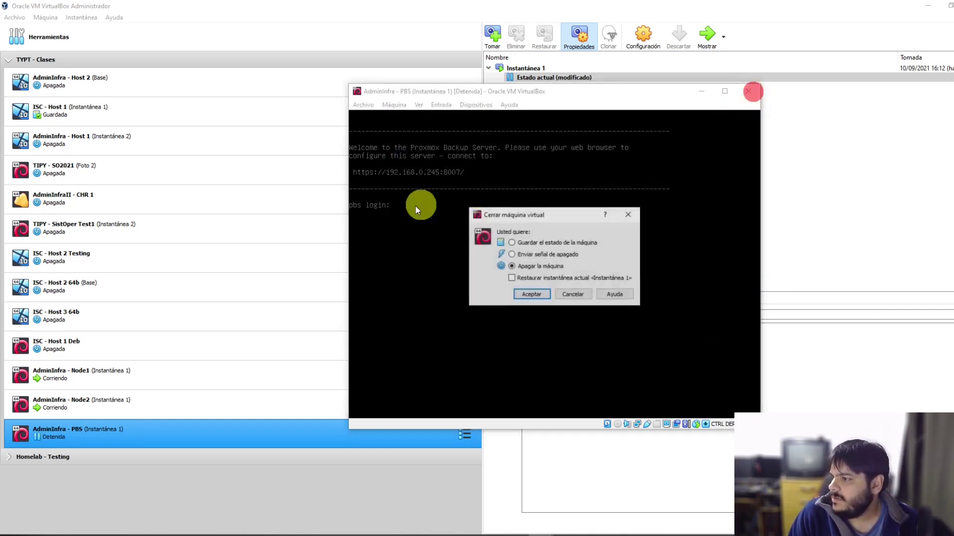
{"action": "left_click", "coordinate": [530, 295]}
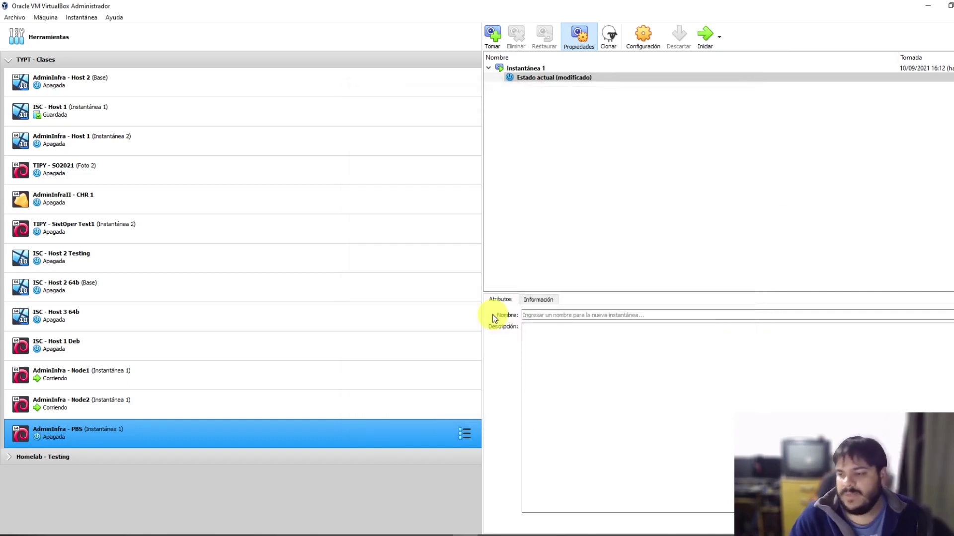
Step: Reopen the powered-off machine's settings at the Almacenamiento page
{"action": "left_click", "coordinate": [644, 41]}
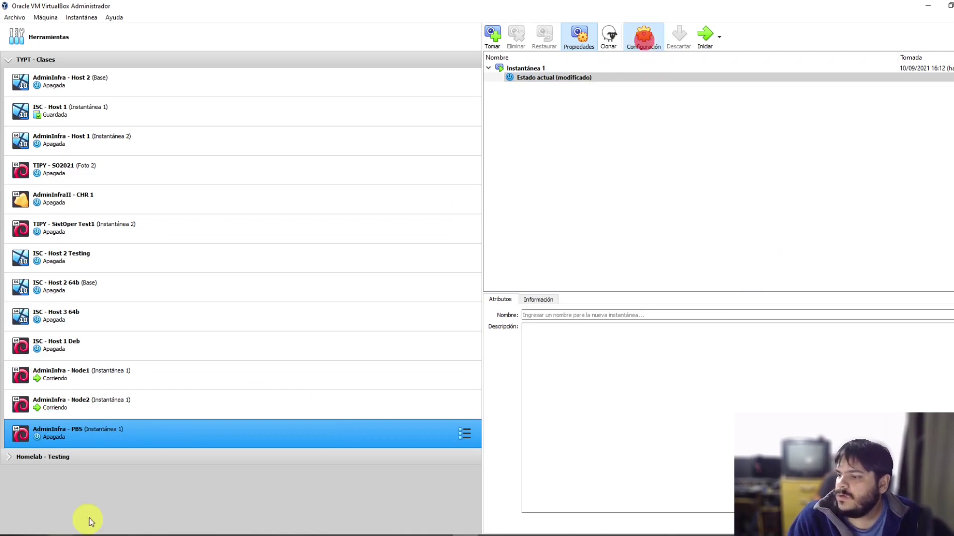
{"action": "left_click", "coordinate": [364, 214]}
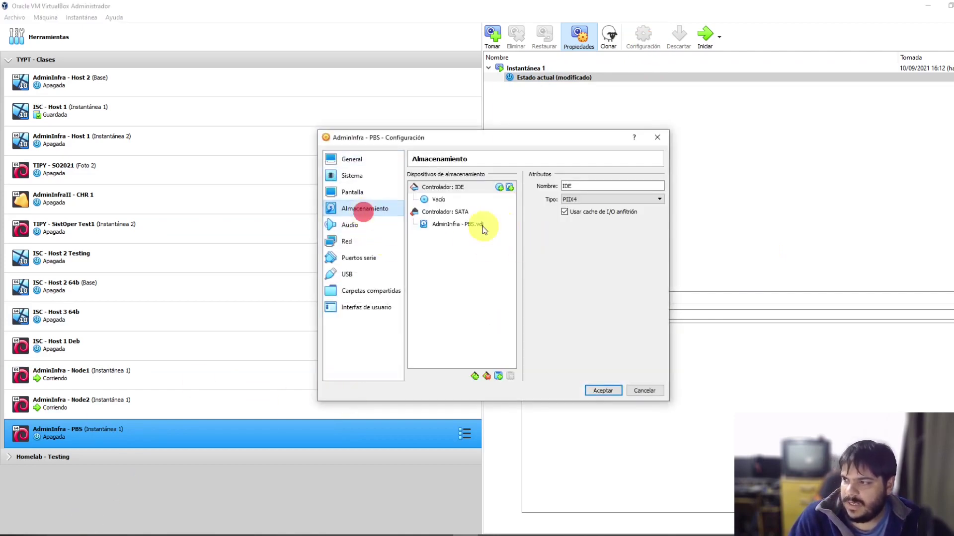
{"action": "left_click", "coordinate": [454, 288]}
Step: Add a hard disk to the SATA controller, try an existing Disk1 file, then cancel when it isn't found
{"action": "left_click", "coordinate": [454, 214]}
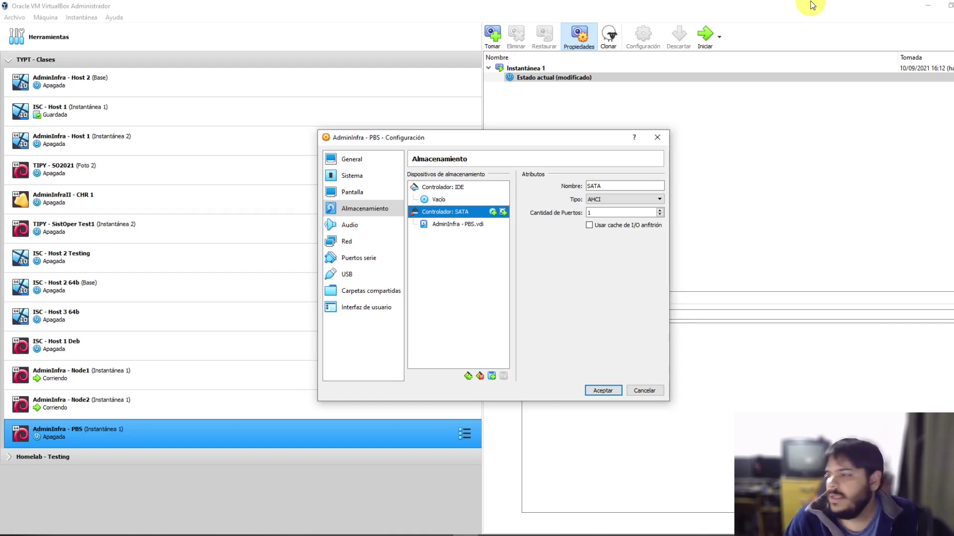
{"action": "left_click", "coordinate": [490, 376]}
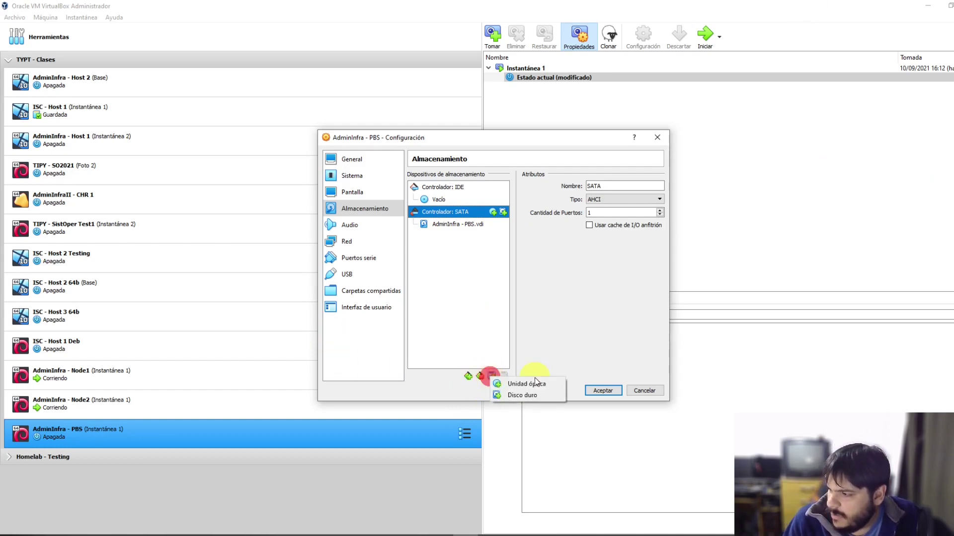
{"action": "left_click", "coordinate": [520, 399]}
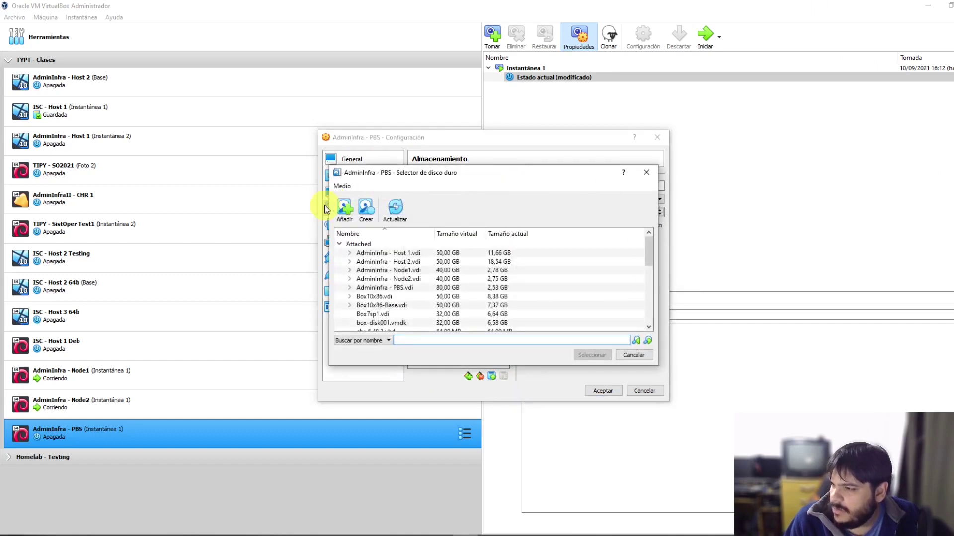
{"action": "left_click", "coordinate": [347, 211]}
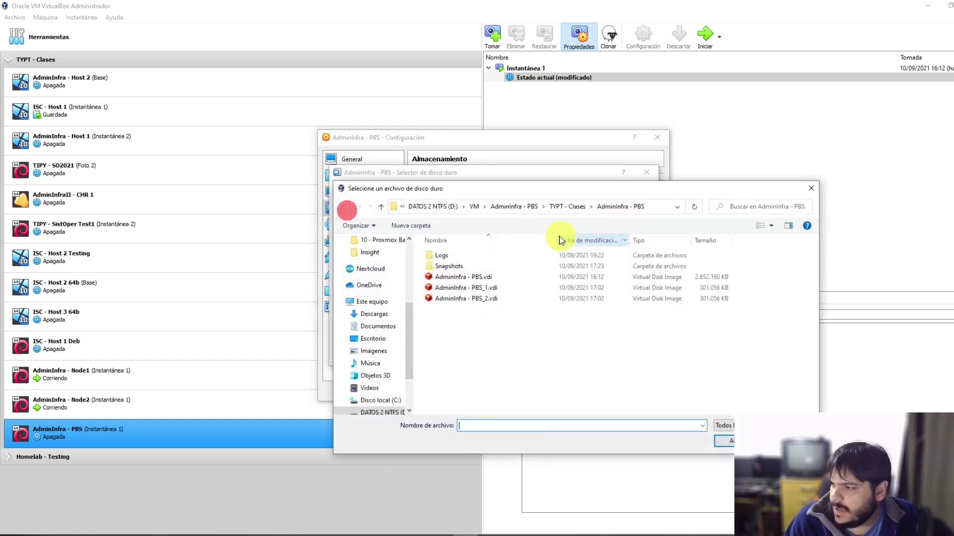
{"action": "left_click", "coordinate": [484, 426]}
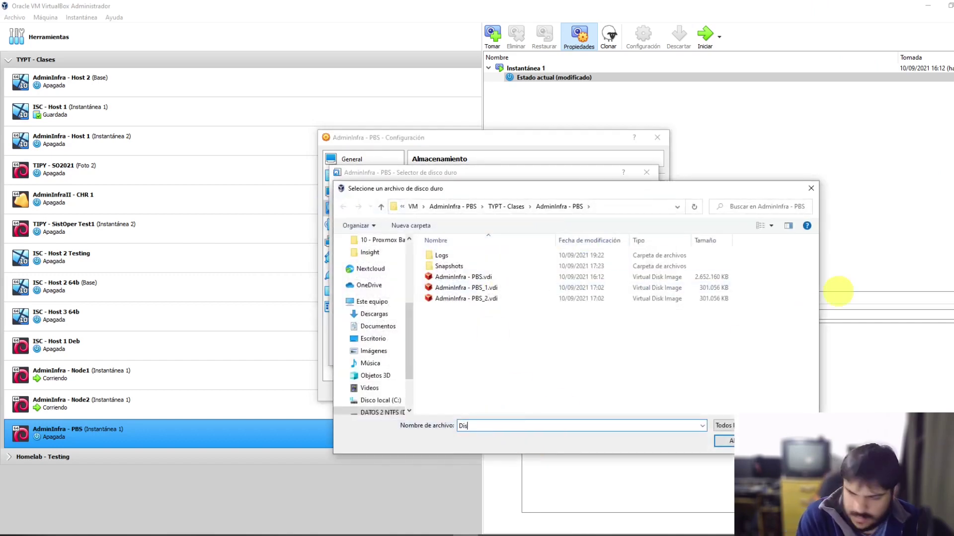
{"action": "key", "text": "Return"}
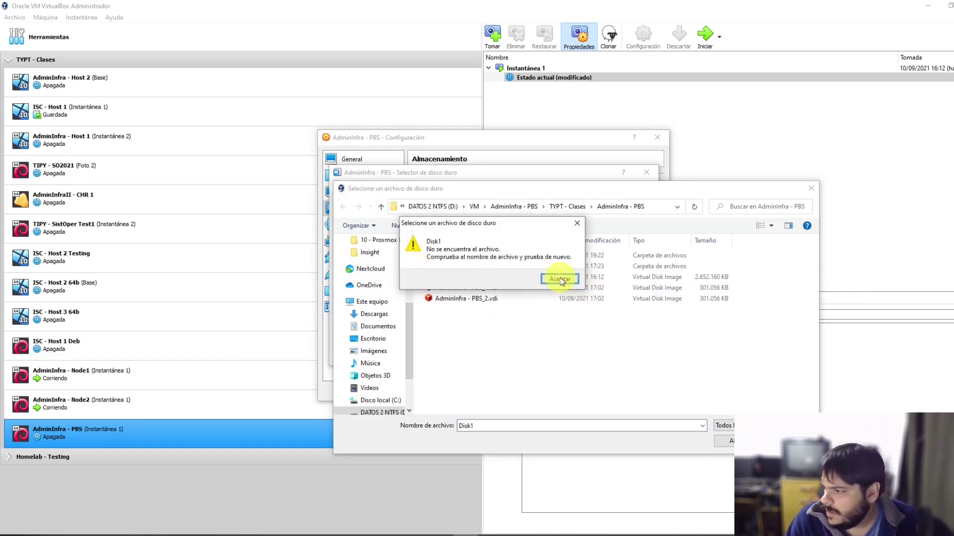
{"action": "left_click", "coordinate": [559, 277]}
{"action": "left_click", "coordinate": [790, 441]}
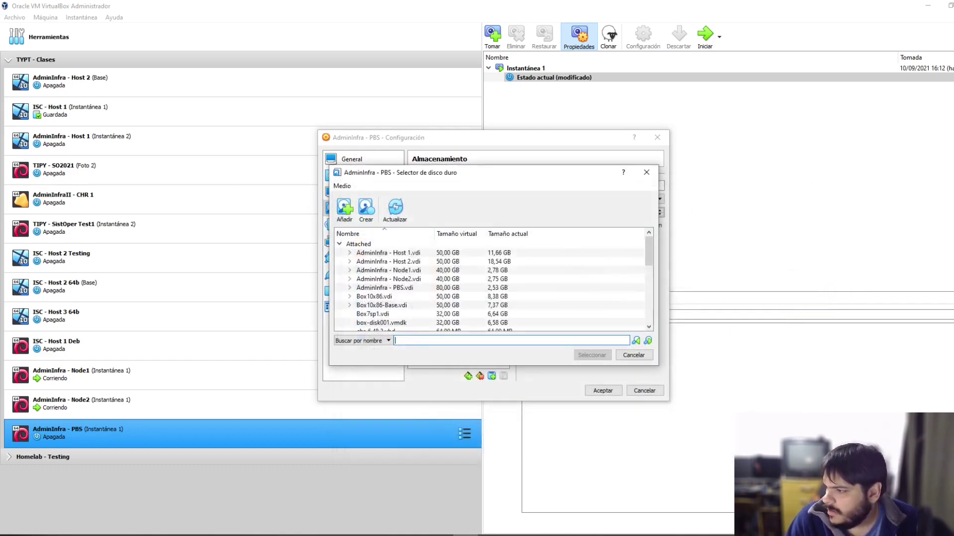
Step: Create the 20 GB AdminInfra - Disk1.vdi and attach it to the SATA controller
{"action": "left_click", "coordinate": [364, 211]}
{"action": "left_click", "coordinate": [576, 221]}
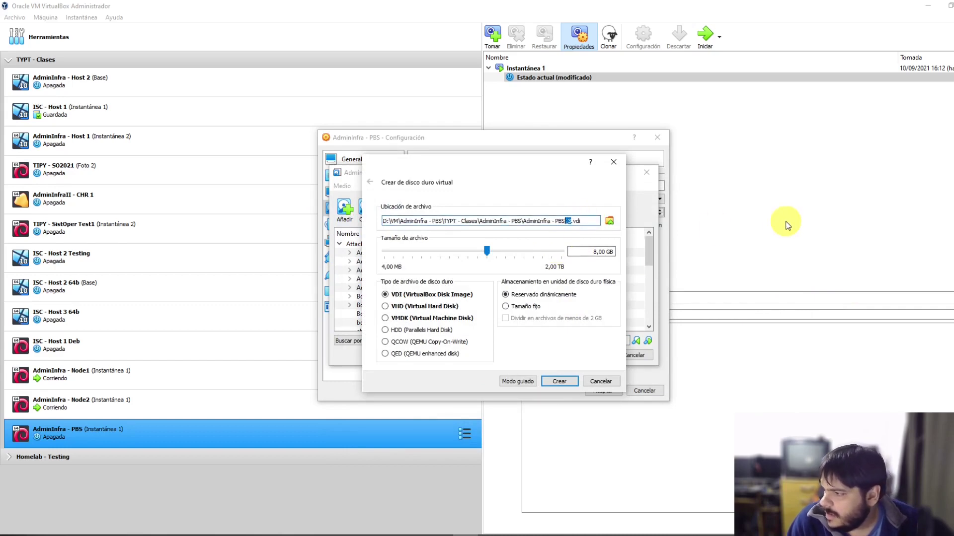
{"action": "type", "text": "Disk"}
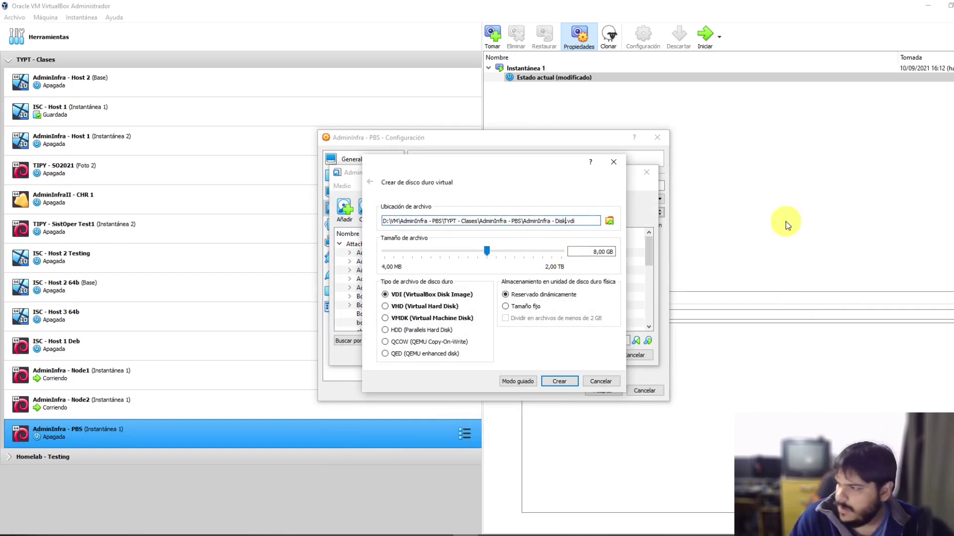
{"action": "type", "text": "1"}
{"action": "left_click", "coordinate": [591, 252]}
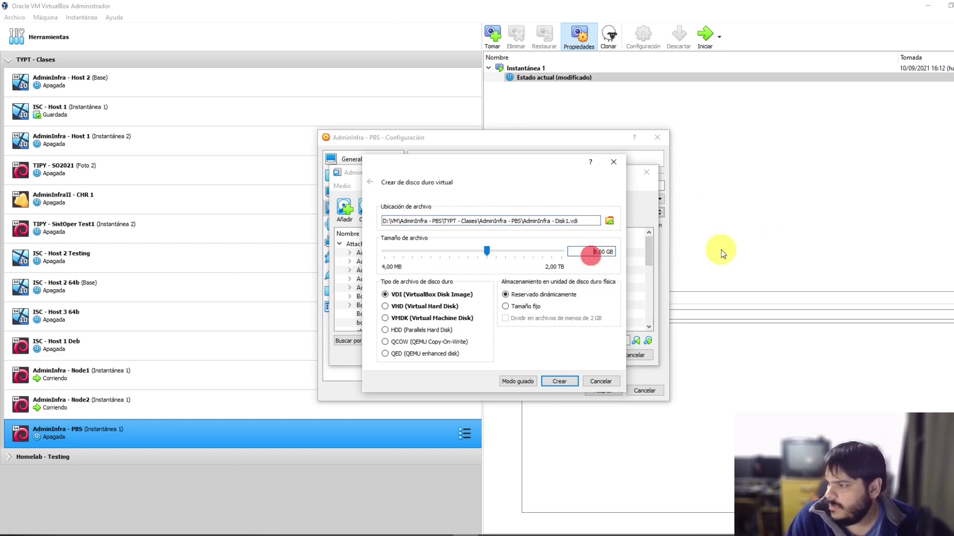
{"action": "key", "text": "Delete"}
{"action": "type", "text": "10"}
{"action": "key", "text": "BackSpace"}
{"action": "key", "text": "BackSpace"}
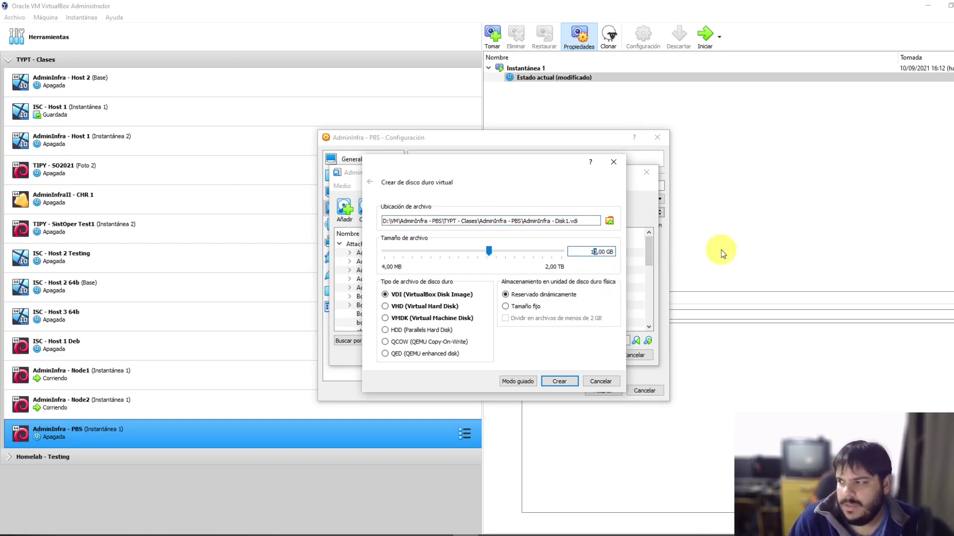
{"action": "type", "text": "20"}
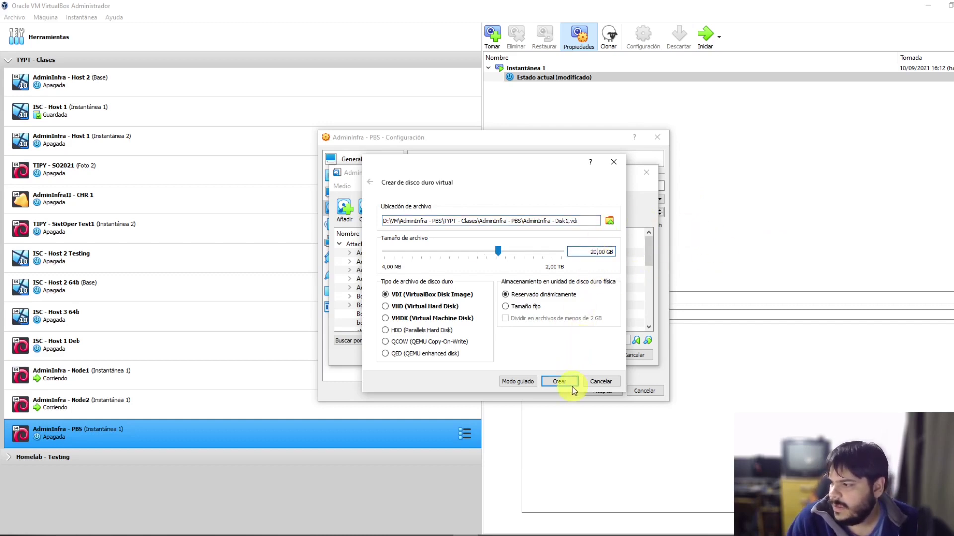
{"action": "left_click", "coordinate": [559, 382]}
{"action": "scroll", "coordinate": [595, 307], "scroll_direction": "down", "scroll_amount": 6}
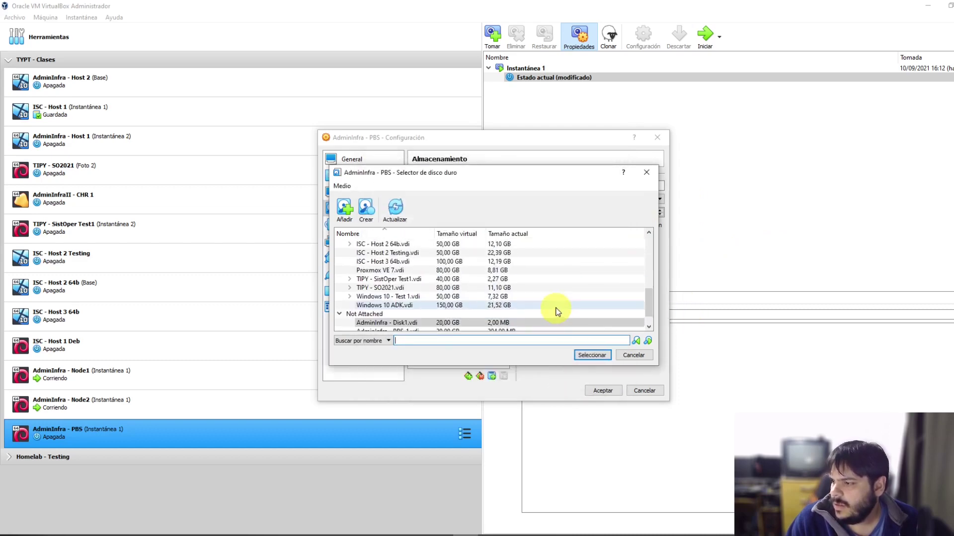
{"action": "left_click", "coordinate": [413, 311]}
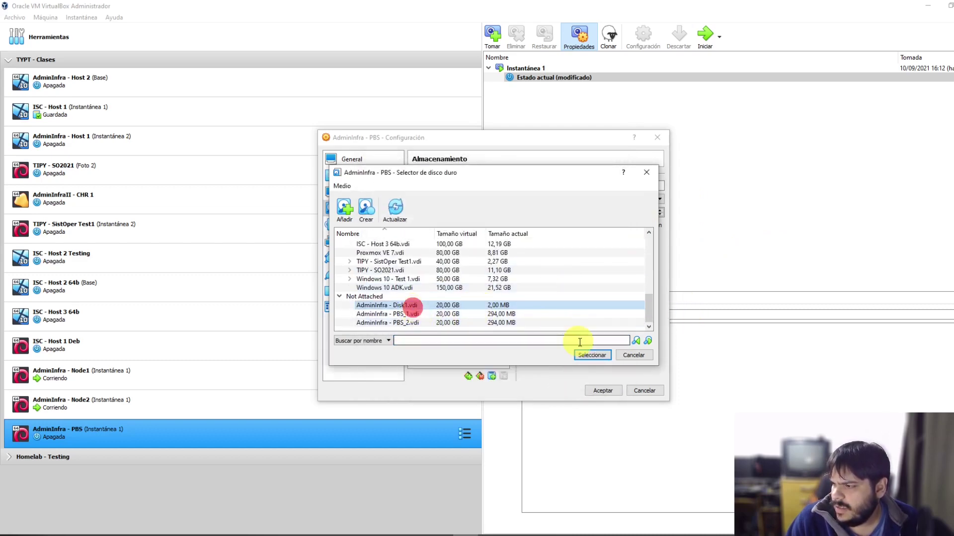
{"action": "left_click", "coordinate": [591, 355]}
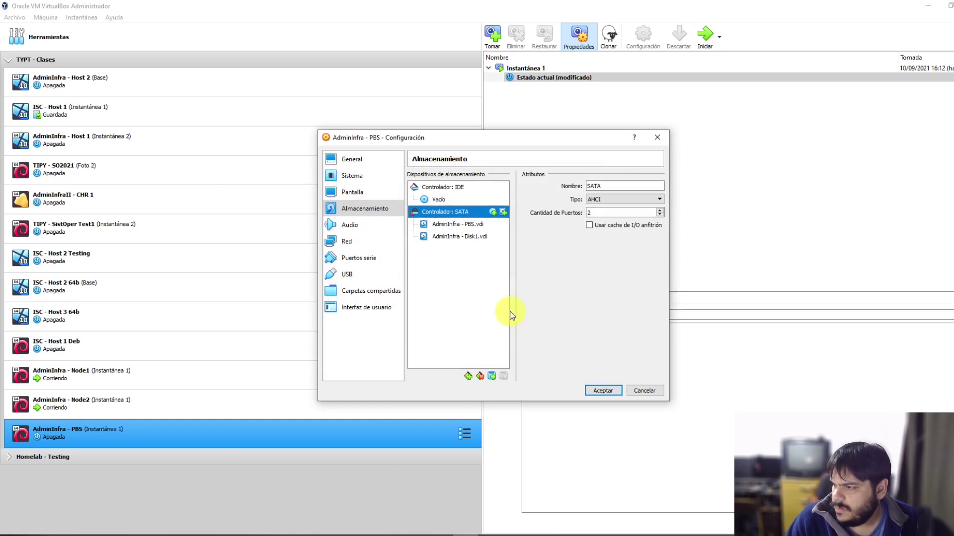
Step: Review Disk1 and add another hard disk attachment on the SATA controller
{"action": "left_click", "coordinate": [460, 236]}
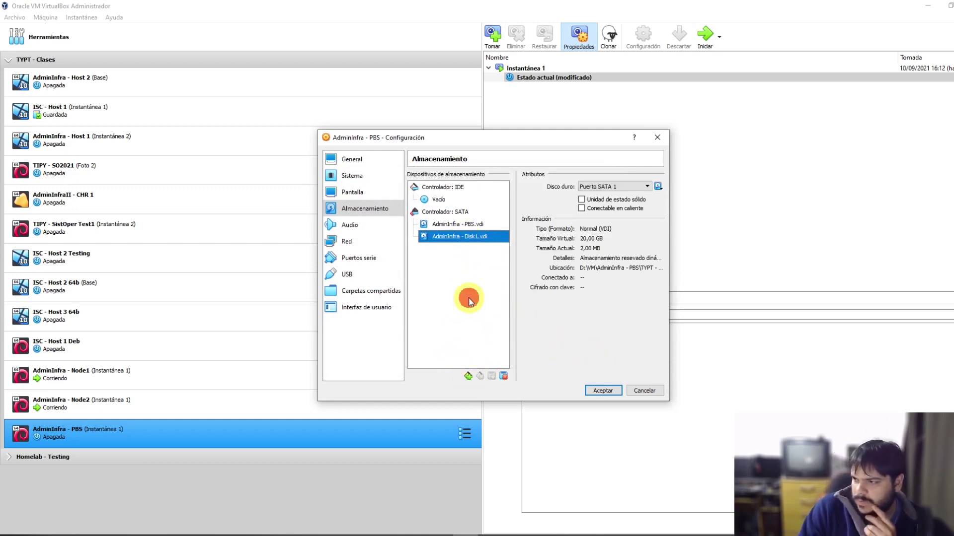
{"action": "left_click", "coordinate": [453, 212]}
{"action": "left_click", "coordinate": [494, 376]}
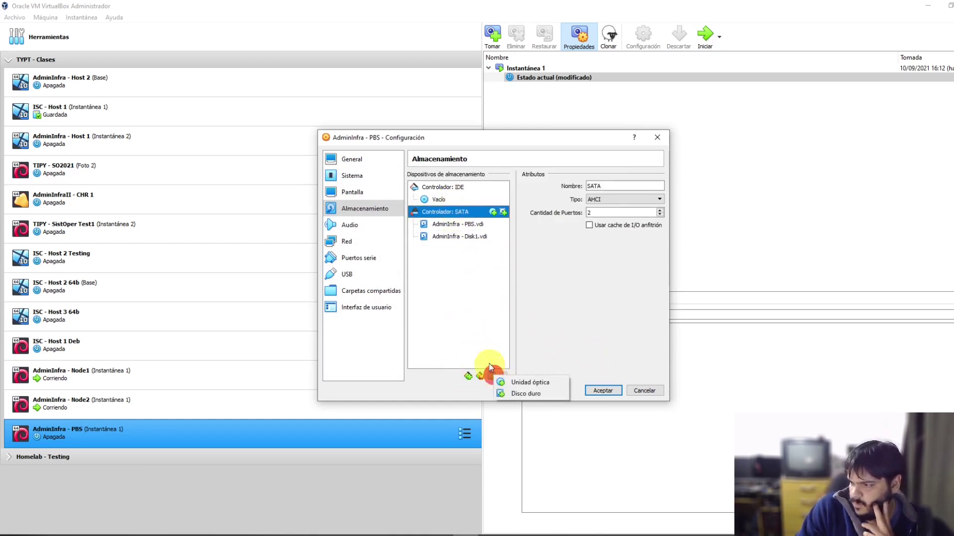
{"action": "left_click", "coordinate": [537, 394]}
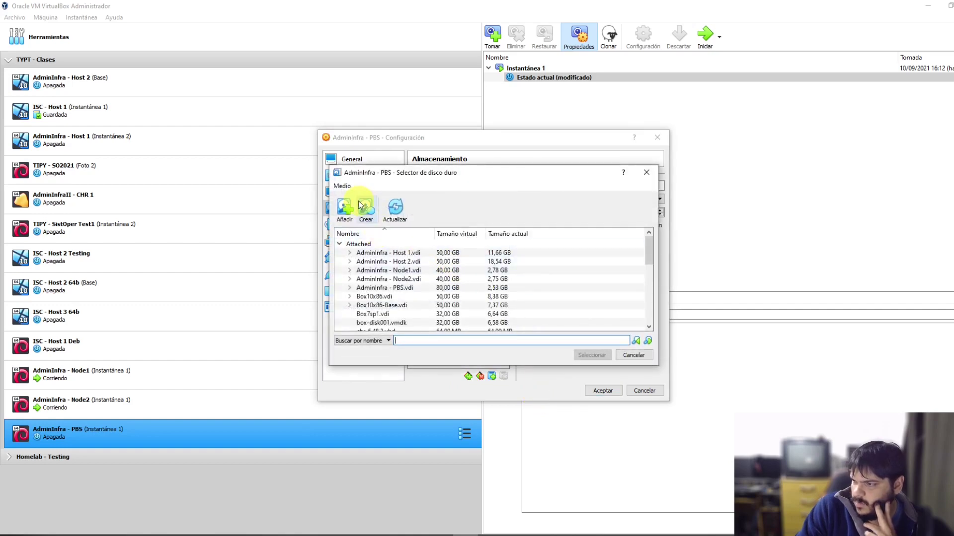
Step: Create a second 20 GB disk, AdminInfra - Disk2.vdi, and attach it
{"action": "left_click", "coordinate": [366, 208]}
{"action": "left_click", "coordinate": [591, 252]}
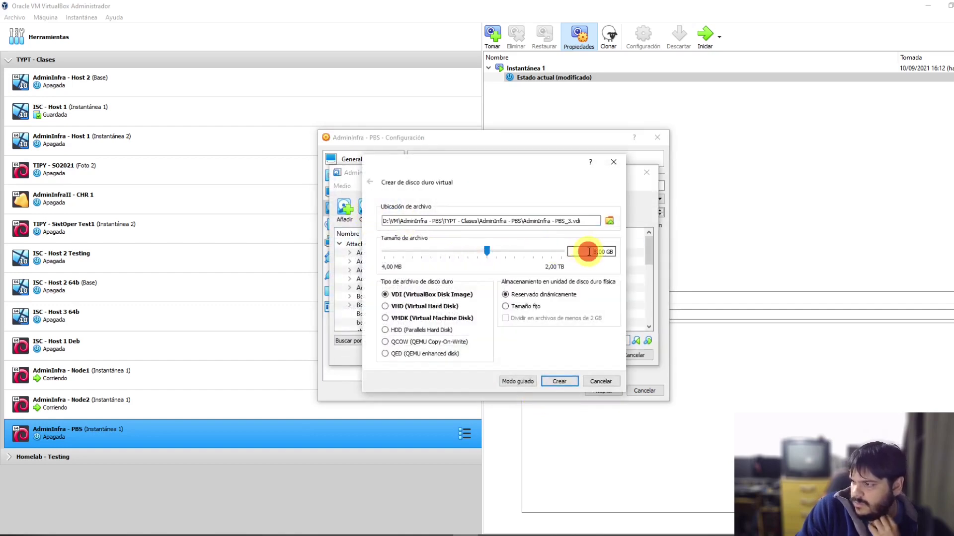
{"action": "key", "text": "BackSpace"}
{"action": "type", "text": "0"}
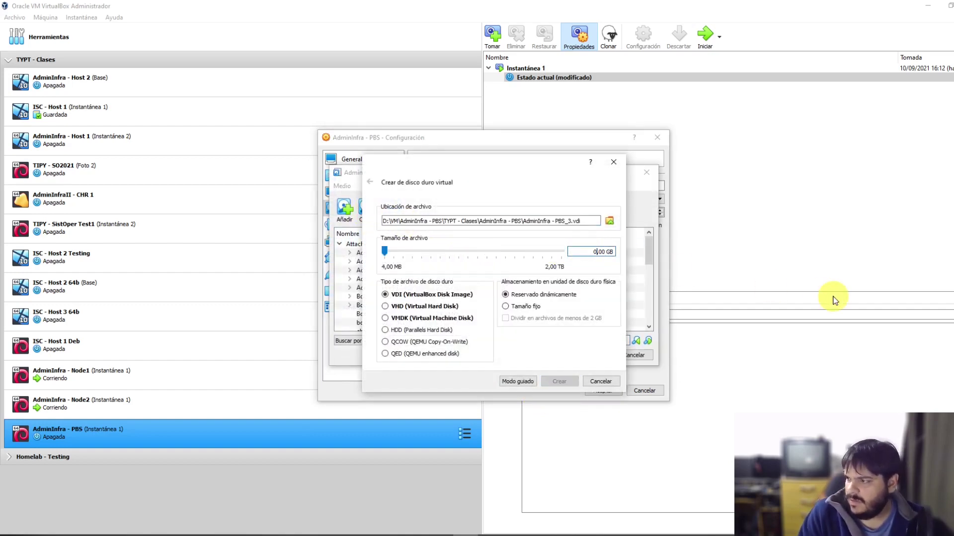
{"action": "type", "text": "2"}
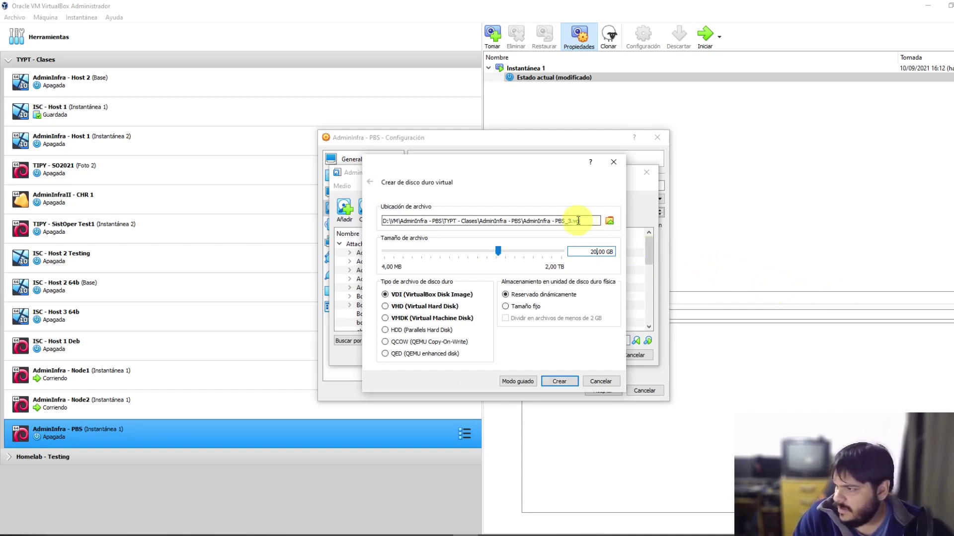
{"action": "left_click", "coordinate": [573, 221]}
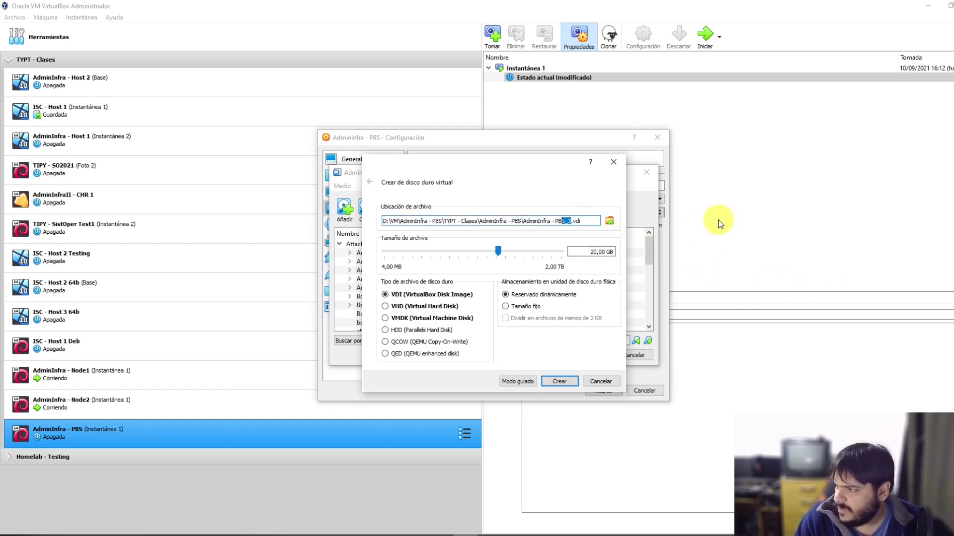
{"action": "type", "text": "Disk2"}
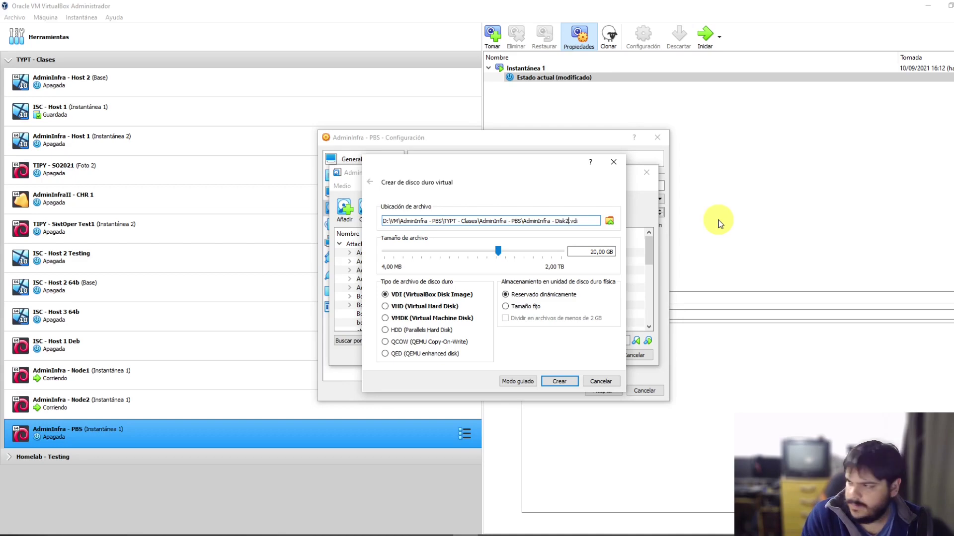
{"action": "key", "text": "Return"}
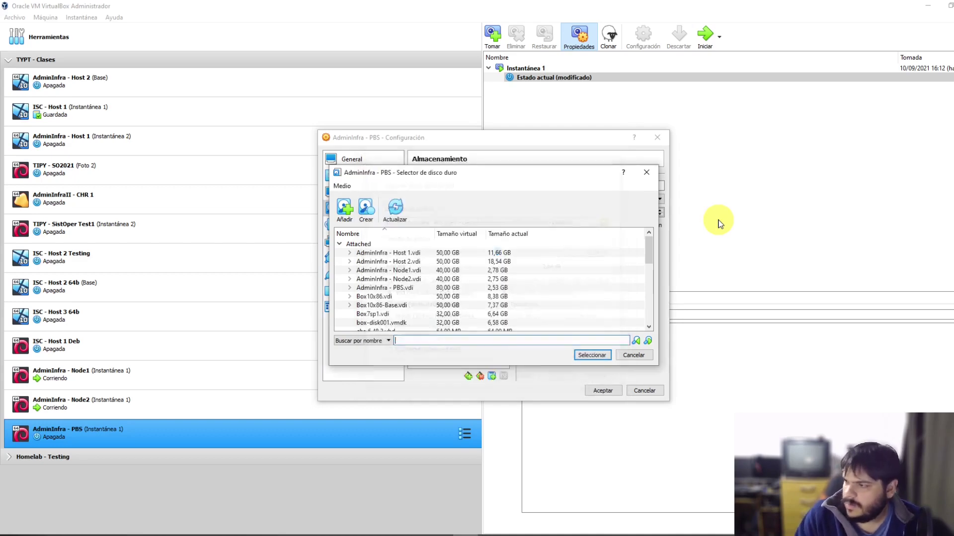
{"action": "scroll", "coordinate": [549, 281], "scroll_direction": "down", "scroll_amount": 5}
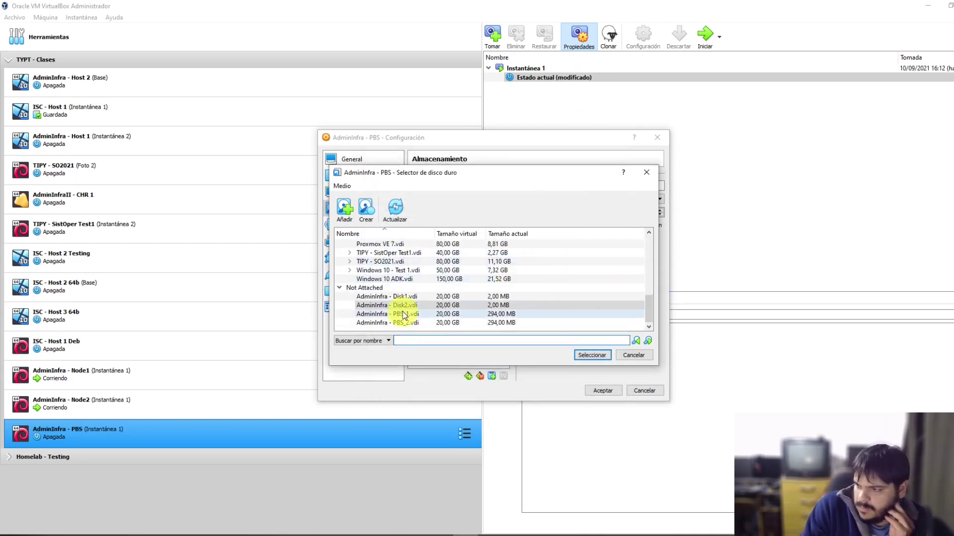
{"action": "left_click", "coordinate": [399, 306]}
{"action": "left_click", "coordinate": [590, 358]}
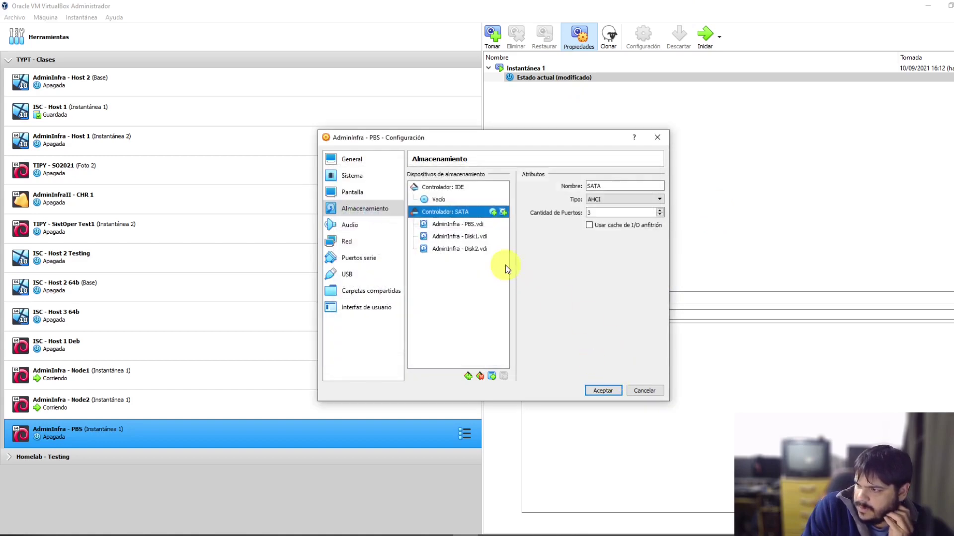
Step: Mark Disk1 and Disk2 as 'Conectable en caliente' and save with Aceptar
{"action": "left_click", "coordinate": [479, 236]}
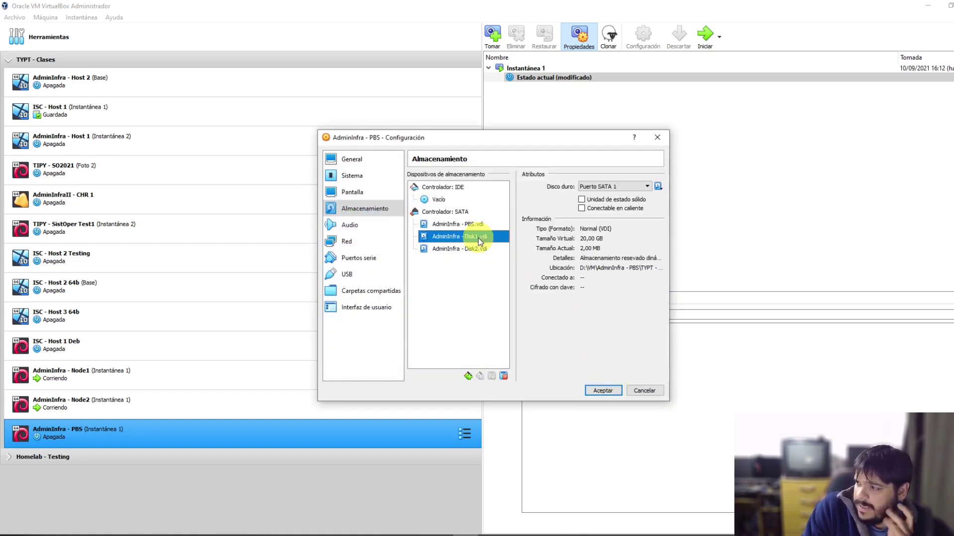
{"action": "left_click", "coordinate": [614, 209]}
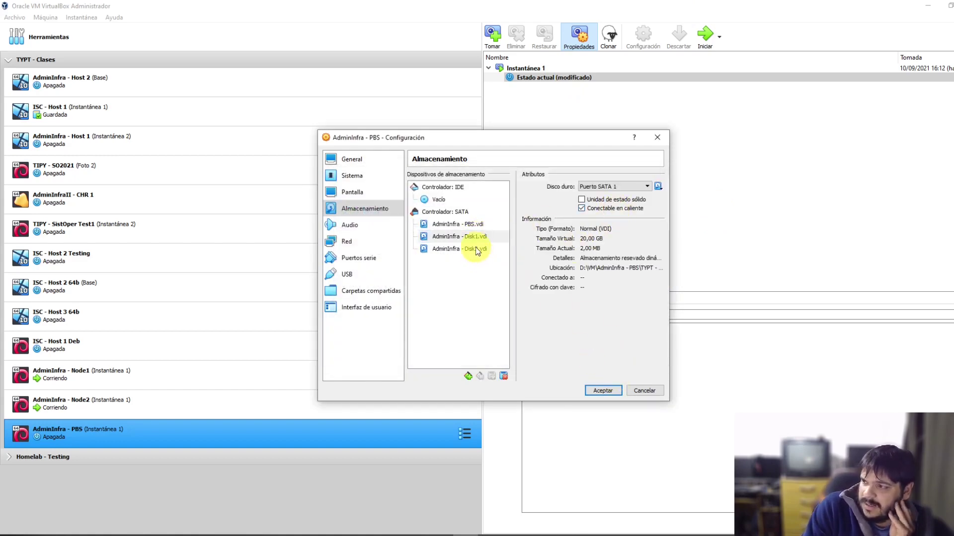
{"action": "left_click", "coordinate": [478, 249]}
{"action": "left_click", "coordinate": [625, 208]}
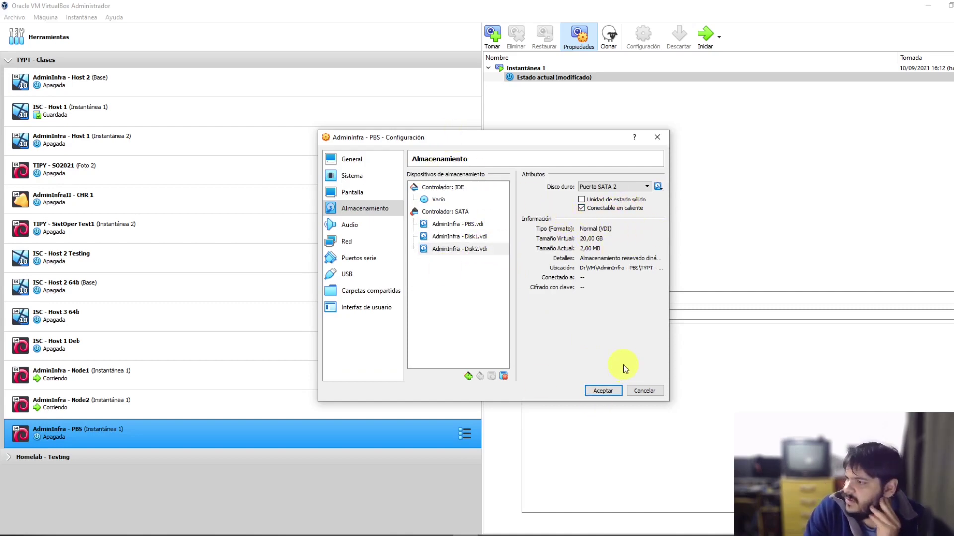
{"action": "left_click", "coordinate": [603, 390]}
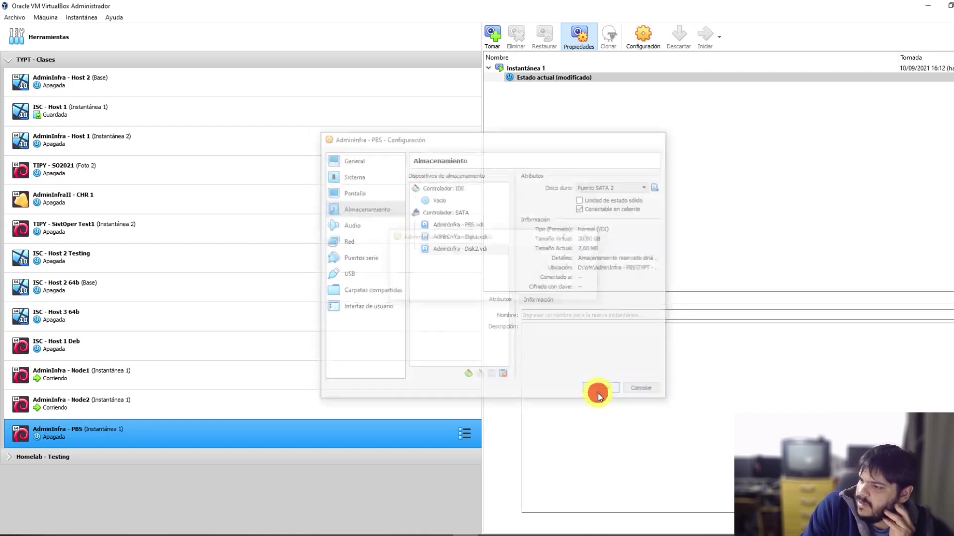
Step: Start AdminInfra - PBS, boot the default GRUB entry, and wait for the pbs login prompt
{"action": "left_click", "coordinate": [702, 38]}
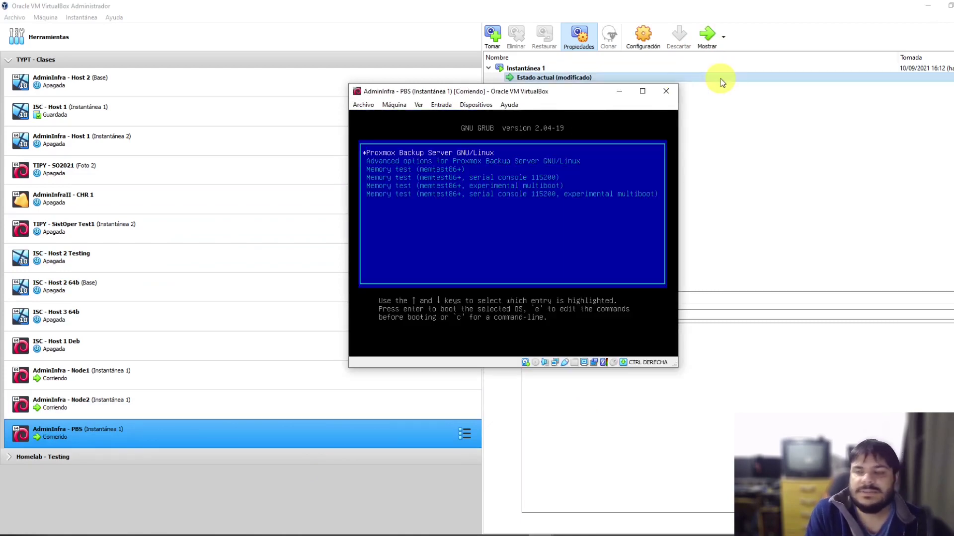
{"action": "key", "text": "Return"}
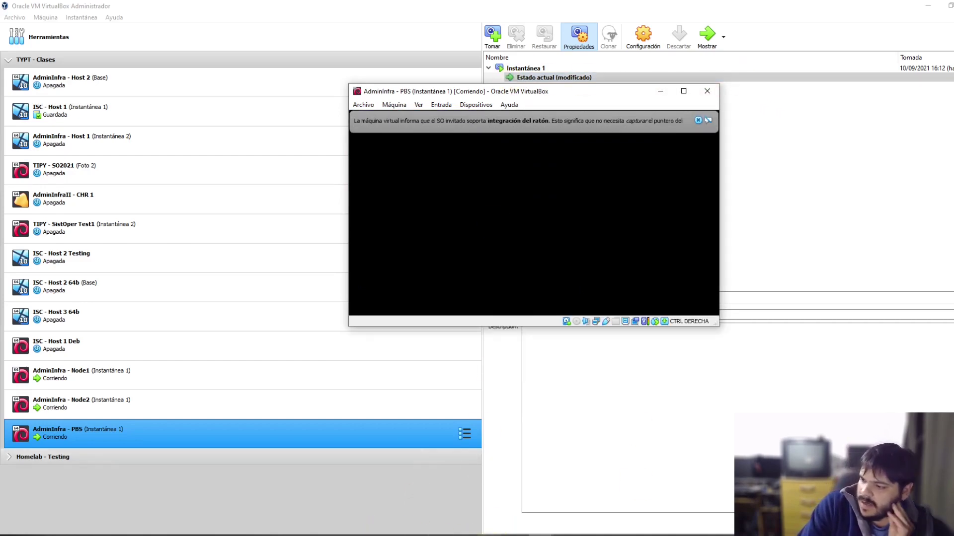
{"action": "left_click", "coordinate": [490, 534]}
{"action": "left_click", "coordinate": [562, 499]}
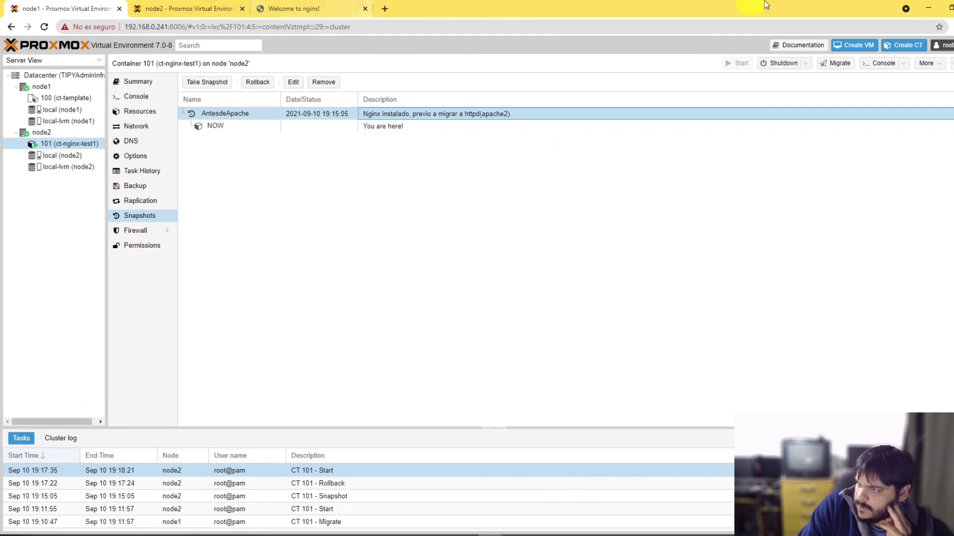
{"action": "left_click", "coordinate": [926, 9]}
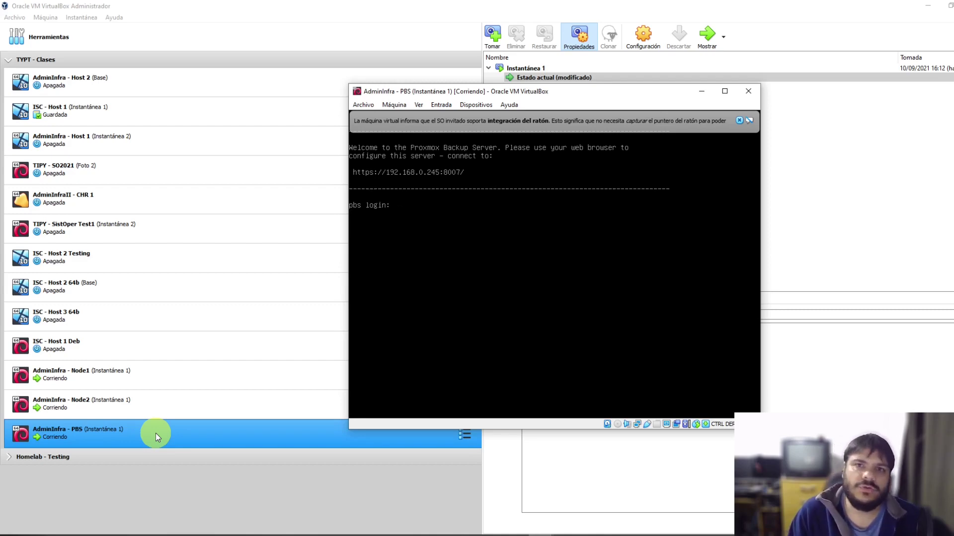
{"action": "left_click", "coordinate": [740, 121]}
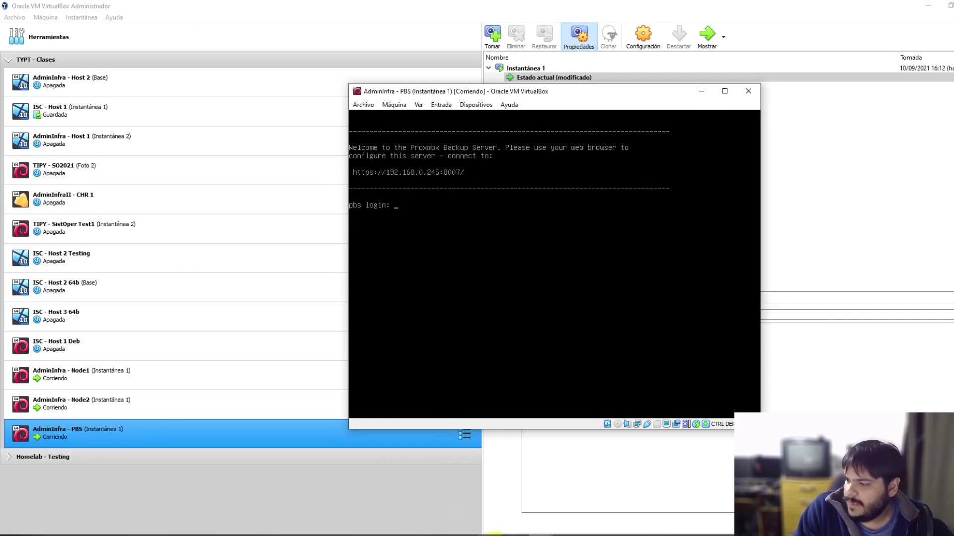
{"action": "left_click", "coordinate": [487, 532]}
{"action": "left_click", "coordinate": [551, 500]}
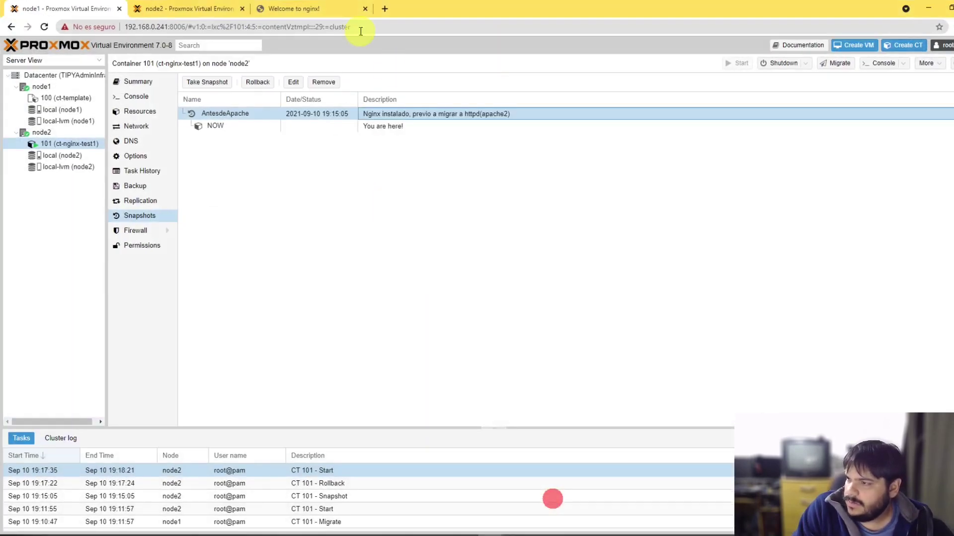
{"action": "left_click", "coordinate": [385, 9]}
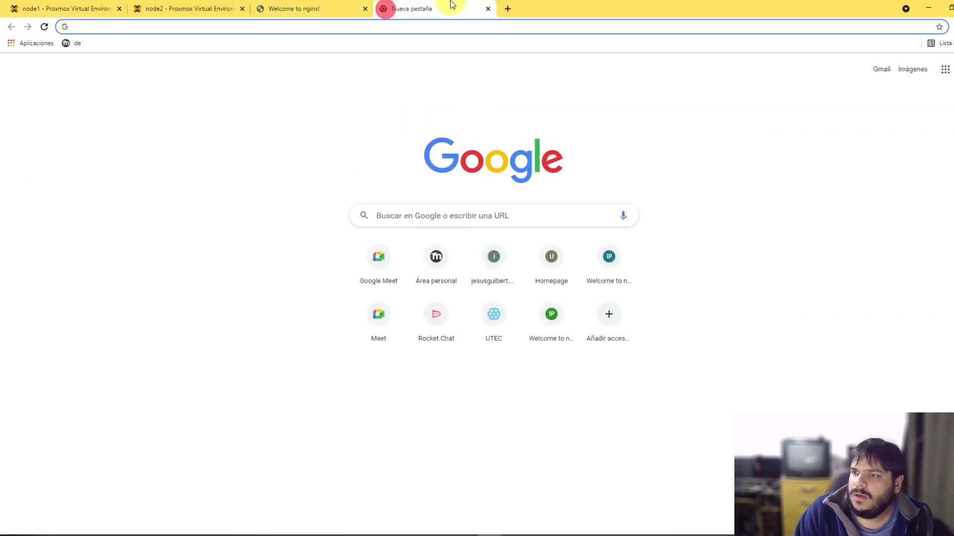
{"action": "type", "text": "192.168.0."}
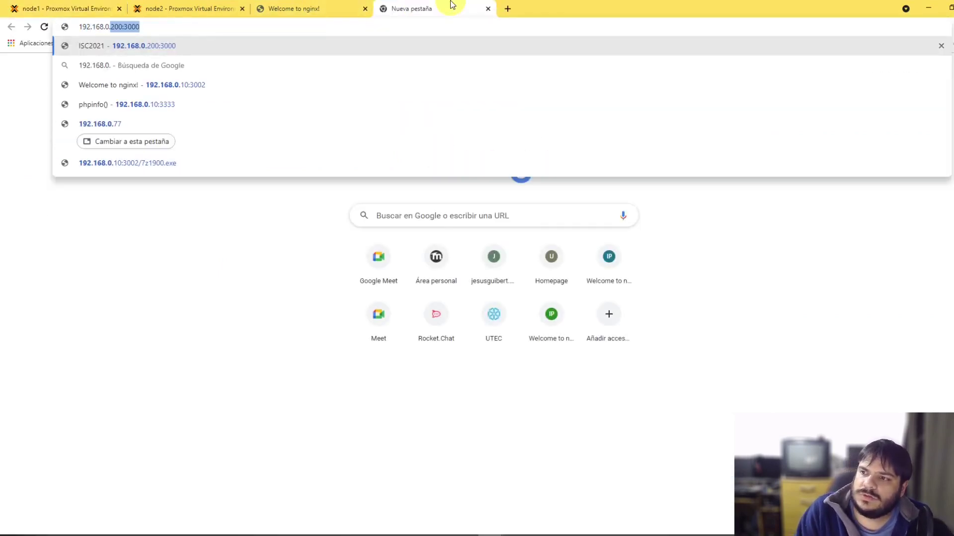
{"action": "type", "text": "245"}
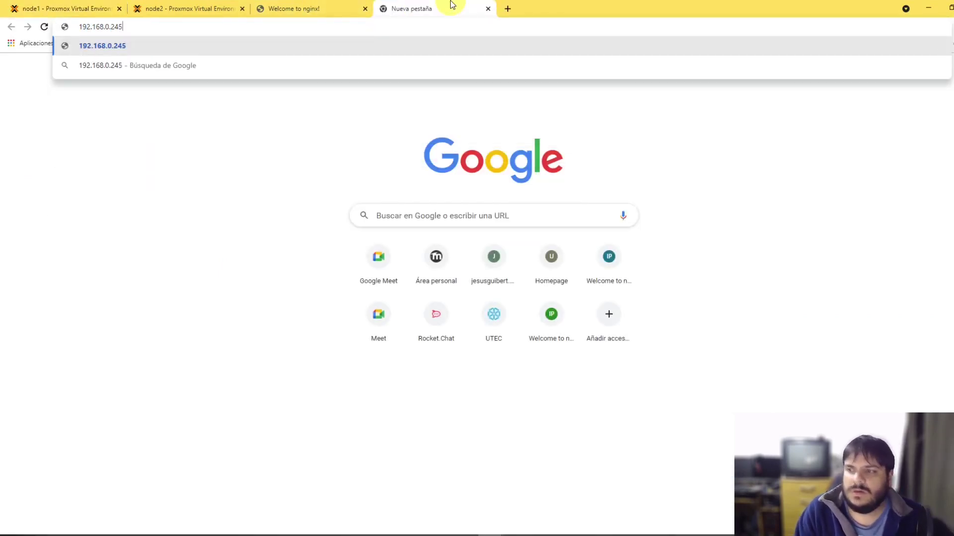
{"action": "type", "text": ":8006"}
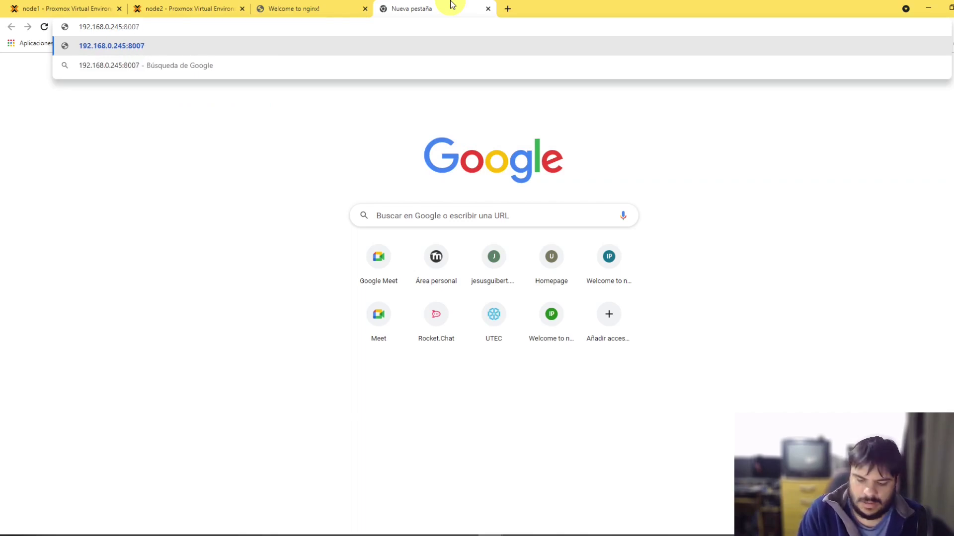
{"action": "type", "text": "https://"}
{"action": "key", "text": "Return"}
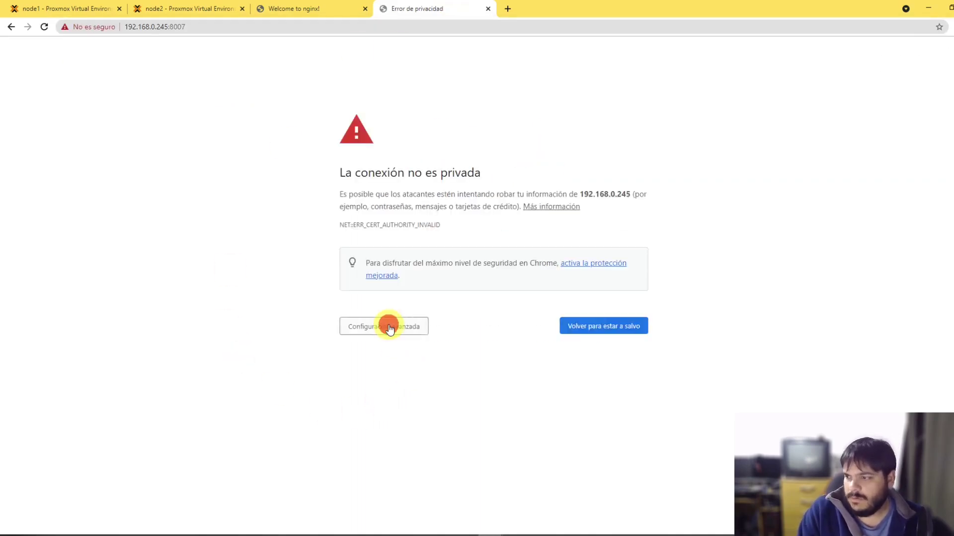
Step: Bypass the certificate warning, log in as root with the password, and dismiss the subscription notice
{"action": "left_click", "coordinate": [389, 327]}
{"action": "left_click", "coordinate": [424, 408]}
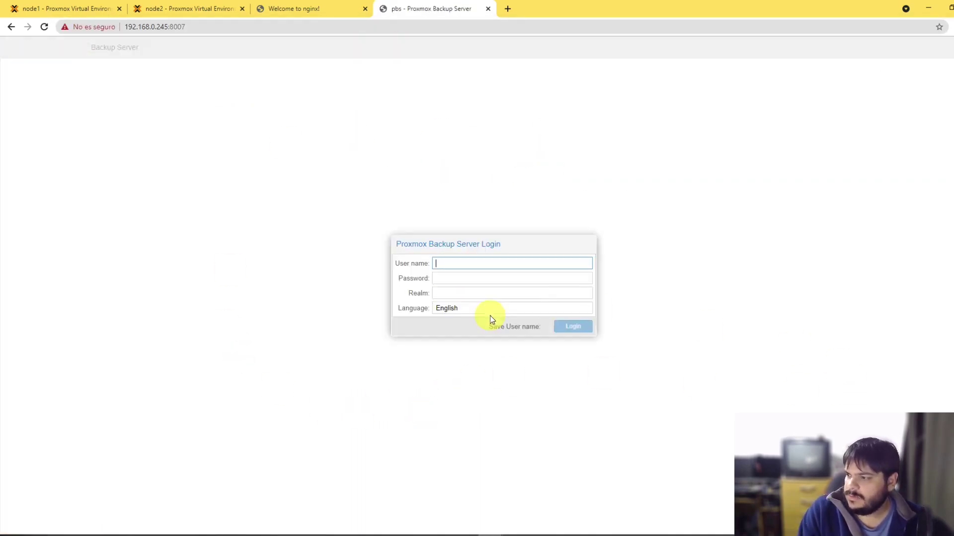
{"action": "type", "text": "root"}
{"action": "key", "text": "Tab"}
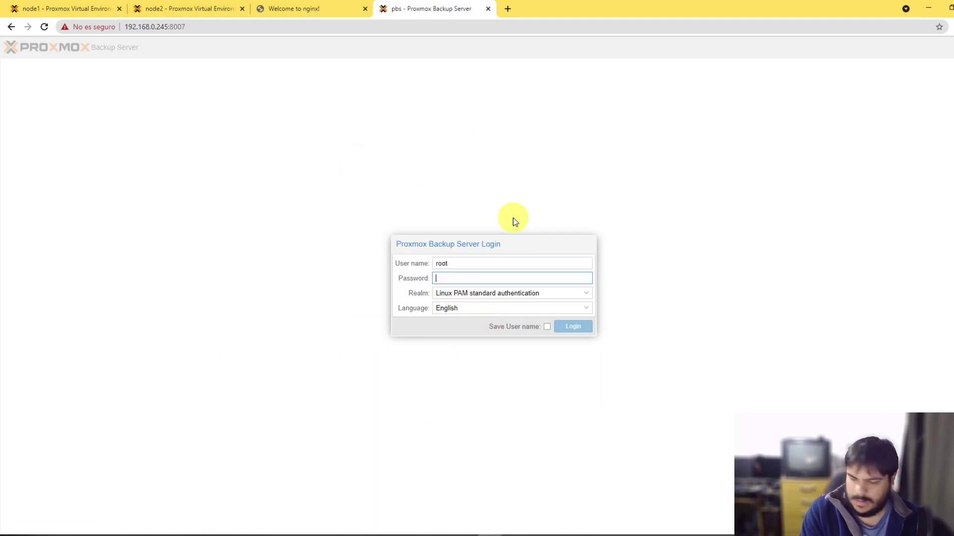
{"action": "type", "text": "••••••••"}
{"action": "key", "text": "Return"}
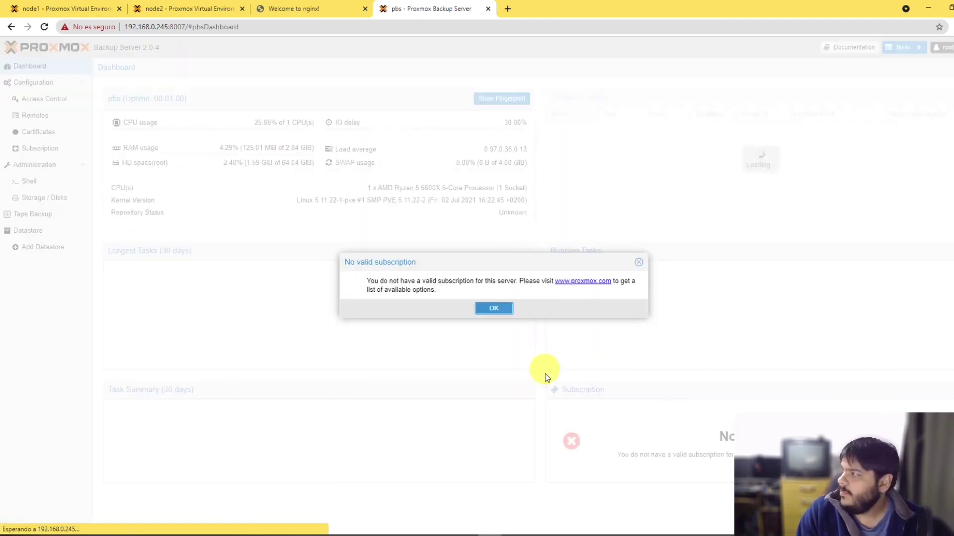
{"action": "left_click", "coordinate": [494, 308]}
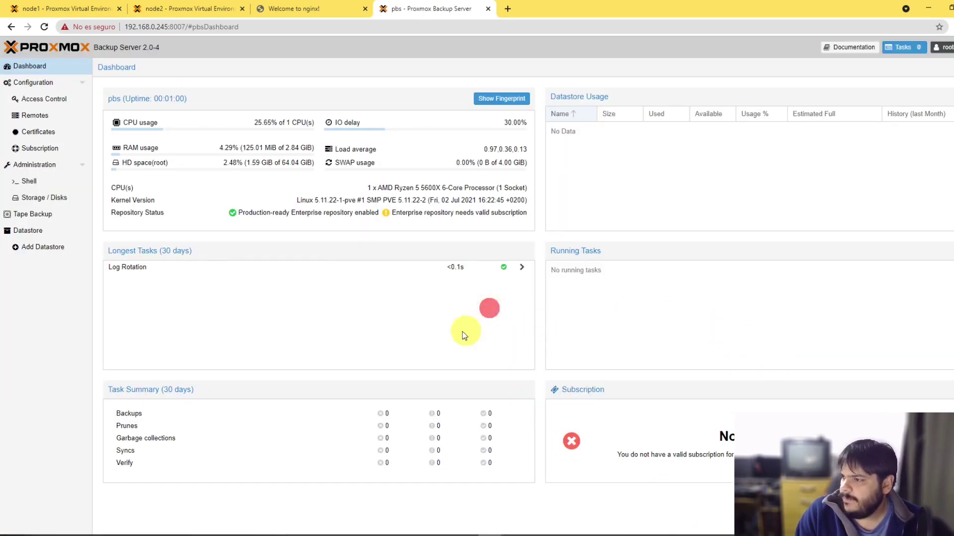
{"action": "left_click", "coordinate": [414, 333]}
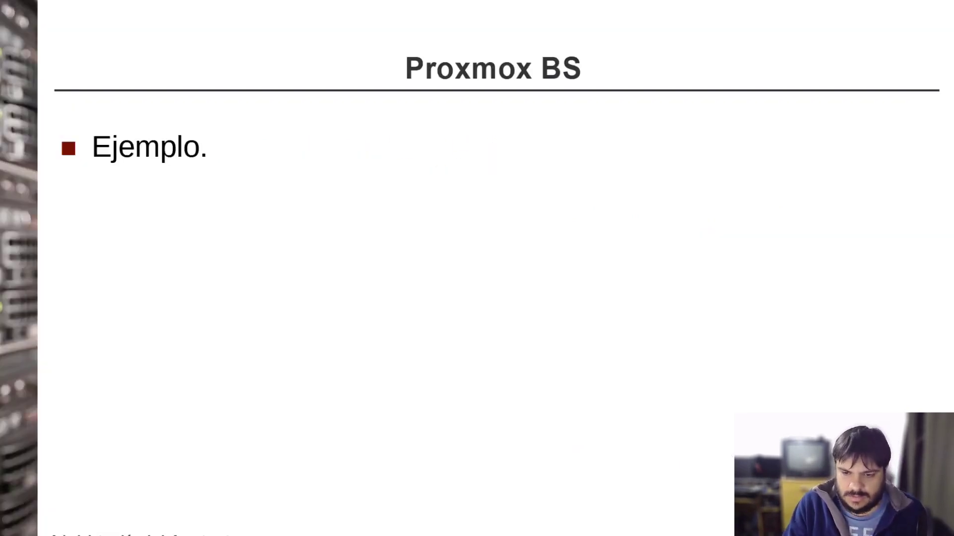
Step: Reveal the 'Agregar dos discos.' and 'Crear ZFS.' bullets, then Alt+Tab back to the browser
{"action": "left_click", "coordinate": [333, 220]}
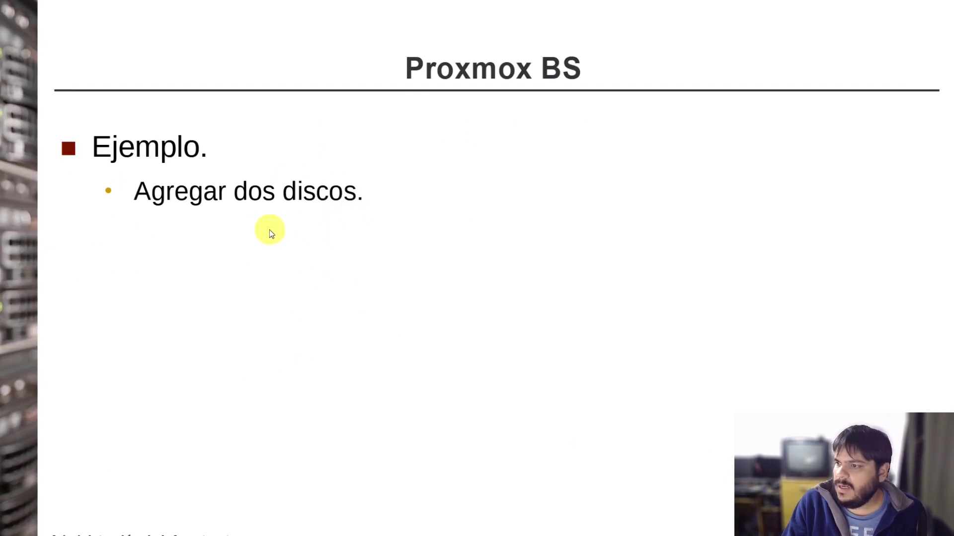
{"action": "left_click", "coordinate": [353, 231]}
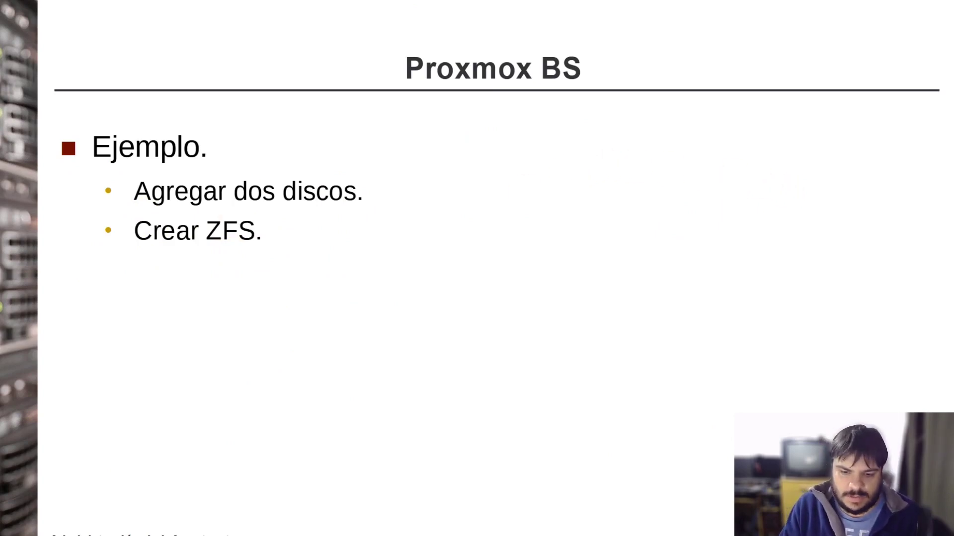
{"action": "key", "text": "alt+Tab"}
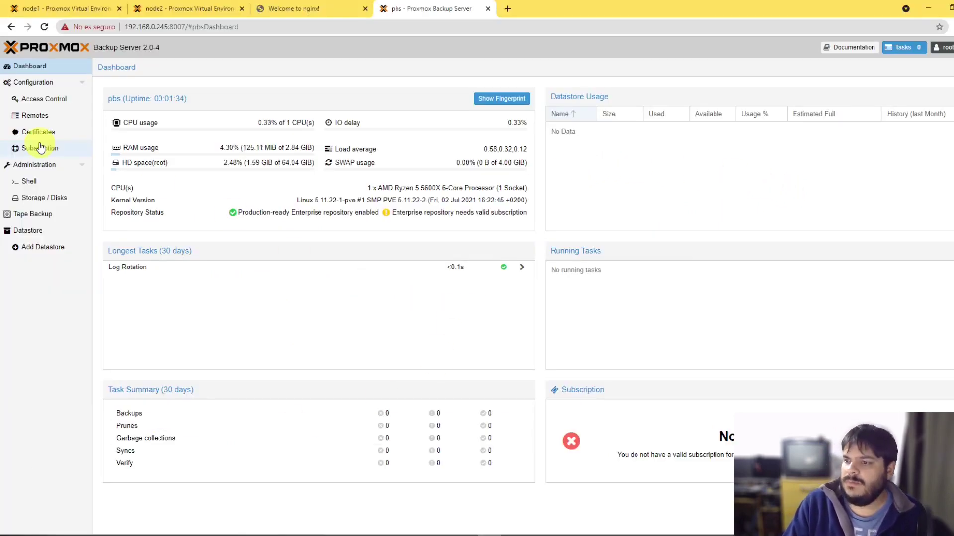
Step: Check the unused disks under Storage / Disks and start a new ZFS pool
{"action": "left_click", "coordinate": [47, 199]}
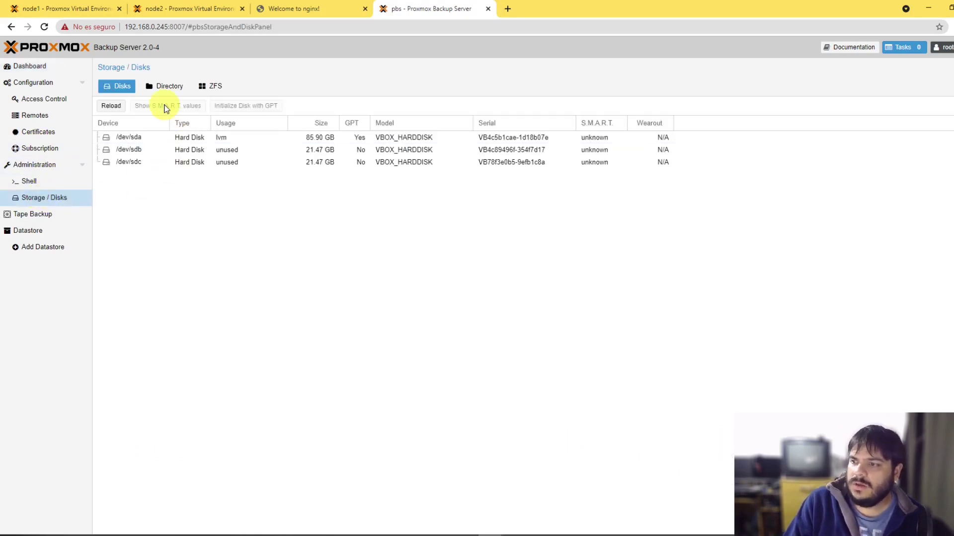
{"action": "left_click", "coordinate": [320, 161]}
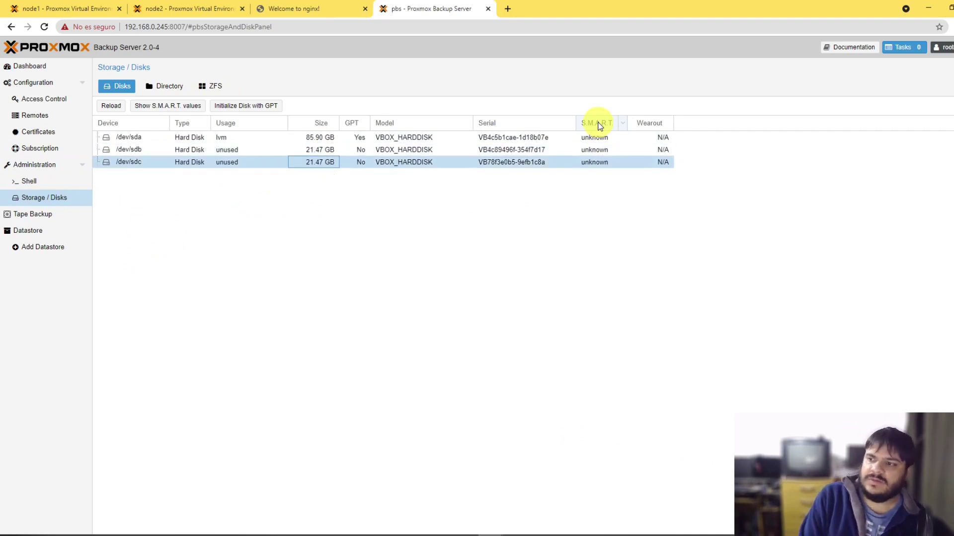
{"action": "left_click", "coordinate": [316, 161]}
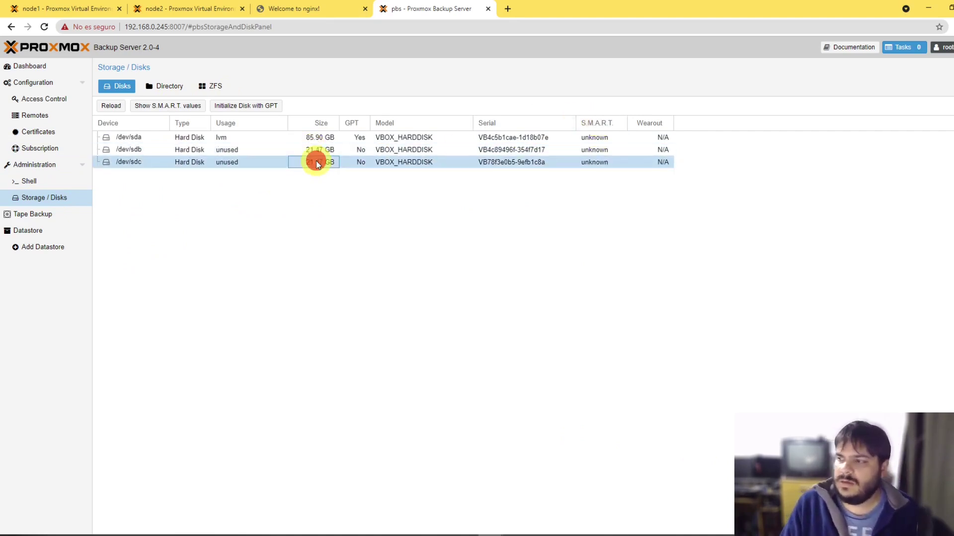
{"action": "left_click", "coordinate": [204, 88]}
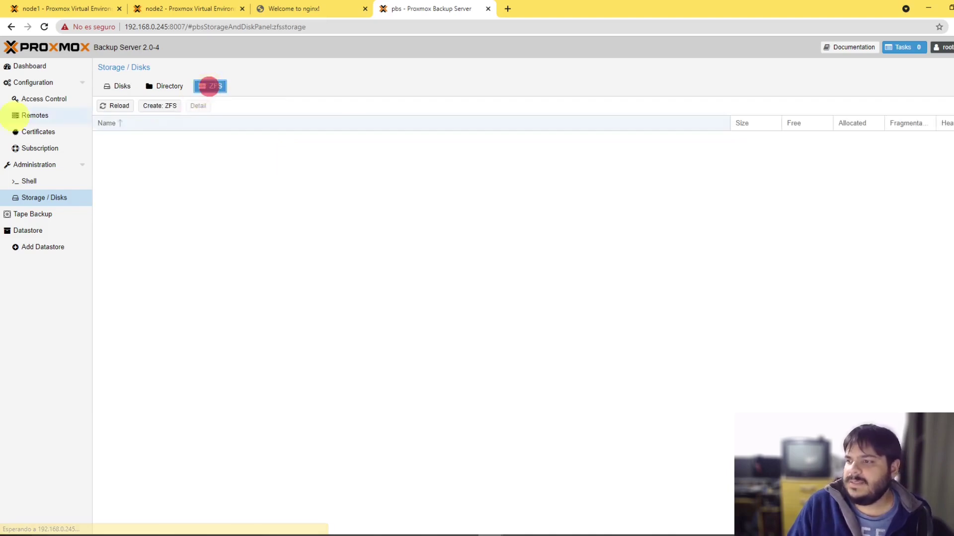
{"action": "left_click", "coordinate": [149, 108]}
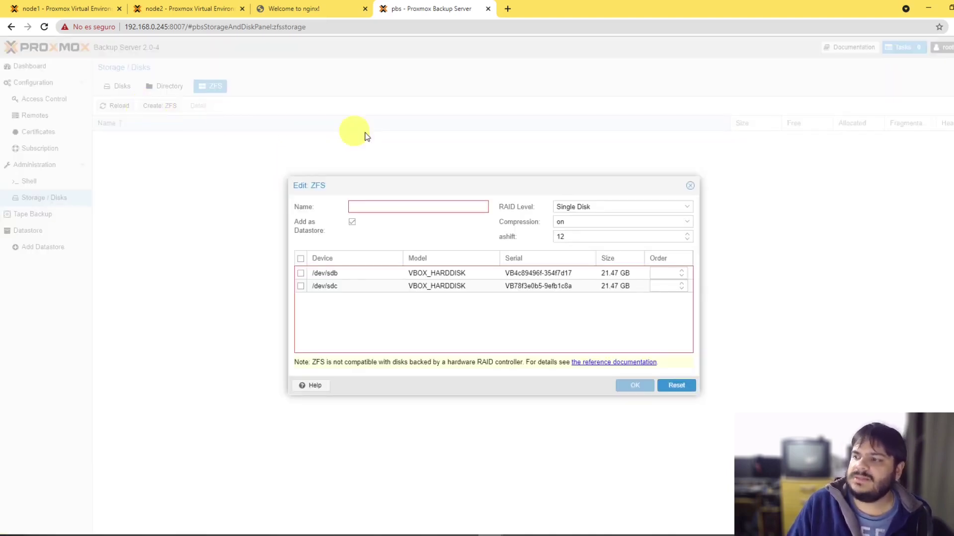
Step: Create ZFS pool 'Backups' as a Mirror of /dev/sdb and /dev/sdc, added as datastore
{"action": "left_click", "coordinate": [421, 207]}
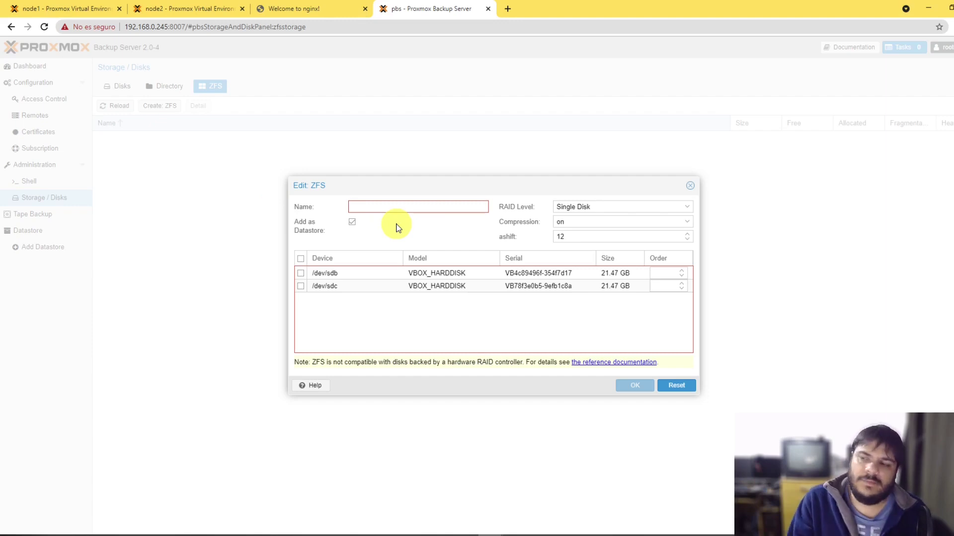
{"action": "left_click", "coordinate": [418, 206]}
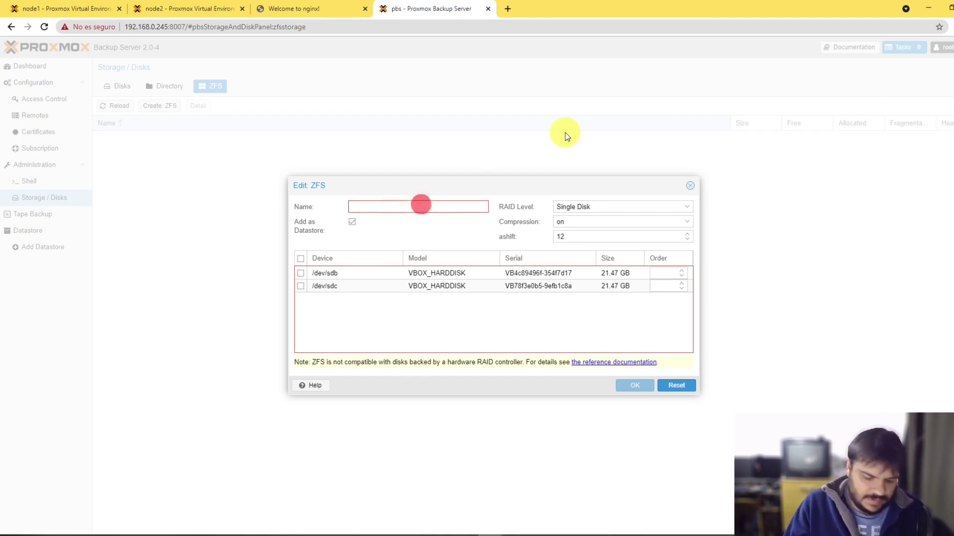
{"action": "type", "text": "Backups"}
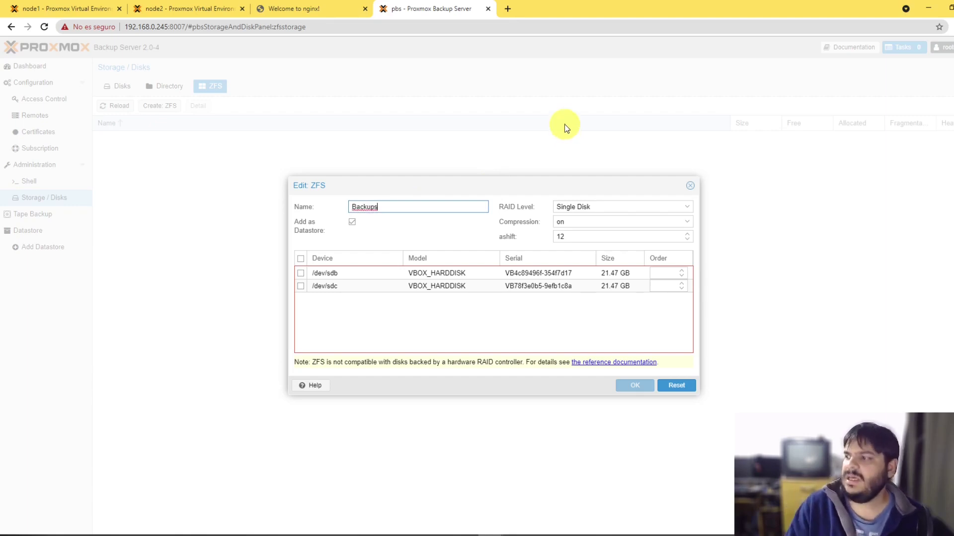
{"action": "left_click", "coordinate": [301, 274]}
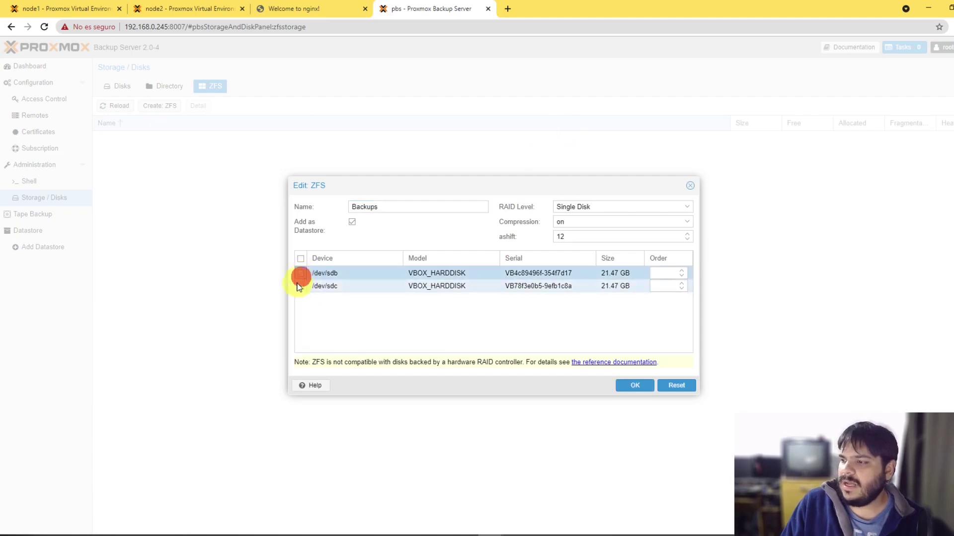
{"action": "left_click", "coordinate": [300, 287]}
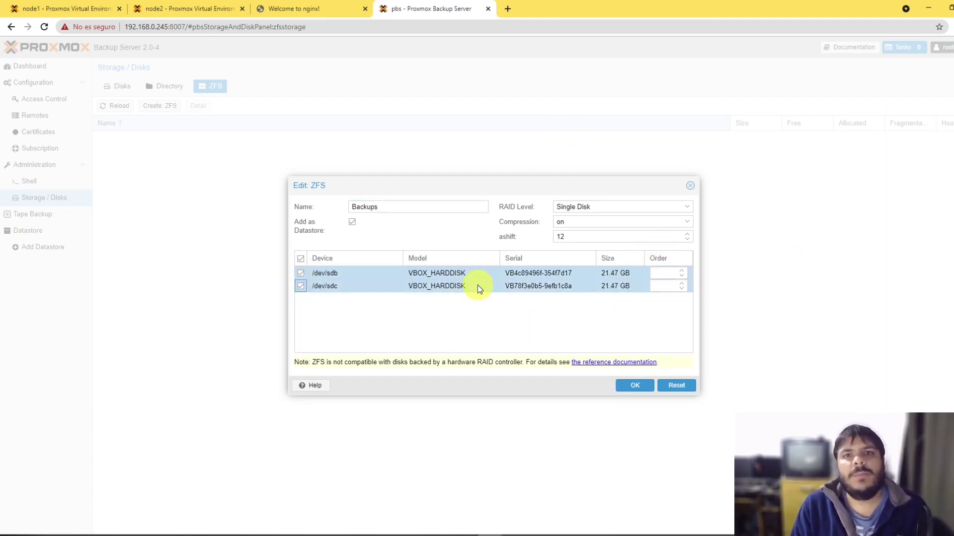
{"action": "left_click", "coordinate": [588, 207]}
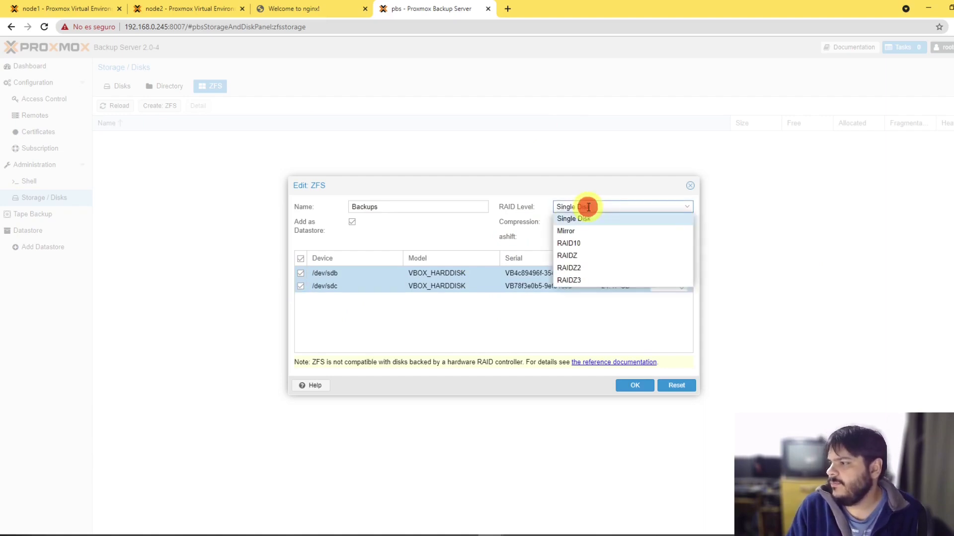
{"action": "left_click", "coordinate": [580, 232]}
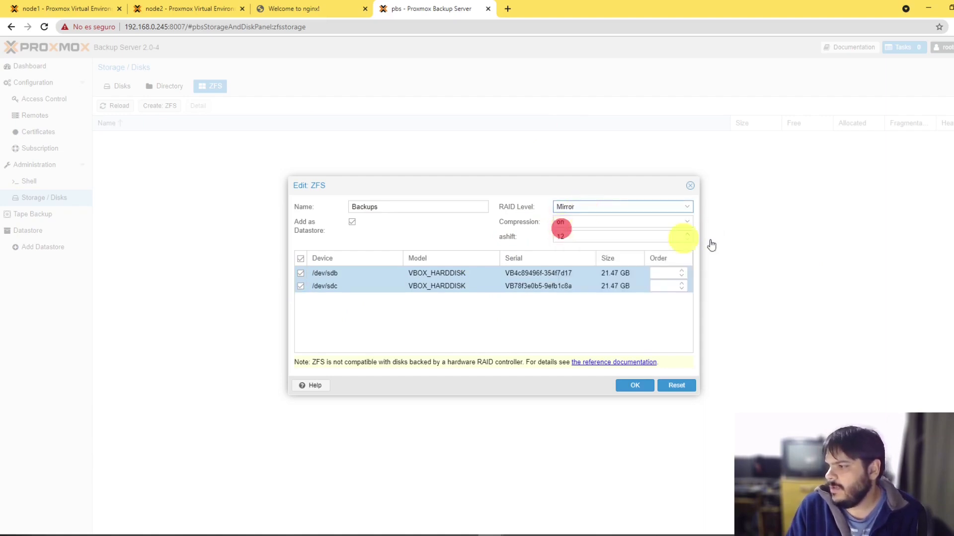
{"action": "left_click", "coordinate": [631, 210]}
{"action": "left_click", "coordinate": [631, 210]}
{"action": "left_click", "coordinate": [631, 209]}
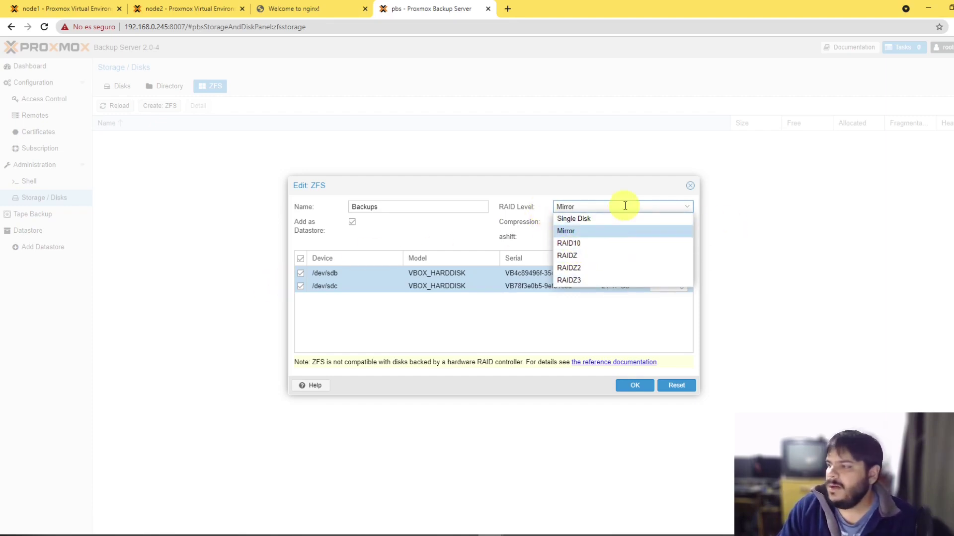
{"action": "left_click", "coordinate": [568, 233]}
{"action": "left_click", "coordinate": [631, 388]}
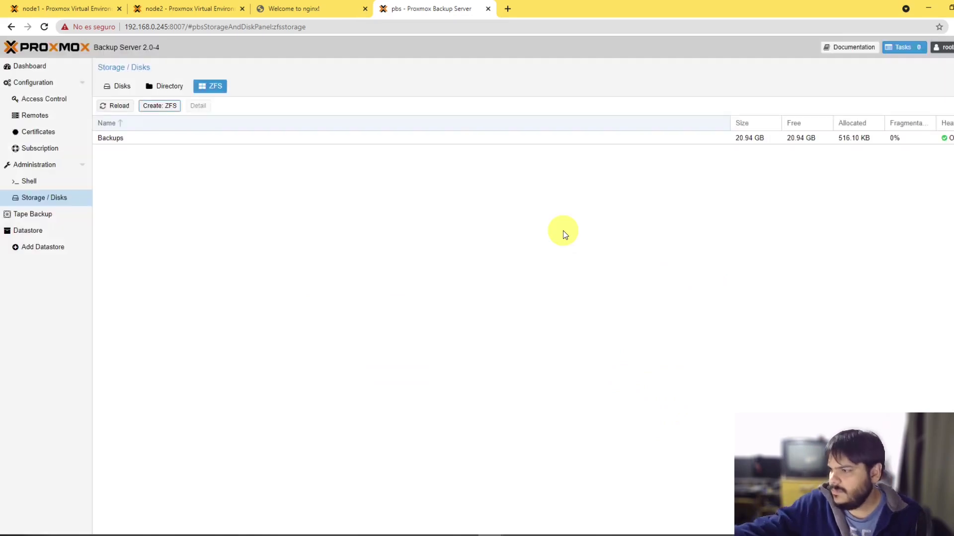
Step: Verify the Backups pool's mirror-0 disks are ONLINE, then open the Backups datastore summary
{"action": "left_click", "coordinate": [110, 141]}
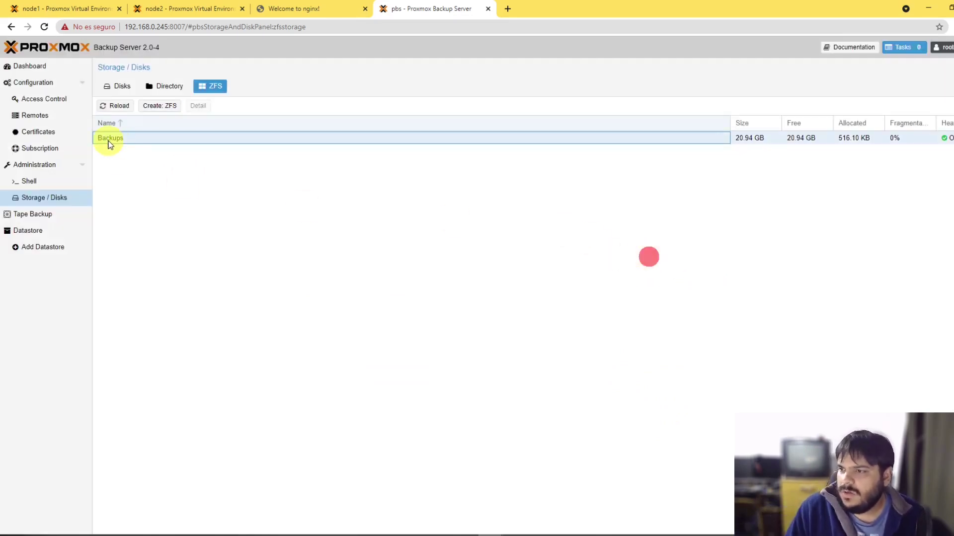
{"action": "double_click", "coordinate": [114, 141]}
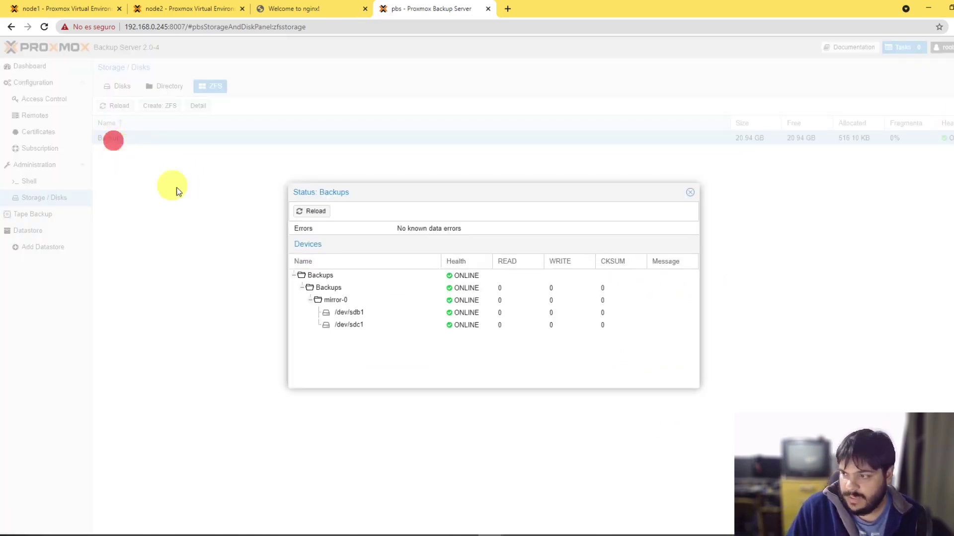
{"action": "left_click", "coordinate": [393, 357]}
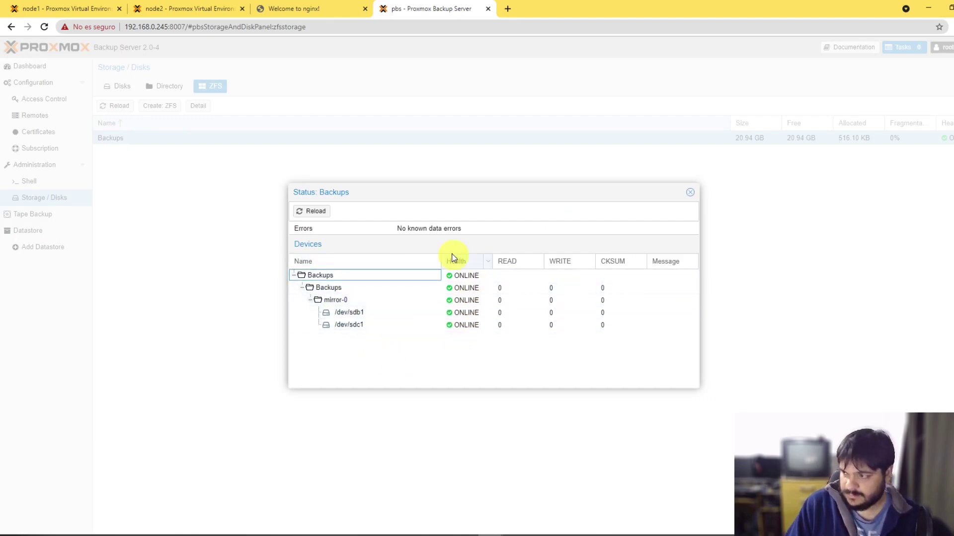
{"action": "left_click", "coordinate": [508, 290]}
{"action": "left_click", "coordinate": [506, 301]}
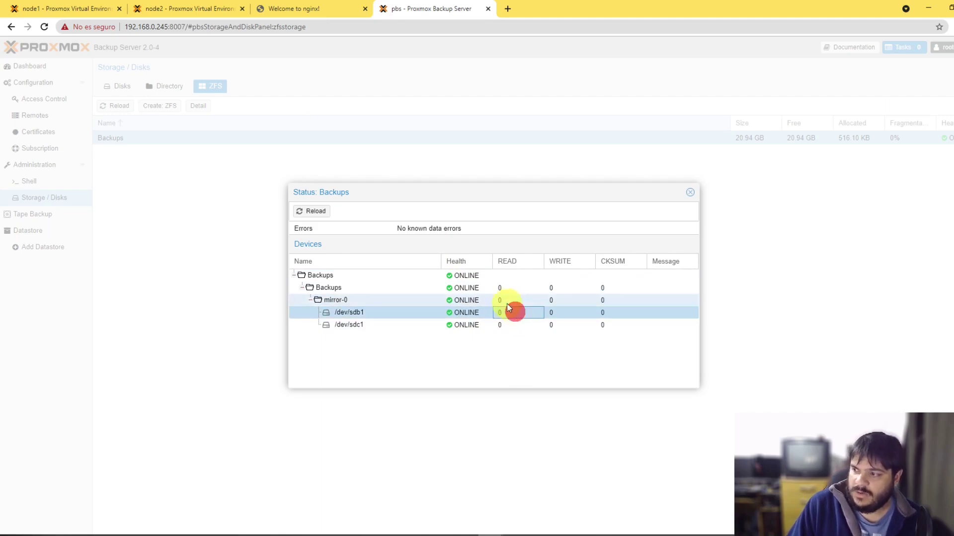
{"action": "left_click", "coordinate": [503, 290]}
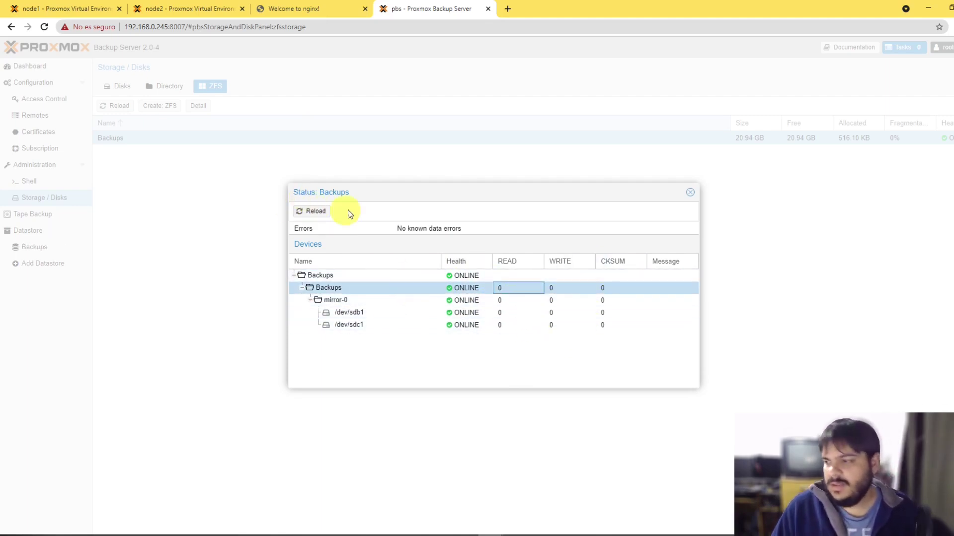
{"action": "left_click", "coordinate": [691, 193]}
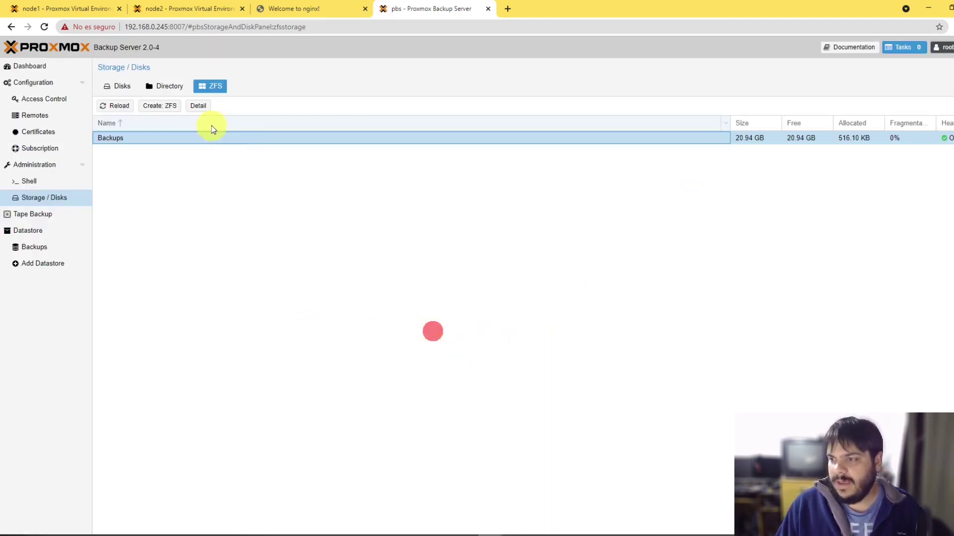
{"action": "left_click", "coordinate": [121, 136]}
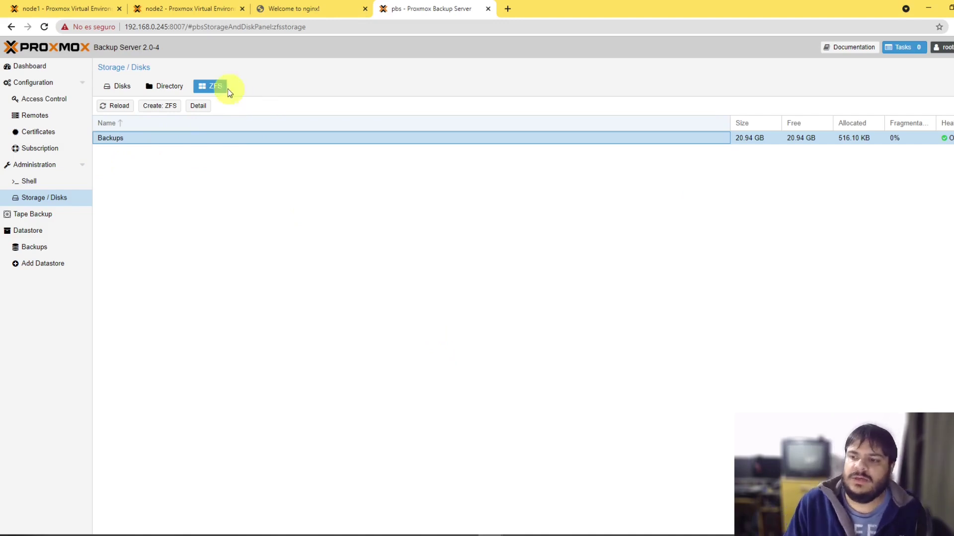
{"action": "left_click", "coordinate": [35, 247]}
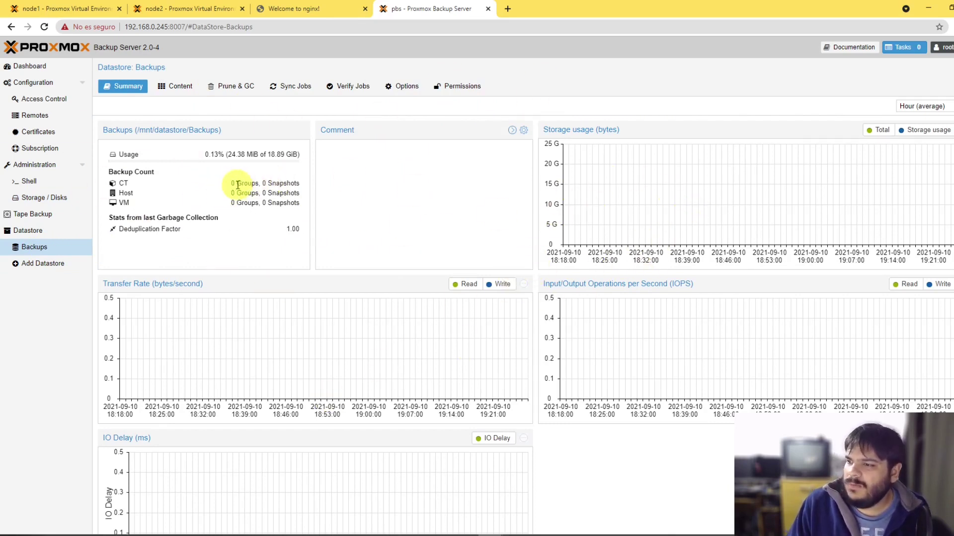
{"action": "left_click", "coordinate": [251, 183]}
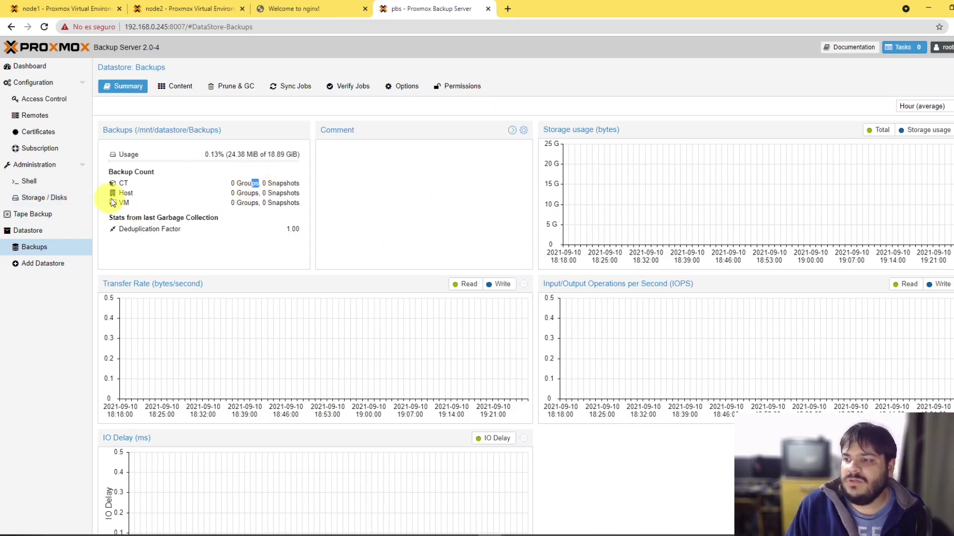
{"action": "mouse_move", "coordinate": [232, 193]}
{"action": "left_mouse_down"}
{"action": "mouse_move", "coordinate": [257, 201]}
{"action": "mouse_move", "coordinate": [247, 211]}
{"action": "mouse_move", "coordinate": [257, 218]}
{"action": "left_mouse_up"}
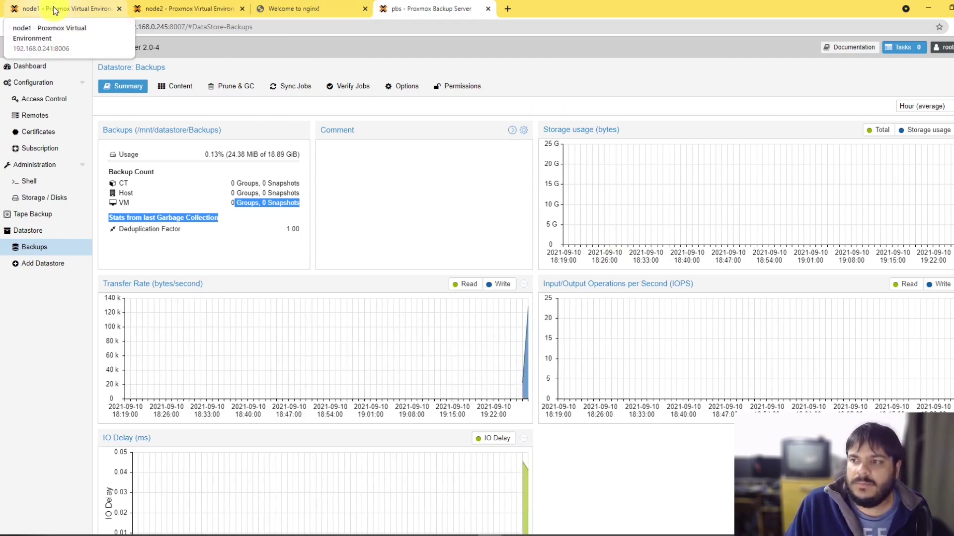
Step: On node1, open Datacenter > Storage and bring up the Add storage type menu
{"action": "left_click", "coordinate": [54, 11]}
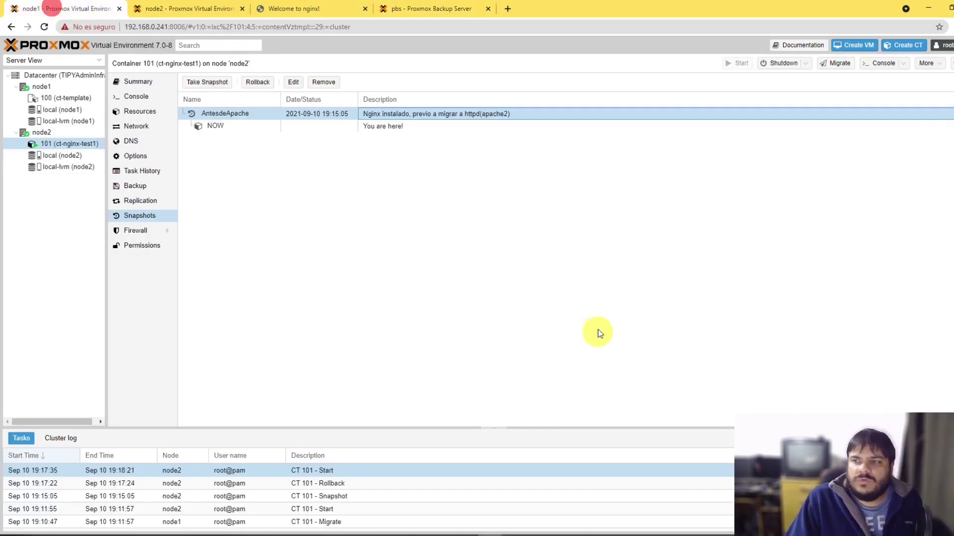
{"action": "left_click", "coordinate": [47, 87]}
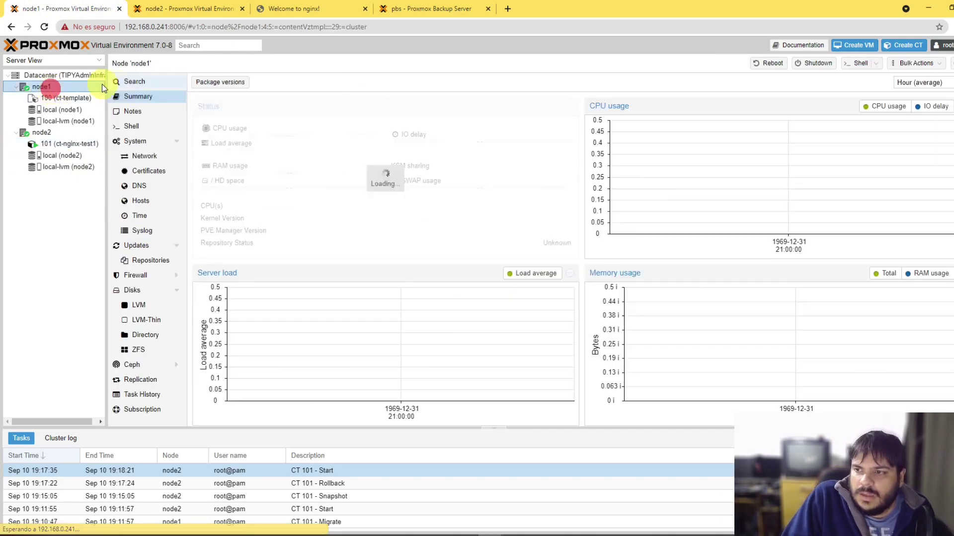
{"action": "left_click", "coordinate": [69, 76]}
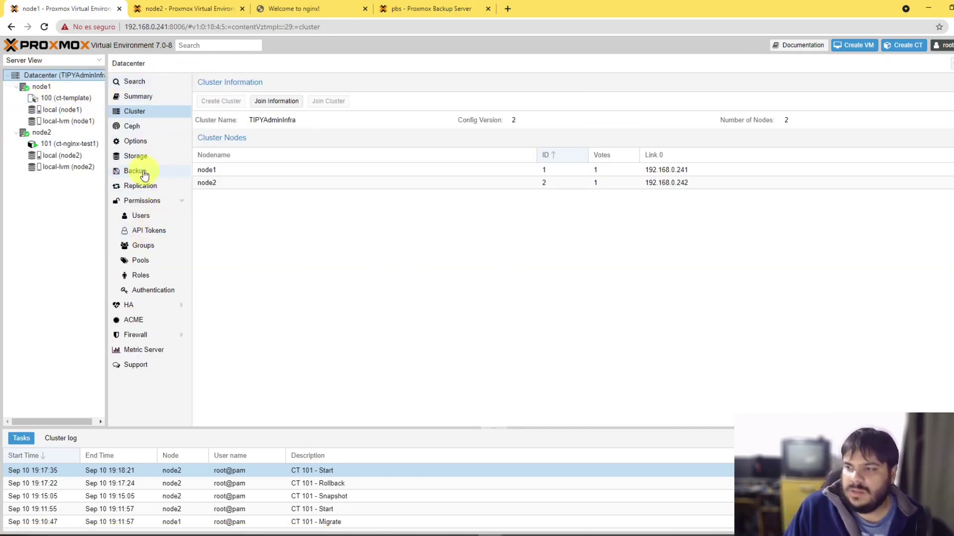
{"action": "left_click", "coordinate": [133, 158]}
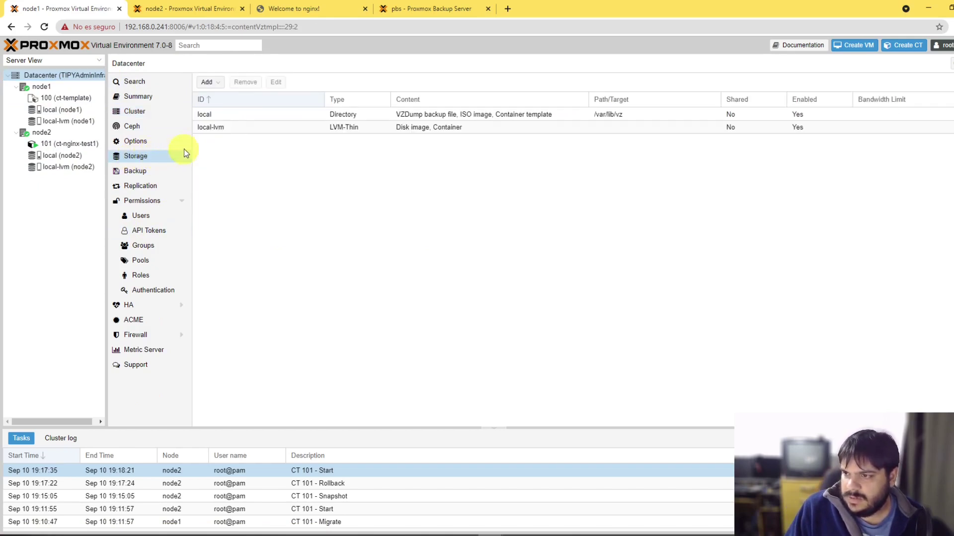
{"action": "left_click", "coordinate": [58, 74]}
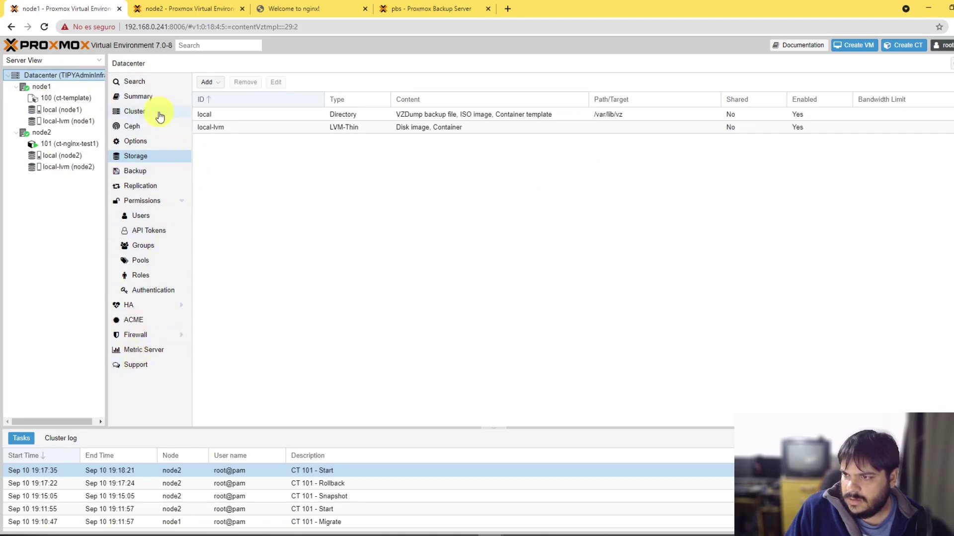
{"action": "left_click", "coordinate": [144, 113]}
{"action": "left_click", "coordinate": [135, 157]}
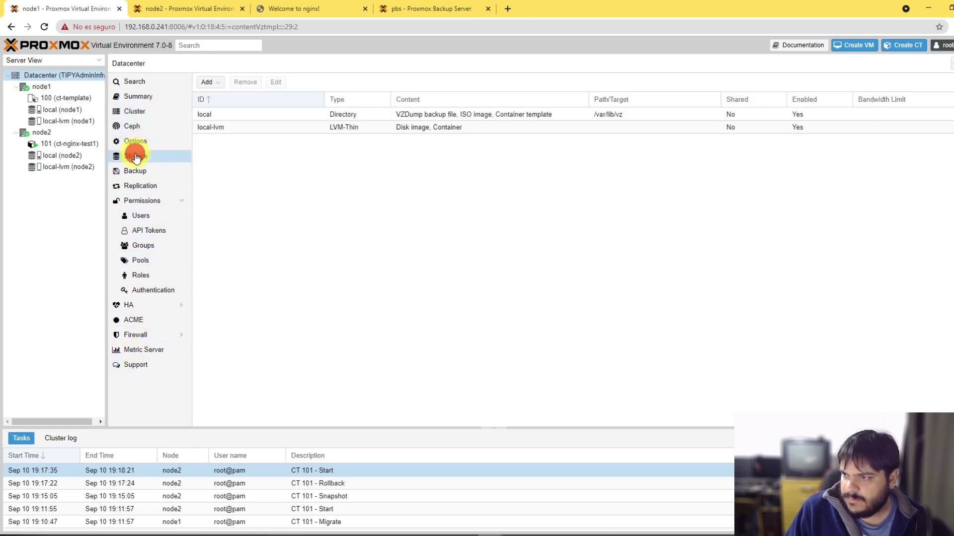
{"action": "left_click", "coordinate": [405, 206]}
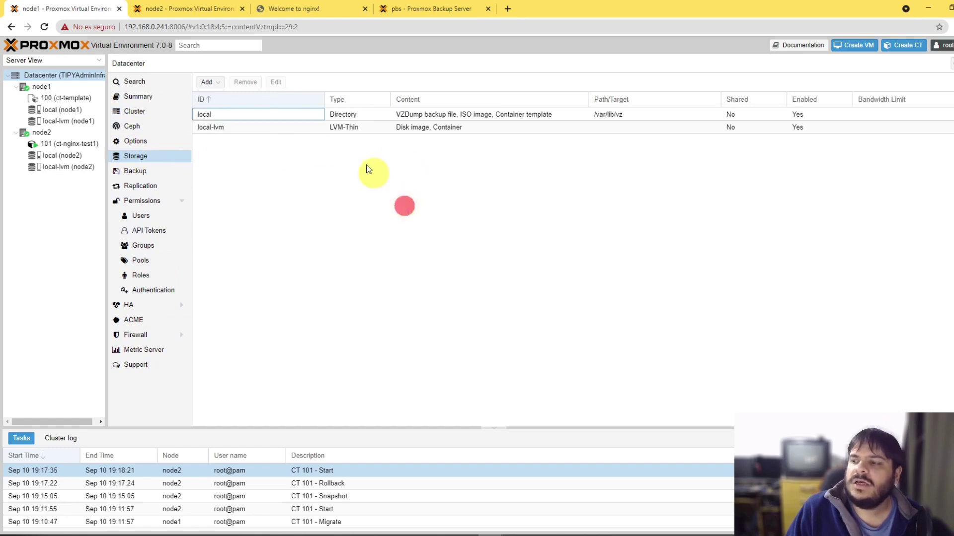
{"action": "left_click", "coordinate": [209, 83]}
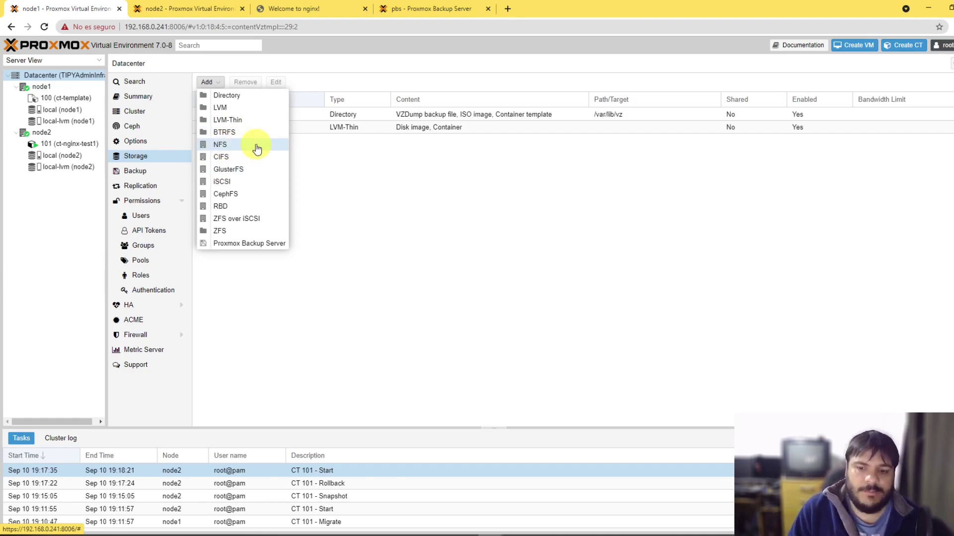
{"action": "key", "text": "Escape"}
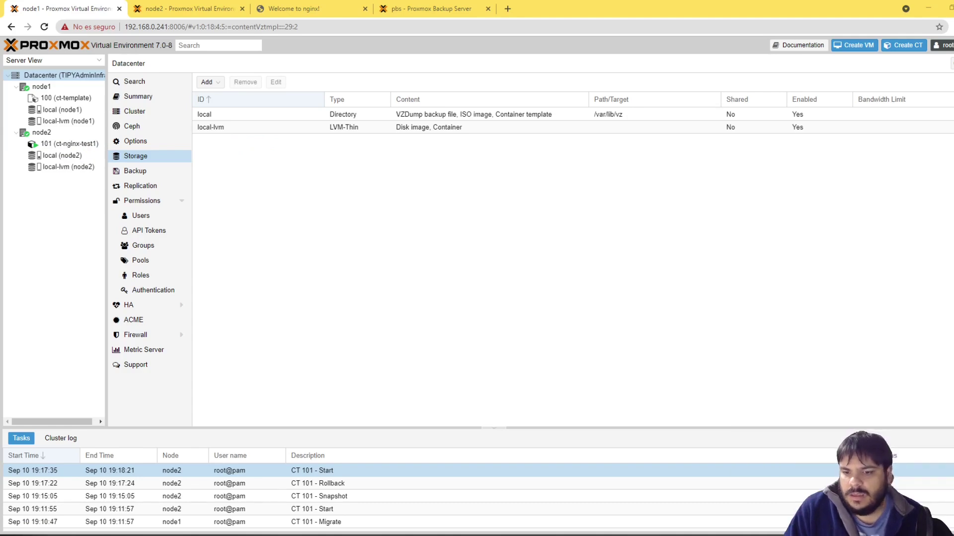
{"action": "left_click", "coordinate": [445, 245]}
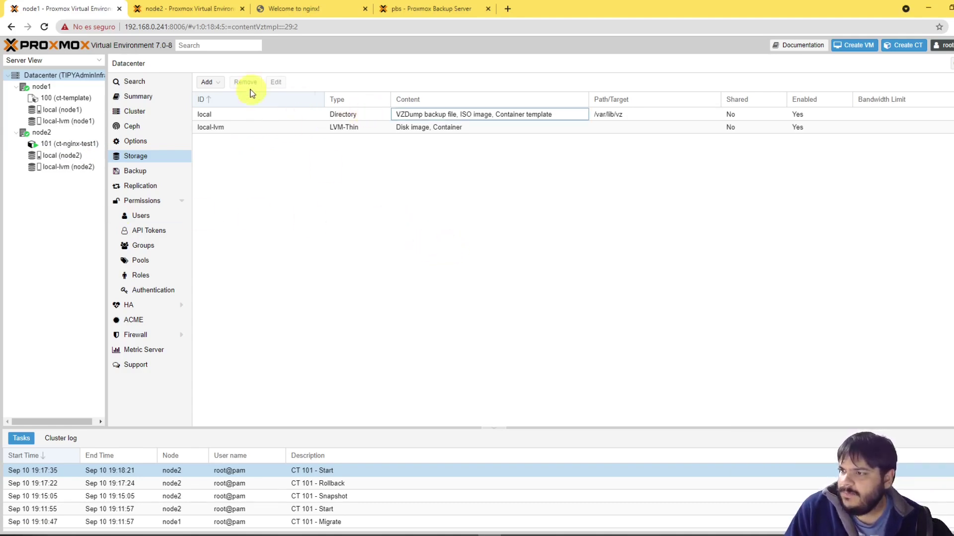
{"action": "left_click", "coordinate": [209, 82]}
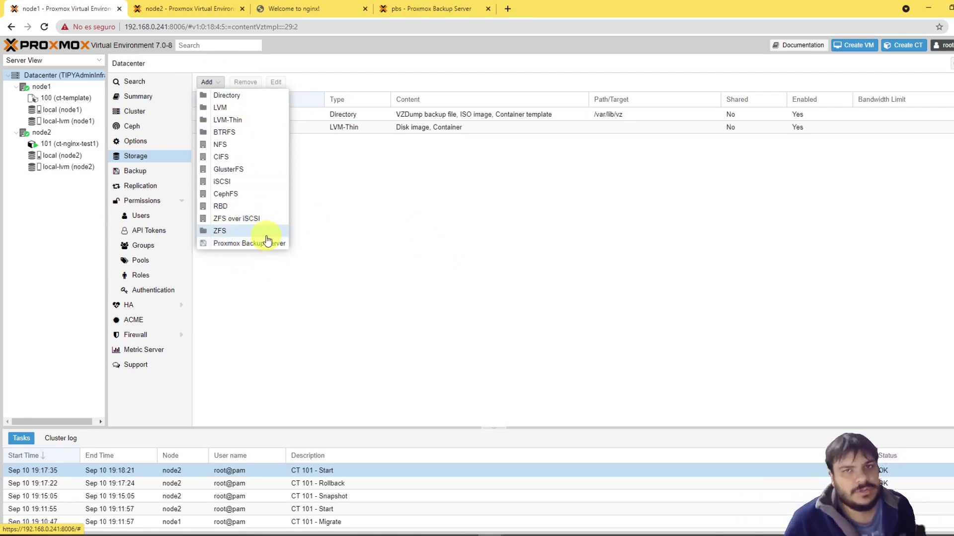
Step: Open the Add: Proxmox Backup Server storage form and place the cursor in its Fingerprint field
{"action": "left_click", "coordinate": [227, 245]}
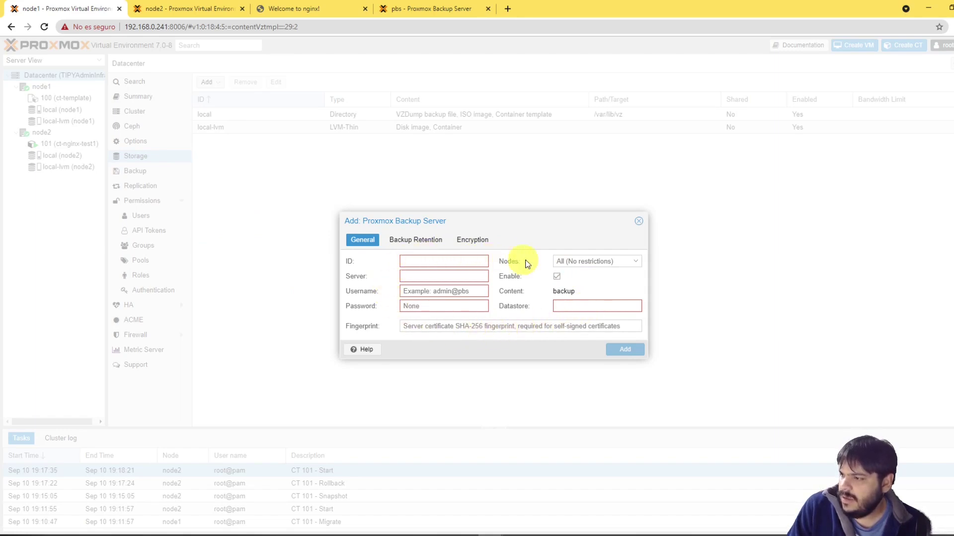
{"action": "left_click", "coordinate": [418, 262]}
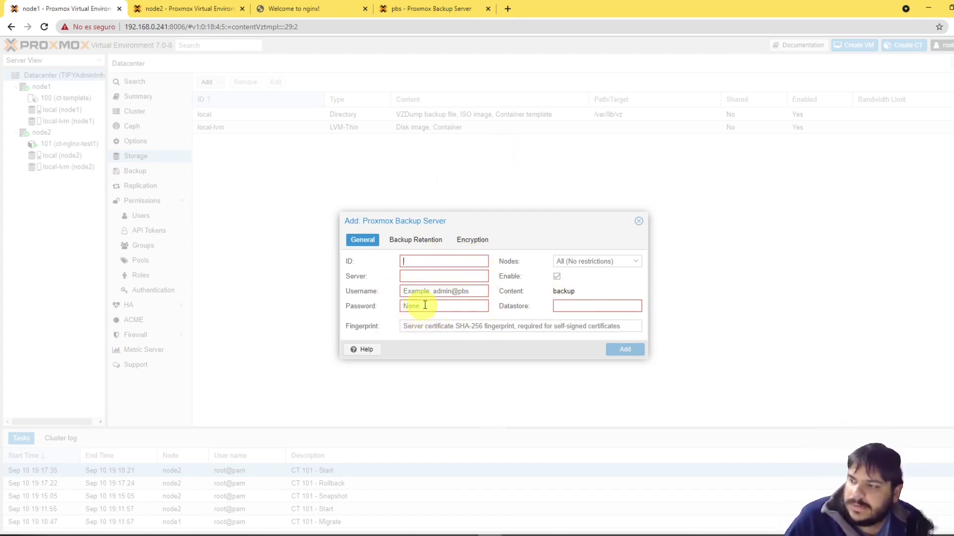
{"action": "left_click", "coordinate": [576, 306]}
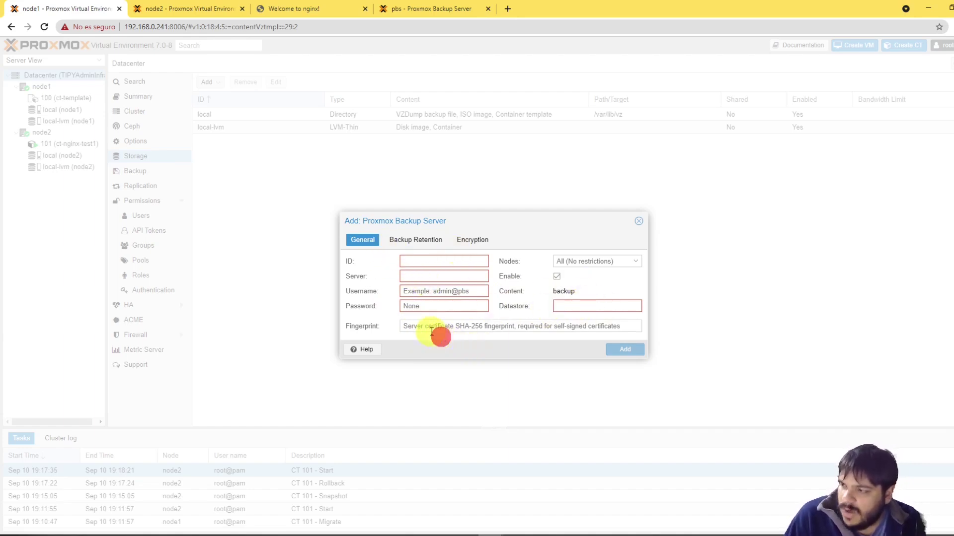
{"action": "left_click", "coordinate": [410, 328]}
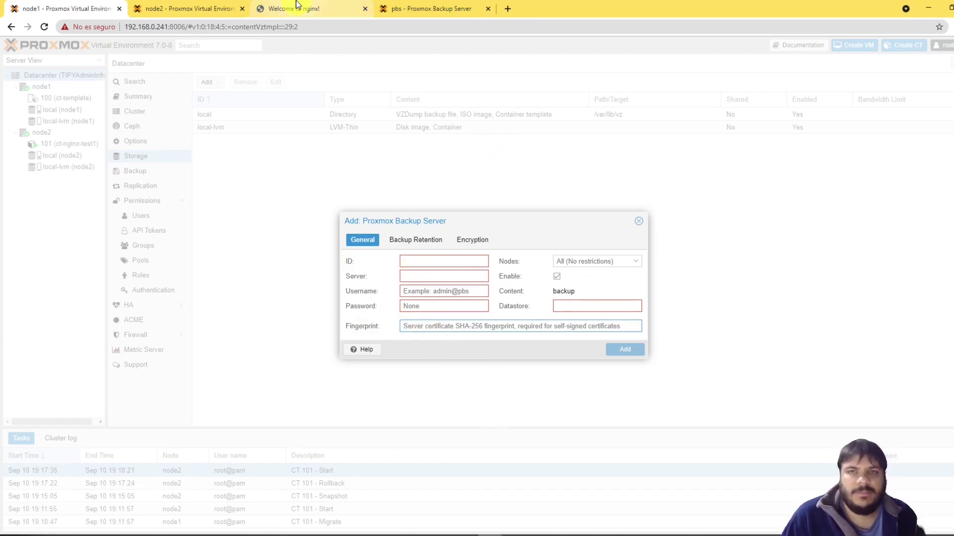
Step: Copy the fingerprint from the backup server's dashboard and paste it into node1's storage form
{"action": "left_click", "coordinate": [419, 7]}
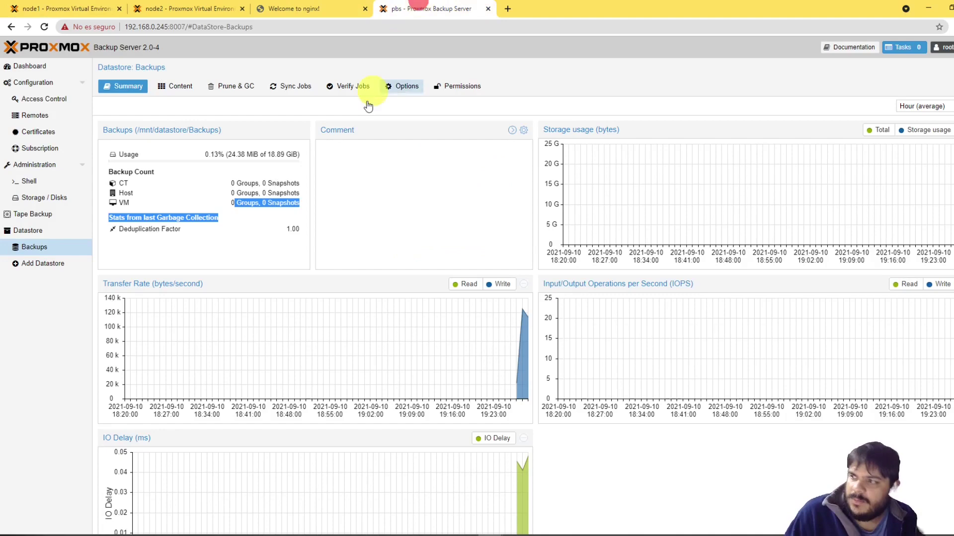
{"action": "left_click", "coordinate": [30, 72]}
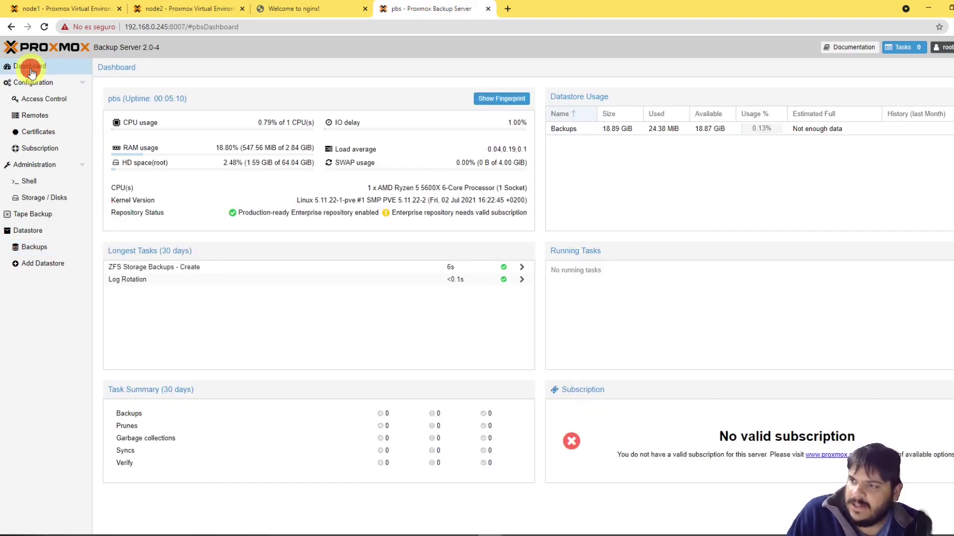
{"action": "left_click", "coordinate": [483, 101]}
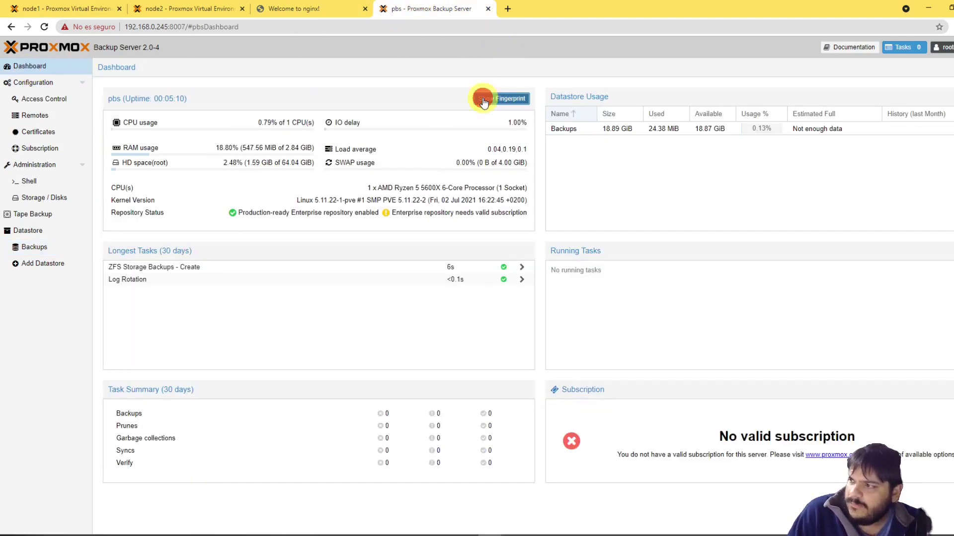
{"action": "left_click", "coordinate": [586, 309]}
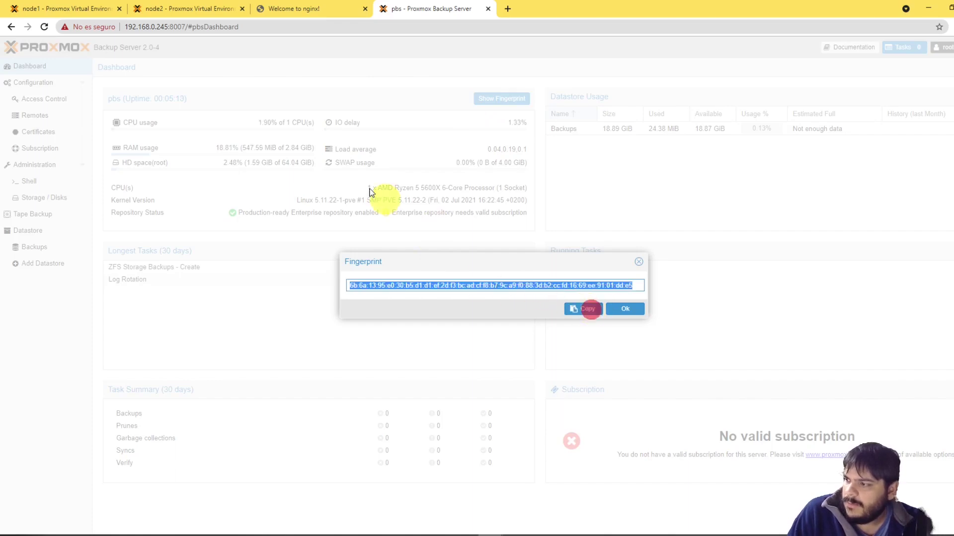
{"action": "left_click", "coordinate": [65, 8]}
{"action": "right_click", "coordinate": [417, 327]}
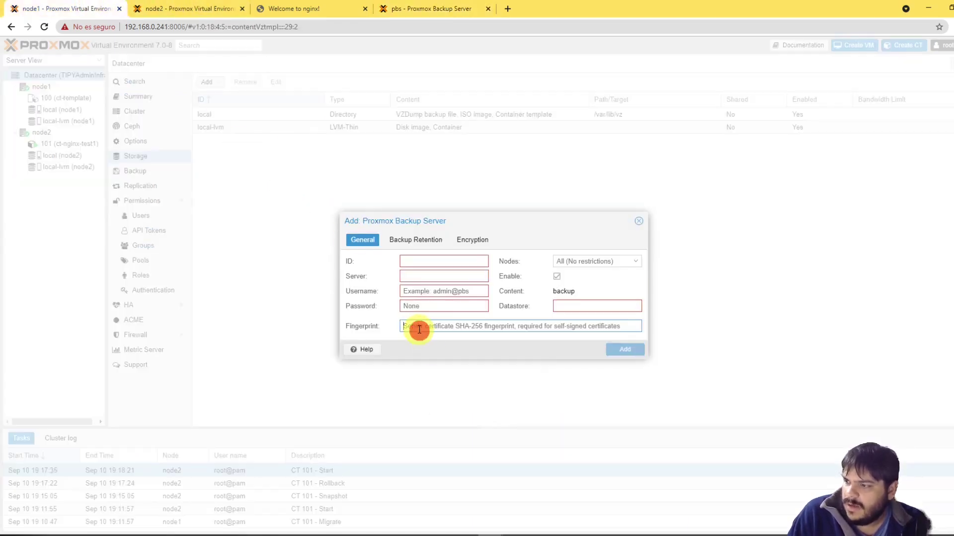
{"action": "left_click", "coordinate": [444, 407]}
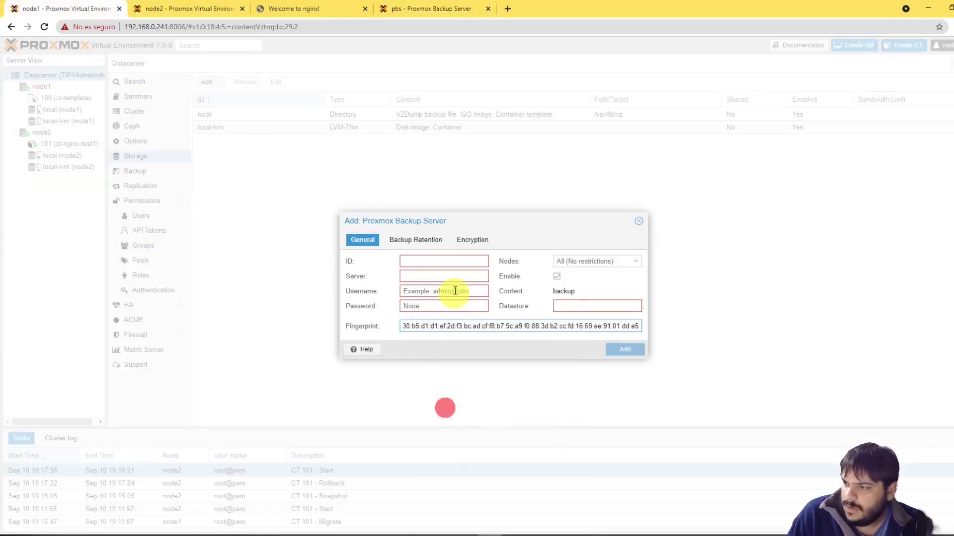
Step: Set the storage ID to PBS and the server address to 192.168.0.245
{"action": "left_click", "coordinate": [442, 259]}
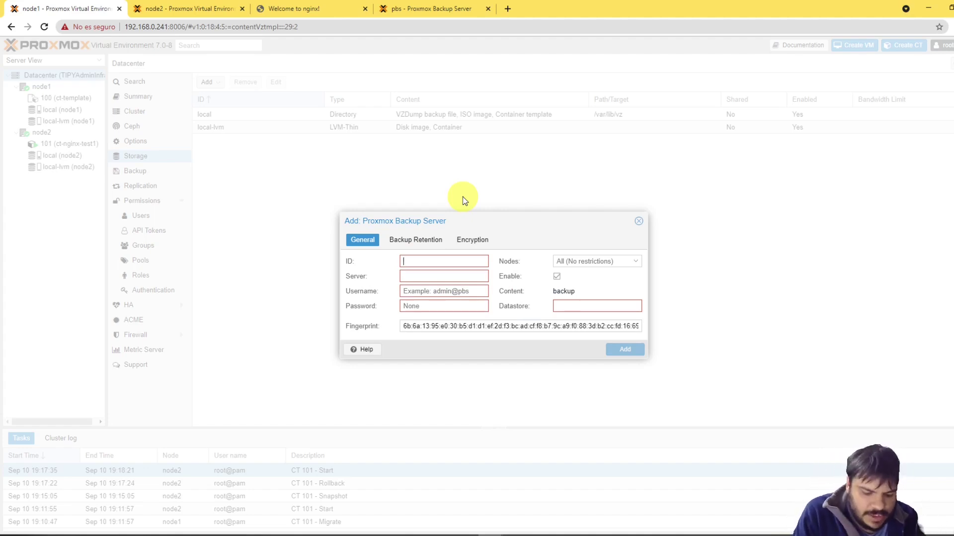
{"action": "type", "text": "Back"}
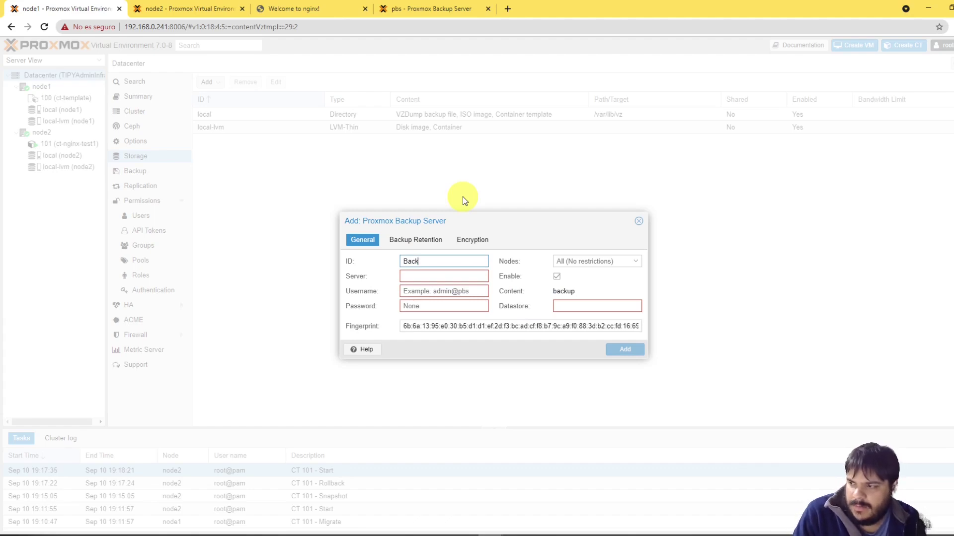
{"action": "key", "text": "ctrl+a"}
{"action": "type", "text": "PBS"}
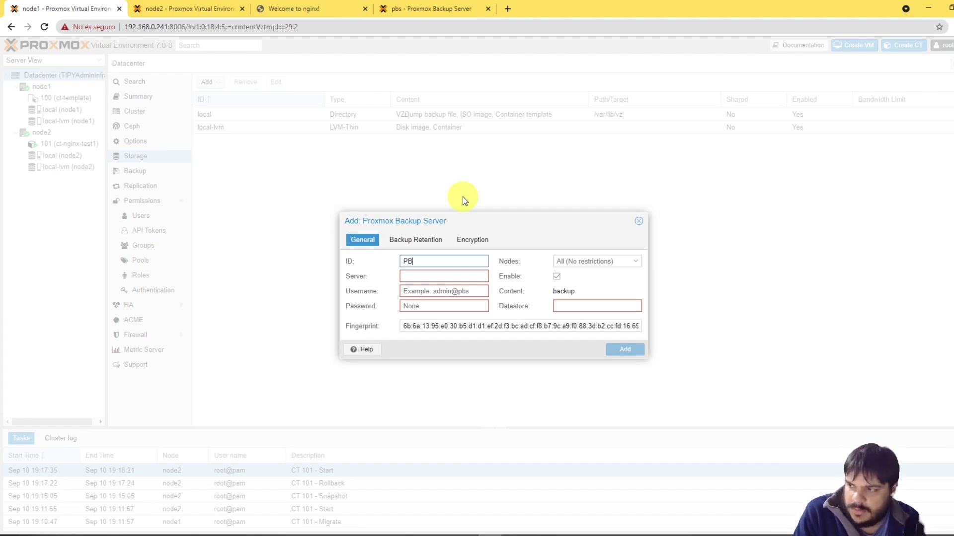
{"action": "left_click", "coordinate": [421, 277]}
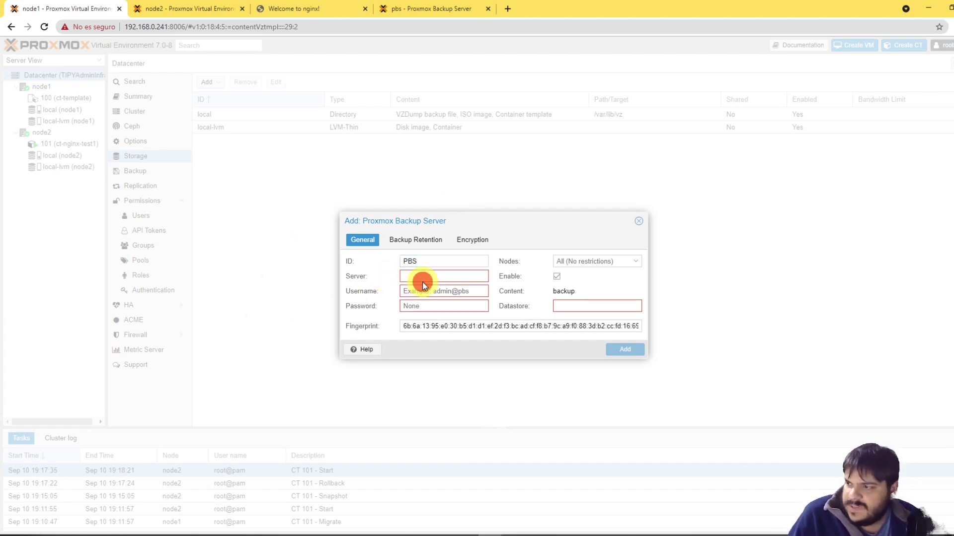
{"action": "type", "text": "192.168.0.245"}
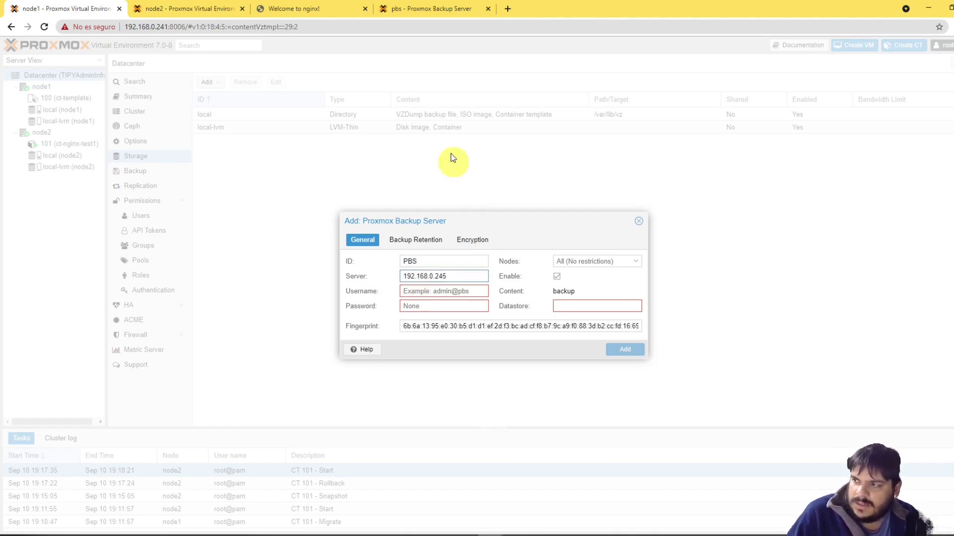
{"action": "left_click", "coordinate": [396, 5]}
{"action": "left_click", "coordinate": [75, 8]}
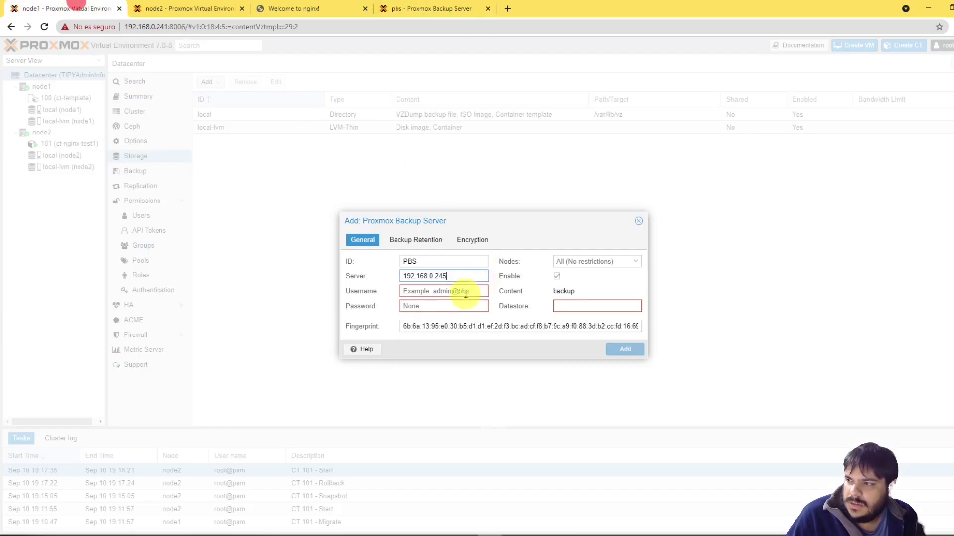
Step: Enter the username, the account password and datastore Backups, closing the fingerprint window on PBS
{"action": "left_click", "coordinate": [453, 292]}
{"action": "type", "text": "root"}
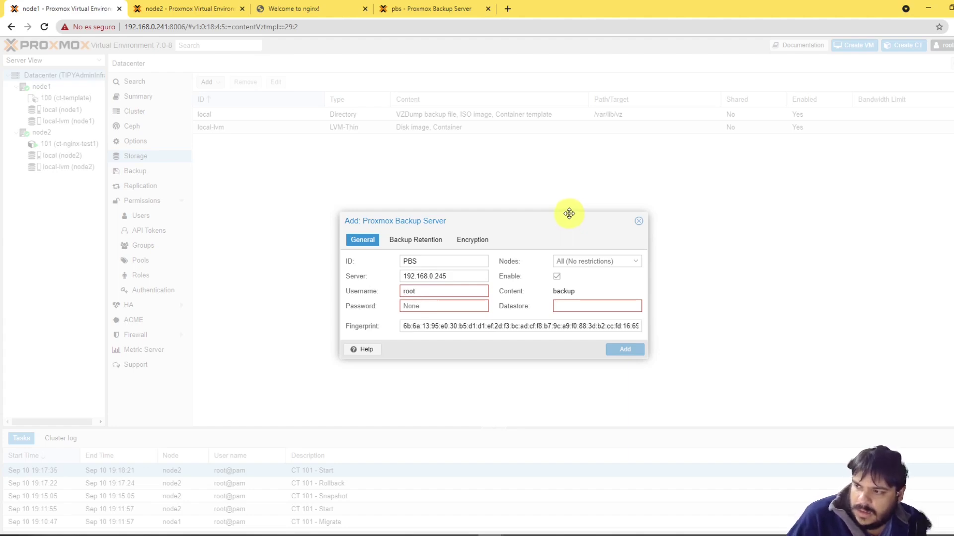
{"action": "left_click", "coordinate": [426, 306]}
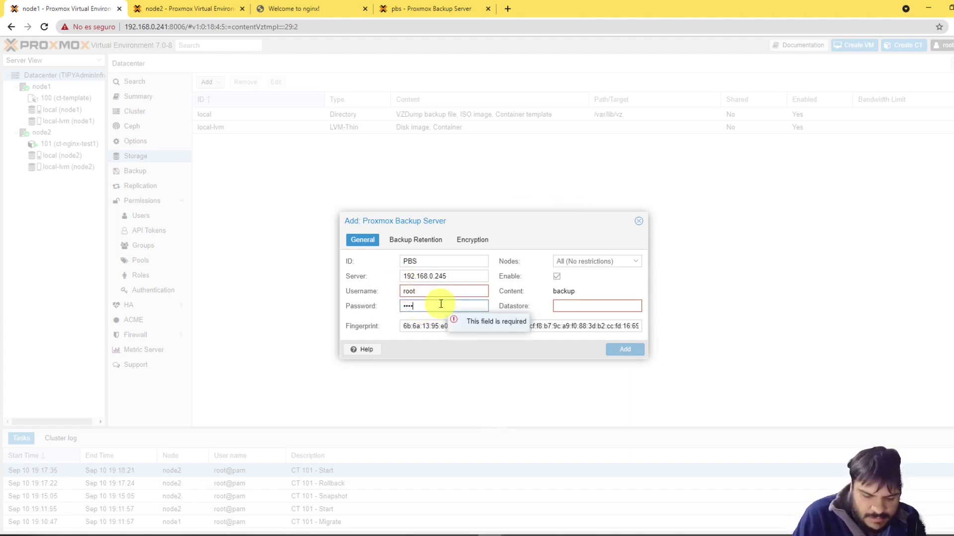
{"action": "left_click", "coordinate": [579, 307]}
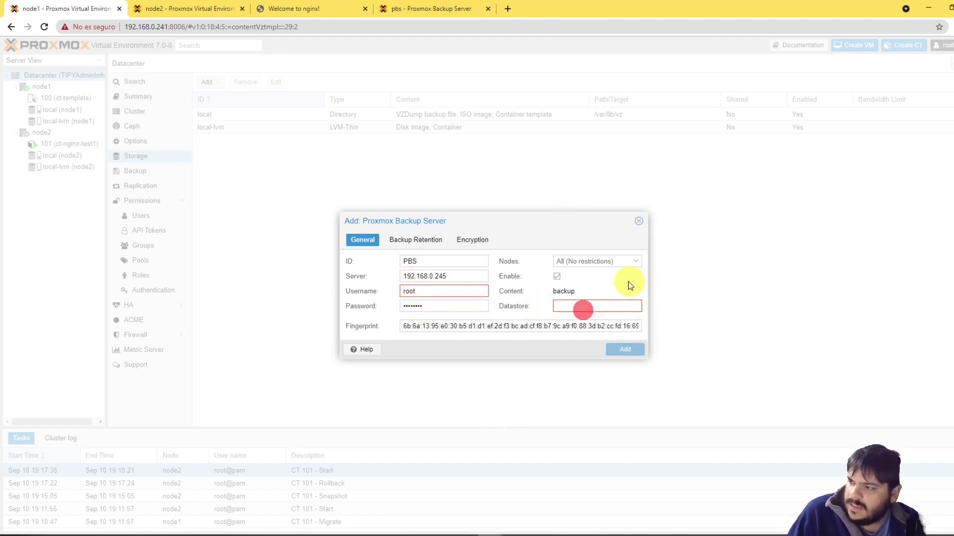
{"action": "left_click", "coordinate": [179, 8]}
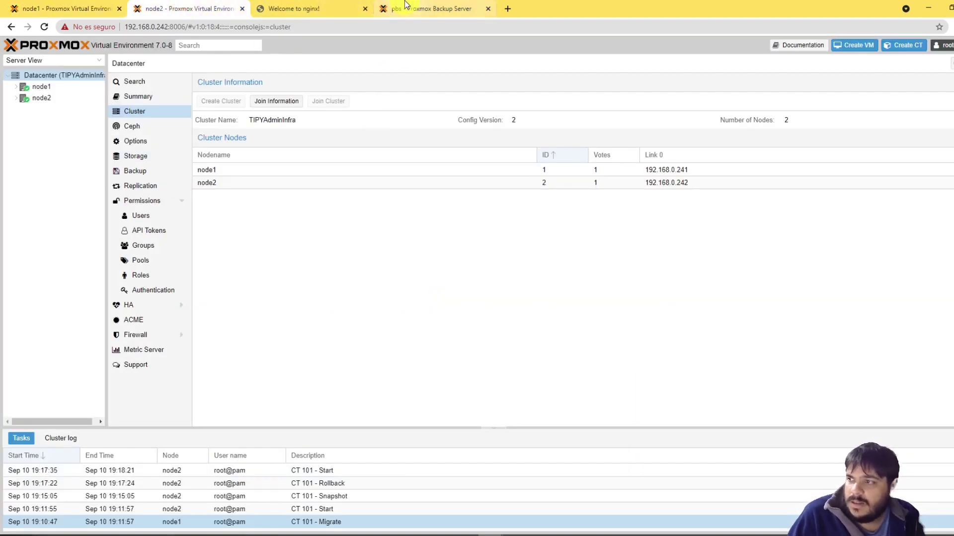
{"action": "left_click", "coordinate": [422, 7]}
{"action": "left_click", "coordinate": [639, 261]}
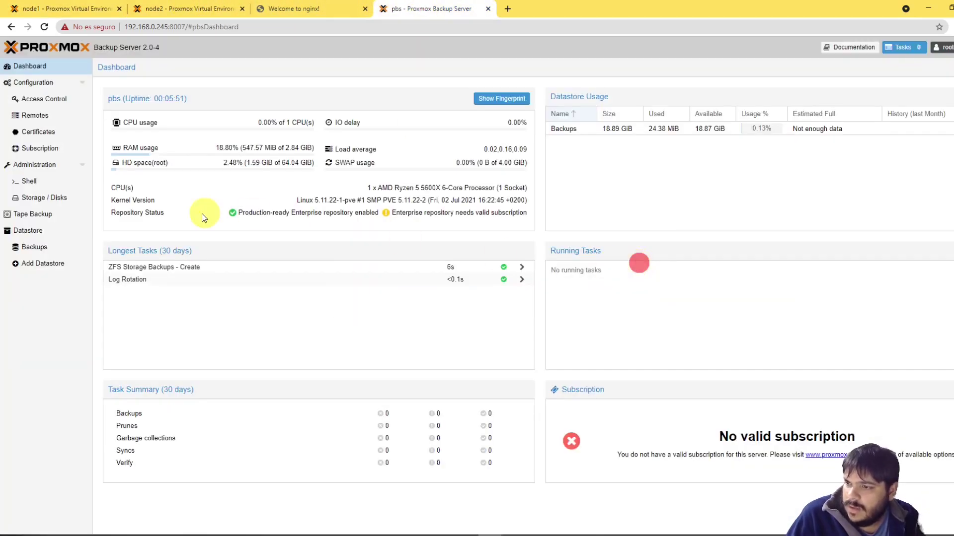
{"action": "left_click", "coordinate": [83, 8]}
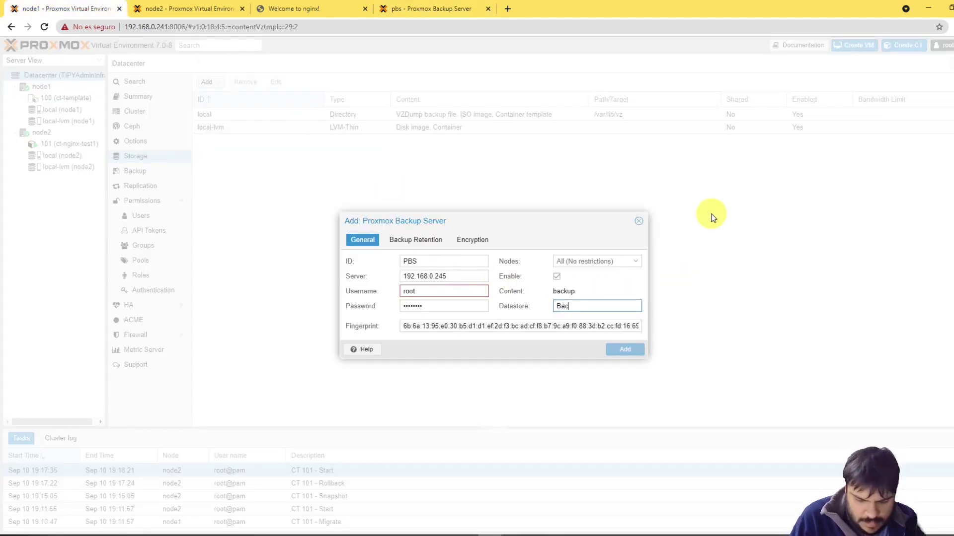
{"action": "left_click", "coordinate": [418, 290]}
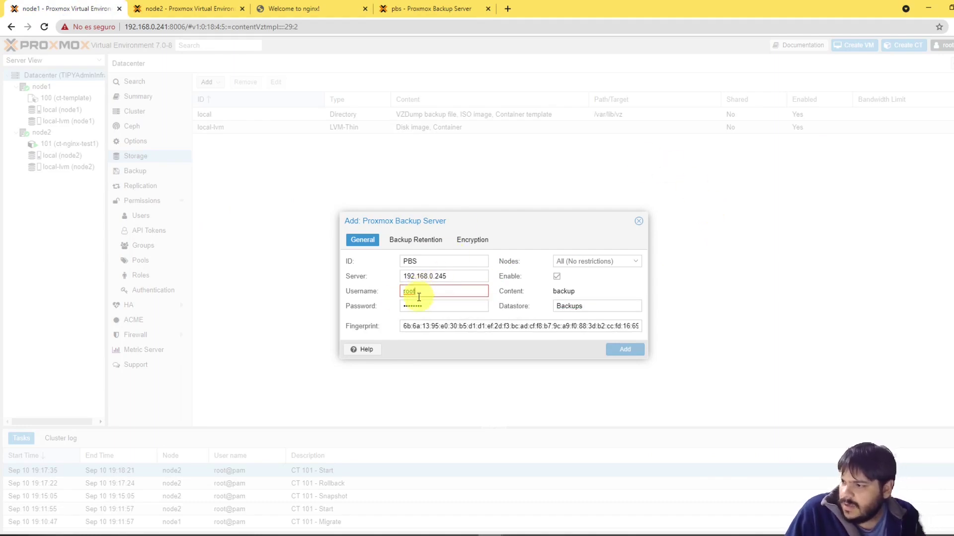
{"action": "left_click", "coordinate": [357, 294]}
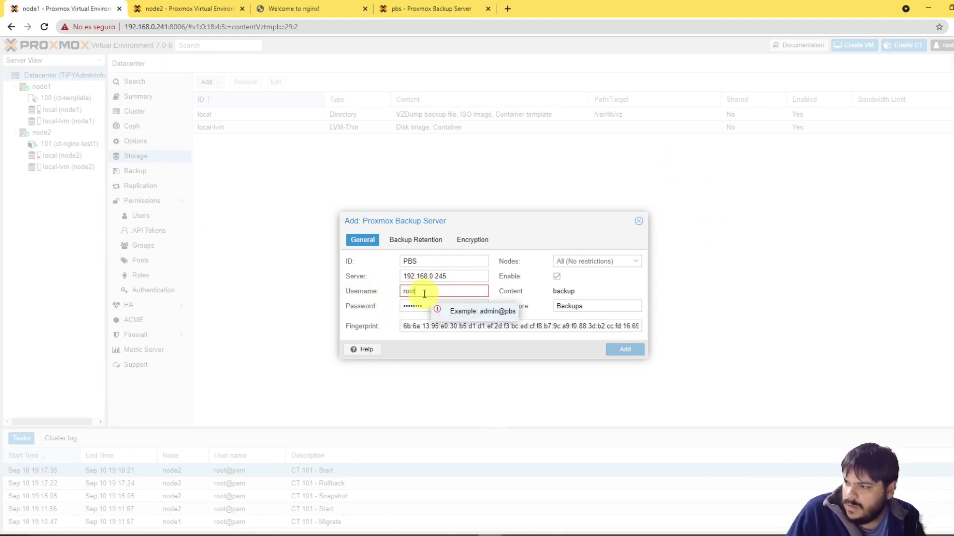
{"action": "left_click", "coordinate": [465, 293]}
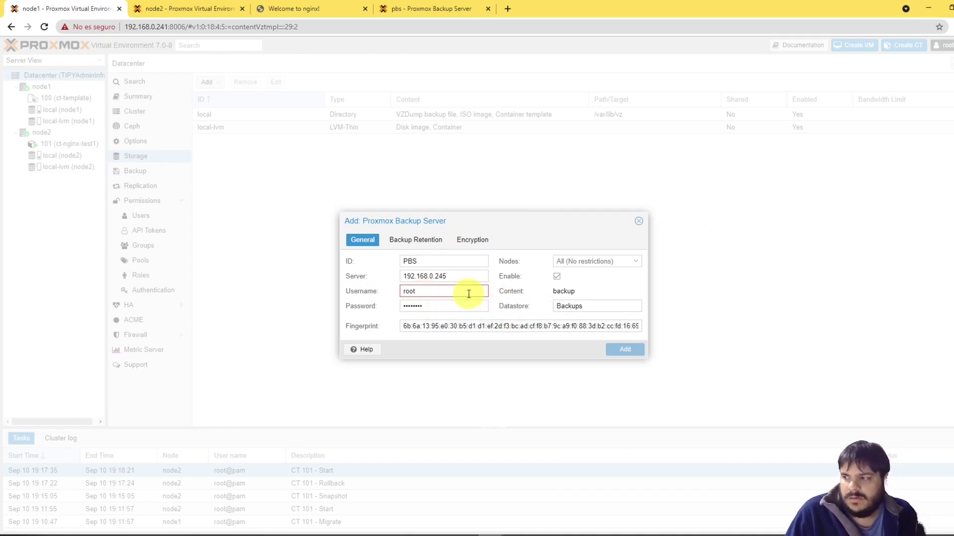
Step: Complete the username as root@pam and add the PBS storage
{"action": "left_click", "coordinate": [438, 6]}
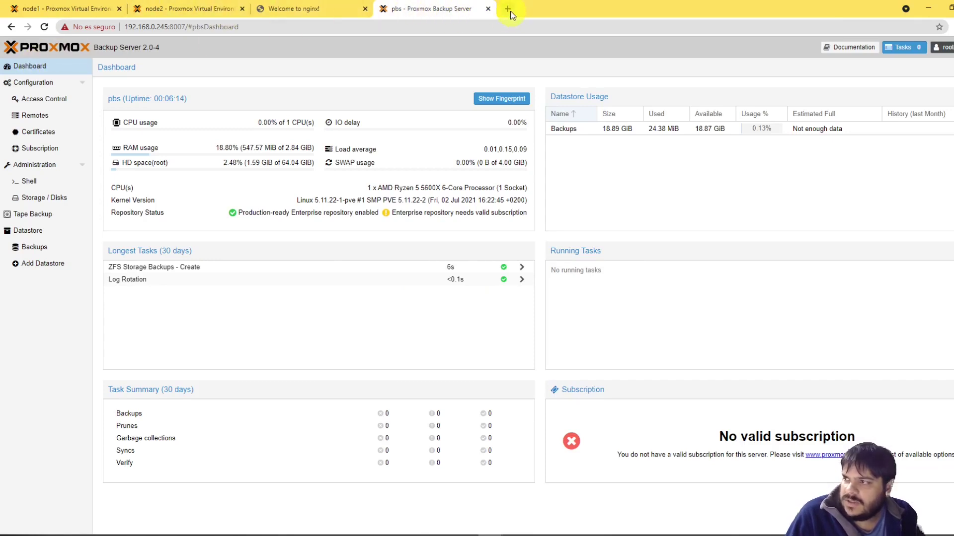
{"action": "left_click", "coordinate": [189, 9]}
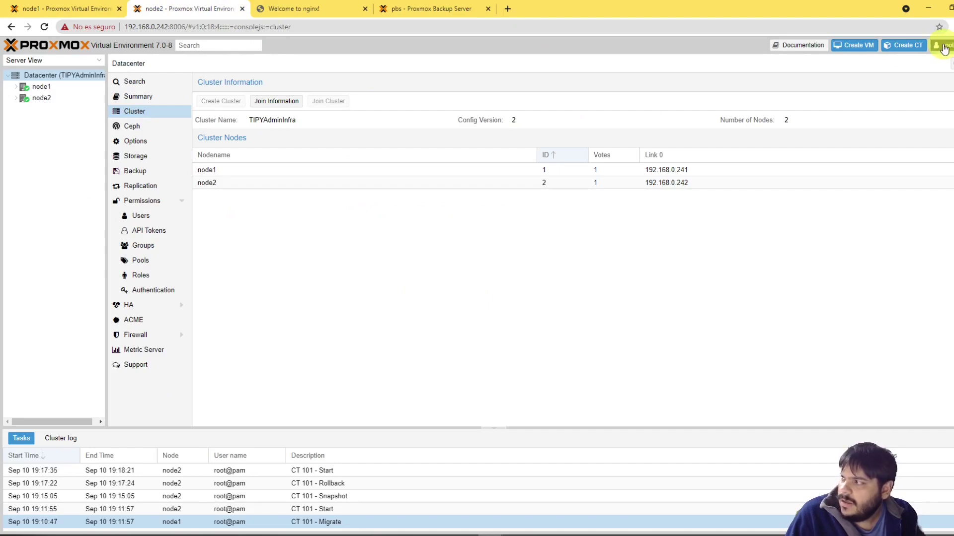
{"action": "left_click", "coordinate": [97, 6]}
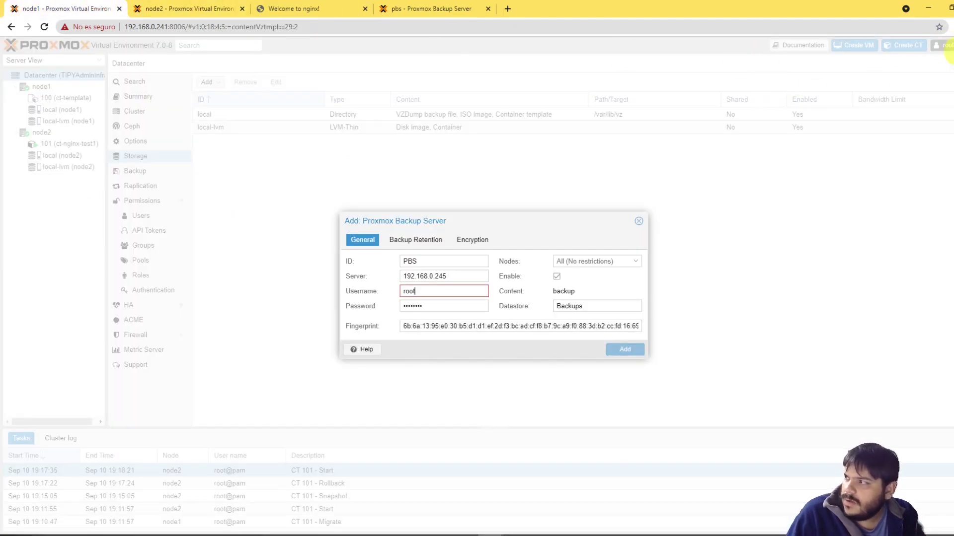
{"action": "left_click", "coordinate": [447, 8]}
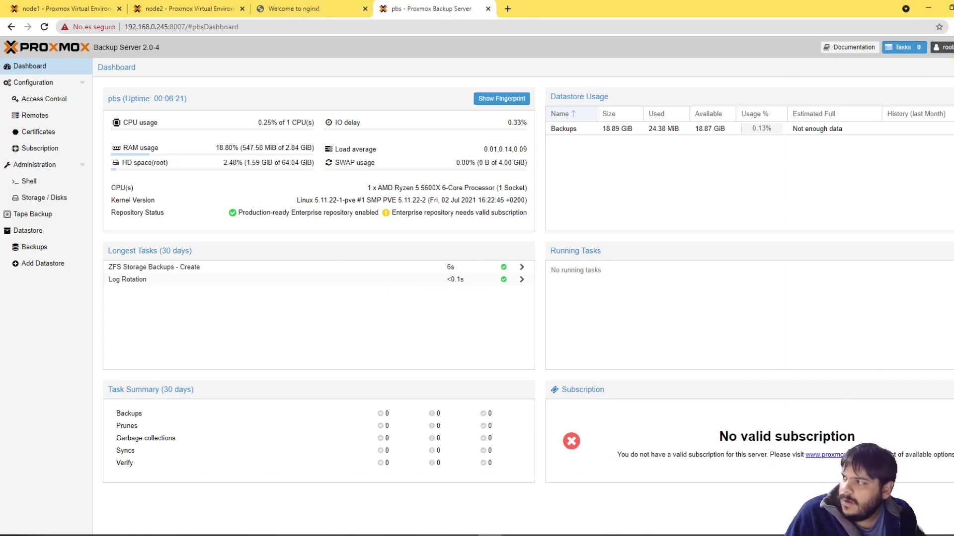
{"action": "left_click", "coordinate": [69, 9]}
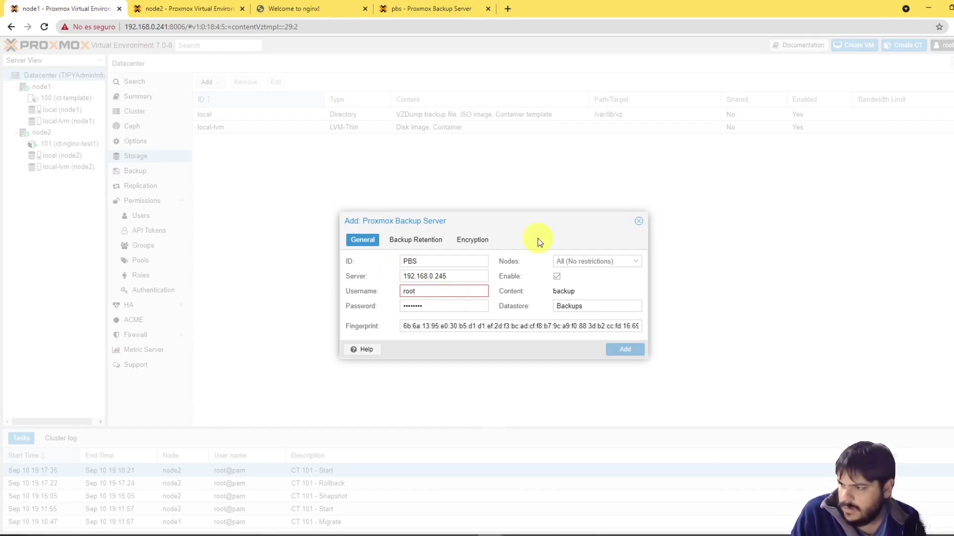
{"action": "type", "text": "pam"}
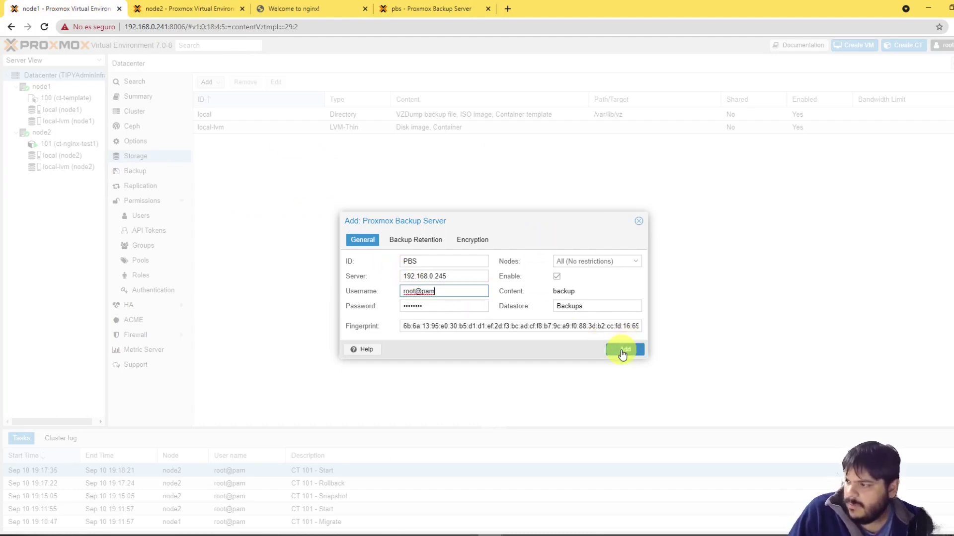
{"action": "left_click", "coordinate": [622, 352]}
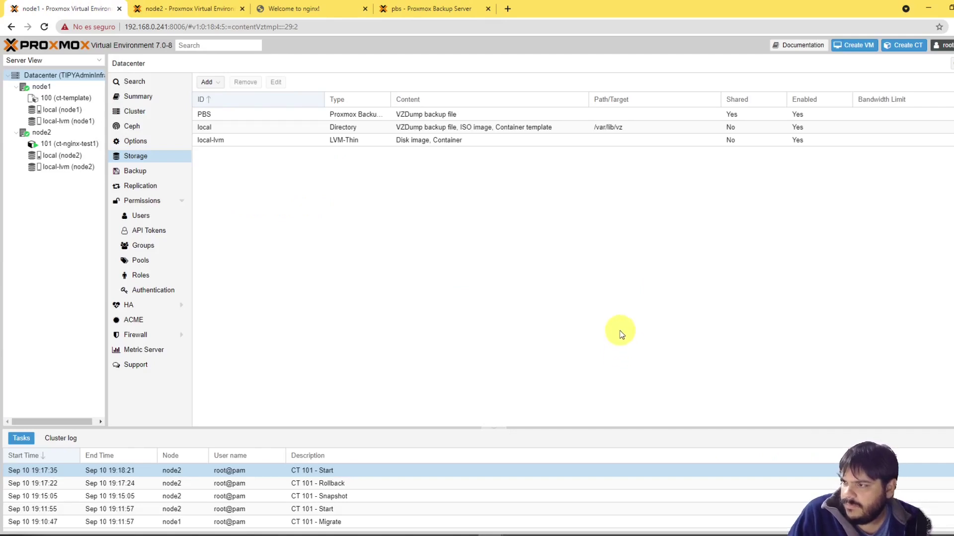
Step: Open PBS storage on node1, check its usage summary, and view its empty Backups list
{"action": "left_click", "coordinate": [495, 278]}
{"action": "left_click", "coordinate": [204, 114]}
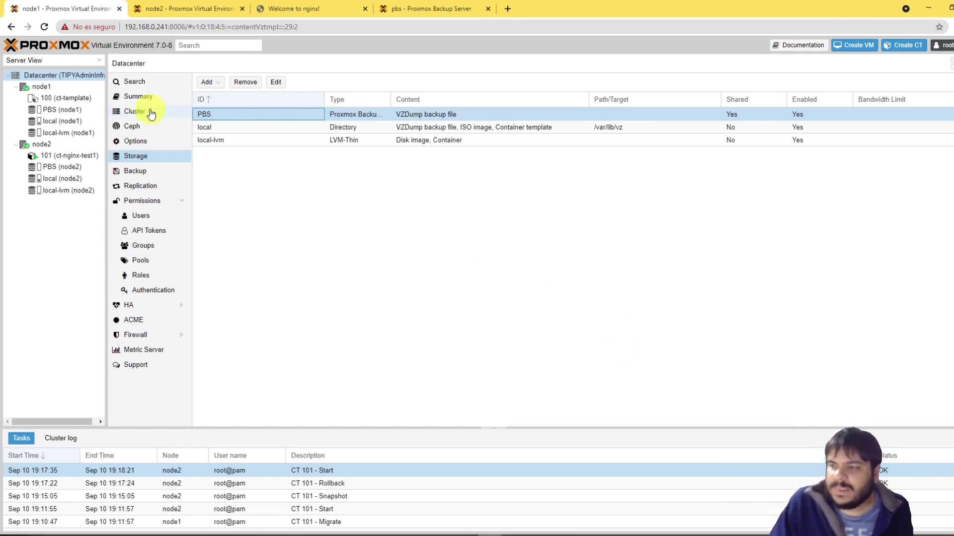
{"action": "left_click", "coordinate": [48, 109]}
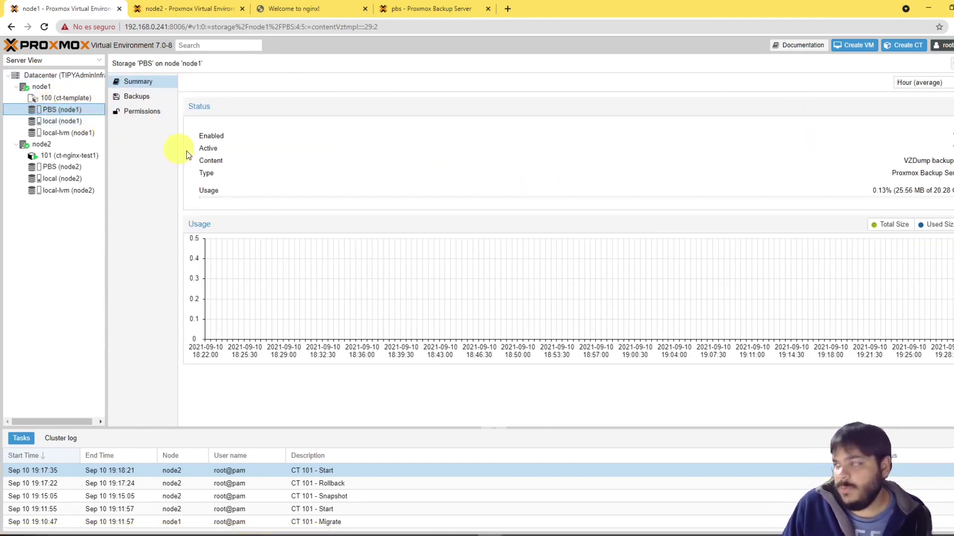
{"action": "left_click", "coordinate": [945, 190]}
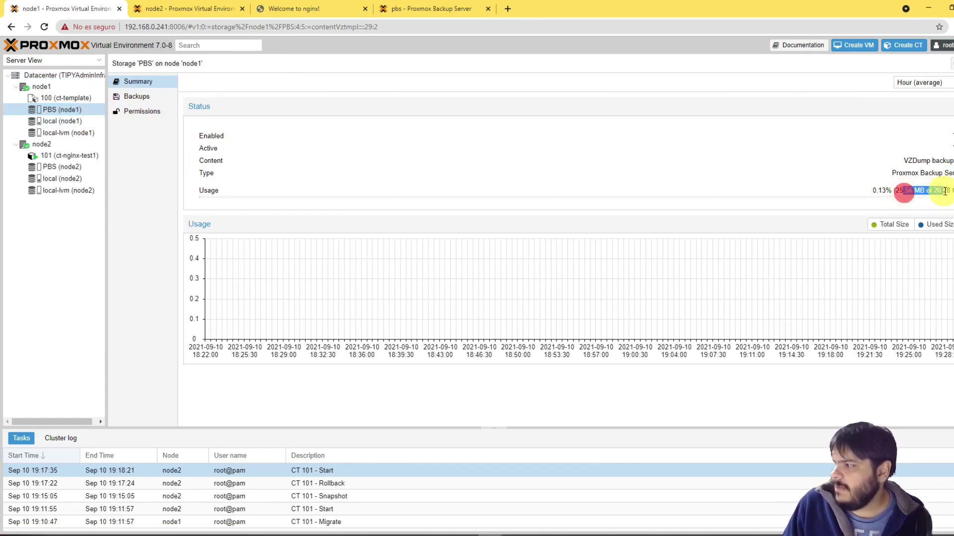
{"action": "left_click_drag", "start_coordinate": [909, 190], "coordinate": [948, 193]}
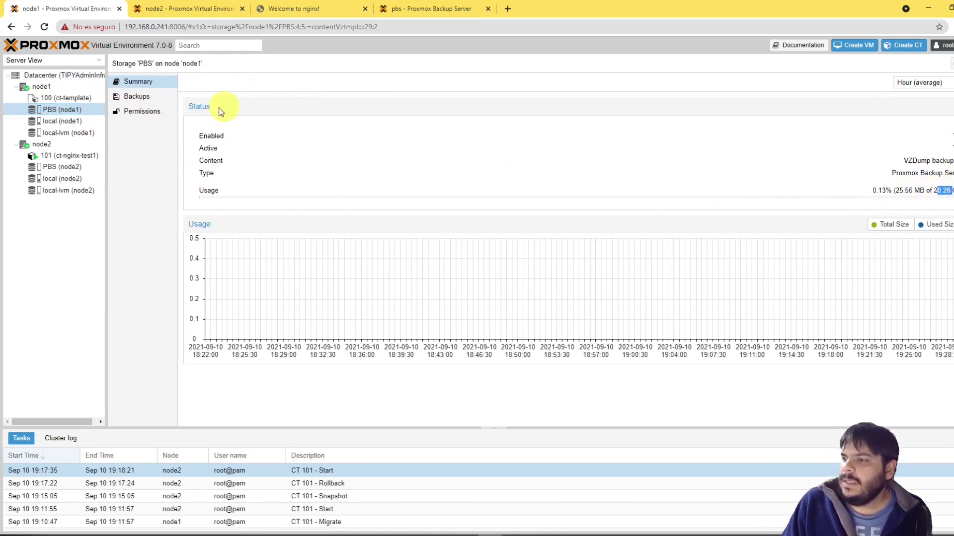
{"action": "left_click", "coordinate": [132, 96]}
{"action": "left_click", "coordinate": [380, 207]}
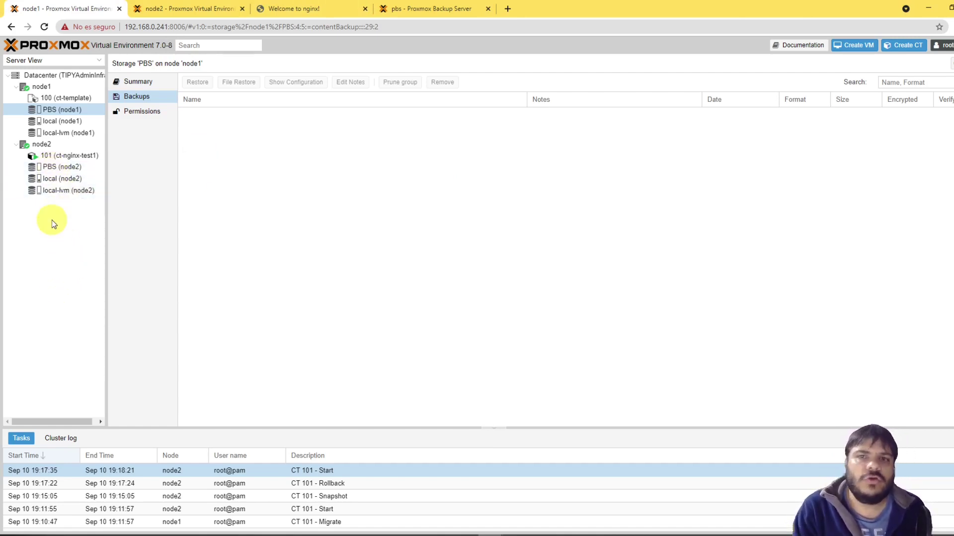
Step: Check PBS storage from node2's interface, then open container 101 (ct-nginx-test1) on node2
{"action": "left_click", "coordinate": [225, 9]}
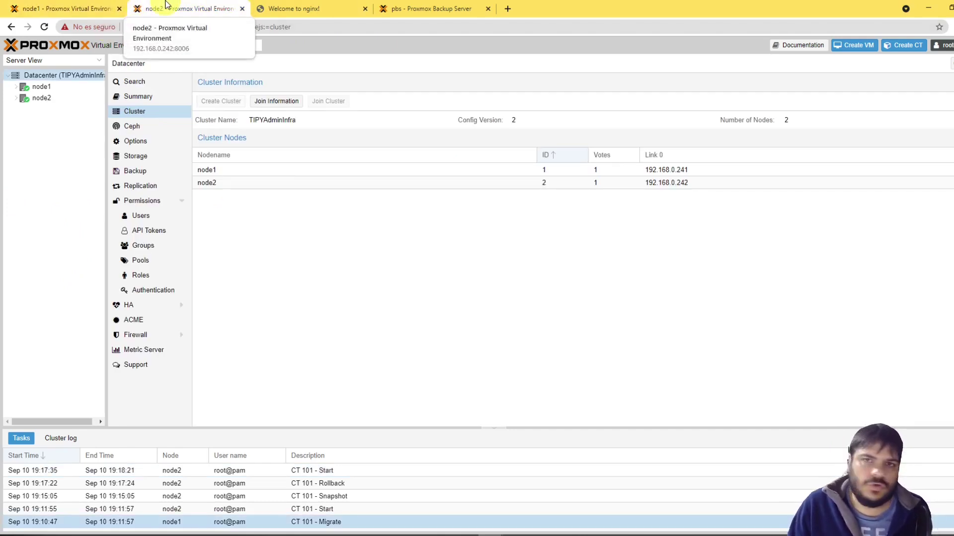
{"action": "left_click", "coordinate": [17, 98]}
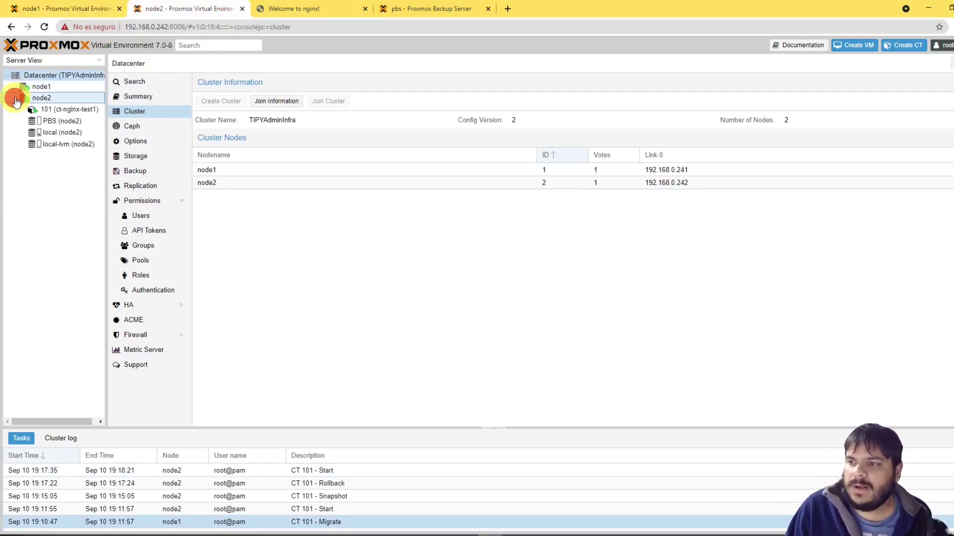
{"action": "left_click", "coordinate": [51, 122]}
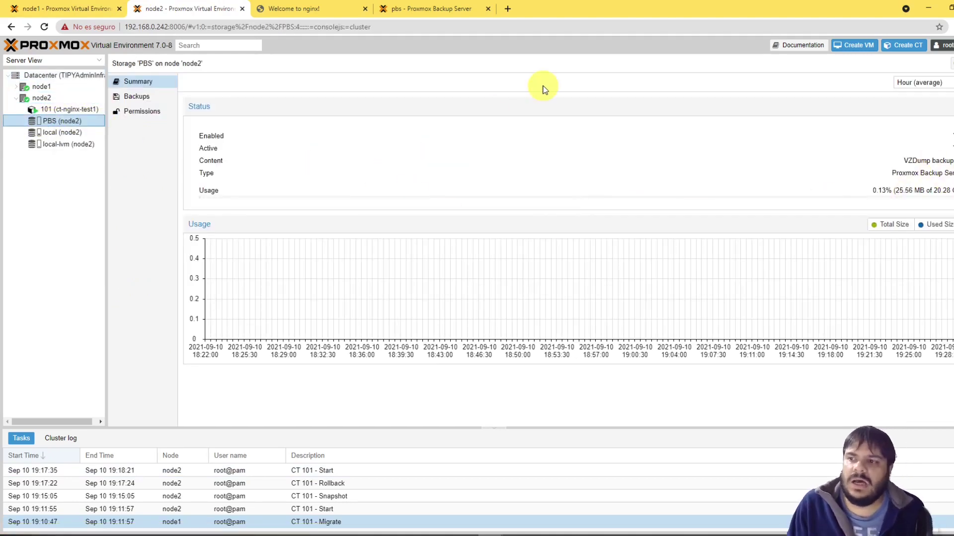
{"action": "left_click", "coordinate": [45, 7]}
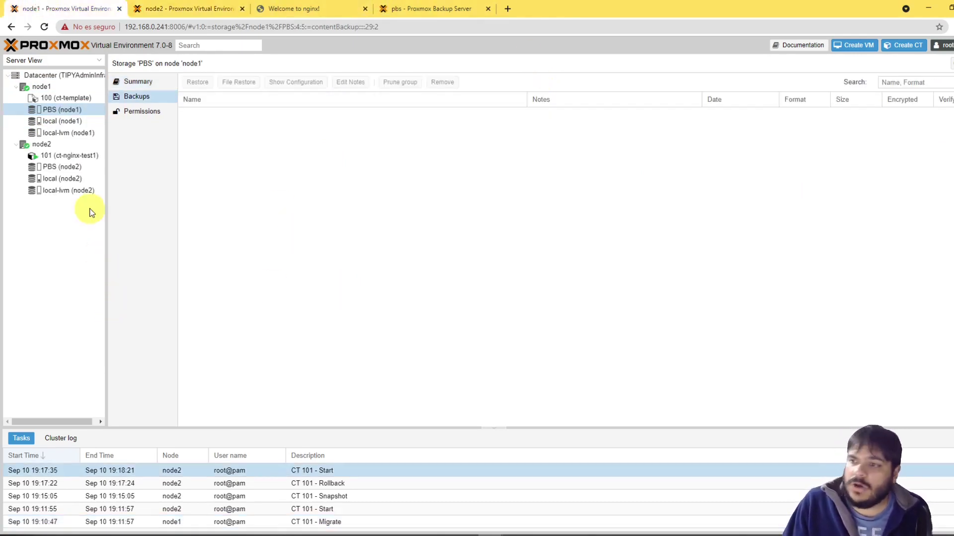
{"action": "left_click", "coordinate": [74, 145]}
{"action": "left_click", "coordinate": [70, 156]}
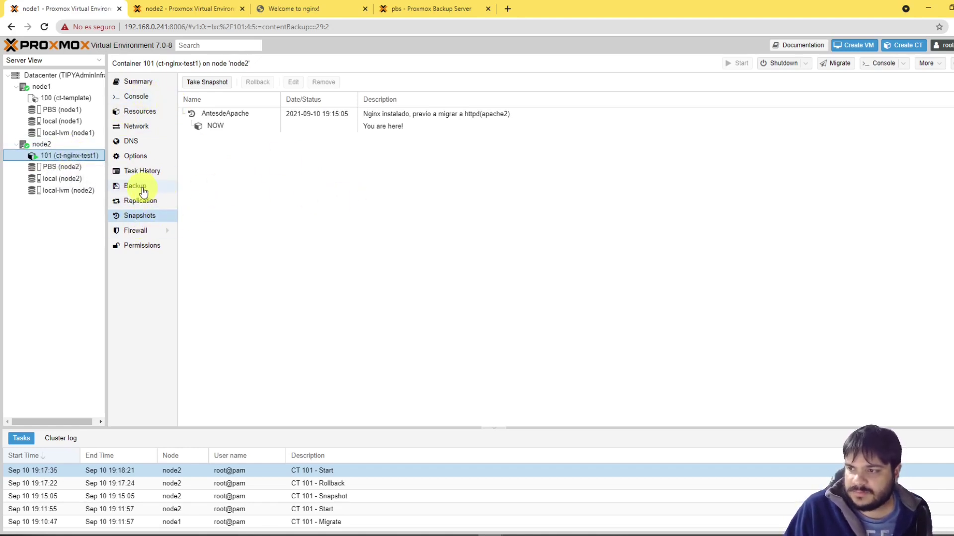
Step: Look at container 101's Backup panel, then open the Datacenter storage list
{"action": "left_click", "coordinate": [53, 281]}
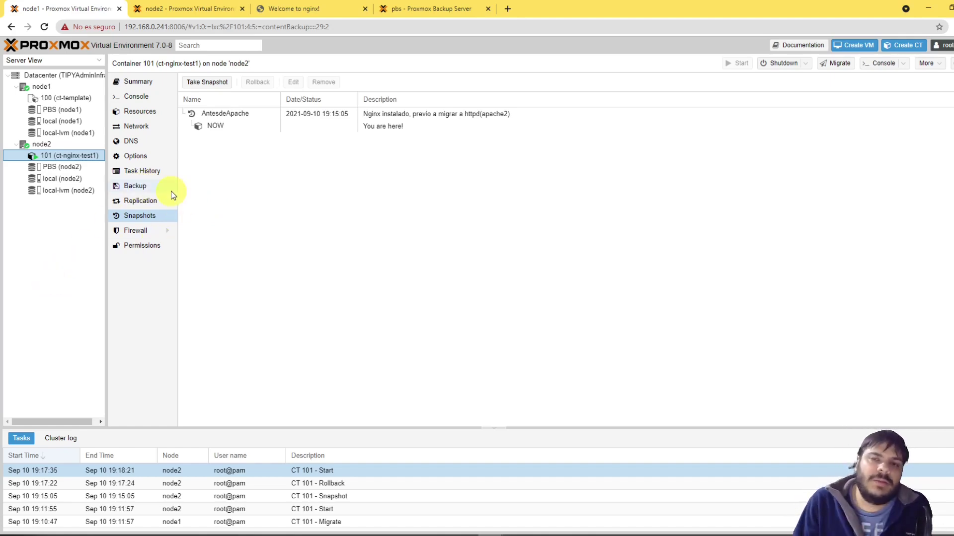
{"action": "left_click", "coordinate": [130, 186]}
{"action": "left_click", "coordinate": [291, 277]}
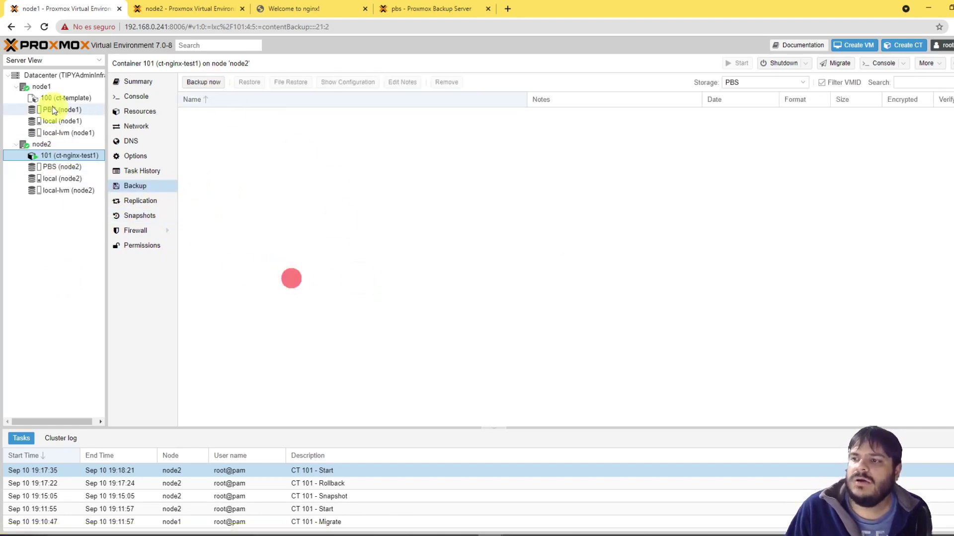
{"action": "left_click", "coordinate": [40, 76]}
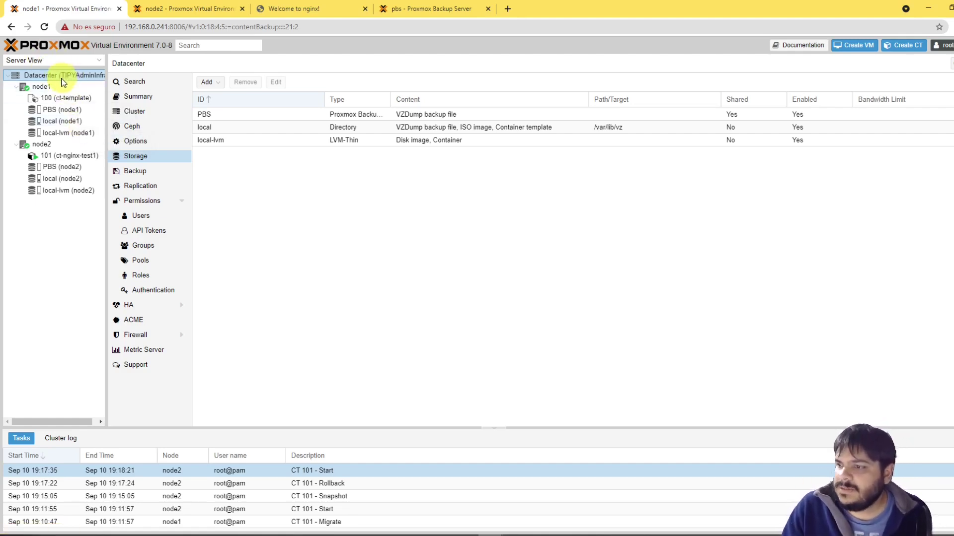
Step: Start a new datacenter backup job on all nodes with PBS as storage
{"action": "left_click", "coordinate": [155, 175]}
{"action": "left_click", "coordinate": [206, 83]}
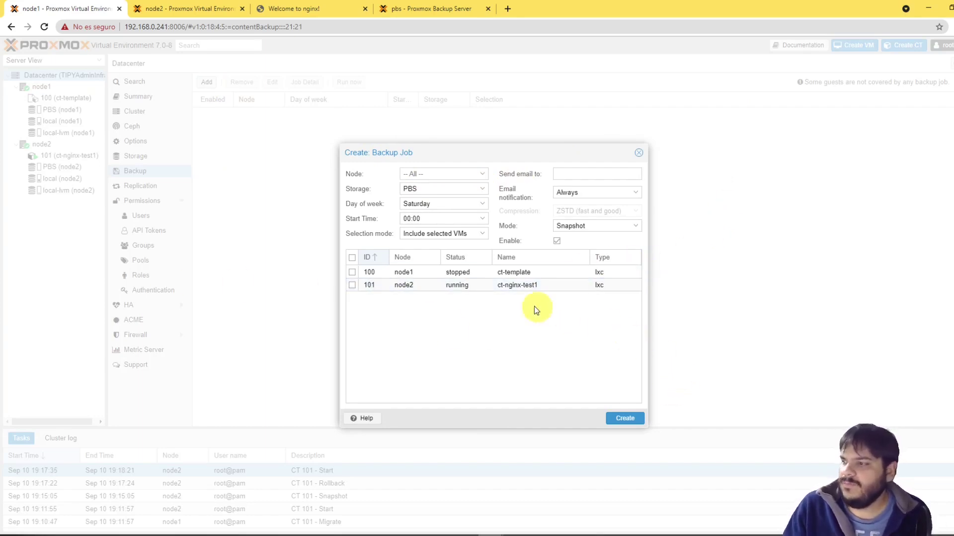
{"action": "left_click", "coordinate": [480, 174]}
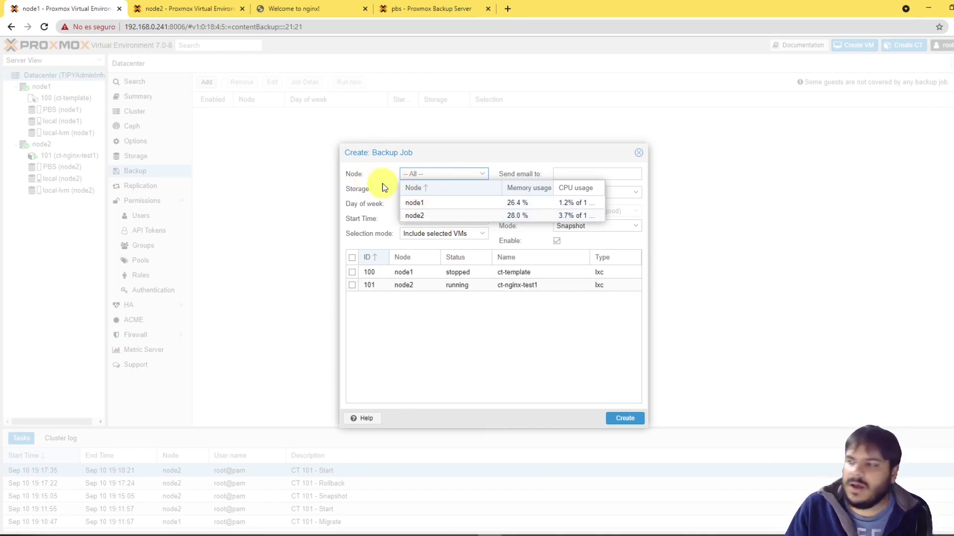
{"action": "left_click_drag", "start_coordinate": [502, 164], "coordinate": [506, 165]}
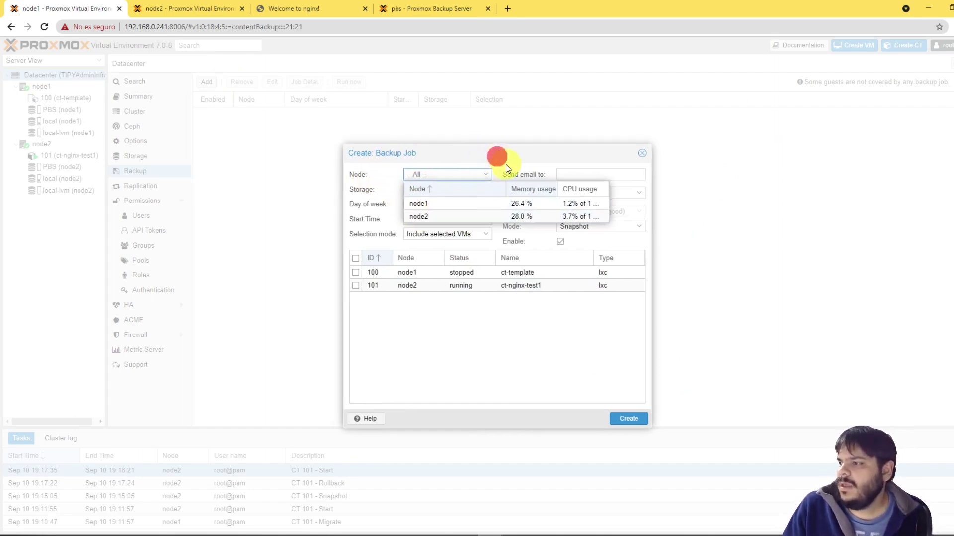
{"action": "left_click", "coordinate": [507, 383]}
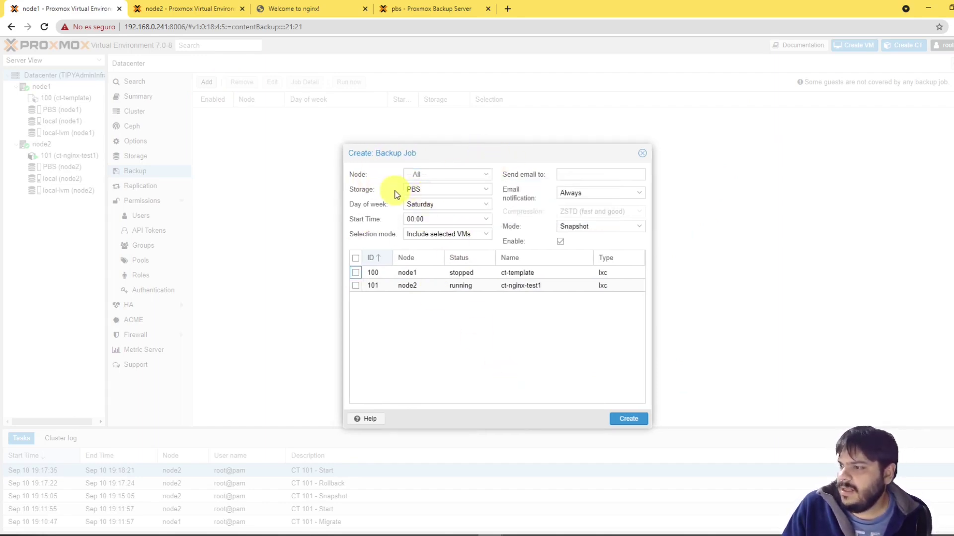
{"action": "left_click", "coordinate": [442, 189]}
{"action": "left_click", "coordinate": [428, 192]}
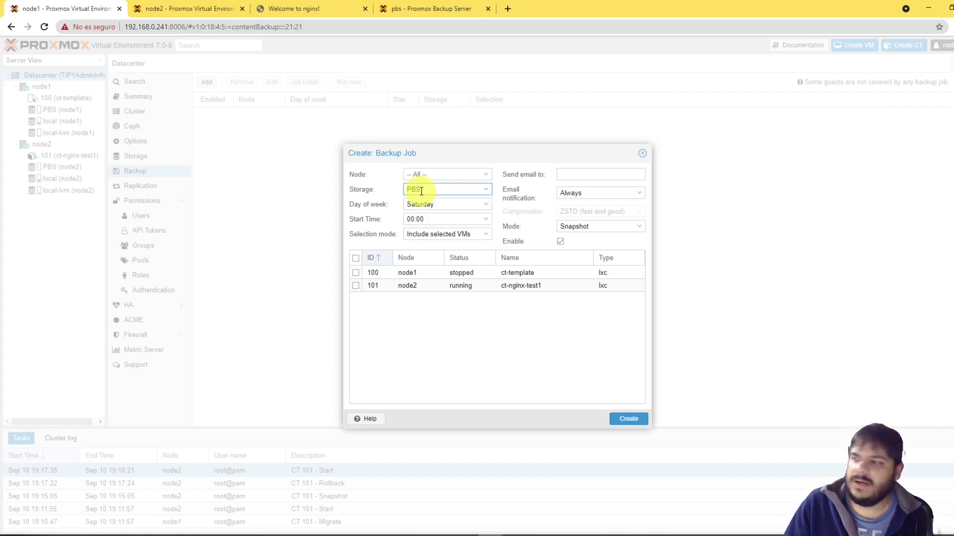
{"action": "left_click", "coordinate": [421, 191]}
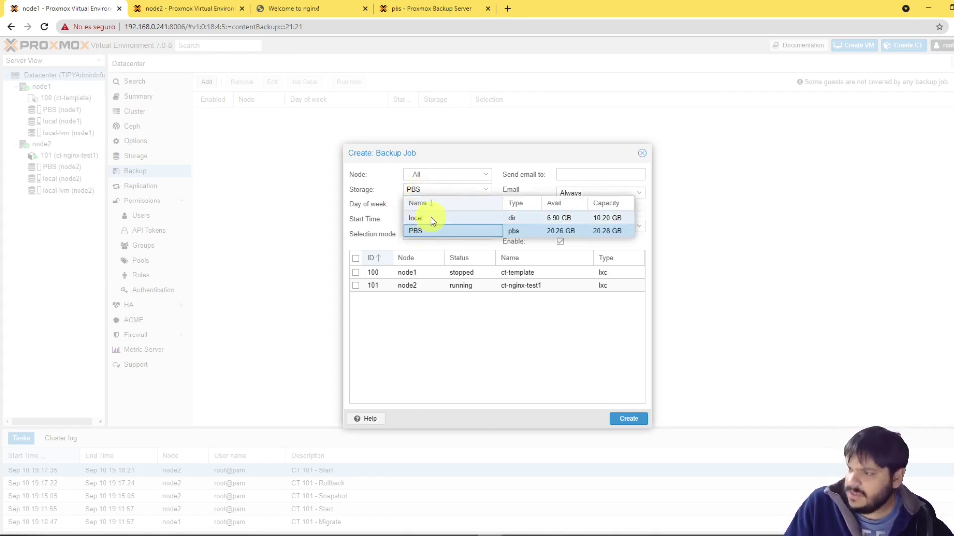
{"action": "left_click", "coordinate": [365, 205]}
Step: Schedule the job for Friday and Saturday at 19:40
{"action": "left_click", "coordinate": [422, 204]}
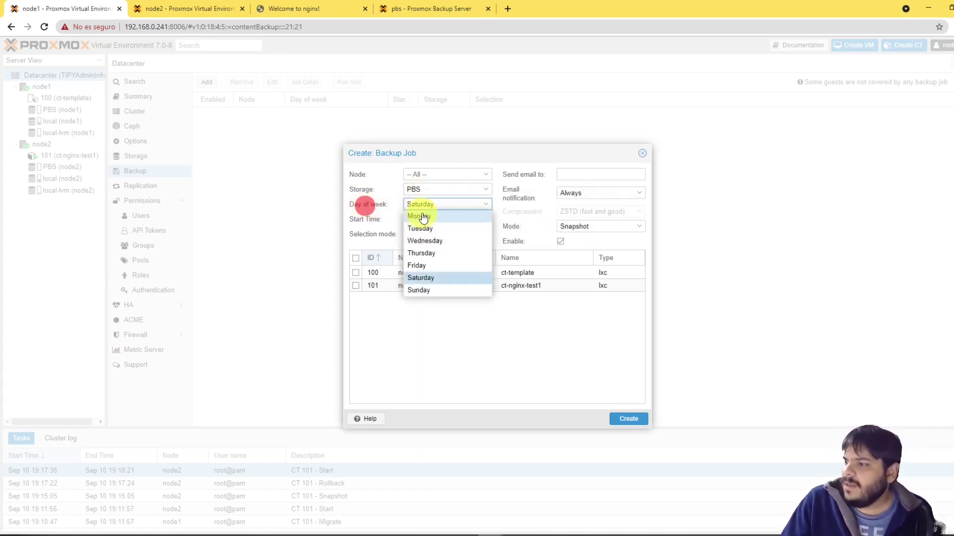
{"action": "left_click", "coordinate": [418, 266]}
{"action": "left_click", "coordinate": [469, 336]}
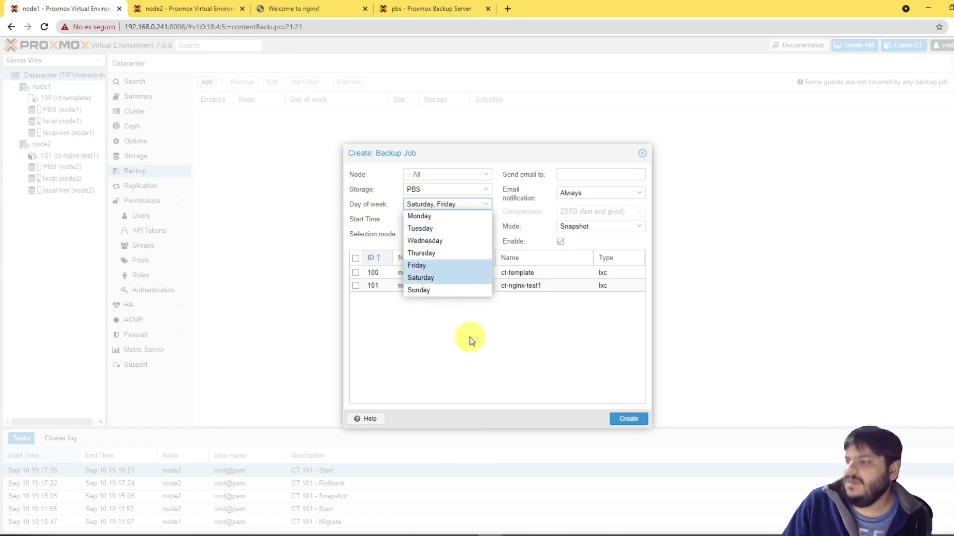
{"action": "left_click", "coordinate": [450, 219]}
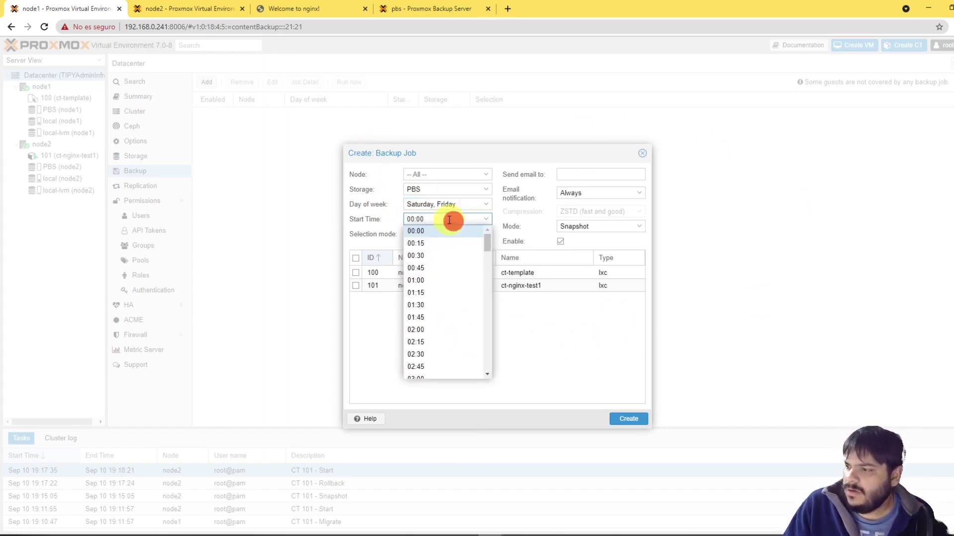
{"action": "scroll", "coordinate": [450, 321], "scroll_direction": "down", "scroll_amount": 15}
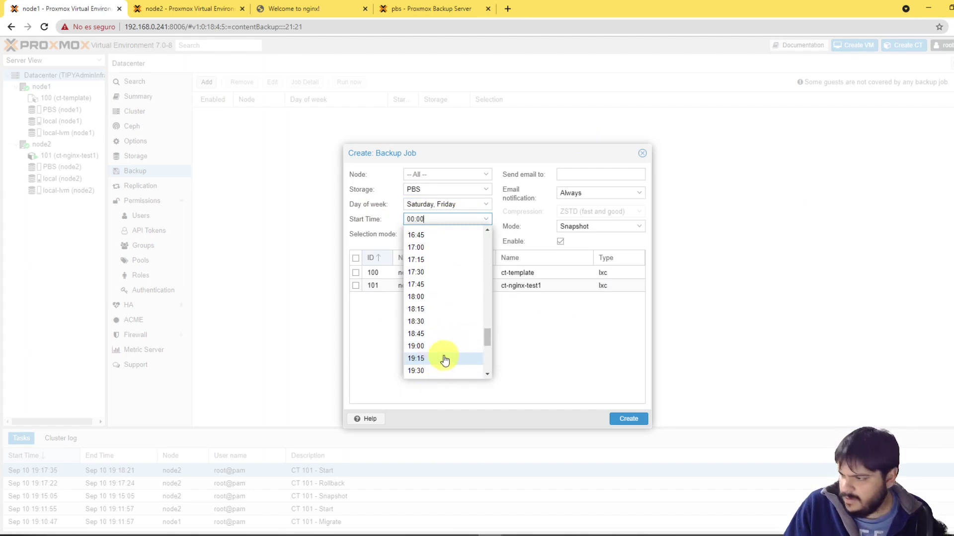
{"action": "scroll", "coordinate": [442, 355], "scroll_direction": "down", "scroll_amount": 1}
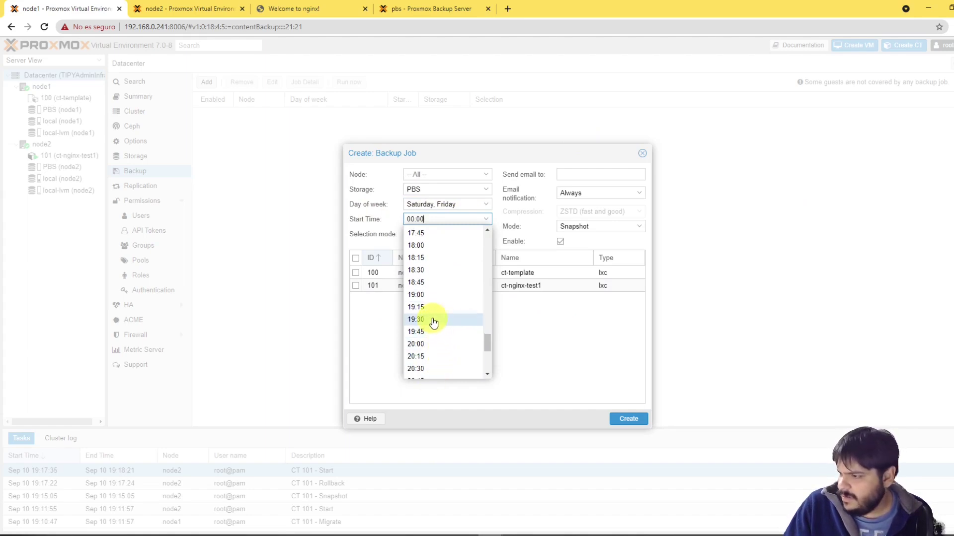
{"action": "left_click", "coordinate": [418, 331]}
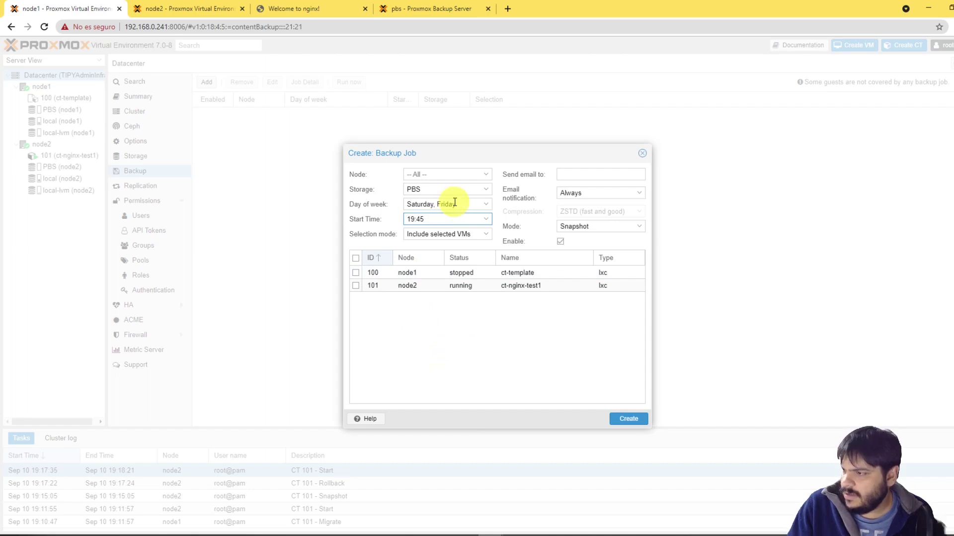
{"action": "key", "text": "BackSpace"}
{"action": "type", "text": "0"}
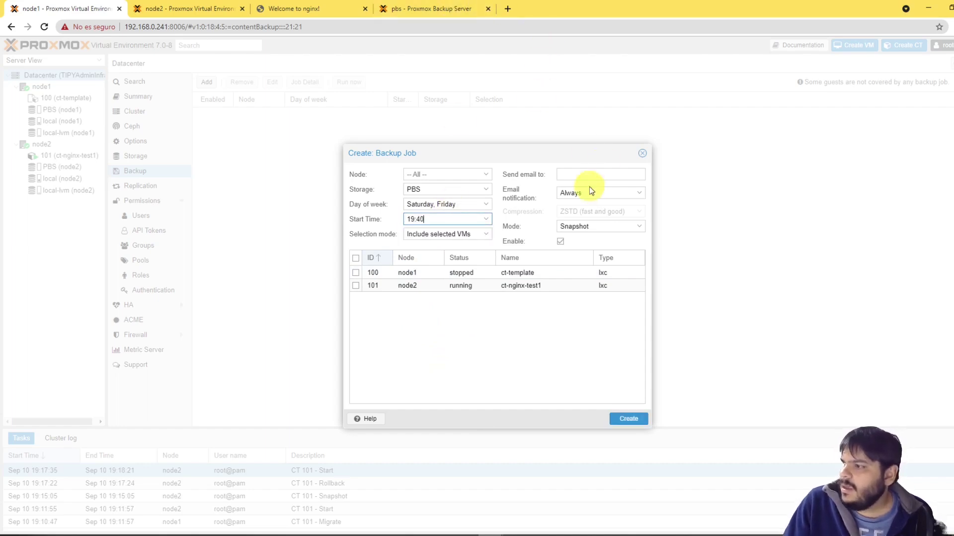
Step: Keep notifications on Always, include CT 101, use Snapshot mode, and create the job
{"action": "left_click", "coordinate": [594, 193]}
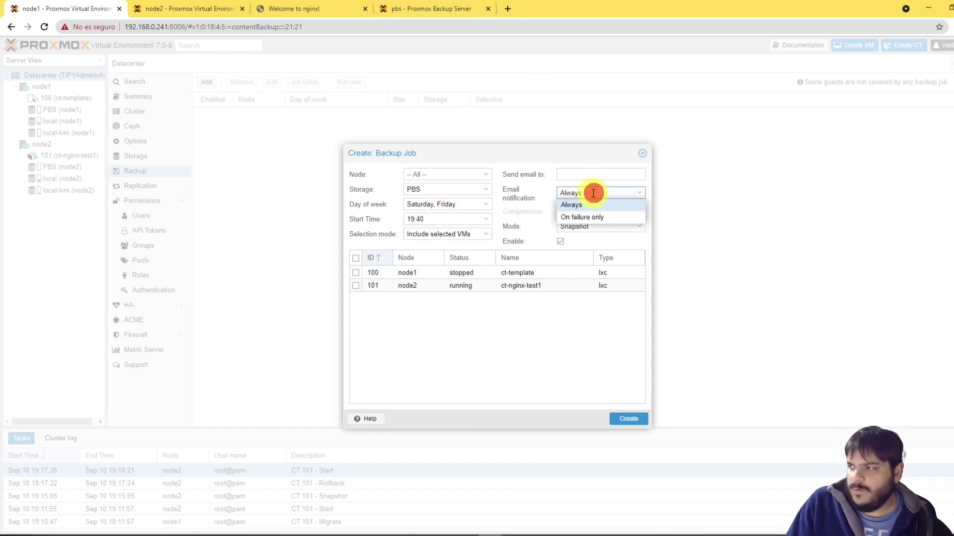
{"action": "left_click", "coordinate": [595, 193]}
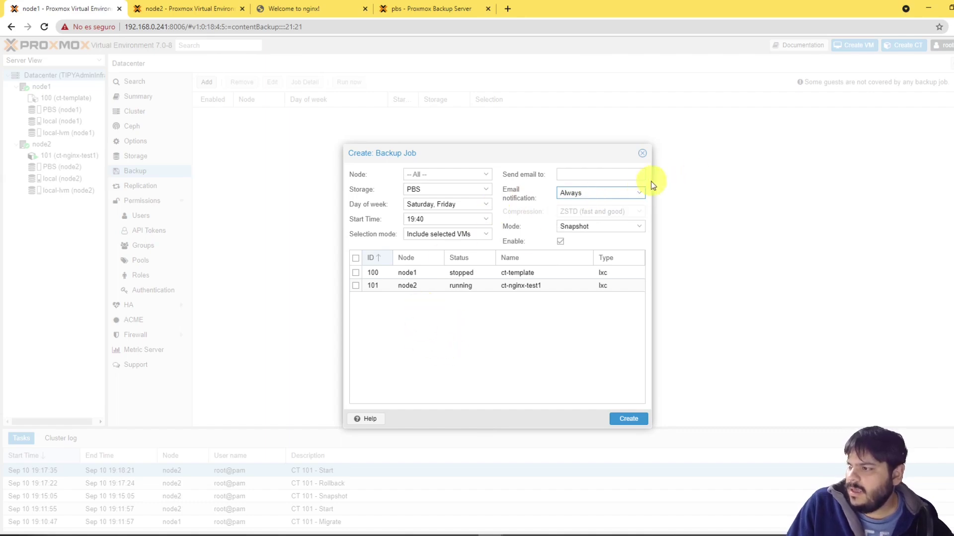
{"action": "left_click", "coordinate": [633, 193]}
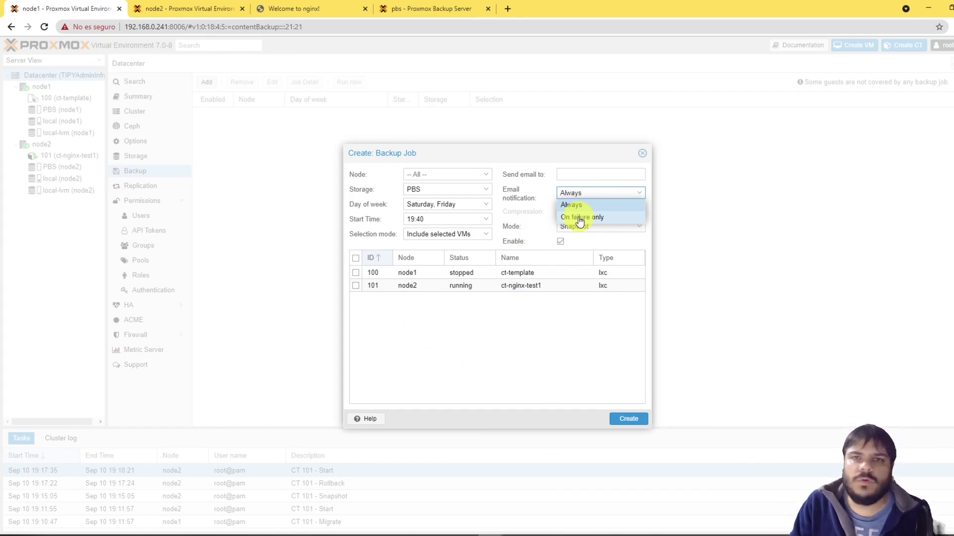
{"action": "left_click", "coordinate": [581, 176]}
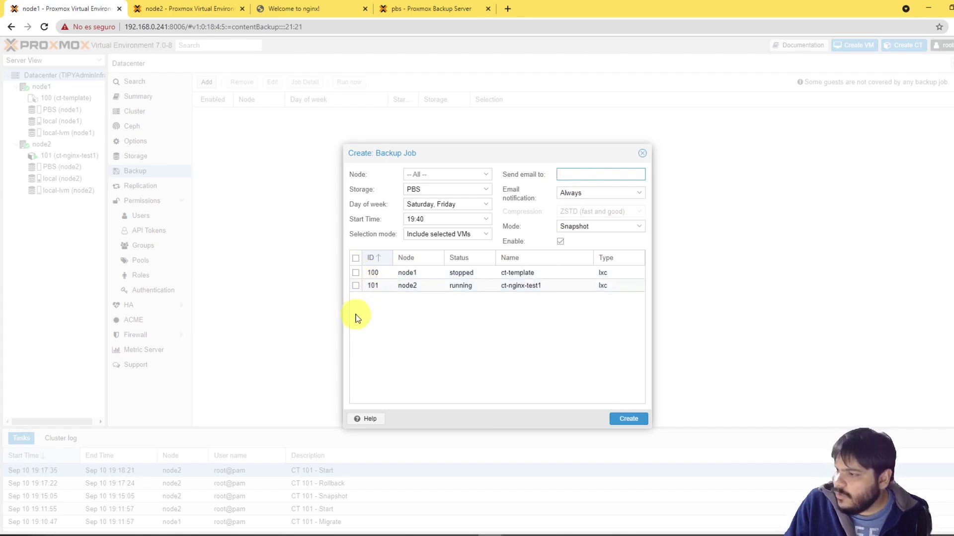
{"action": "left_click", "coordinate": [356, 286]}
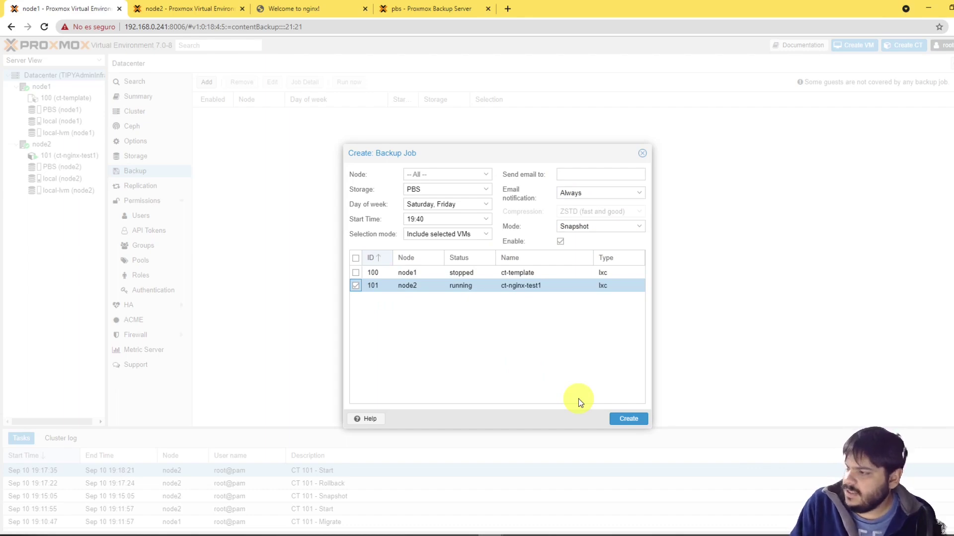
{"action": "left_click", "coordinate": [585, 226]}
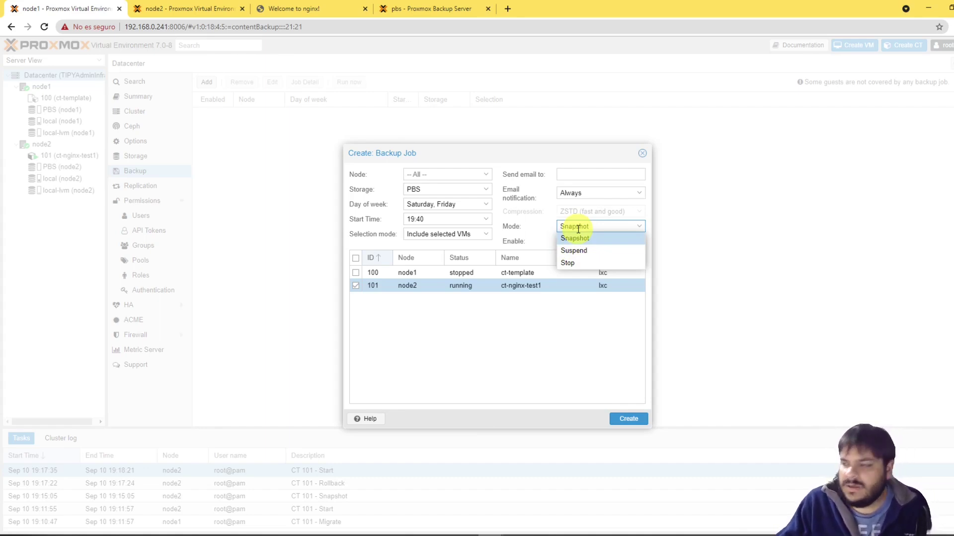
{"action": "left_click", "coordinate": [578, 238]}
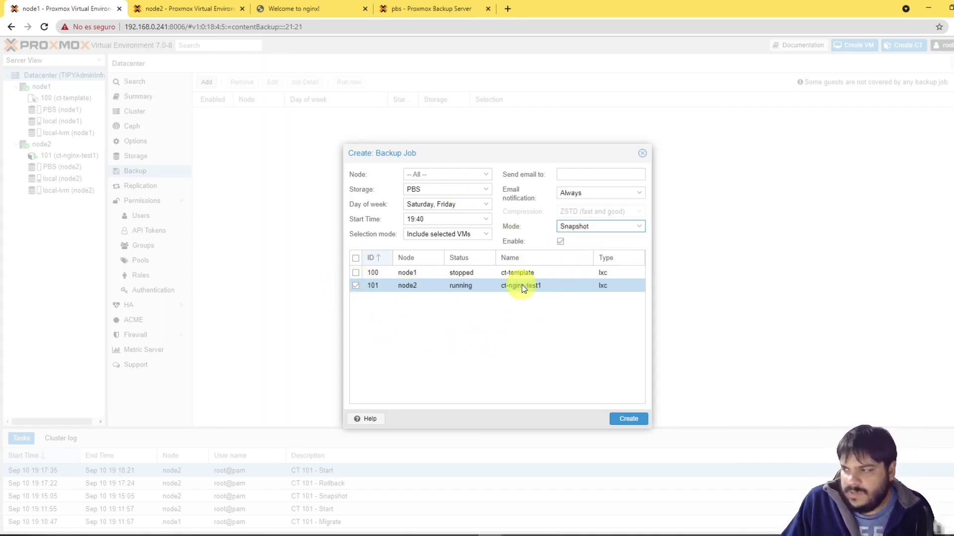
{"action": "left_click", "coordinate": [626, 423]}
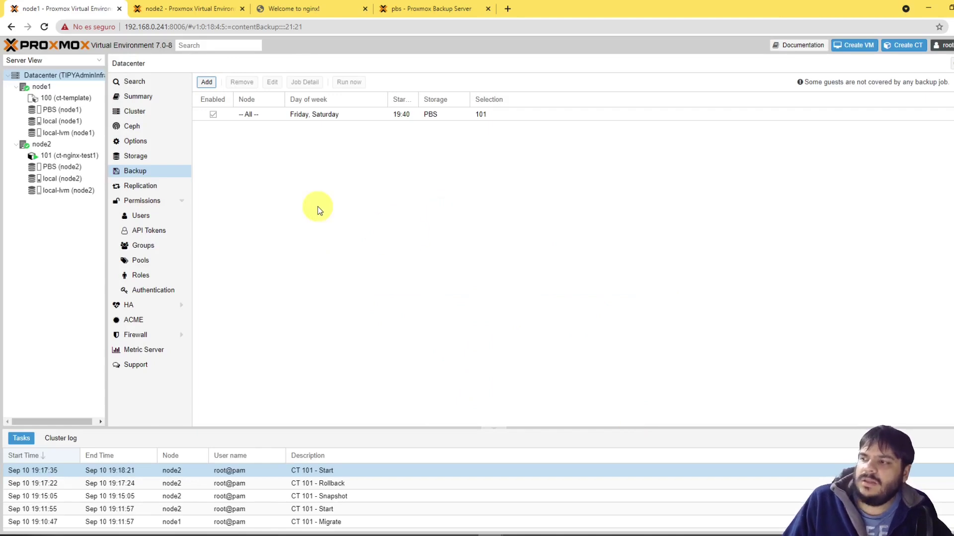
Step: Review the new job's PBS storage and CT 101 entries, then open container 101's backups
{"action": "left_click", "coordinate": [401, 114]}
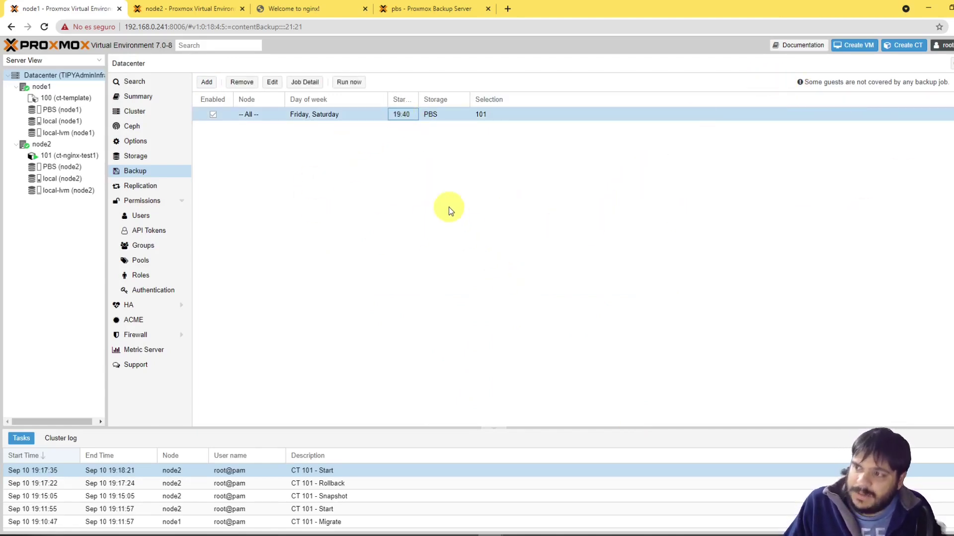
{"action": "left_click", "coordinate": [455, 260]}
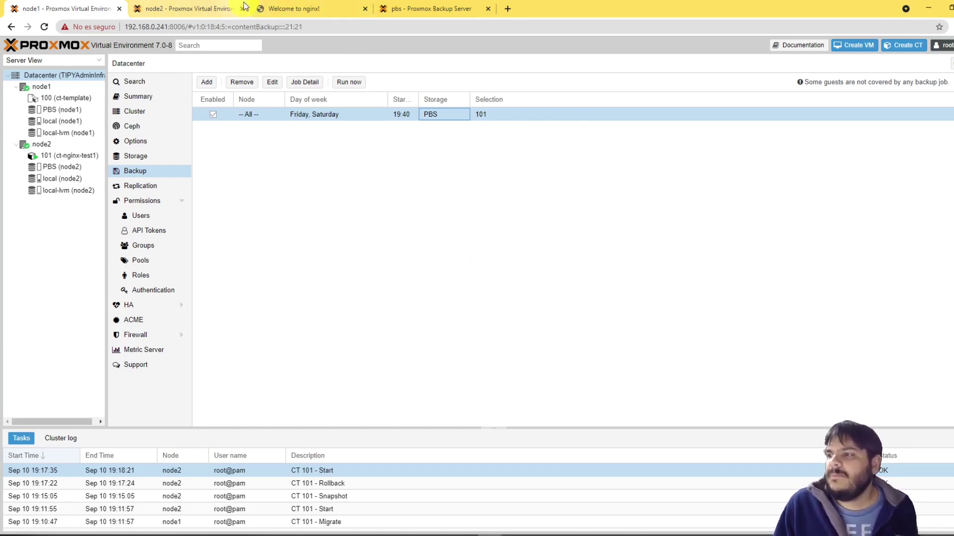
{"action": "left_click", "coordinate": [505, 184]}
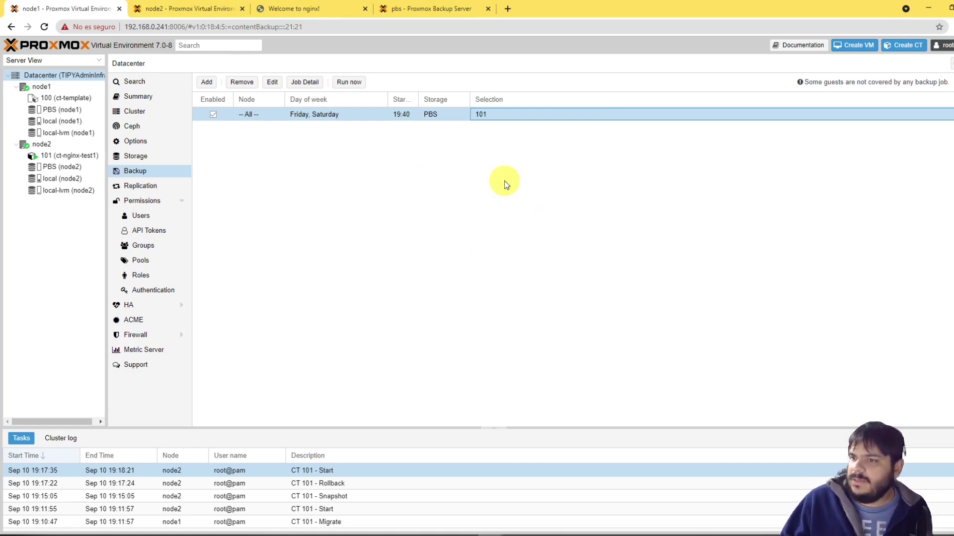
{"action": "left_click", "coordinate": [75, 156]}
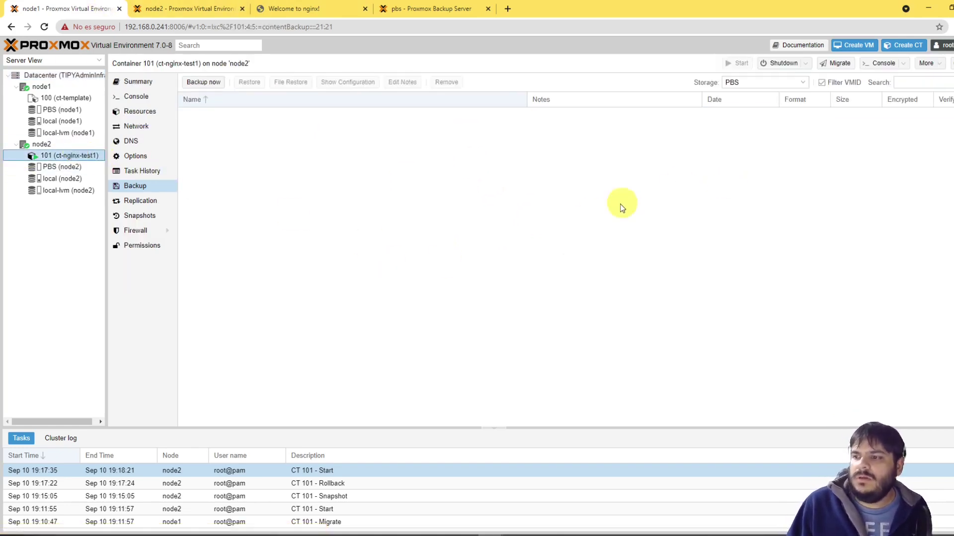
Step: Create a replication job for container 101 to node1 every two hours
{"action": "left_click", "coordinate": [143, 201]}
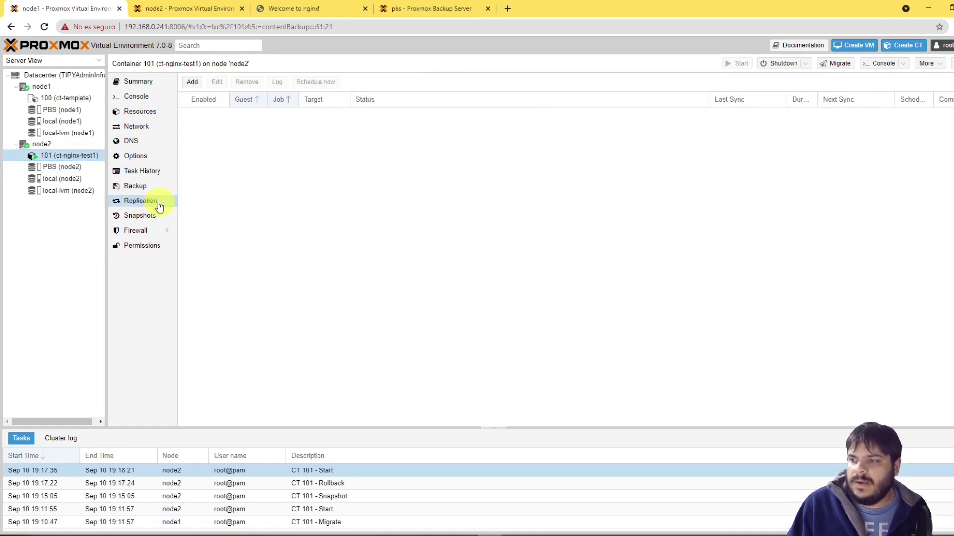
{"action": "left_click", "coordinate": [192, 83]}
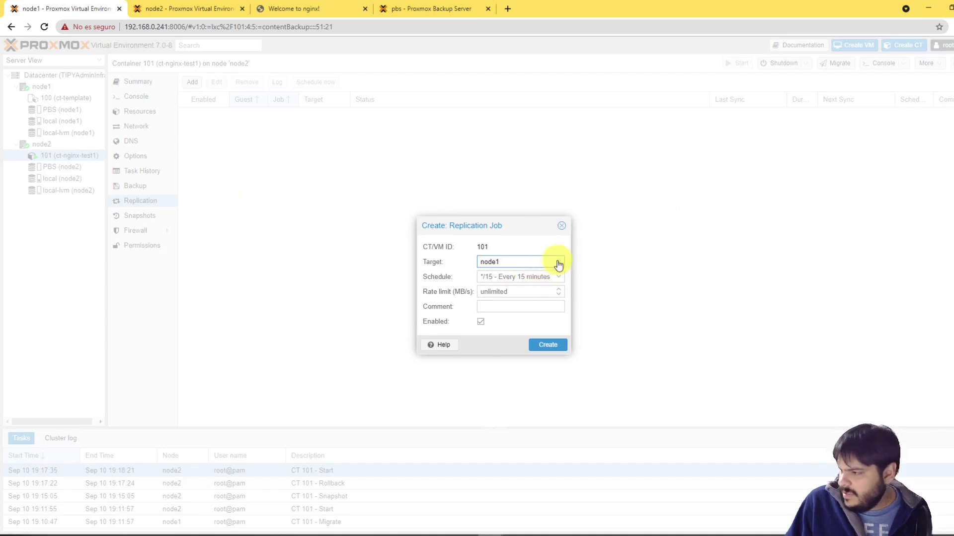
{"action": "left_click", "coordinate": [492, 262]}
{"action": "left_click", "coordinate": [488, 289]}
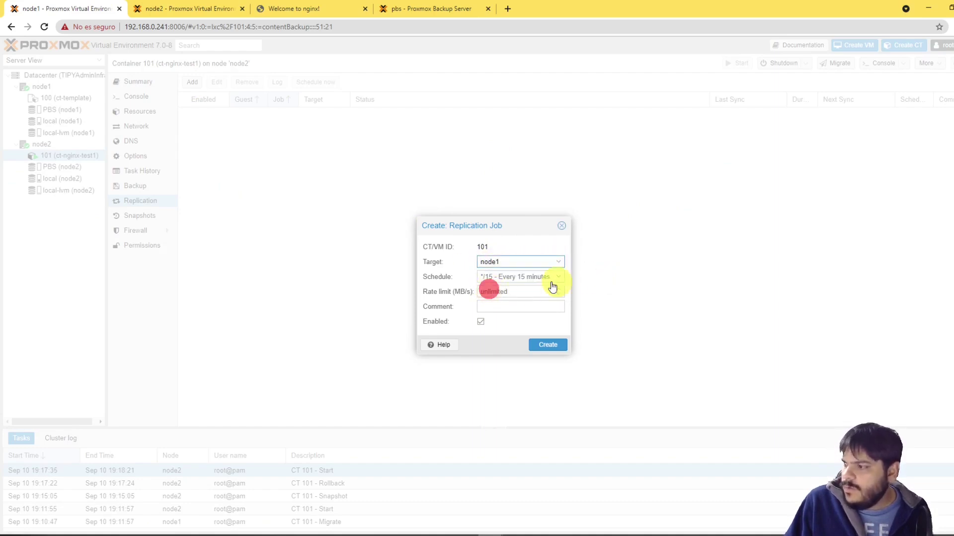
{"action": "left_click", "coordinate": [526, 276]}
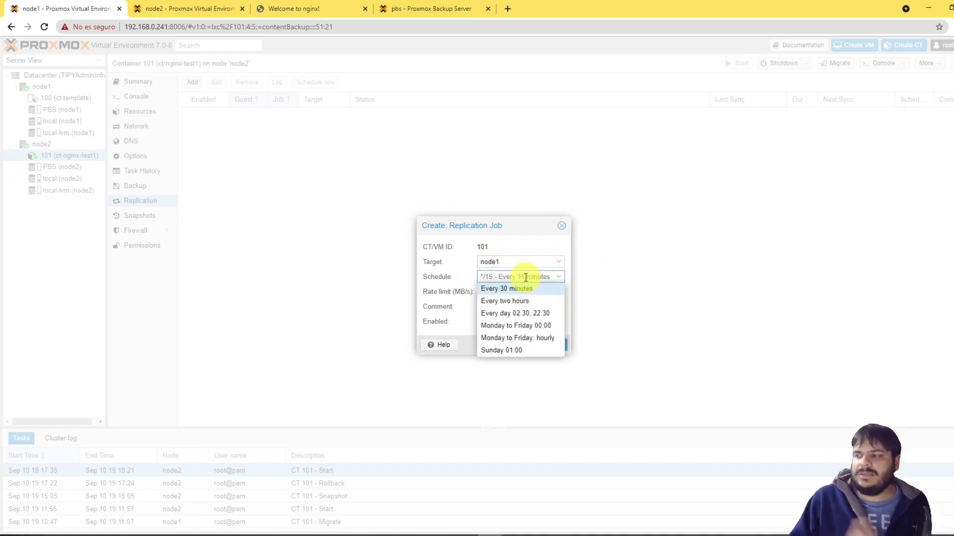
{"action": "left_click", "coordinate": [512, 301]}
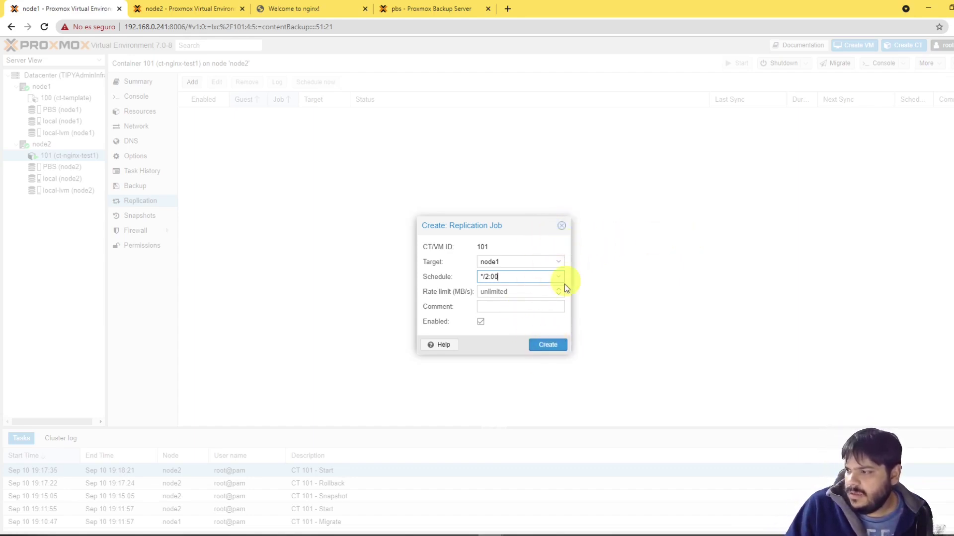
{"action": "left_click", "coordinate": [561, 226]}
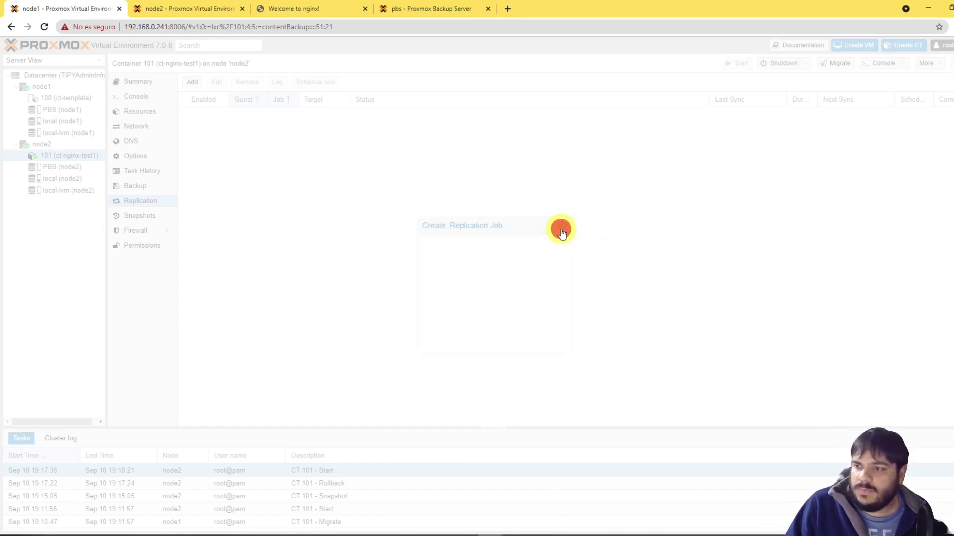
{"action": "right_click", "coordinate": [561, 232]}
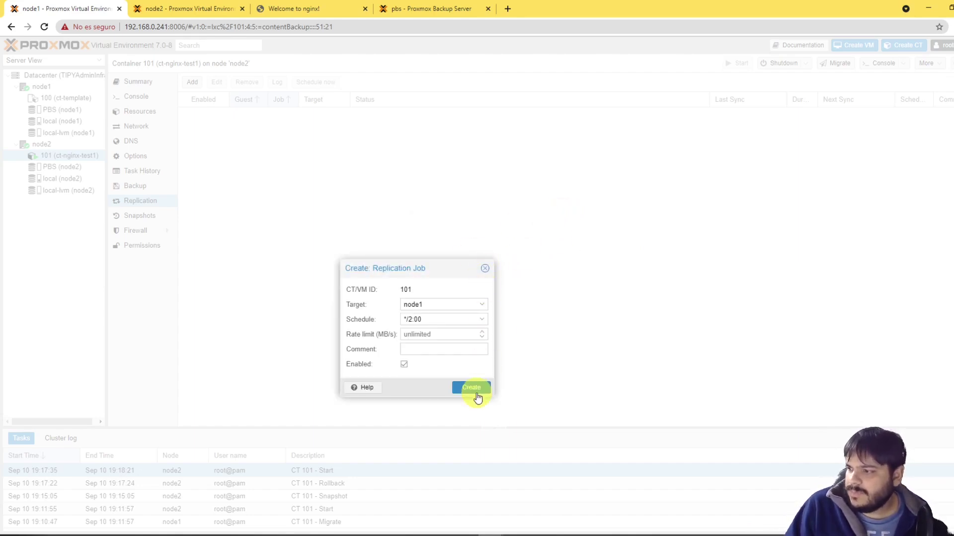
{"action": "left_click", "coordinate": [478, 396]}
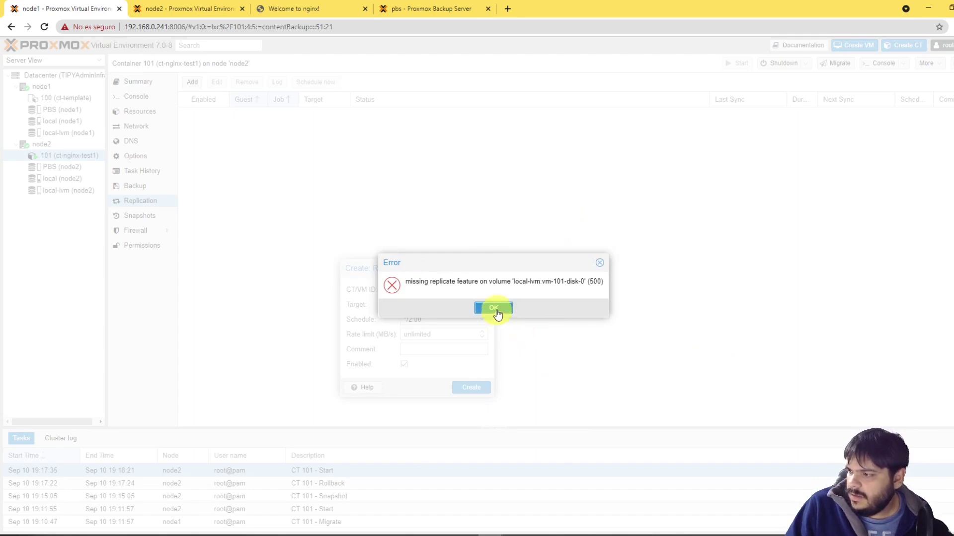
Step: Read the local-lvm replication error, dismiss it, and return to the datacenter backup jobs
{"action": "left_click_drag", "start_coordinate": [447, 283], "coordinate": [405, 282]}
{"action": "left_click", "coordinate": [535, 281]}
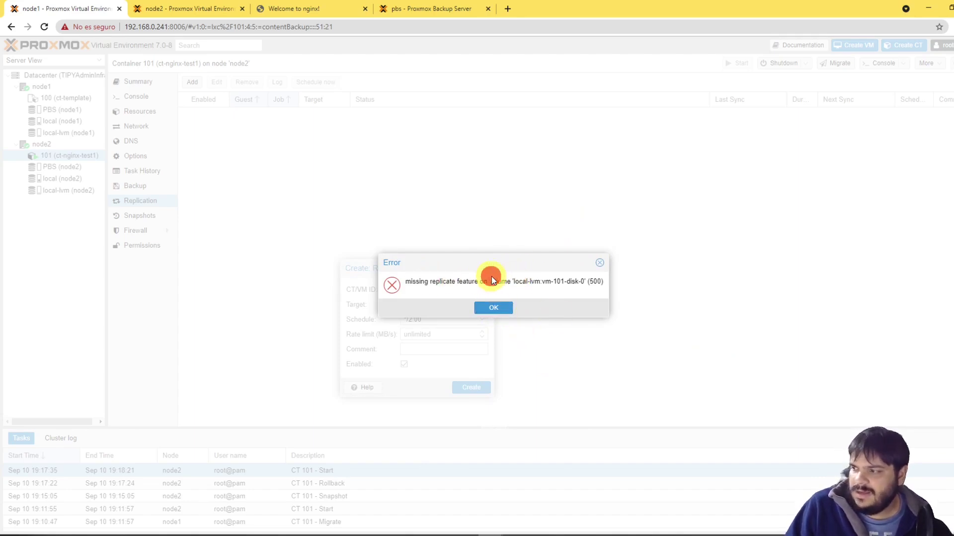
{"action": "left_click_drag", "start_coordinate": [514, 281], "coordinate": [550, 280]}
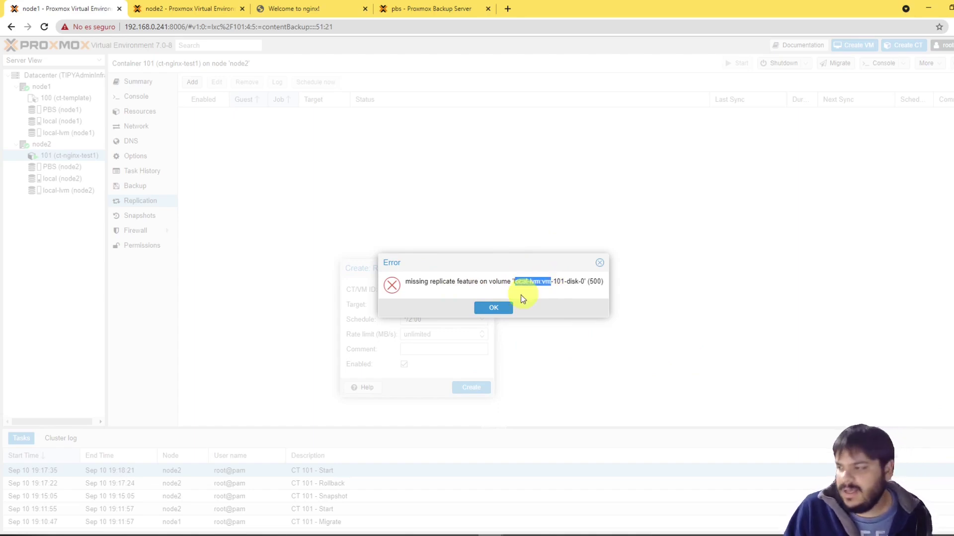
{"action": "left_click", "coordinate": [492, 307]}
{"action": "left_click", "coordinate": [485, 269]}
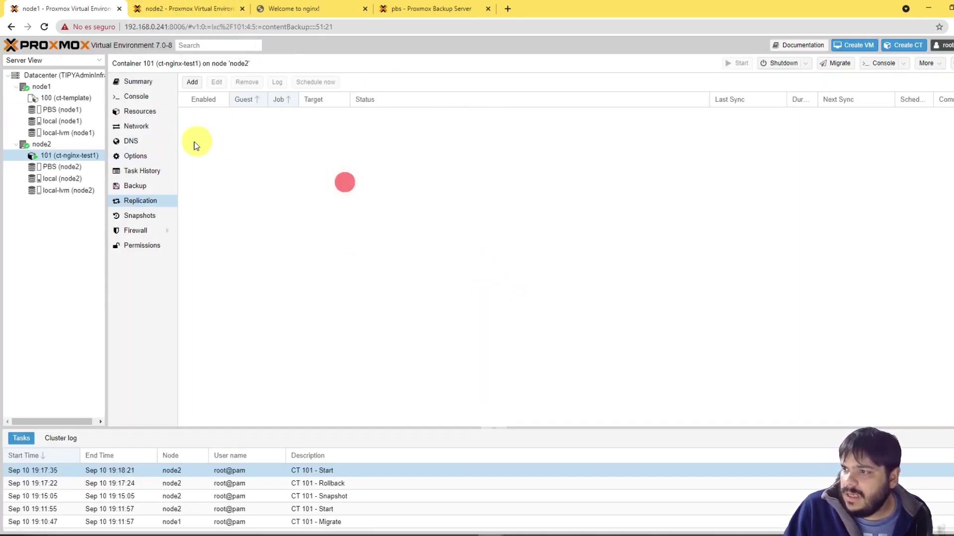
{"action": "left_click", "coordinate": [47, 75]}
Step: Run the CT 101 backup job now, confirm it, and switch to the Proxmox Backup Server
{"action": "left_click", "coordinate": [336, 114]}
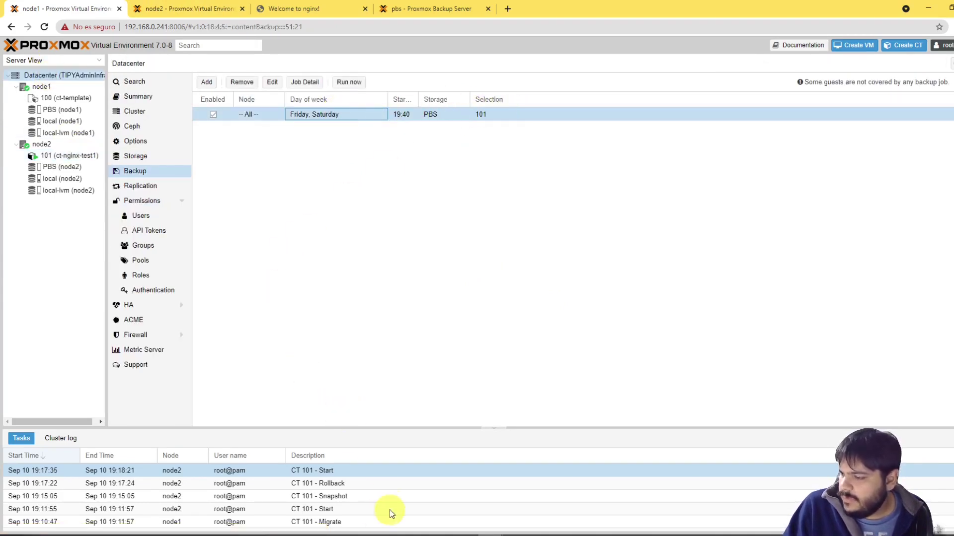
{"action": "left_click", "coordinate": [347, 83]}
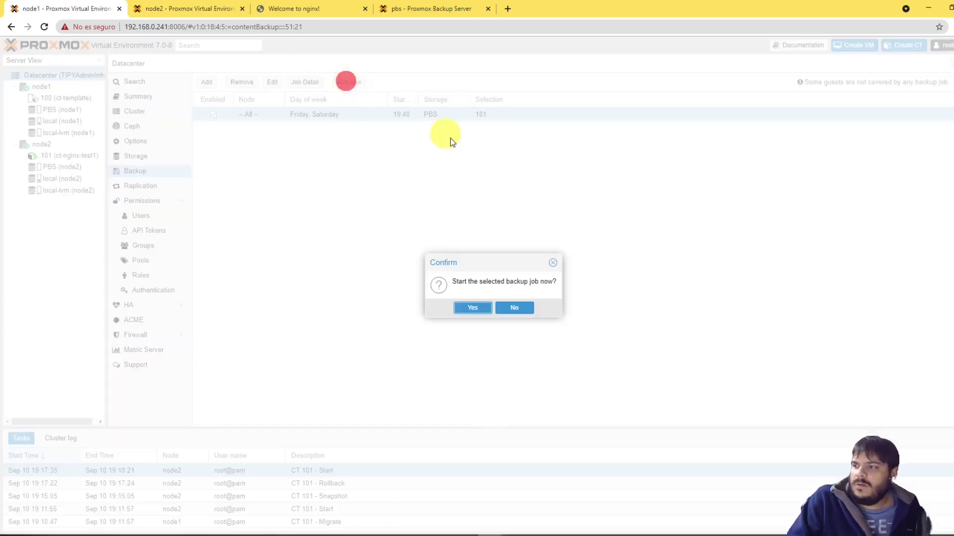
{"action": "left_click", "coordinate": [472, 308]}
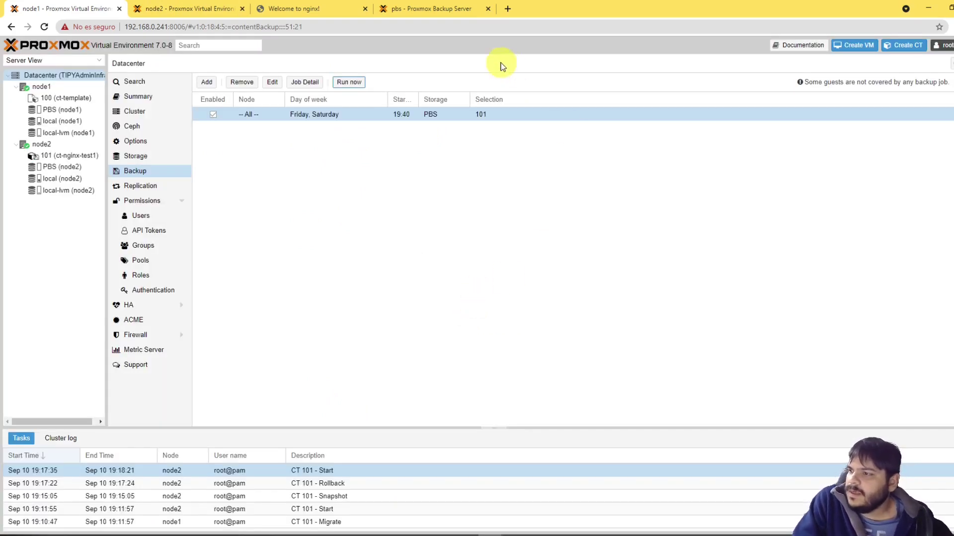
{"action": "left_click", "coordinate": [407, 10]}
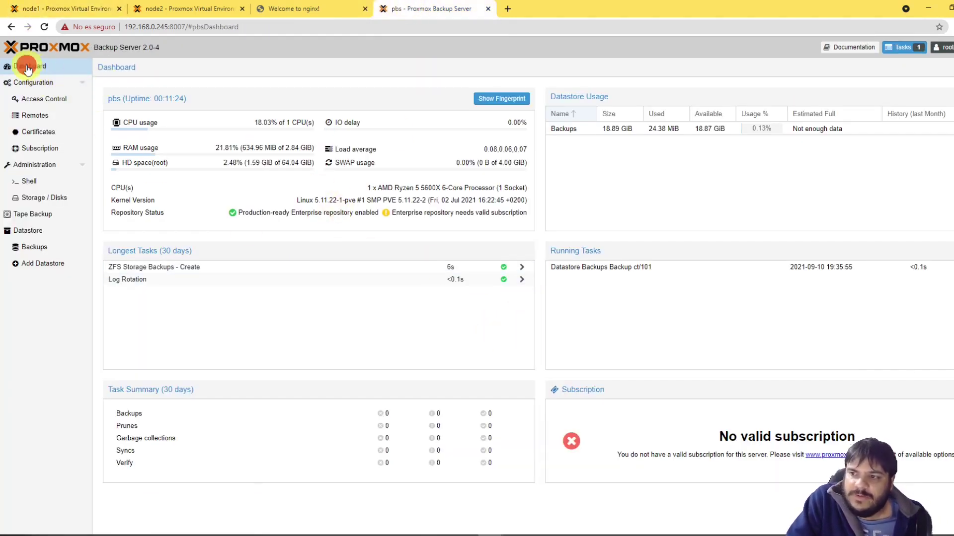
Step: Reload the Backup Server dashboard and review its RAM usage figures
{"action": "left_click", "coordinate": [44, 27]}
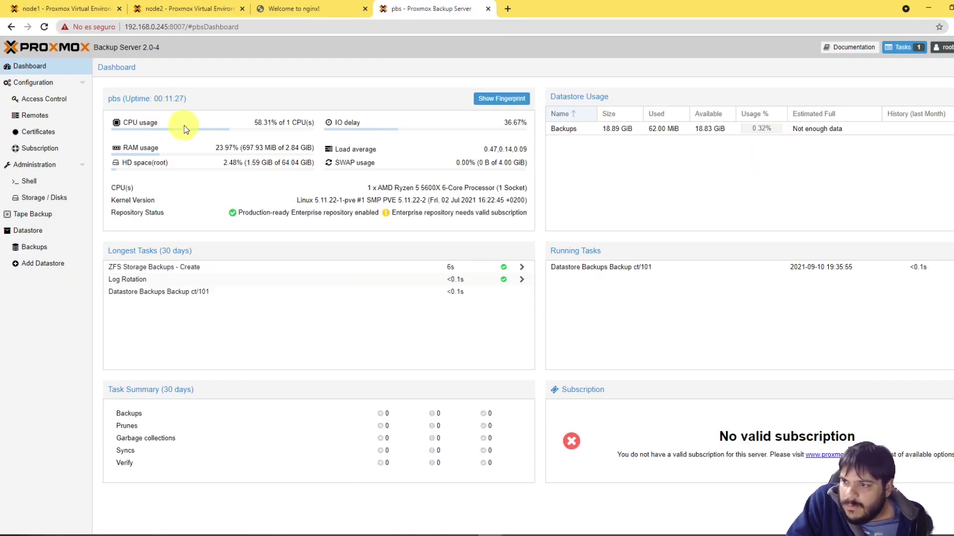
{"action": "left_click", "coordinate": [292, 121]}
{"action": "left_click_drag", "start_coordinate": [122, 147], "coordinate": [501, 143]}
{"action": "left_click", "coordinate": [501, 143]}
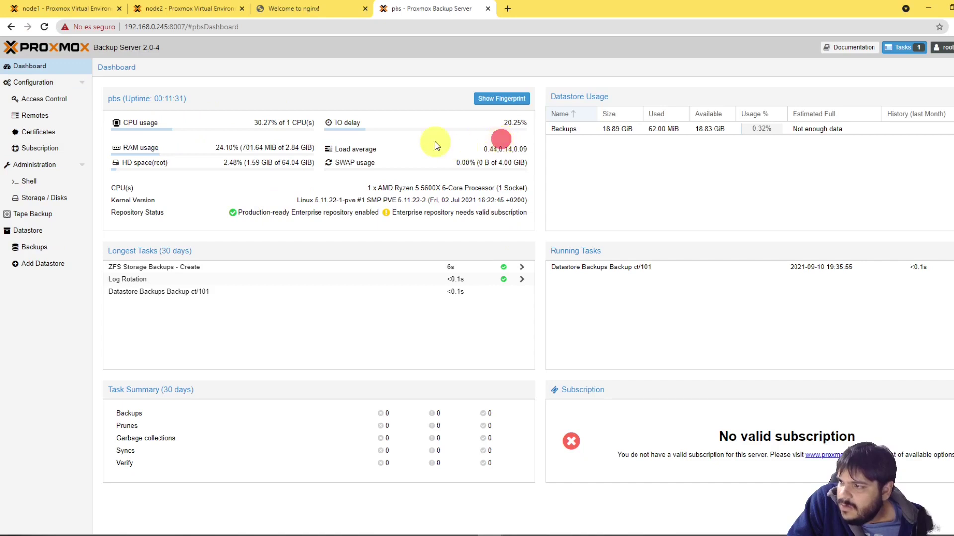
{"action": "left_click", "coordinate": [499, 123]}
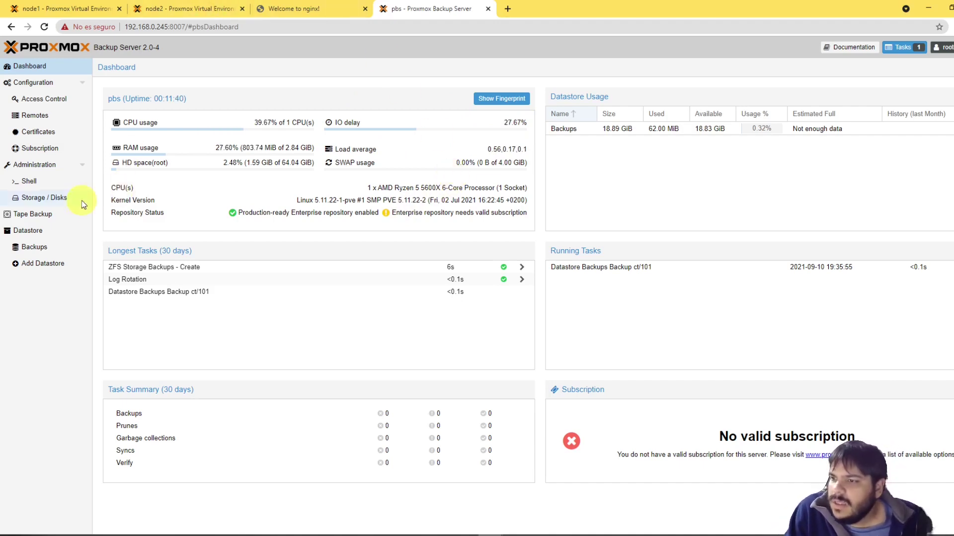
Step: Check and refresh the status of the Backups ZFS pool under Storage / Disks
{"action": "left_click", "coordinate": [30, 198]}
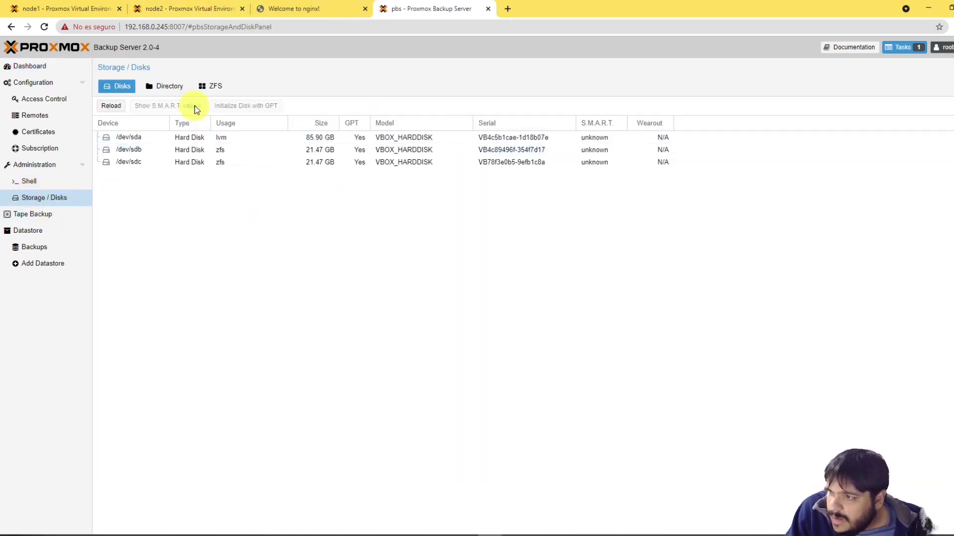
{"action": "left_click", "coordinate": [214, 86]}
{"action": "double_click", "coordinate": [121, 142]}
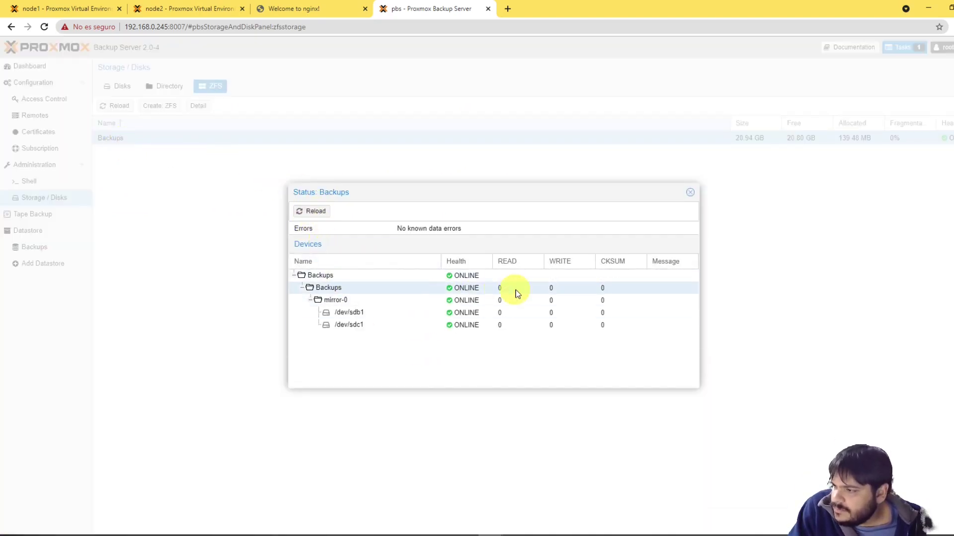
{"action": "left_click", "coordinate": [314, 213]}
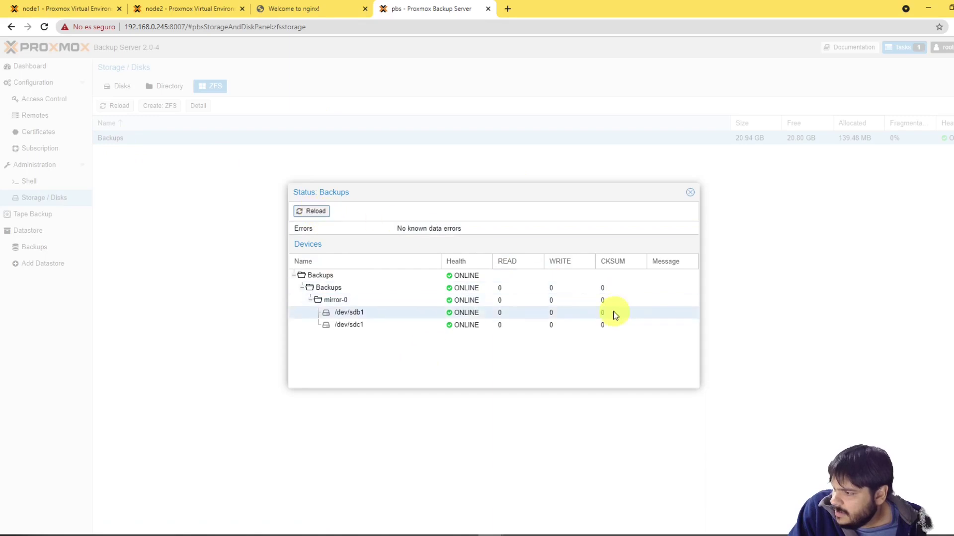
{"action": "left_click", "coordinate": [694, 193]}
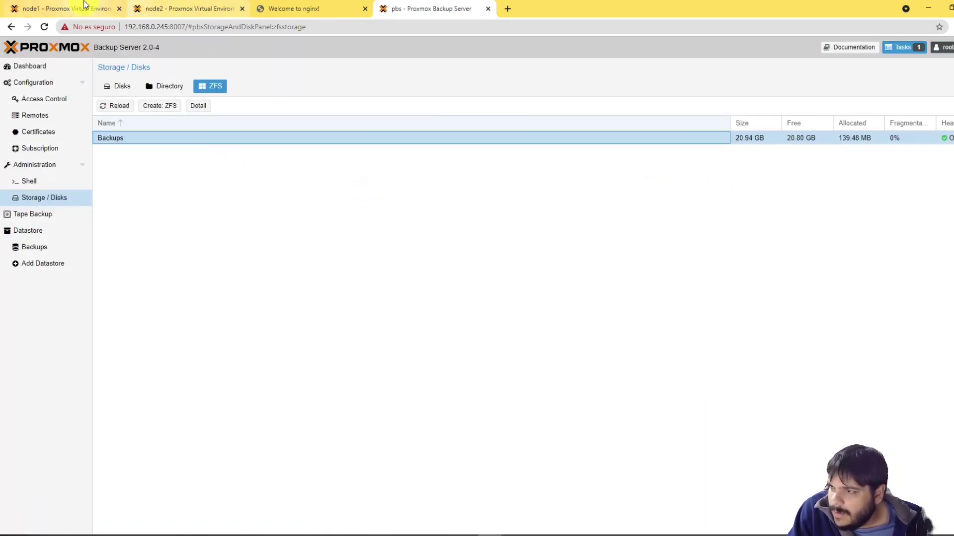
Step: Check the running VM/CT 101 backup task on node1 in Proxmox VE
{"action": "left_click", "coordinate": [65, 9]}
{"action": "left_click", "coordinate": [360, 468]}
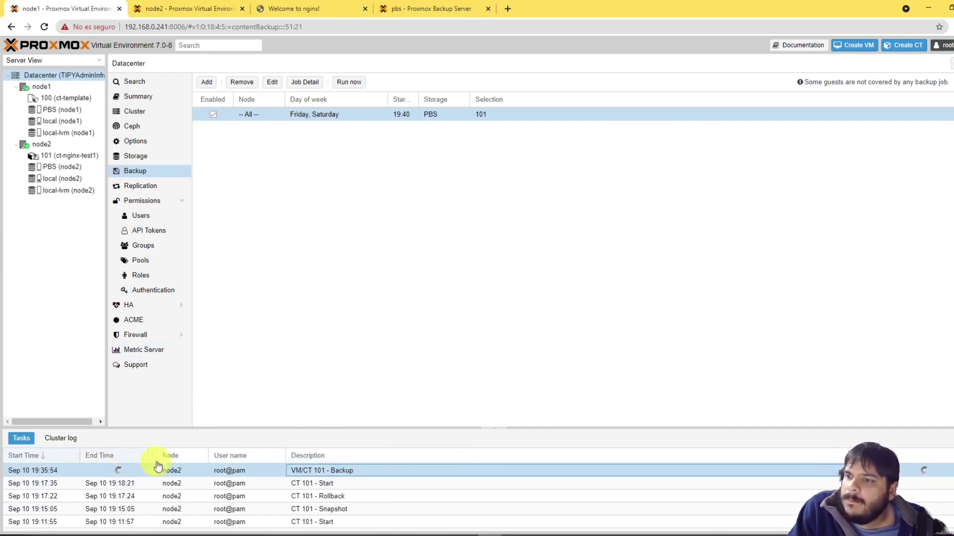
{"action": "left_click", "coordinate": [441, 7]}
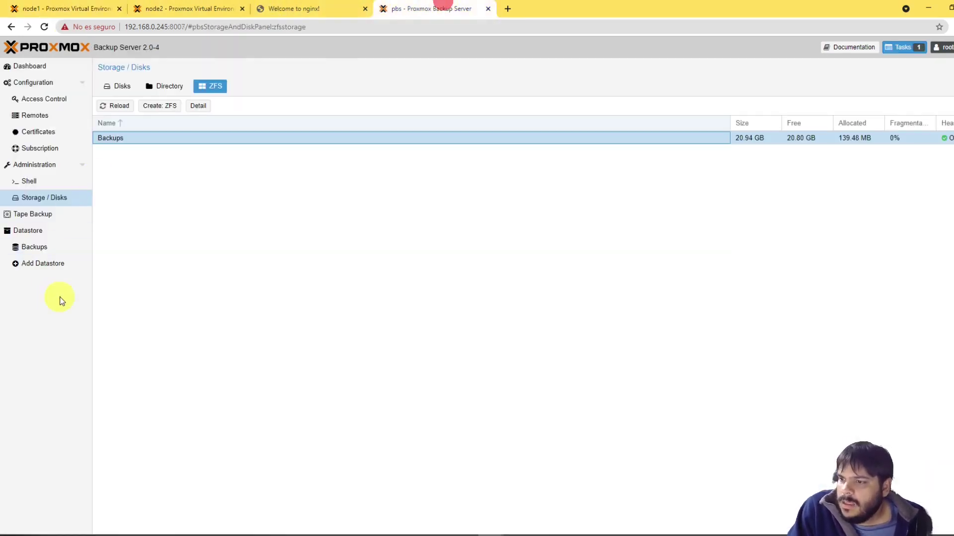
Step: Review the Backups datastore summary: 1.51% used, one CT group with 1 snapshot
{"action": "left_click", "coordinate": [27, 232]}
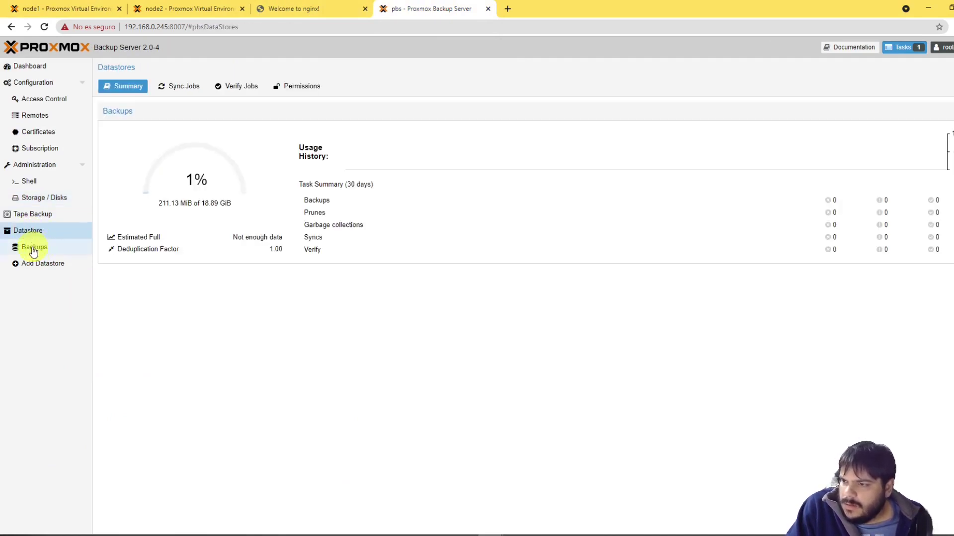
{"action": "left_click", "coordinate": [397, 422]}
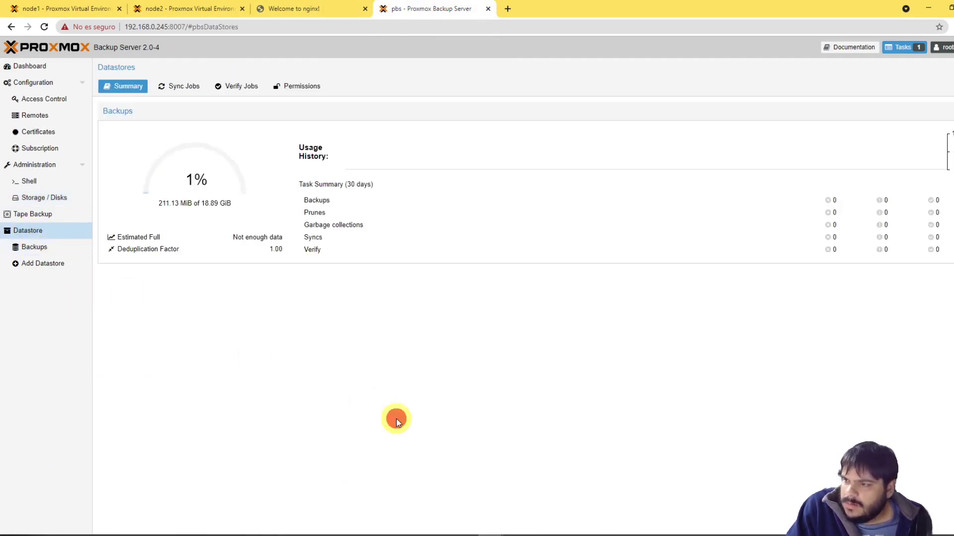
{"action": "left_click", "coordinate": [169, 203]}
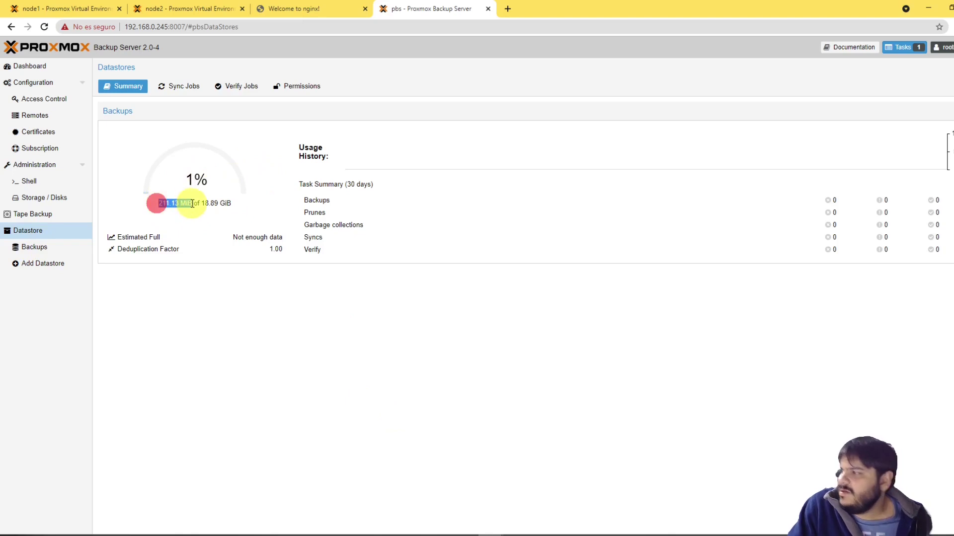
{"action": "double_click", "coordinate": [161, 202]}
{"action": "left_click", "coordinate": [35, 247]}
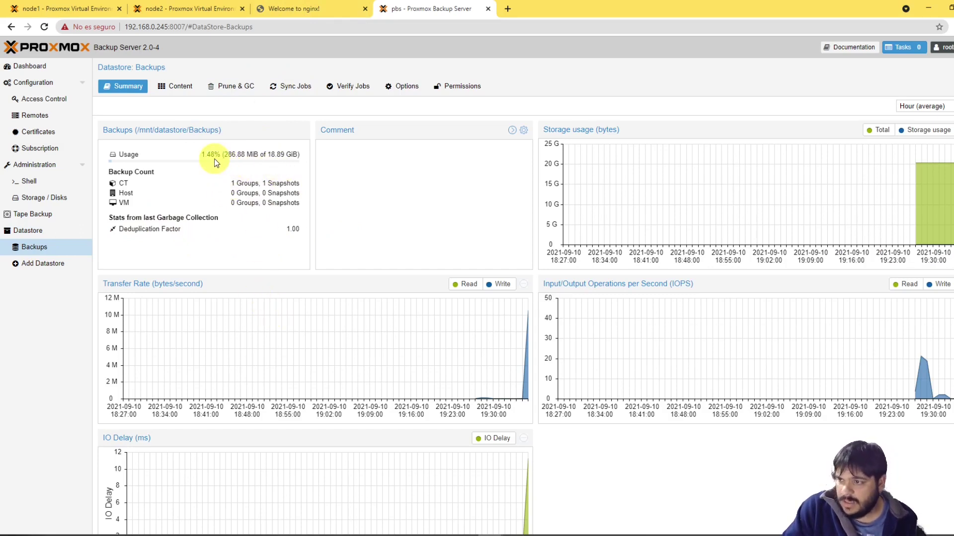
{"action": "left_click_drag", "start_coordinate": [223, 154], "coordinate": [256, 153]}
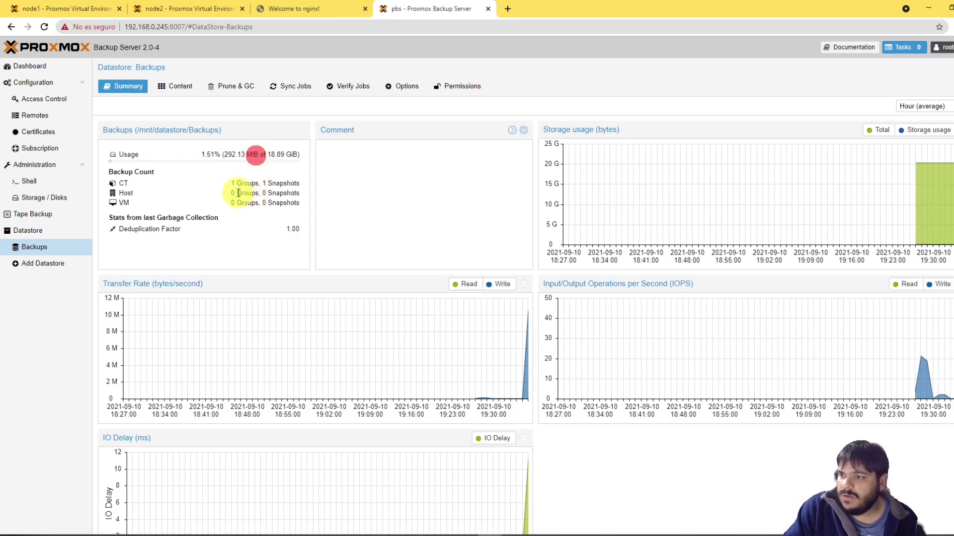
{"action": "left_click_drag", "start_coordinate": [119, 172], "coordinate": [151, 173]}
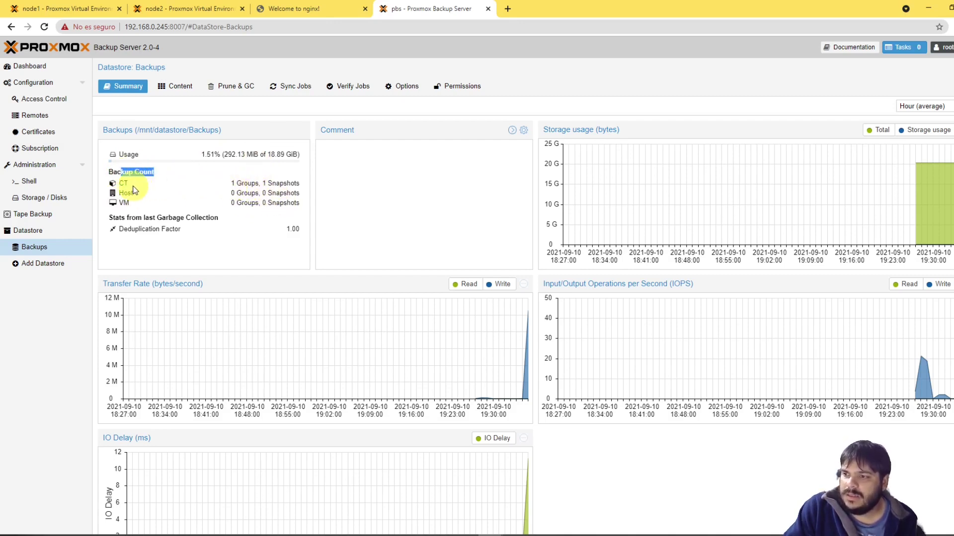
{"action": "left_click_drag", "start_coordinate": [124, 183], "coordinate": [295, 184]}
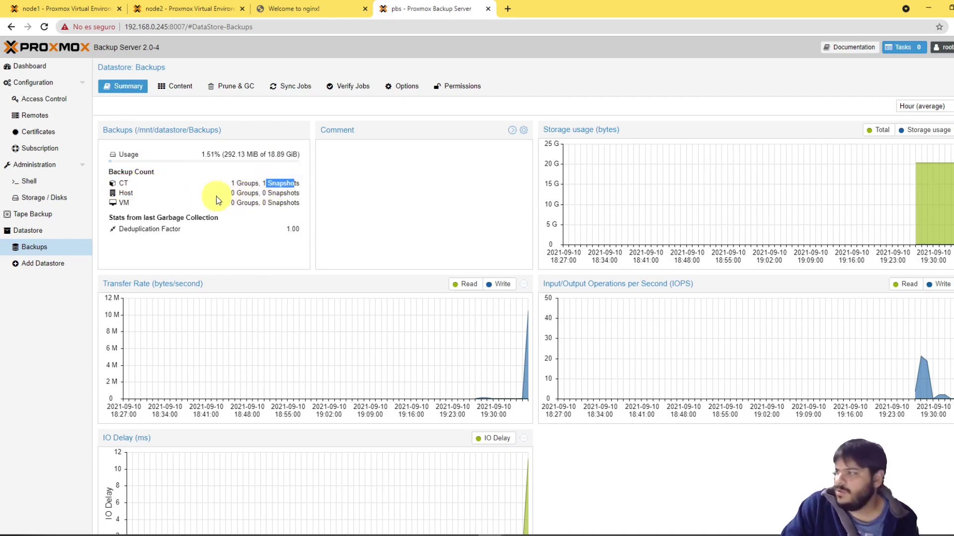
{"action": "mouse_move", "coordinate": [941, 166]}
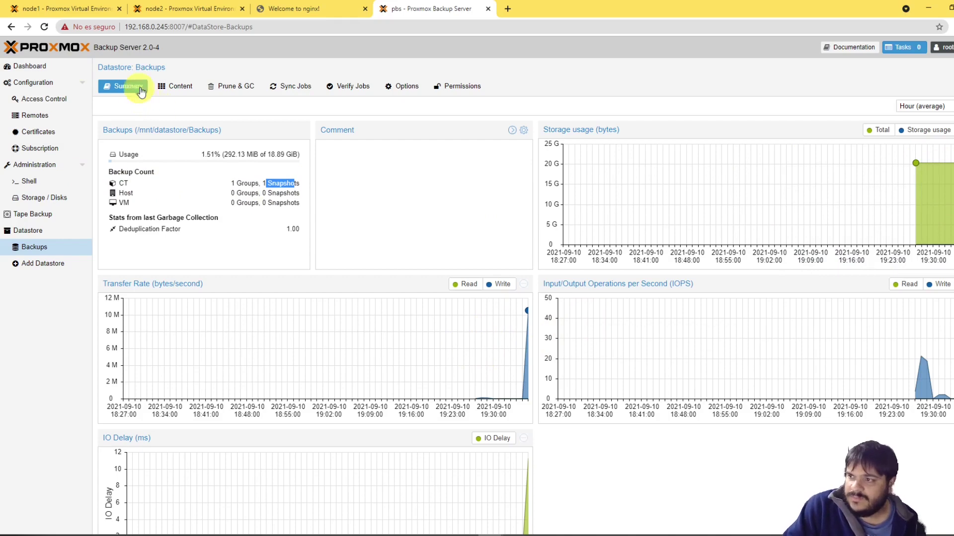
Step: Check the finished CT 101 task and its scheduled days, then list the Backups content
{"action": "left_click", "coordinate": [65, 9]}
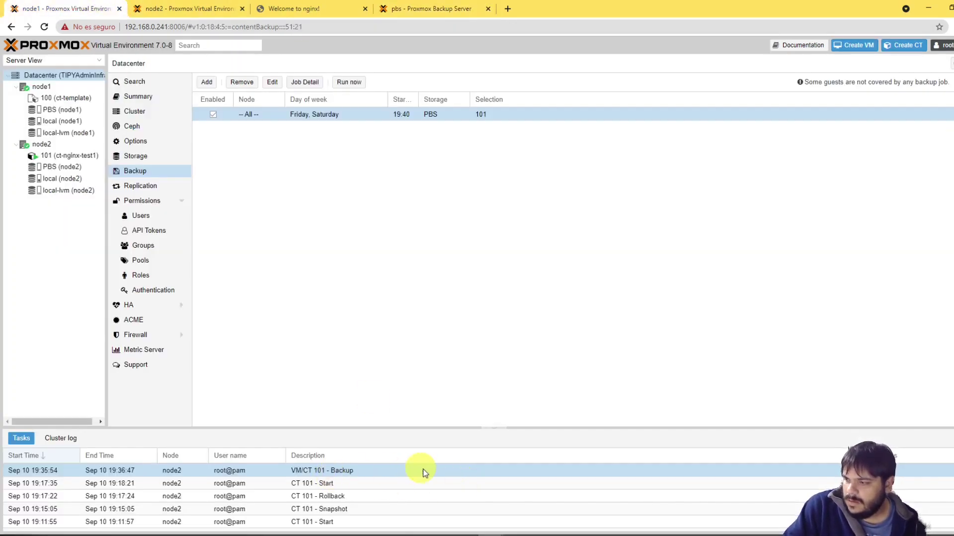
{"action": "left_click", "coordinate": [308, 475]}
{"action": "left_click", "coordinate": [369, 192]}
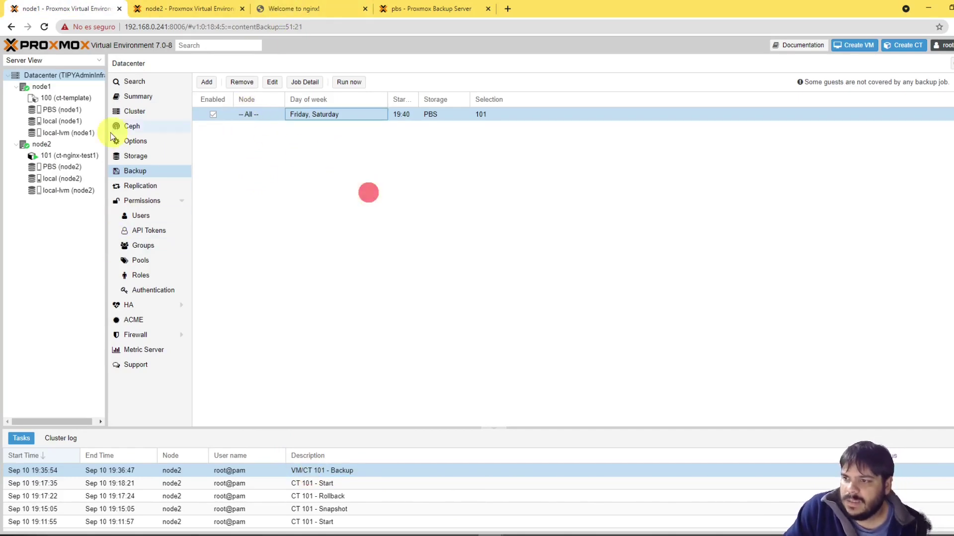
{"action": "left_click", "coordinate": [70, 156]}
{"action": "left_click", "coordinate": [197, 7]}
{"action": "left_click", "coordinate": [427, 8]}
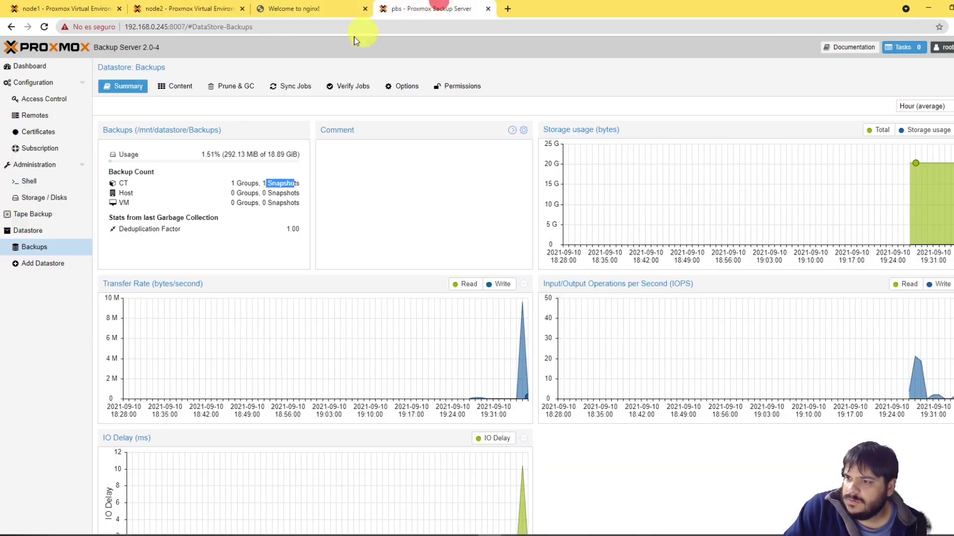
{"action": "left_click", "coordinate": [35, 248]}
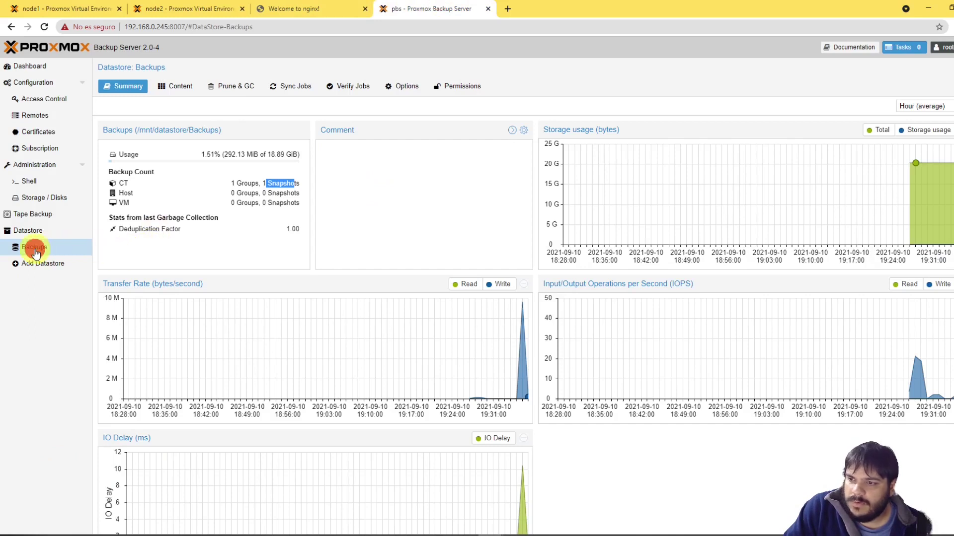
{"action": "left_click", "coordinate": [177, 86]}
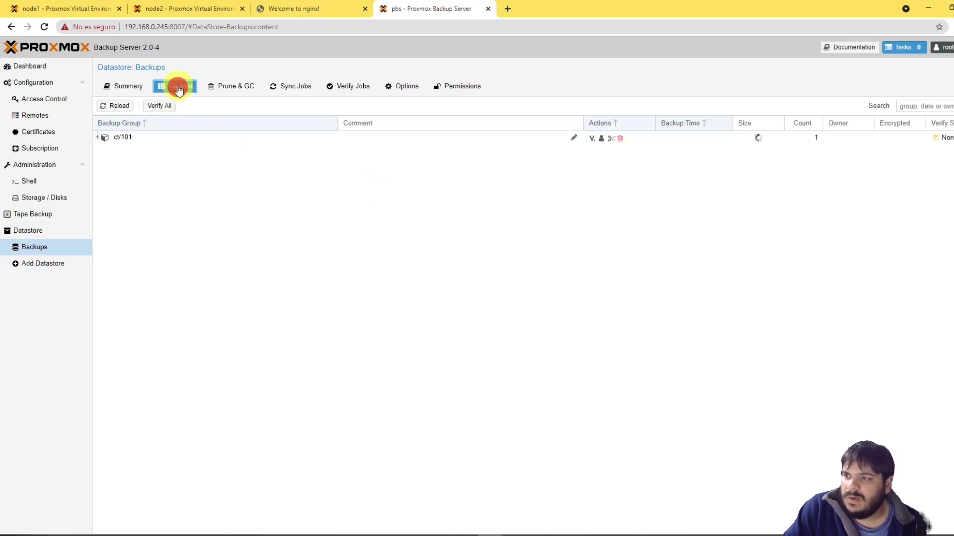
Step: Expand the ct/101 group and its snapshot and inspect the pct.conf.blob file
{"action": "left_click", "coordinate": [97, 137]}
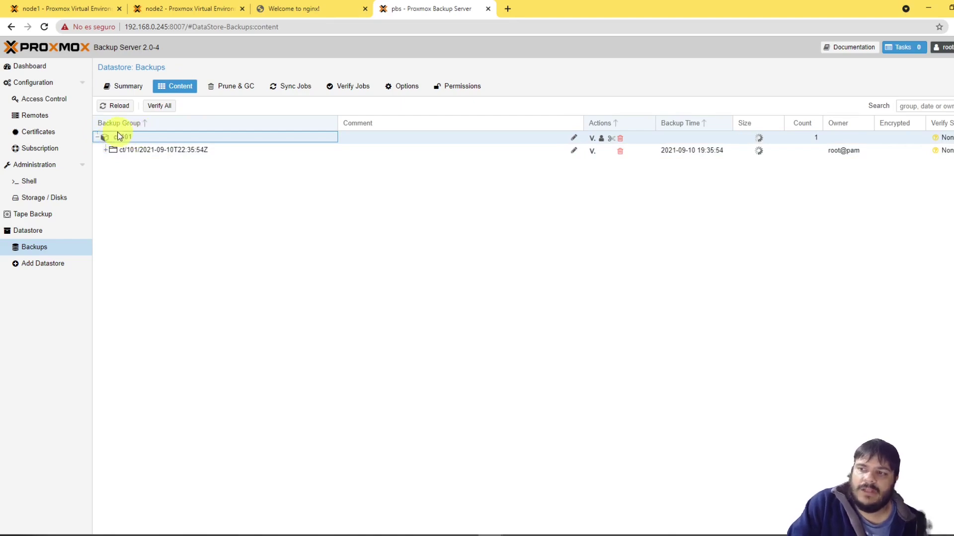
{"action": "left_click", "coordinate": [107, 150]}
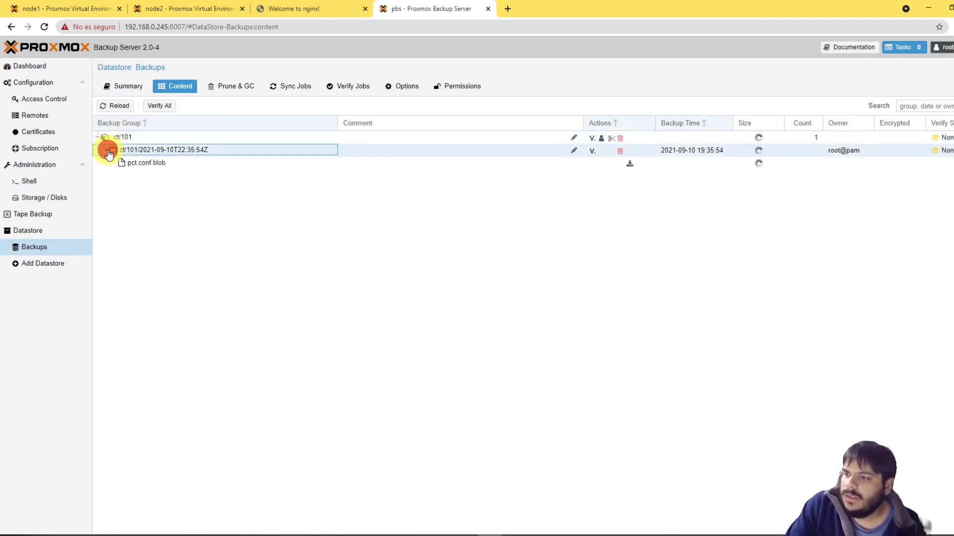
{"action": "left_click", "coordinate": [129, 166]}
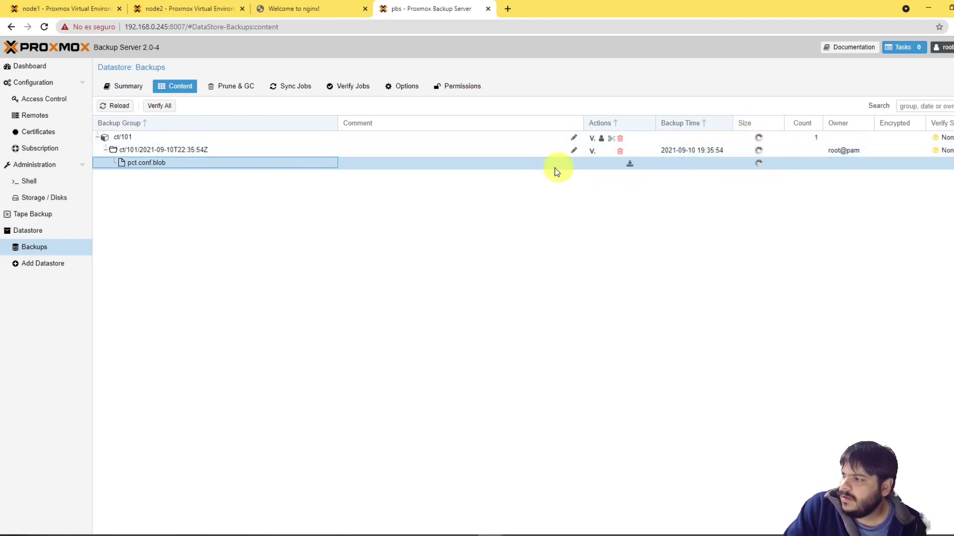
{"action": "left_click", "coordinate": [381, 251]}
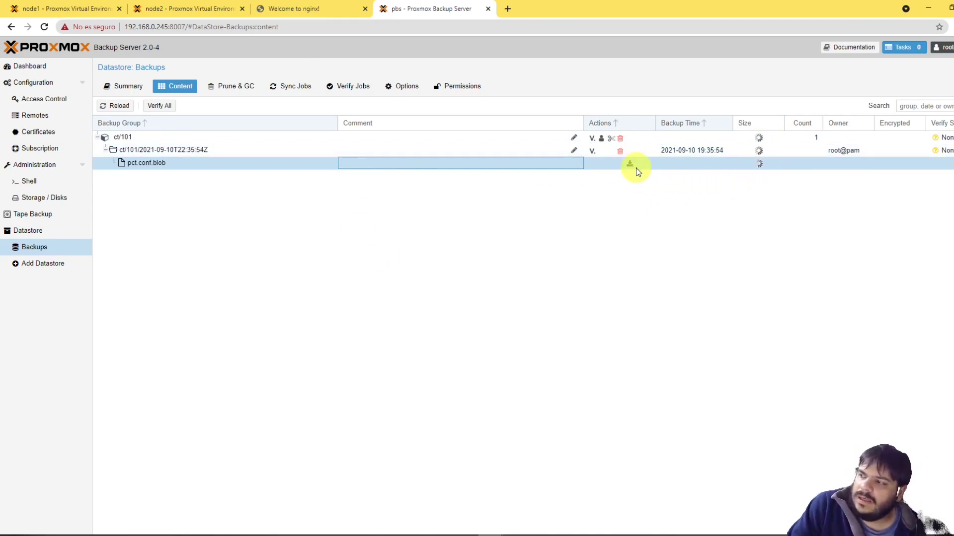
{"action": "left_click", "coordinate": [434, 232]}
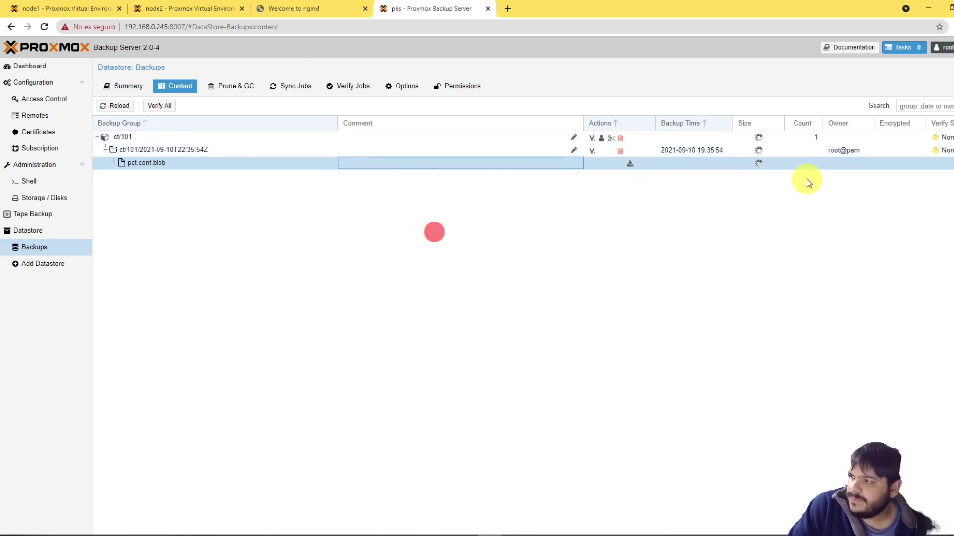
{"action": "left_click", "coordinate": [794, 174]}
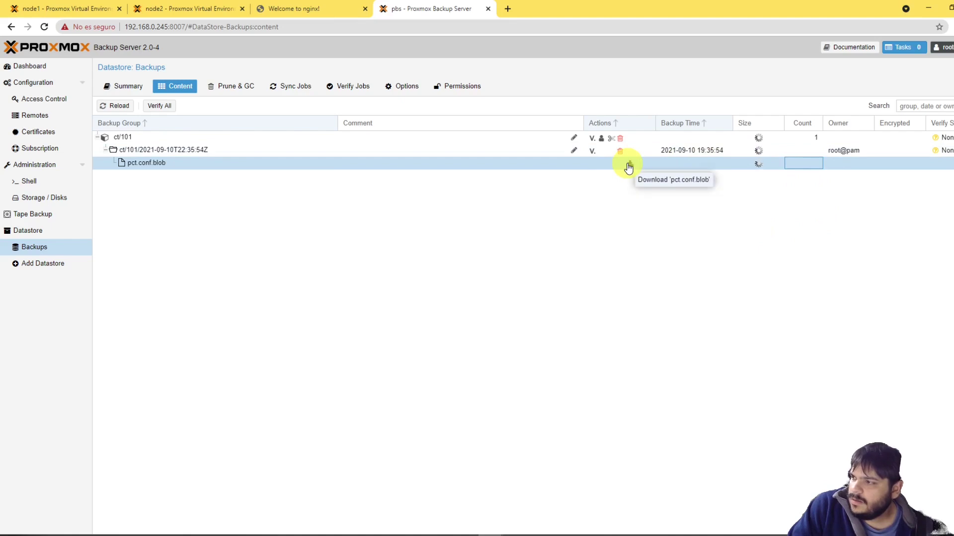
{"action": "left_click", "coordinate": [566, 220]}
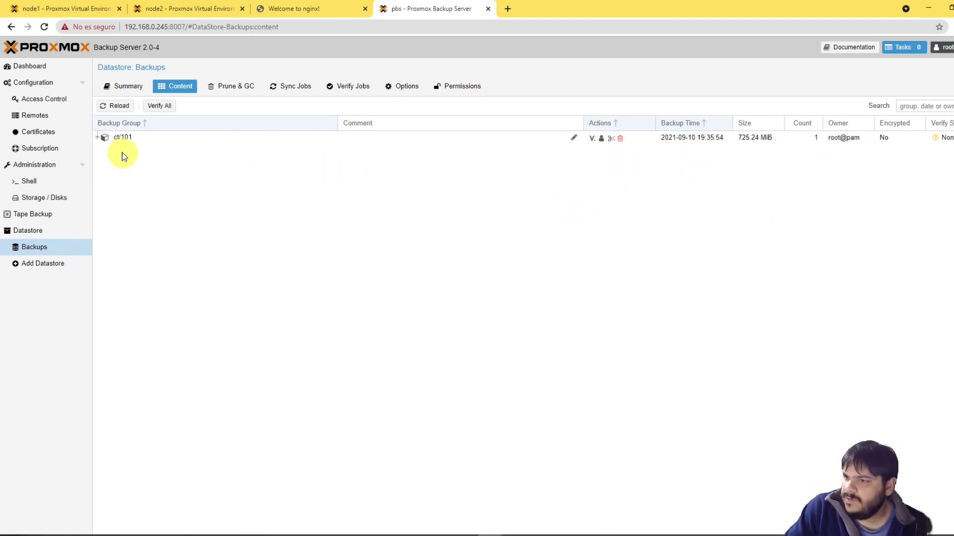
Step: Browse the root.pxar.didx archive down to its srv folder, then go to container 101
{"action": "left_click", "coordinate": [98, 138]}
{"action": "left_click", "coordinate": [103, 151]}
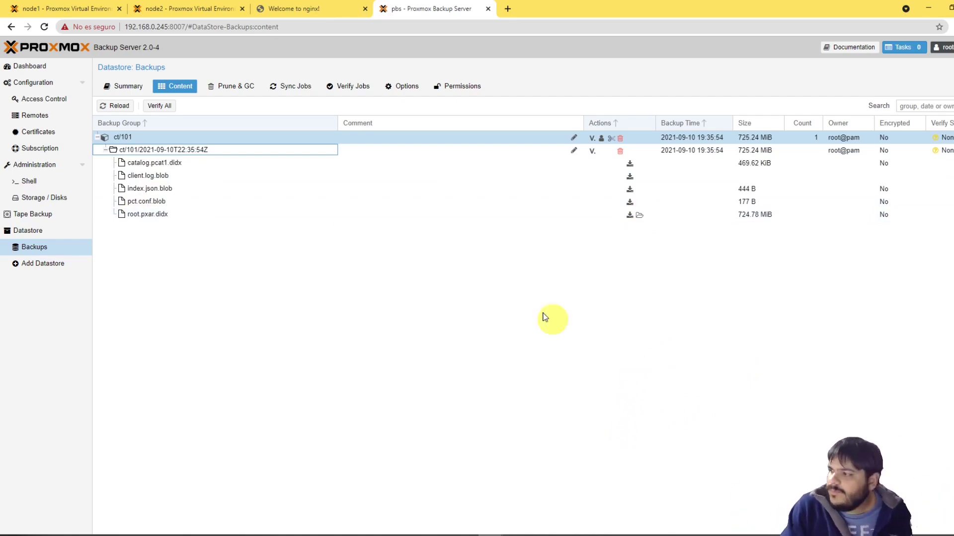
{"action": "left_click", "coordinate": [640, 218]}
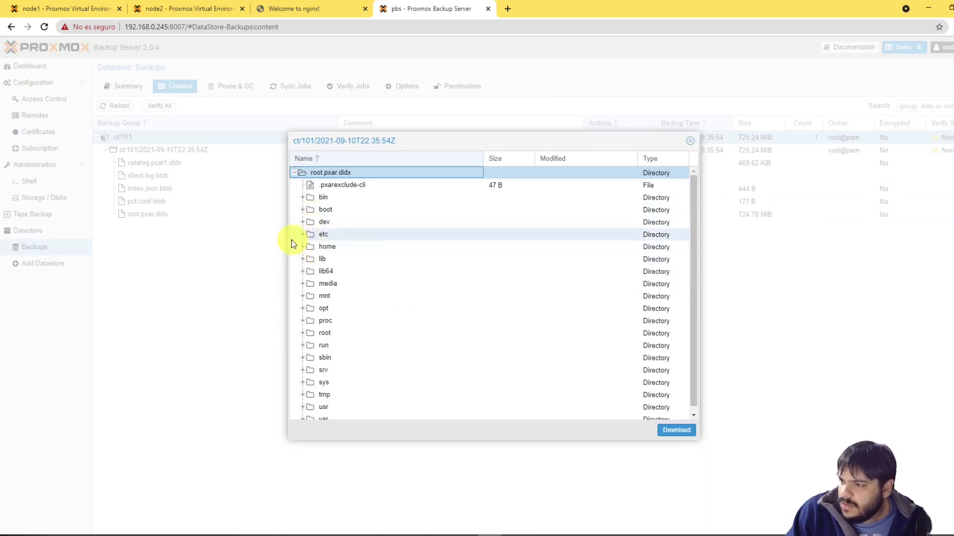
{"action": "scroll", "coordinate": [325, 377], "scroll_direction": "down", "scroll_amount": 1}
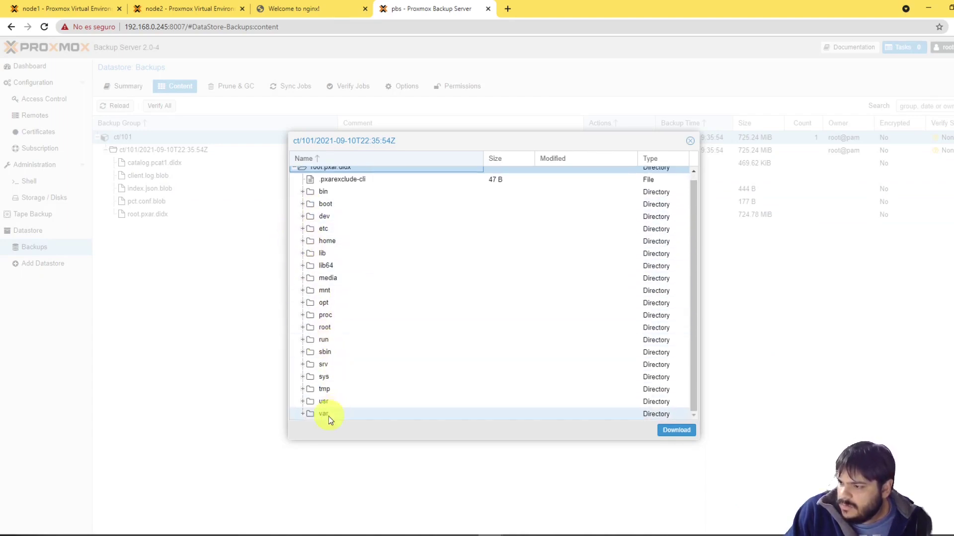
{"action": "left_click", "coordinate": [302, 364]}
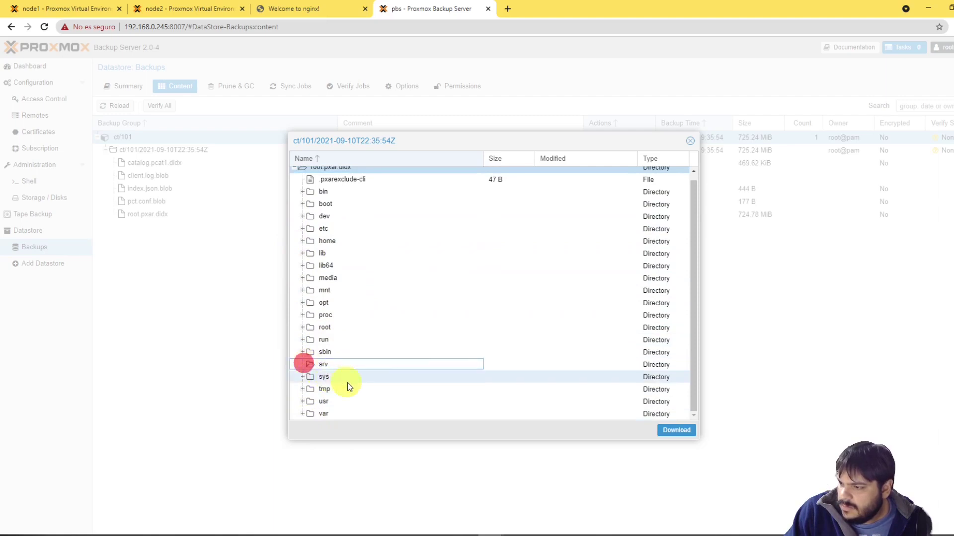
{"action": "left_click", "coordinate": [302, 364]}
{"action": "left_click", "coordinate": [690, 141]}
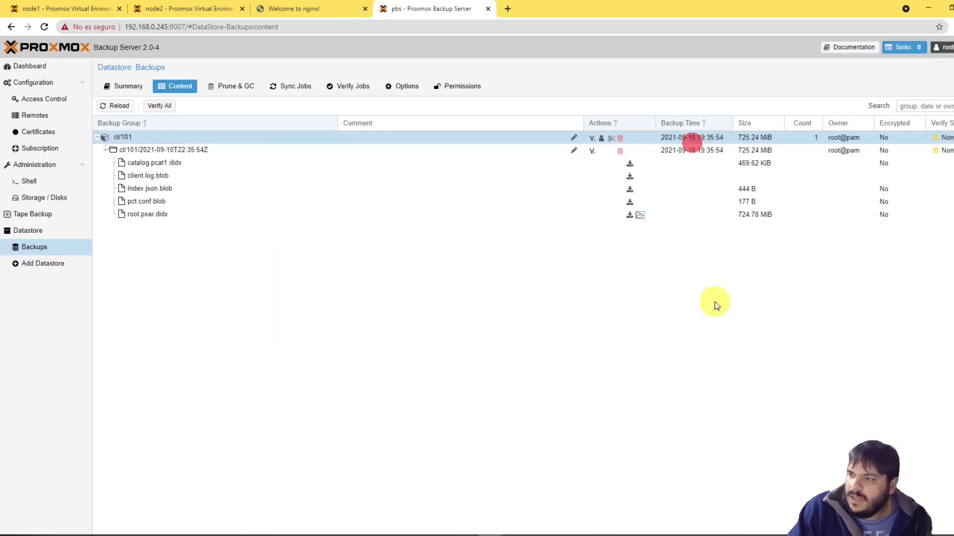
{"action": "left_click", "coordinate": [714, 301]}
{"action": "left_click", "coordinate": [74, 6]}
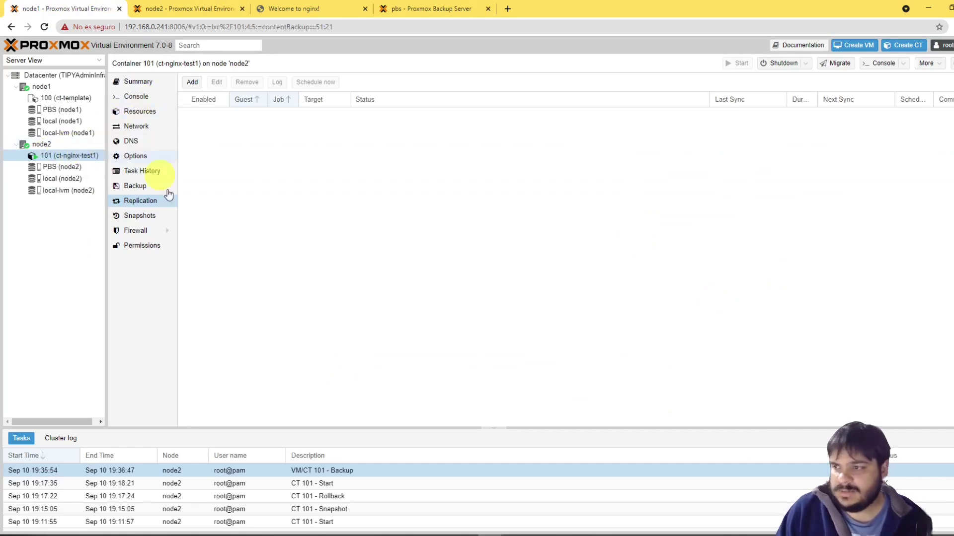
Step: In the container's SSH session, create the /srv/datos directory and change into it
{"action": "left_click", "coordinate": [211, 534]}
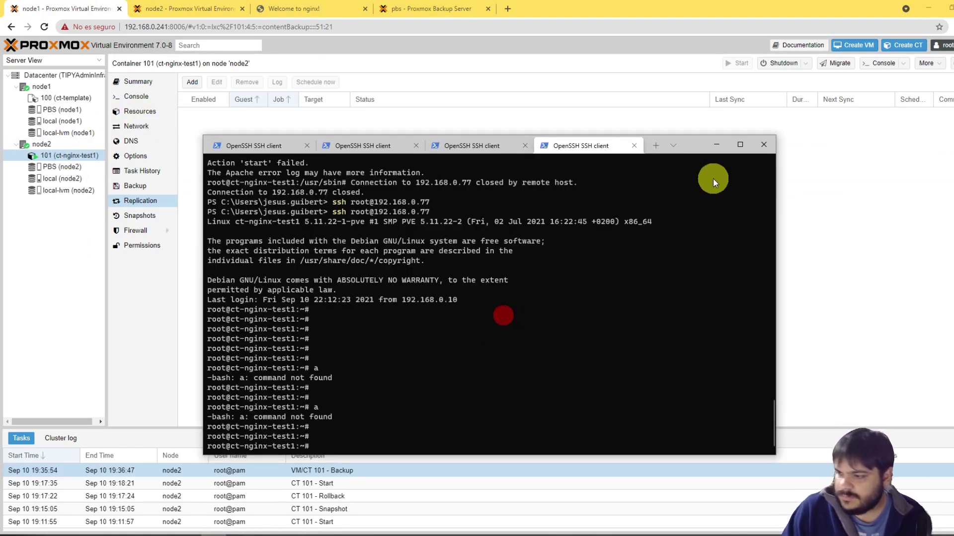
{"action": "key", "text": "Return"}
{"action": "key", "text": "Return"}
{"action": "type", "text": "cd"}
{"action": "key", "text": "Return"}
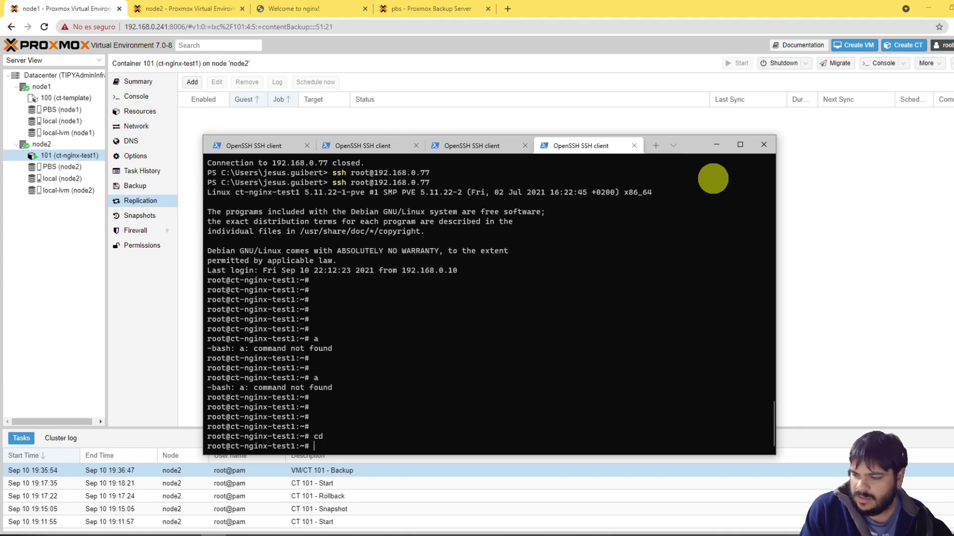
{"action": "type", "text": "pwd"}
{"action": "key", "text": "Return"}
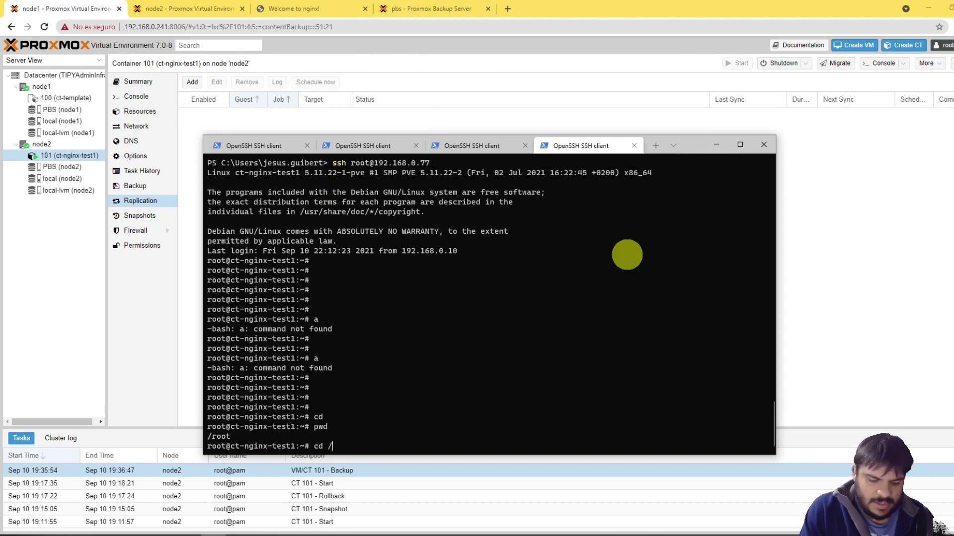
{"action": "type", "text": "cd /srv/"}
{"action": "key", "text": "Return"}
{"action": "type", "text": "ls"}
{"action": "key", "text": "Return"}
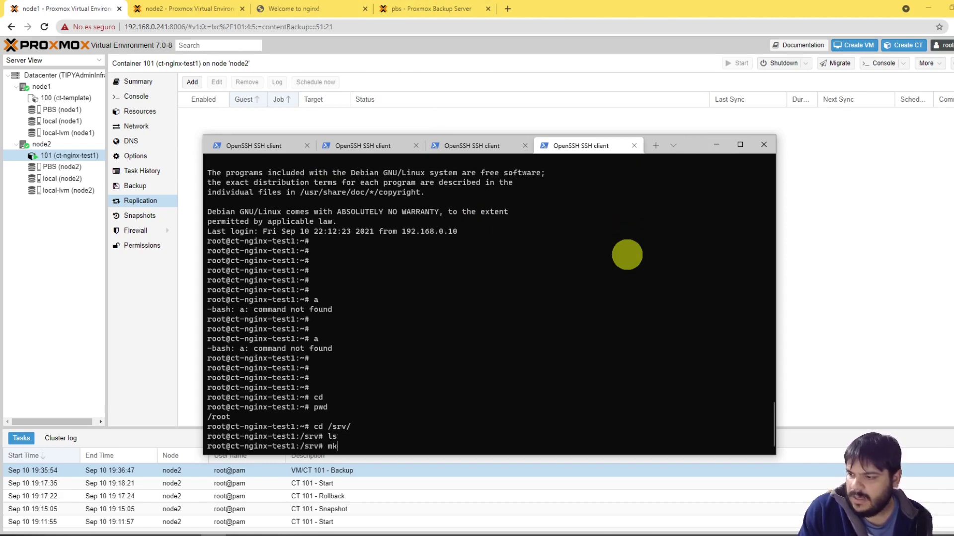
{"action": "type", "text": "mkdir d"}
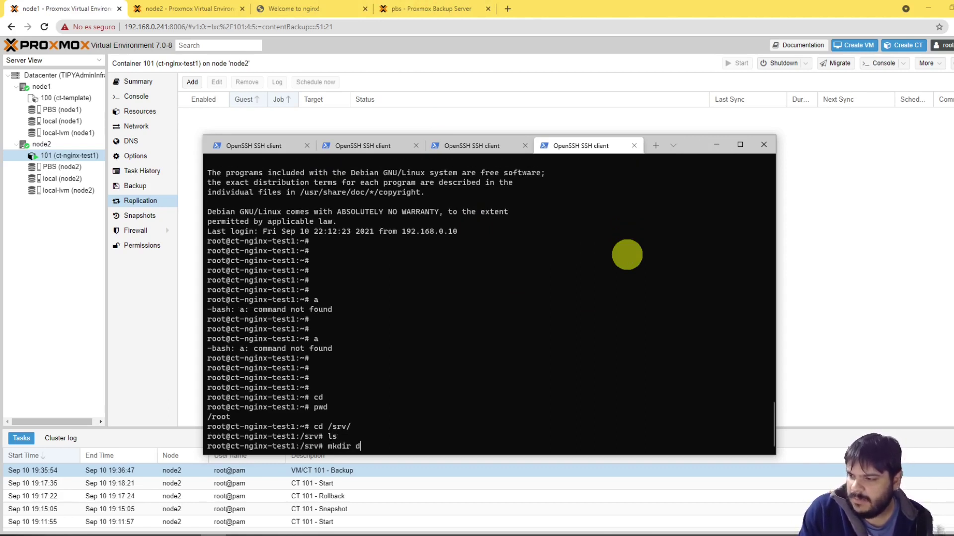
{"action": "type", "text": "atos"}
{"action": "key", "text": "Return"}
{"action": "type", "text": "cd datos"}
{"action": "key", "text": "Return"}
Step: Write 'hola..... infra 2021' into infra.txt with vi and save it with :wq
{"action": "type", "text": "cd"}
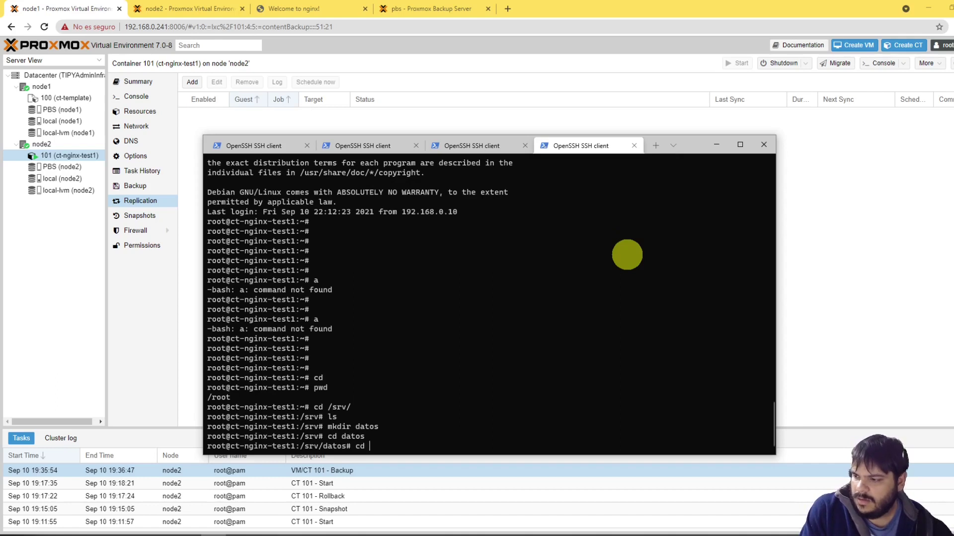
{"action": "type", "text": "infra.txgt"}
{"action": "key", "text": "BackSpace"}
{"action": "key", "text": "BackSpace"}
{"action": "type", "text": "t"}
{"action": "key", "text": "Return"}
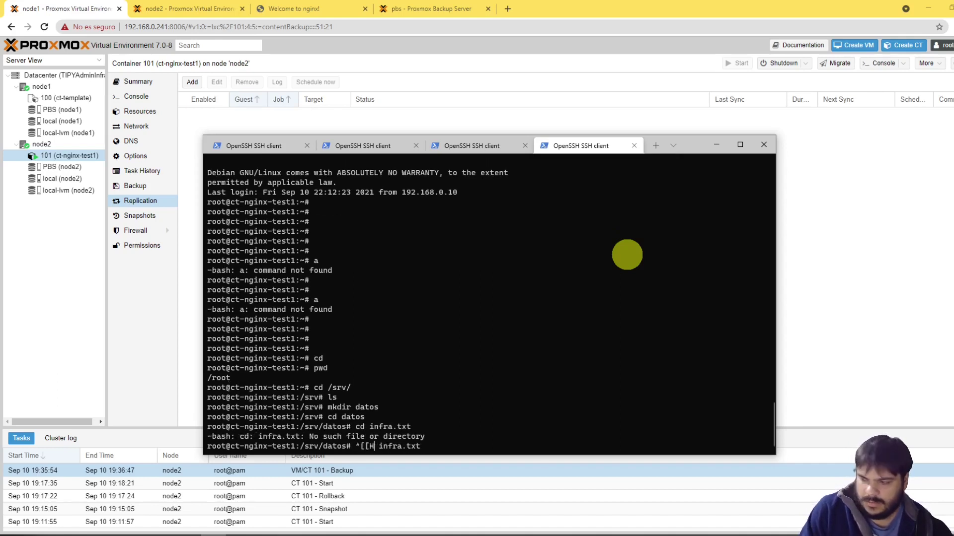
{"action": "key", "text": "BackSpace"}
{"action": "key", "text": "BackSpace"}
{"action": "key", "text": "BackSpace"}
{"action": "key", "text": "BackSpace"}
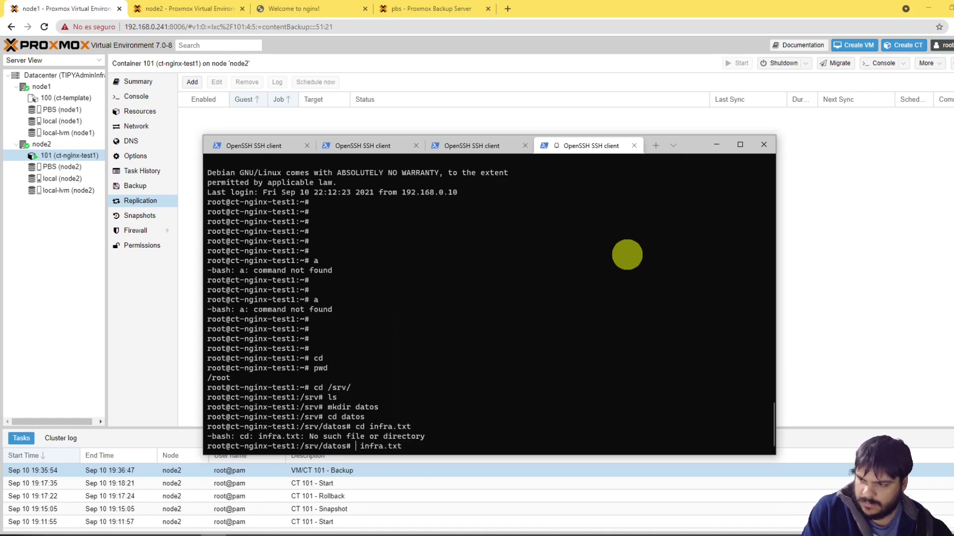
{"action": "type", "text": "vi"}
{"action": "key", "text": "Return"}
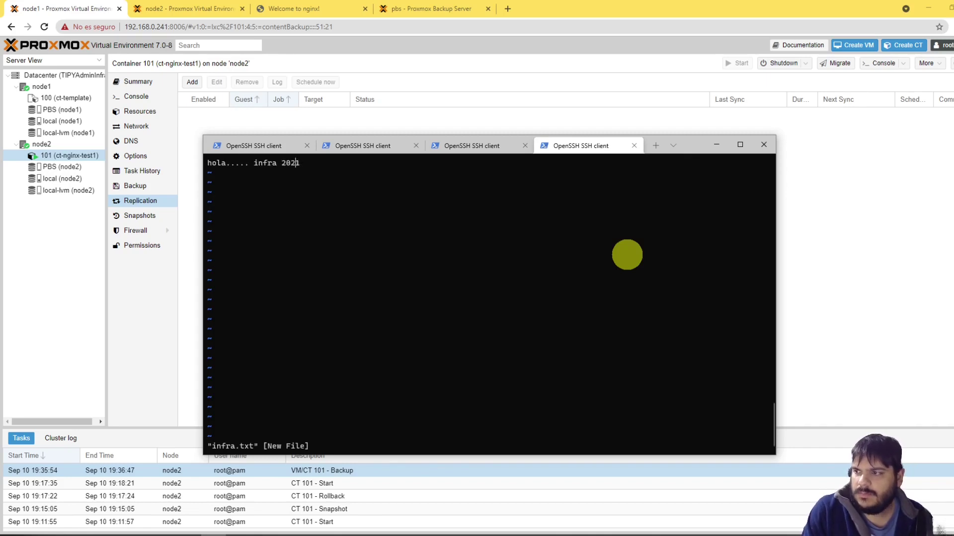
{"action": "key", "text": "Return"}
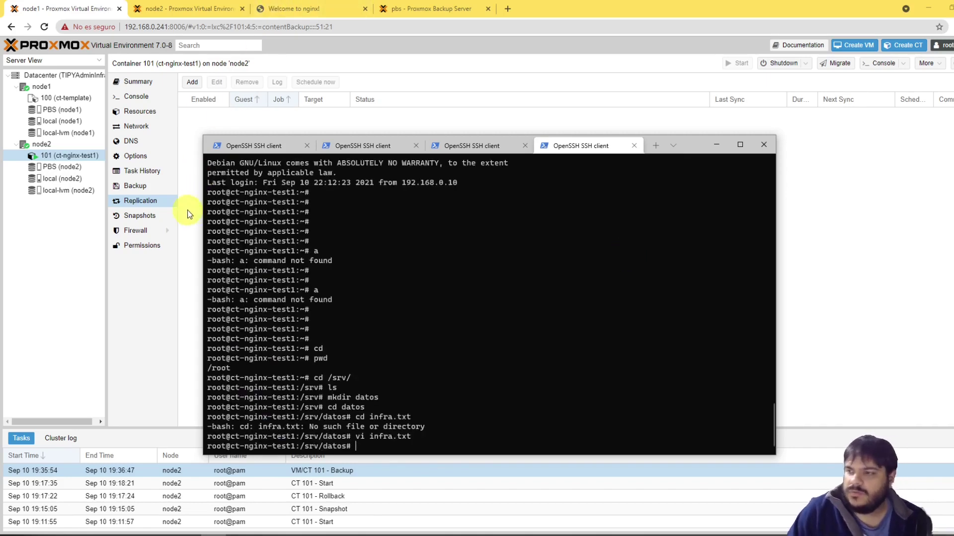
{"action": "left_click", "coordinate": [184, 207]}
{"action": "left_click", "coordinate": [290, 203]}
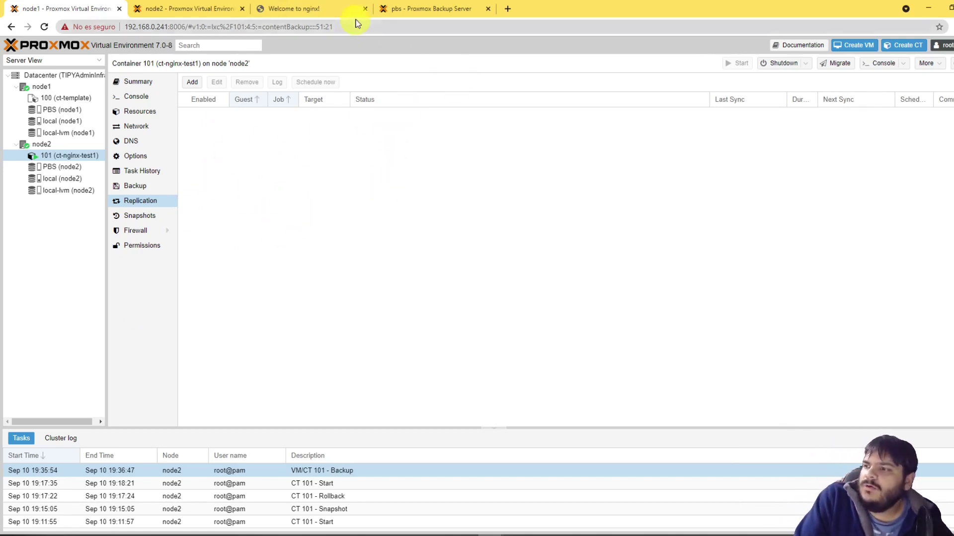
Step: Run the Datacenter backup job for guest 101 immediately, confirming with Yes
{"action": "left_click", "coordinate": [413, 9]}
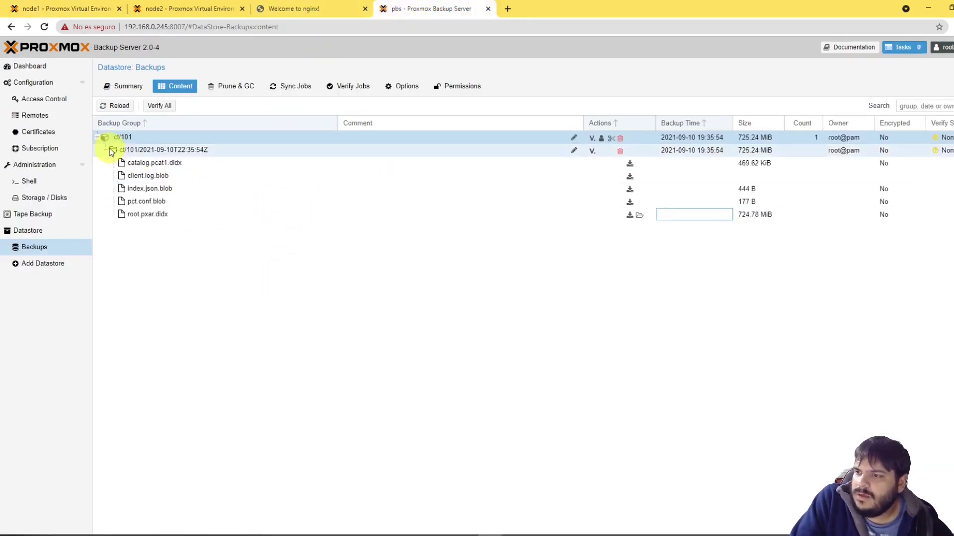
{"action": "left_click", "coordinate": [100, 138]}
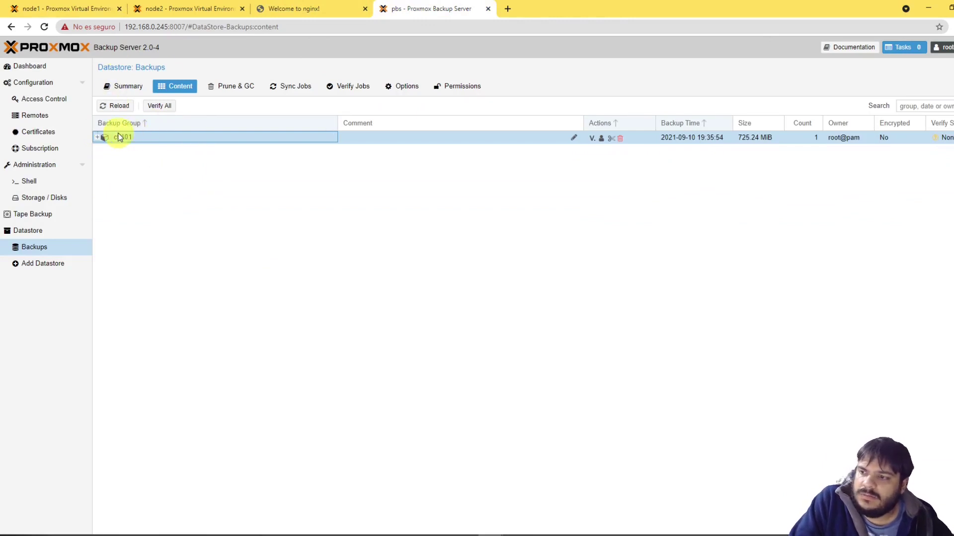
{"action": "left_click", "coordinate": [64, 9]}
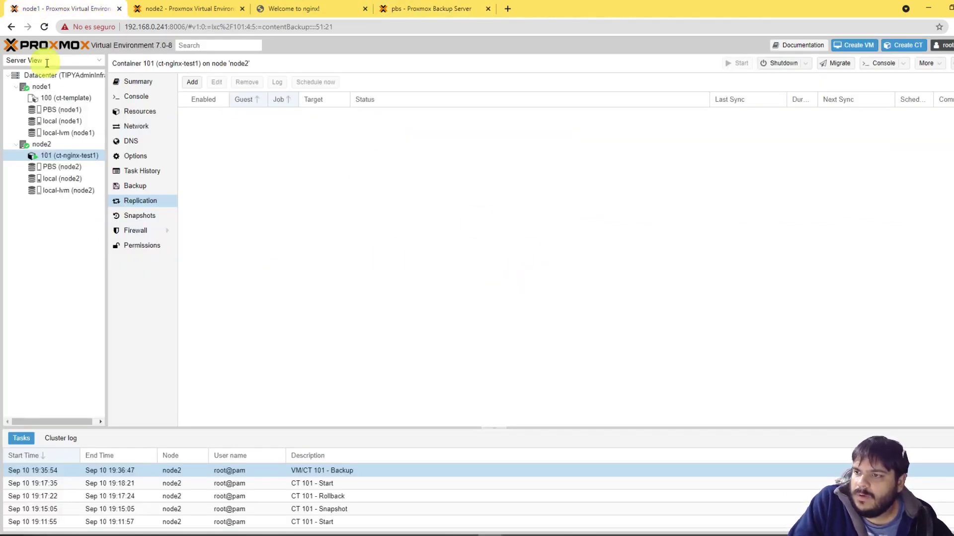
{"action": "left_click", "coordinate": [64, 75]}
{"action": "left_click", "coordinate": [359, 118]}
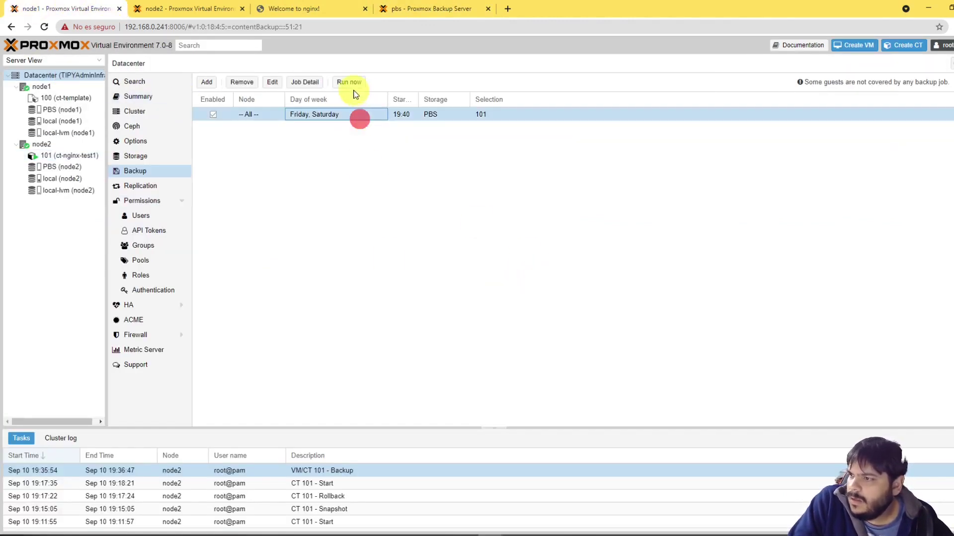
{"action": "left_click", "coordinate": [353, 83]}
{"action": "left_click", "coordinate": [474, 306]}
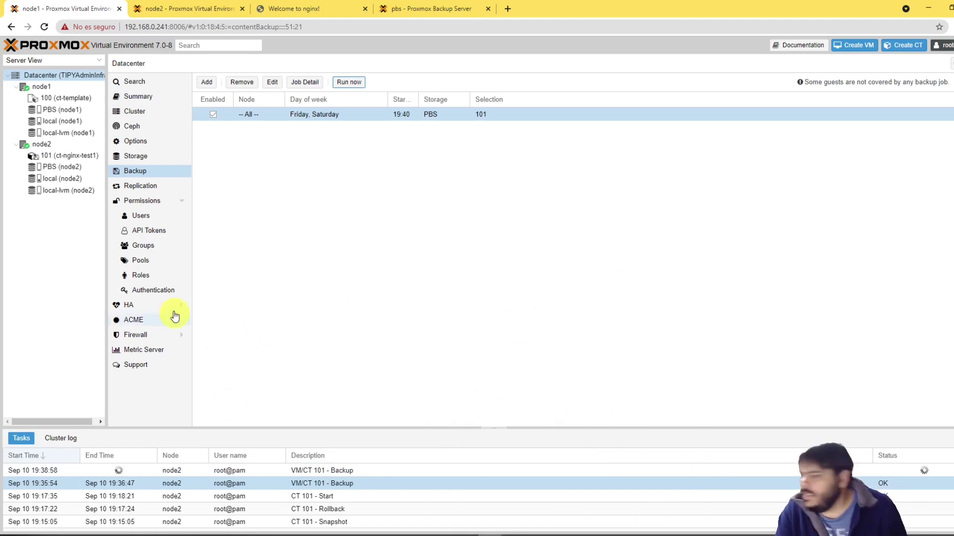
{"action": "left_click", "coordinate": [431, 9]}
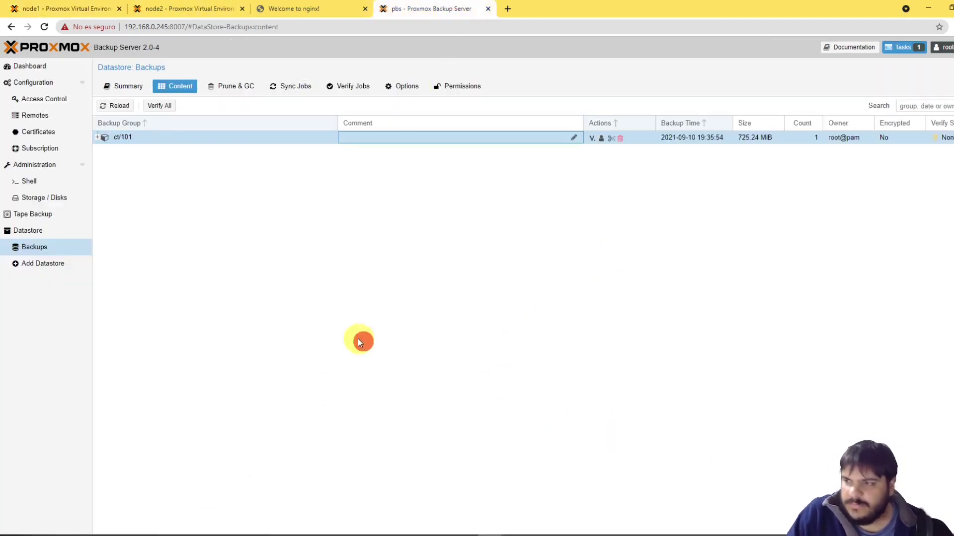
Step: Check the Backups datastore Summary's CT row: 1 group with 2 snapshots
{"action": "left_click", "coordinate": [42, 231]}
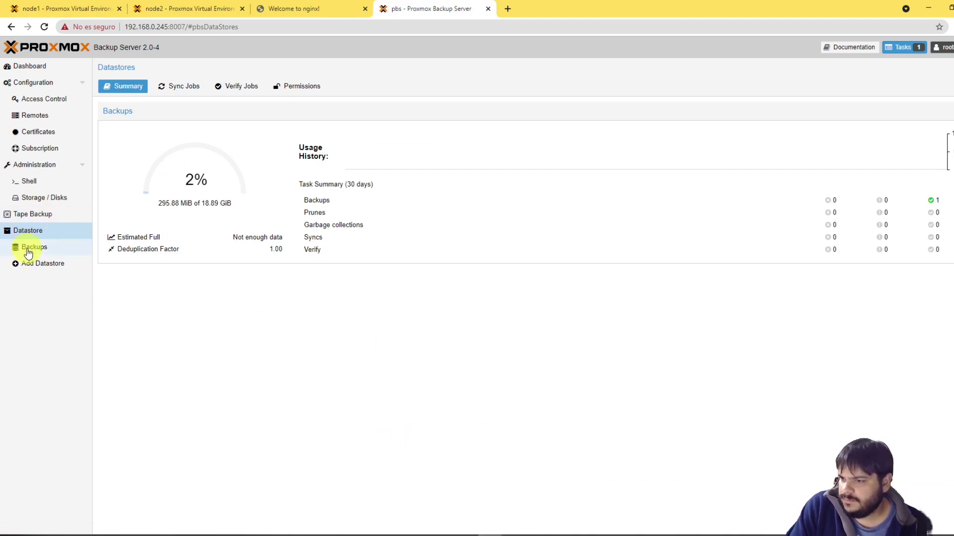
{"action": "left_click", "coordinate": [28, 250]}
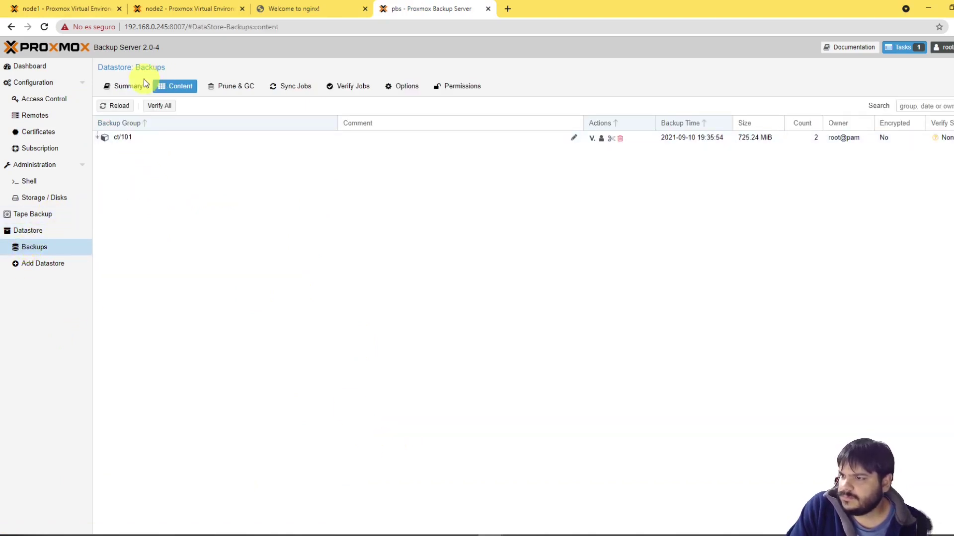
{"action": "left_click", "coordinate": [124, 86]}
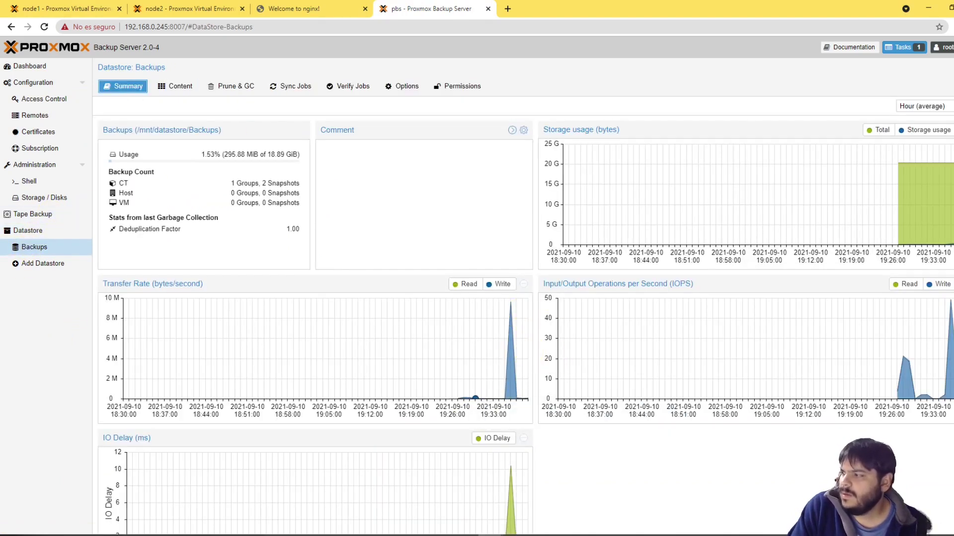
{"action": "mouse_move", "coordinate": [935, 171]}
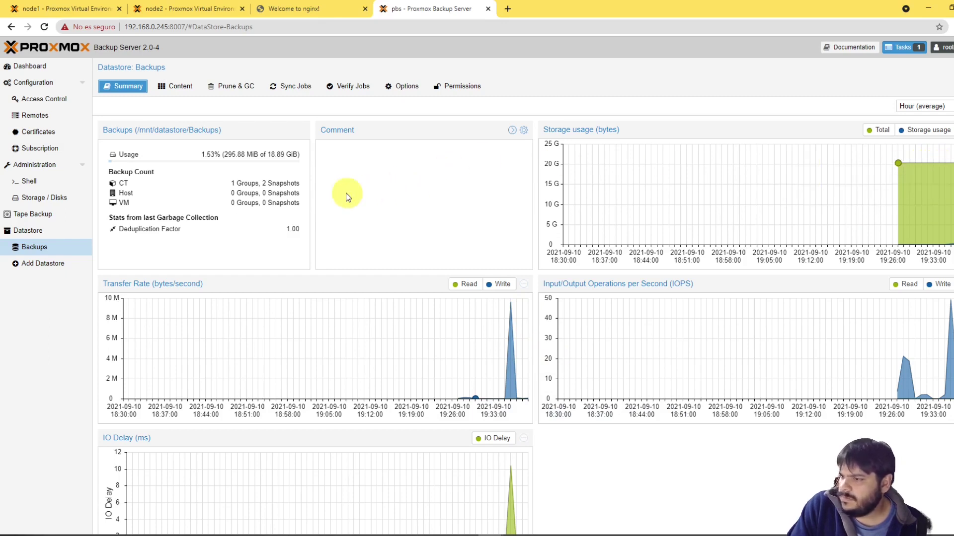
{"action": "triple_click", "coordinate": [267, 183]}
{"action": "left_click", "coordinate": [294, 183]}
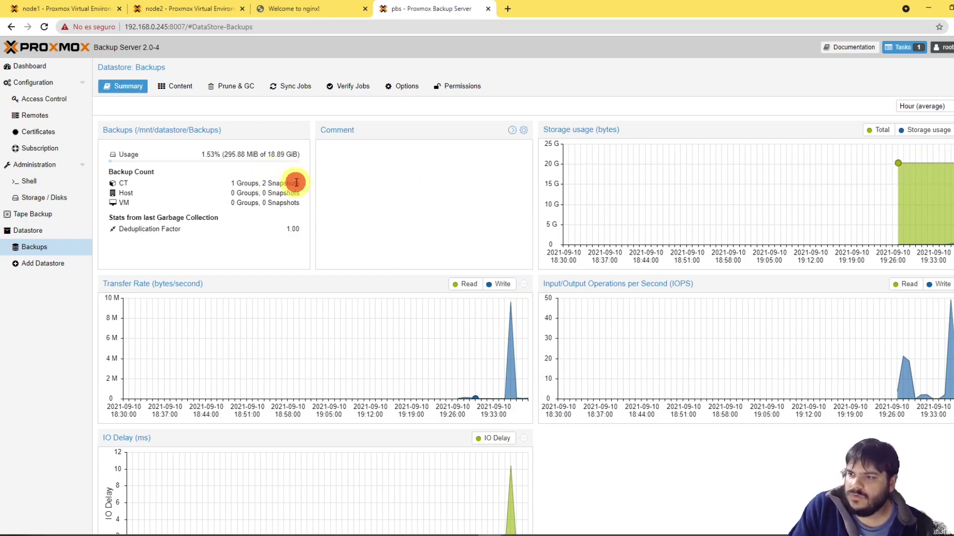
{"action": "triple_click", "coordinate": [269, 185]}
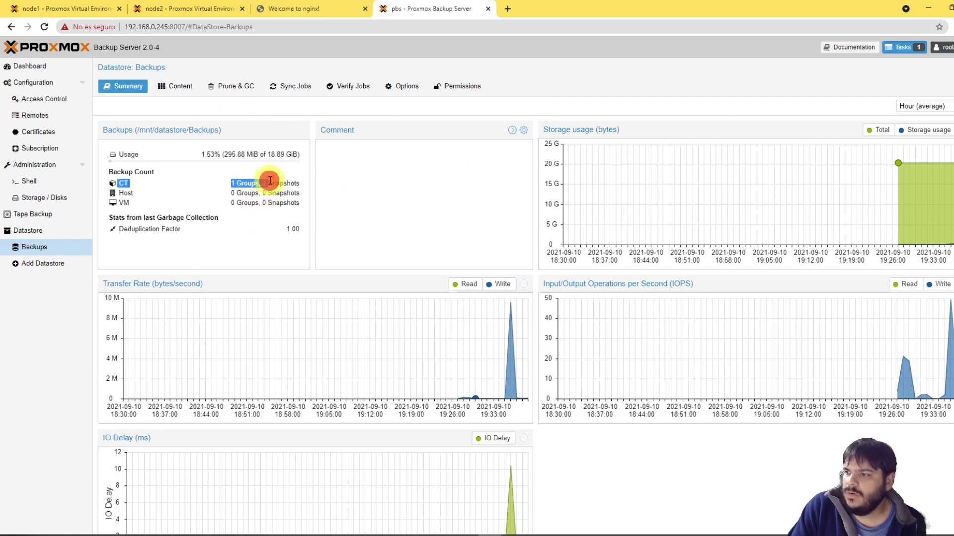
{"action": "left_click", "coordinate": [279, 182]}
{"action": "left_click_drag", "start_coordinate": [260, 184], "coordinate": [295, 183]}
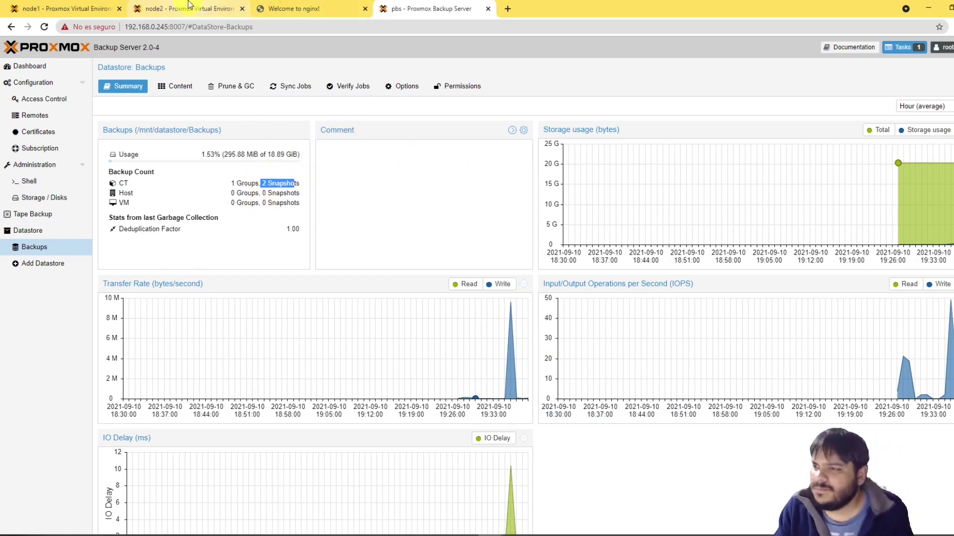
Step: Confirm the new VM/CT 101 backup task is running on node1
{"action": "left_click", "coordinate": [95, 9]}
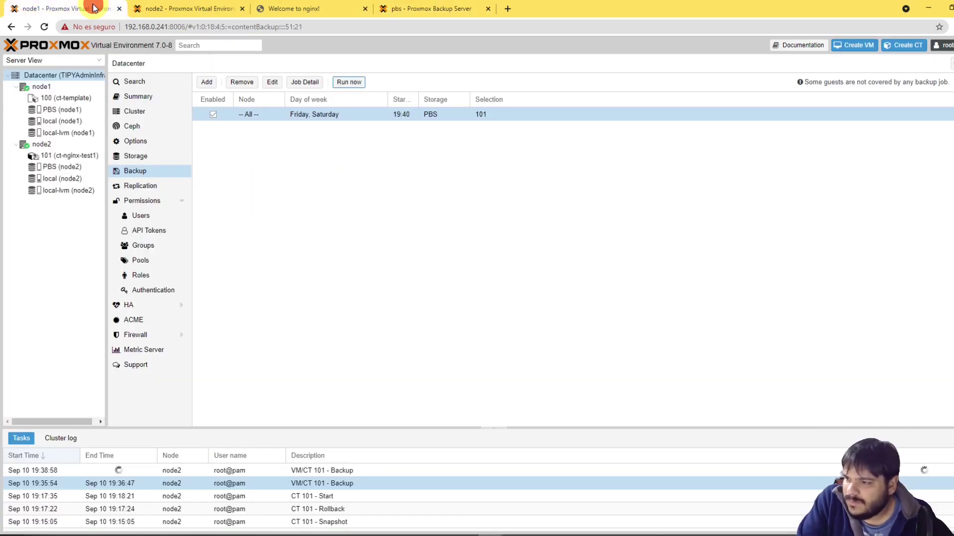
{"action": "left_click", "coordinate": [362, 468]}
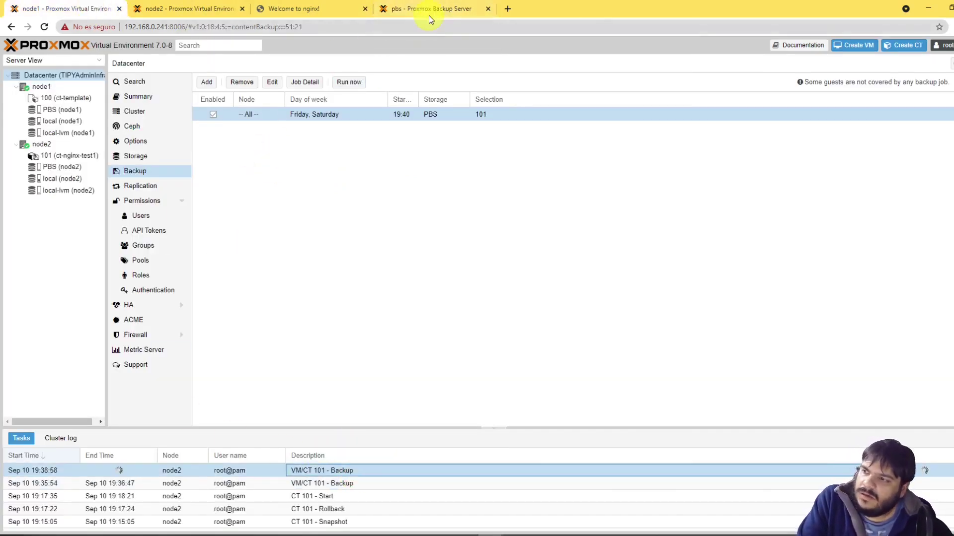
{"action": "left_click", "coordinate": [444, 7]}
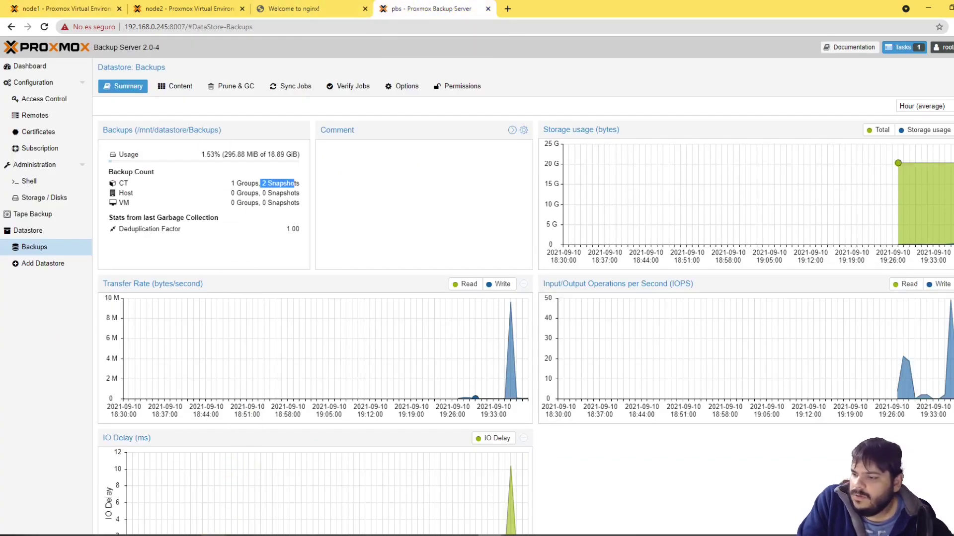
Step: Run top in the container's SSH terminal to list its processes
{"action": "left_click", "coordinate": [221, 534]}
{"action": "key", "text": "Return"}
{"action": "key", "text": "Return"}
{"action": "key", "text": "Return"}
{"action": "key", "text": "Return"}
{"action": "key", "text": "Return"}
{"action": "key", "text": "Return"}
{"action": "key", "text": "Return"}
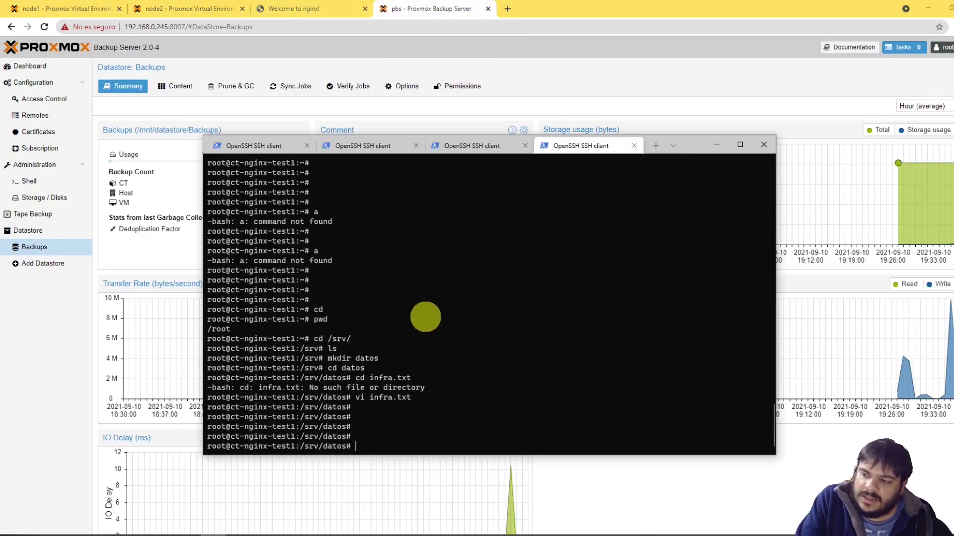
{"action": "key", "text": "Return"}
{"action": "type", "text": "top"}
{"action": "key", "text": "Return"}
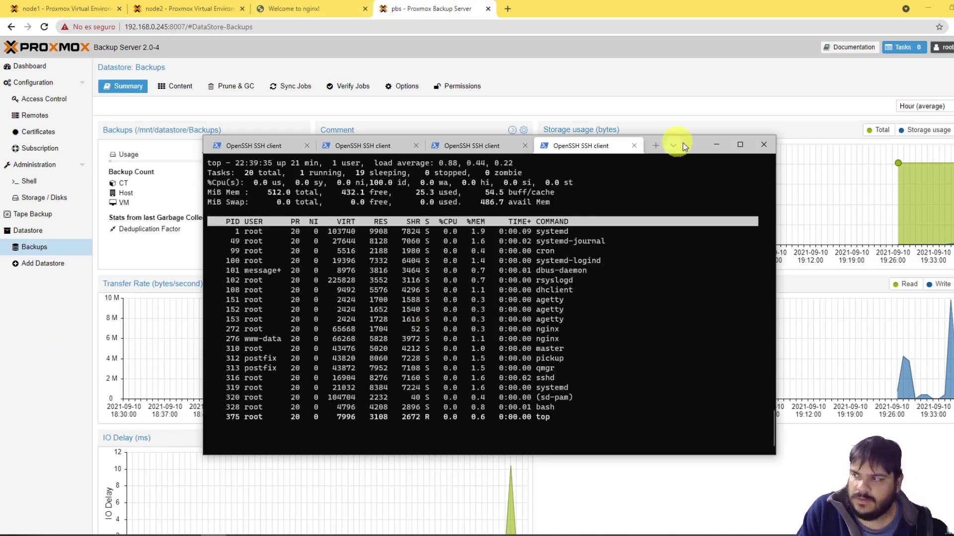
{"action": "left_click_drag", "start_coordinate": [700, 144], "coordinate": [671, 82]}
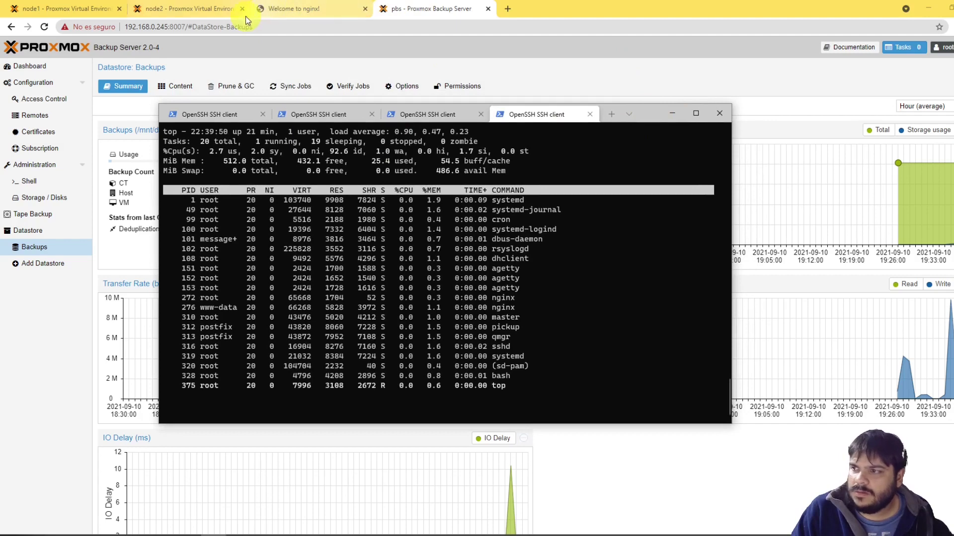
Step: Alternate between the nginx AdminInfra 202021 page and Backup Server until 3 CT snapshots appear
{"action": "left_click", "coordinate": [323, 9]}
{"action": "left_click", "coordinate": [393, 9]}
{"action": "left_click", "coordinate": [298, 8]}
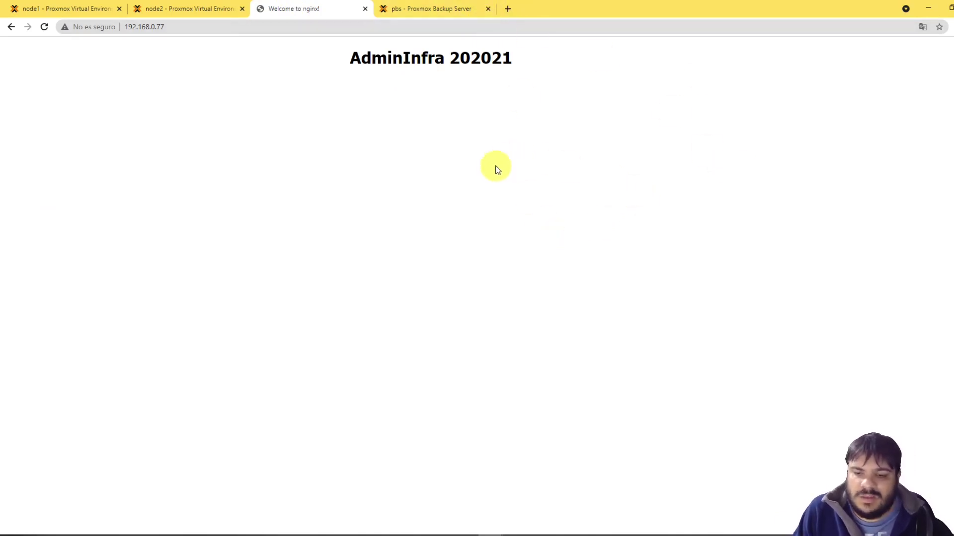
{"action": "left_click", "coordinate": [399, 9]}
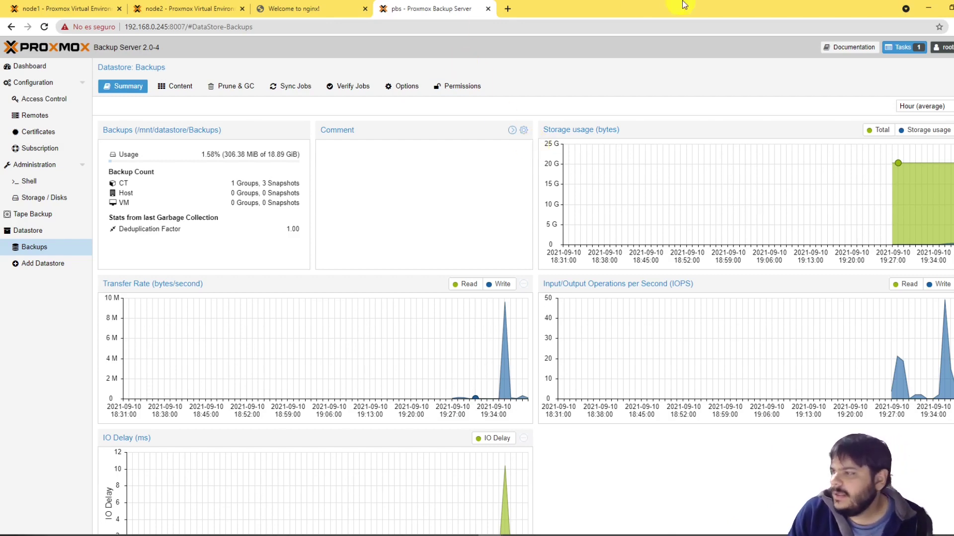
{"action": "left_click", "coordinate": [320, 6]}
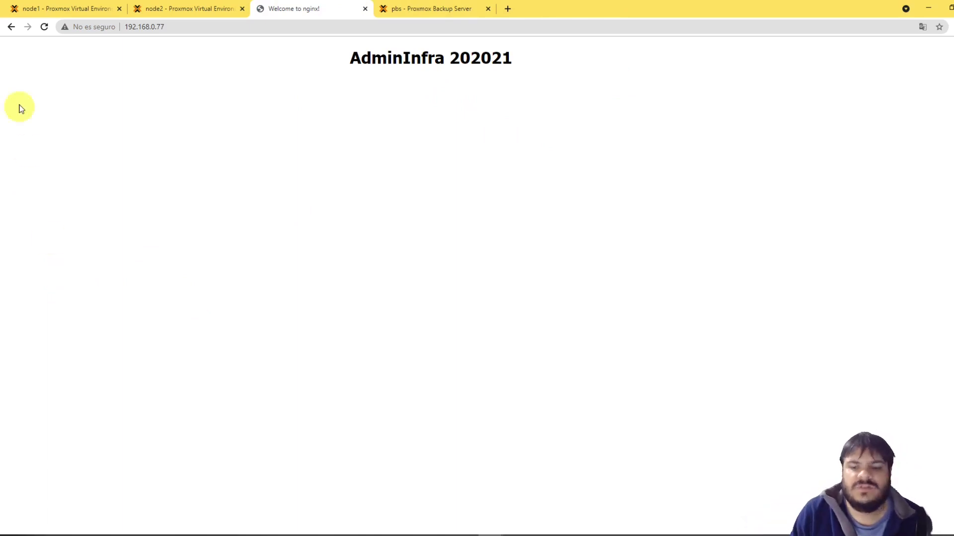
{"action": "left_click", "coordinate": [422, 7]}
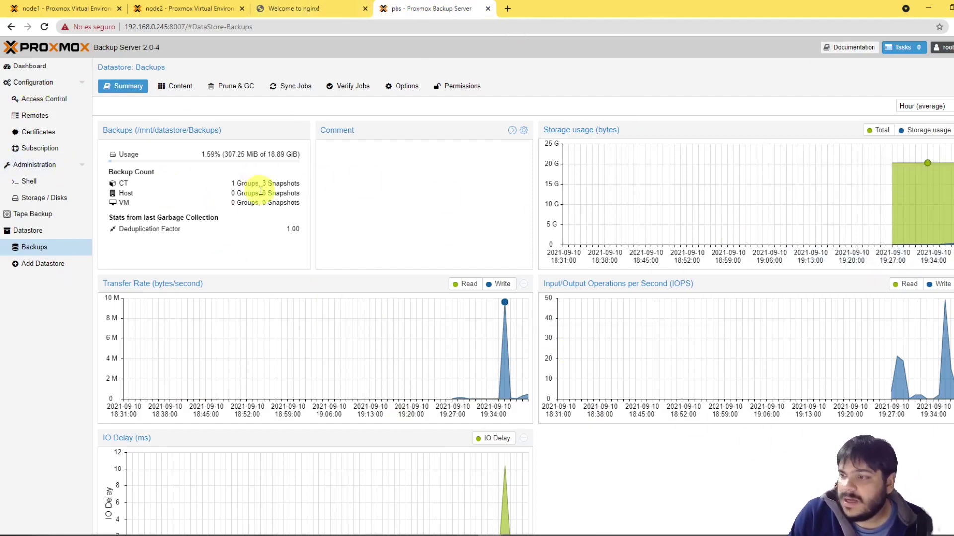
Step: Open the file browser on root.pxar.didx of the 22:38:58 ct/101 snapshot
{"action": "left_click", "coordinate": [180, 88]}
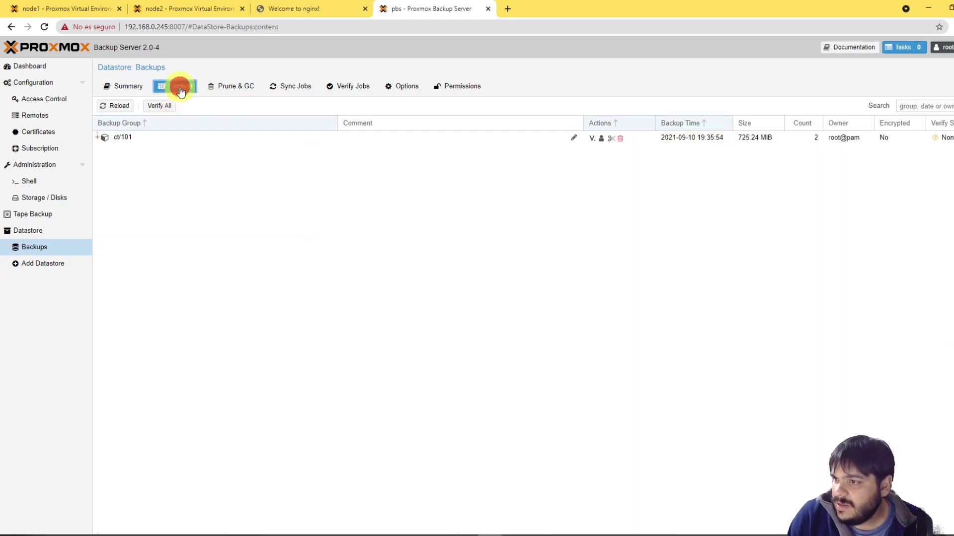
{"action": "left_click", "coordinate": [98, 137]}
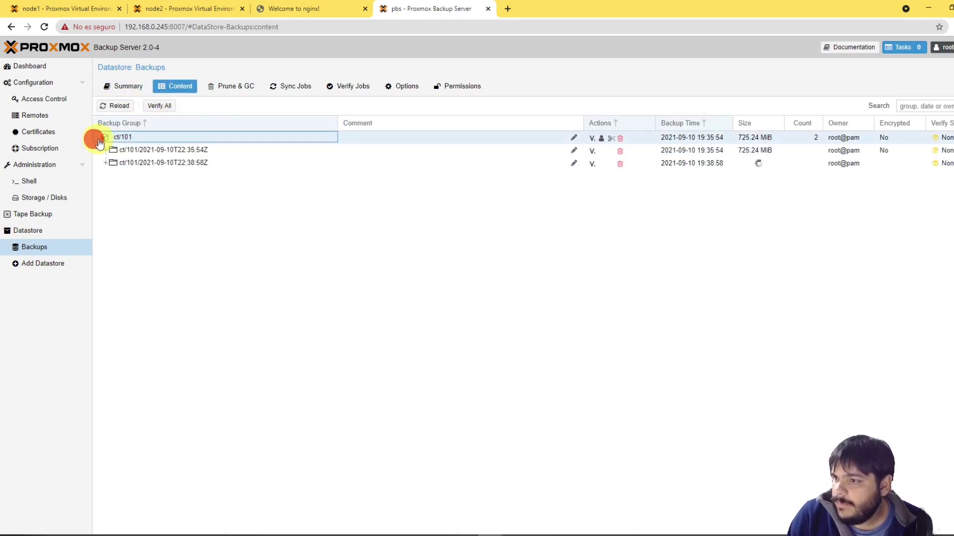
{"action": "left_click", "coordinate": [131, 165]}
{"action": "left_click", "coordinate": [105, 163]}
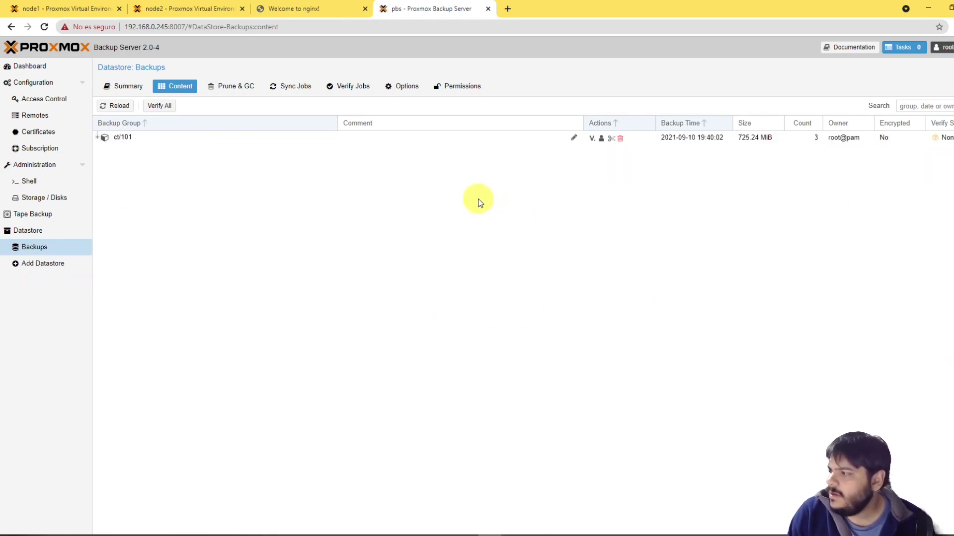
{"action": "left_click", "coordinate": [98, 138]}
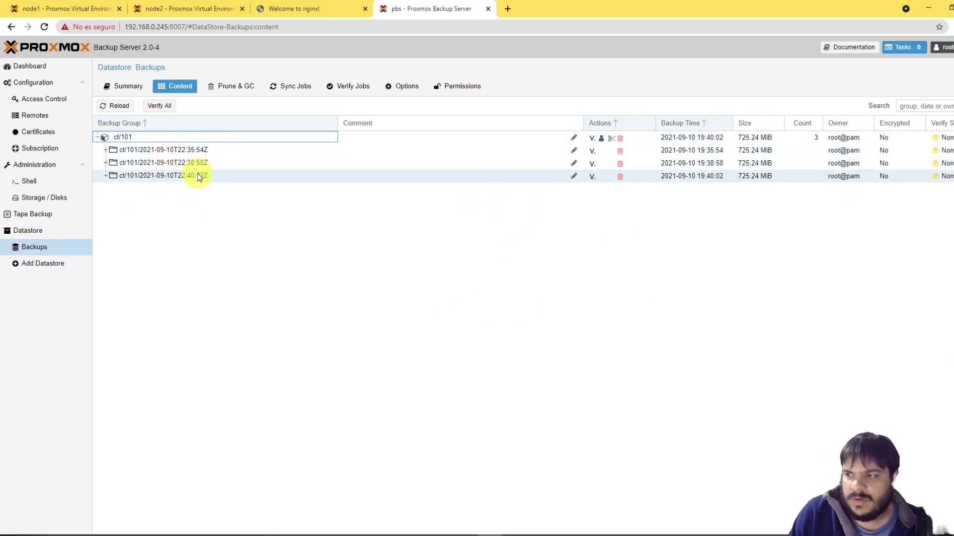
{"action": "left_click", "coordinate": [105, 163]}
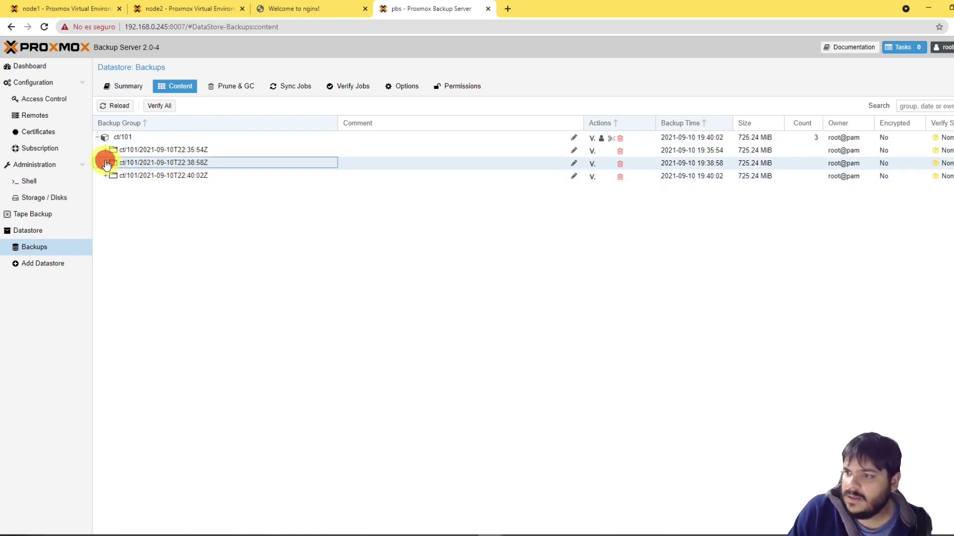
{"action": "left_click", "coordinate": [146, 226]}
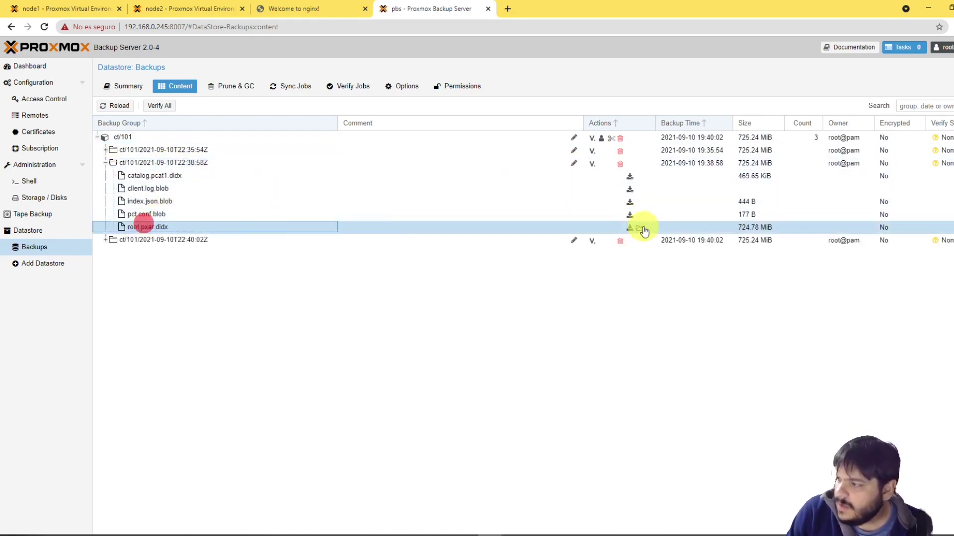
{"action": "left_click", "coordinate": [639, 227]}
Step: Download srv/datos/infra.txt from the snapshot archive
{"action": "scroll", "coordinate": [373, 403], "scroll_direction": "down", "scroll_amount": 1}
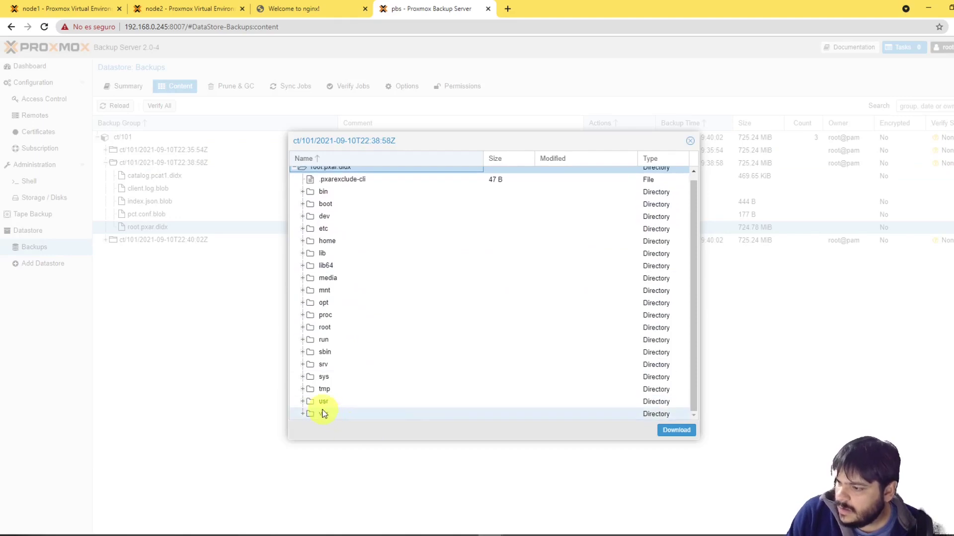
{"action": "left_click", "coordinate": [303, 364]}
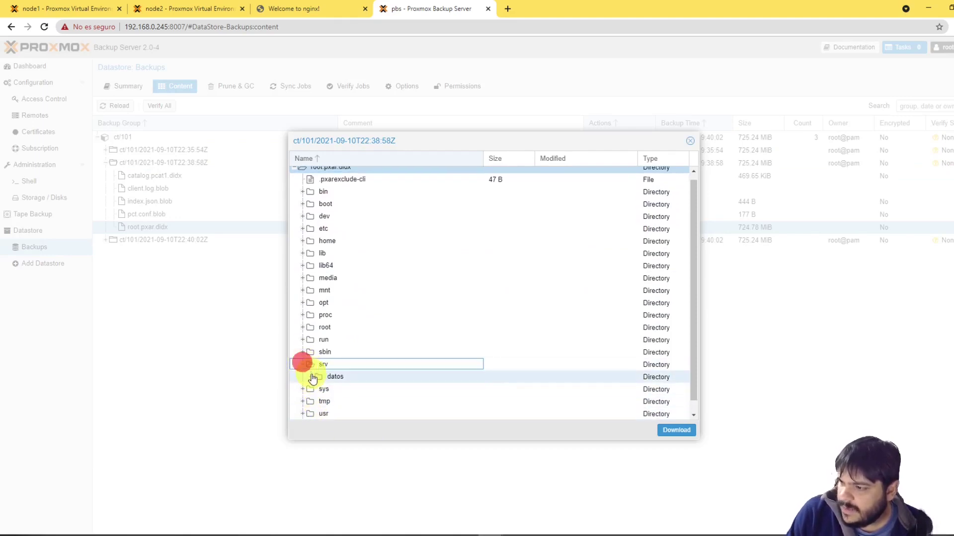
{"action": "left_click", "coordinate": [311, 376]}
{"action": "left_click", "coordinate": [346, 389]}
{"action": "right_click", "coordinate": [476, 389]}
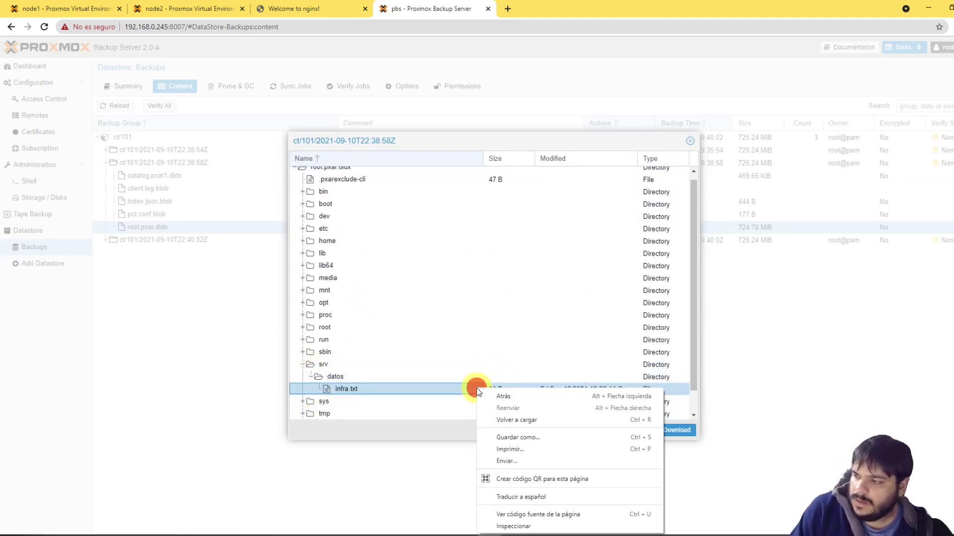
{"action": "left_click", "coordinate": [426, 389]}
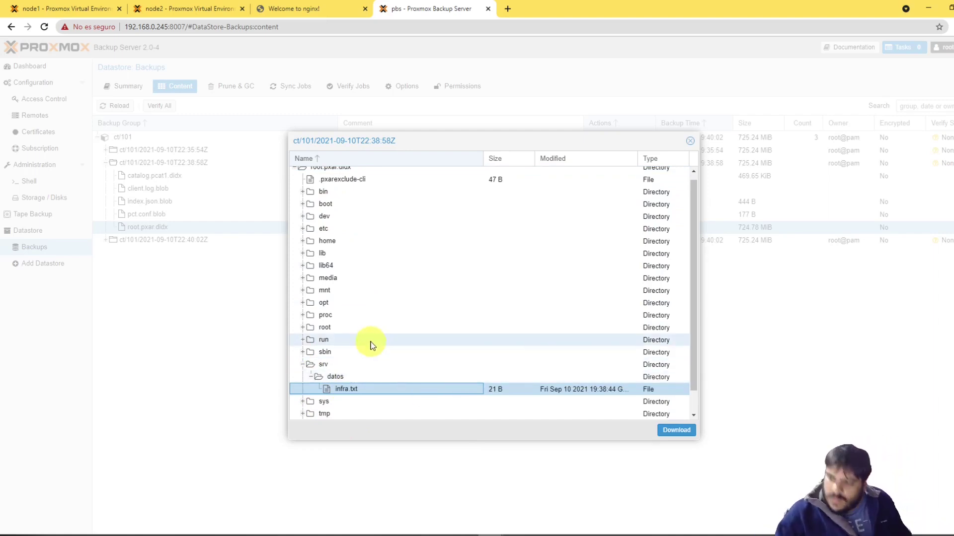
{"action": "left_click", "coordinate": [673, 432]}
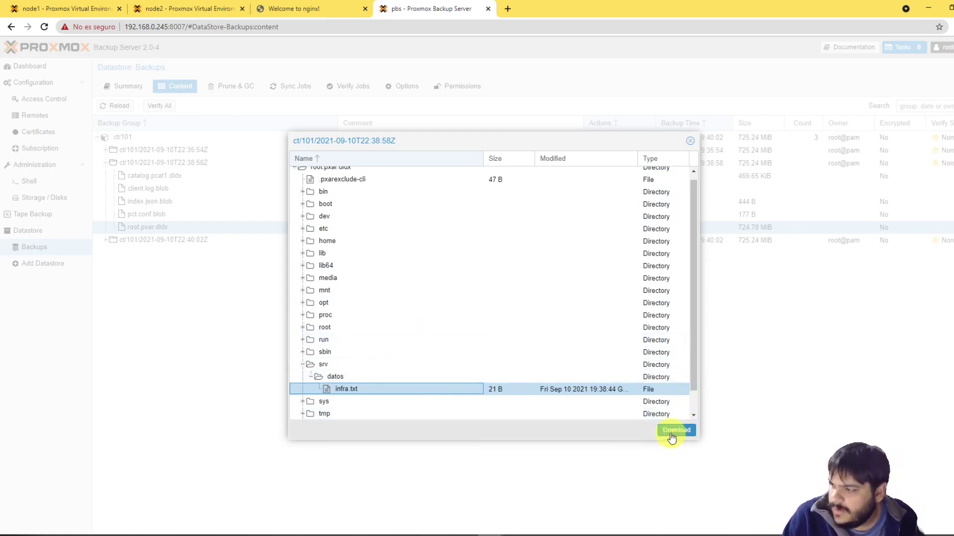
Step: Open infra.txt in Notepad to verify 'hola..... infra 2021', then close the file browser
{"action": "left_click", "coordinate": [48, 520]}
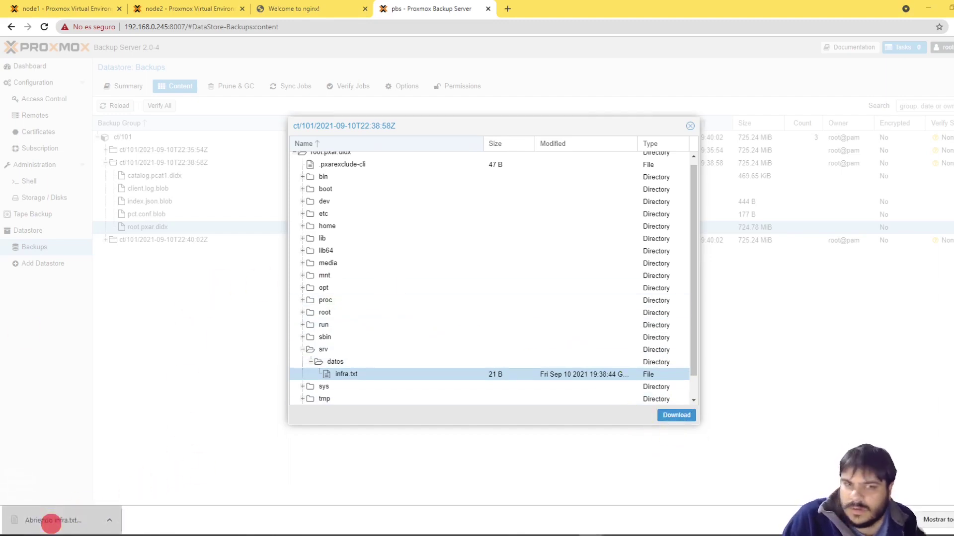
{"action": "left_click_drag", "start_coordinate": [739, 150], "coordinate": [797, 141]}
{"action": "key", "text": "ctrl+a"}
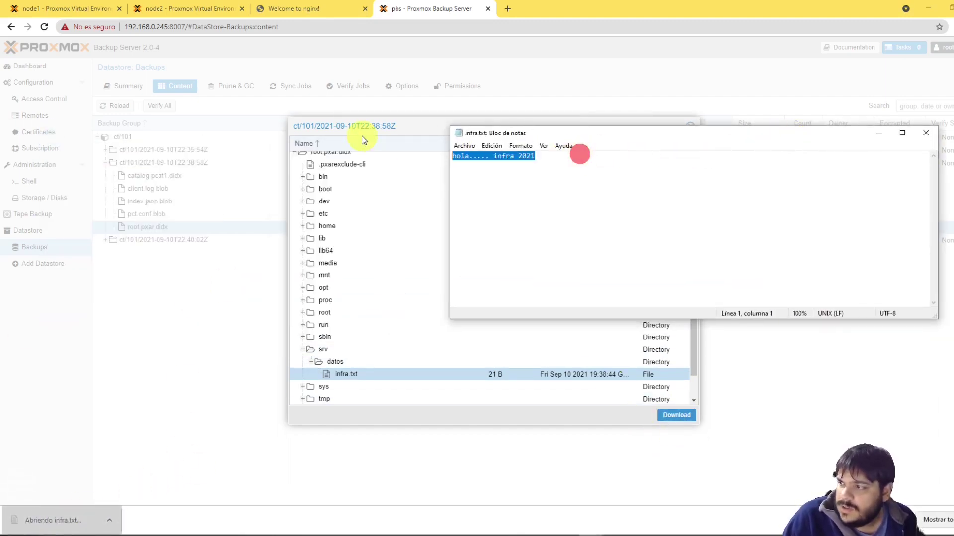
{"action": "left_click", "coordinate": [677, 188]}
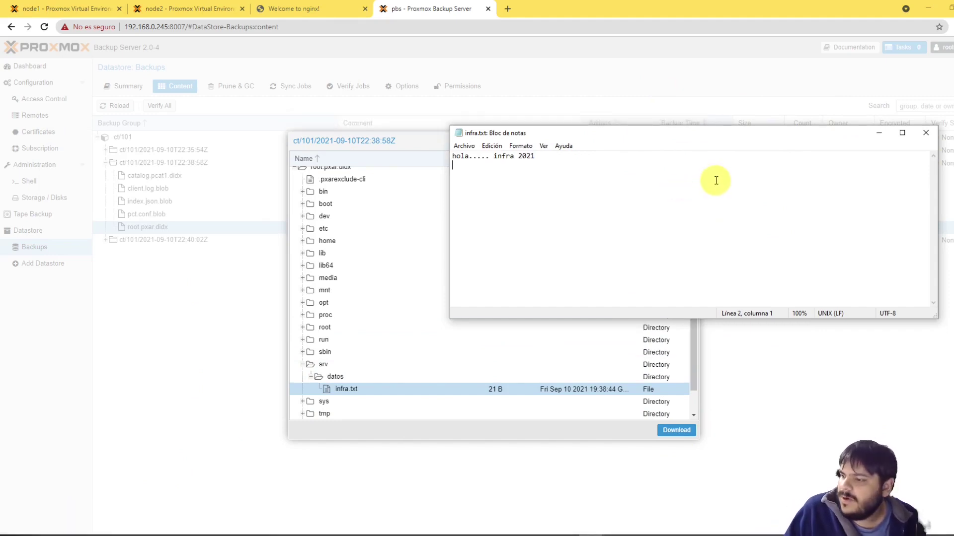
{"action": "left_click", "coordinate": [926, 132]}
{"action": "left_click", "coordinate": [690, 141]}
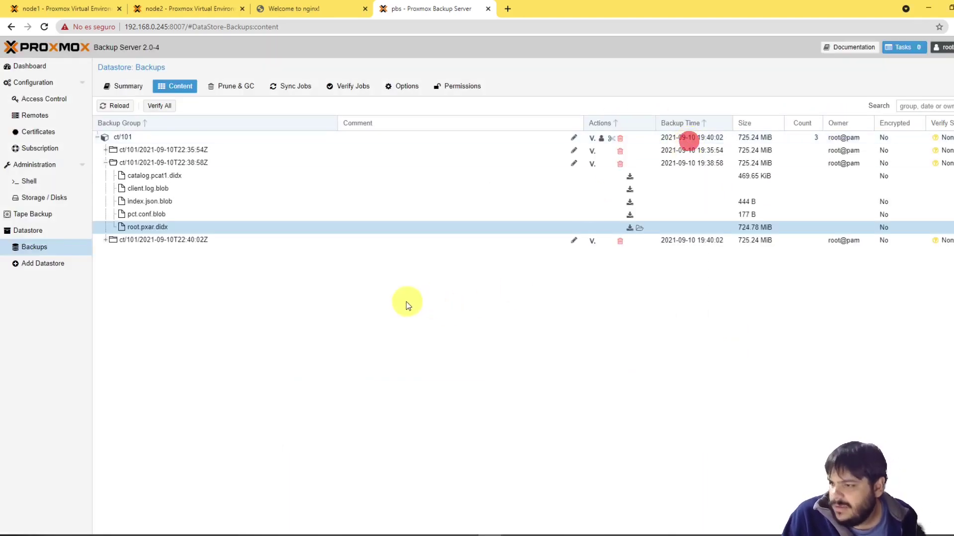
Step: Check container 101's 19:40:01 backup task and collapse the 22:38:58 snapshot in PBS
{"action": "left_click", "coordinate": [100, 138]}
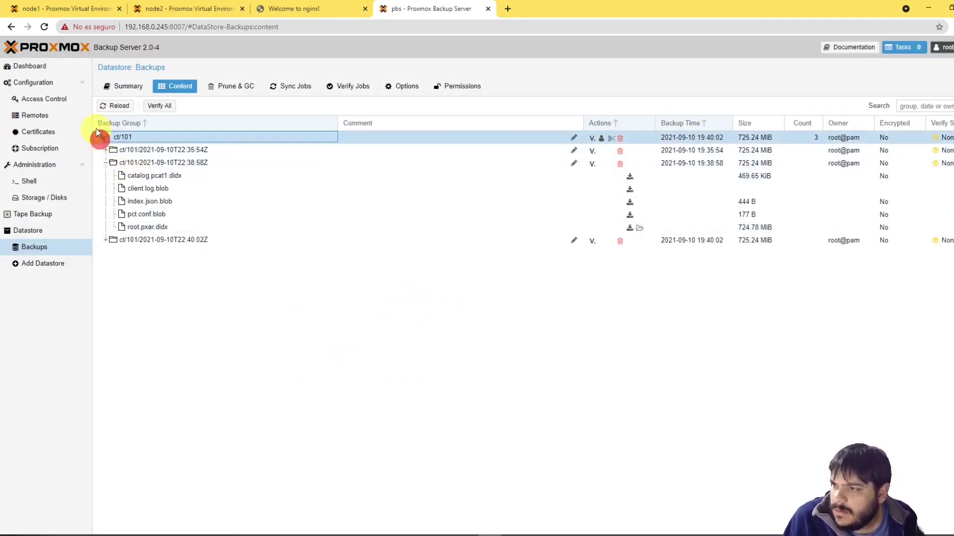
{"action": "left_click", "coordinate": [70, 7]}
{"action": "left_click", "coordinate": [63, 155]}
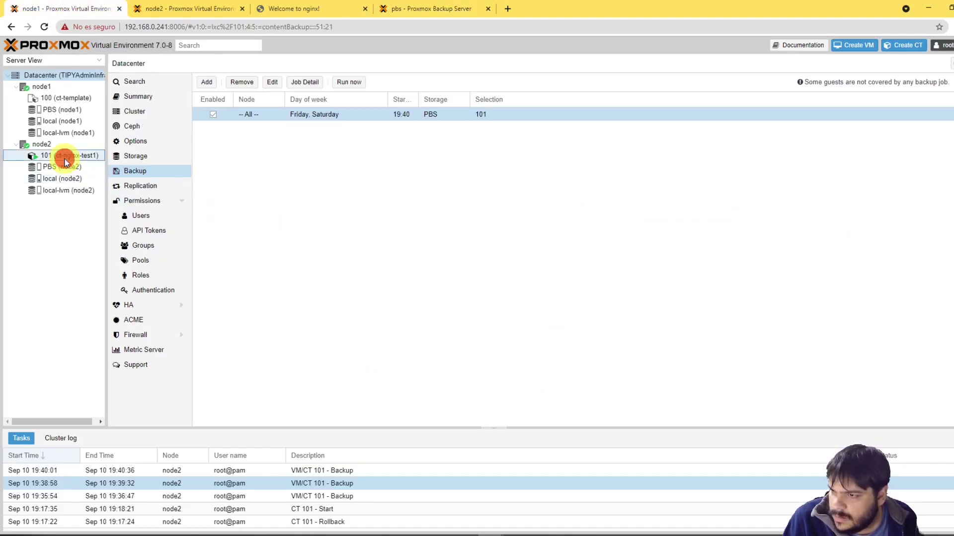
{"action": "left_click", "coordinate": [442, 470]}
{"action": "left_click", "coordinate": [432, 8]}
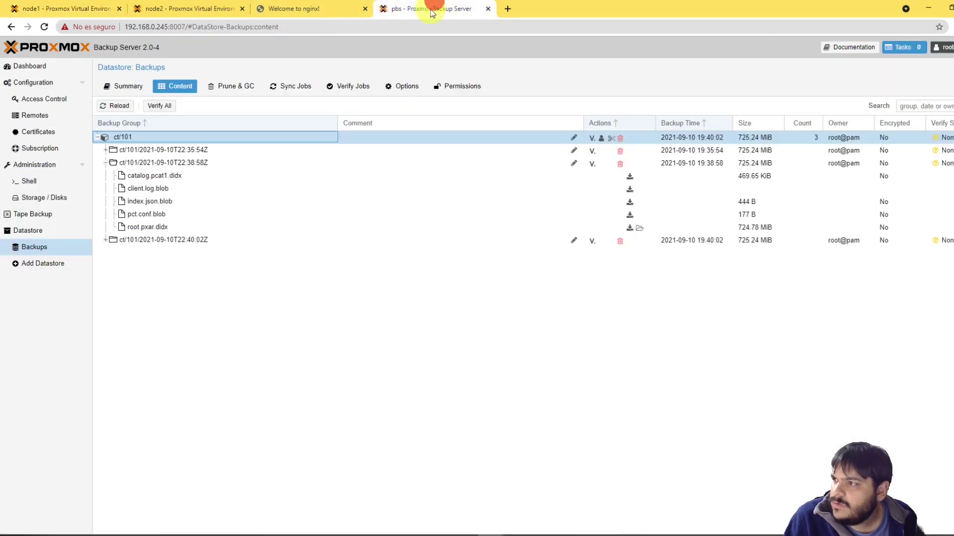
{"action": "left_click", "coordinate": [105, 163]}
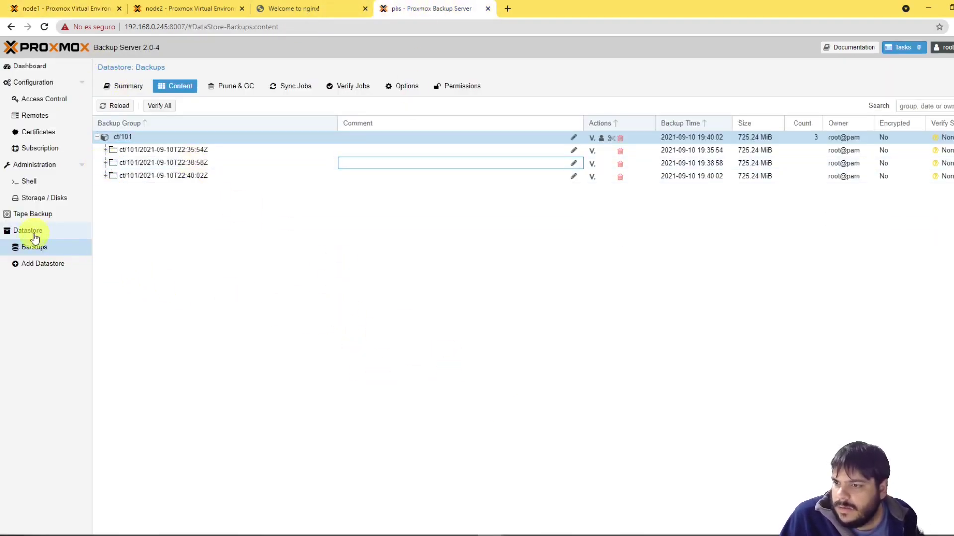
{"action": "left_click", "coordinate": [127, 134]}
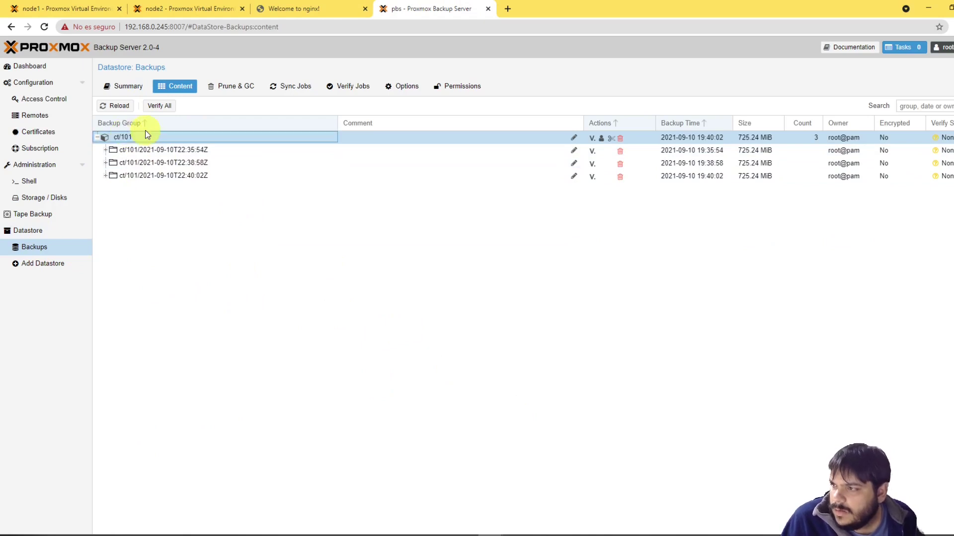
Step: Review the Datacenter backup job for 101 (Fri/Sat 19:40 to PBS) without changes
{"action": "left_click", "coordinate": [74, 8]}
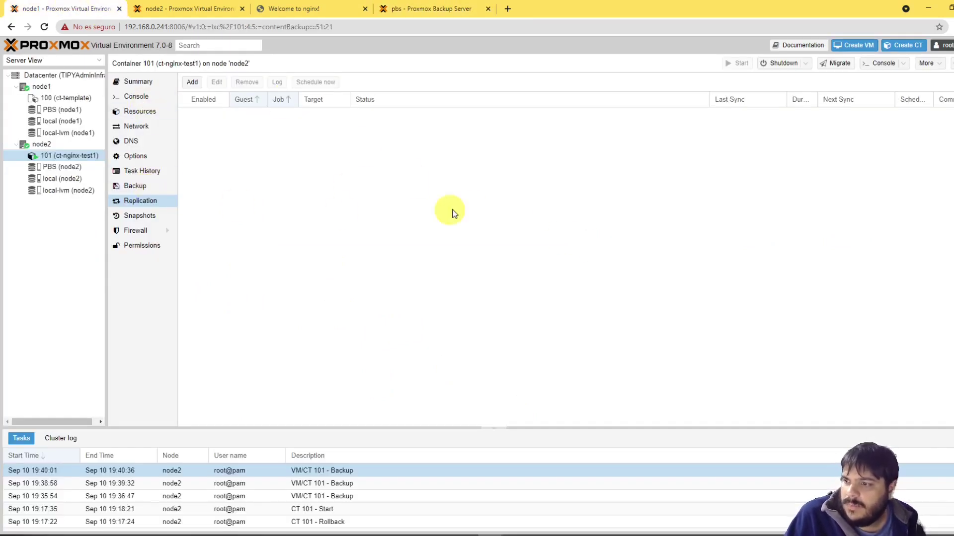
{"action": "left_click", "coordinate": [64, 74]}
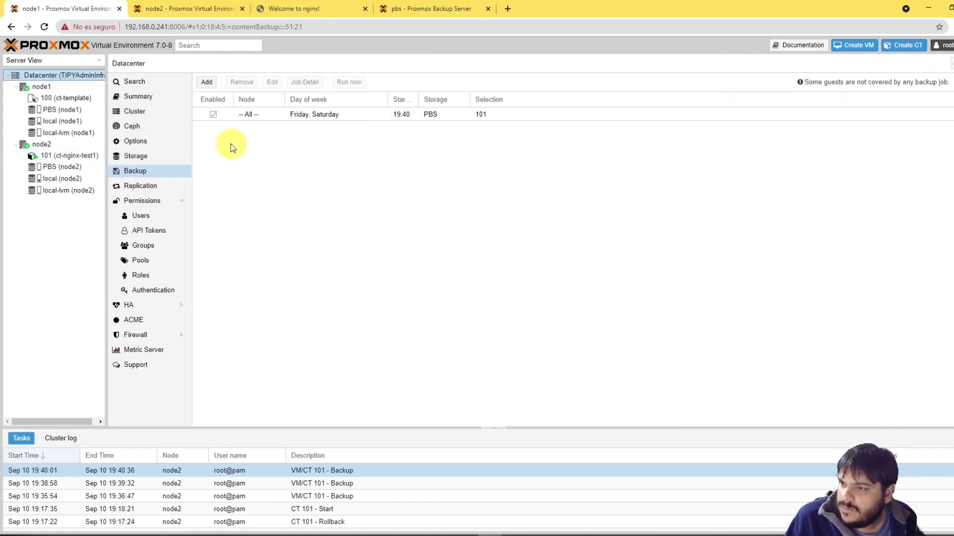
{"action": "double_click", "coordinate": [314, 122]}
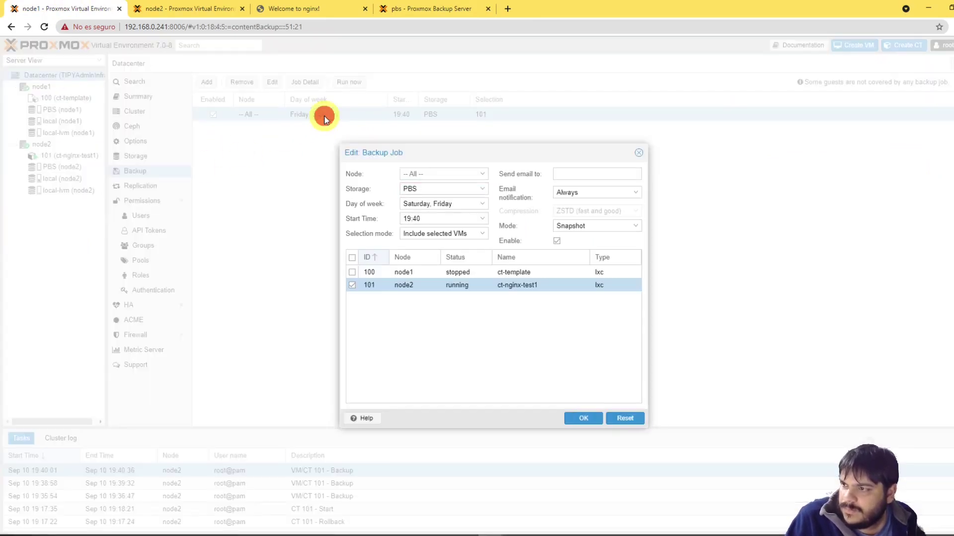
{"action": "left_click", "coordinate": [639, 155]}
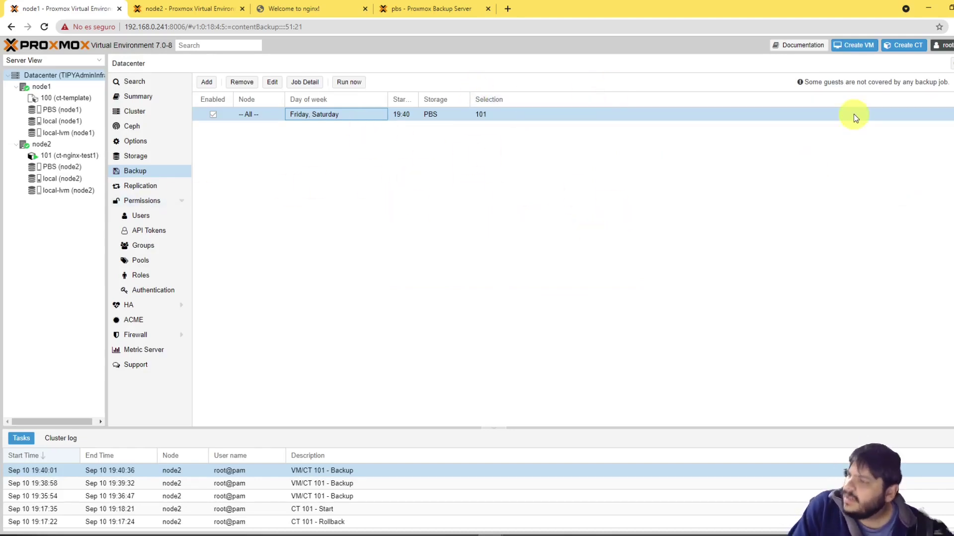
Step: View node2's PBS storage summary: enabled, active, 1.59% used (322.17 MB)
{"action": "left_click", "coordinate": [202, 9]}
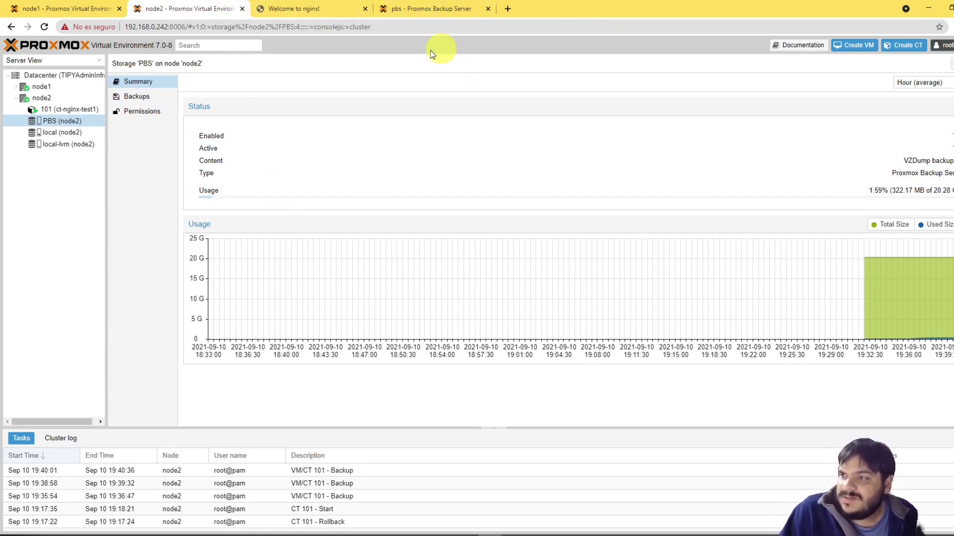
{"action": "left_click", "coordinate": [287, 9]}
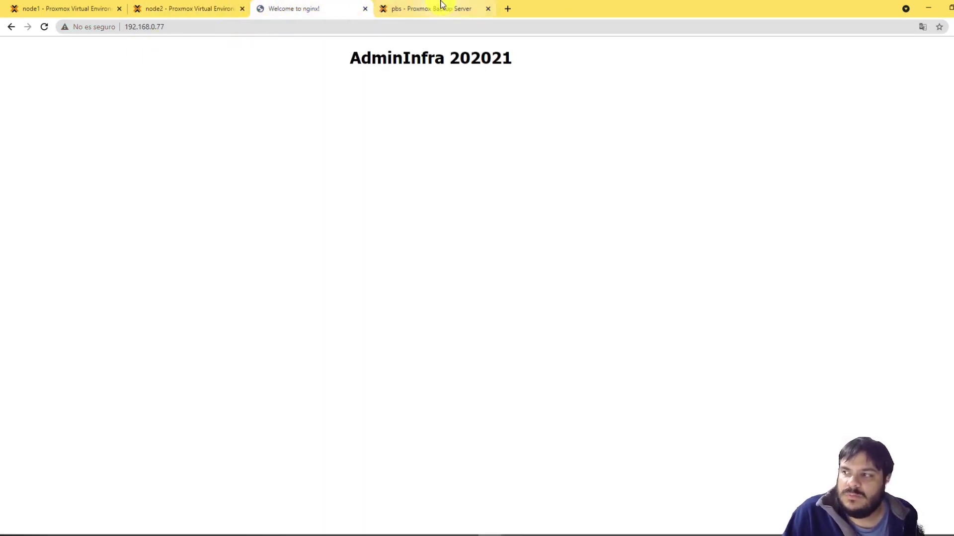
{"action": "left_click", "coordinate": [441, 6]}
{"action": "left_click_drag", "start_coordinate": [125, 27], "coordinate": [210, 26]}
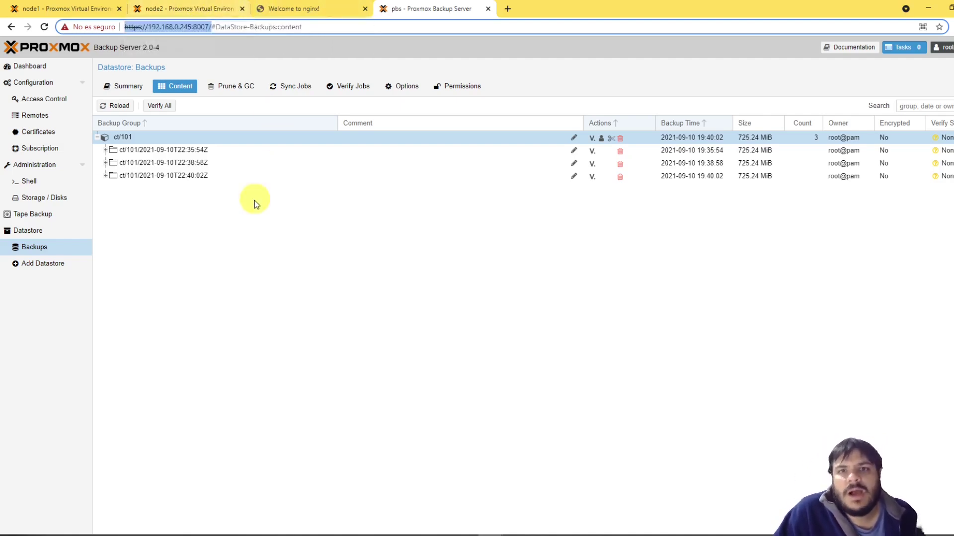
{"action": "left_click", "coordinate": [183, 300]}
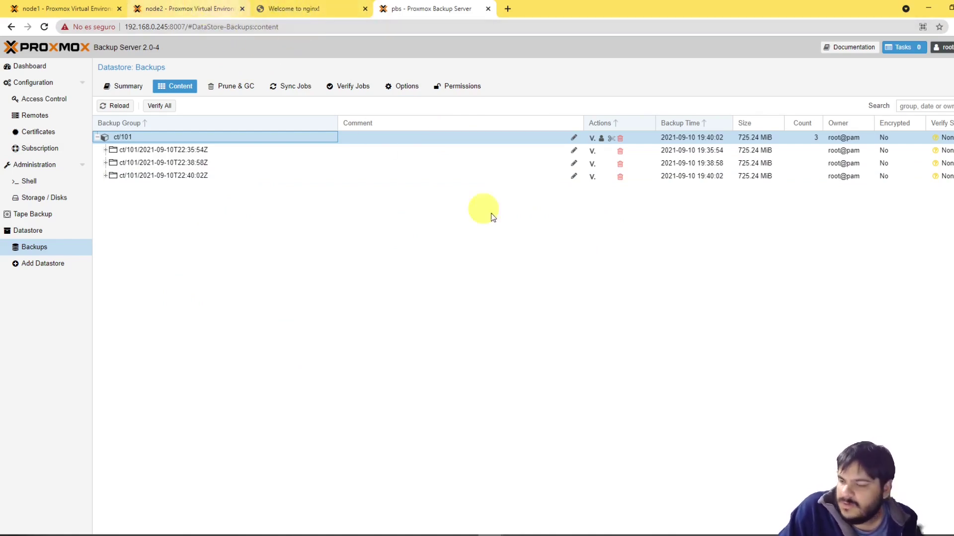
Step: Glance at the node2 PBS storage summary, then advance the slides to the Proxmox Backup Server dialog image
{"action": "left_click", "coordinate": [441, 213]}
{"action": "left_click", "coordinate": [192, 274]}
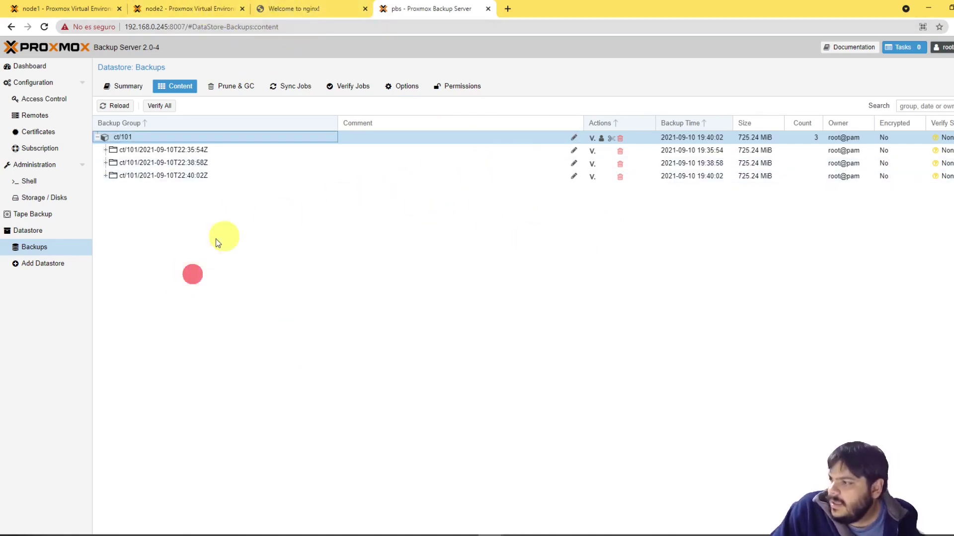
{"action": "left_click", "coordinate": [150, 6]}
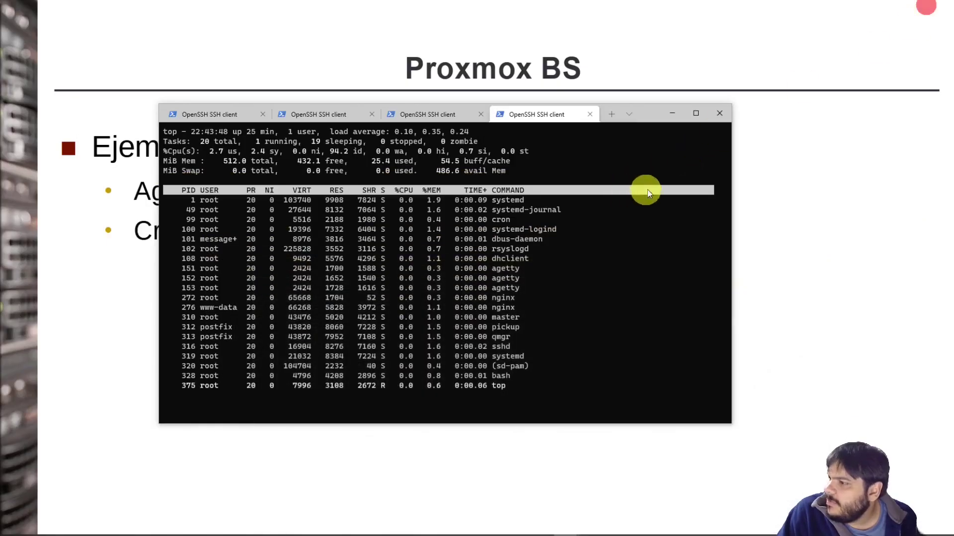
{"action": "left_click", "coordinate": [895, 177]}
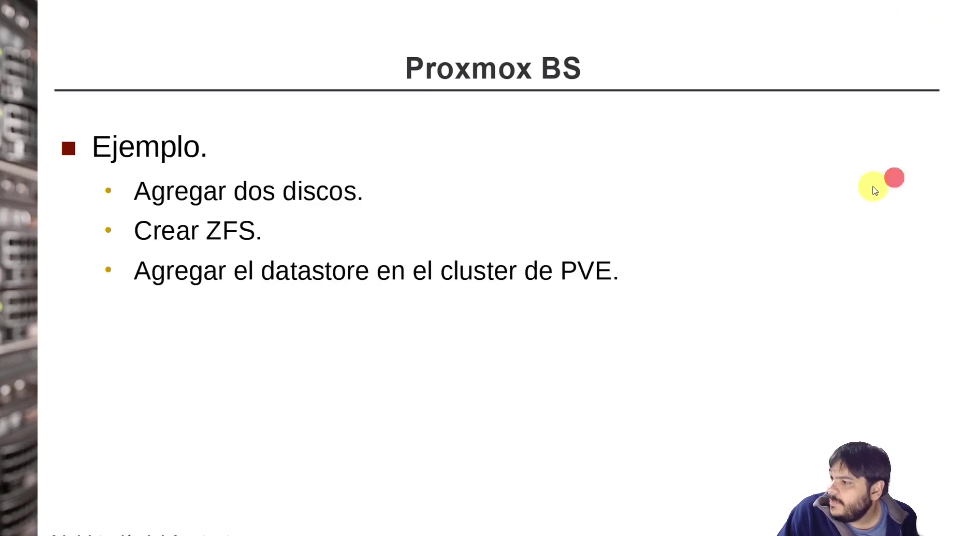
{"action": "left_click", "coordinate": [868, 187]}
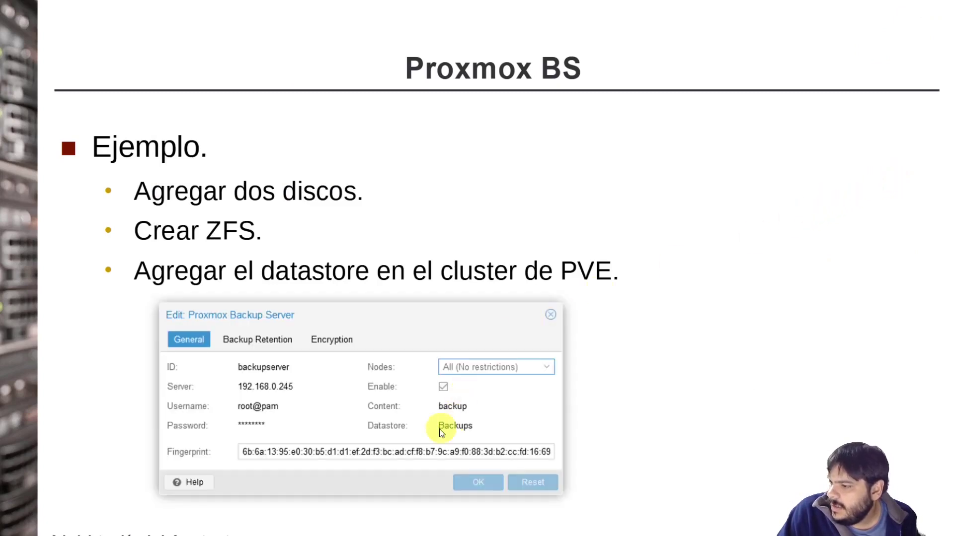